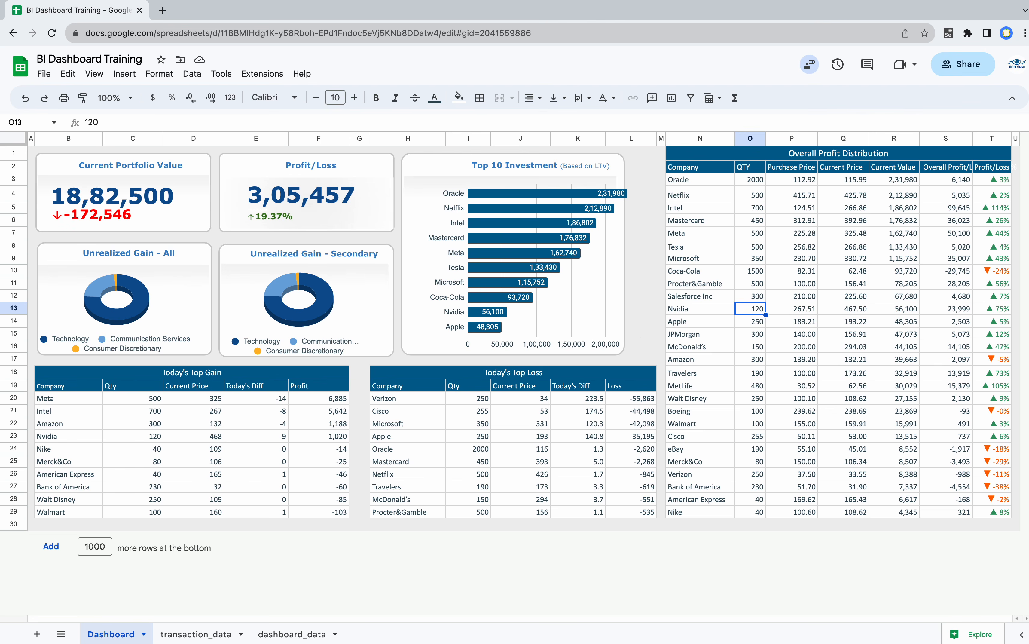
# - Compare the finished Dashboard sheet with its source data in the transaction_data sheet
pyautogui.click(197, 634)
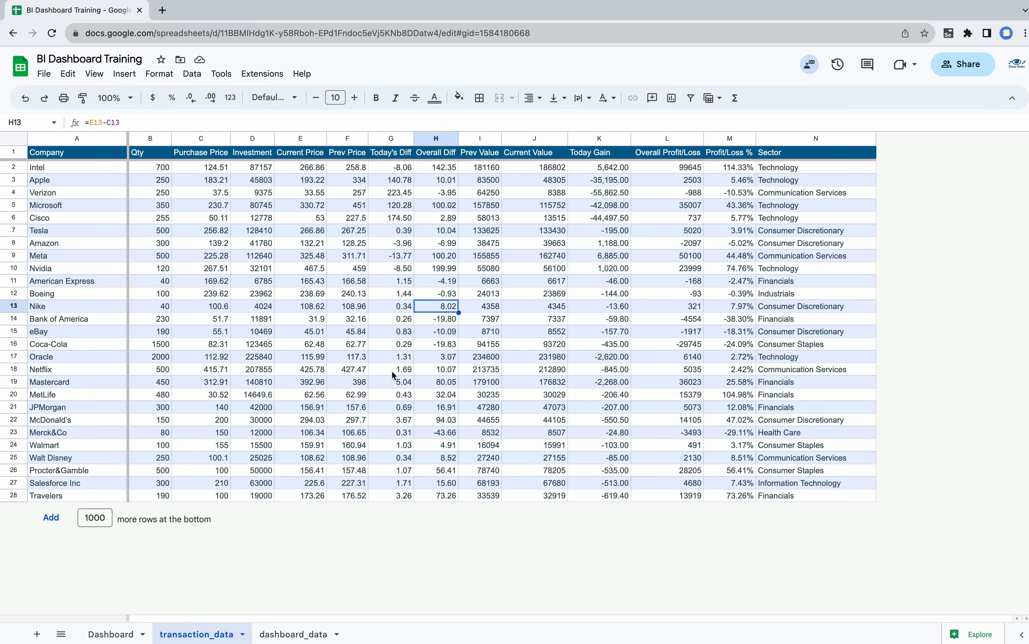
pyautogui.click(110, 634)
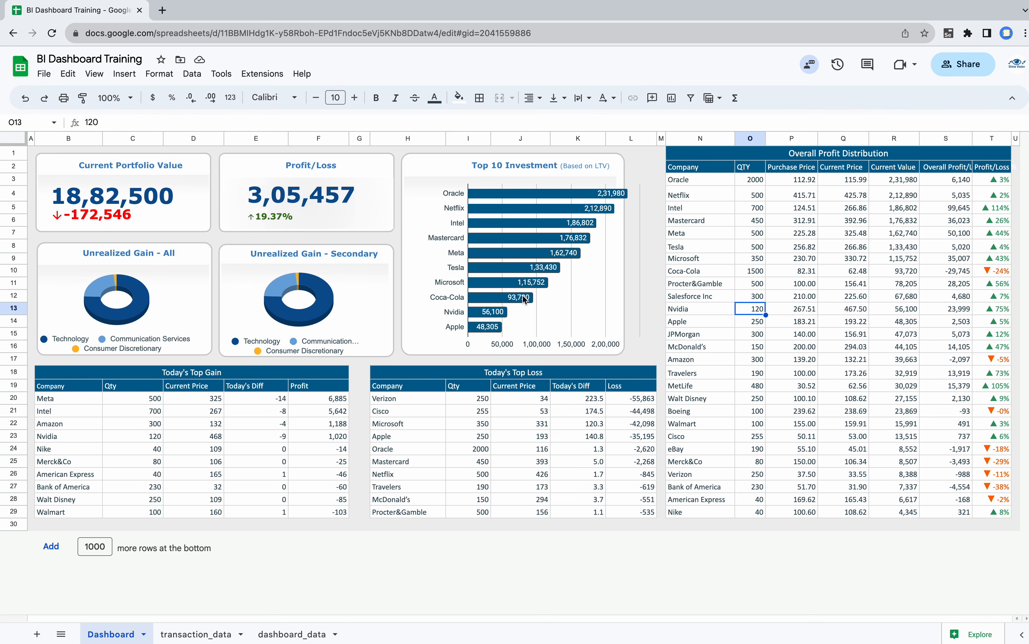
pyautogui.click(172, 634)
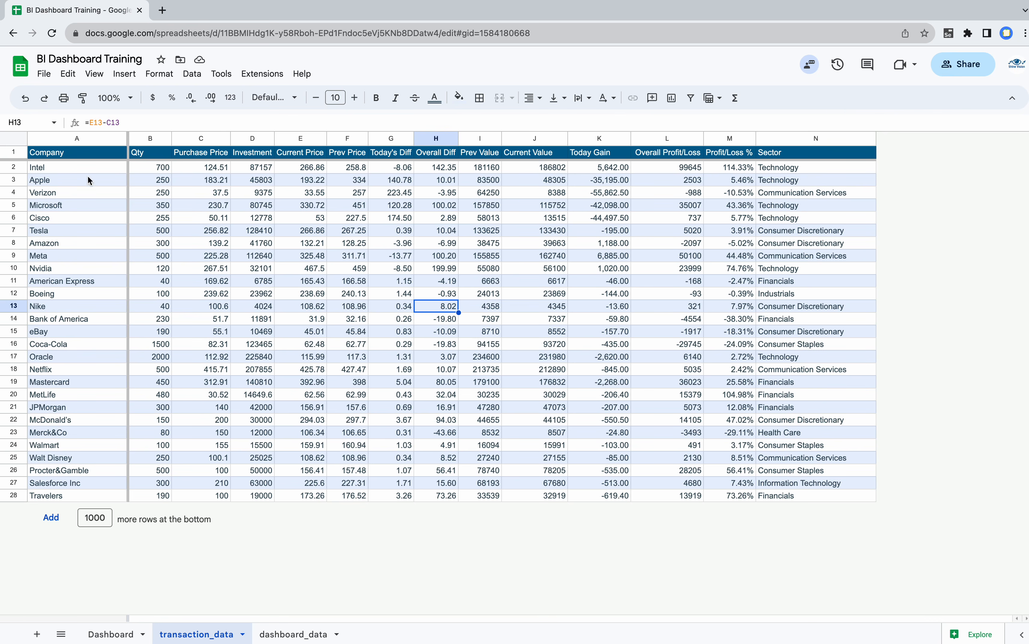
# - Examine the Company, Qty and Purchase Price entries and the Investment formula in the transaction_data sheet
pyautogui.click(74, 169)
pyautogui.click(61, 183)
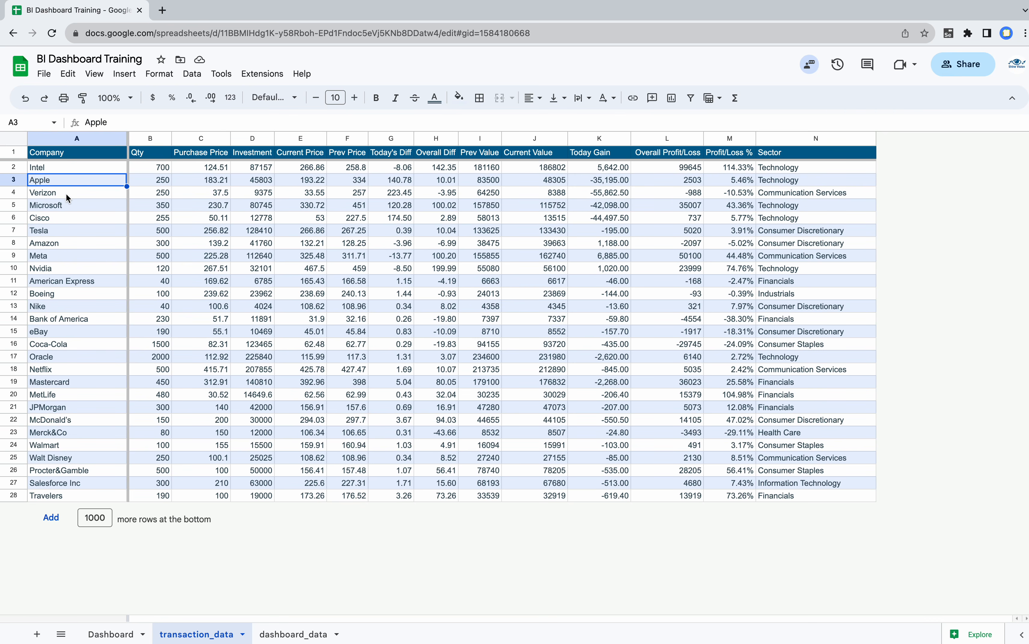
pyautogui.click(67, 194)
pyautogui.click(60, 205)
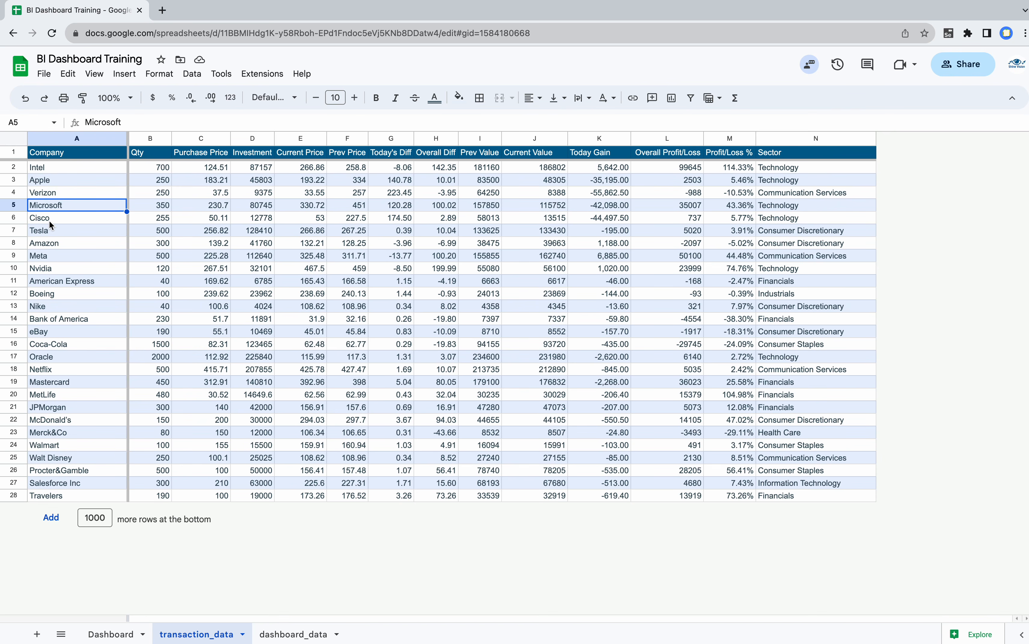
pyautogui.click(158, 170)
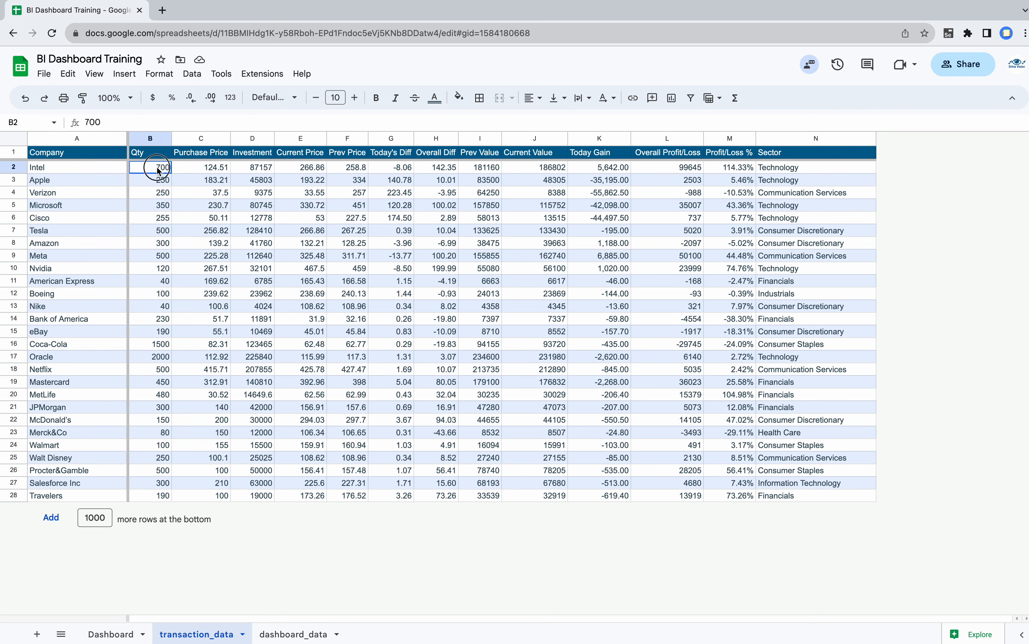
pyautogui.moveTo(156, 167); pyautogui.dragTo(150, 506)
pyautogui.click(210, 169)
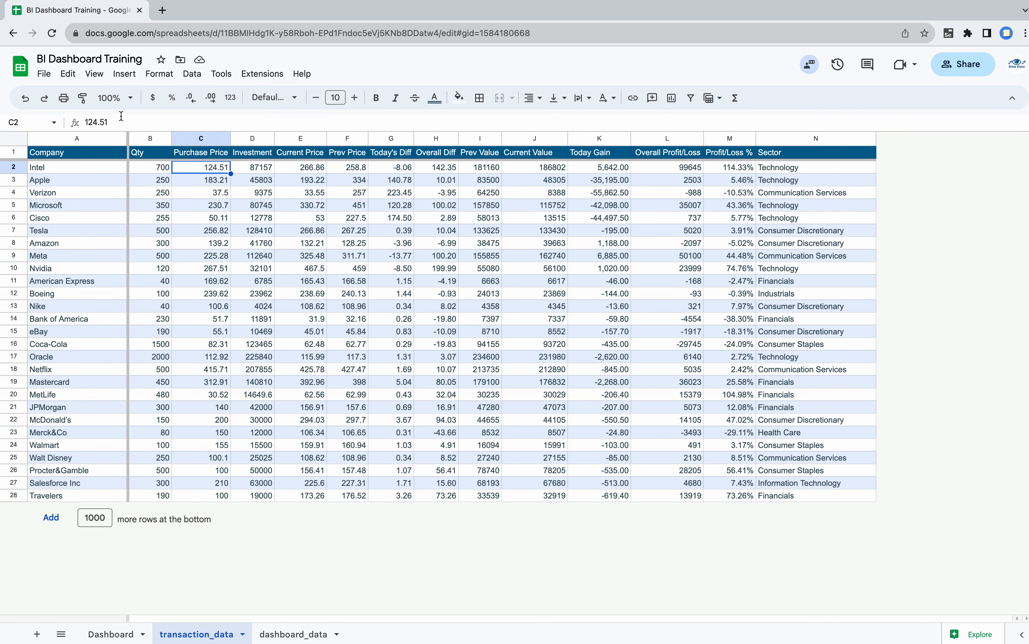
pyautogui.click(245, 170)
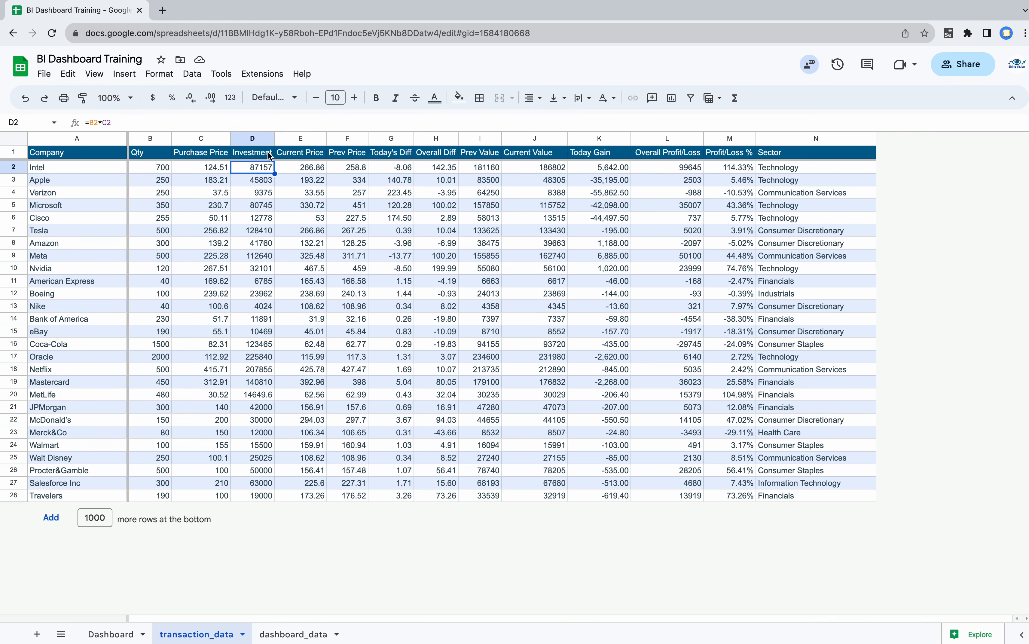
# - Widen the Investment, Prev Price and Overall Diff columns in the transaction_data sheet
pyautogui.moveTo(274, 138); pyautogui.dragTo(304, 138)
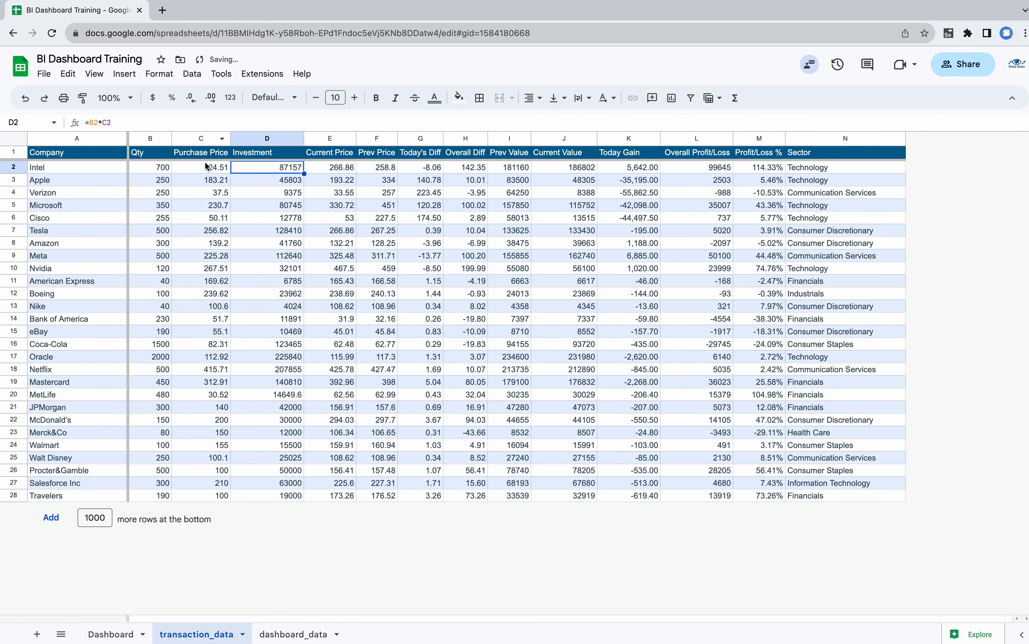
pyautogui.click(327, 166)
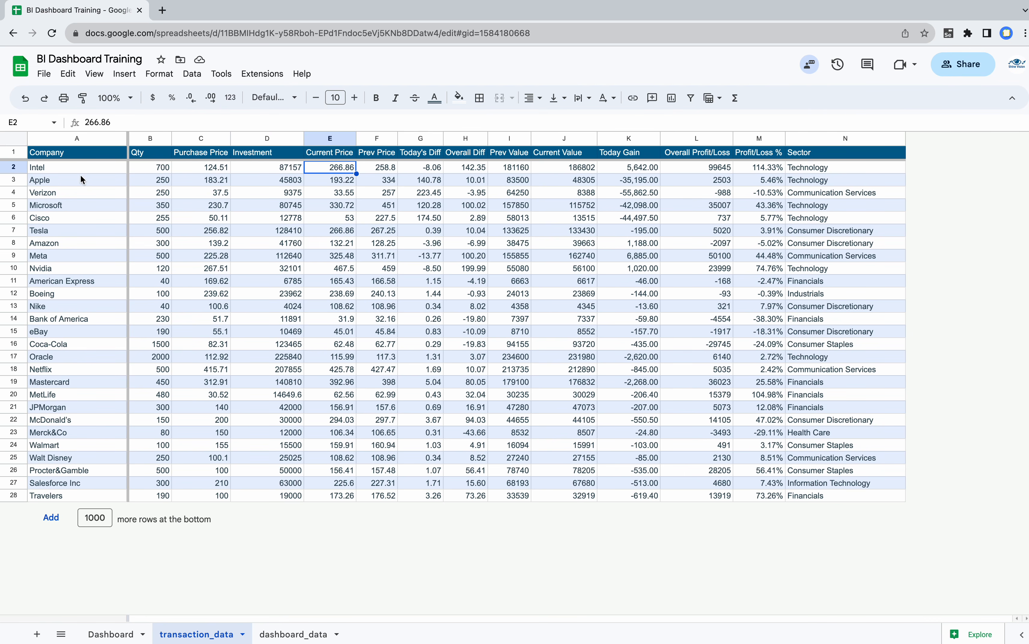
pyautogui.click(376, 168)
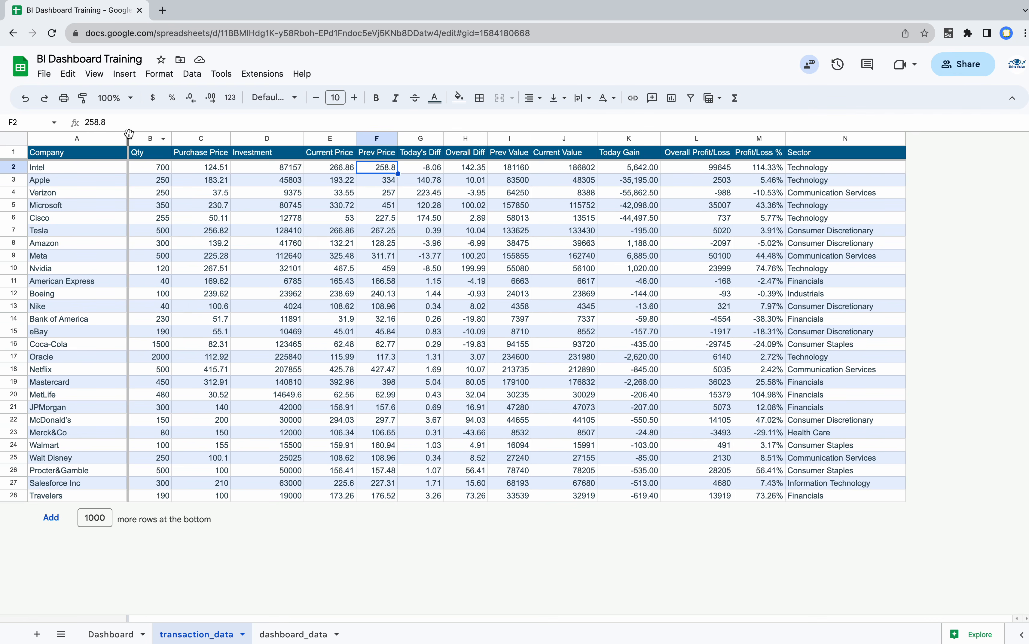
pyautogui.moveTo(398, 138); pyautogui.dragTo(406, 138)
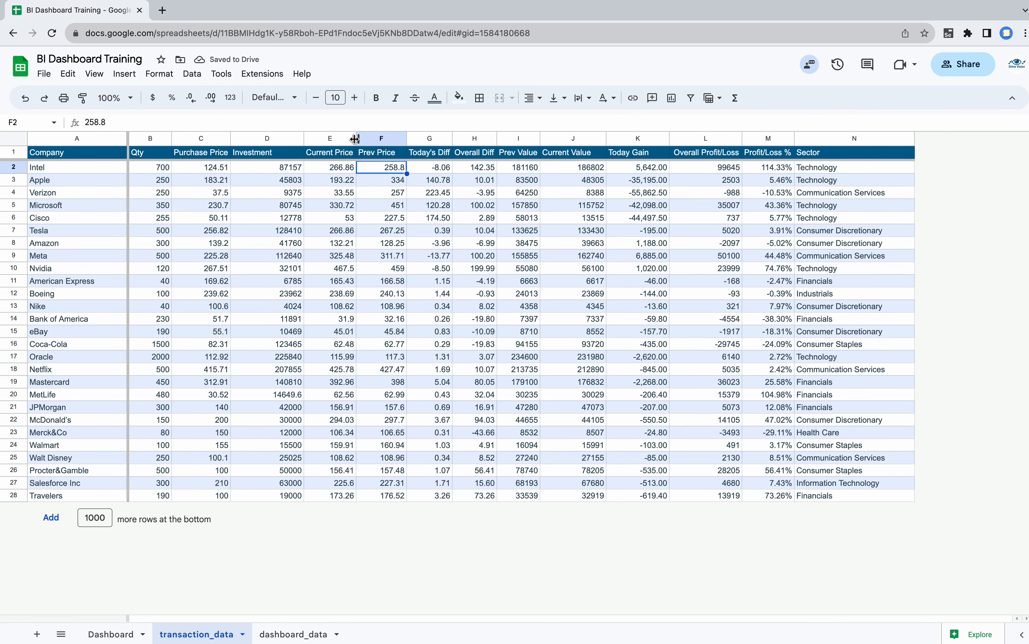
pyautogui.click(440, 170)
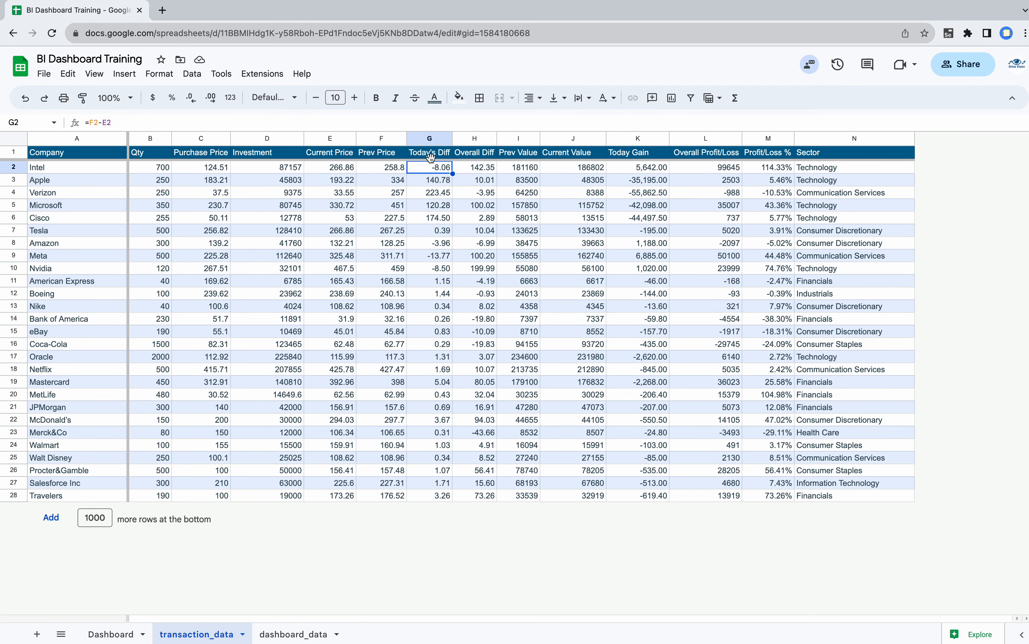
pyautogui.click(487, 169)
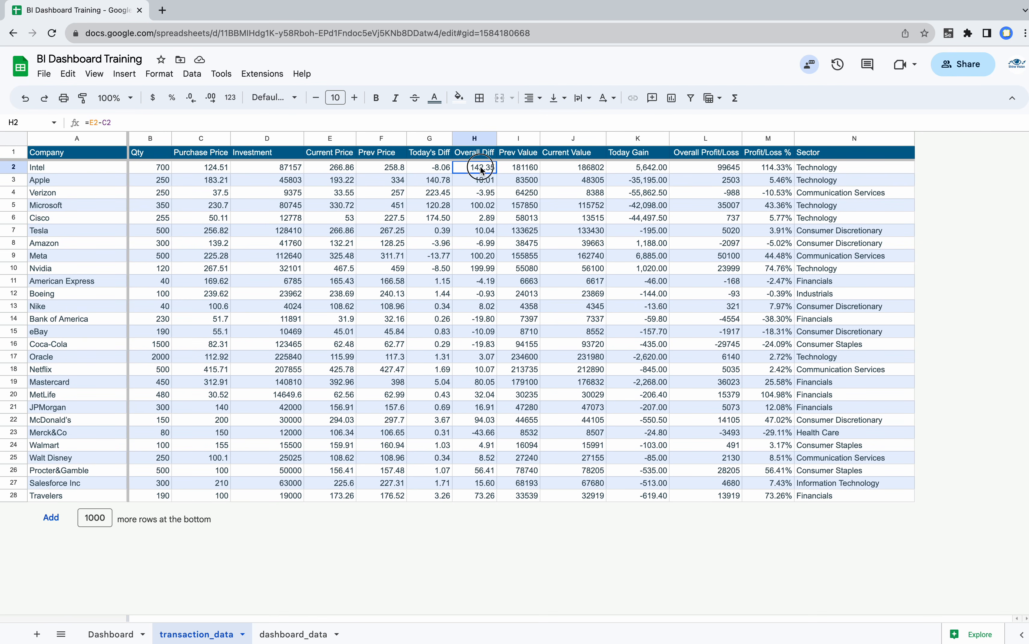
pyautogui.moveTo(496, 138); pyautogui.dragTo(514, 139)
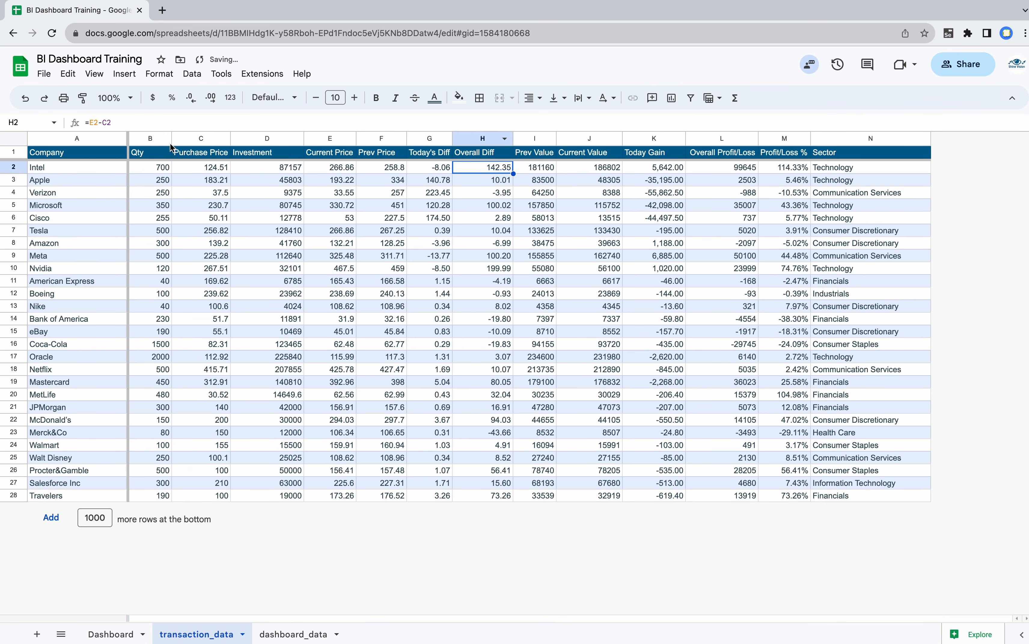
# - Inspect the Overall Diff, Prev Value, Current Value and Today Gain formulas in row 2 without changing them
pyautogui.press('Return')
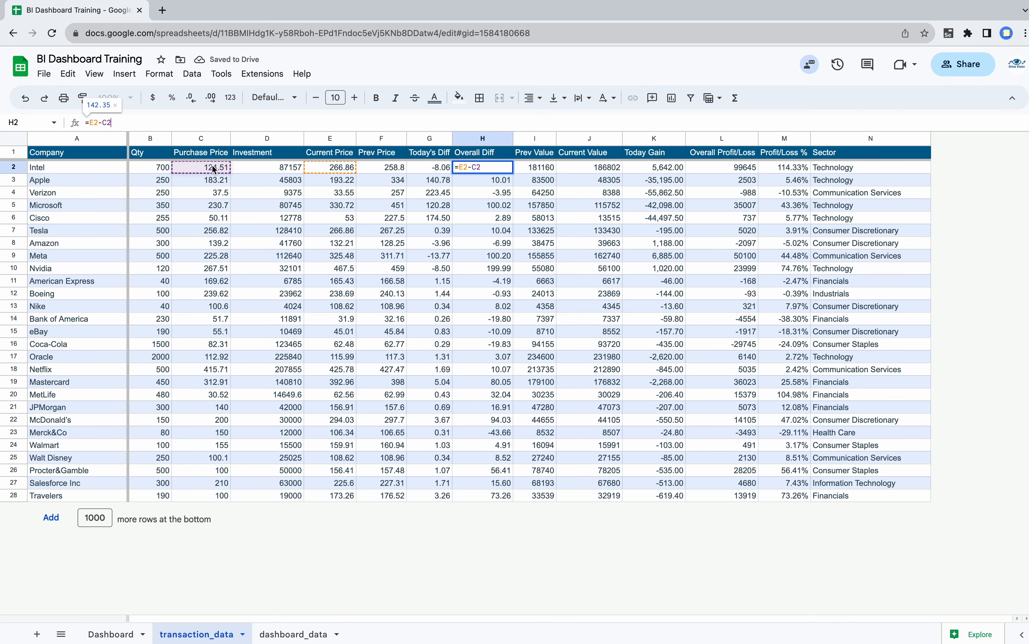
pyautogui.click(536, 168)
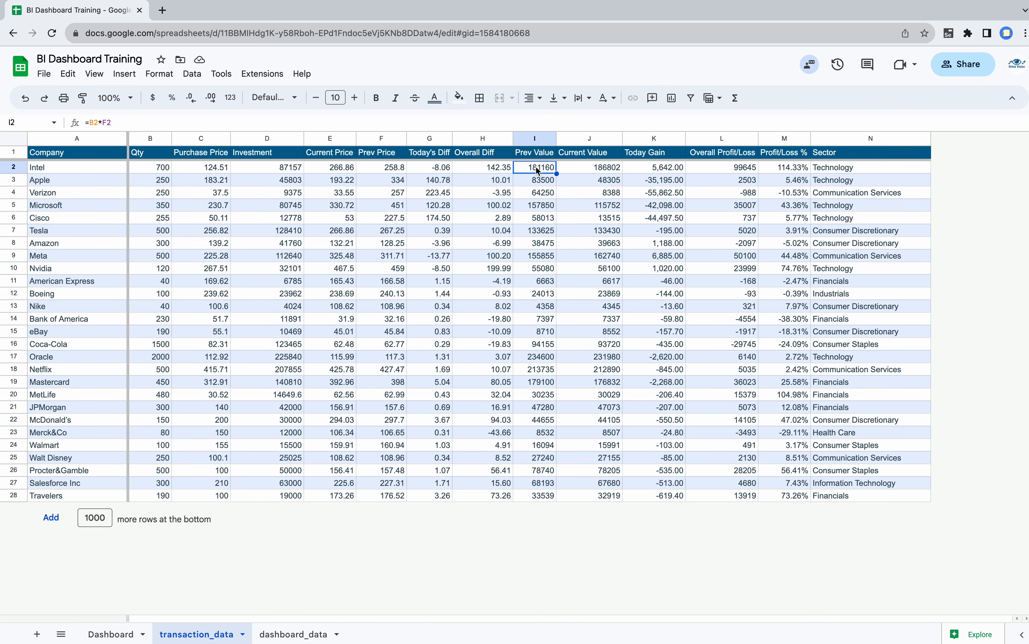
pyautogui.click(141, 123)
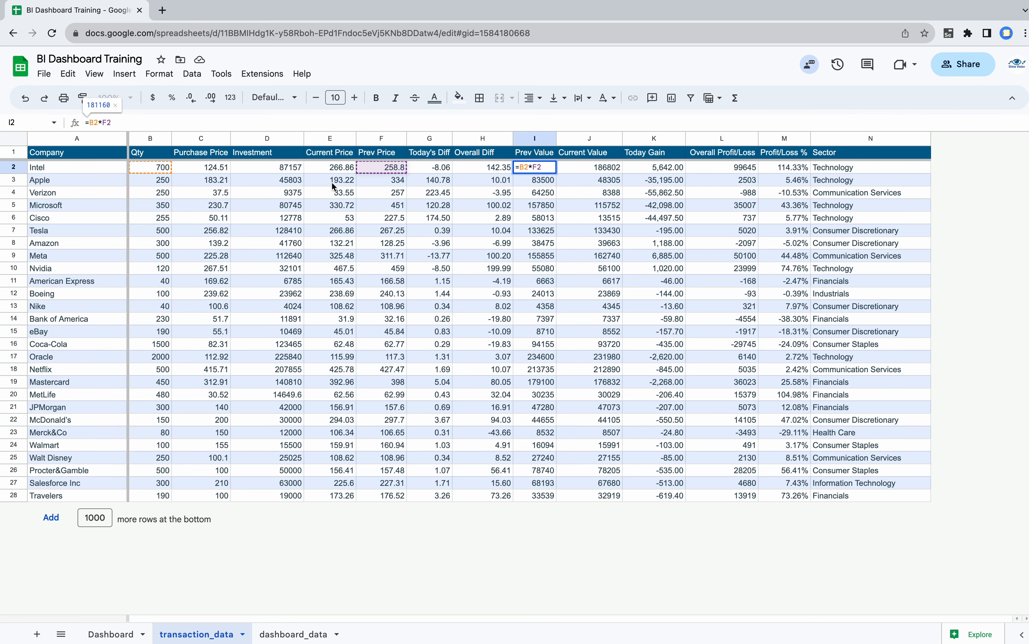
pyautogui.click(585, 167)
pyautogui.click(199, 121)
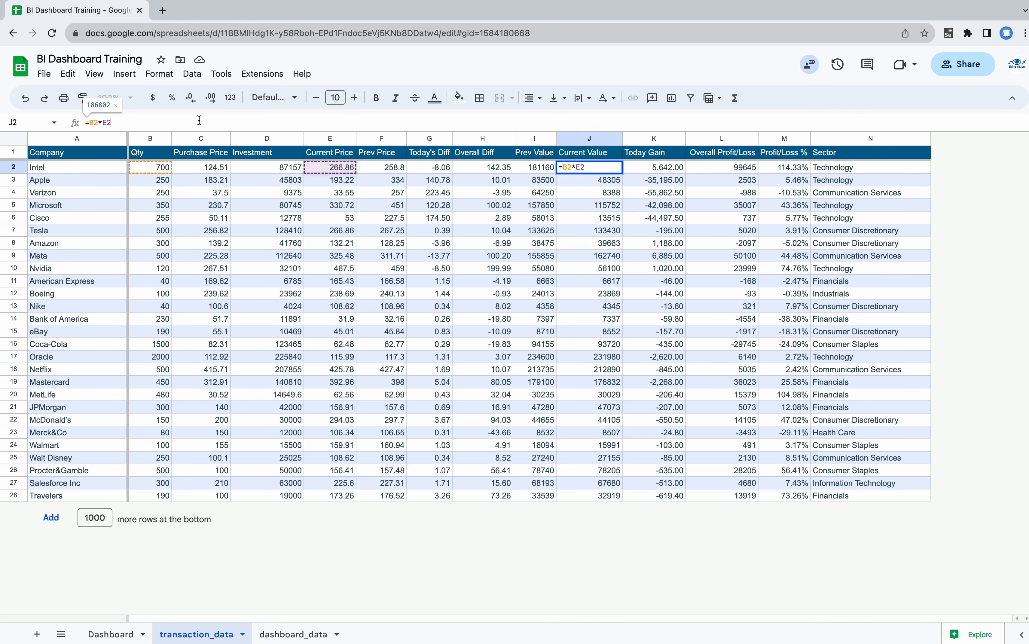
pyautogui.click(670, 171)
pyautogui.click(133, 121)
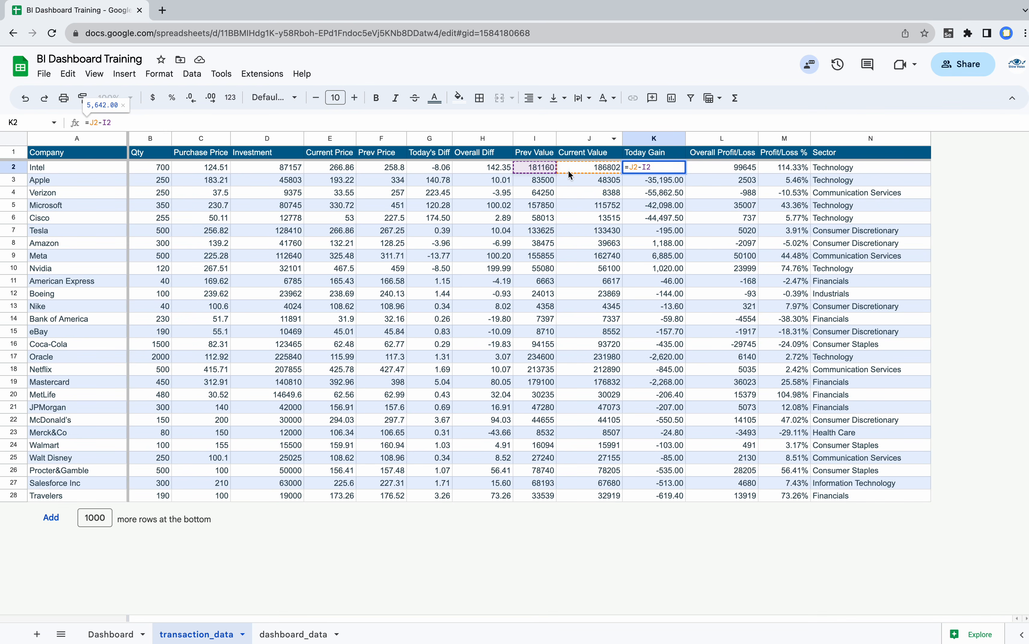
pyautogui.press('Escape')
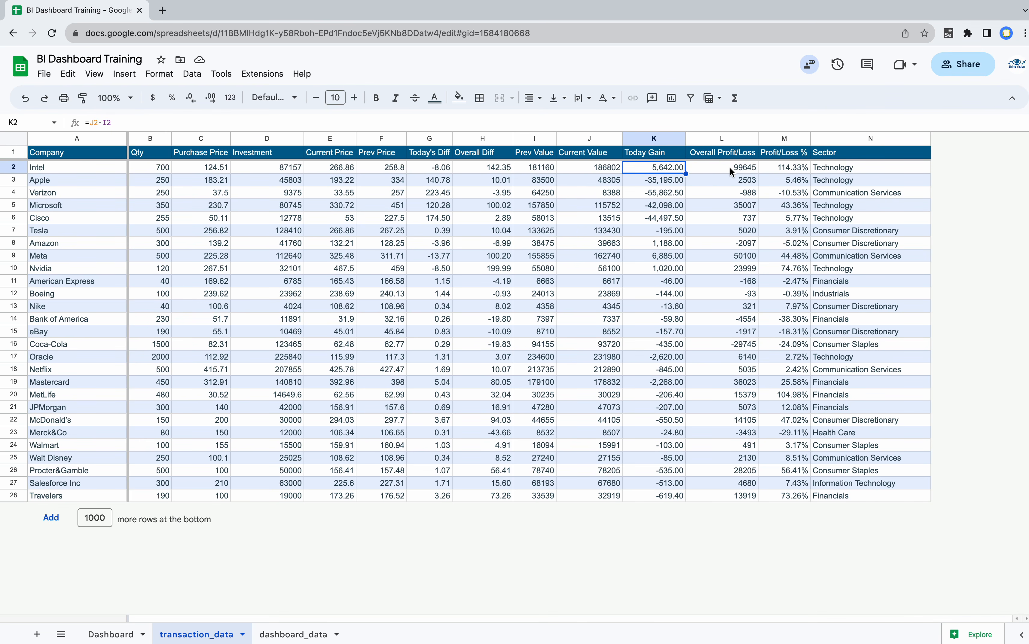
# - Review the Overall Profit/Loss and Profit/Loss % formulas in row 2, the Sector entries, and the Current Price and Prev Price cells
pyautogui.click(730, 168)
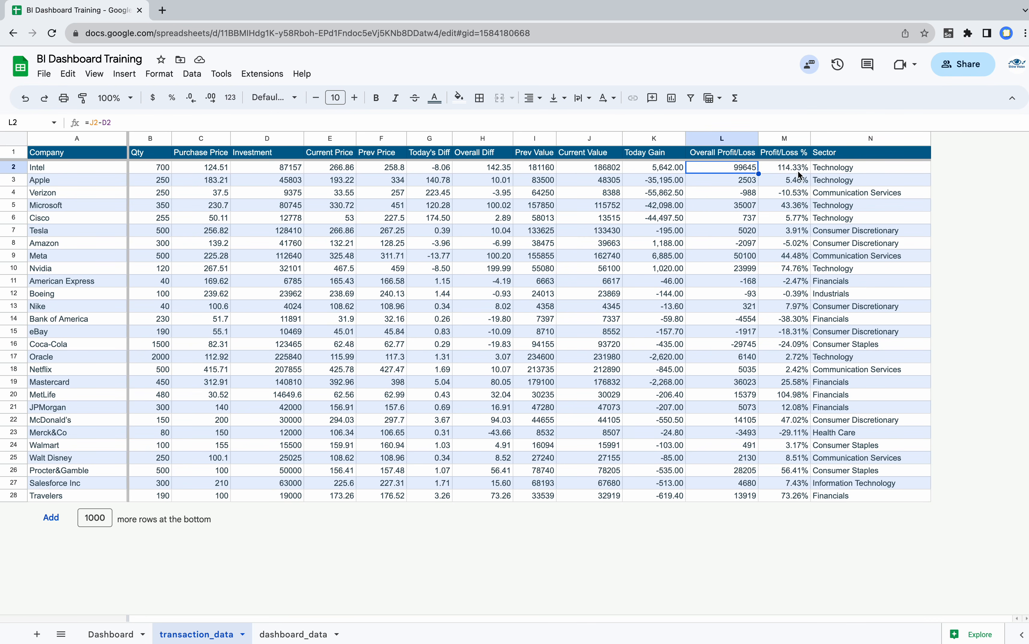
pyautogui.click(788, 169)
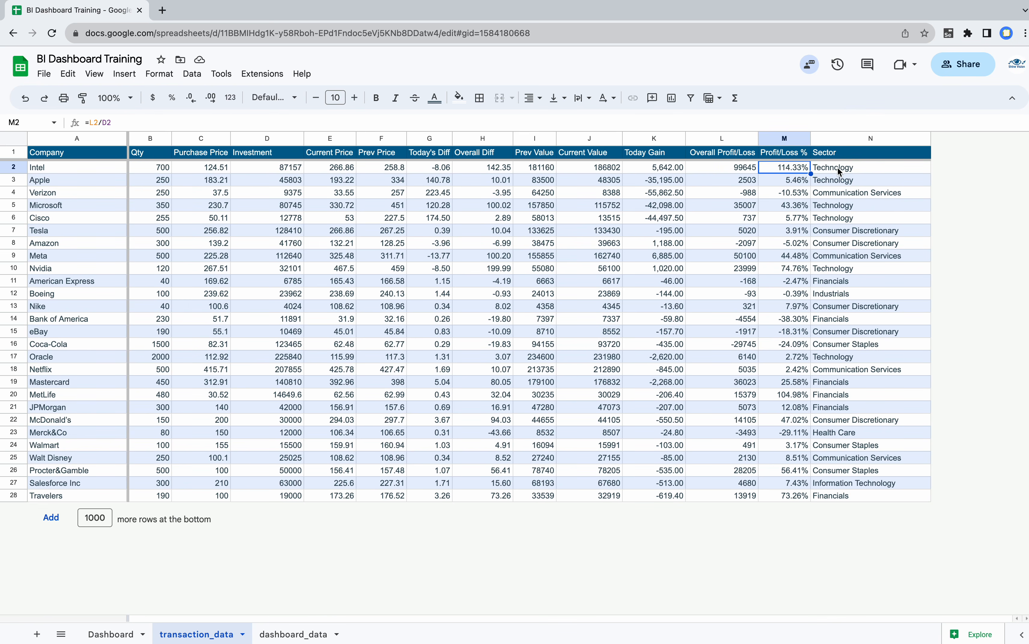
pyautogui.moveTo(839, 172); pyautogui.dragTo(811, 483)
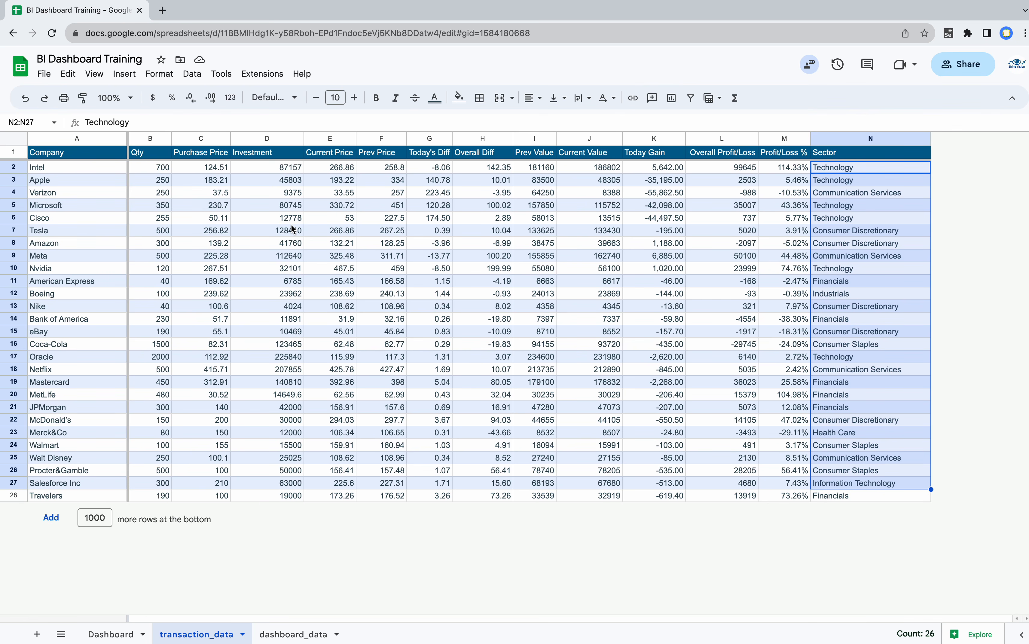
pyautogui.click(351, 182)
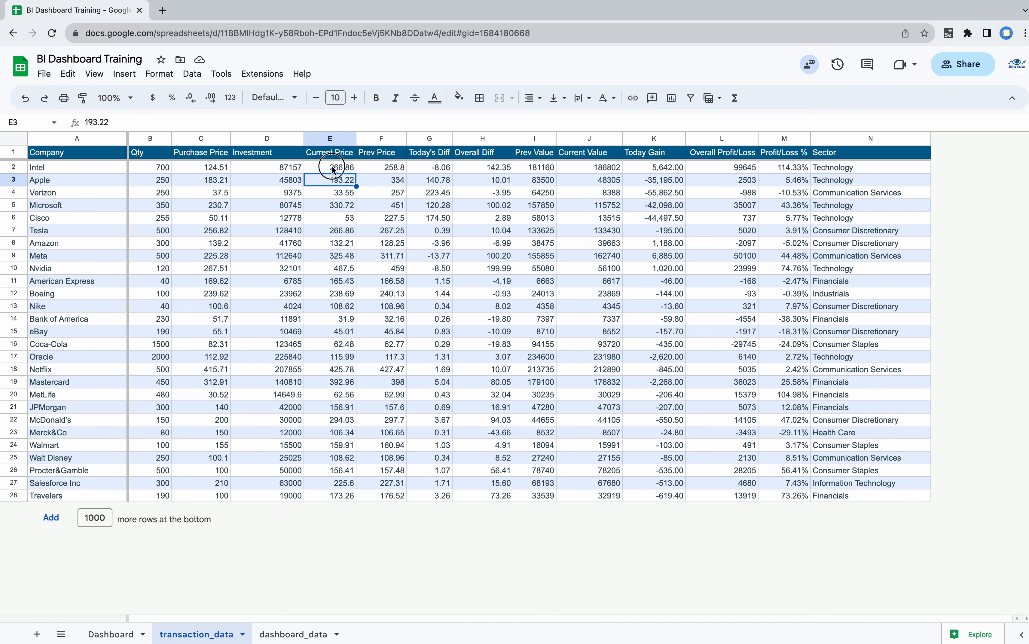
pyautogui.click(341, 167)
pyautogui.click(406, 168)
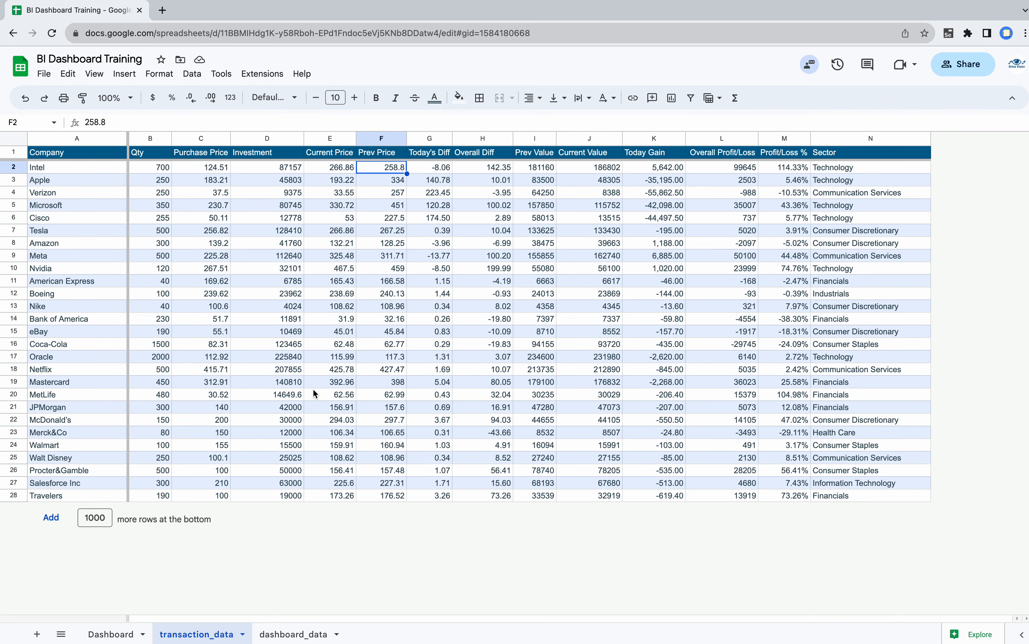
# - Delete the existing Dashboard sheet from the spreadsheet
pyautogui.click(107, 633)
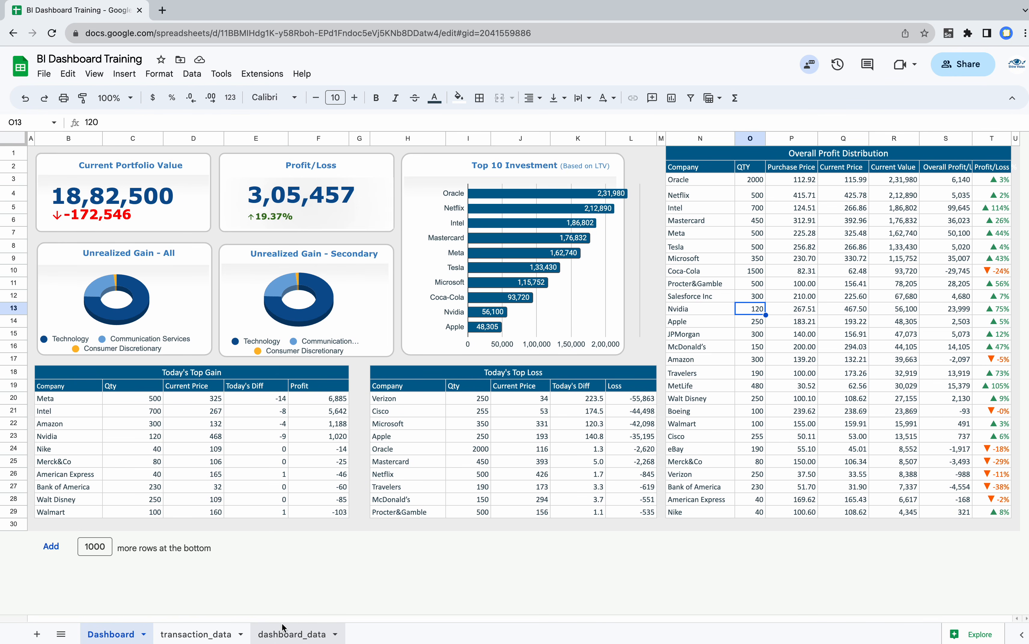
pyautogui.moveTo(276, 638)
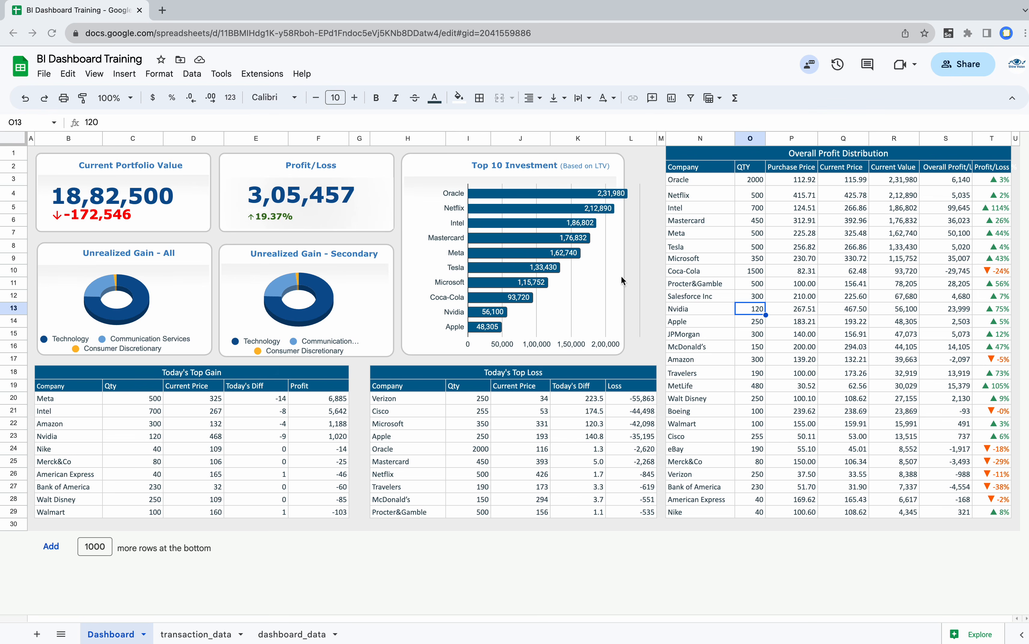
pyautogui.rightClick(101, 638)
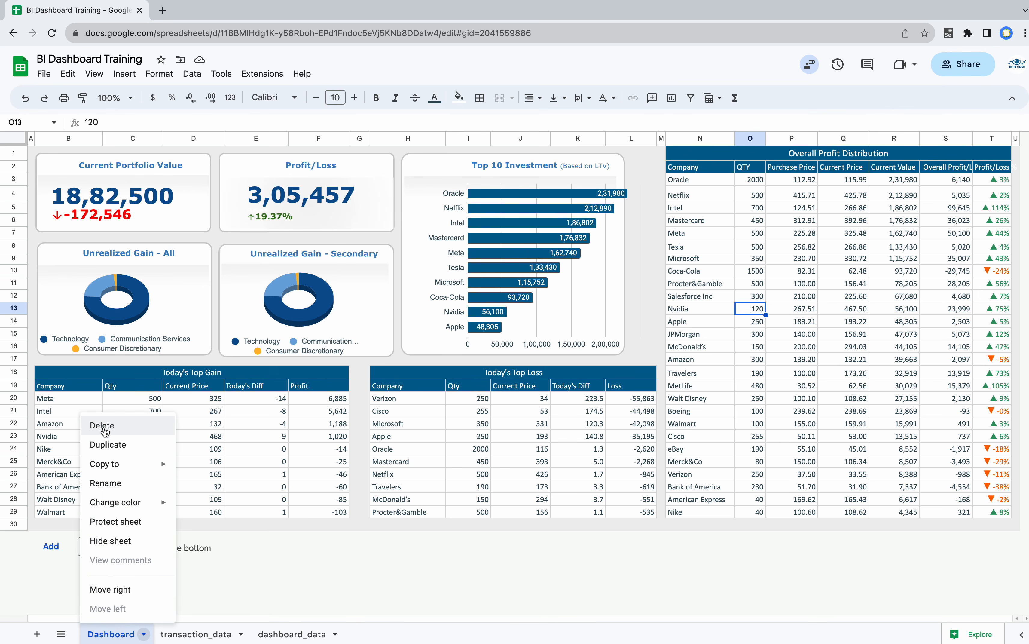
pyautogui.click(102, 425)
pyautogui.click(651, 372)
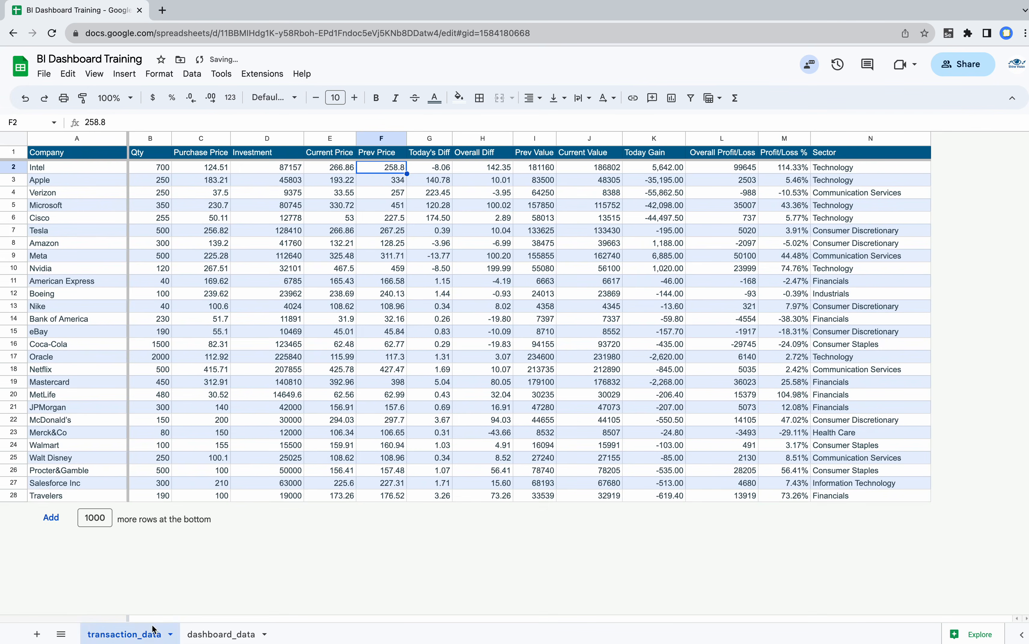
# - Delete the dashboard_data sheet, leaving transaction_data in the spreadsheet
pyautogui.click(223, 635)
pyautogui.rightClick(223, 638)
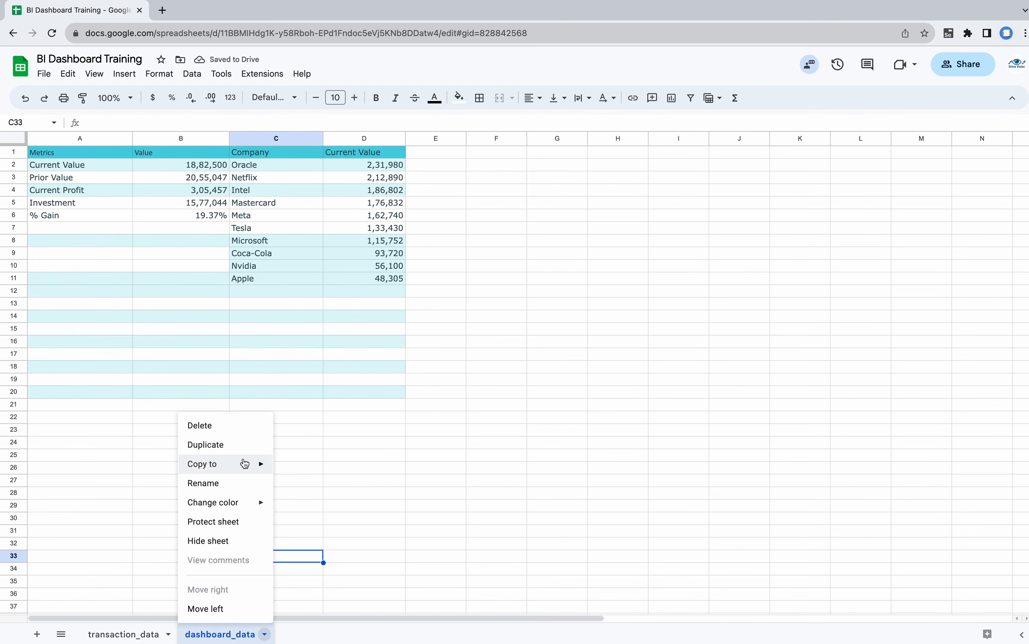
pyautogui.click(212, 428)
pyautogui.click(639, 379)
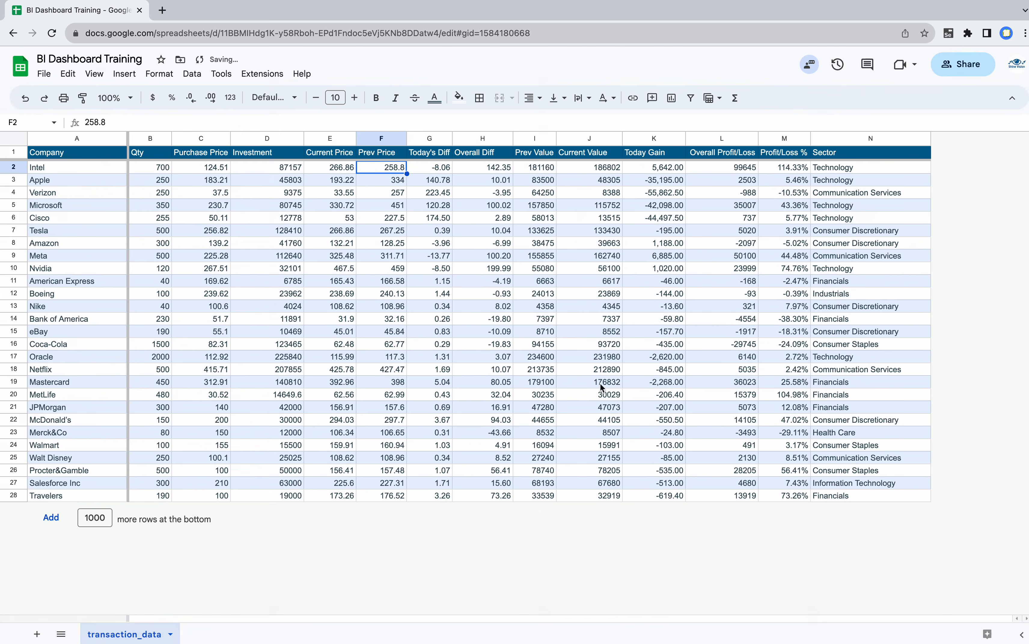
# - Add a new blank sheet and name it dashboard
pyautogui.click(37, 634)
pyautogui.doubleClick(210, 635)
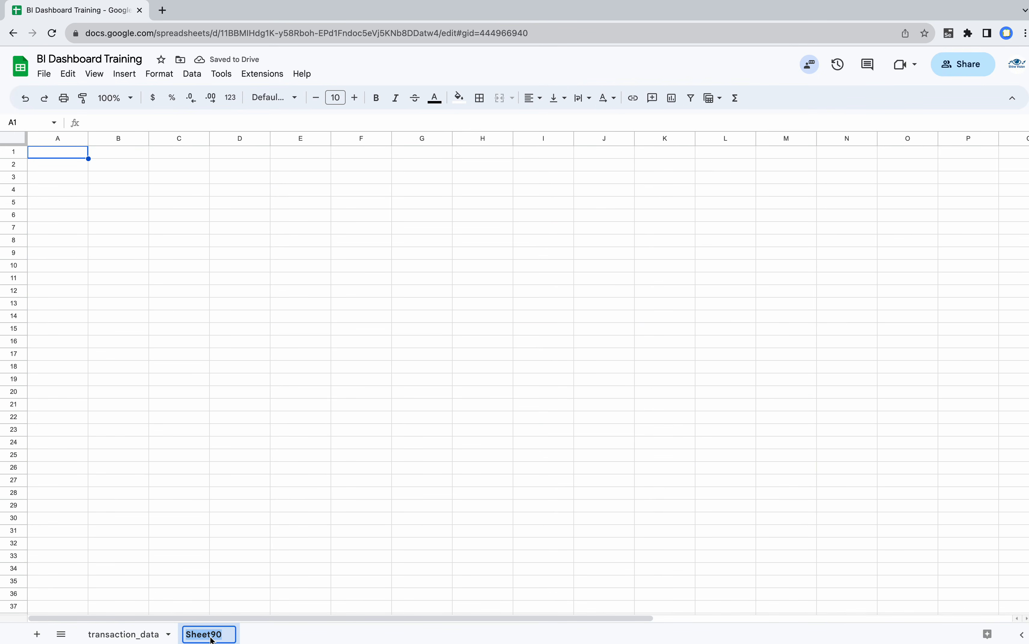
pyautogui.write('dashboard')
pyautogui.press('Return')
pyautogui.click(202, 371)
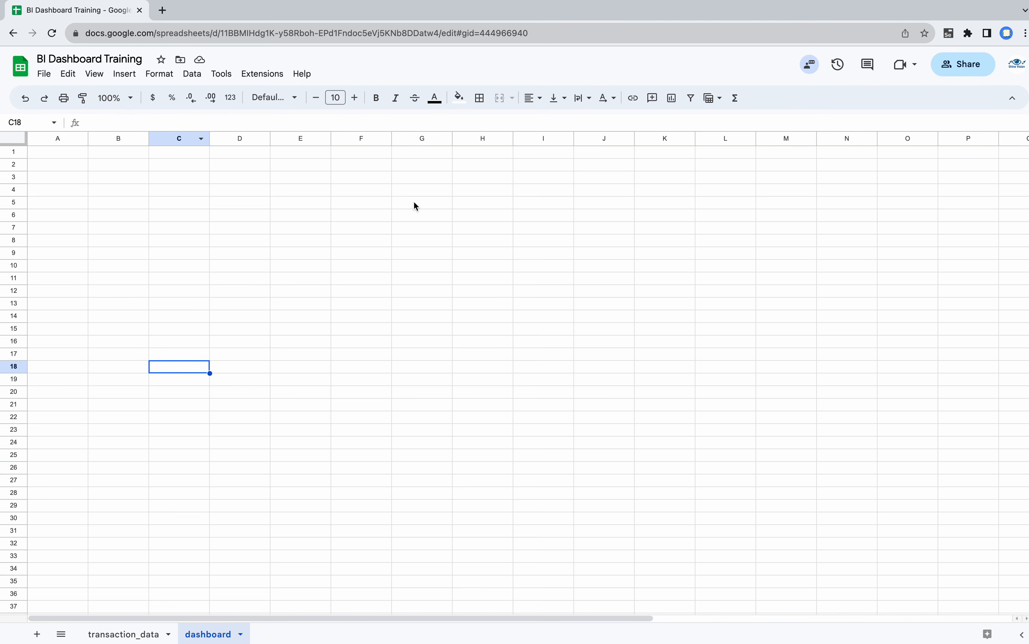
# - Insert a drawing at cell B4 and draw a rounded rectangle about 2.8 wide by 1.4 high near the canvas's upper-left corner
pyautogui.click(130, 195)
pyautogui.click(128, 74)
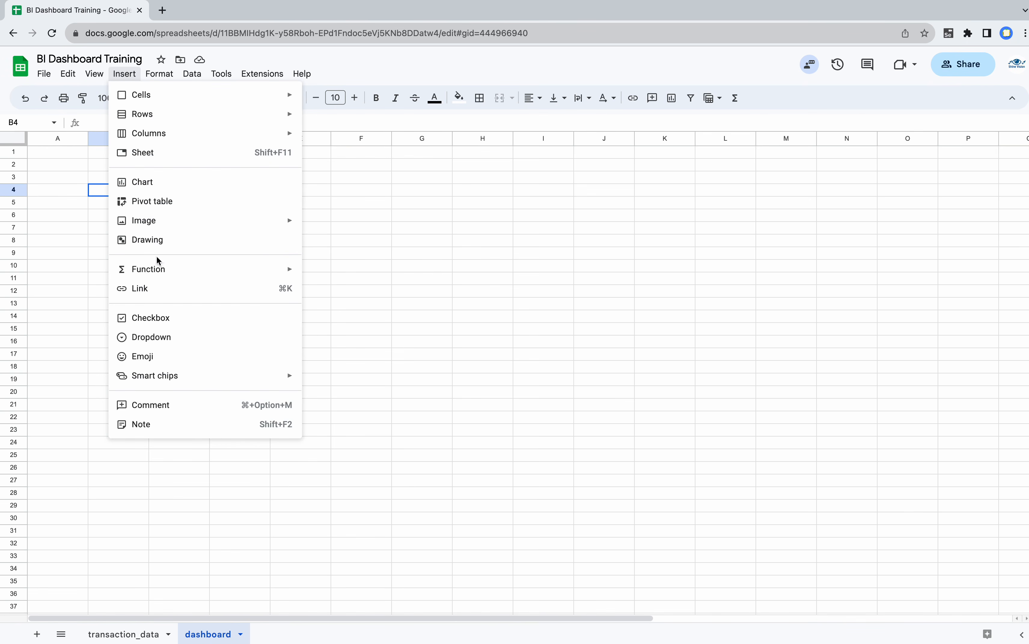
pyautogui.click(147, 241)
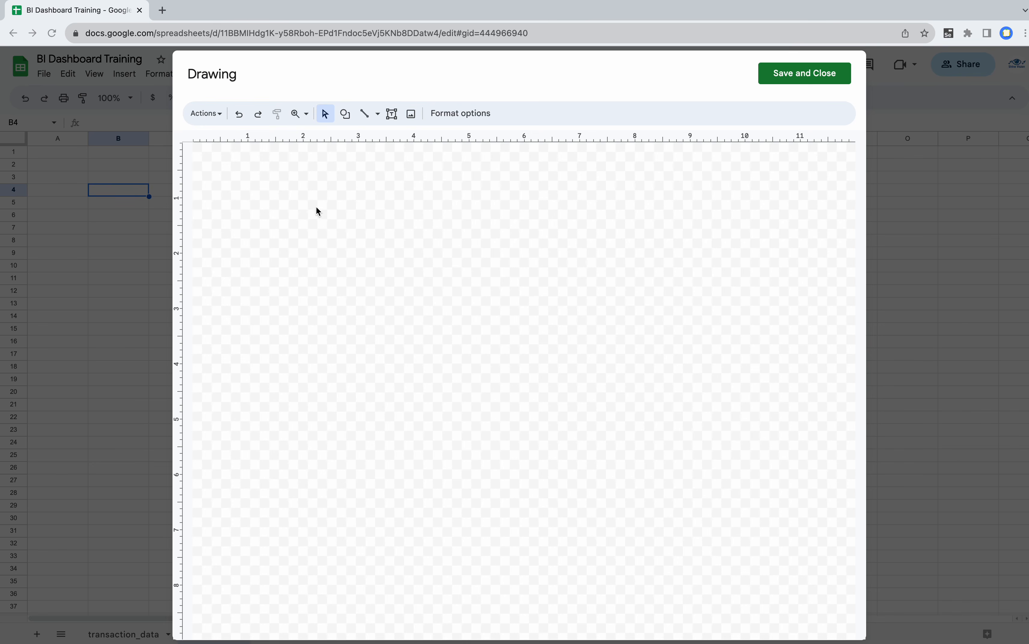
pyautogui.click(346, 114)
pyautogui.moveTo(389, 140)
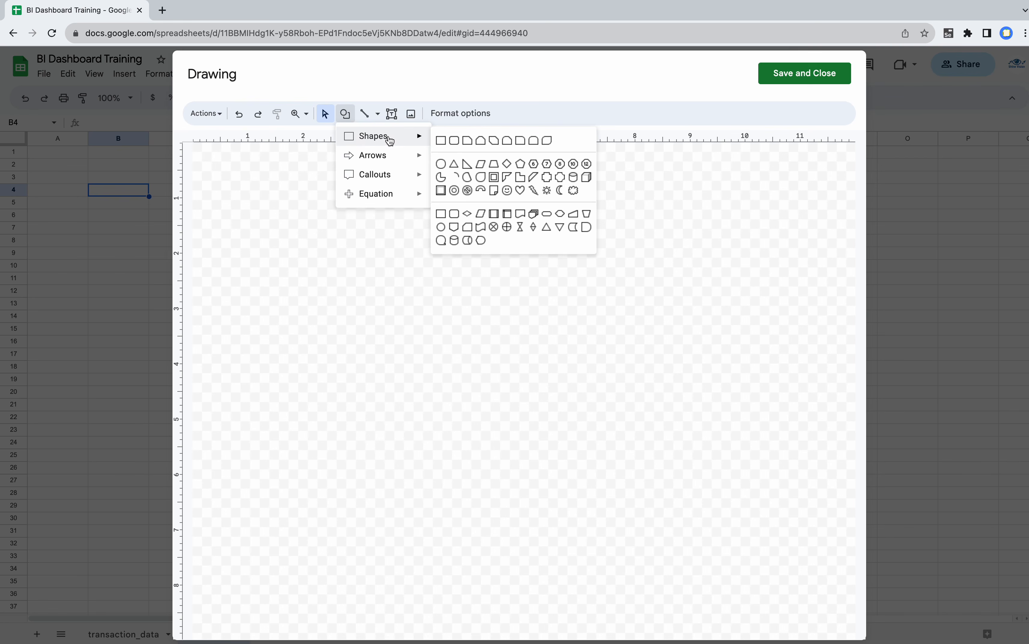
pyautogui.click(454, 141)
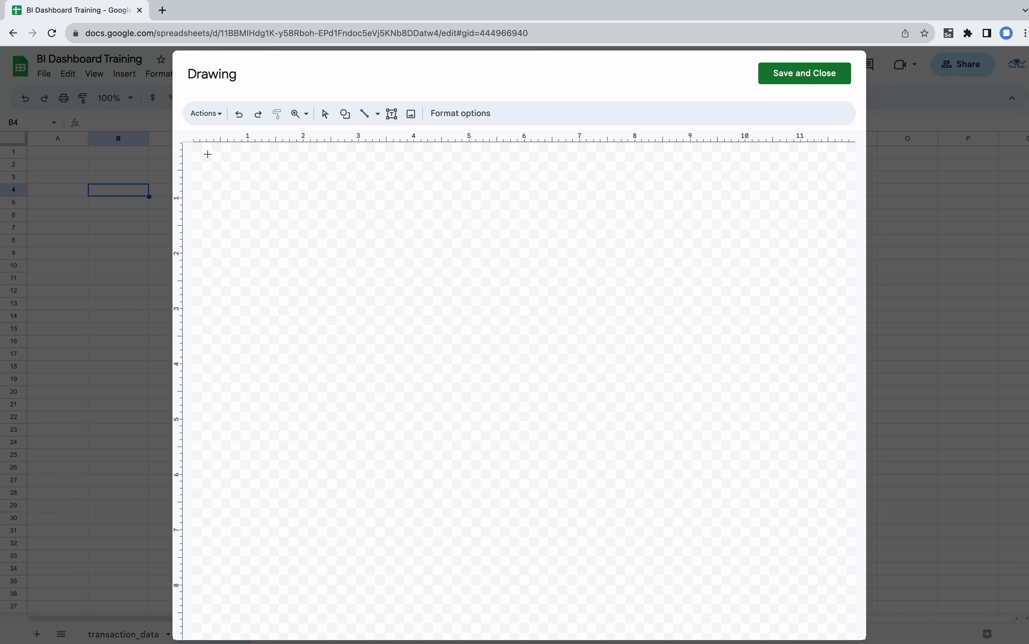
pyautogui.moveTo(213, 152); pyautogui.dragTo(369, 229)
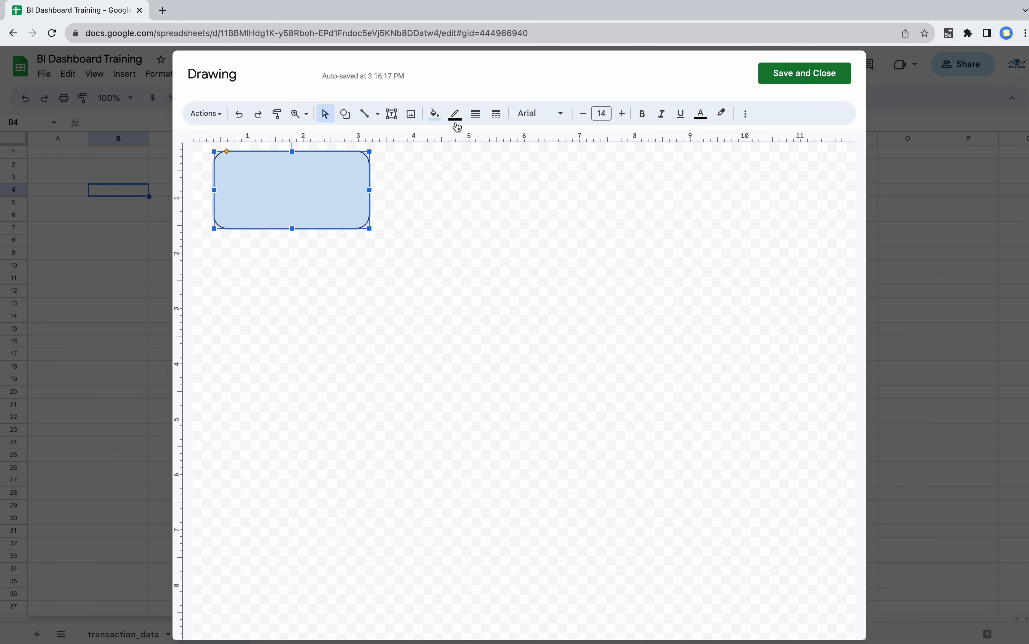
# - Try a transparent fill on the rounded rectangle, then set its fill color to white
pyautogui.click(434, 114)
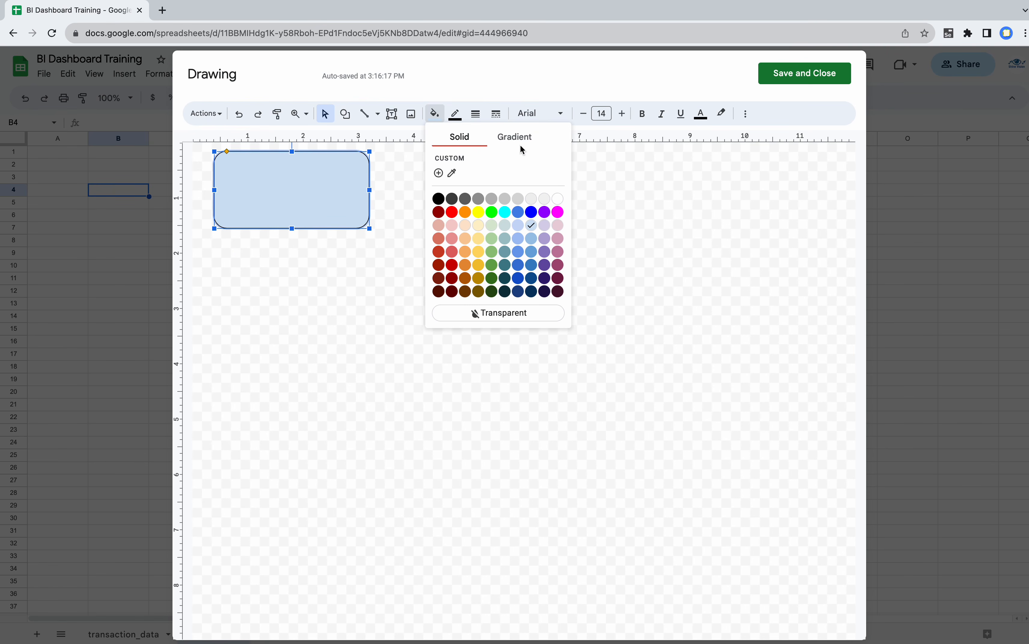
pyautogui.click(496, 314)
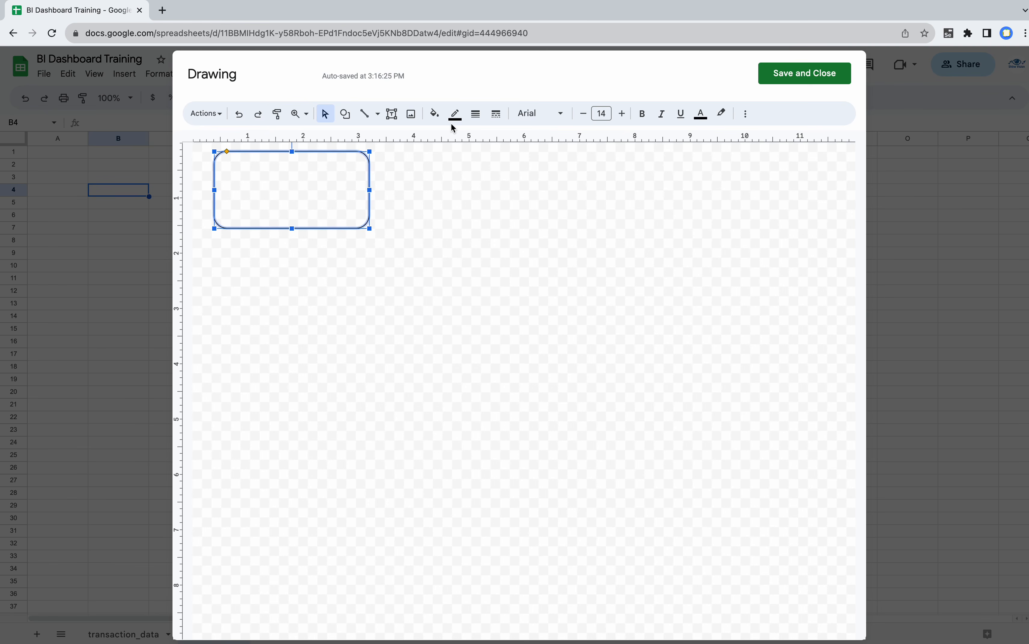
pyautogui.click(437, 122)
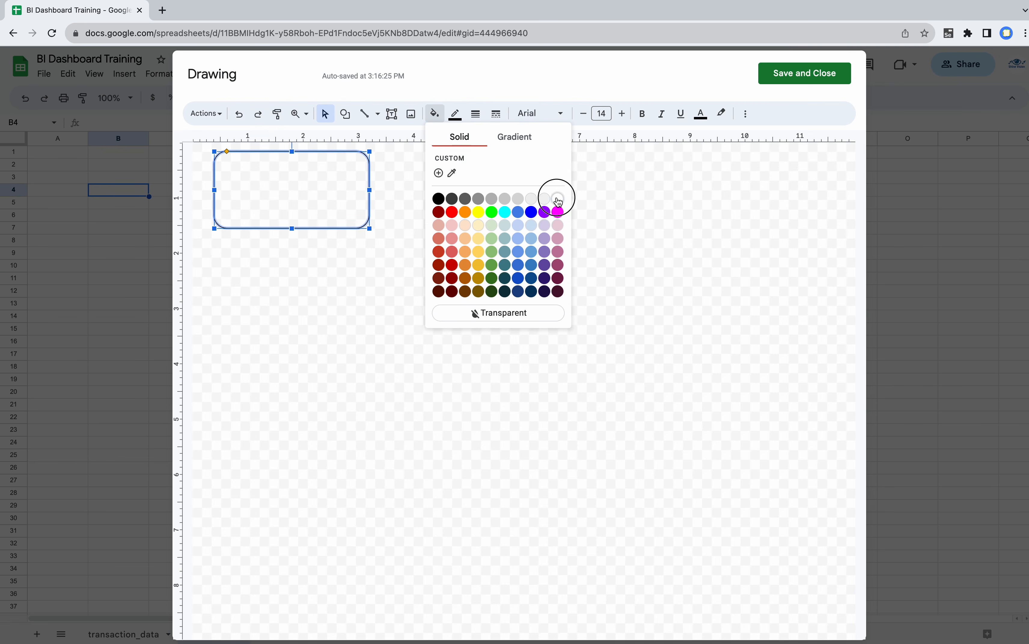
pyautogui.click(557, 199)
pyautogui.click(356, 280)
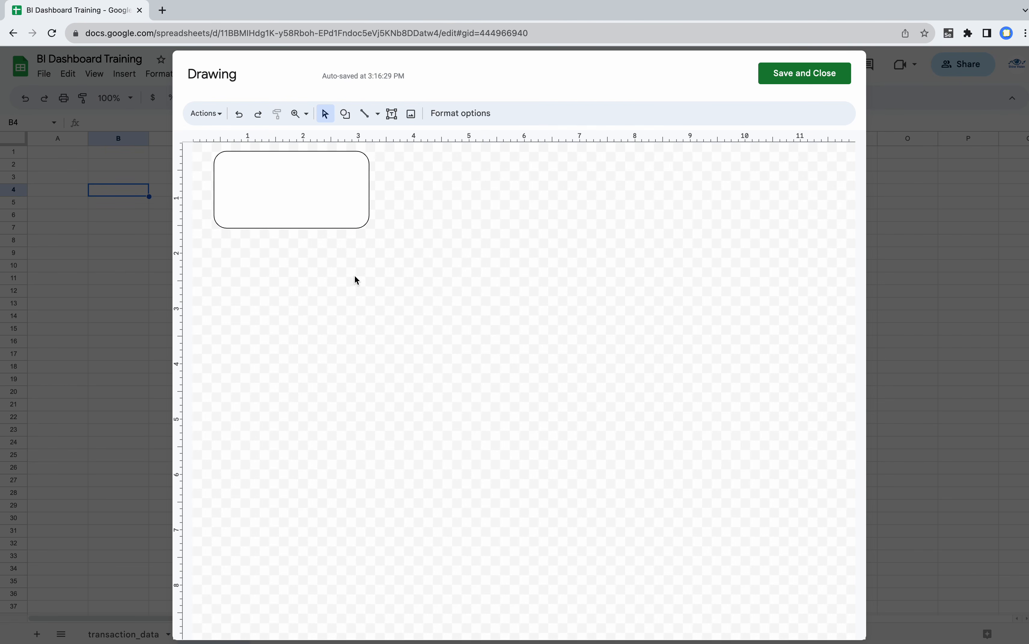
# - Set the rounded rectangle's border color to a very light gray
pyautogui.click(310, 170)
pyautogui.click(456, 115)
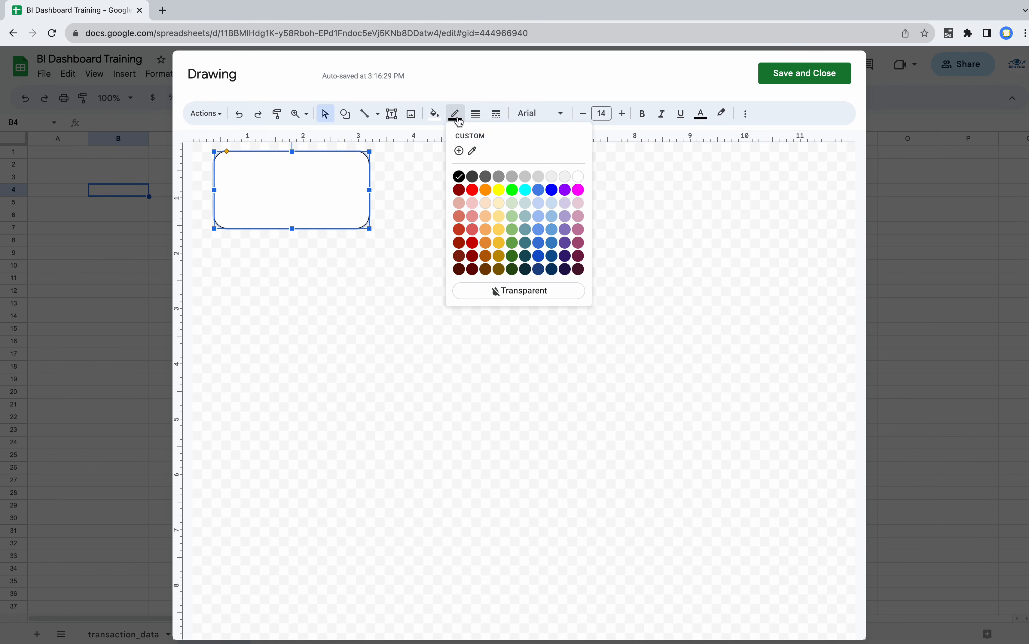
pyautogui.click(555, 177)
pyautogui.click(368, 264)
# - Try a light gray fill on the rounded rectangle and undo it
pyautogui.click(322, 188)
pyautogui.click(434, 113)
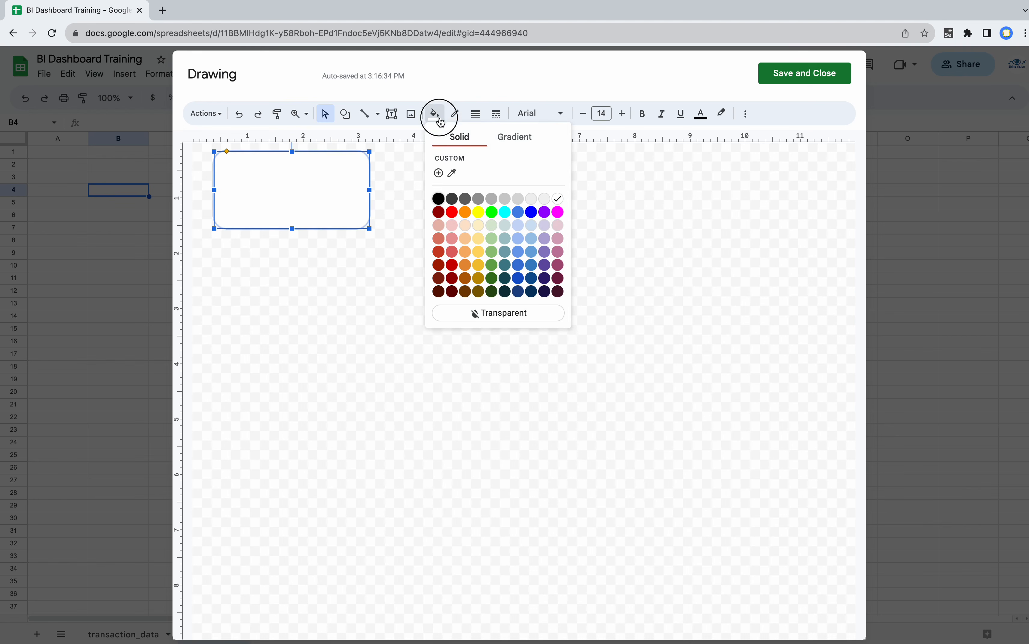
pyautogui.click(531, 199)
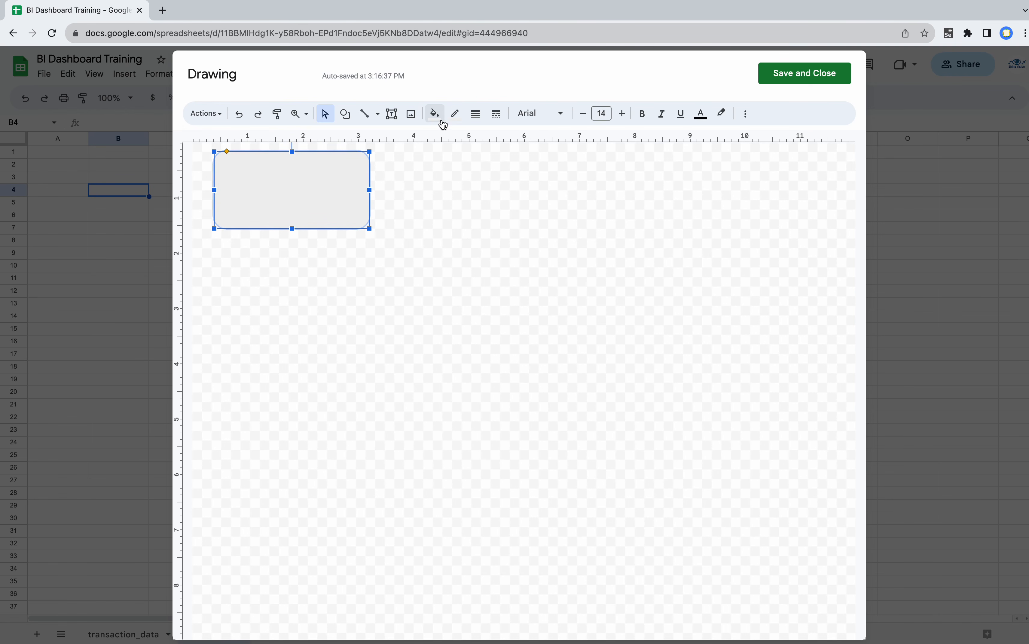
pyautogui.press('super+z')
# - Set the rounded rectangle's border to a slightly darker shade of light gray
pyautogui.click(455, 118)
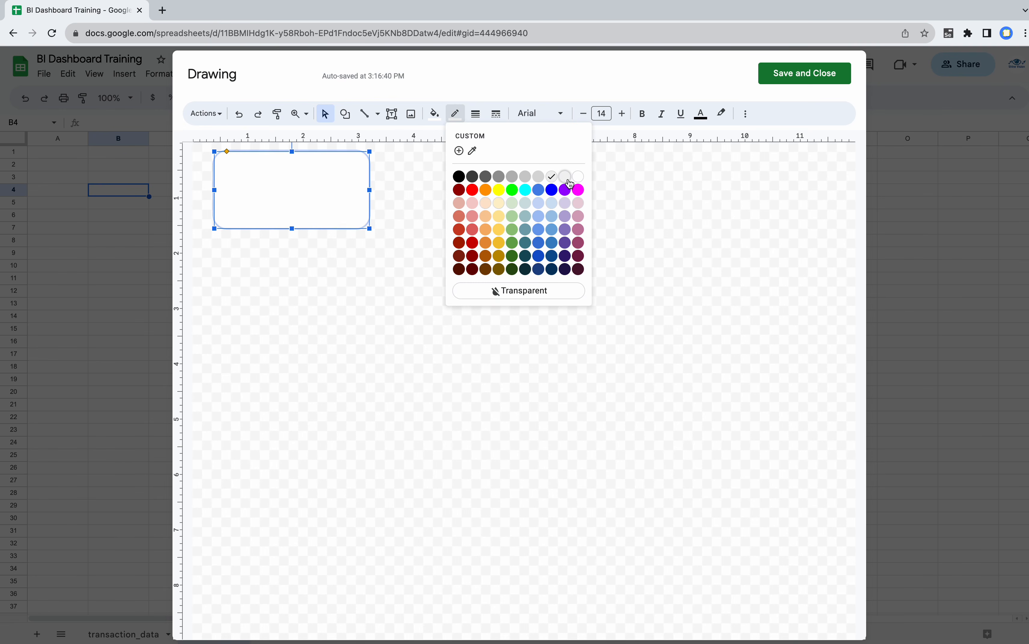
pyautogui.click(539, 177)
pyautogui.click(380, 294)
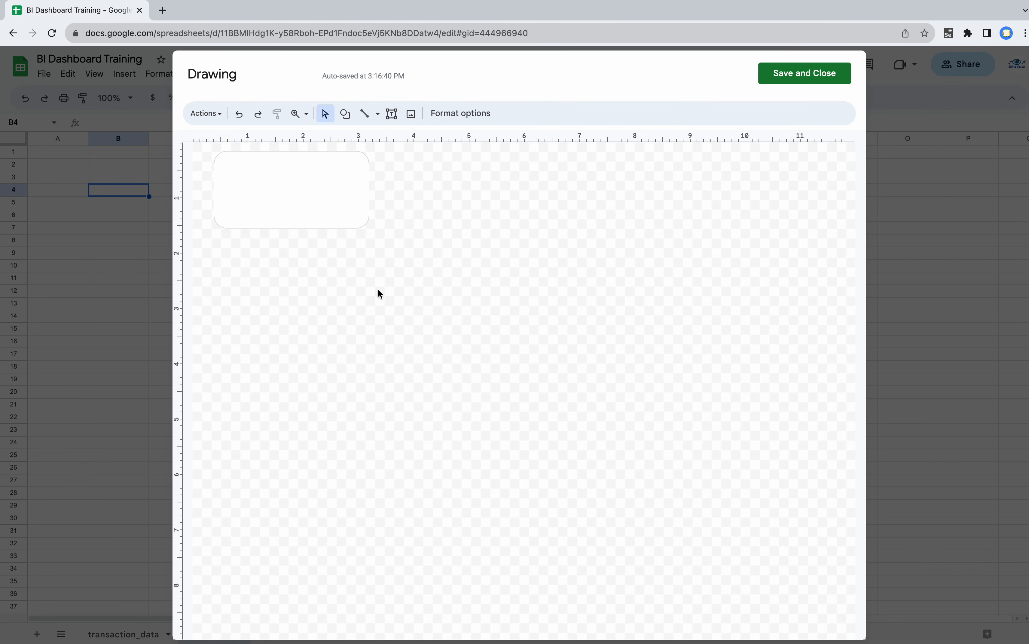
# - Duplicate the rounded rectangle and place the copy beside the original, aligned in the same row
pyautogui.click(298, 186)
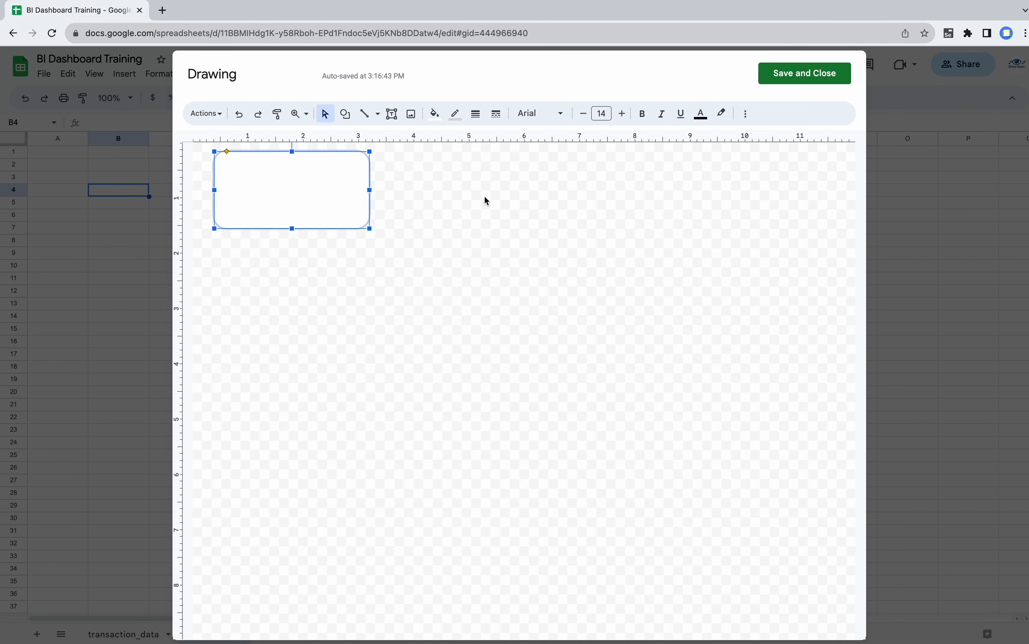
pyautogui.click(425, 202)
pyautogui.hotkey('ctrl', 'v')
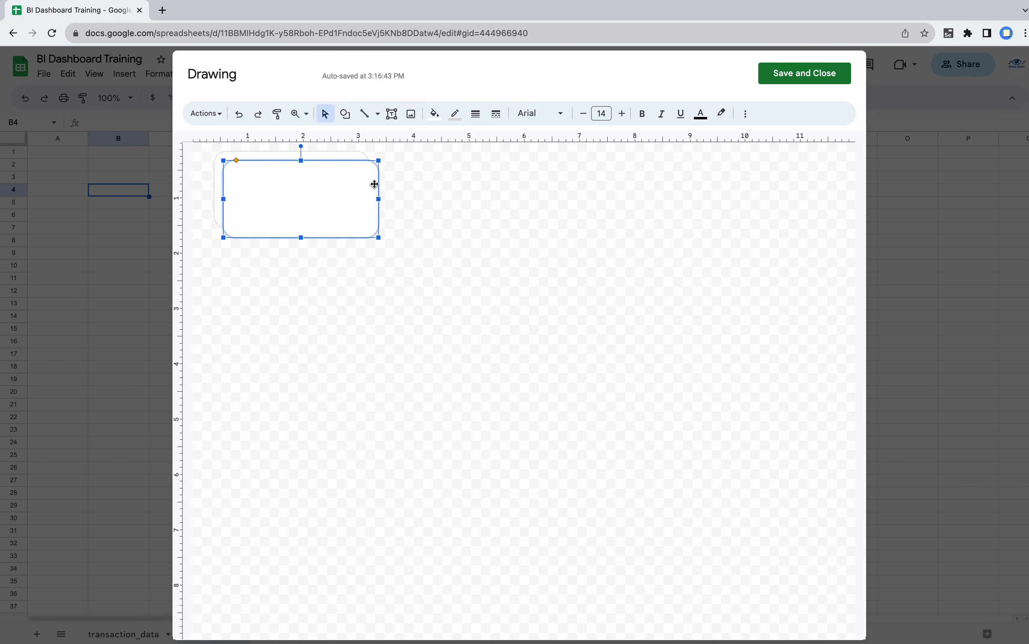
pyautogui.moveTo(356, 177); pyautogui.dragTo(498, 168)
# - Add two more copies of the rounded rectangle and arrange them as a second row beneath the first two
pyautogui.click(411, 282)
pyautogui.hotkey('ctrl', 'v')
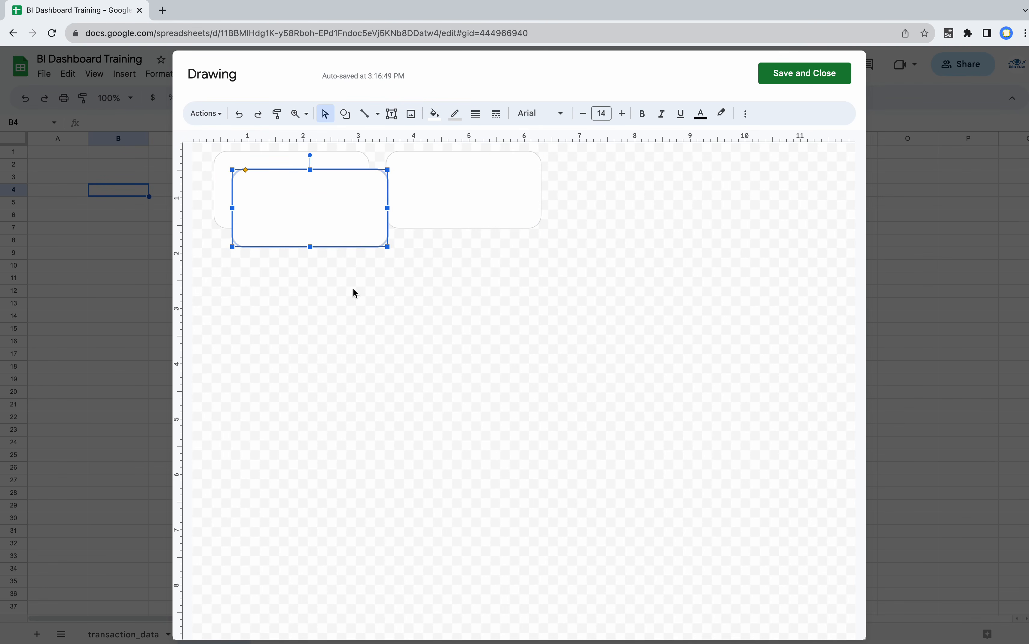
pyautogui.moveTo(347, 189); pyautogui.dragTo(328, 260)
pyautogui.click(455, 293)
pyautogui.hotkey('ctrl', 'v')
pyautogui.moveTo(351, 223); pyautogui.dragTo(495, 276)
pyautogui.click(378, 352)
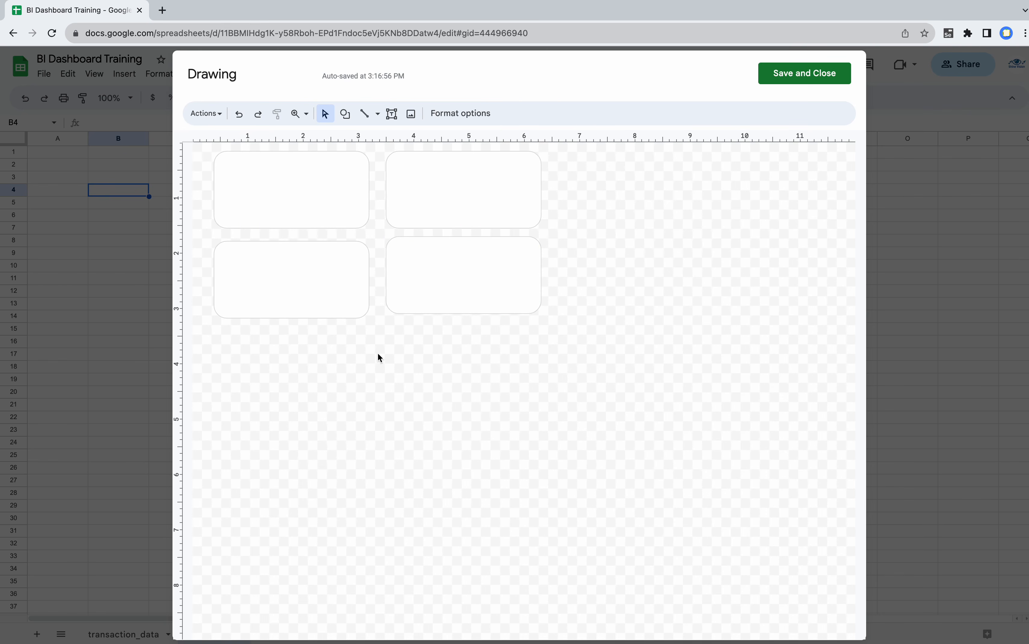
# - Stretch the two lower rectangles downward to about 2 high so their lower edges line up
pyautogui.click(418, 283)
pyautogui.click(268, 282)
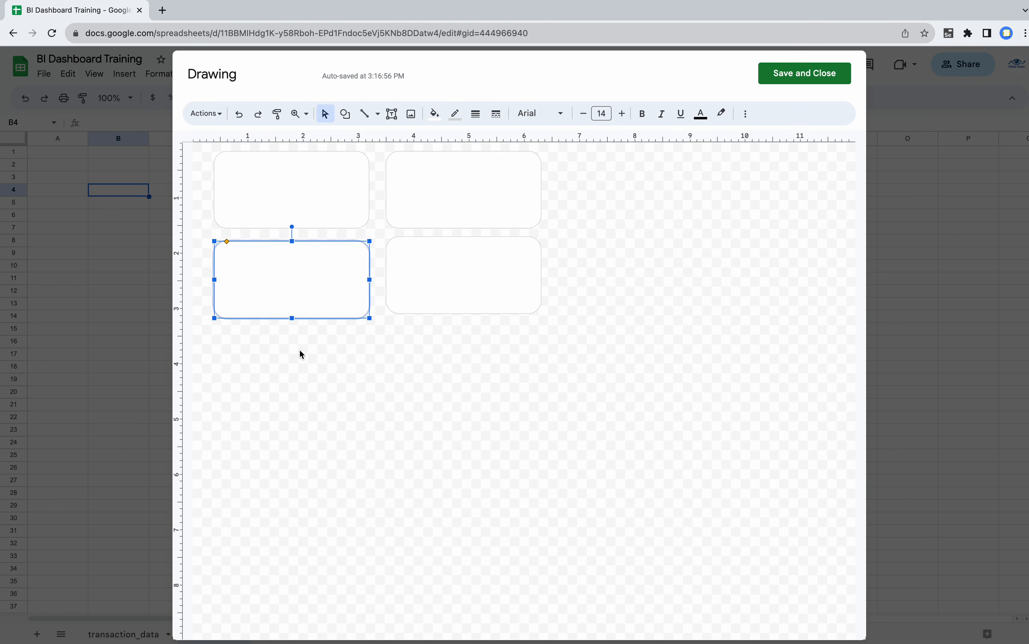
pyautogui.moveTo(292, 318); pyautogui.dragTo(291, 351)
pyautogui.click(444, 301)
pyautogui.moveTo(463, 314); pyautogui.dragTo(462, 351)
pyautogui.click(657, 288)
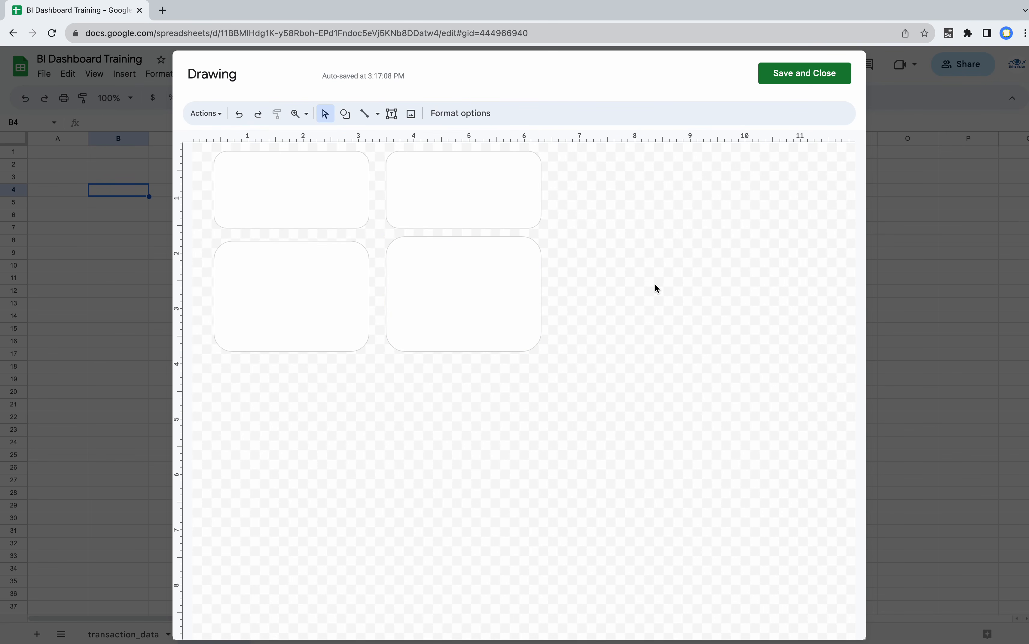
# - Add a fifth rounded rectangle to the right of the grid and enlarge it to about 4 wide by 3.6 high, spanning both rows
pyautogui.hotkey('ctrl', 'v')
pyautogui.moveTo(359, 212); pyautogui.dragTo(662, 179)
pyautogui.click(630, 229)
pyautogui.moveTo(630, 229); pyautogui.dragTo(618, 352)
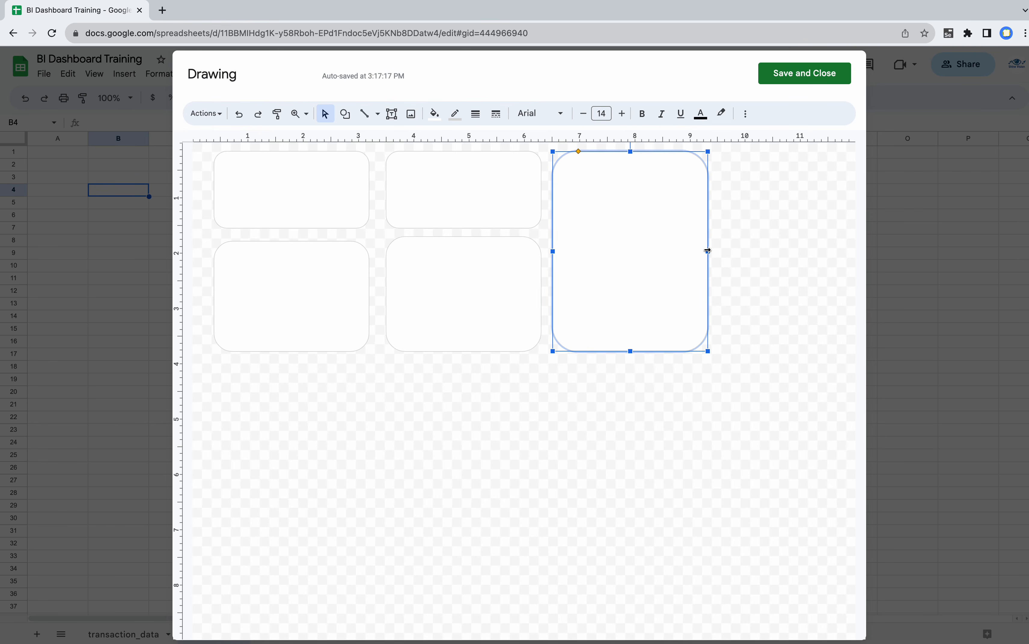
pyautogui.moveTo(709, 252); pyautogui.dragTo(773, 251)
pyautogui.click(598, 437)
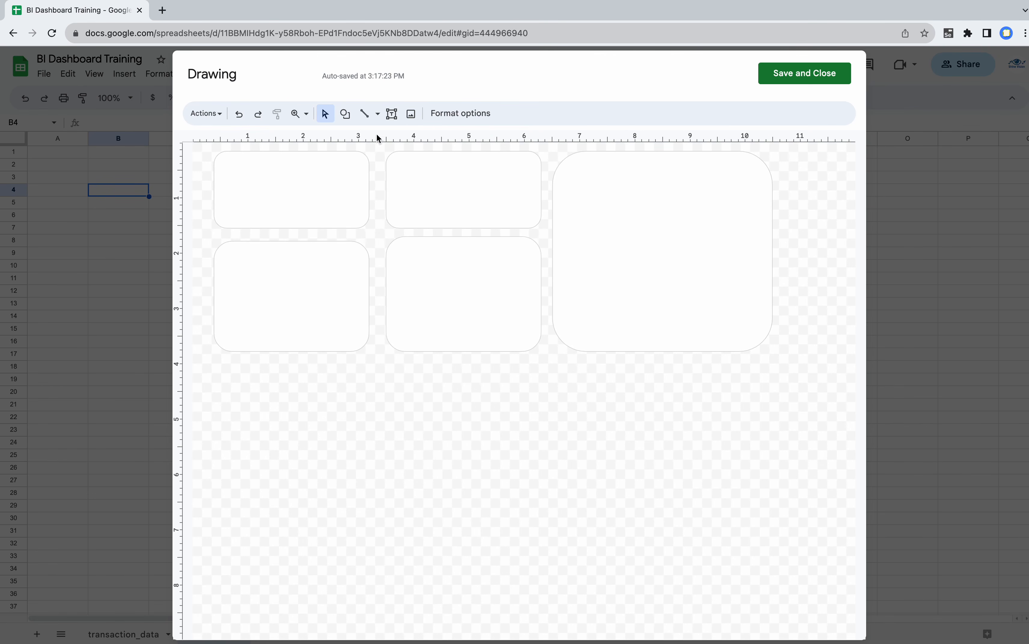
# - Add a text box reading "Current Portfolio Value" in the upper part of the first rectangle
pyautogui.click(394, 118)
pyautogui.press('Escape')
pyautogui.click(392, 118)
pyautogui.moveTo(237, 159); pyautogui.dragTo(330, 182)
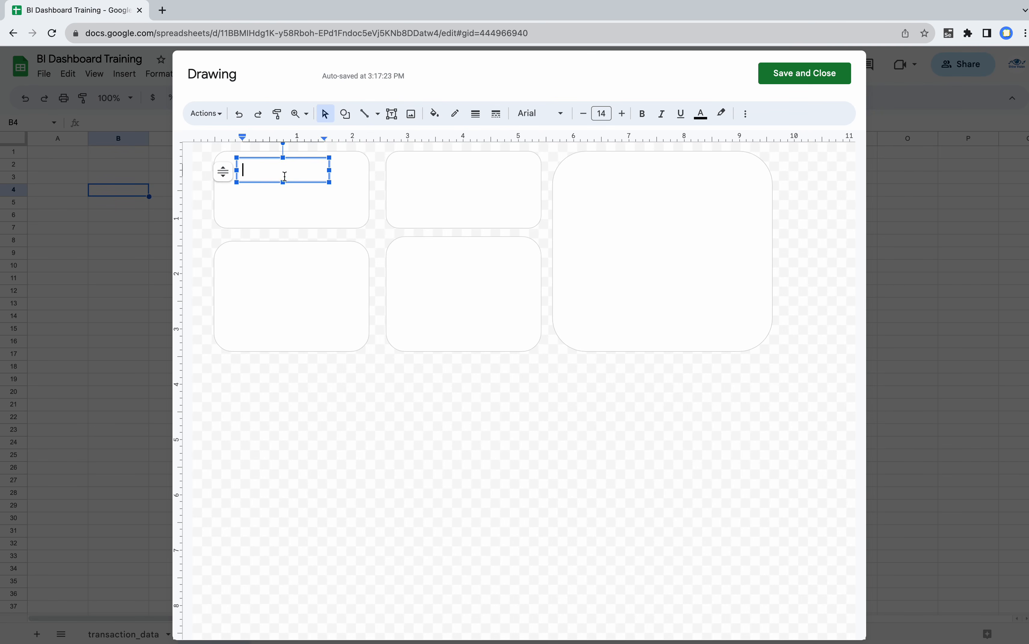
pyautogui.write('Current Portfolio Value')
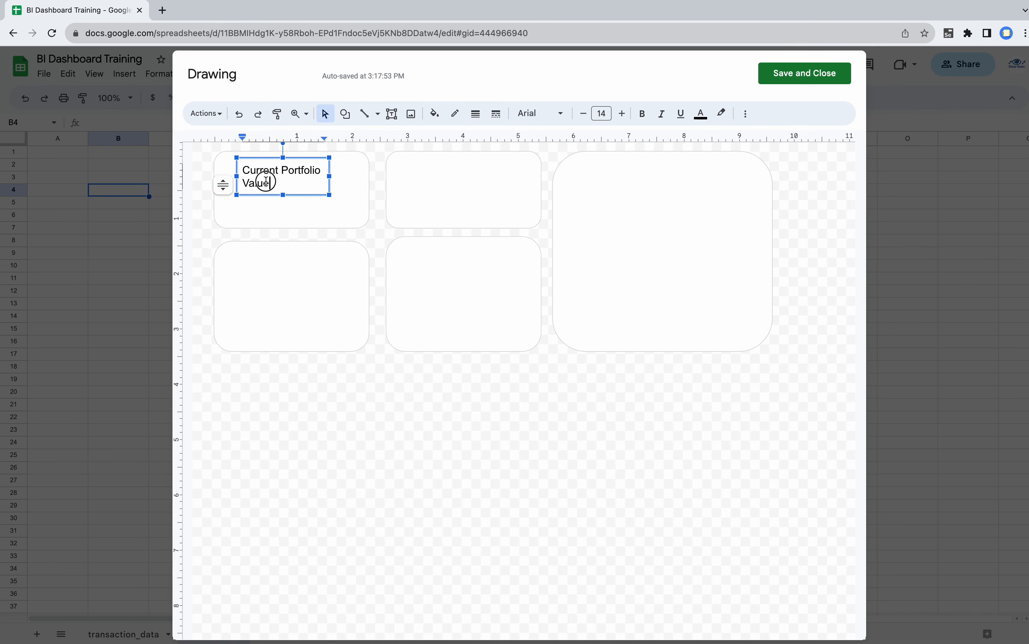
# - Reduce the Current Portfolio Value text to font size 10
pyautogui.moveTo(266, 182); pyautogui.dragTo(243, 168)
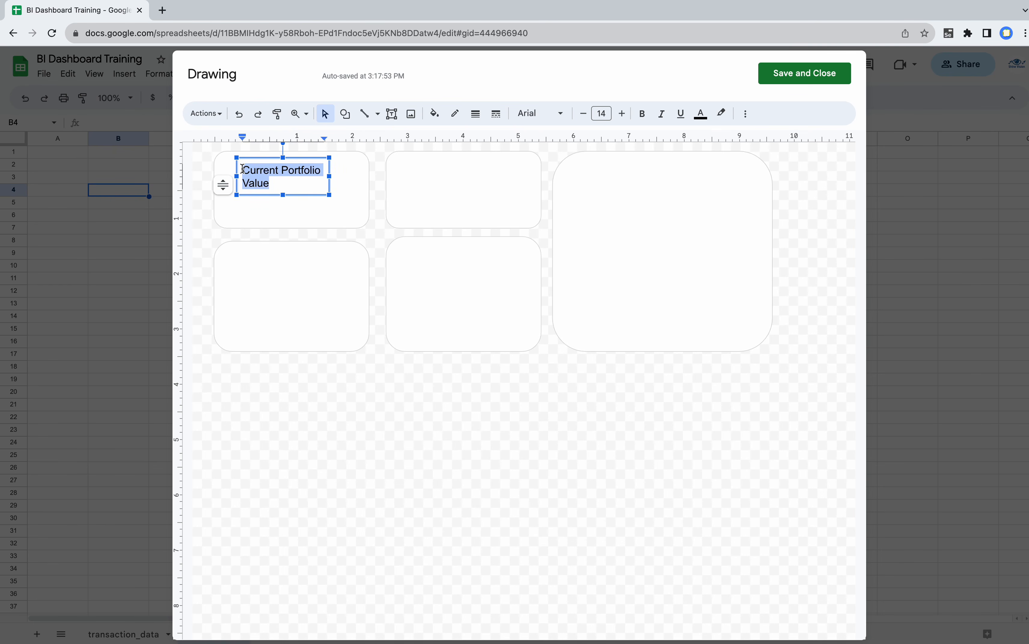
pyautogui.press('super+shift+comma')
pyautogui.press('super+shift+comma')
pyautogui.press('super+shift+comma')
pyautogui.press('super+shift+comma')
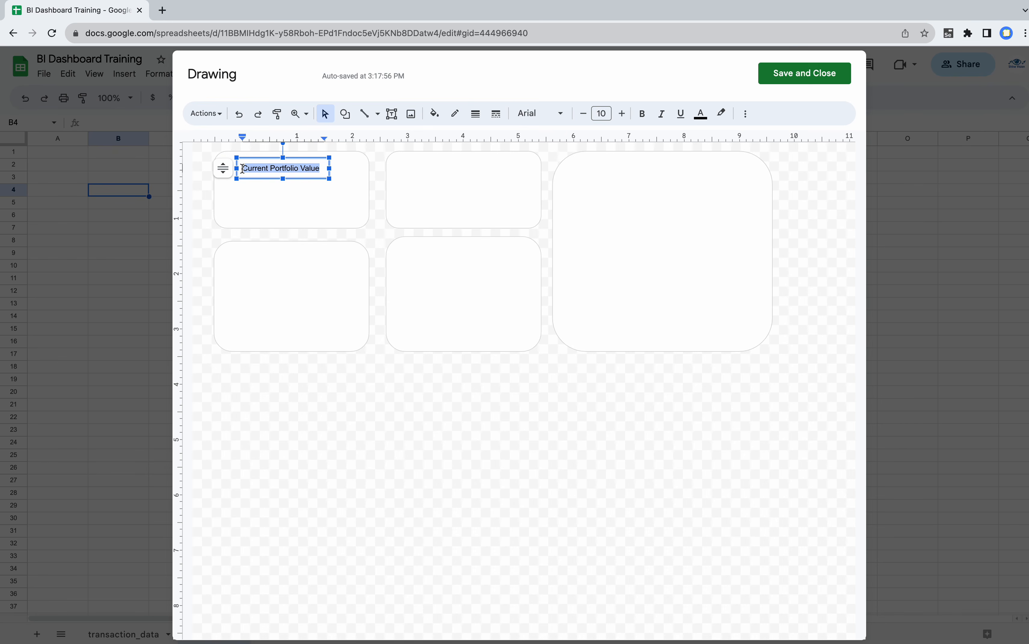
# - Make the Current Portfolio Value text dark blue and bold
pyautogui.click(454, 121)
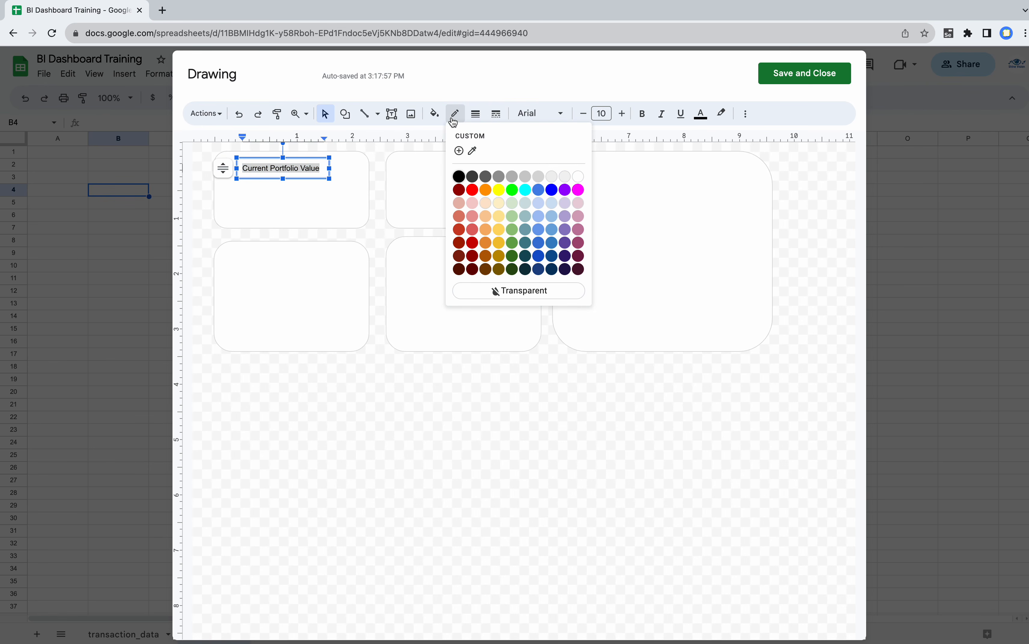
pyautogui.click(454, 122)
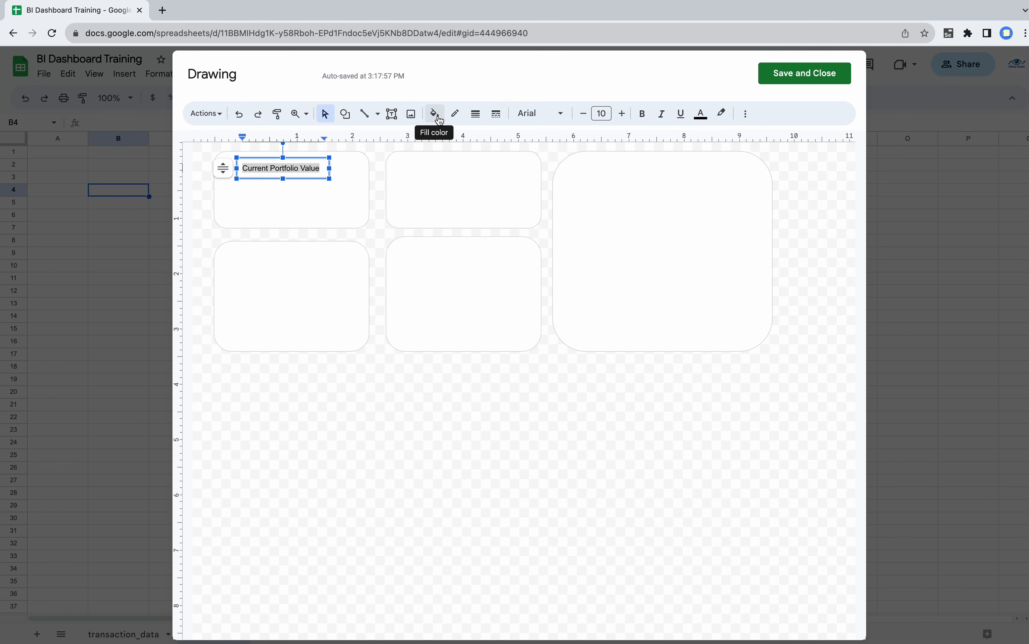
pyautogui.click(701, 113)
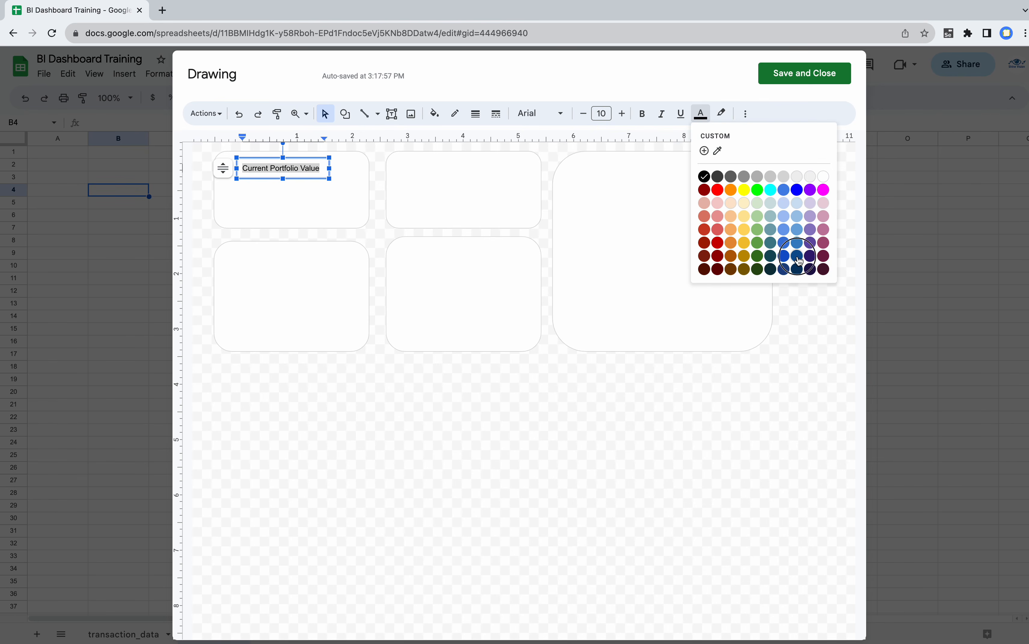
pyautogui.click(784, 256)
pyautogui.hotkey('ctrl', 'b')
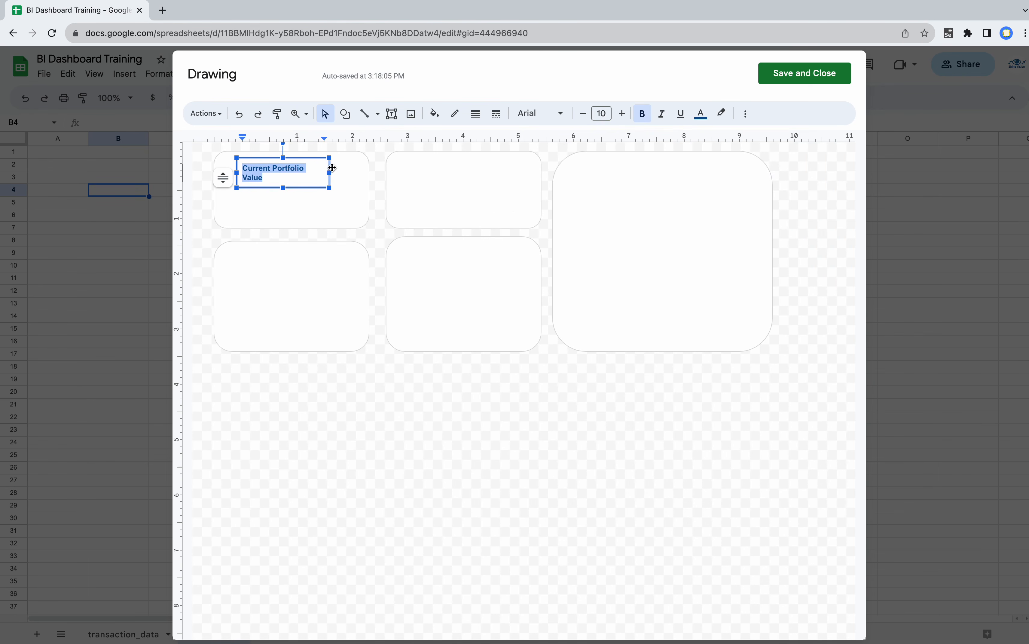
# - Widen the Current Portfolio Value text box so its text fits on one line, and nudge it slightly upward
pyautogui.moveTo(331, 173); pyautogui.dragTo(340, 172)
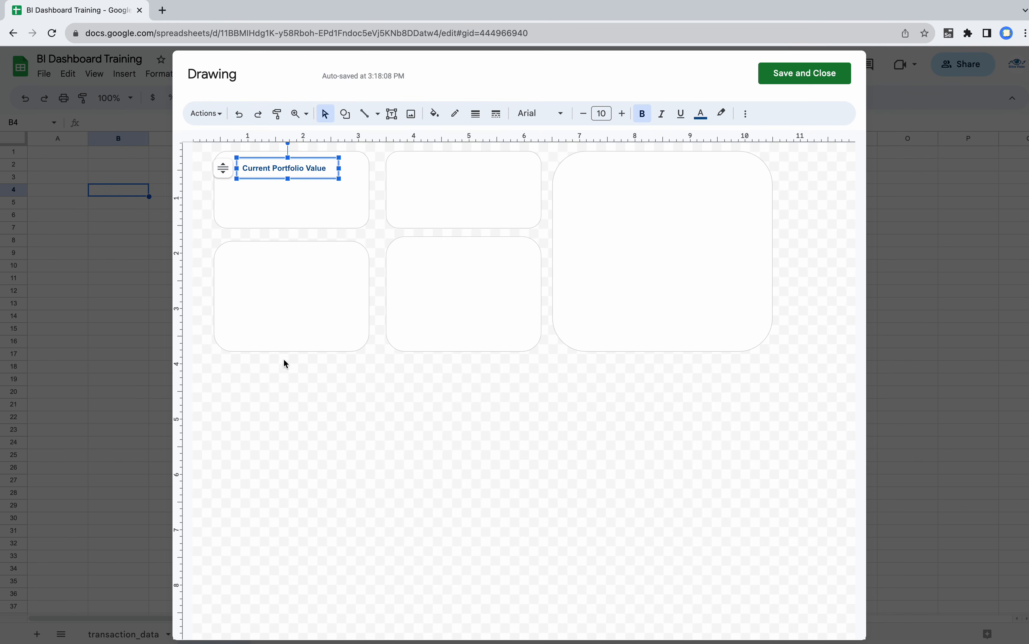
pyautogui.click(284, 388)
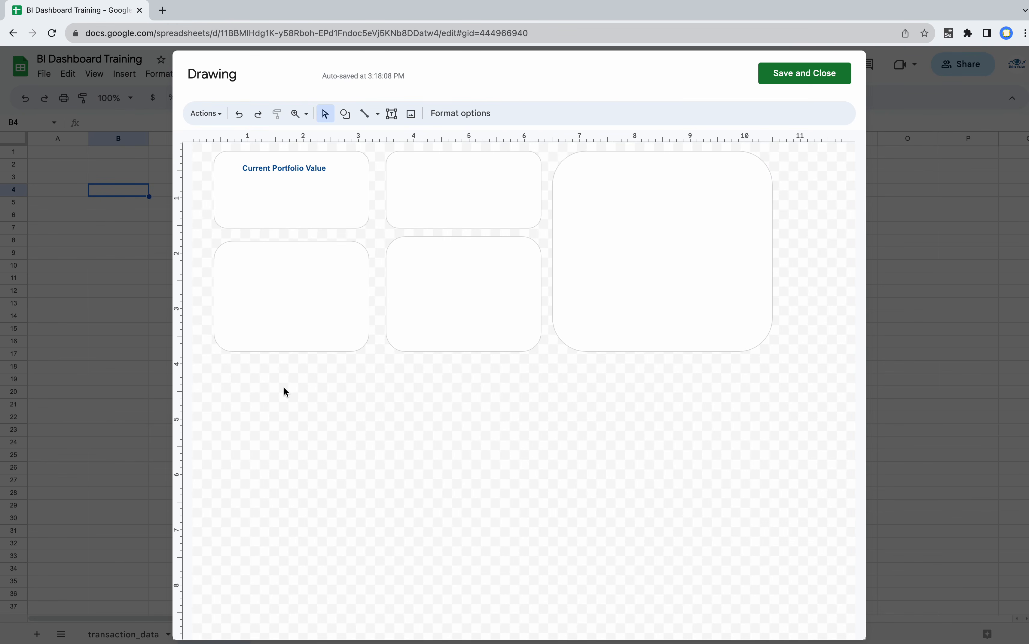
pyautogui.click(288, 157)
pyautogui.moveTo(278, 158); pyautogui.dragTo(276, 156)
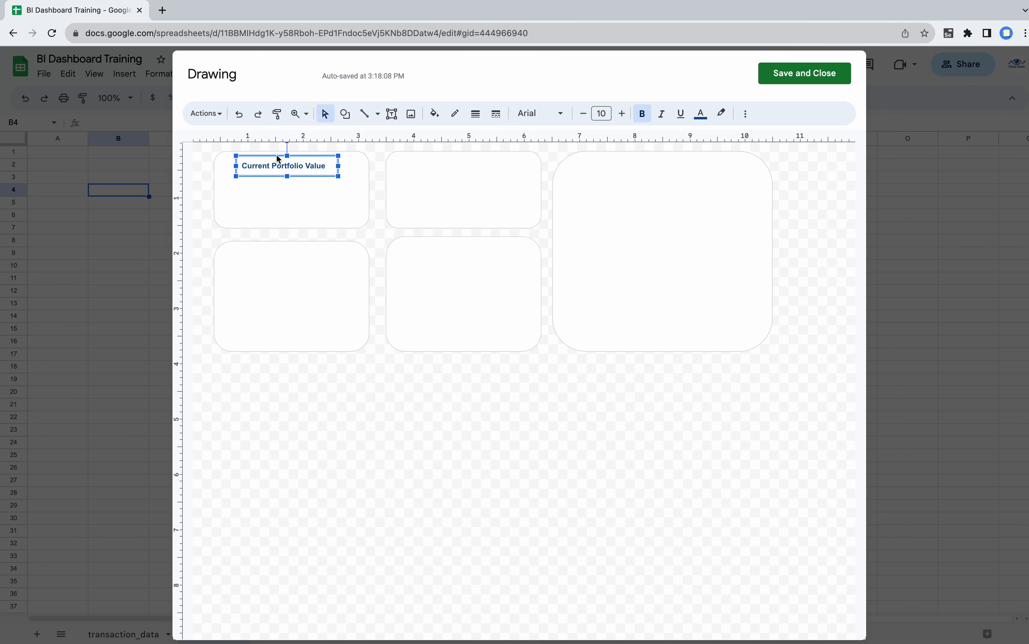
# - Duplicate the Current Portfolio Value label onto the second card of the upper row and change its text to "Profit/Loss"
pyautogui.click(337, 381)
pyautogui.hotkey('ctrl', 'v')
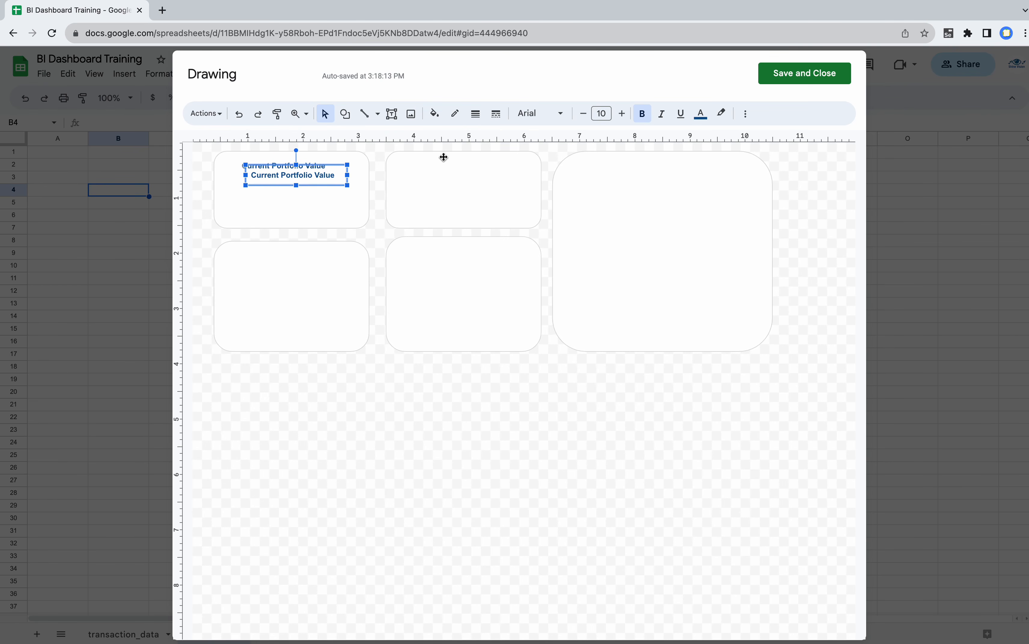
pyautogui.moveTo(315, 166); pyautogui.dragTo(478, 157)
pyautogui.click(441, 163)
pyautogui.hotkey('ctrl', 'a')
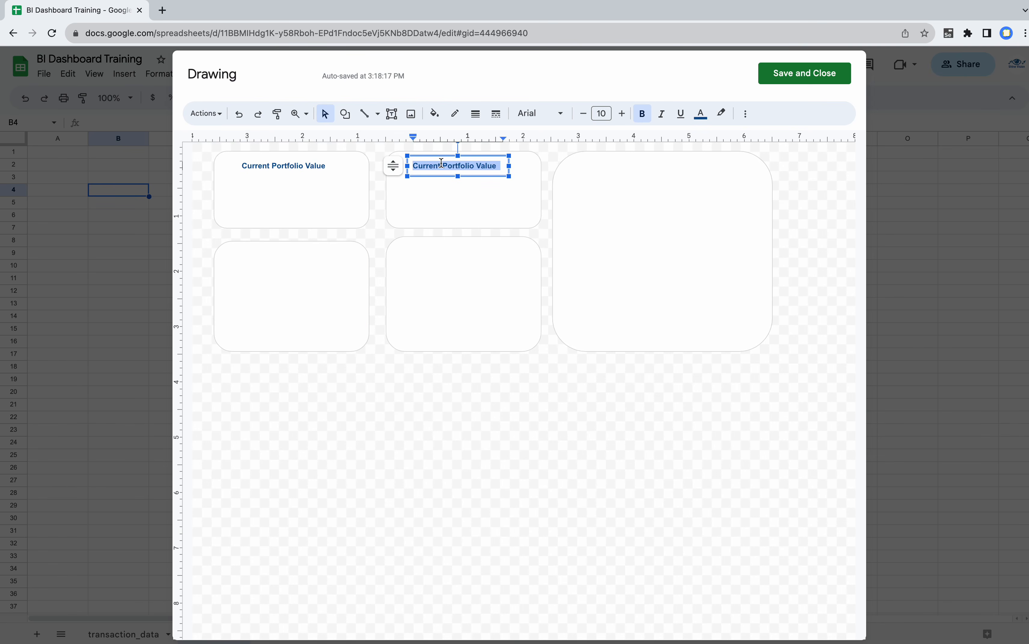
pyautogui.write('Profit')
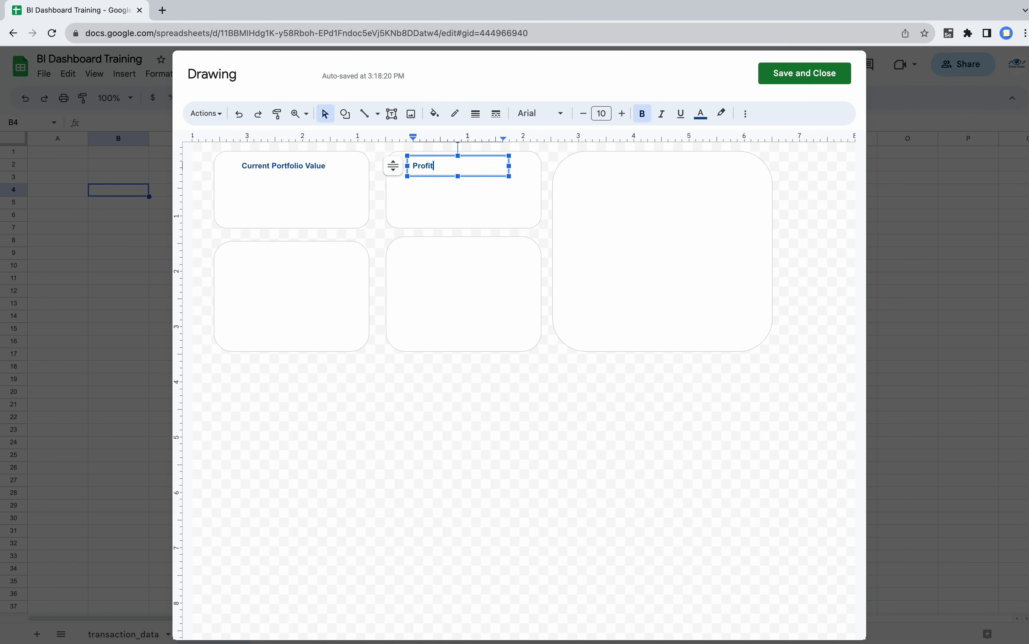
pyautogui.write('/Loss')
pyautogui.click(330, 418)
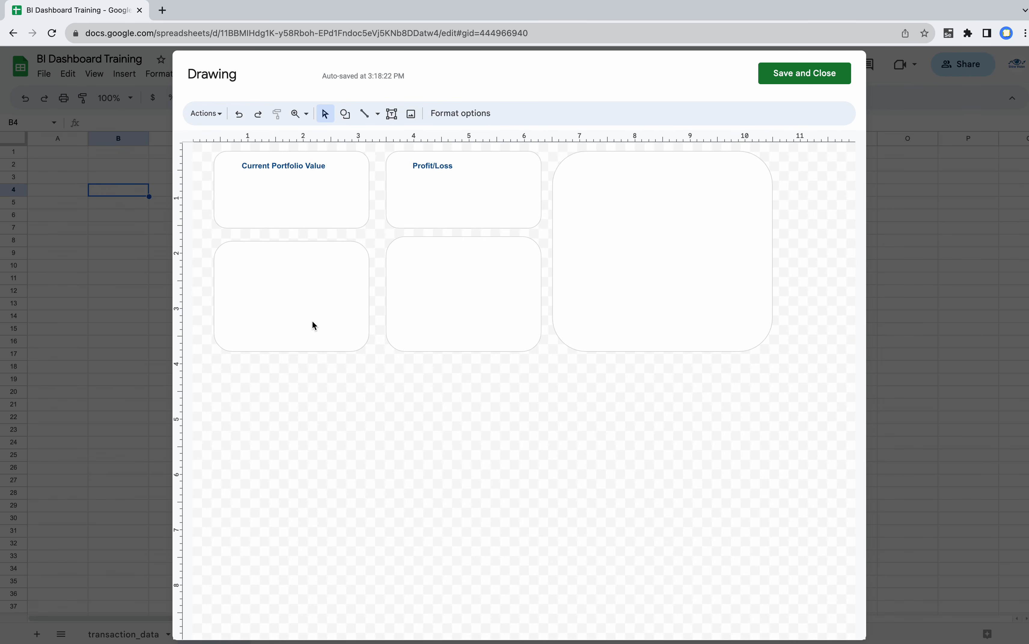
# - Add another copy of the Current Portfolio Value label to the first card of the lower row, reading "Sectorwise Investement"
pyautogui.hotkey('ctrl', 'v')
pyautogui.moveTo(325, 174); pyautogui.dragTo(307, 242)
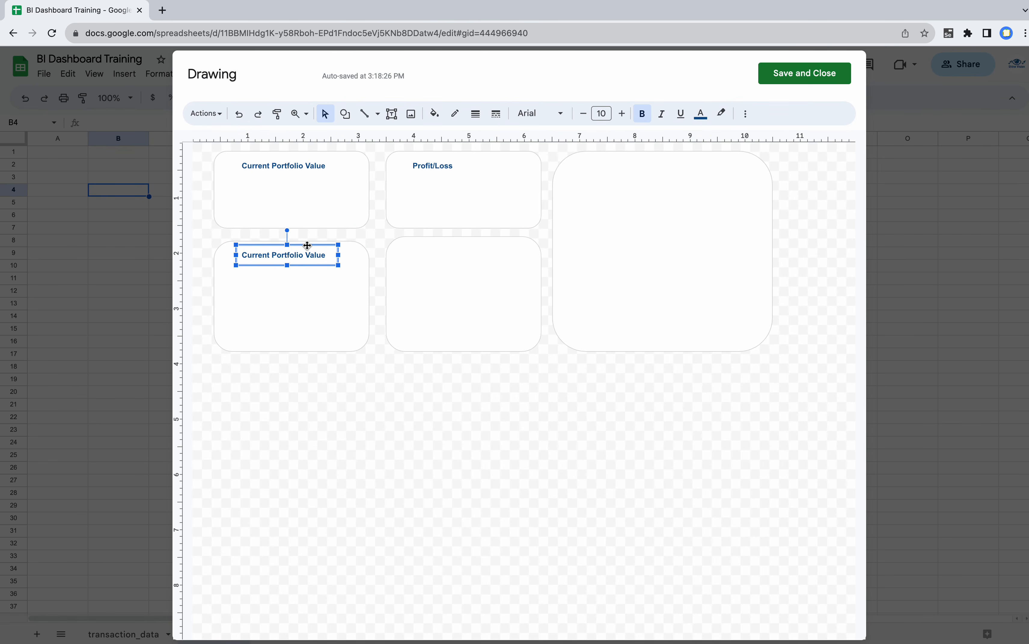
pyautogui.click(260, 256)
pyautogui.tripleClick(260, 257)
pyautogui.write('S')
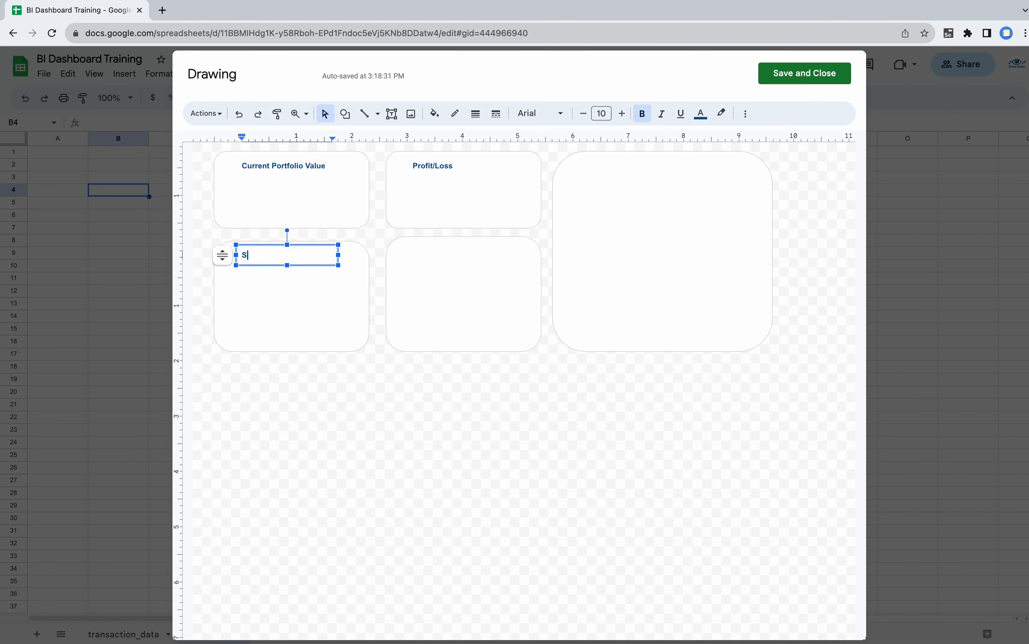
pyautogui.write('ectorwise Investement')
# - Correct the spelling of the first lower card's label to "Sector Wise Investment"
pyautogui.click(257, 255)
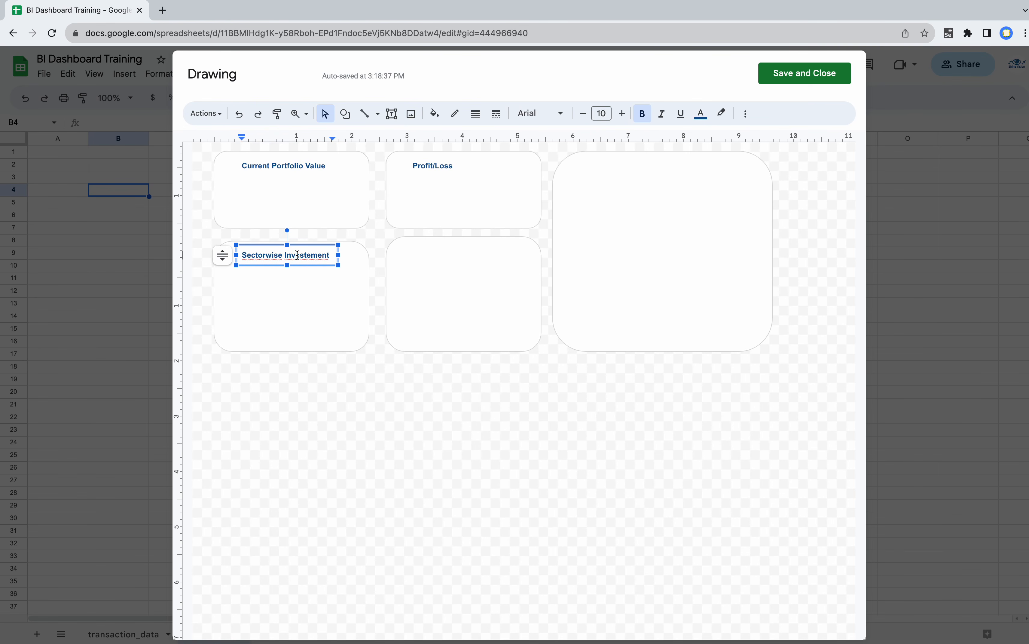
pyautogui.click(298, 256)
pyautogui.click(311, 256)
pyautogui.press('BackSpace')
pyautogui.click(259, 254)
pyautogui.click(270, 257)
pyautogui.click(251, 257)
pyautogui.click(286, 333)
pyautogui.click(259, 257)
pyautogui.rightClick(259, 257)
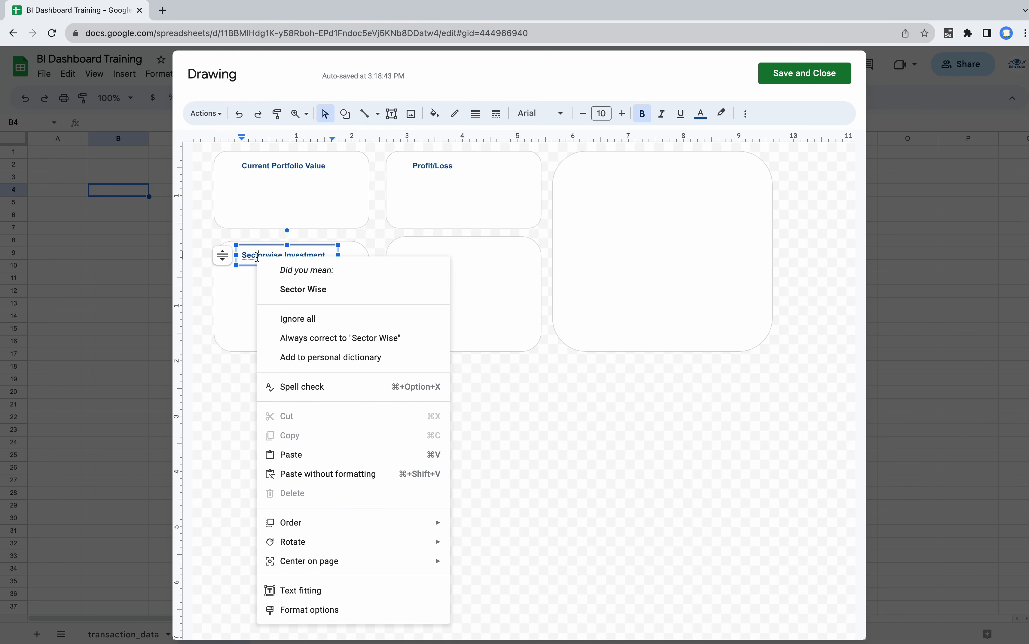
pyautogui.click(306, 289)
# - Duplicate the Sector Wise Investment label onto the second card of the lower row and change it to "Sector Wise Profit"
pyautogui.click(318, 246)
pyautogui.click(453, 254)
pyautogui.hotkey('ctrl', 'v')
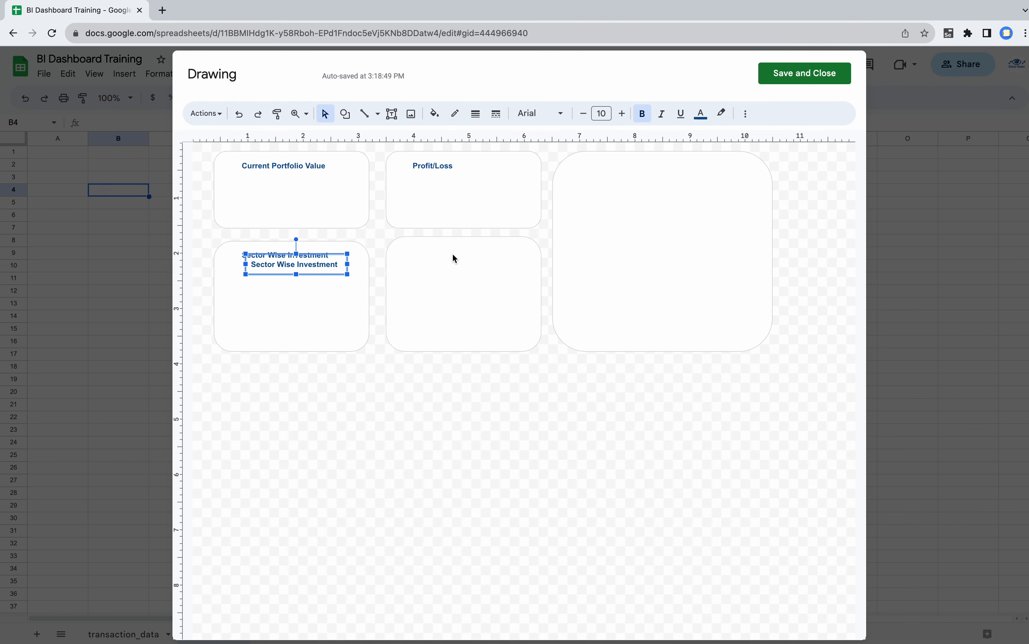
pyautogui.moveTo(321, 255); pyautogui.dragTo(477, 242)
pyautogui.doubleClick(475, 252)
pyautogui.write('Profi')
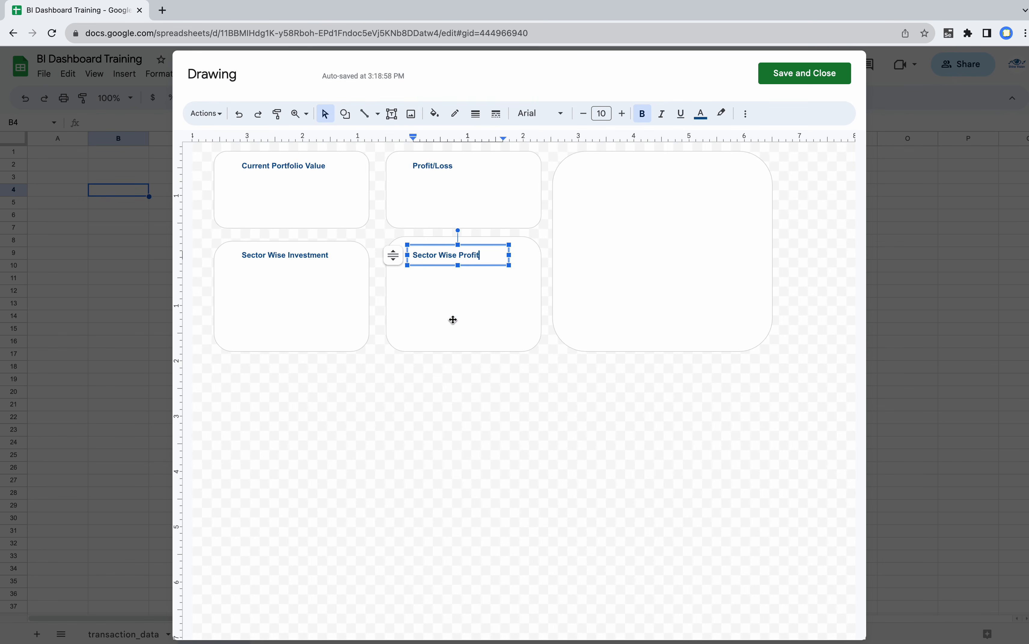
pyautogui.click(432, 407)
# - Copy the Sector Wise Profit label to the top of the large card and retitle it "Top 10 Investment(Based on Current Value)"
pyautogui.click(446, 254)
pyautogui.click(458, 245)
pyautogui.click(627, 177)
pyautogui.hotkey('ctrl', 'v')
pyautogui.moveTo(492, 256); pyautogui.dragTo(650, 155)
pyautogui.tripleClick(644, 165)
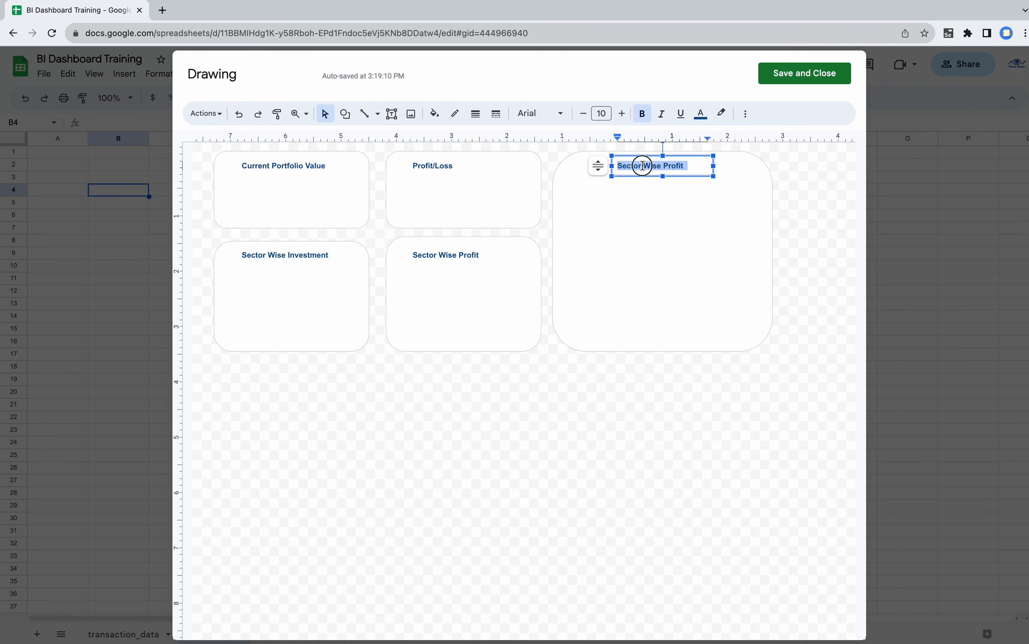
pyautogui.write('Top')
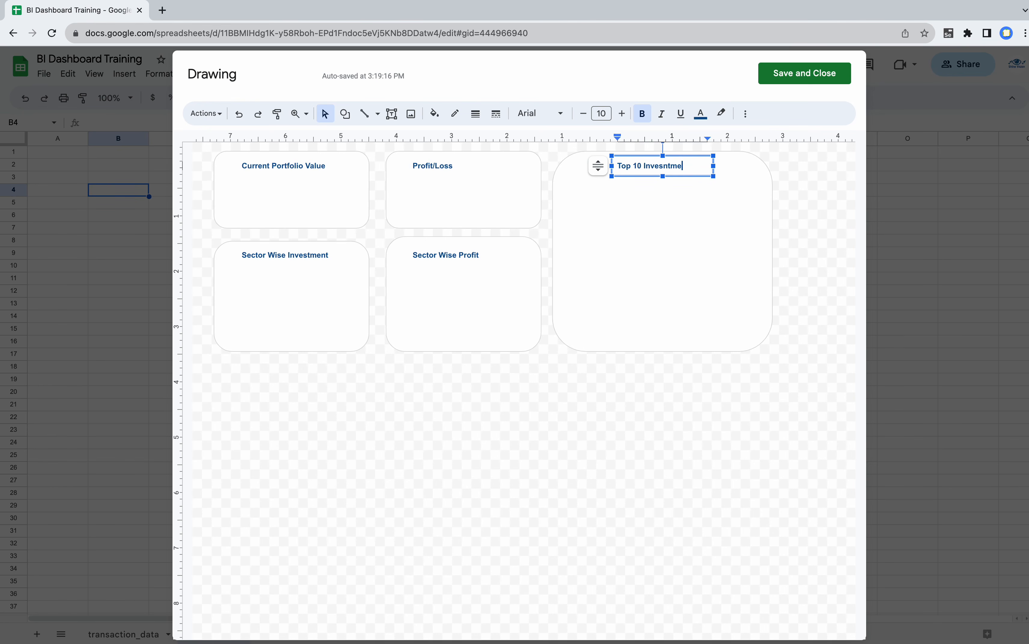
pyautogui.write('10 Investment(Based on')
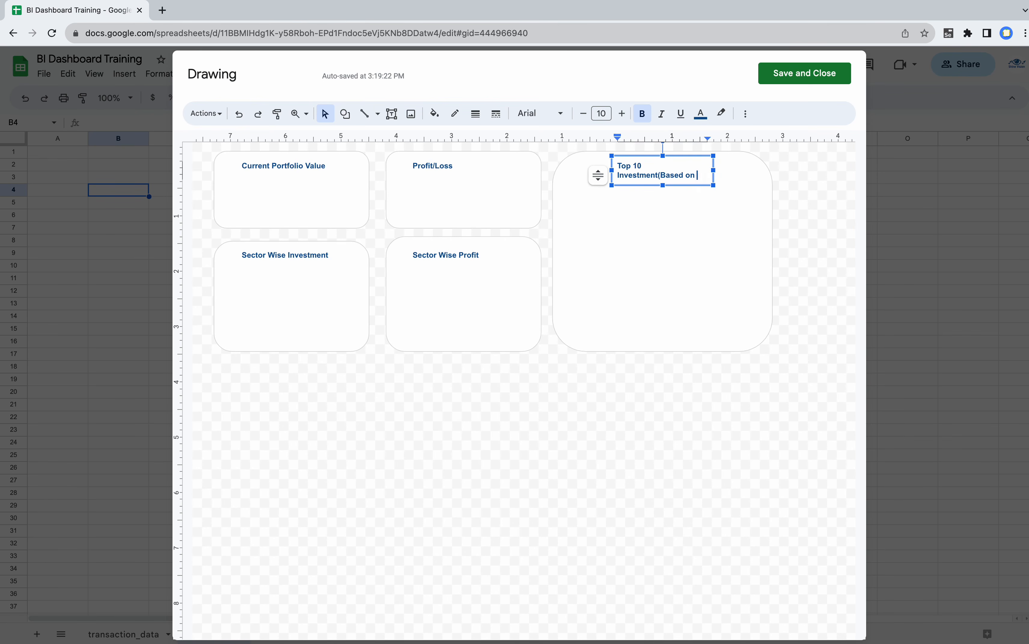
pyautogui.write(' Curren')
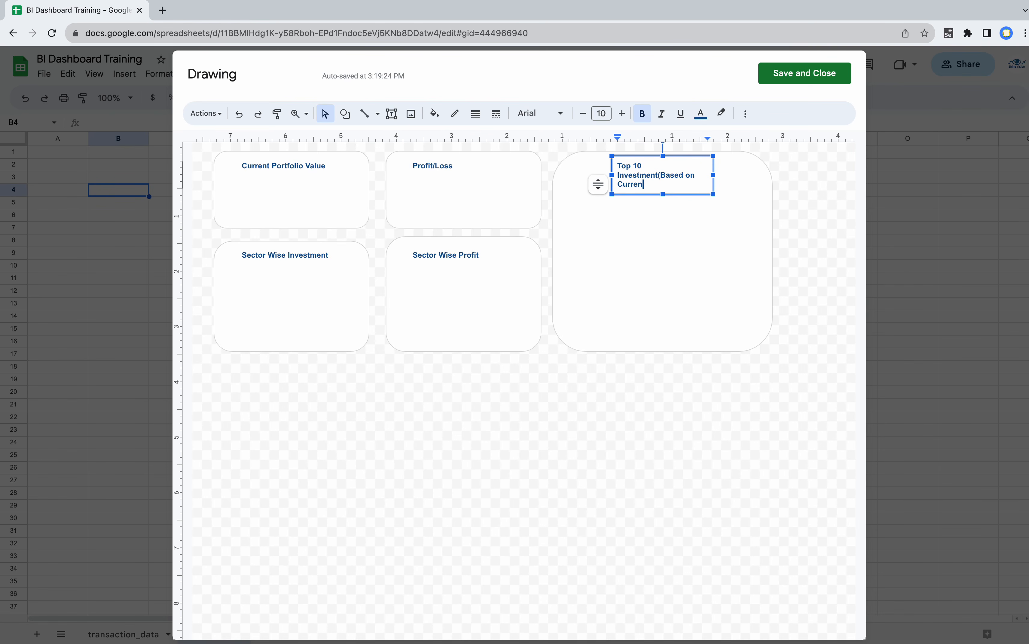
pyautogui.moveTo(660, 177); pyautogui.dragTo(669, 185)
pyautogui.click(668, 184)
pyautogui.write(')')
# - Shrink "Based on Current Value" by three font sizes and widen the large card's title box so the title fits on one line
pyautogui.press('super+shift+comma')
pyautogui.press('super+shift+comma')
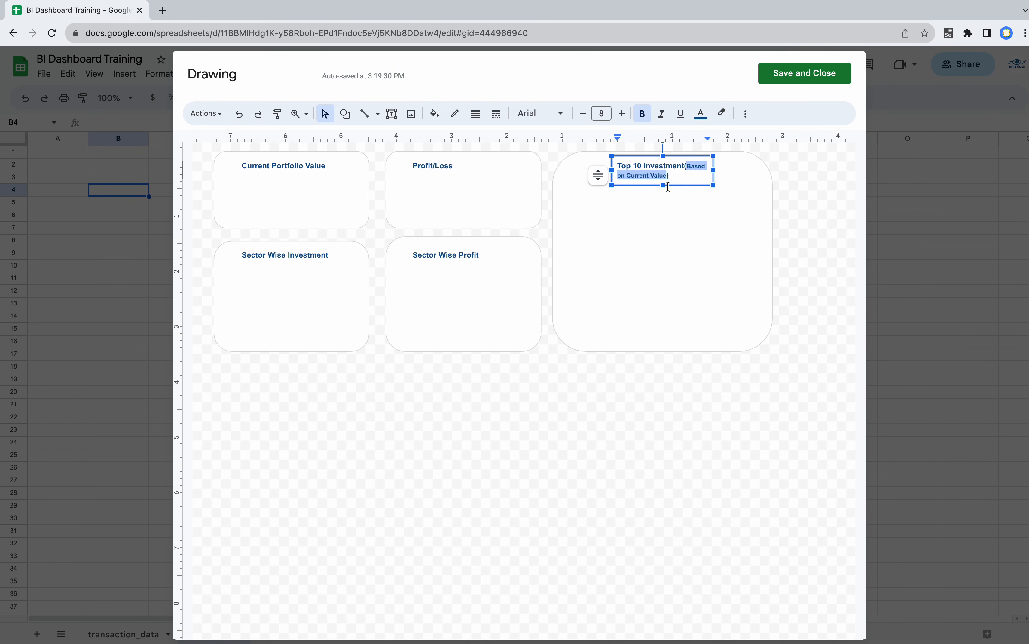
pyautogui.press('super+shift+comma')
pyautogui.moveTo(612, 170); pyautogui.dragTo(571, 169)
pyautogui.moveTo(715, 171)
pyautogui.mouseDown()
pyautogui.moveTo(742, 169)
pyautogui.moveTo(715, 158)
pyautogui.mouseUp()
pyautogui.click(466, 476)
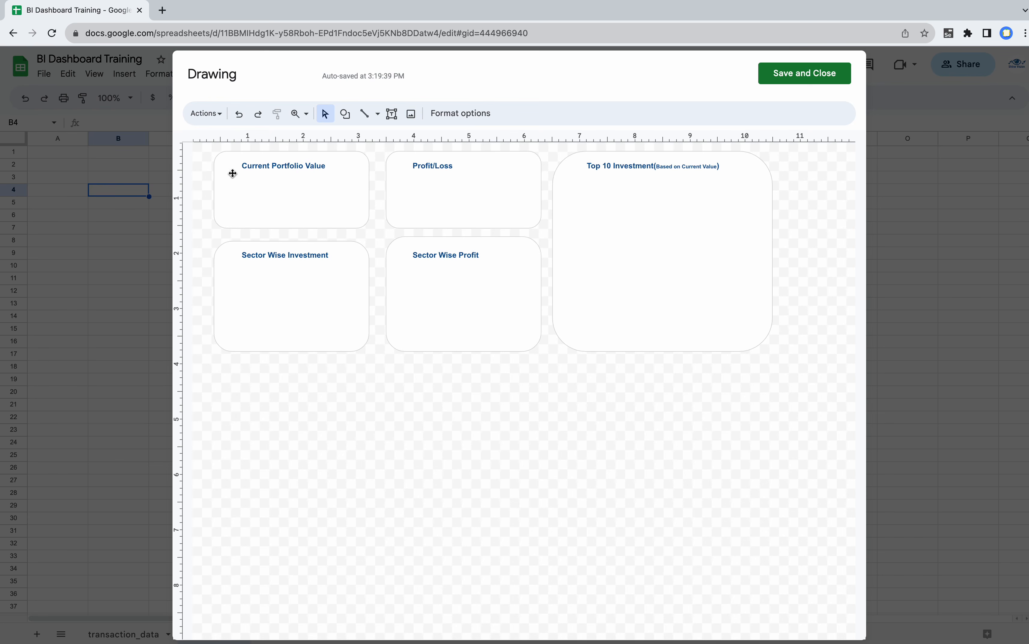
# - Draw a rectangle beneath the Current Portfolio Value title, spanning nearly the card's width and ending just above its lower edge
pyautogui.click(346, 114)
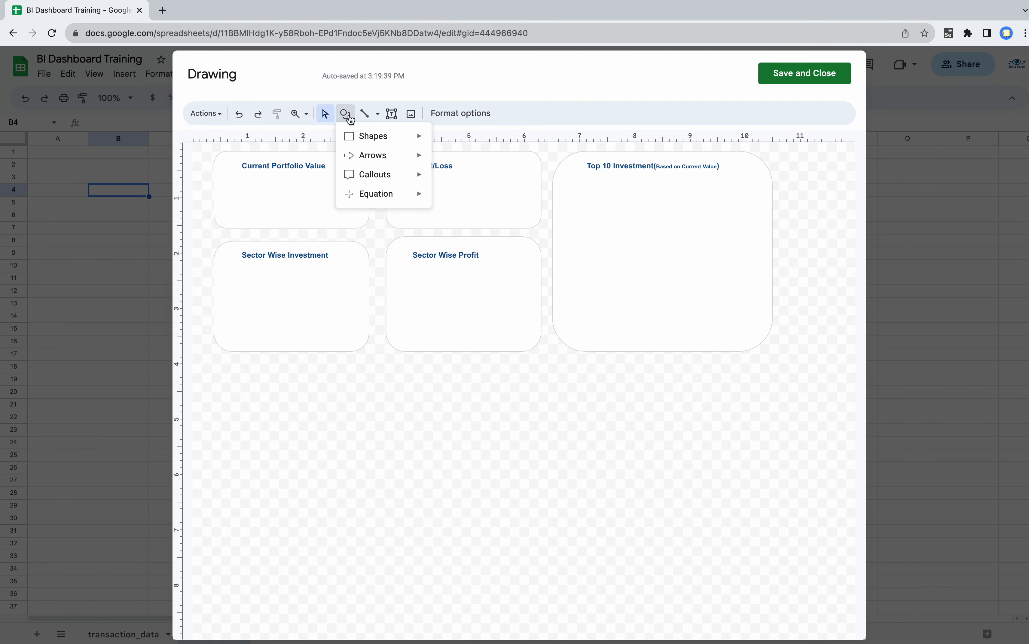
pyautogui.moveTo(370, 135)
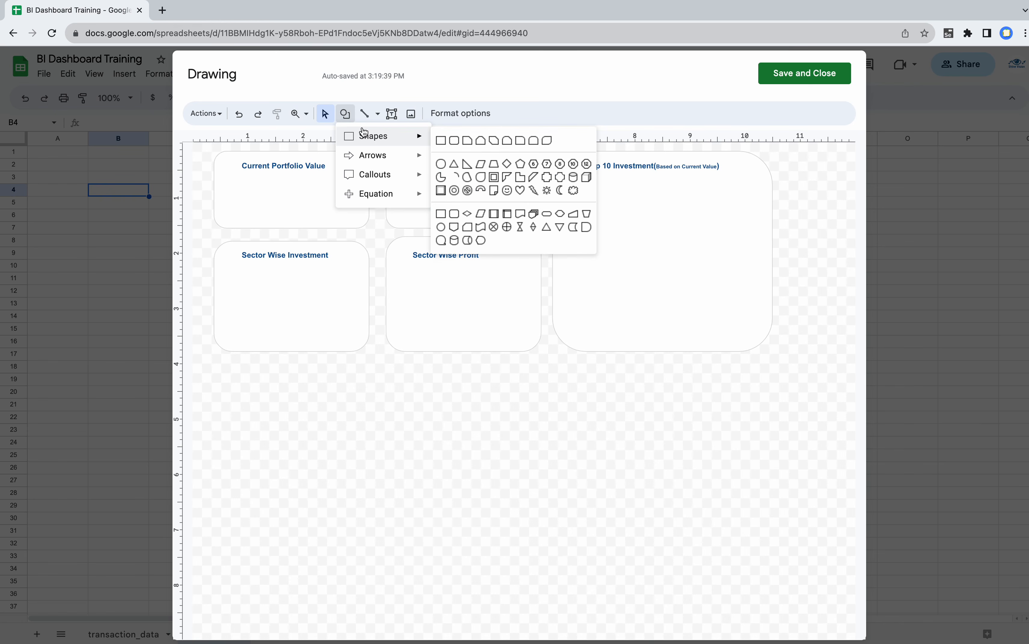
pyautogui.click(441, 141)
pyautogui.moveTo(217, 172); pyautogui.dragTo(363, 223)
pyautogui.moveTo(337, 174); pyautogui.dragTo(324, 177)
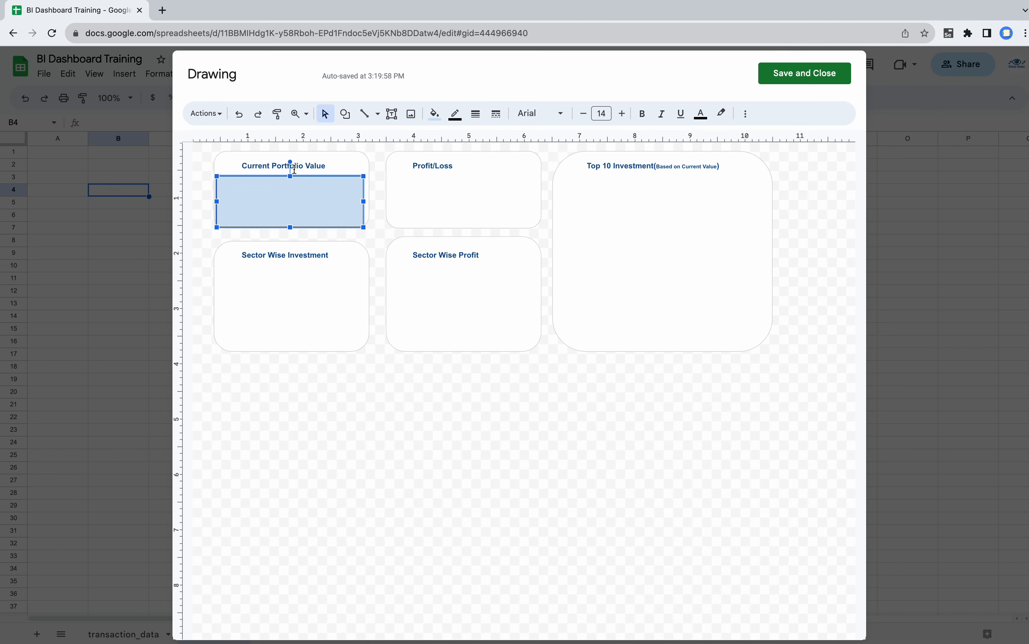
pyautogui.moveTo(291, 226); pyautogui.dragTo(292, 222)
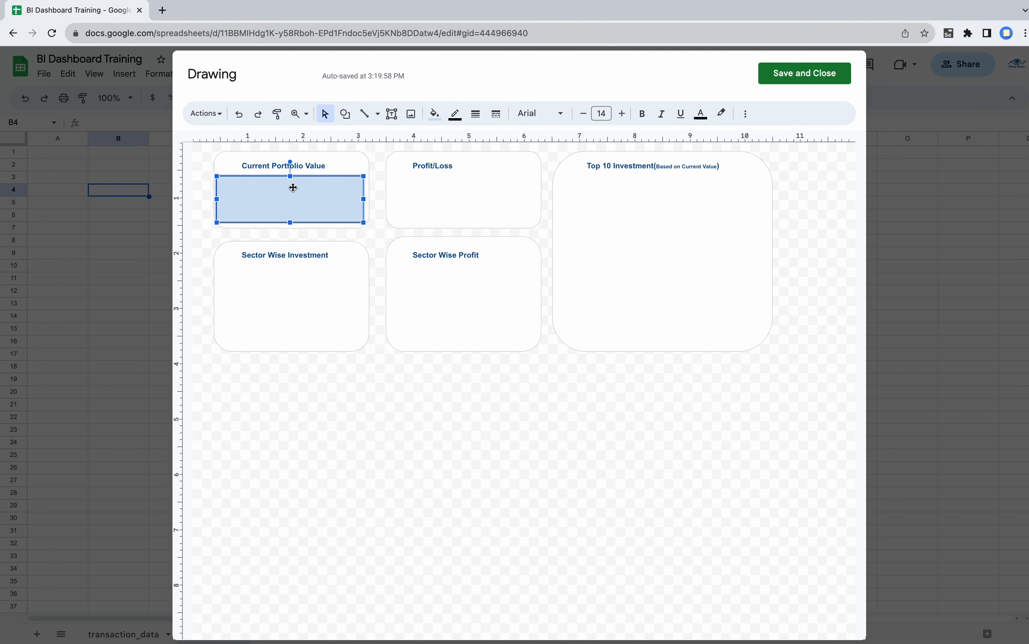
# - Fill the new rectangle with a custom linear gradient at 90°, running from light grey to white
pyautogui.click(434, 113)
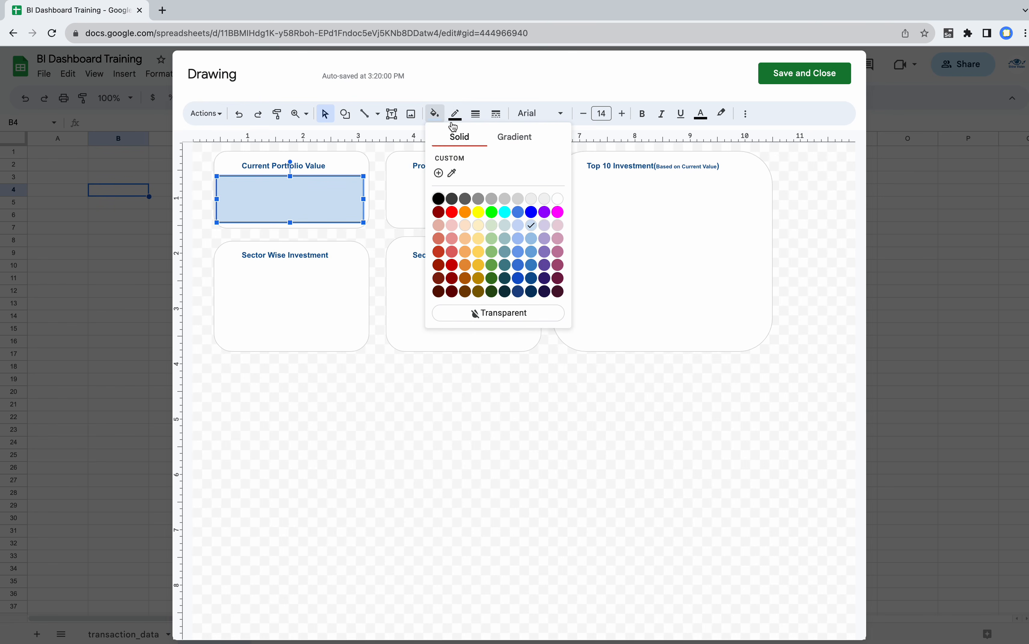
pyautogui.click(517, 139)
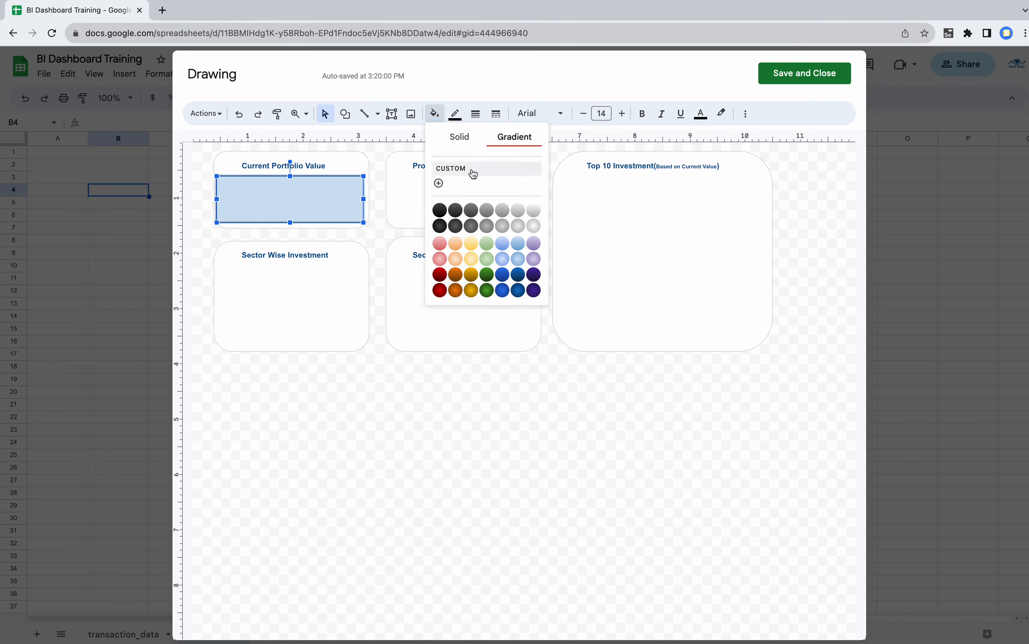
pyautogui.click(440, 184)
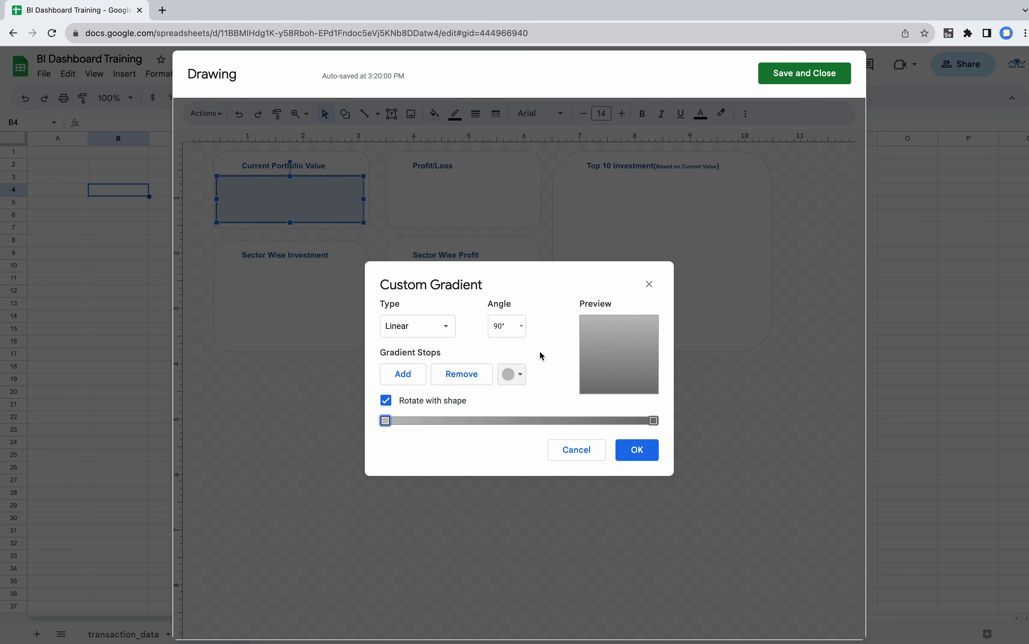
pyautogui.click(518, 377)
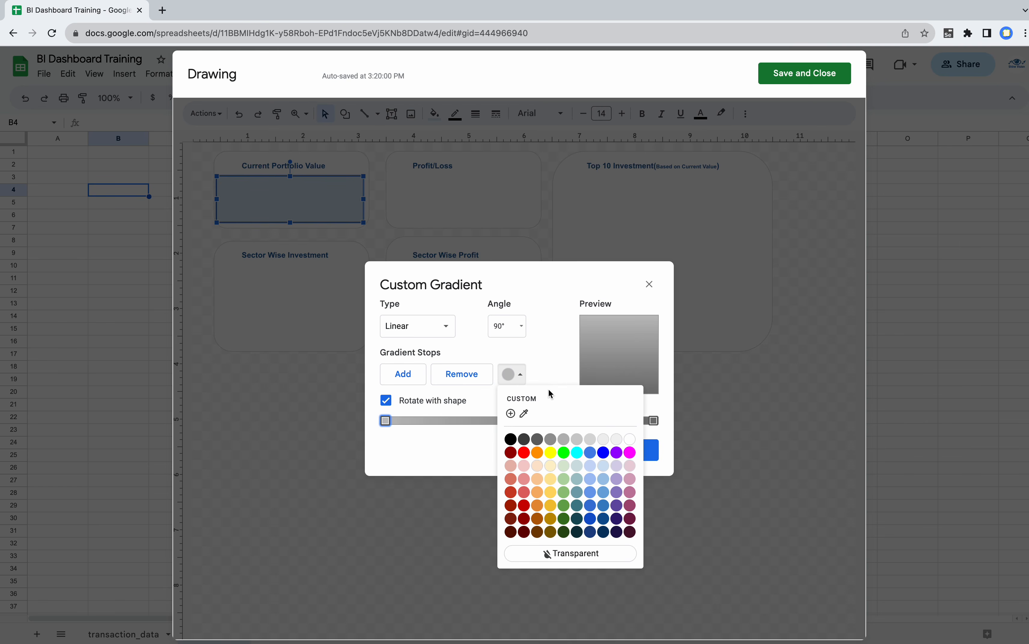
pyautogui.click(596, 441)
pyautogui.click(654, 421)
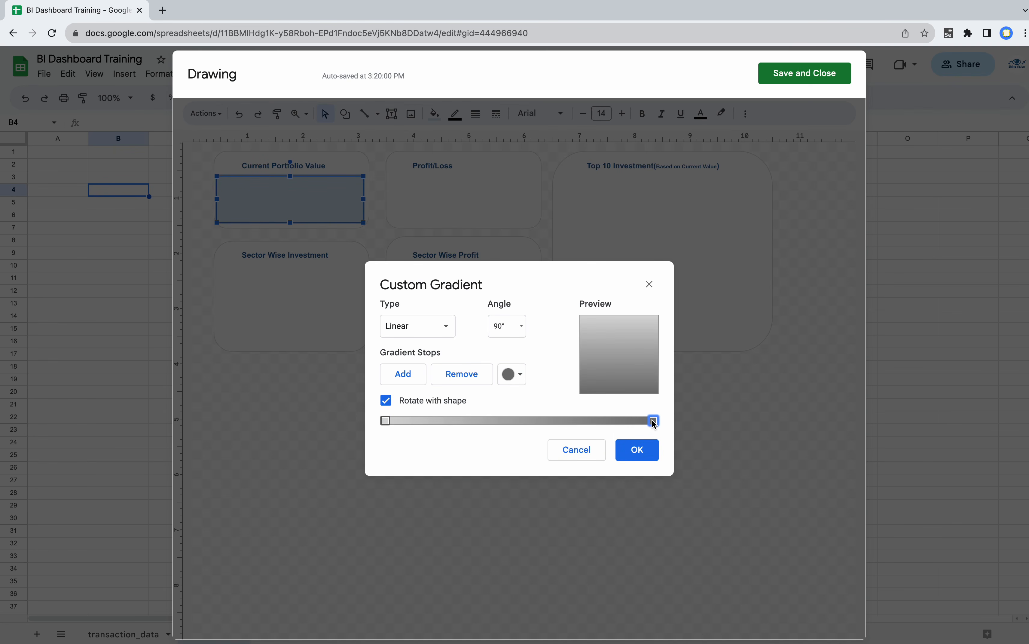
pyautogui.click(519, 376)
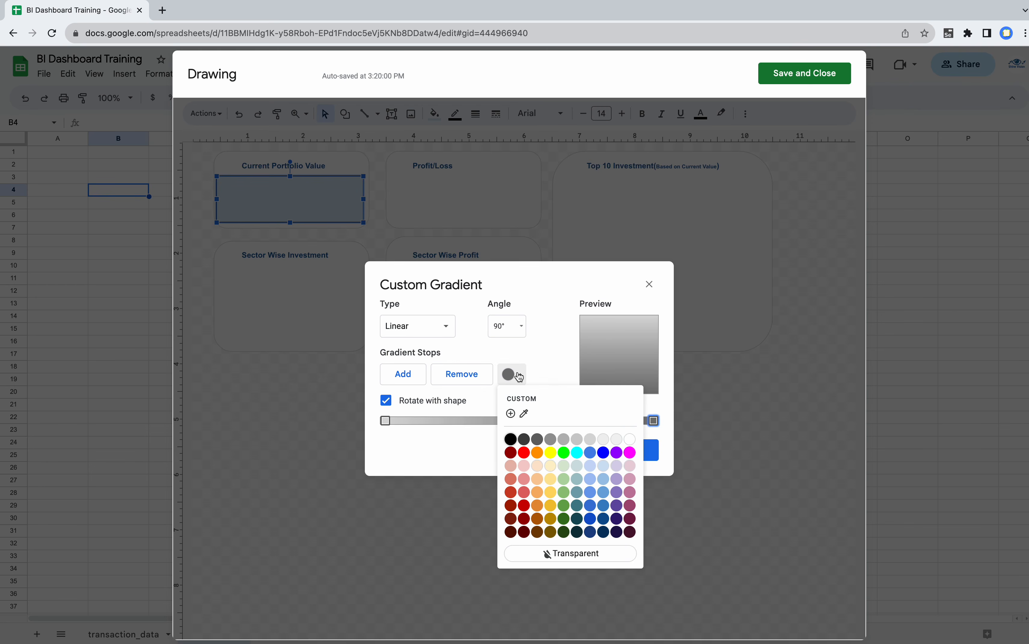
pyautogui.click(629, 438)
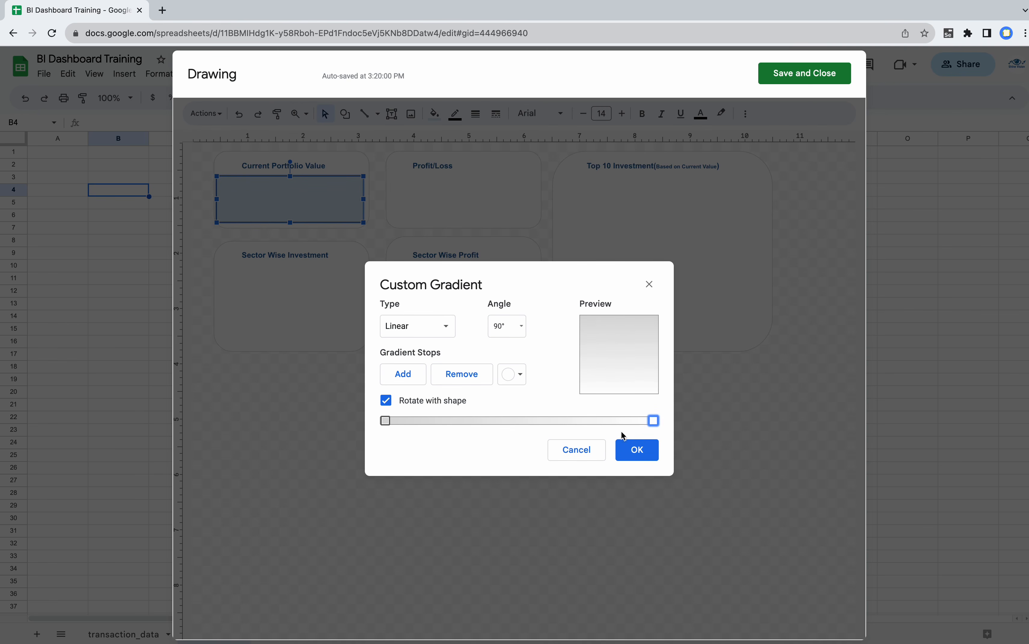
pyautogui.click(637, 447)
pyautogui.click(382, 482)
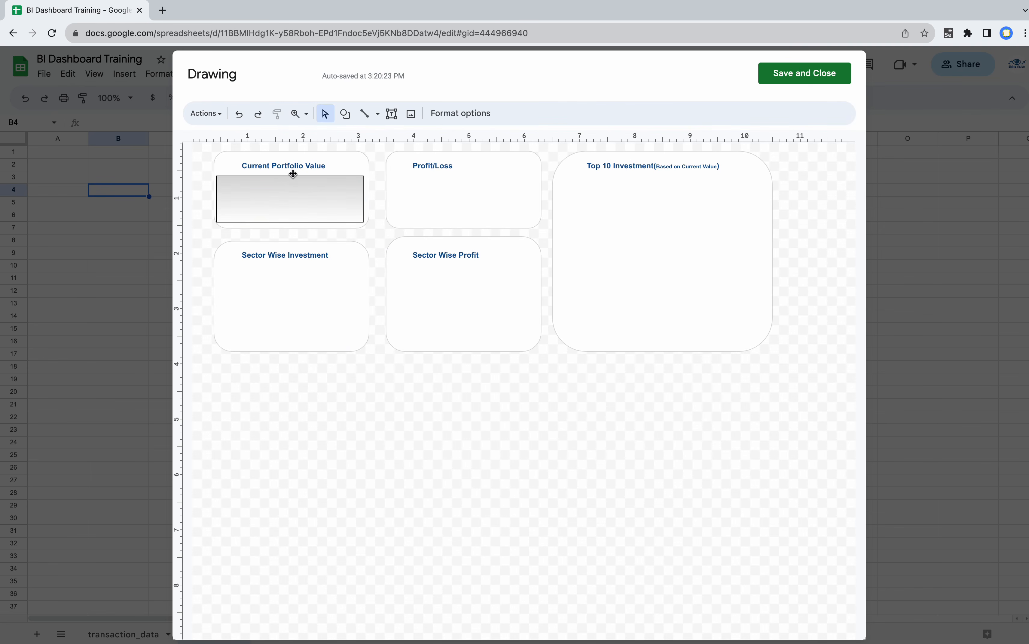
# - Make the border of the gradient rectangle transparent
pyautogui.click(293, 180)
pyautogui.click(457, 115)
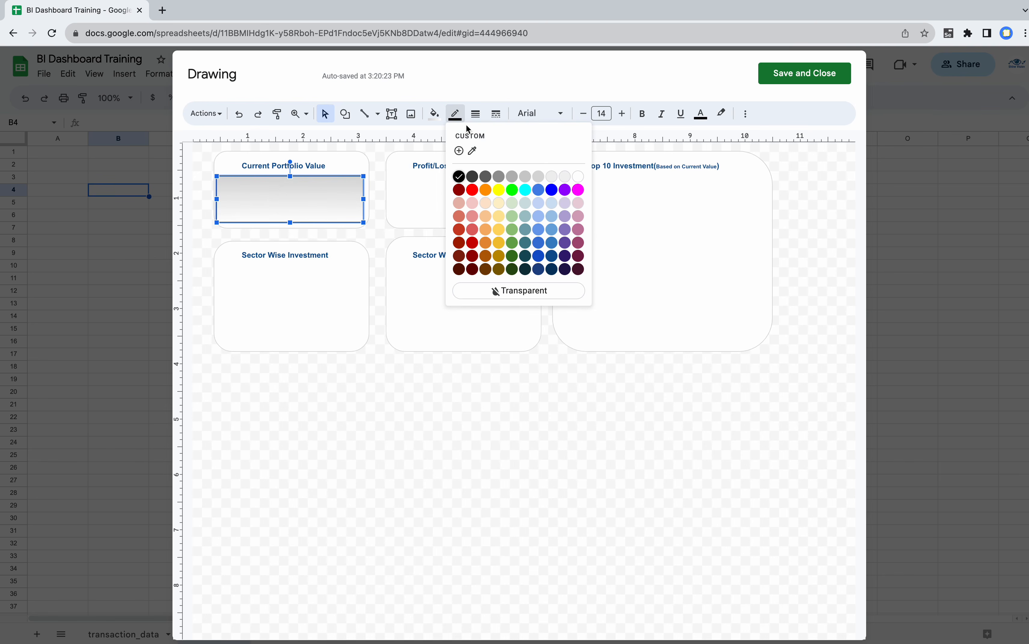
pyautogui.click(521, 291)
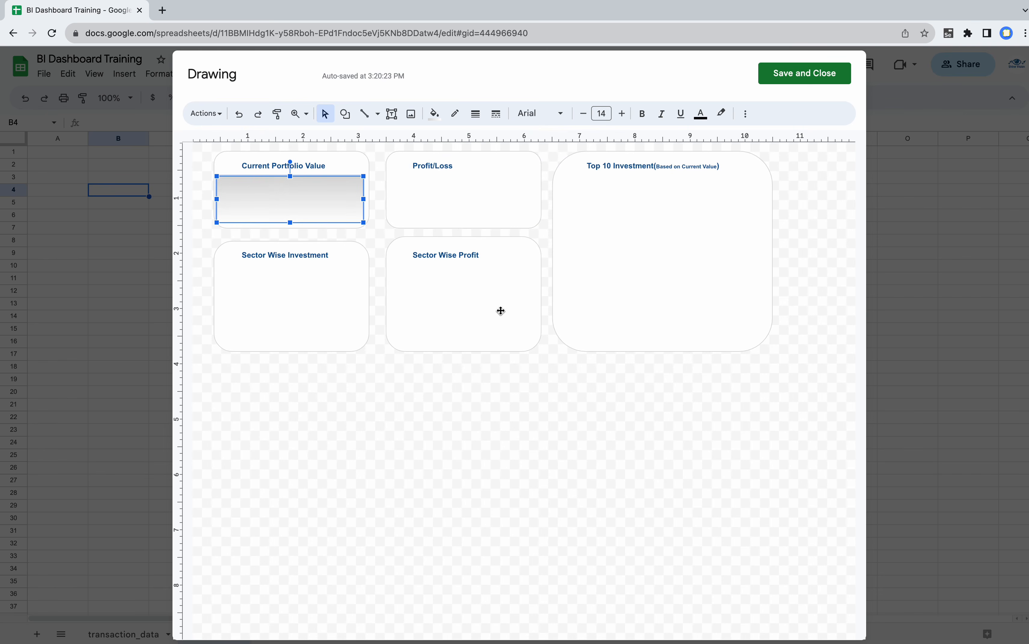
pyautogui.click(344, 431)
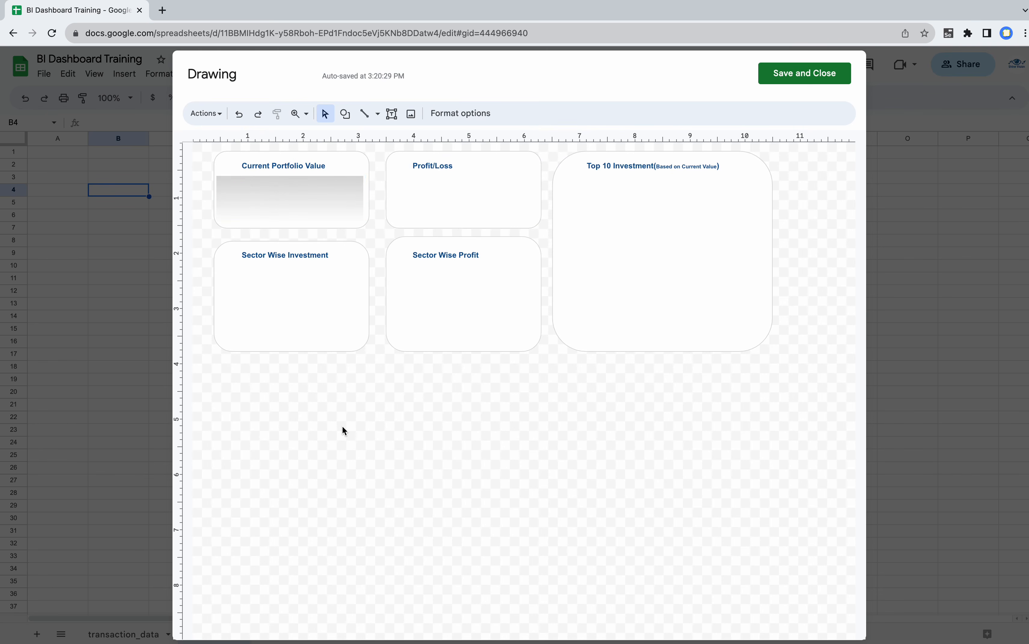
# - Lighten the starting stop of the Current Portfolio Value rectangle's custom gradient to a paler grey
pyautogui.click(316, 204)
pyautogui.click(264, 411)
pyautogui.click(320, 176)
pyautogui.click(434, 118)
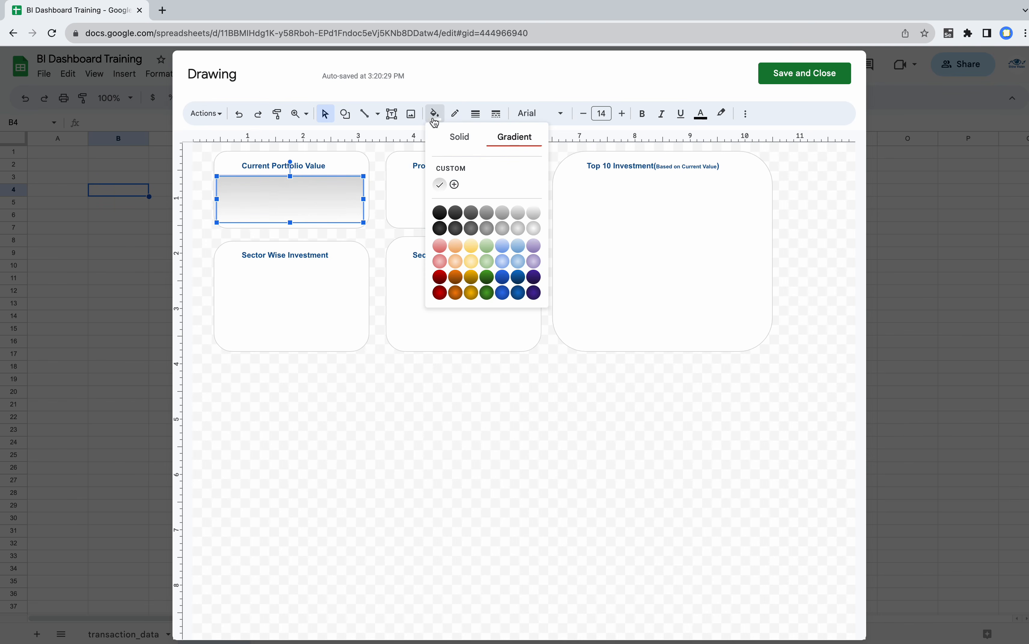
pyautogui.click(454, 185)
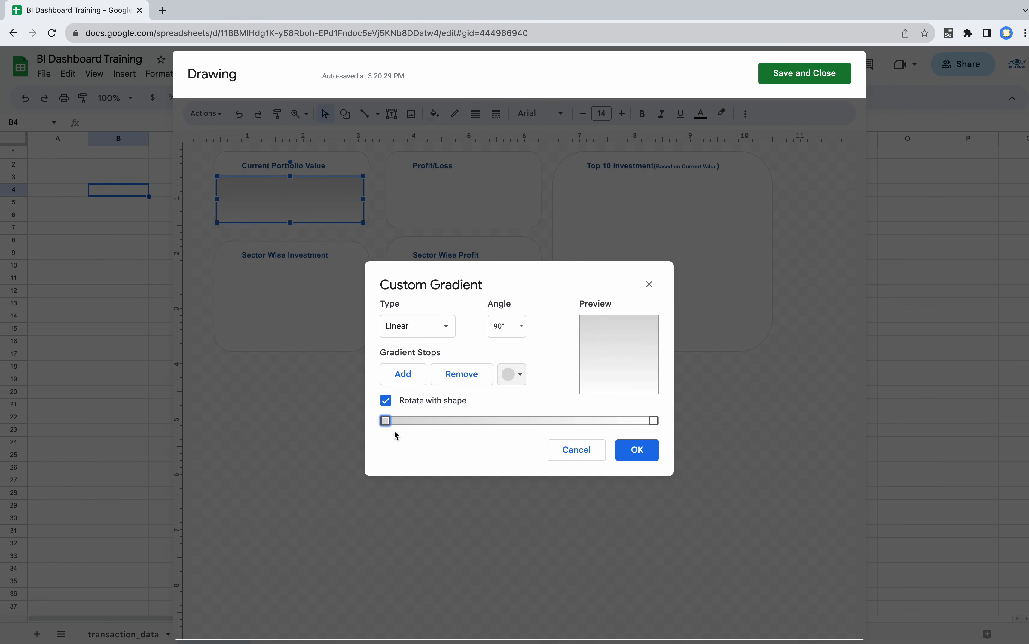
pyautogui.click(517, 374)
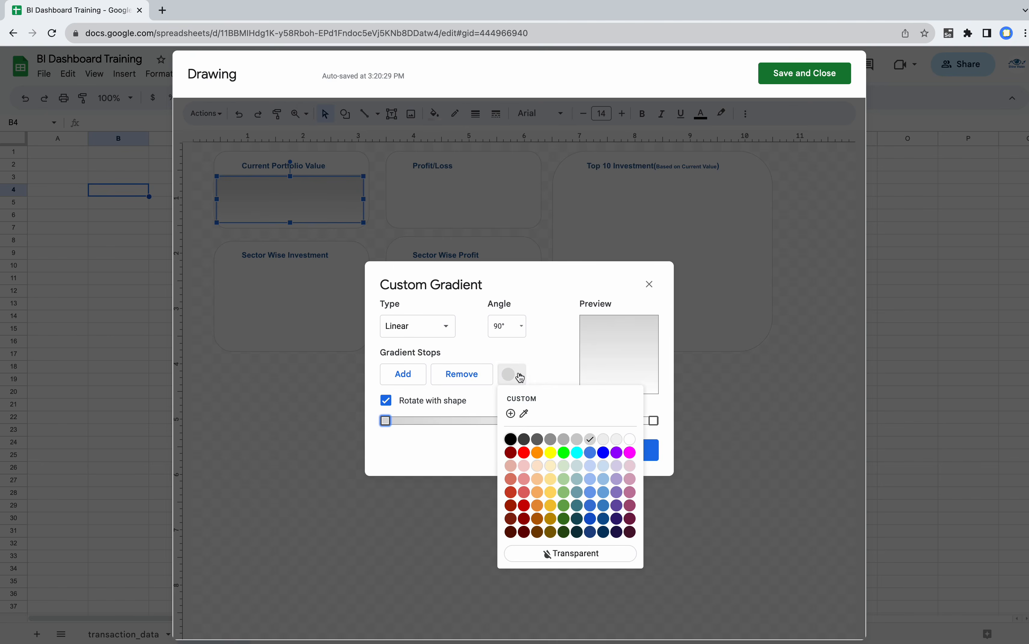
pyautogui.click(604, 439)
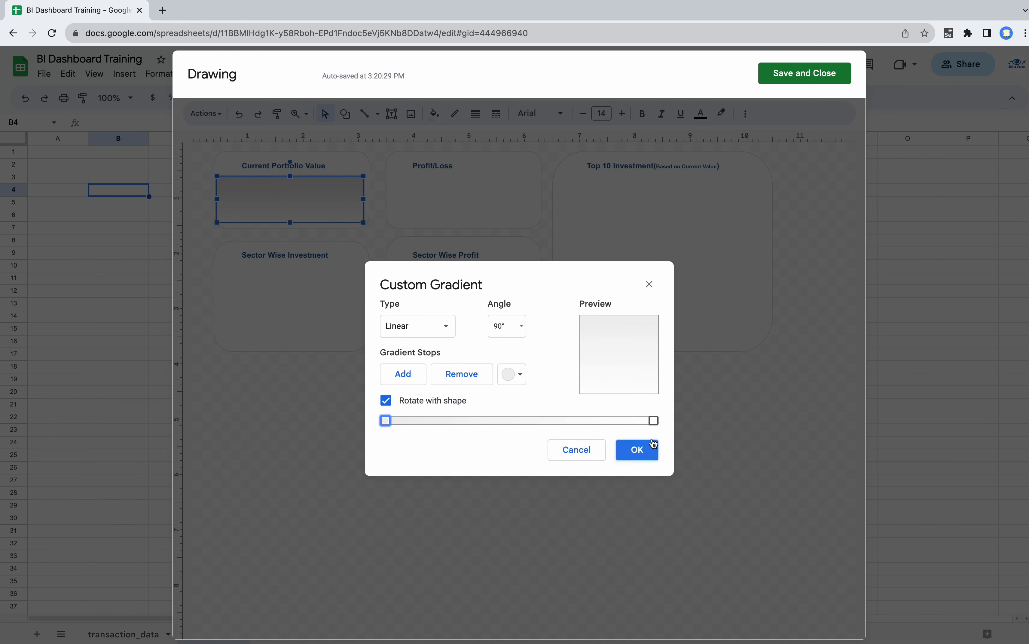
pyautogui.click(640, 450)
pyautogui.click(430, 457)
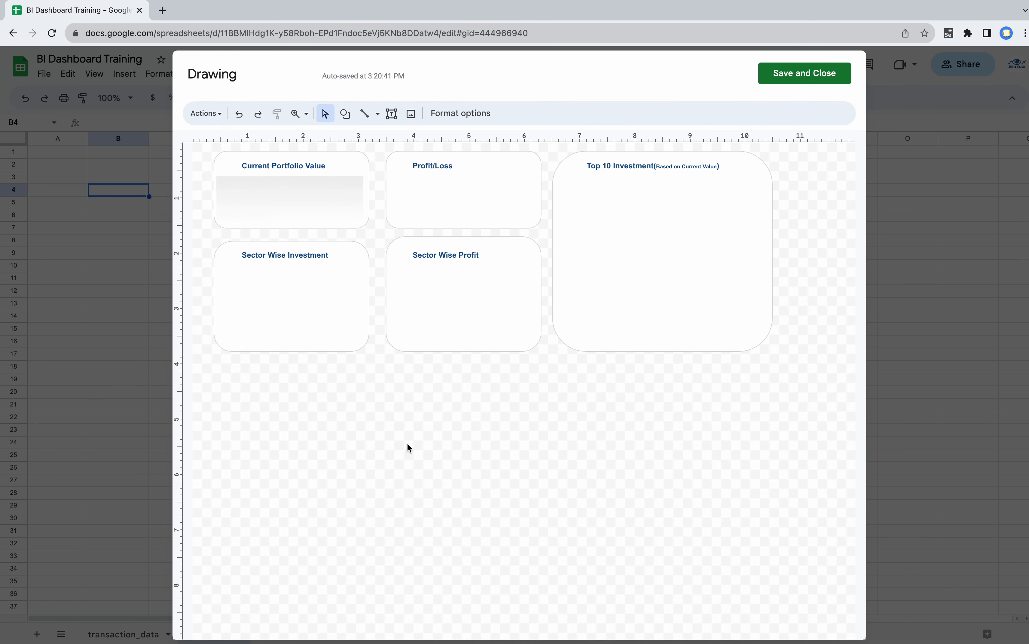
# - Widen the Current Portfolio Value gradient rectangle toward the card's right edge and shift it flush with the card's left edge
pyautogui.click(322, 201)
pyautogui.moveTo(366, 200); pyautogui.dragTo(370, 199)
pyautogui.moveTo(217, 199); pyautogui.dragTo(219, 199)
pyautogui.click(323, 398)
pyautogui.click(305, 208)
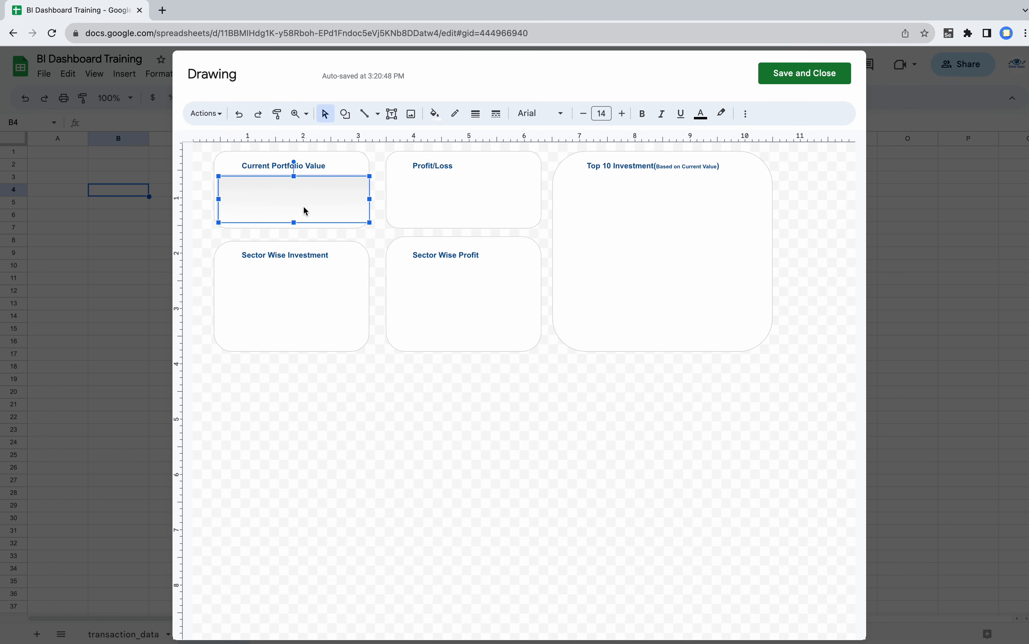
pyautogui.click(301, 473)
pyautogui.click(331, 185)
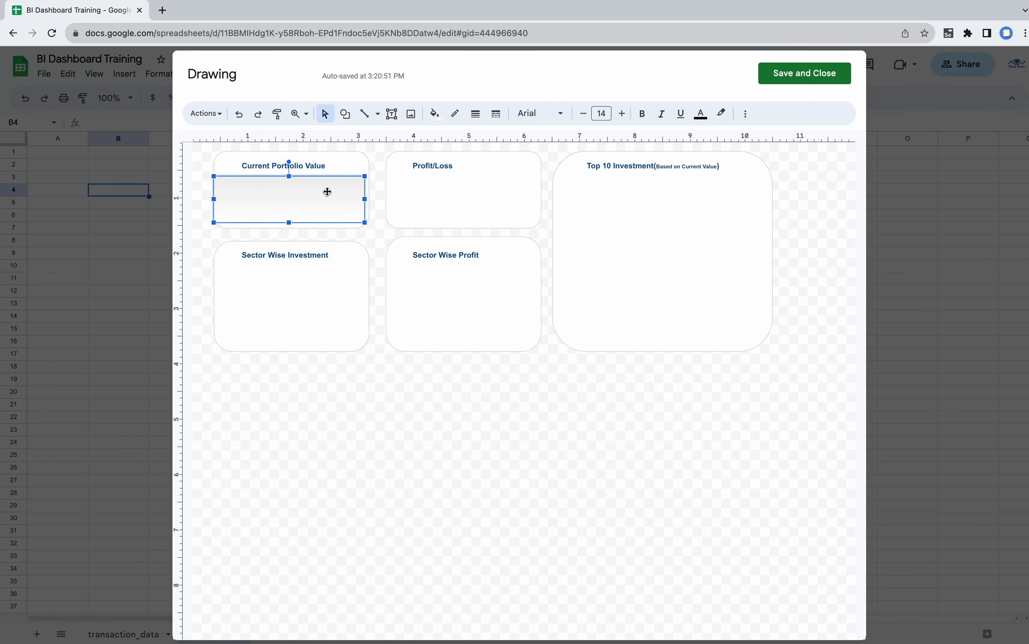
pyautogui.moveTo(364, 198); pyautogui.dragTo(368, 197)
pyautogui.click(282, 417)
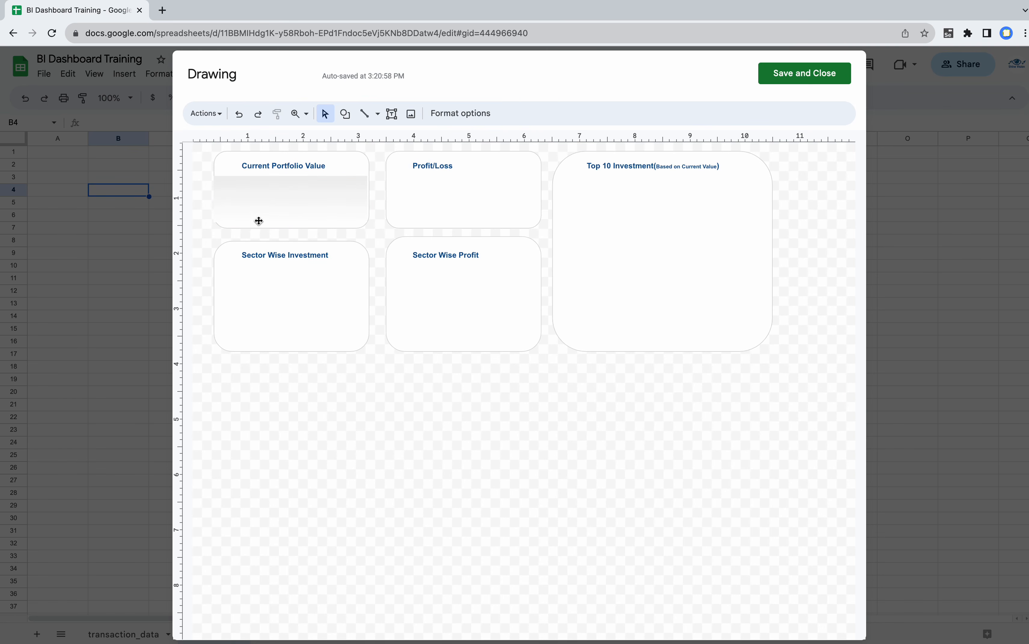
# - Nudge the gradient rectangle right and fine-tune both side edges so it fits just inside the Current Portfolio Value card's border
pyautogui.click(253, 202)
pyautogui.press('Right')
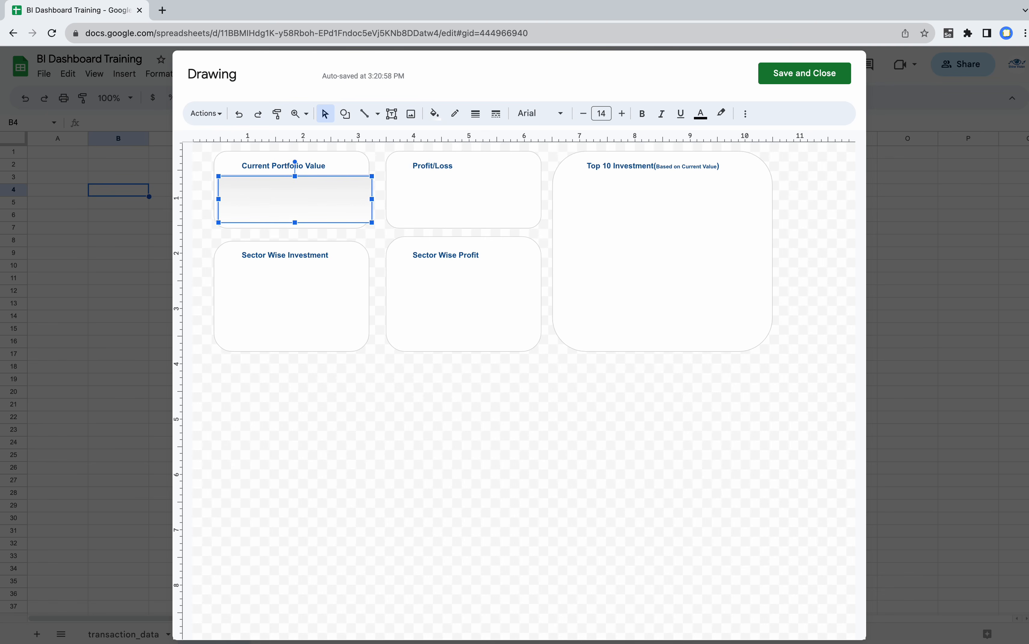
pyautogui.click(219, 199)
pyautogui.moveTo(219, 199); pyautogui.dragTo(216, 199)
pyautogui.moveTo(373, 200); pyautogui.dragTo(320, 194)
pyautogui.click(348, 502)
pyautogui.click(320, 195)
pyautogui.hotkey('ctrl', 'Left')
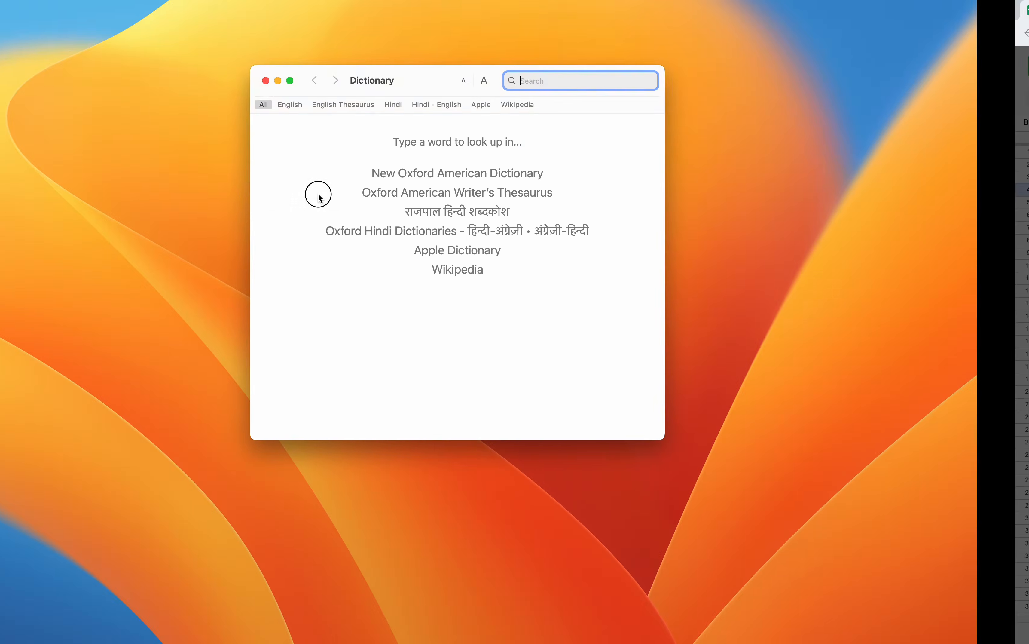
pyautogui.hotkey('ctrl', 'Right')
pyautogui.click(319, 408)
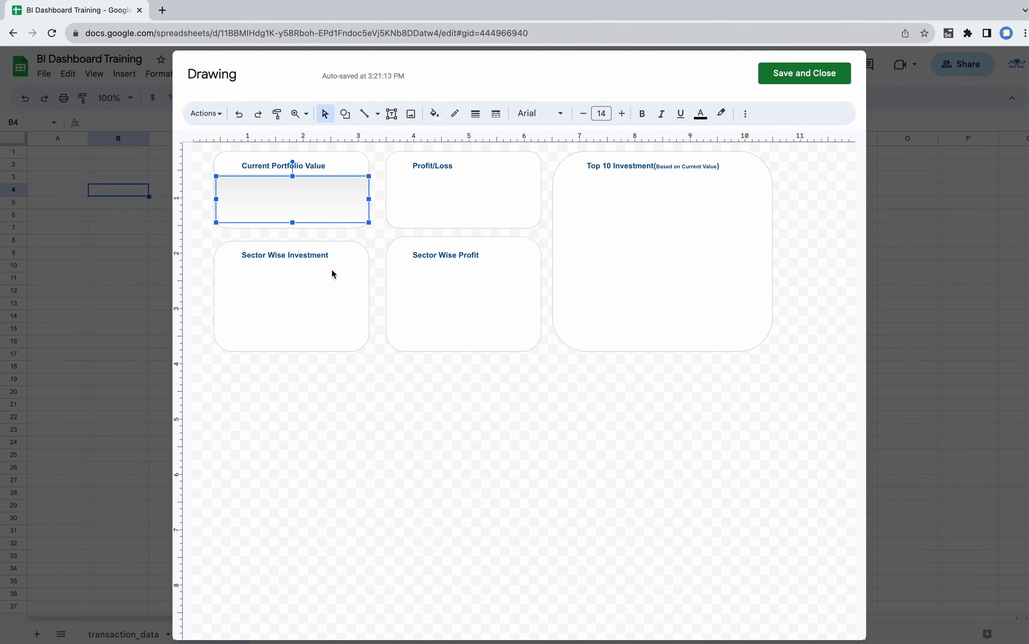
# - Copy the gradient rectangle and place the duplicate beneath the Profit/Loss title, spanning that card's width
pyautogui.click(301, 195)
pyautogui.click(460, 191)
pyautogui.moveTo(306, 207); pyautogui.dragTo(481, 196)
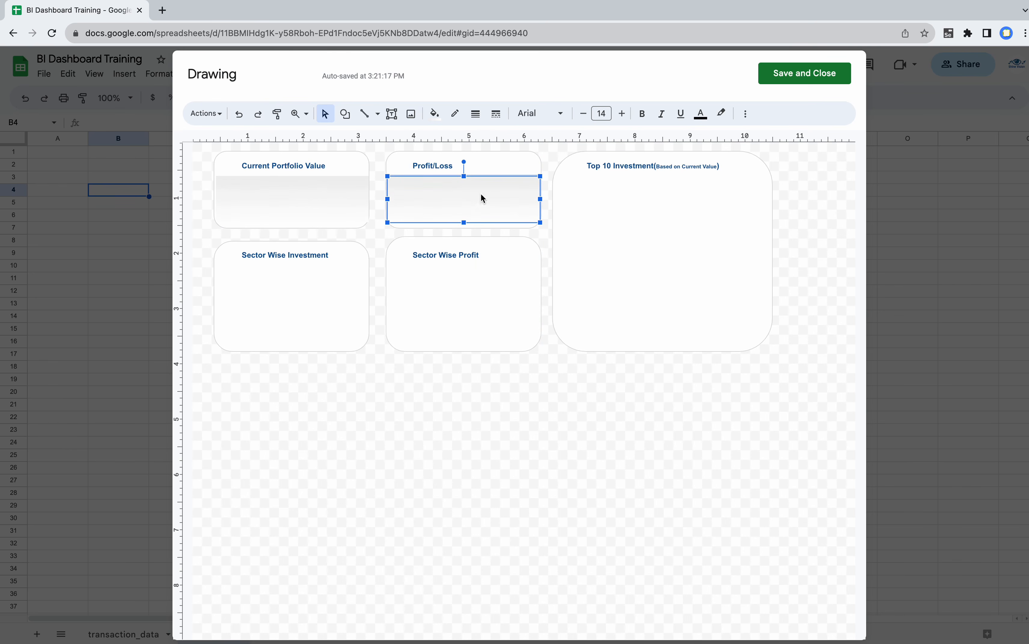
pyautogui.click(439, 529)
# - Paste two more gradient rectangles and place them beneath the Sector Wise Investment and Sector Wise Profit titles
pyautogui.press('super+v')
pyautogui.moveTo(331, 208); pyautogui.dragTo(312, 283)
pyautogui.click(438, 453)
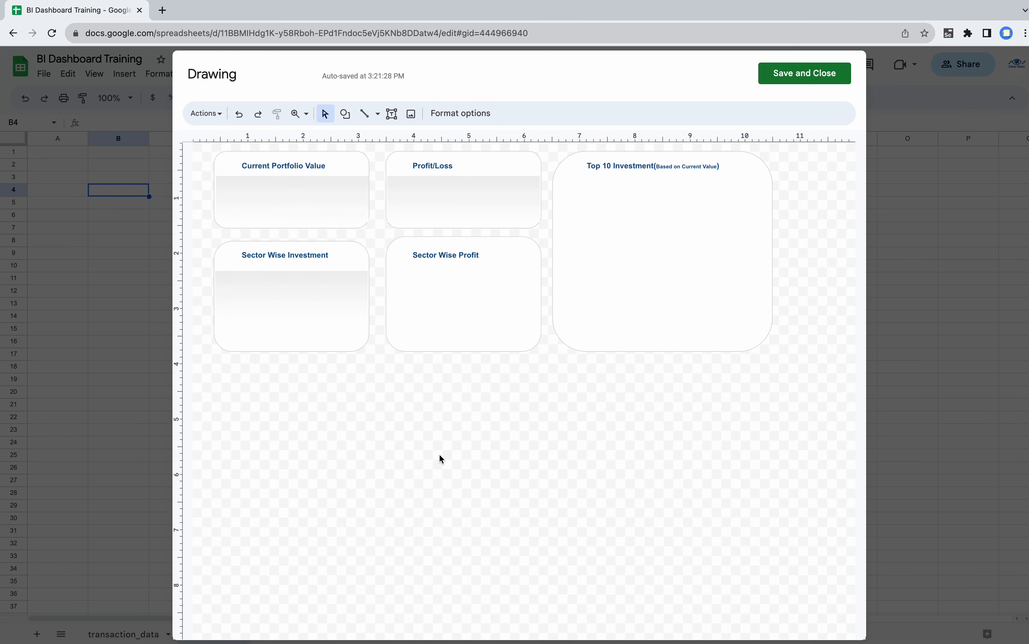
pyautogui.press('super+v')
pyautogui.moveTo(378, 208); pyautogui.dragTo(524, 277)
pyautogui.click(578, 421)
# - Paste a gradient rectangle beneath the Top 10 Investment title and stretch it across the card's width and down near its lower edge
pyautogui.press('super+v')
pyautogui.moveTo(351, 221); pyautogui.dragTo(656, 185)
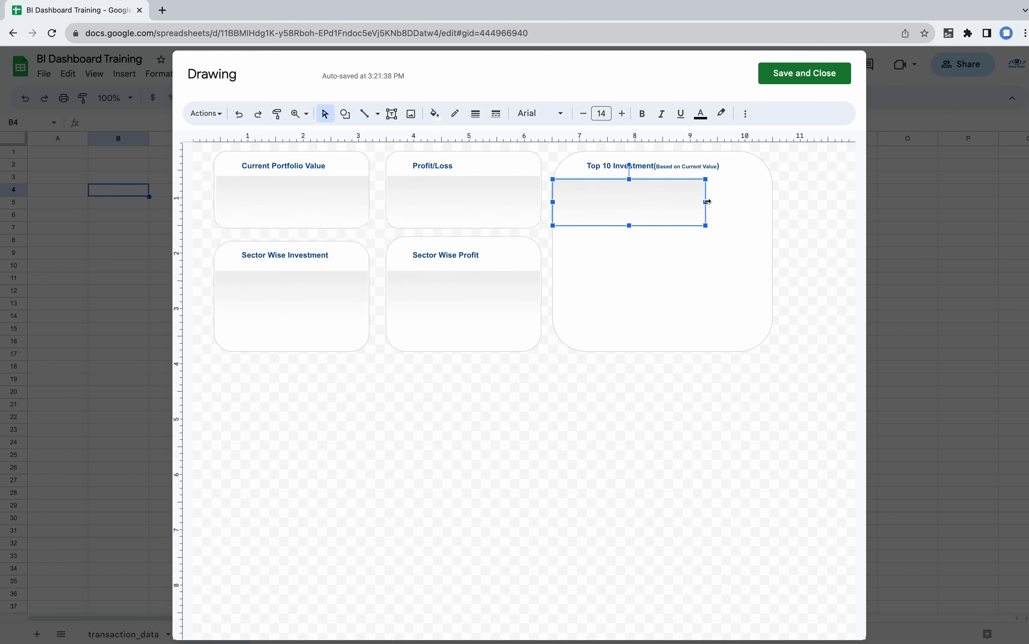
pyautogui.moveTo(731, 201); pyautogui.dragTo(768, 202)
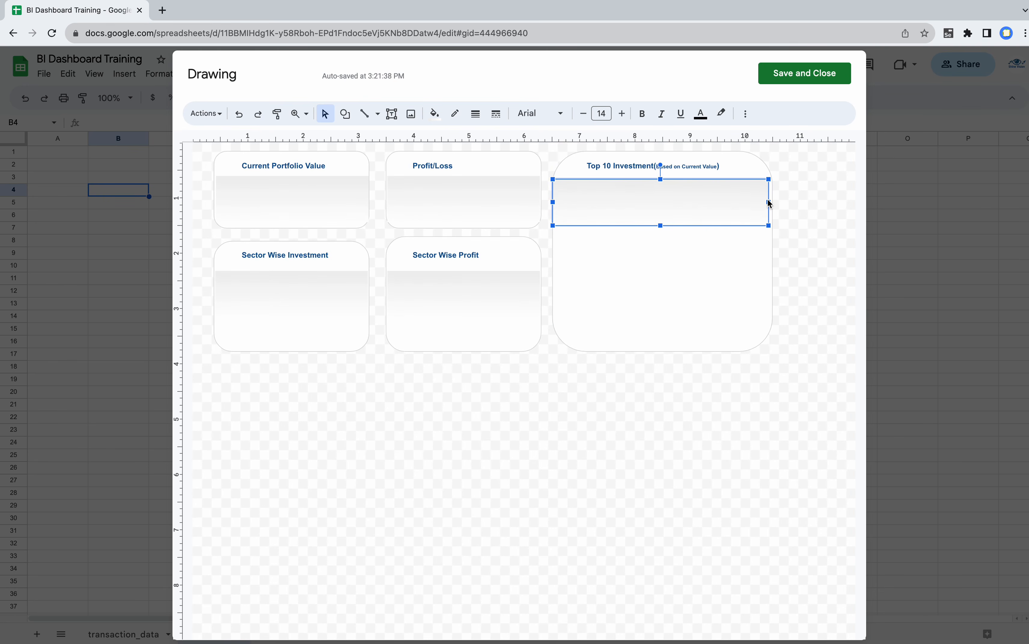
pyautogui.moveTo(660, 227); pyautogui.dragTo(666, 325)
pyautogui.click(609, 520)
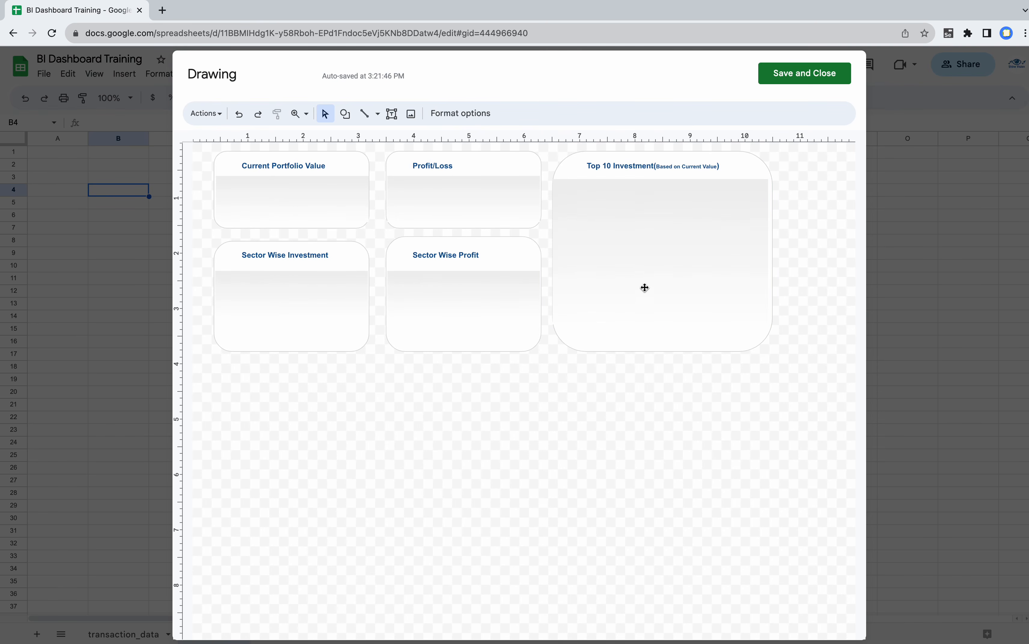
# - Centre the large gradient rectangle horizontally within the Top 10 Investment card, and save the drawing to the sheet
pyautogui.click(642, 249)
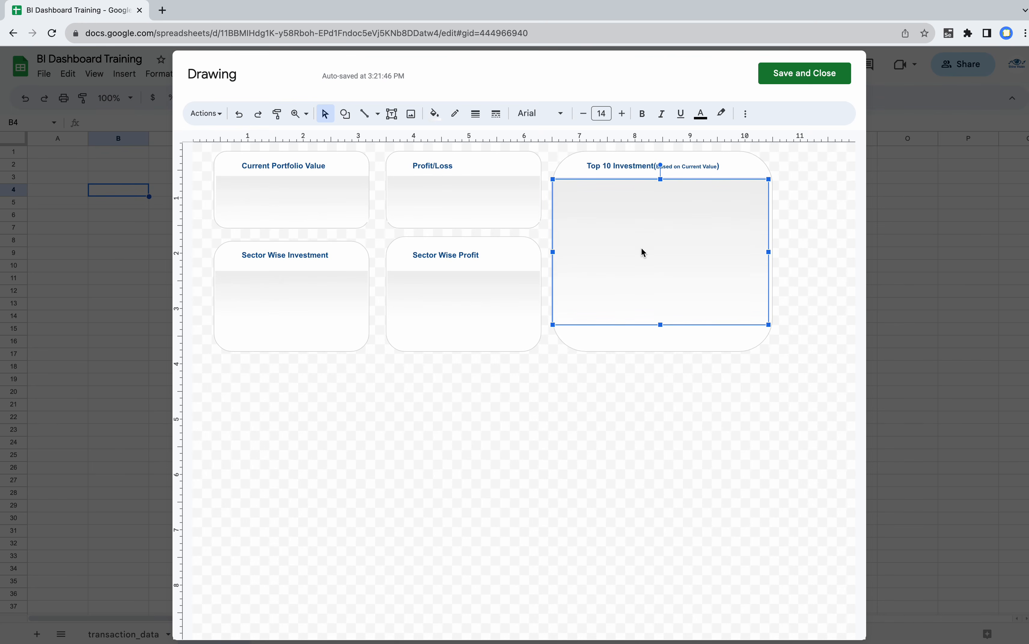
pyautogui.press('Right')
pyautogui.click(634, 231)
pyautogui.moveTo(633, 230); pyautogui.dragTo(632, 229)
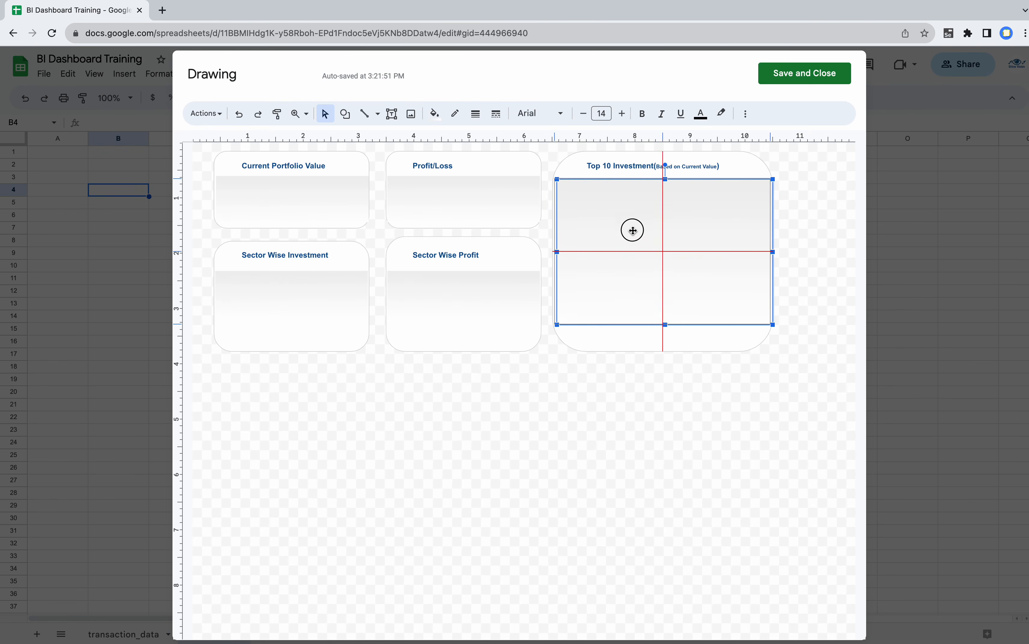
pyautogui.click(462, 495)
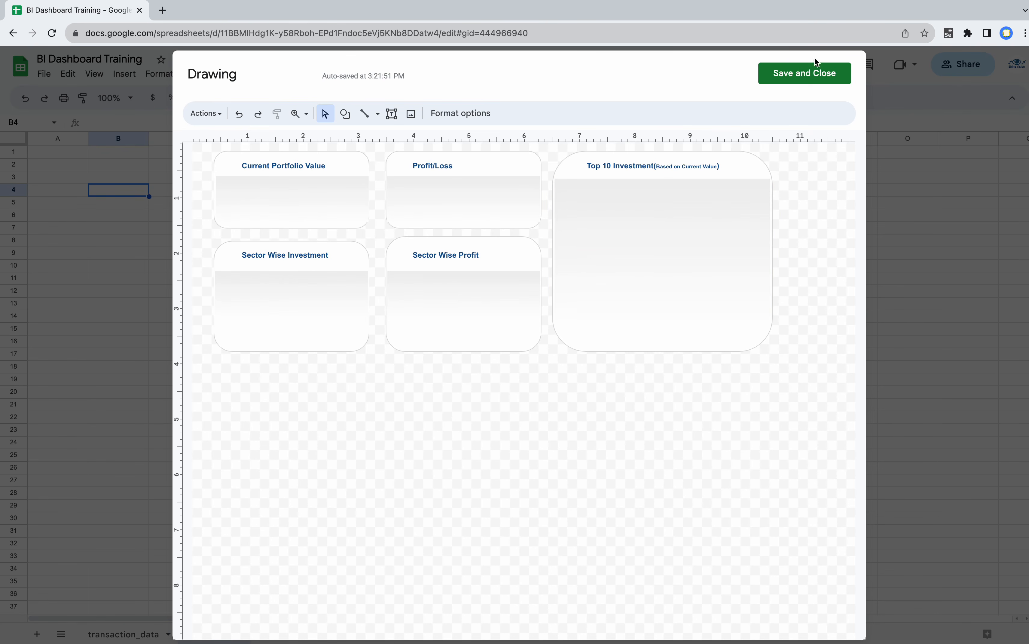
pyautogui.click(800, 74)
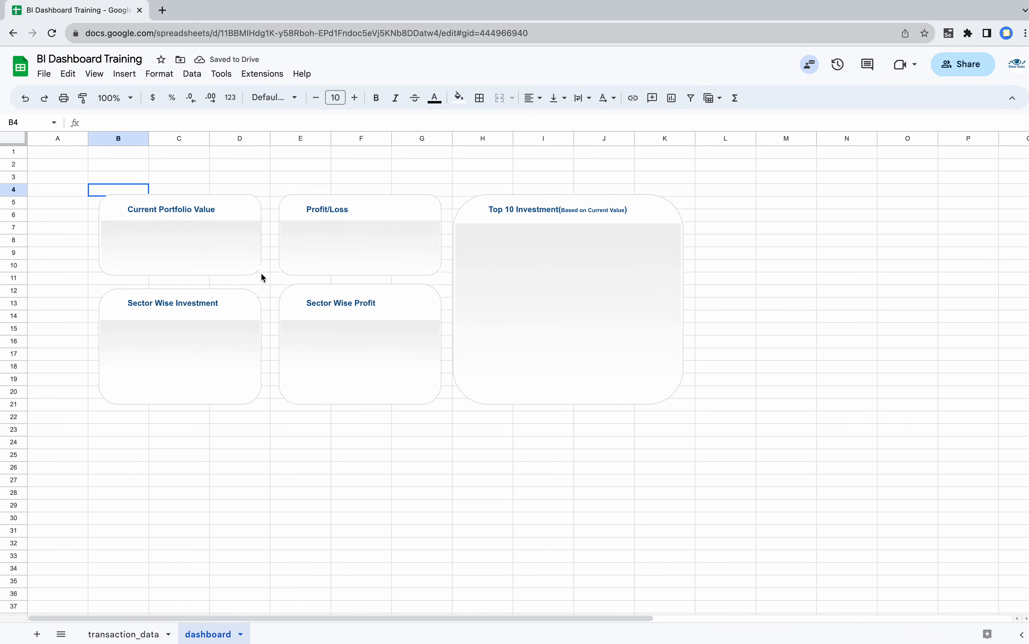
# - Select the whole dashboard sheet and hide its gridlines
pyautogui.click(20, 138)
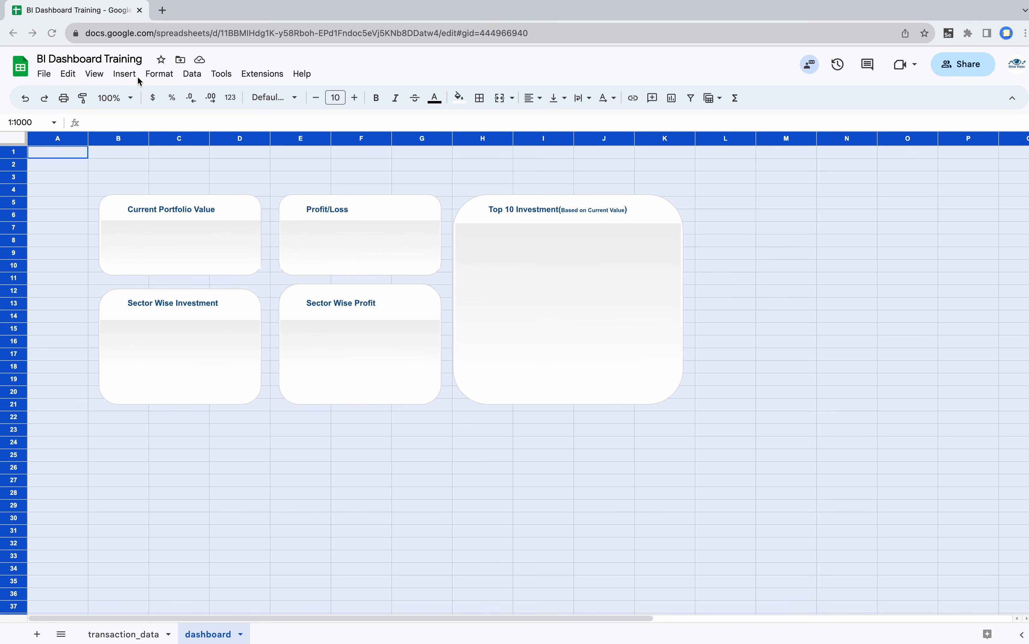
pyautogui.click(94, 74)
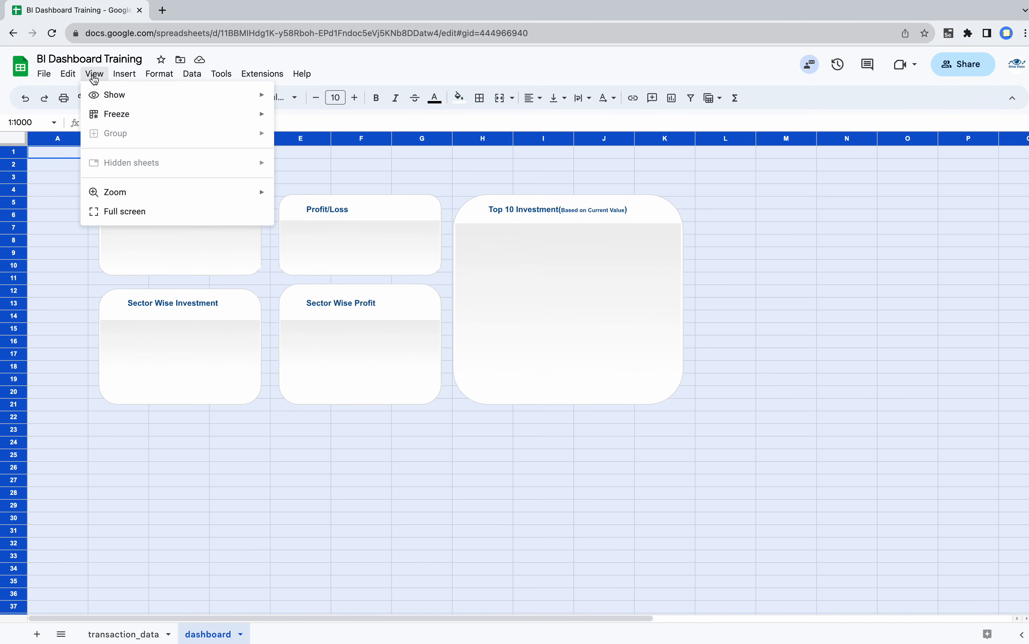
pyautogui.moveTo(218, 100)
pyautogui.click(315, 118)
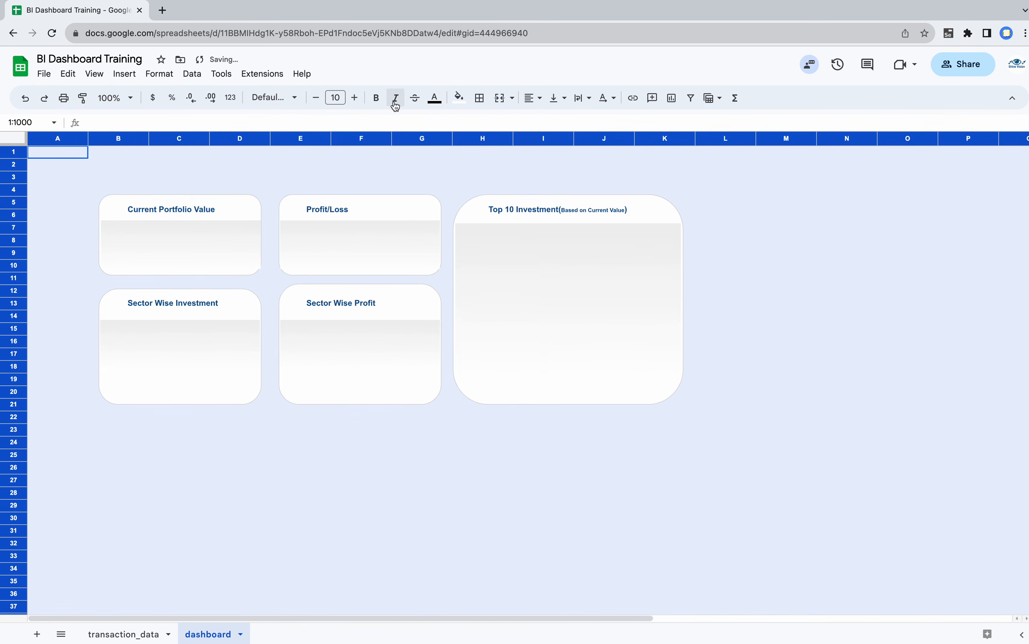
# - Fill the background of all the dashboard sheet's cells with light grey
pyautogui.click(459, 98)
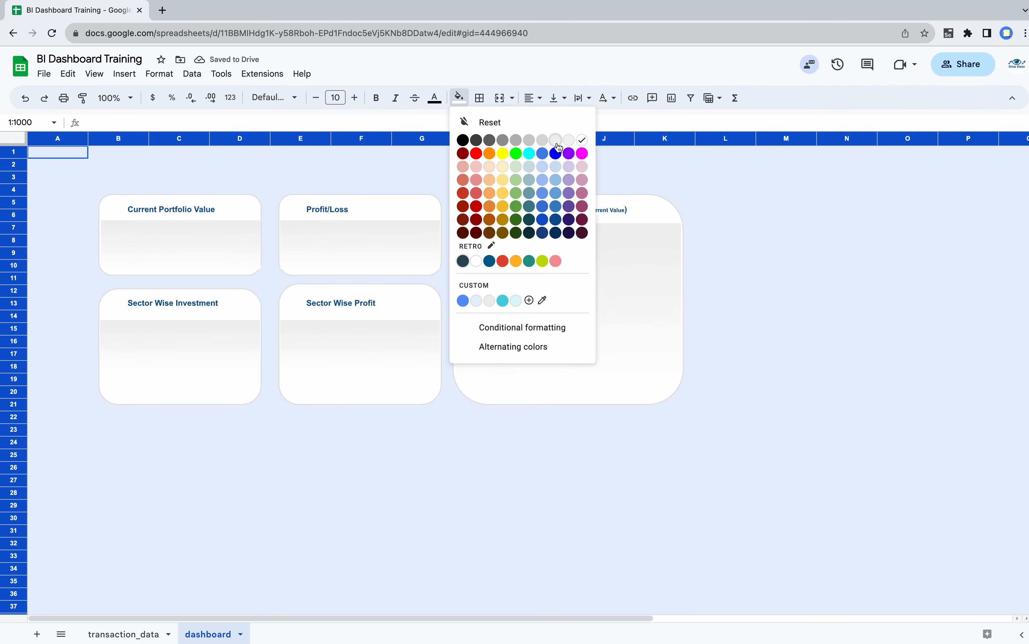
pyautogui.click(557, 142)
pyautogui.click(753, 268)
# - Narrow column A to a slim margin and move the card drawing so its upper-left corner sits at cell B1
pyautogui.click(421, 260)
pyautogui.moveTo(420, 260); pyautogui.dragTo(376, 228)
pyautogui.moveTo(371, 214); pyautogui.dragTo(400, 227)
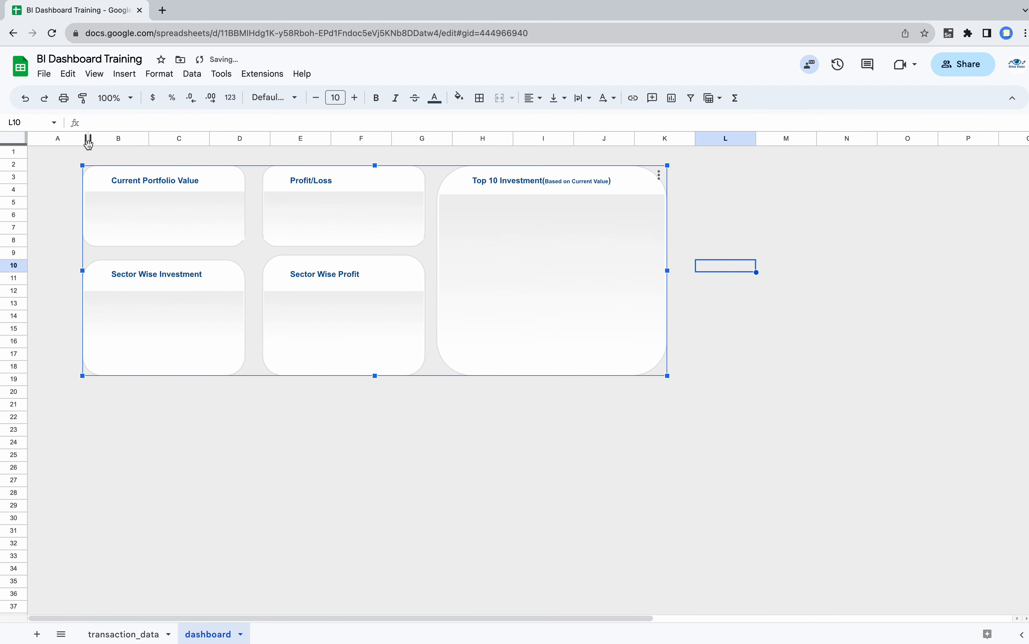
pyautogui.moveTo(88, 138); pyautogui.dragTo(38, 140)
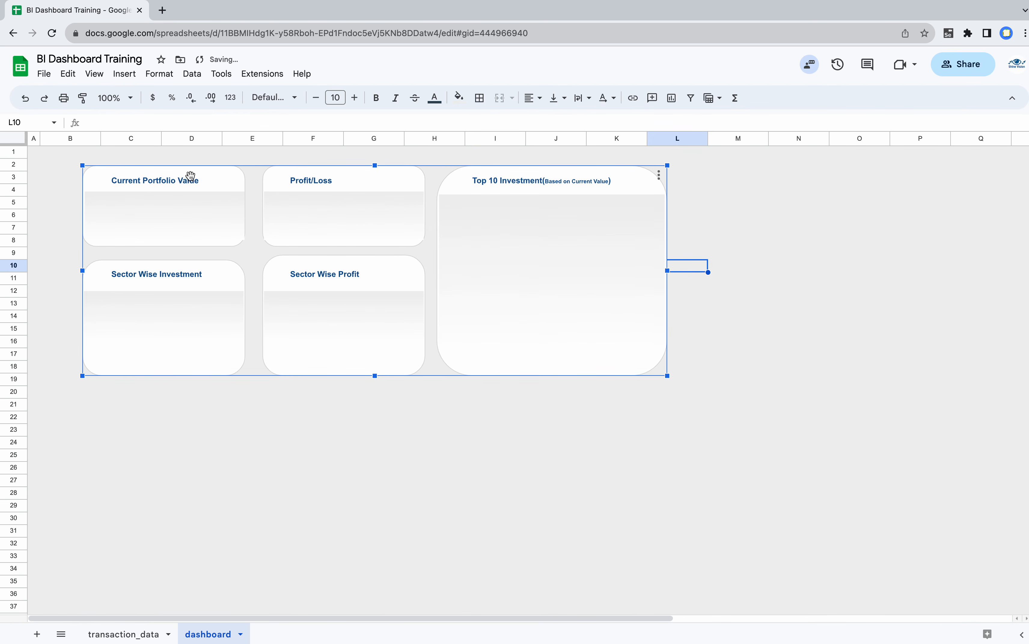
pyautogui.moveTo(190, 176); pyautogui.dragTo(145, 164)
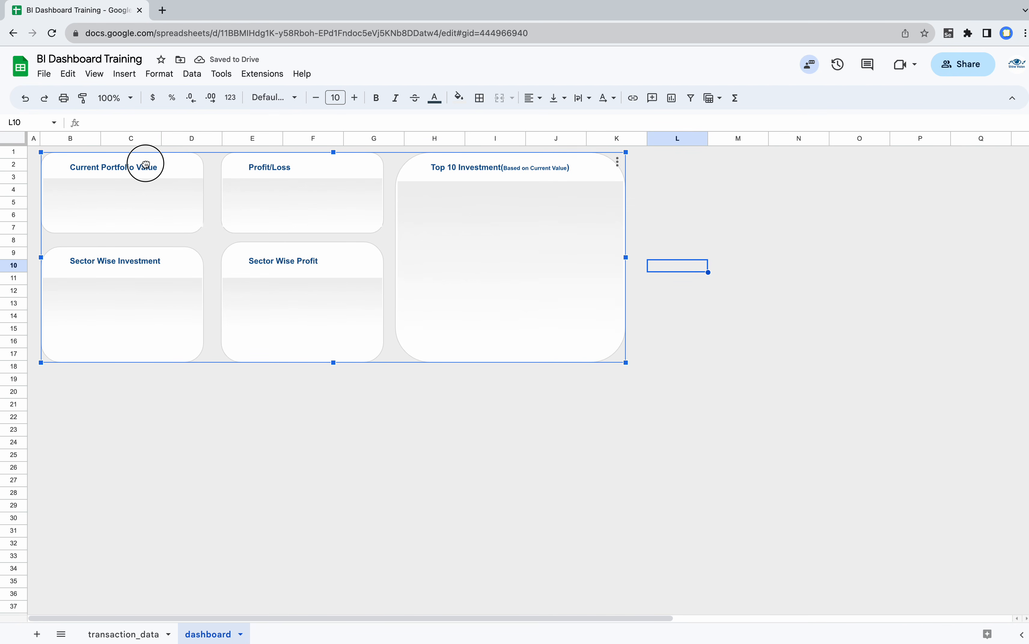
pyautogui.moveTo(145, 165); pyautogui.dragTo(145, 165)
pyautogui.click(299, 404)
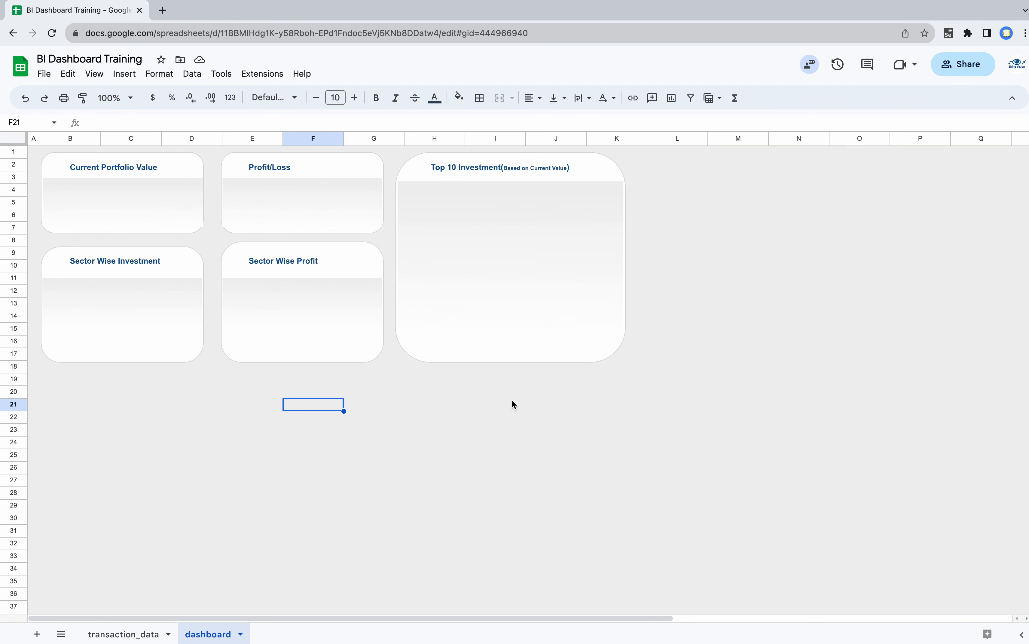
# - Enter the heading "Today's Top Gain" in cell B20 below the cards
pyautogui.click(42, 383)
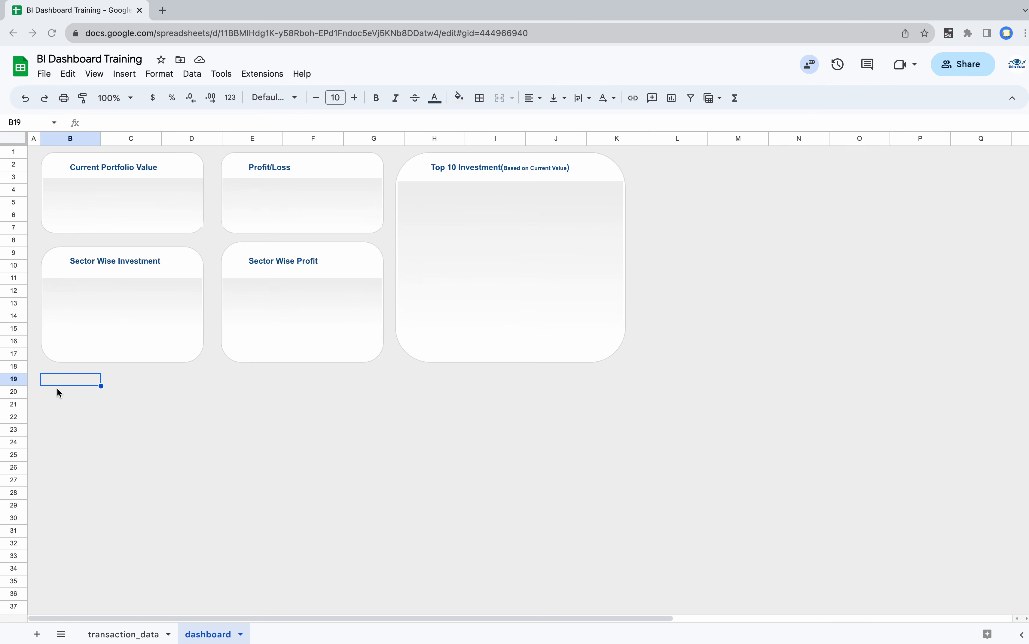
pyautogui.click(70, 393)
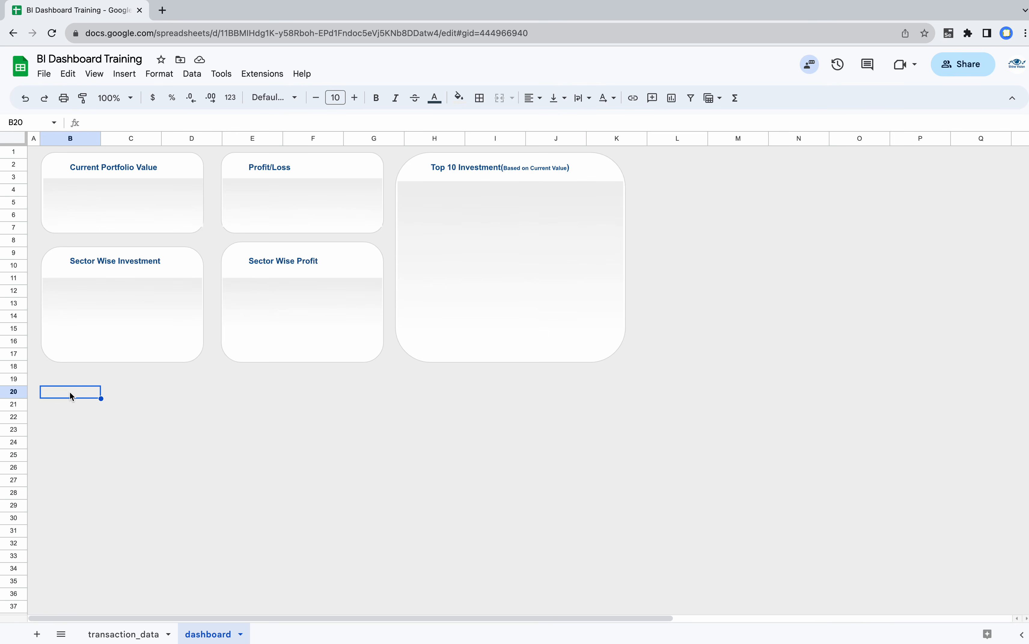
pyautogui.write("Today's ")
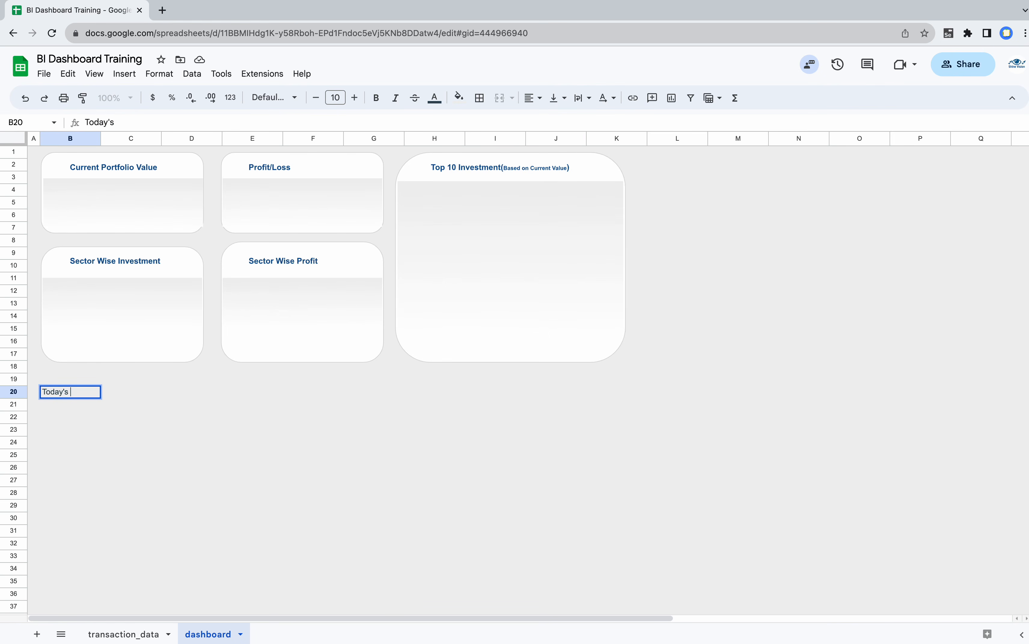
pyautogui.write('Top Gain')
pyautogui.click(122, 433)
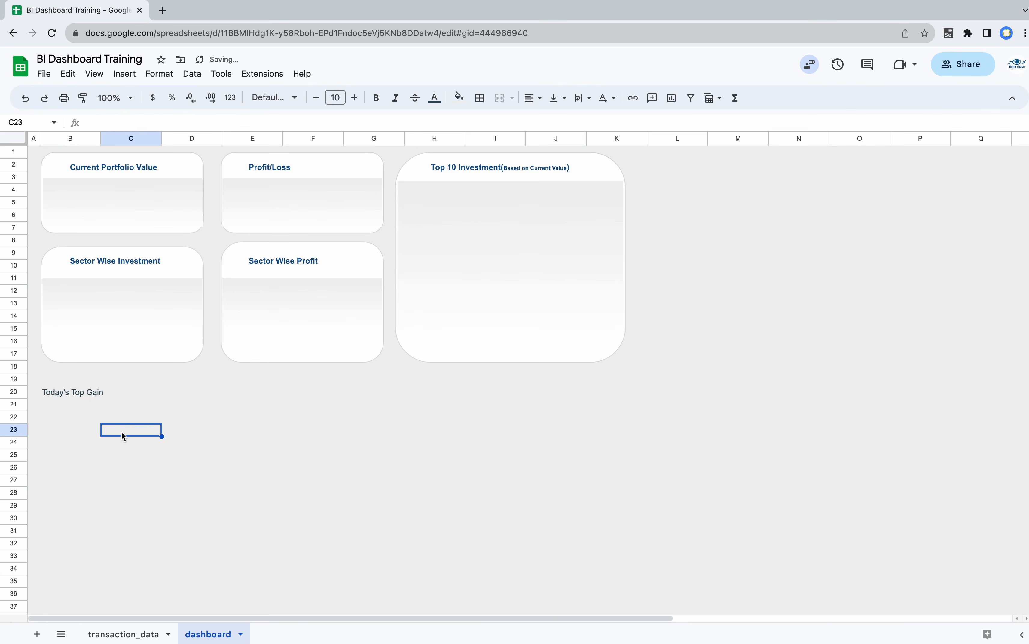
# - Start a QUERY formula in cell B21 that takes all rows 1:28 of the transaction_data sheet as its data
pyautogui.click(59, 406)
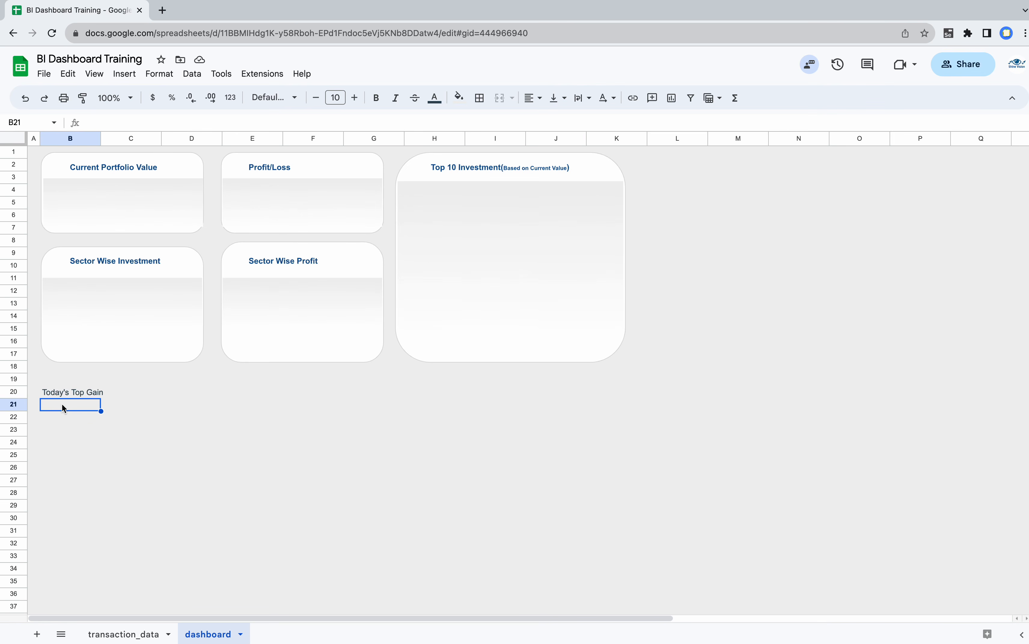
pyautogui.click(109, 122)
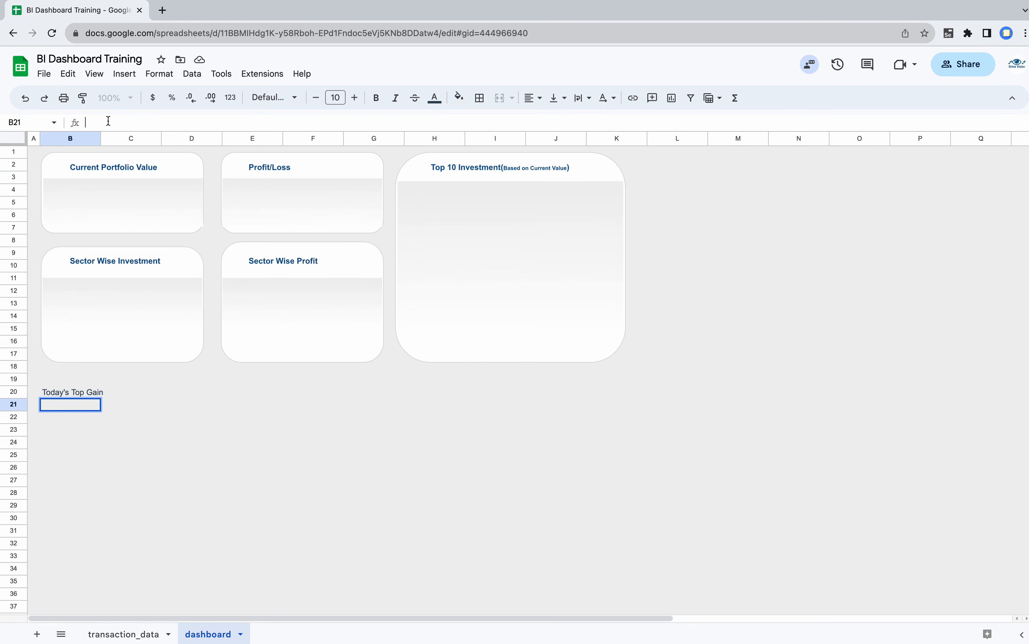
pyautogui.write('=Quer')
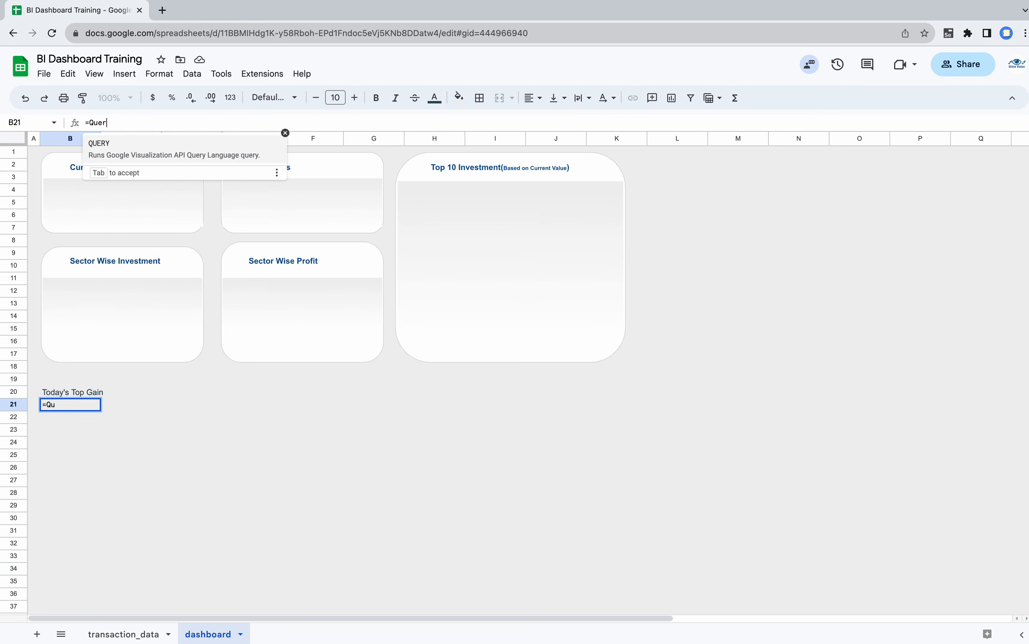
pyautogui.press('Tab')
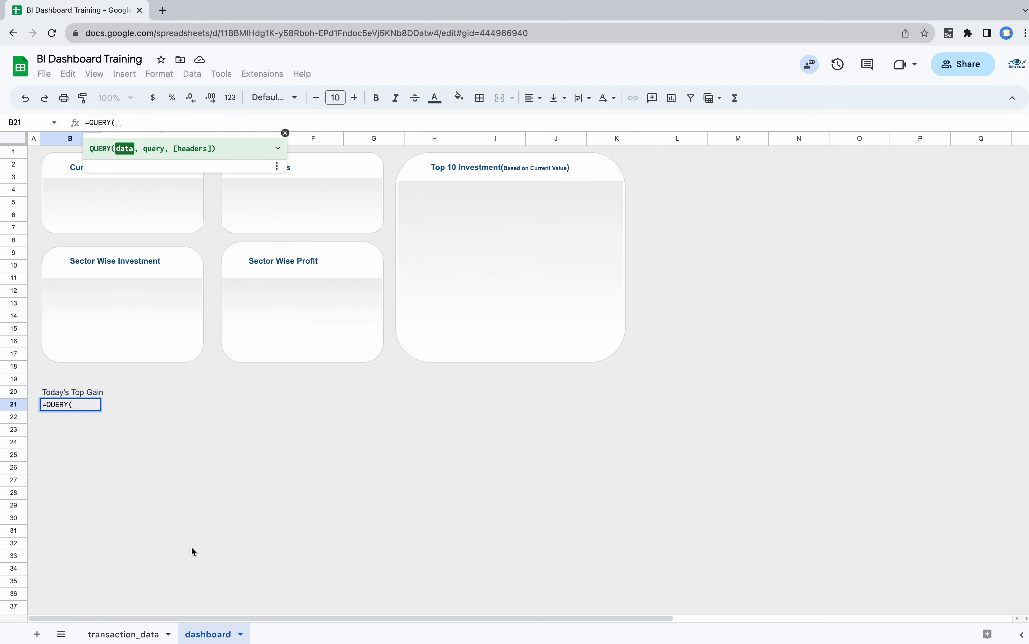
pyautogui.click(127, 634)
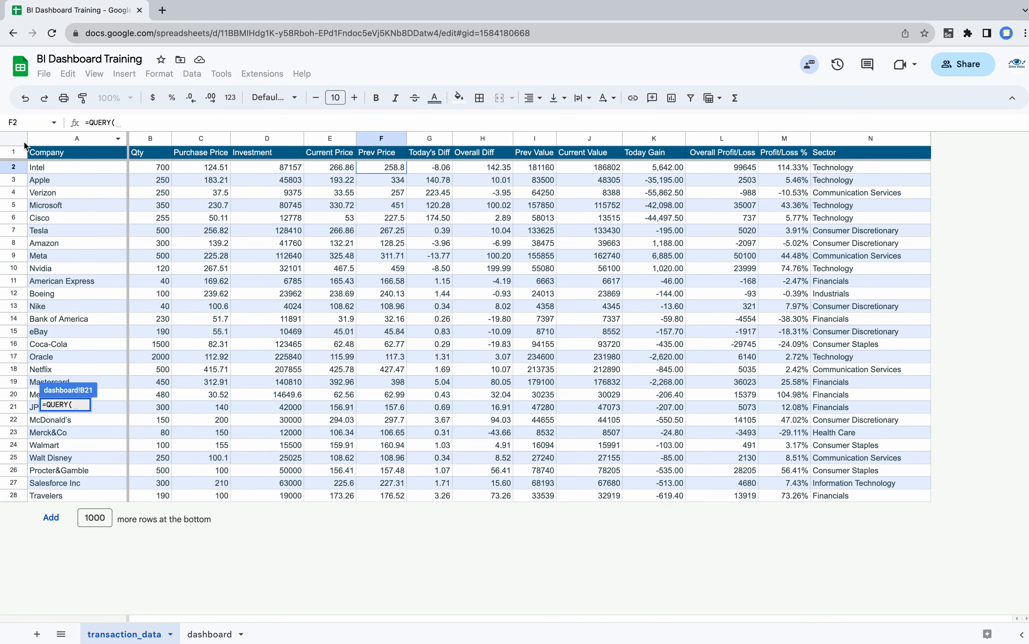
pyautogui.click(16, 139)
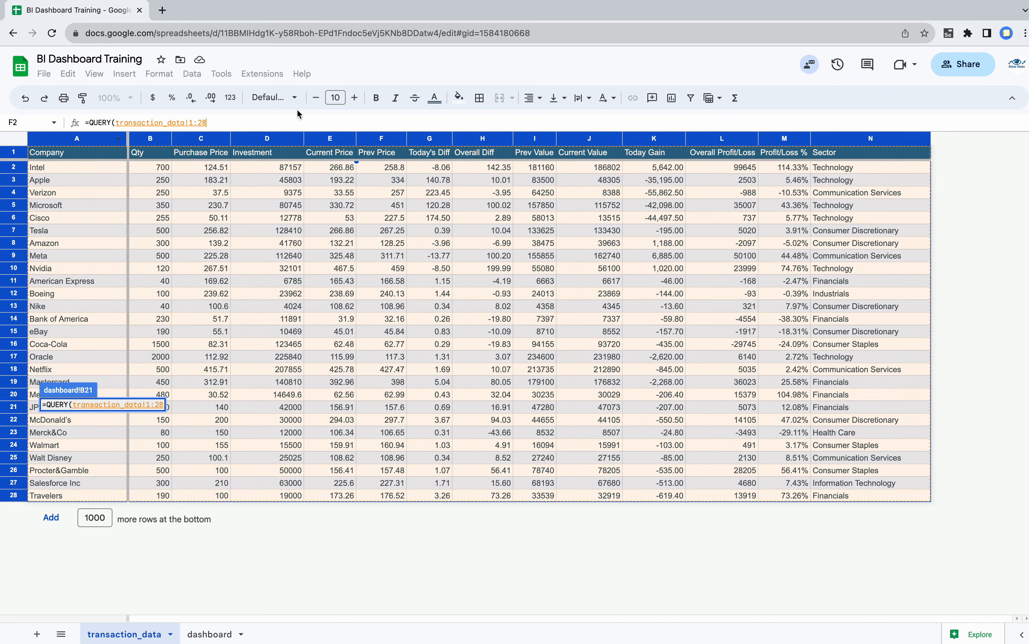
pyautogui.click(213, 120)
pyautogui.write(',')
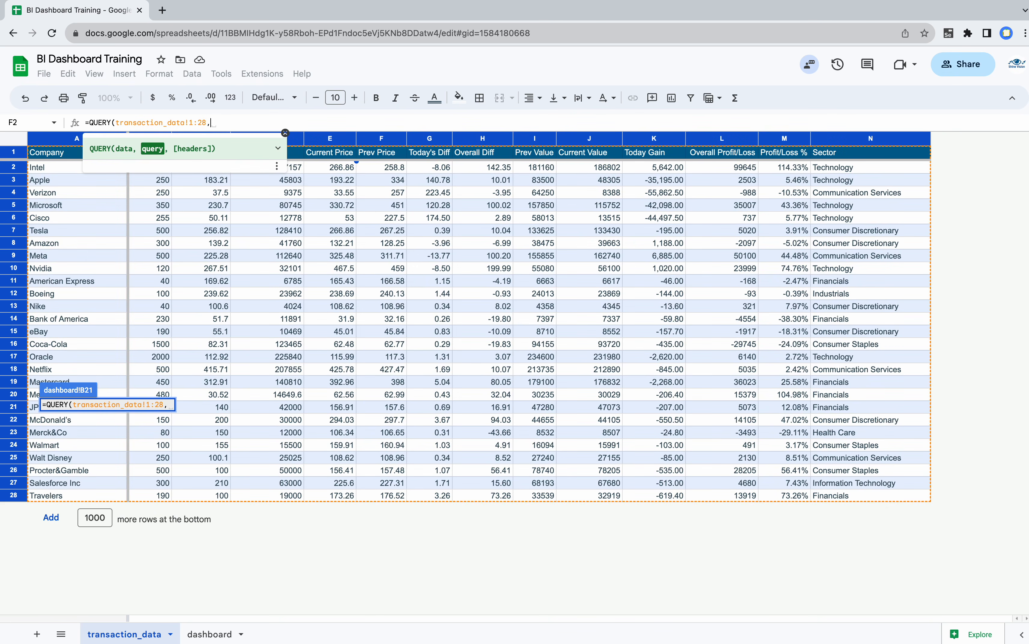
# - Add a query string to the formula that selects columns A, B, E, G and K
pyautogui.write('"Se')
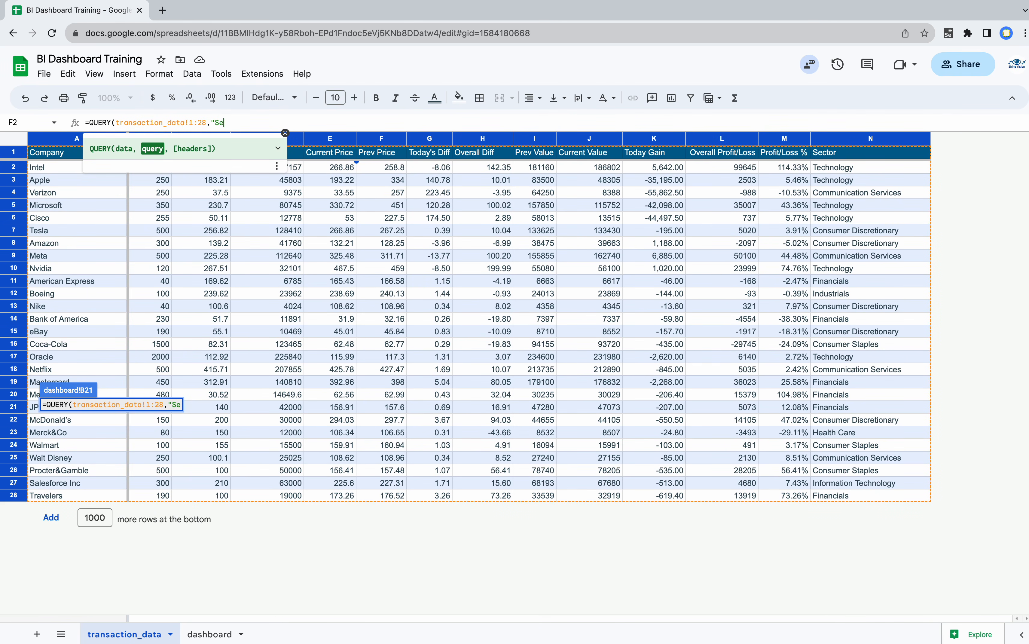
pyautogui.write('lect A, B, E,')
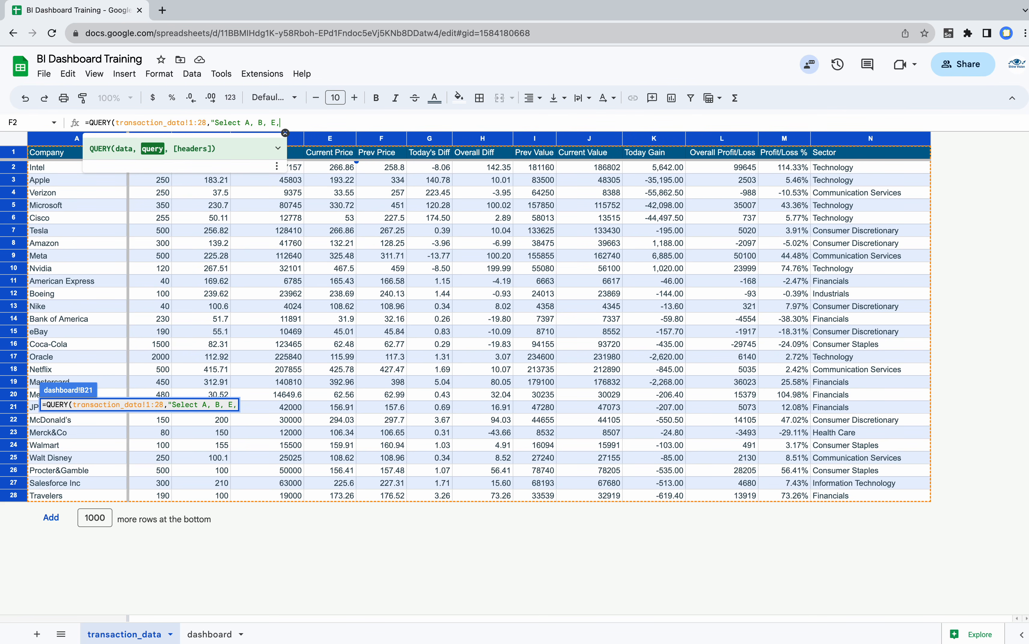
pyautogui.write(' G,')
pyautogui.write('K')
# - Extend the query with "order by K limit 10" and enter the finished formula
pyautogui.write('ordery b')
pyautogui.press('BackSpace')
pyautogui.press('BackSpace')
pyautogui.press('BackSpace')
pyautogui.write('by ')
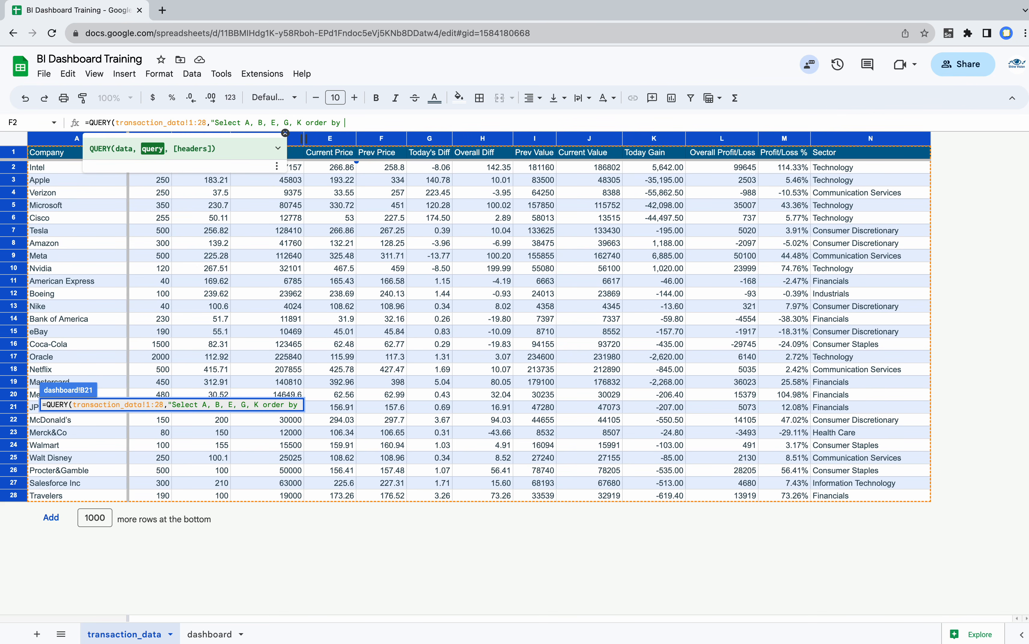
pyautogui.write('K')
pyautogui.write('lm')
pyautogui.press('BackSpace')
pyautogui.write('imit 10')
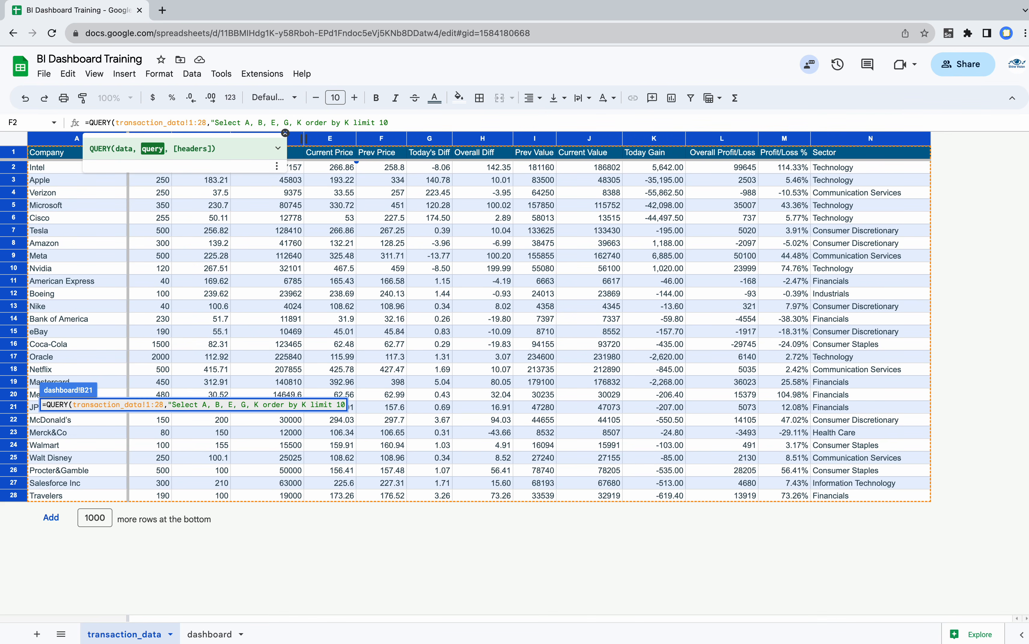
pyautogui.write('")')
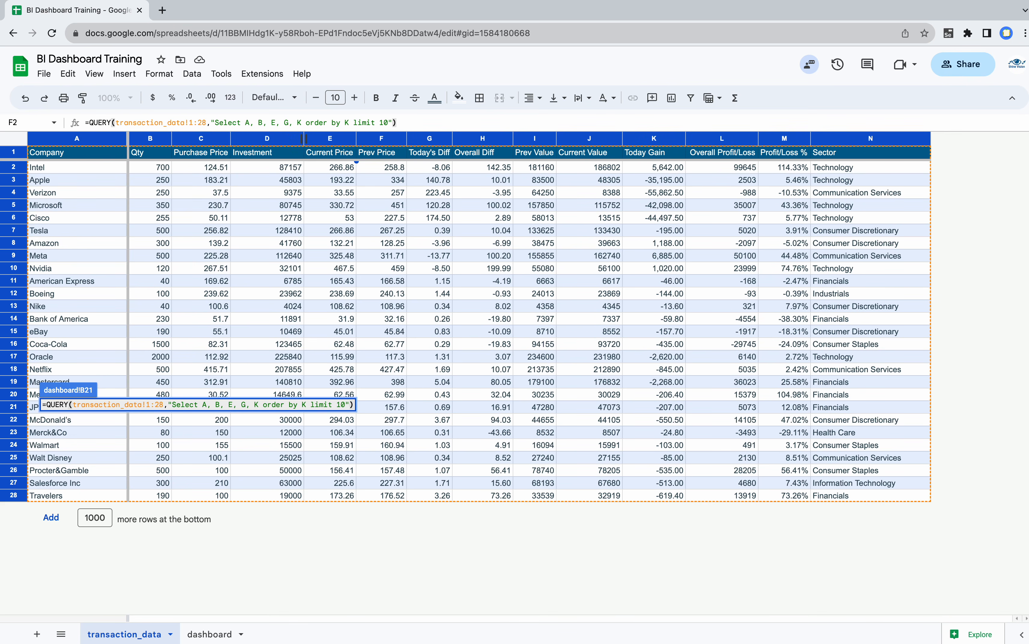
pyautogui.press('Return')
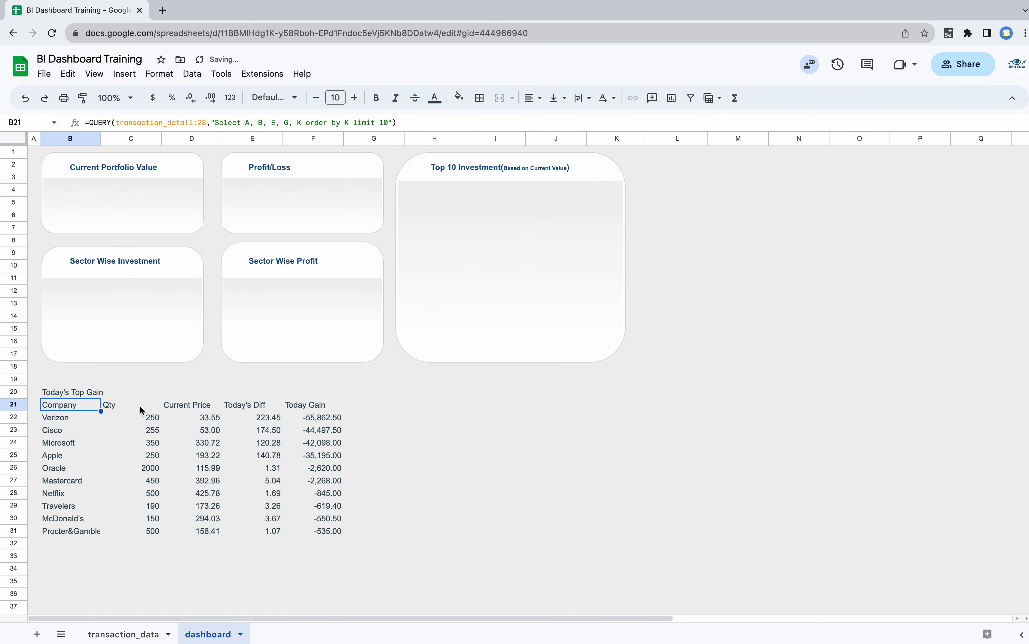
# - Merge cells B20:F20 and centre the "Today's Top Gain" heading across them
pyautogui.click(177, 479)
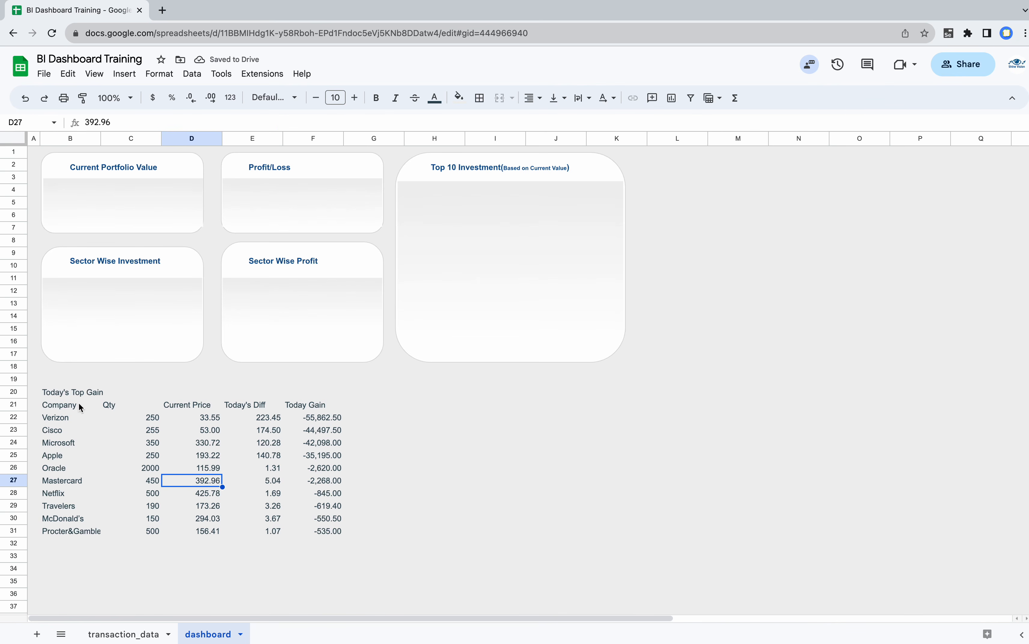
pyautogui.click(56, 394)
pyautogui.moveTo(57, 397); pyautogui.dragTo(301, 389)
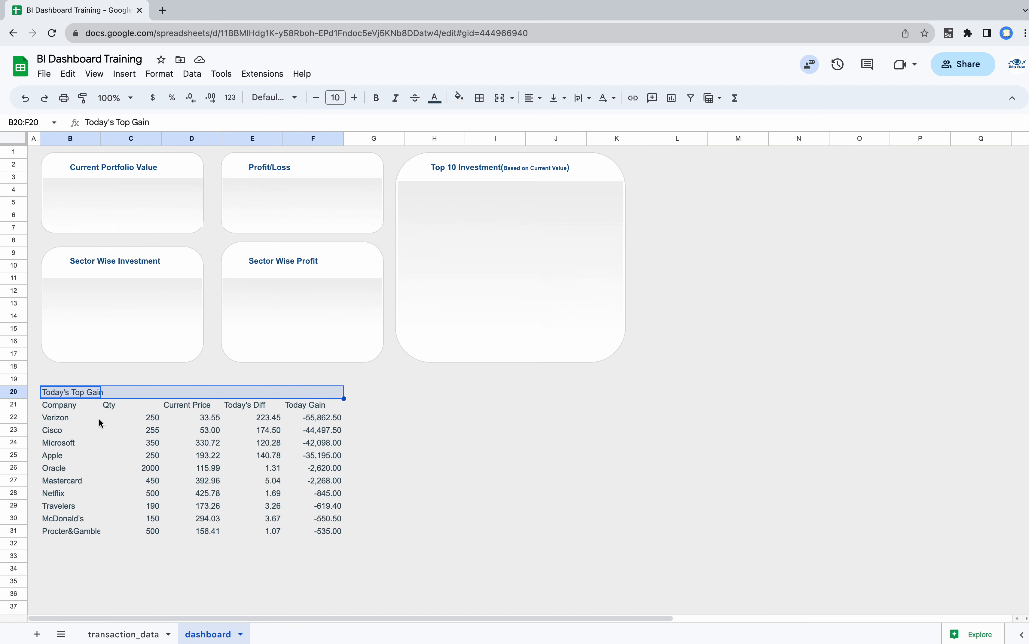
pyautogui.click(499, 99)
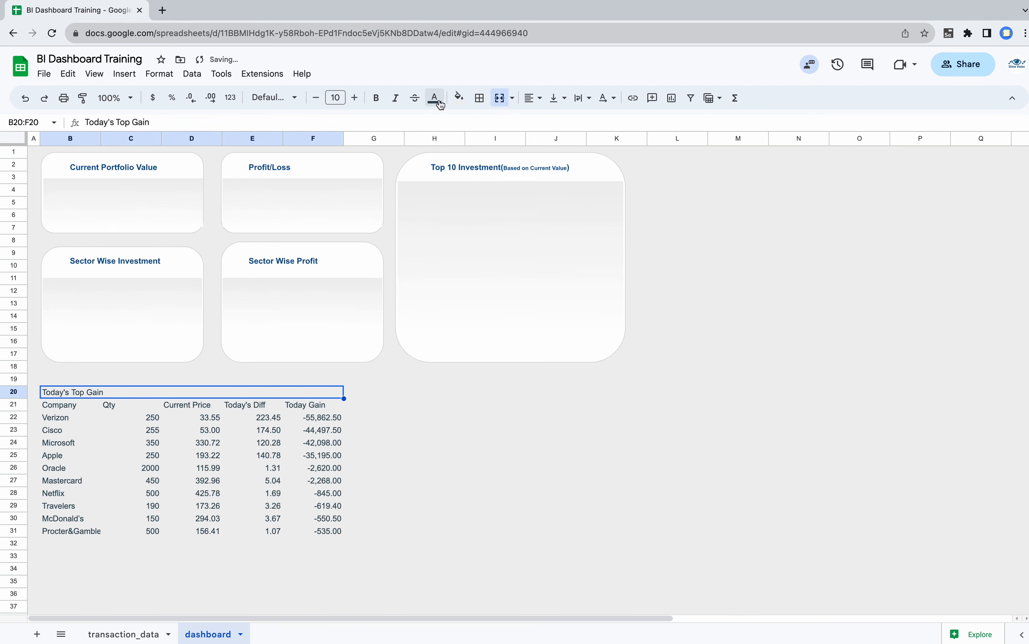
pyautogui.click(541, 102)
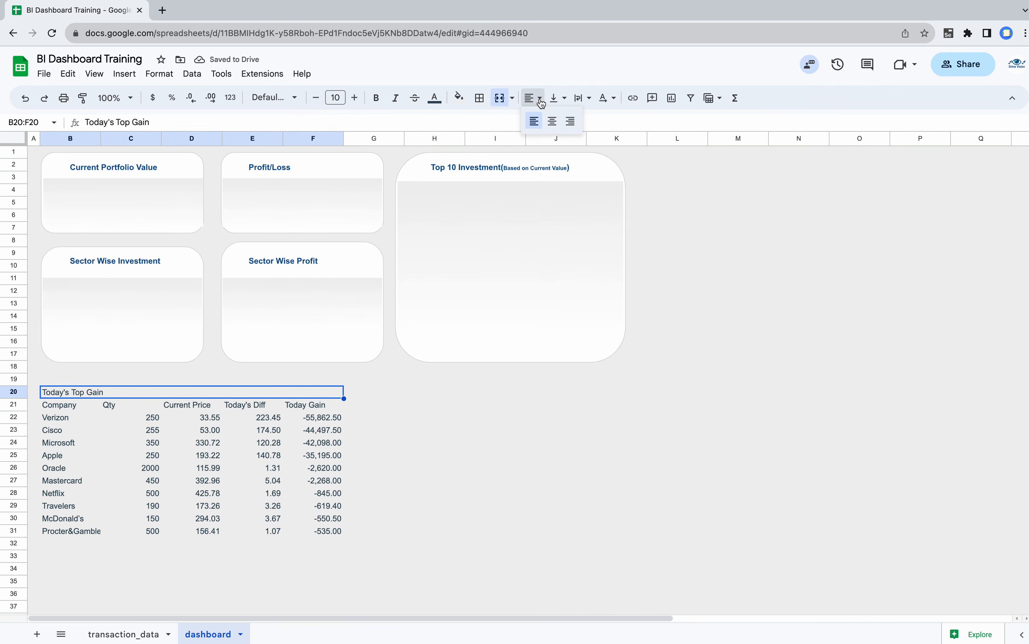
pyautogui.click(552, 128)
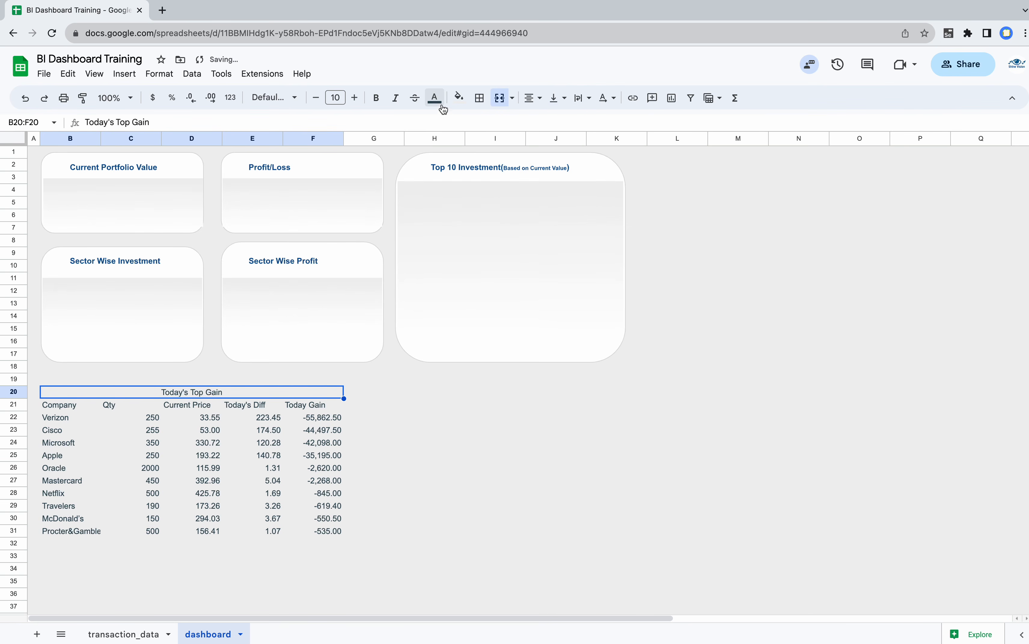
pyautogui.click(458, 97)
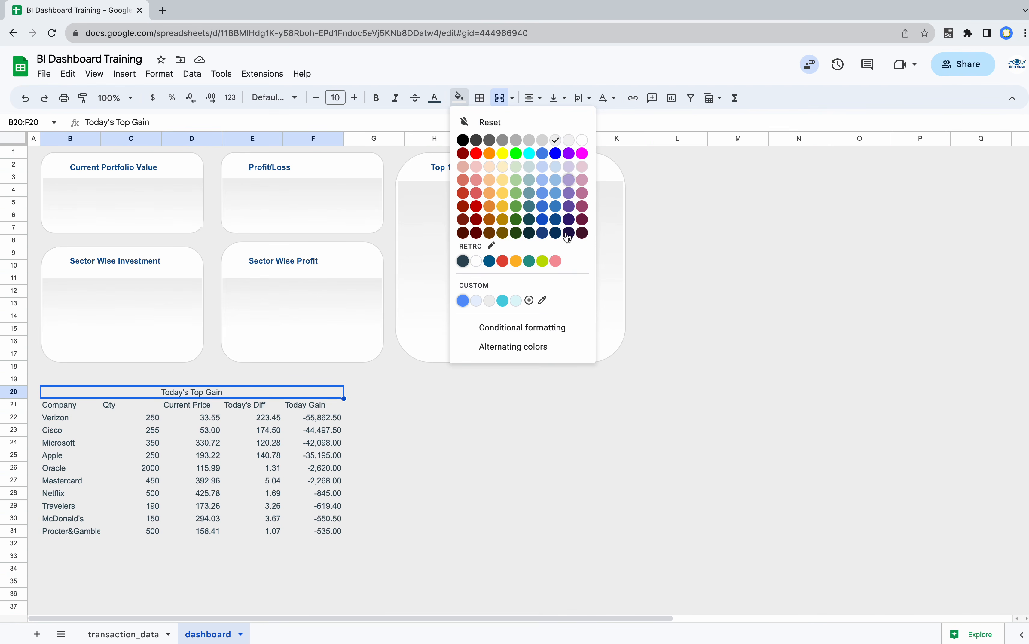
pyautogui.click(489, 261)
pyautogui.click(459, 99)
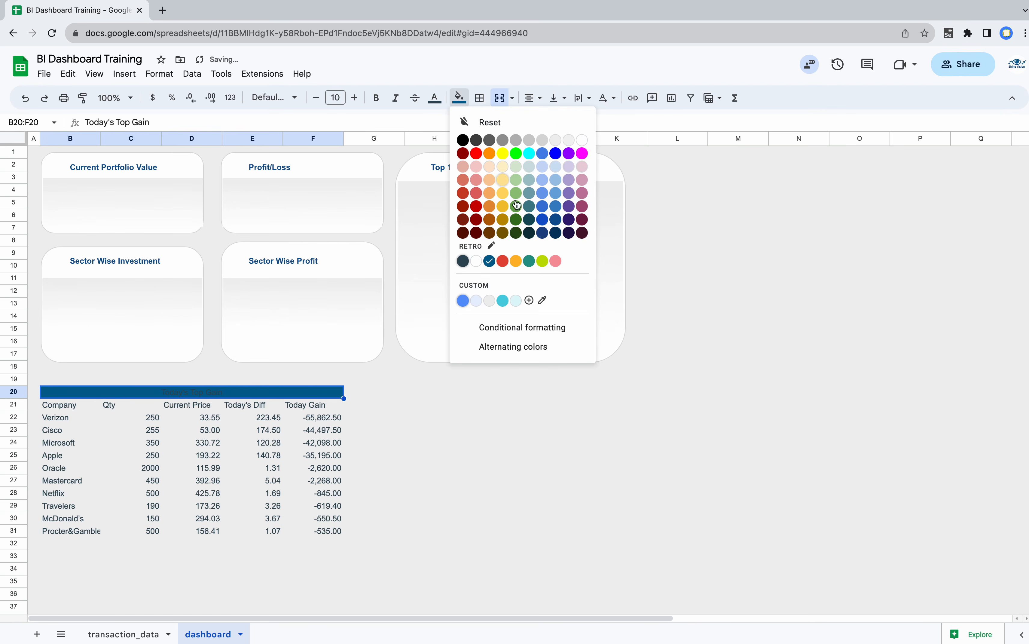
pyautogui.click(582, 143)
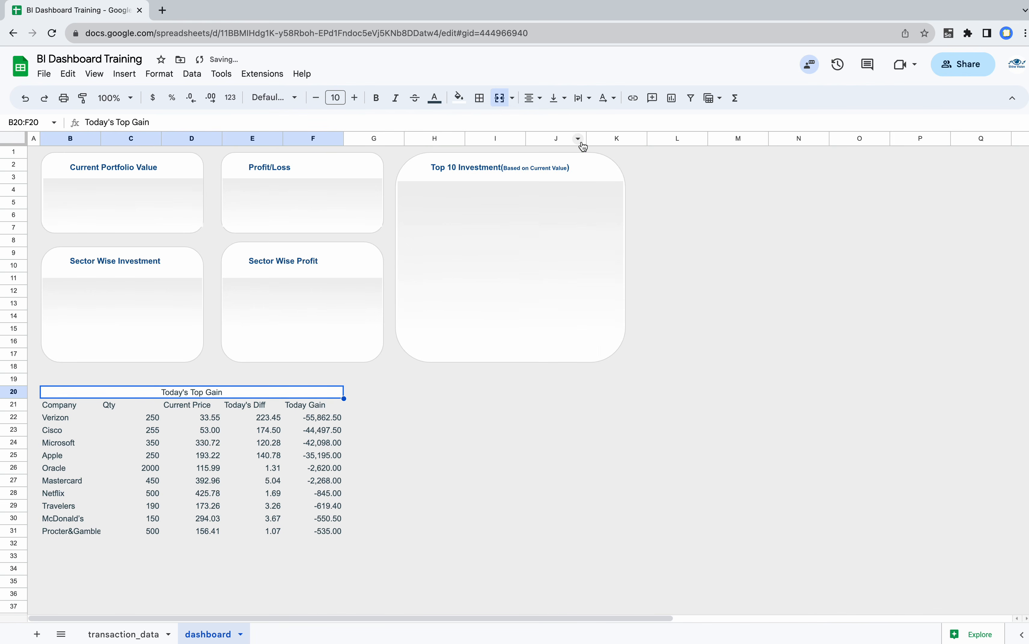
# - Fill the merged "Today's Top Gain" heading with the theme's dark blue and make its text white
pyautogui.click(459, 99)
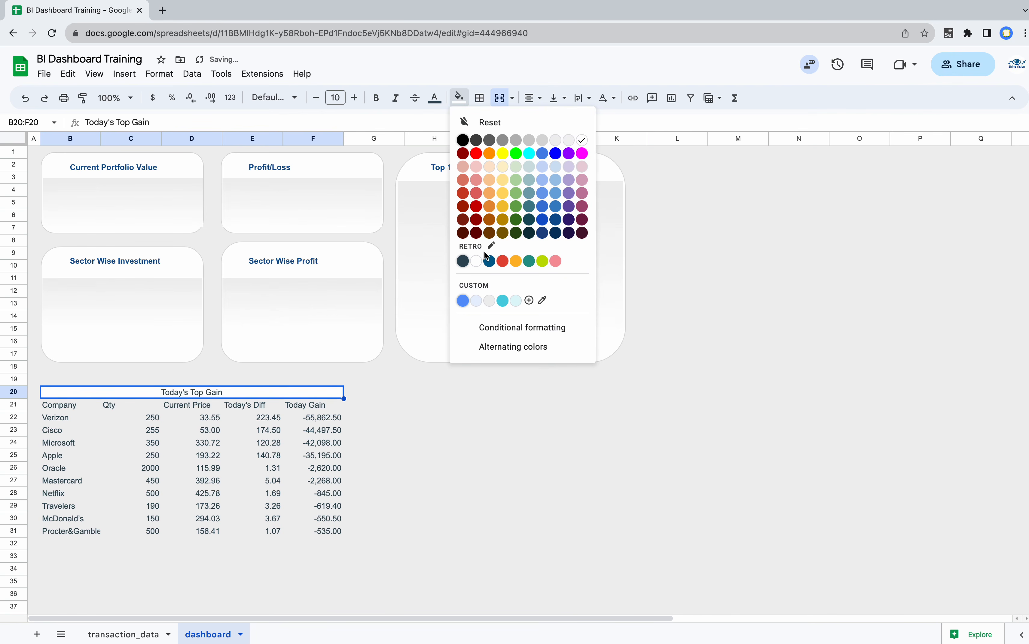
pyautogui.click(489, 262)
pyautogui.click(430, 100)
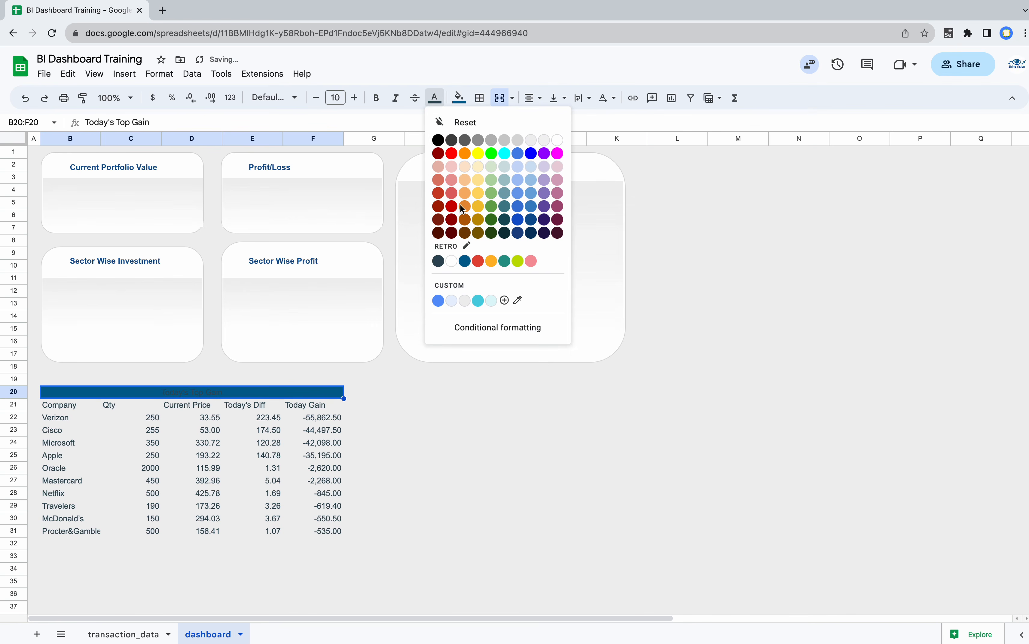
pyautogui.click(451, 261)
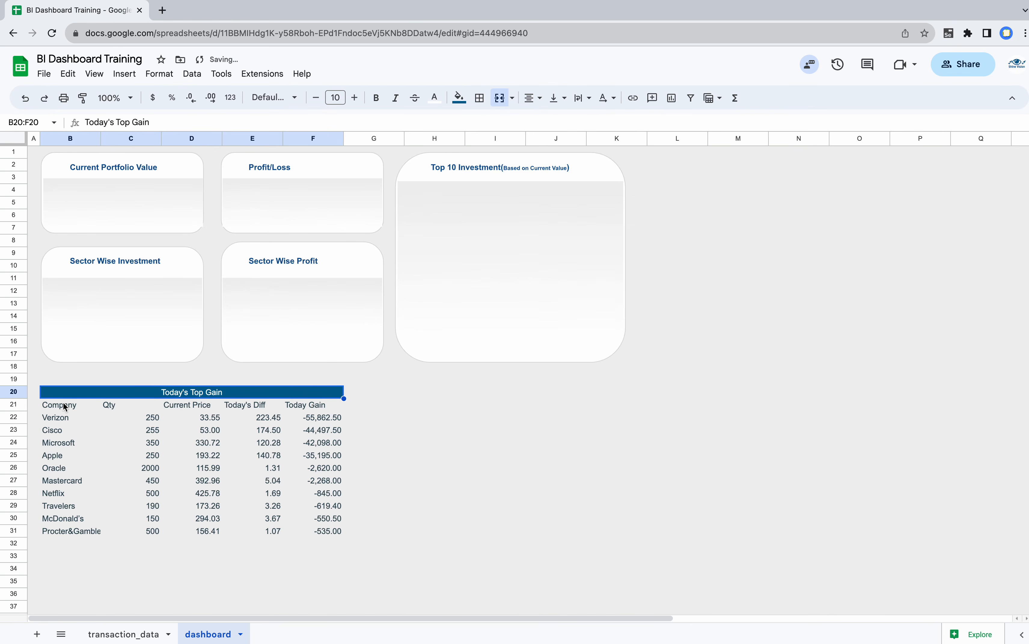
# - Give the column header row B21:F21 the same dark blue fill with white text
pyautogui.moveTo(65, 405); pyautogui.dragTo(336, 406)
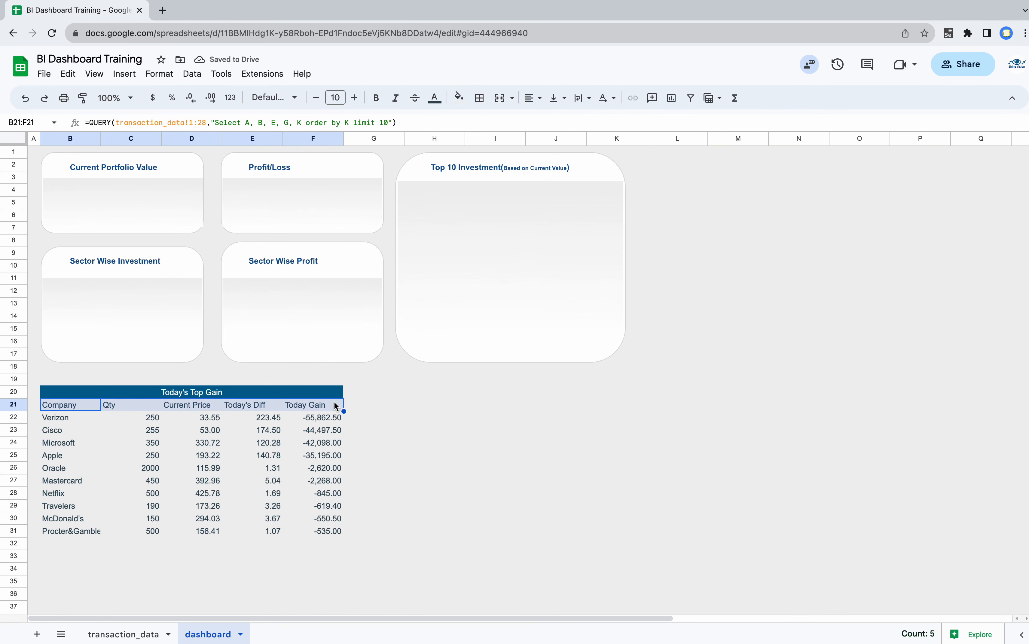
pyautogui.click(460, 97)
pyautogui.click(490, 262)
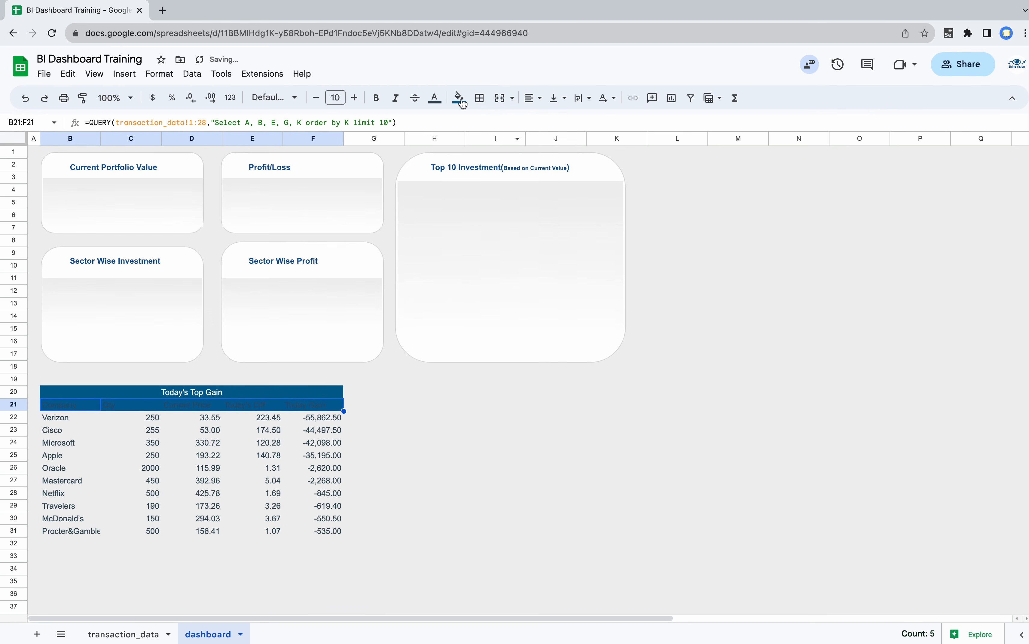
pyautogui.click(433, 98)
pyautogui.click(557, 141)
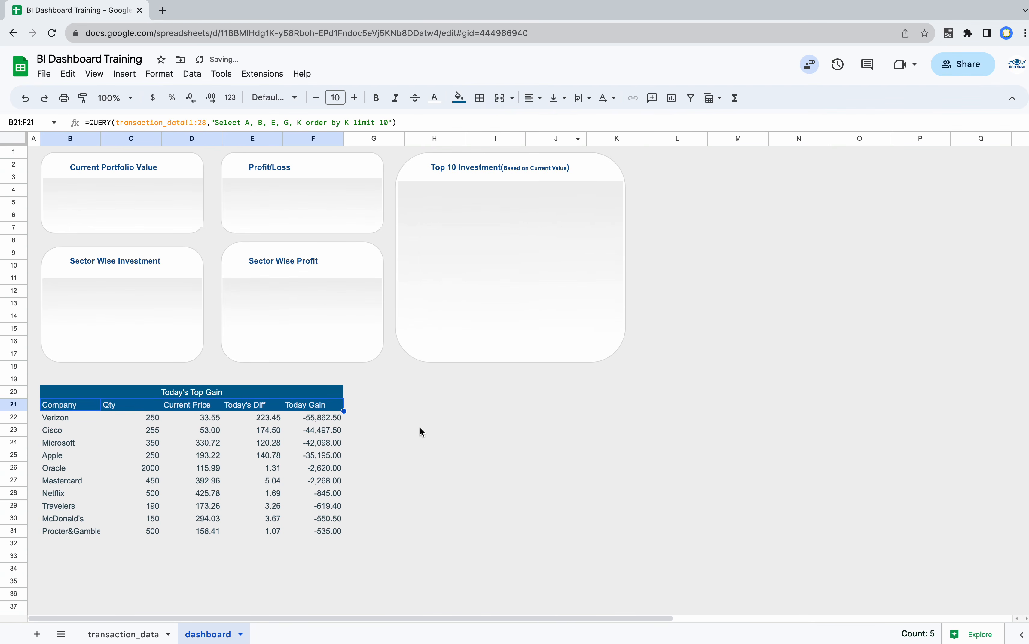
pyautogui.click(421, 430)
# - Apply light grey borders to all cells of the Today's Top Gain table, B20:F31
pyautogui.moveTo(48, 392); pyautogui.dragTo(301, 529)
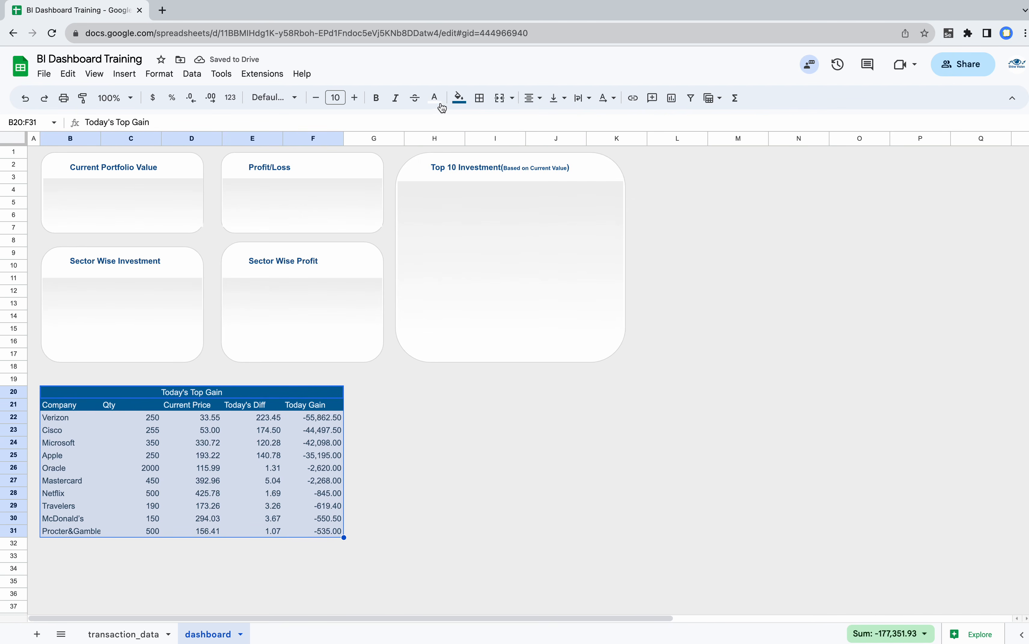
pyautogui.click(480, 99)
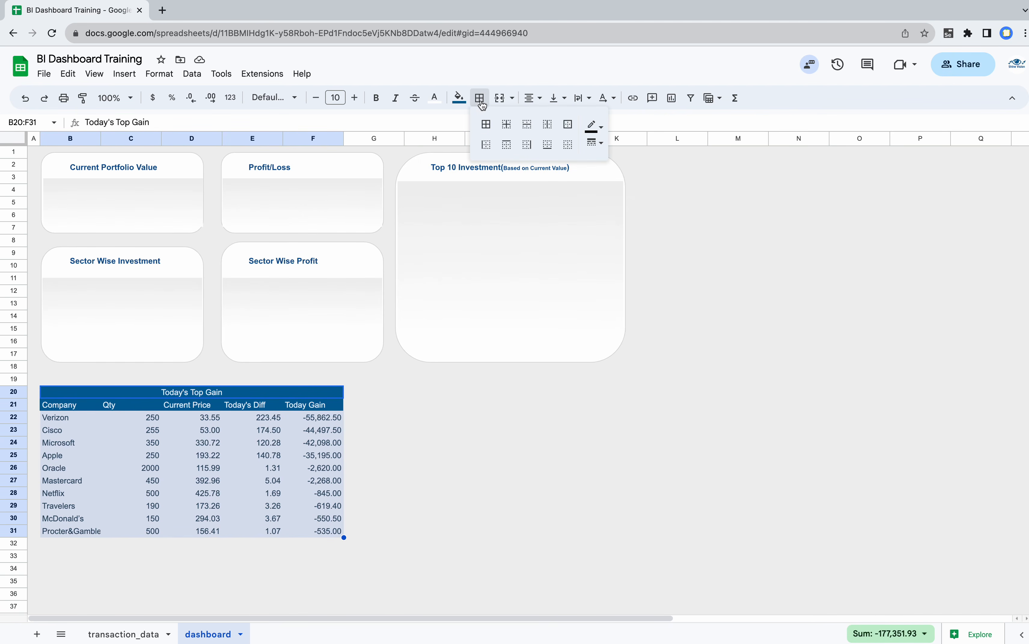
pyautogui.click(595, 126)
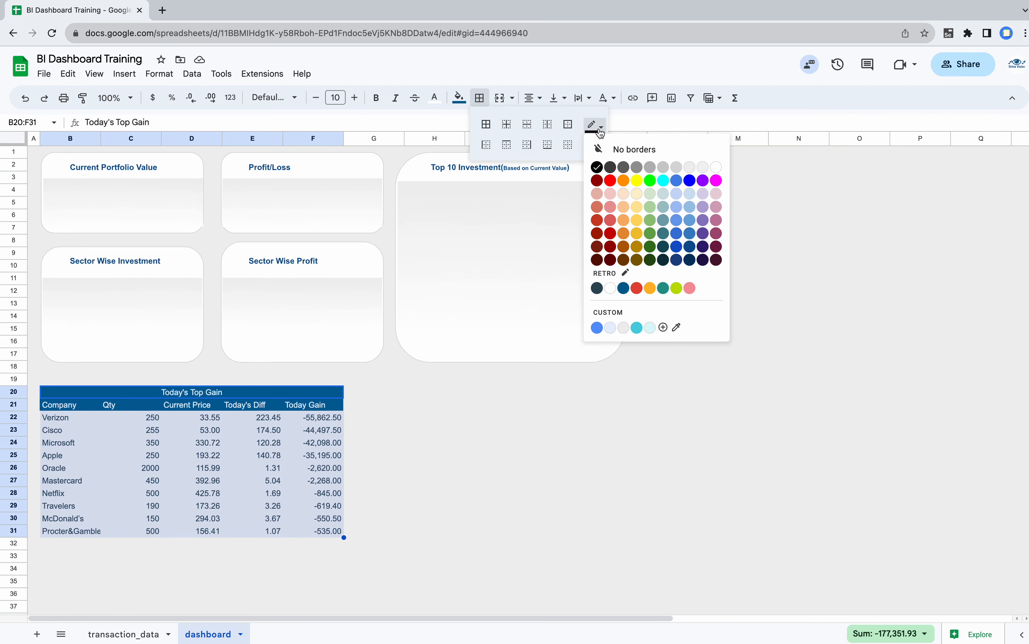
pyautogui.click(689, 170)
pyautogui.click(485, 125)
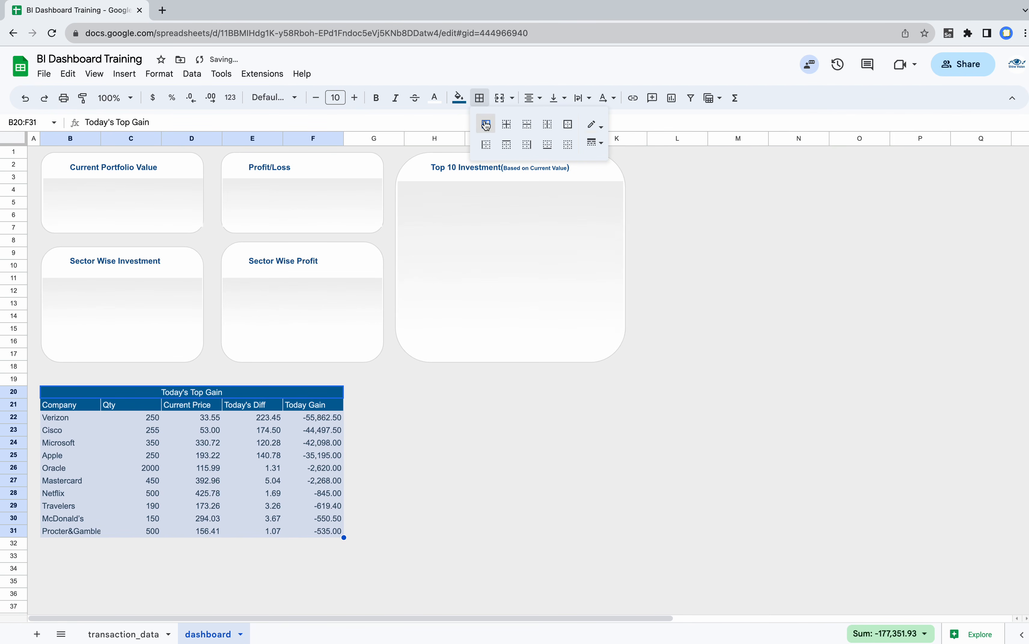
pyautogui.click(146, 459)
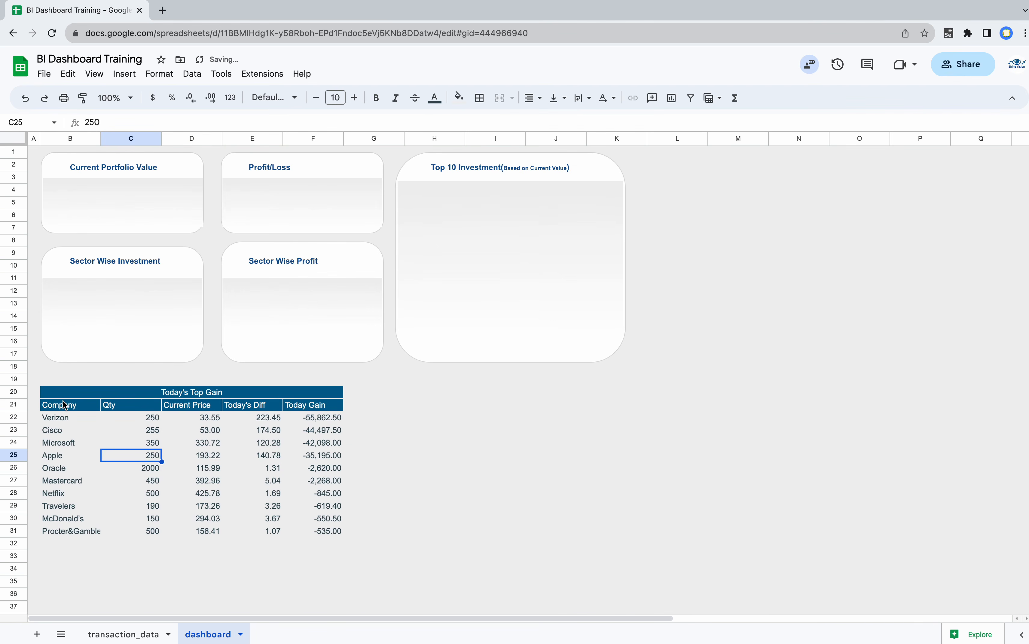
# - Fill the table's data rows B22:F31 with white
pyautogui.click(60, 416)
pyautogui.moveTo(61, 418); pyautogui.dragTo(340, 533)
pyautogui.click(456, 102)
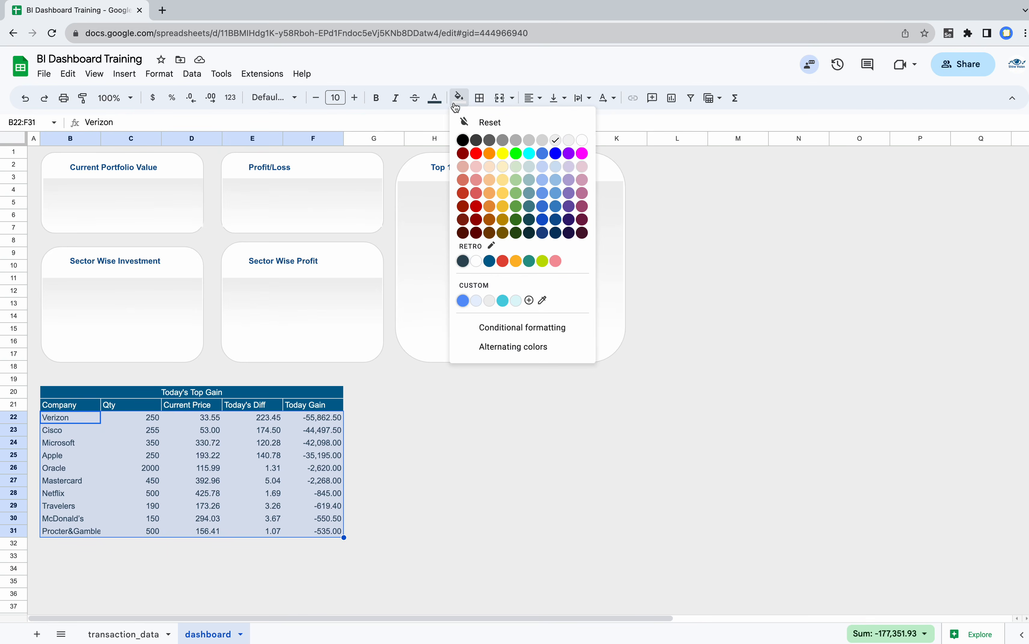
pyautogui.click(477, 261)
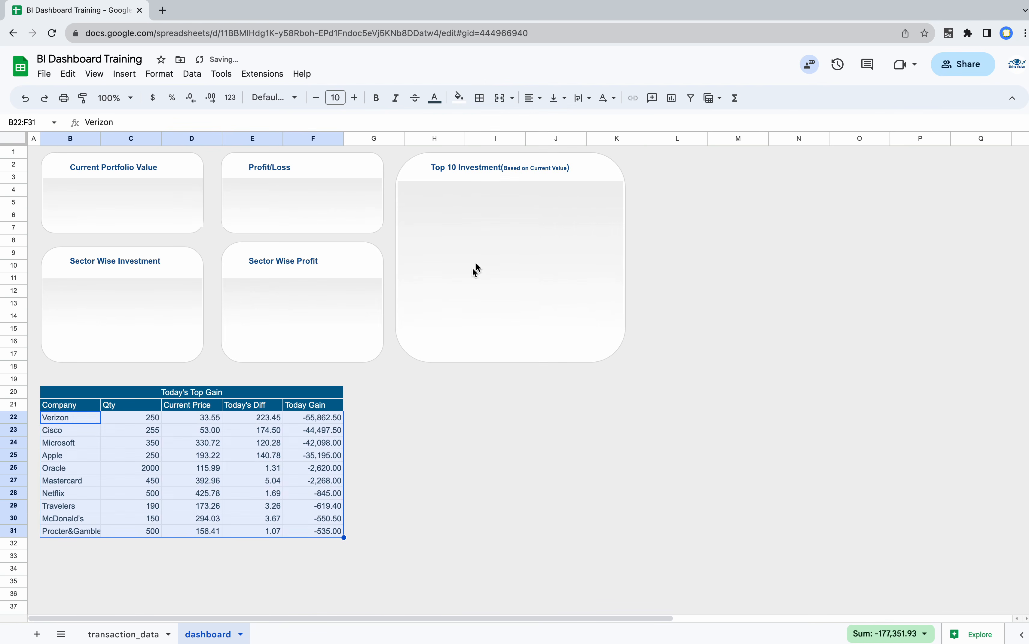
pyautogui.click(372, 431)
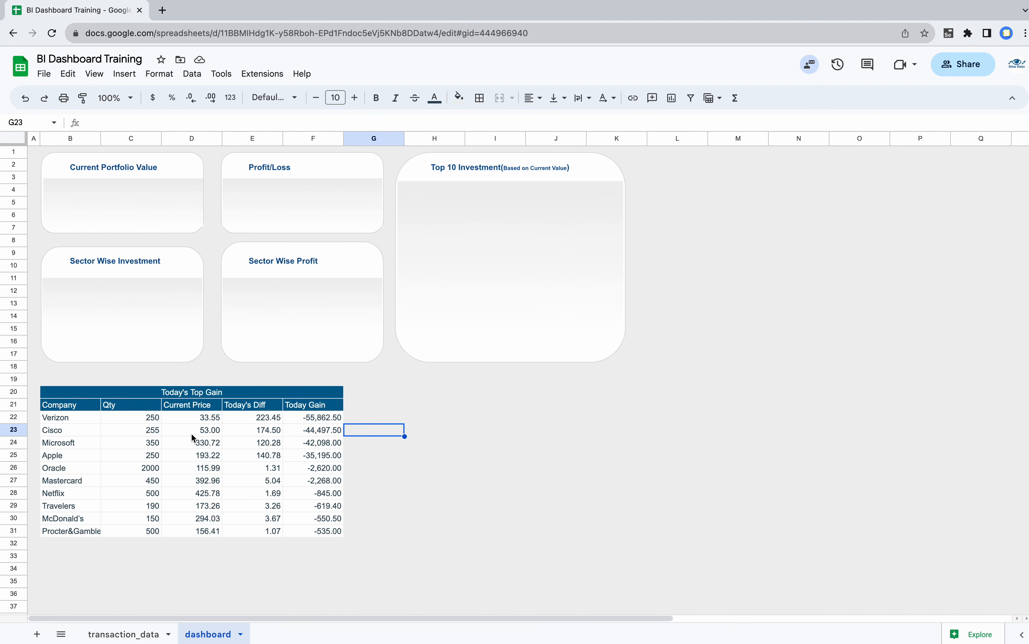
# - Change the QUERY formula in B21 to sort descending by adding desc after "order by K"
pyautogui.click(79, 407)
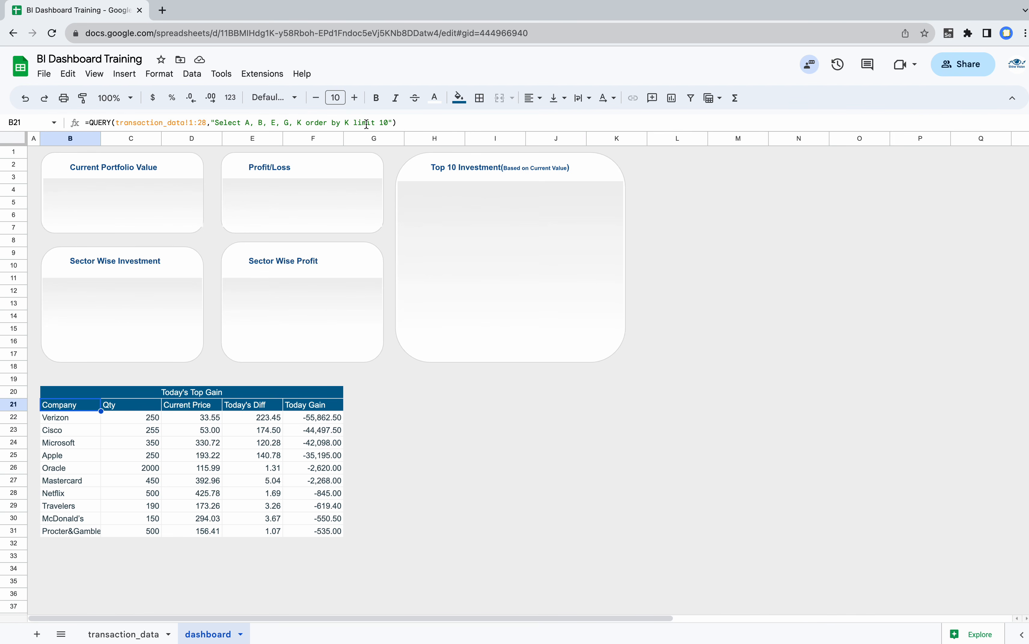
pyautogui.click(354, 123)
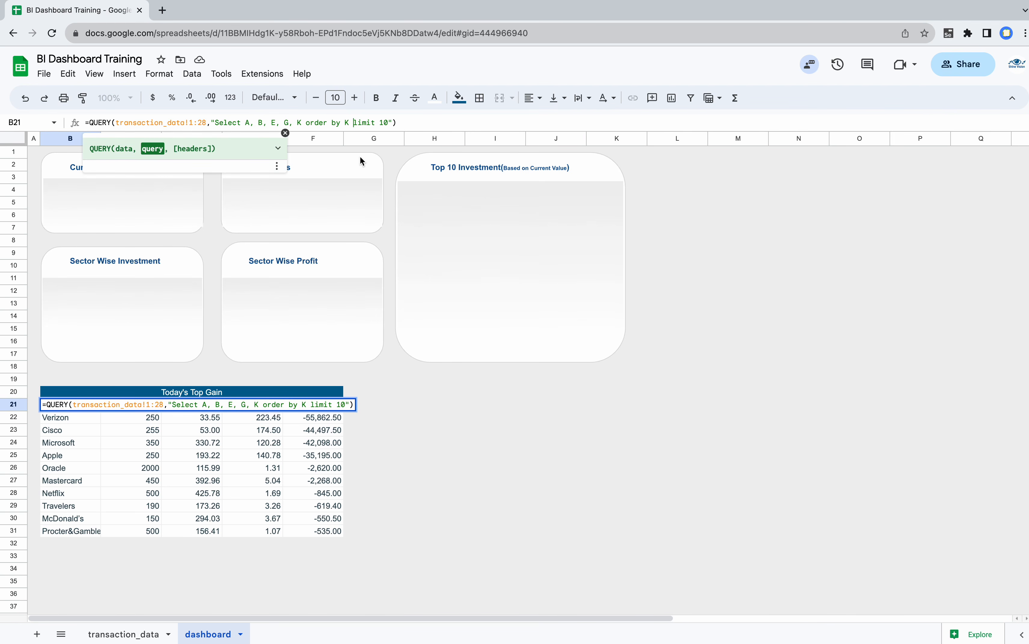
pyautogui.write('D')
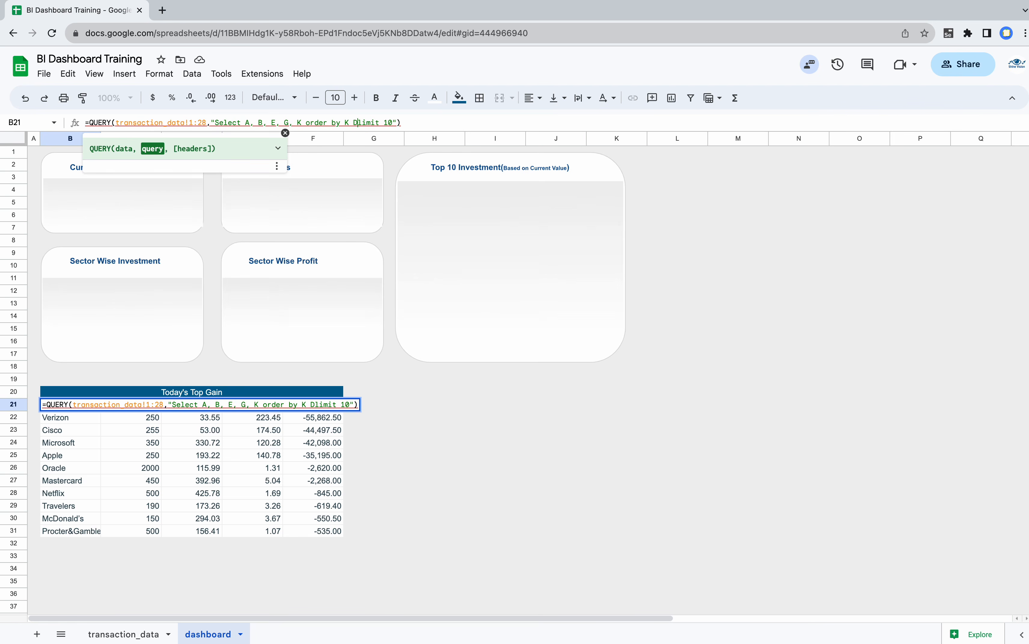
pyautogui.write('esc')
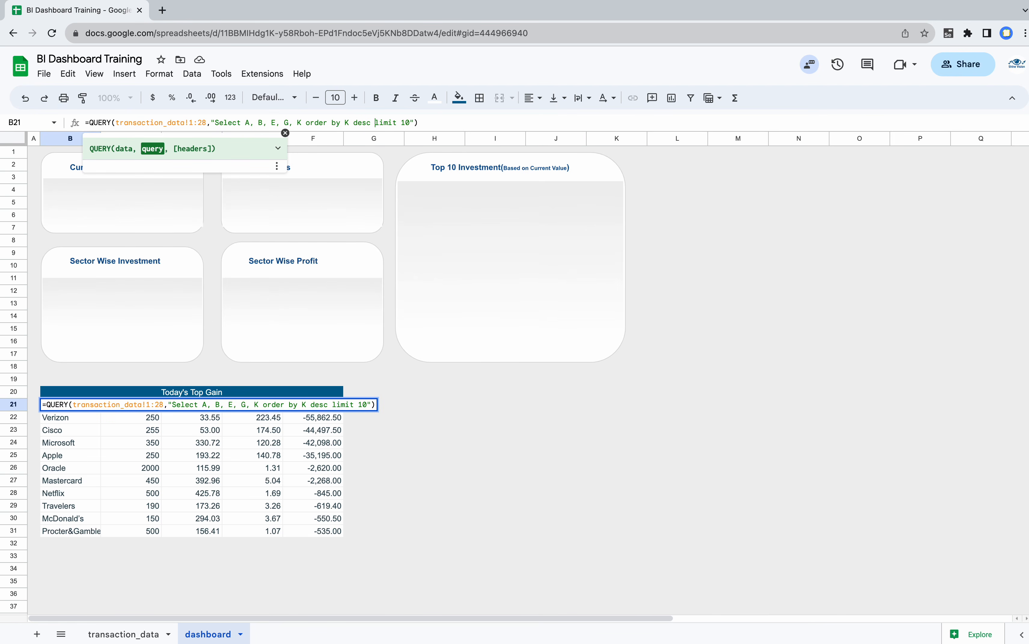
pyautogui.press('Return')
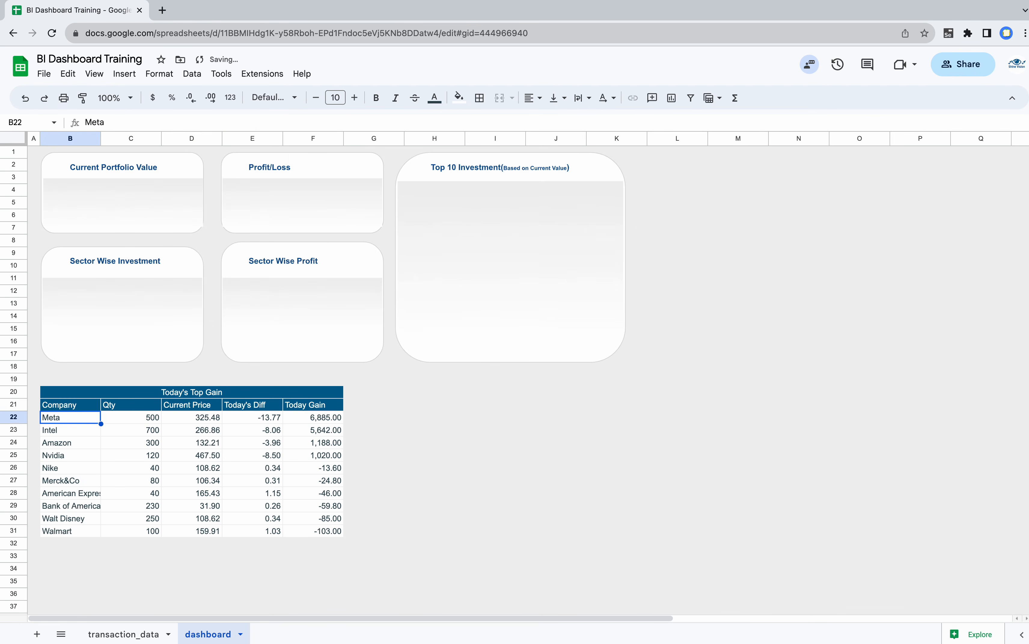
pyautogui.click(312, 431)
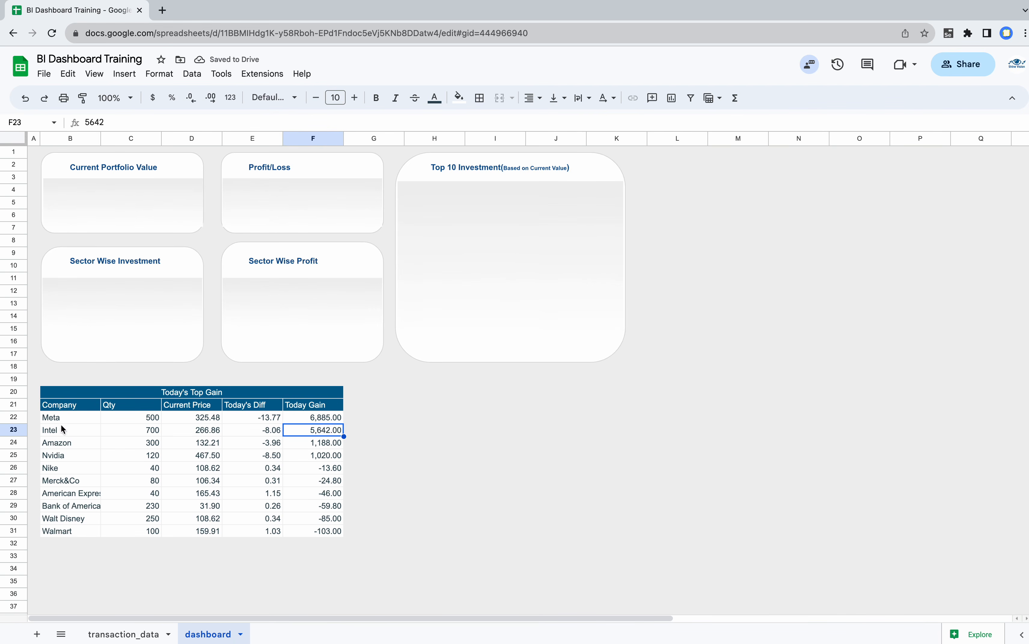
pyautogui.click(55, 418)
pyautogui.moveTo(55, 419); pyautogui.dragTo(329, 480)
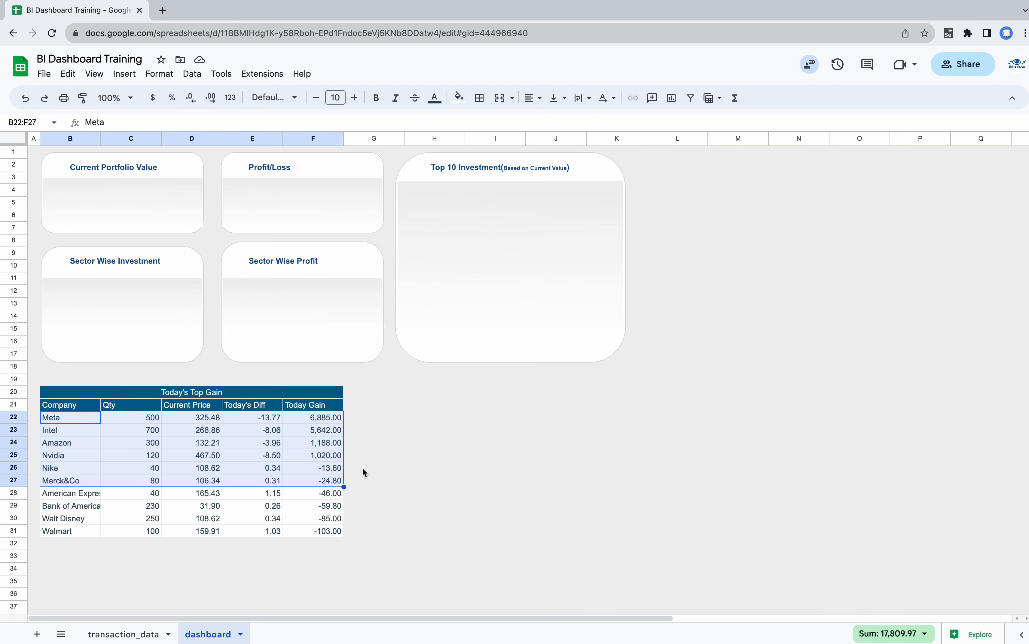
pyautogui.click(329, 471)
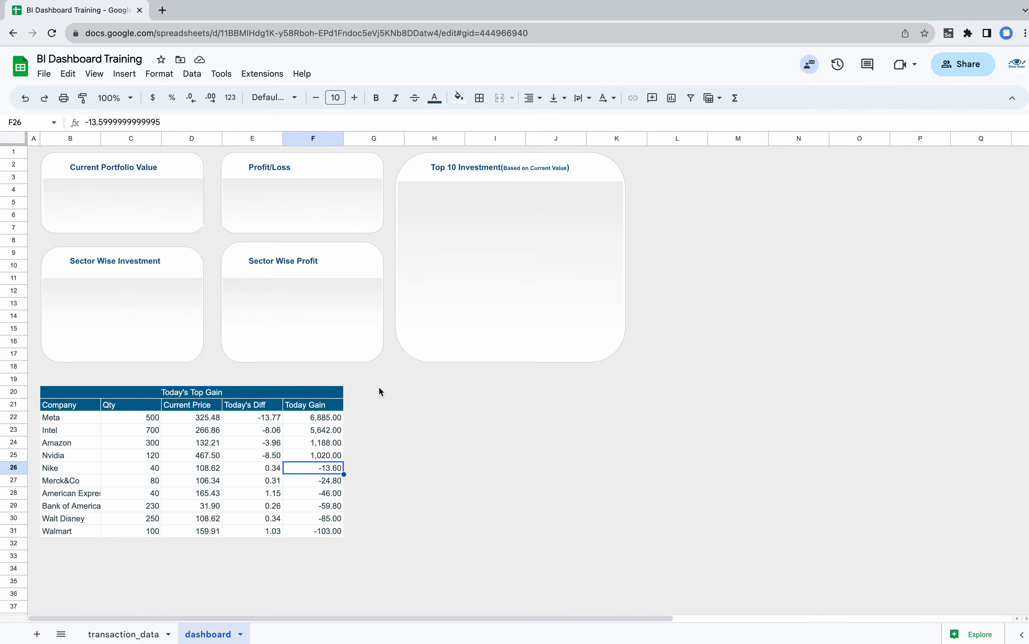
pyautogui.click(365, 391)
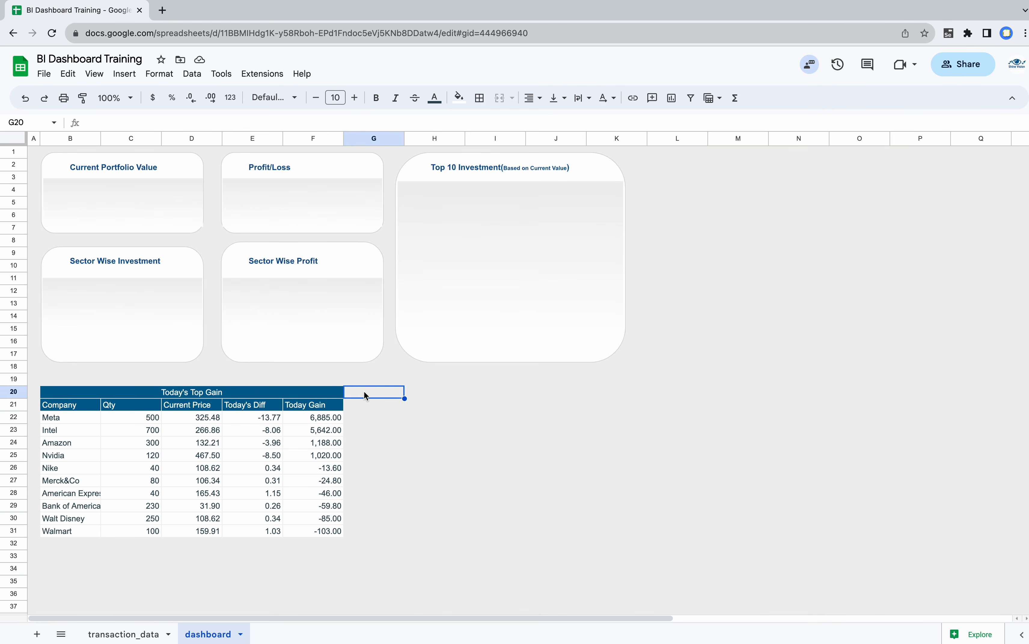
# - Copy the whole Today's Top Gain table, B20:F31, and paste the duplicate starting at cell H20
pyautogui.click(412, 395)
pyautogui.moveTo(62, 398); pyautogui.dragTo(335, 531)
pyautogui.hotkey('ctrl', 'c')
pyautogui.click(419, 402)
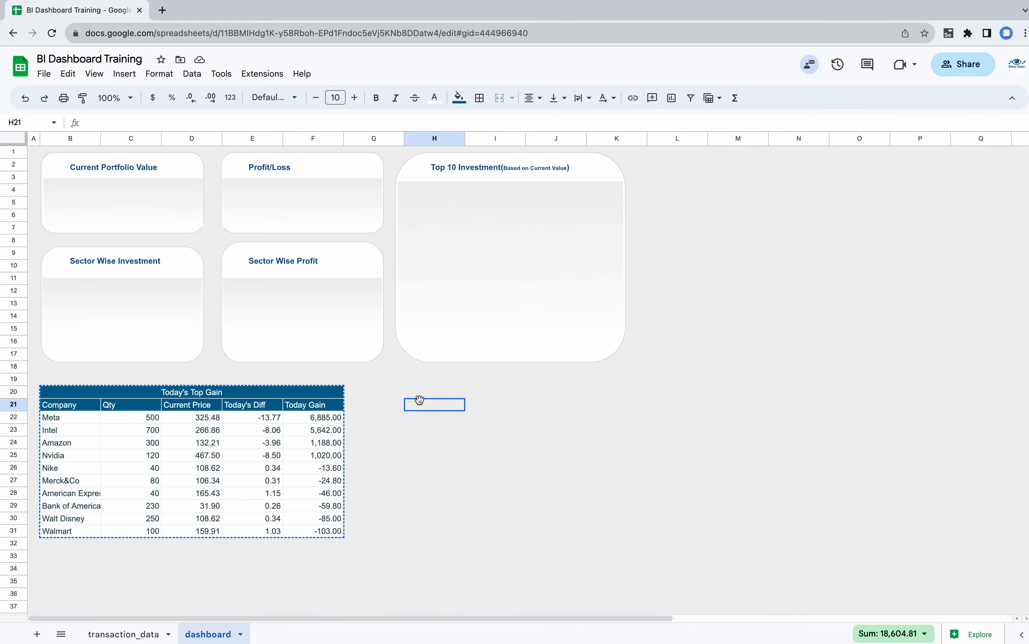
pyautogui.click(412, 380)
pyautogui.click(408, 394)
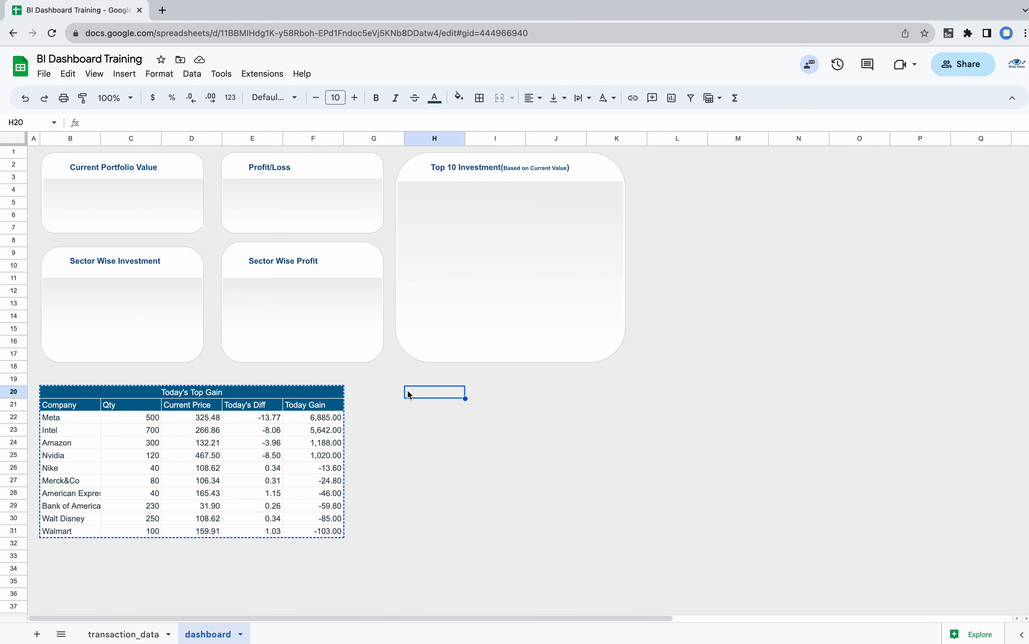
pyautogui.hotkey('ctrl', 'v')
# - In the duplicated table's QUERY formula in H21, change the sort order to "order by K asc"
pyautogui.click(417, 408)
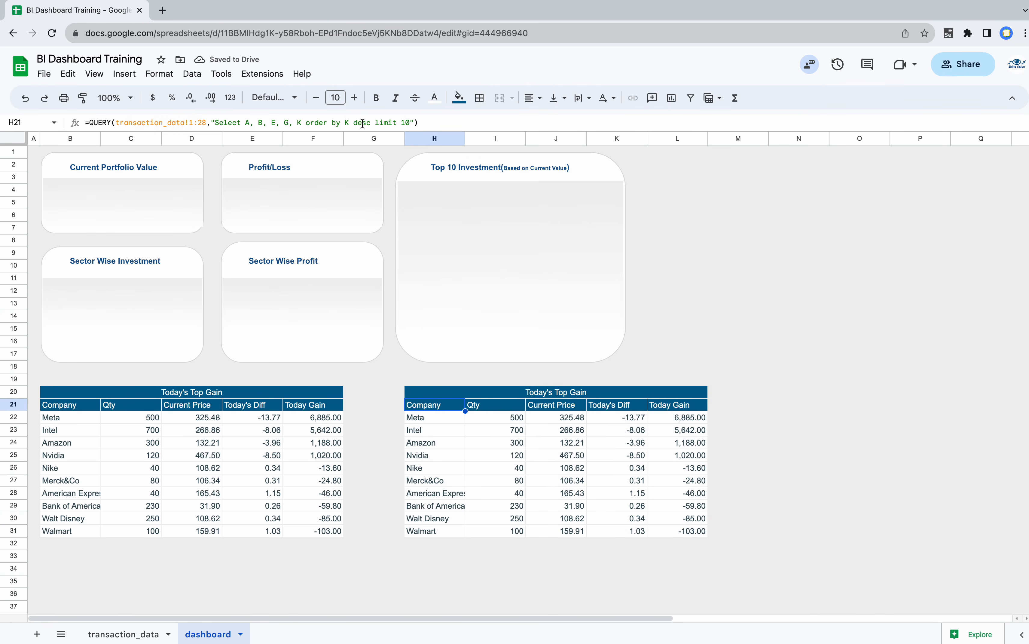
pyautogui.click(362, 123)
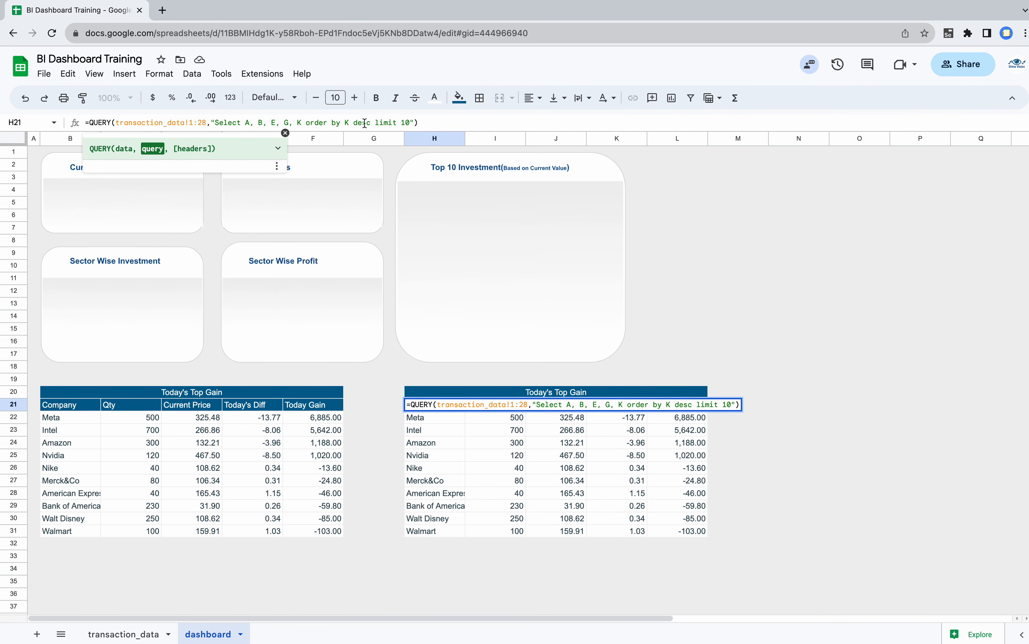
pyautogui.click(367, 125)
pyautogui.press('BackSpace')
pyautogui.press('BackSpace')
pyautogui.press('BackSpace')
pyautogui.press('BackSpace')
pyautogui.write('asc')
pyautogui.press('Return')
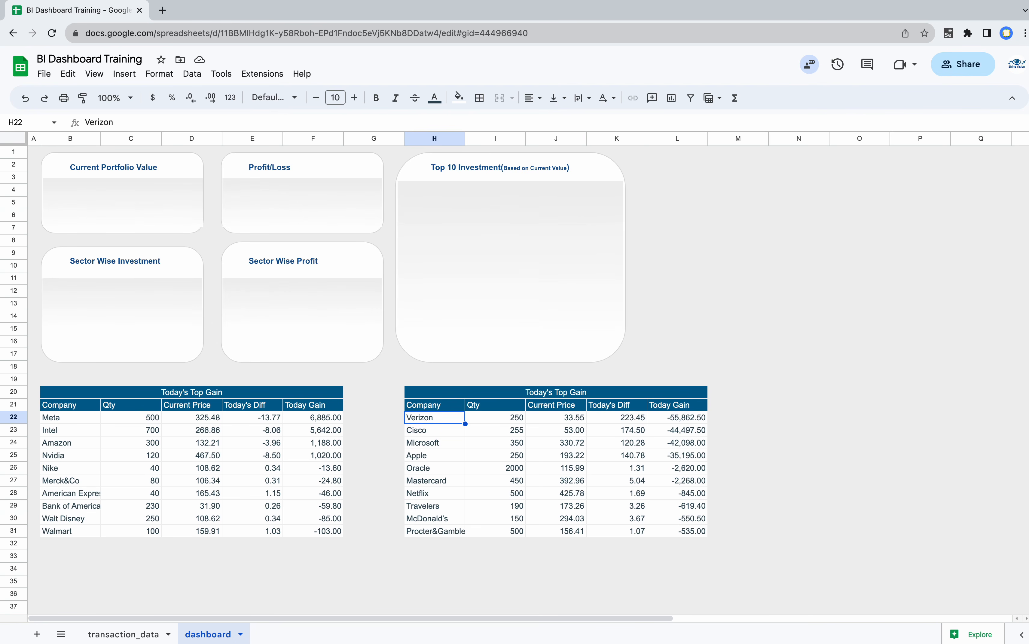
# - Compare the two dashboard tables and their queries with the Today Gain column in the transaction_data sheet
pyautogui.click(626, 421)
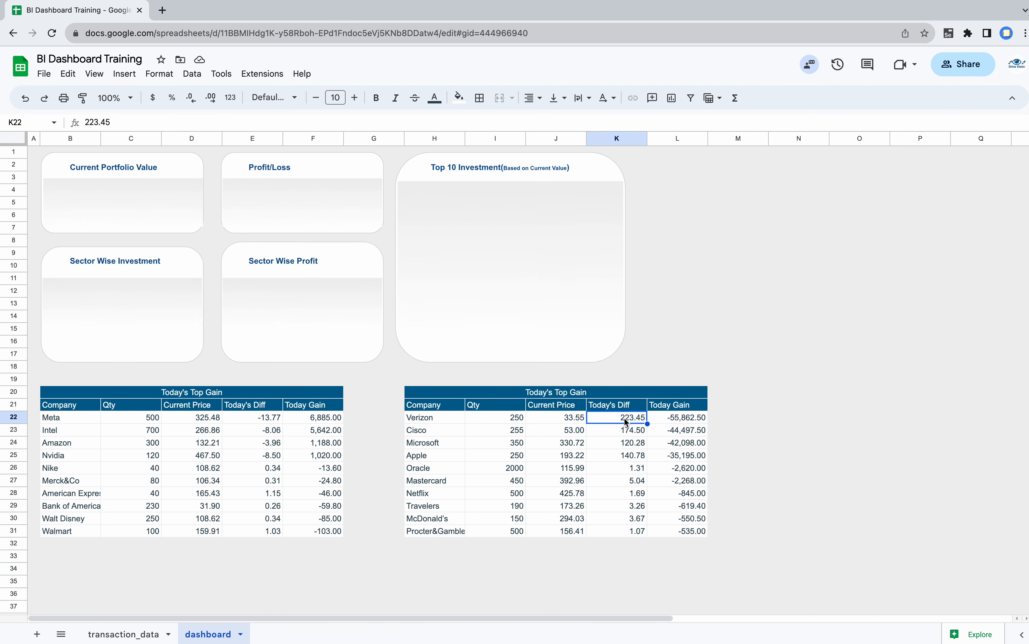
pyautogui.click(484, 470)
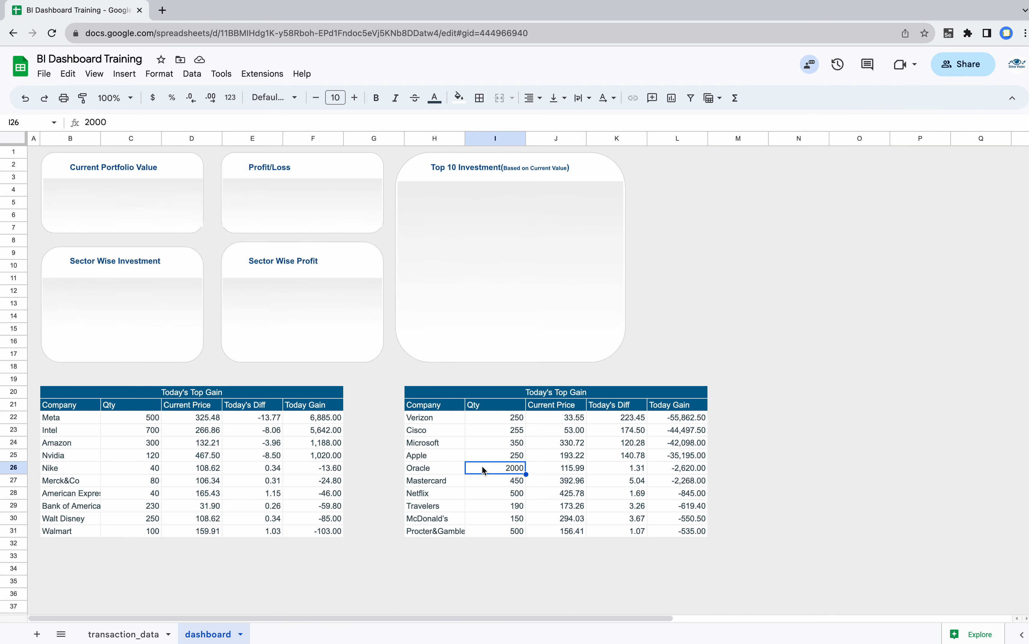
pyautogui.click(428, 406)
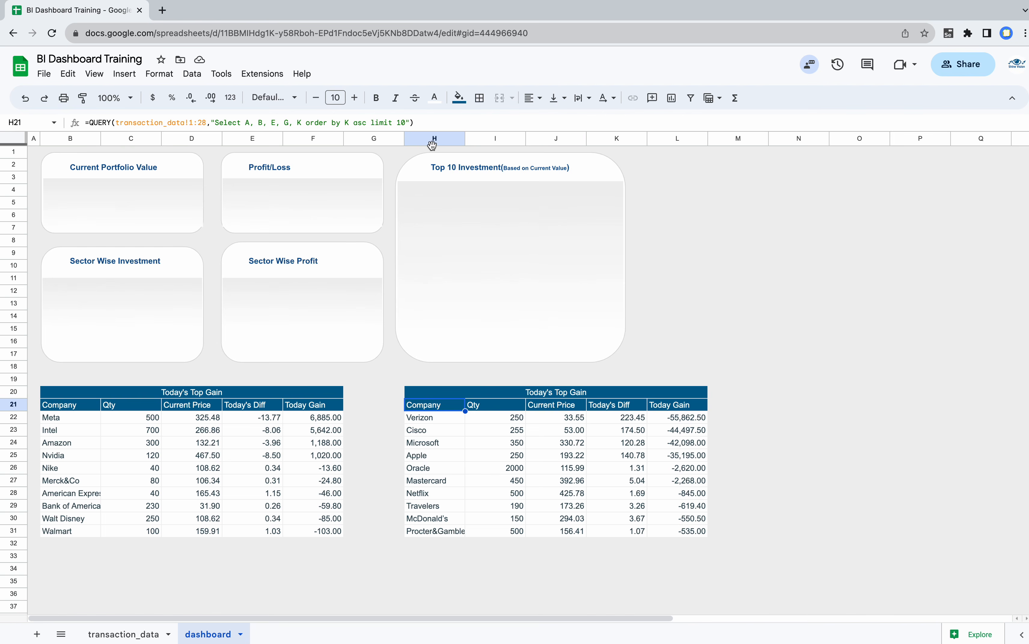
pyautogui.click(70, 406)
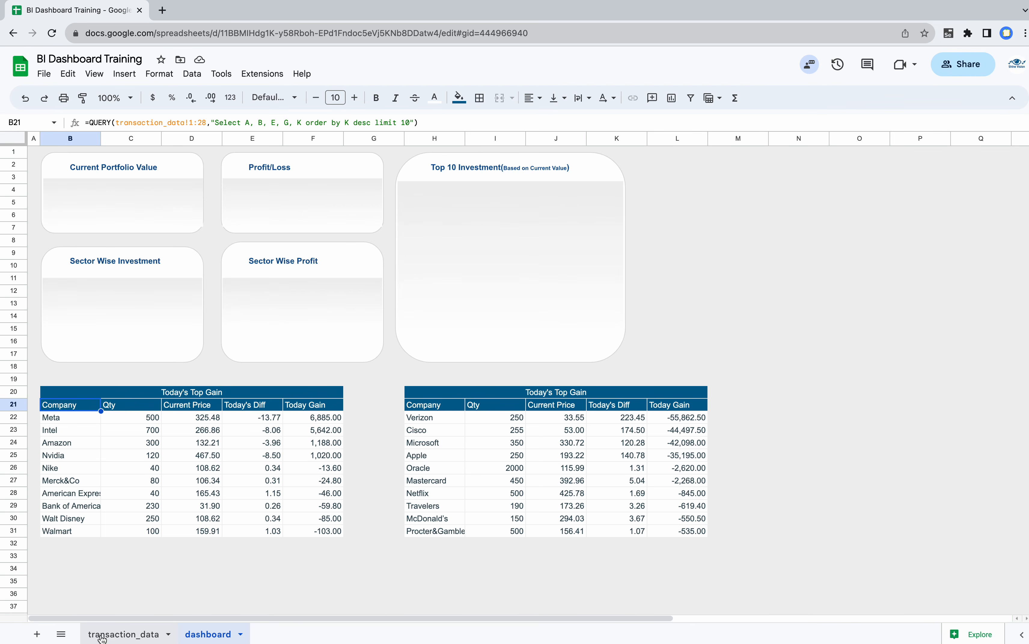
pyautogui.click(121, 634)
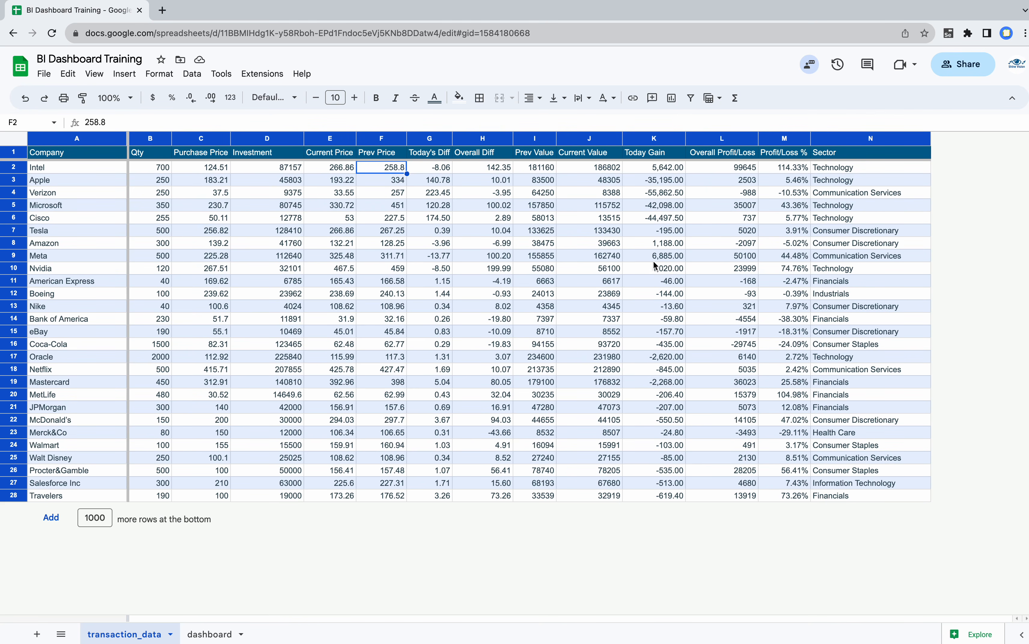
pyautogui.click(661, 234)
pyautogui.click(657, 171)
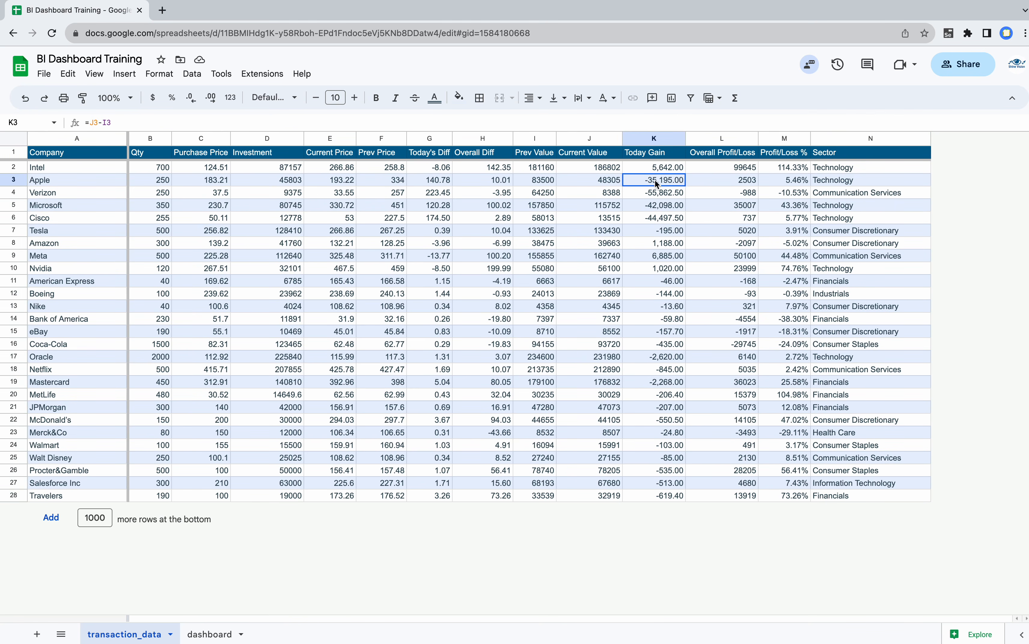
pyautogui.click(208, 634)
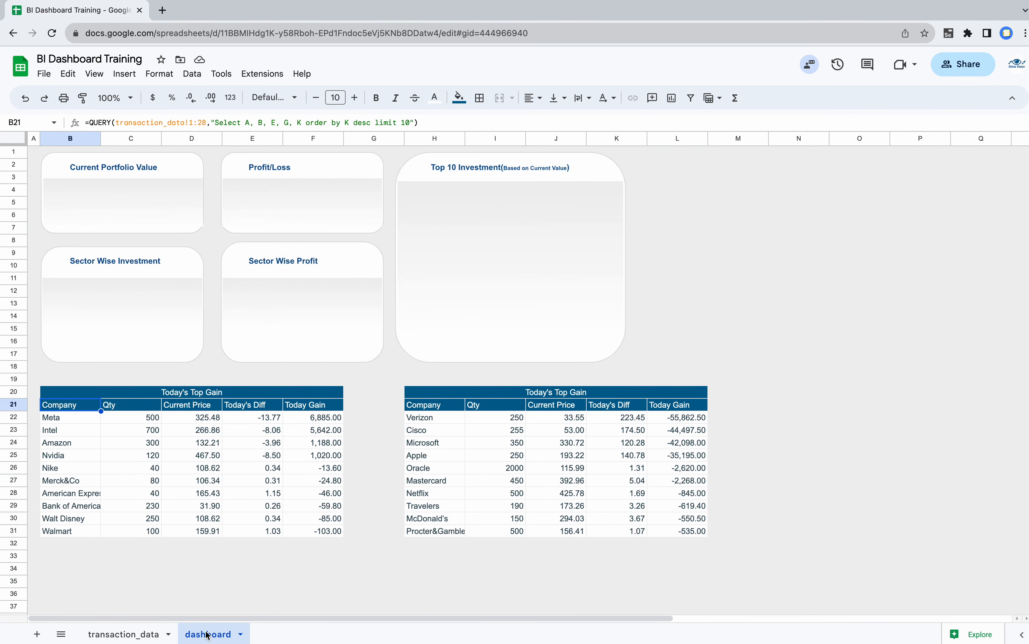
pyautogui.click(123, 635)
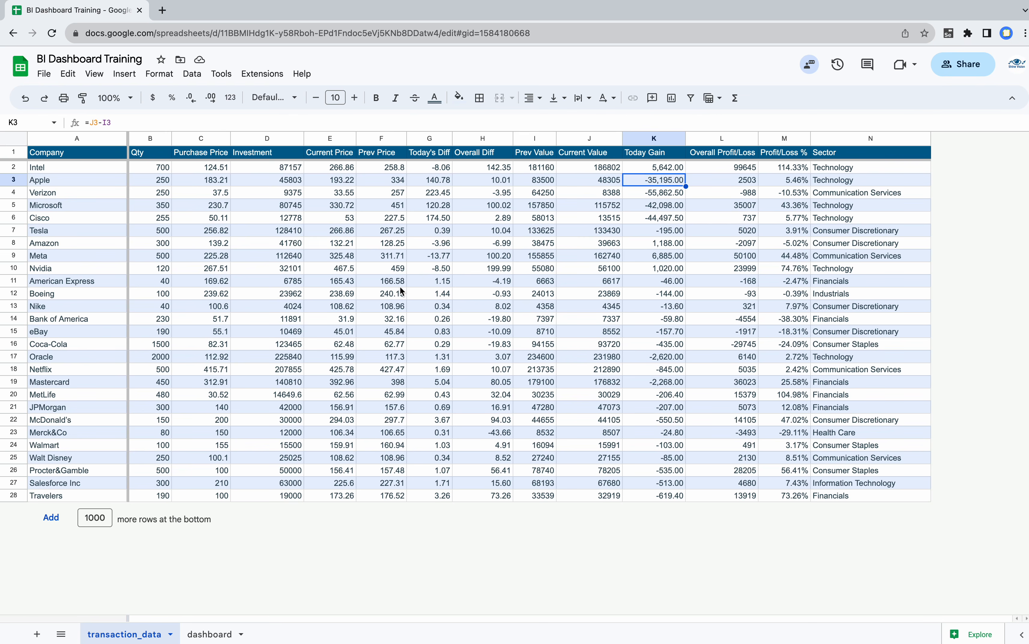
pyautogui.click(208, 634)
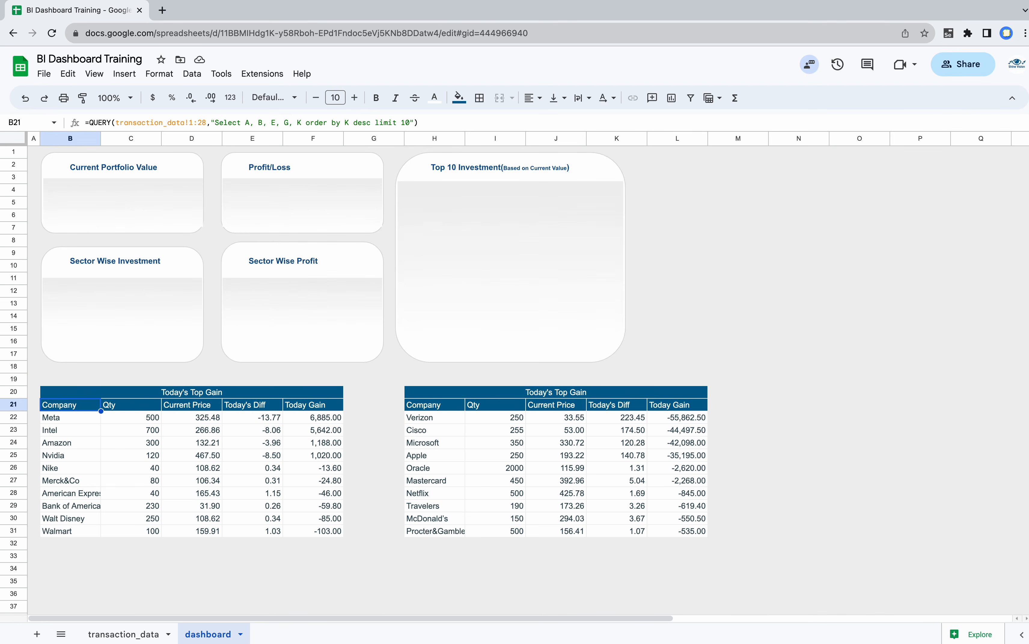
# - Start a QUERY formula in dashboard cell N3 with the full transaction_data!1:28 range as its data
pyautogui.click(740, 167)
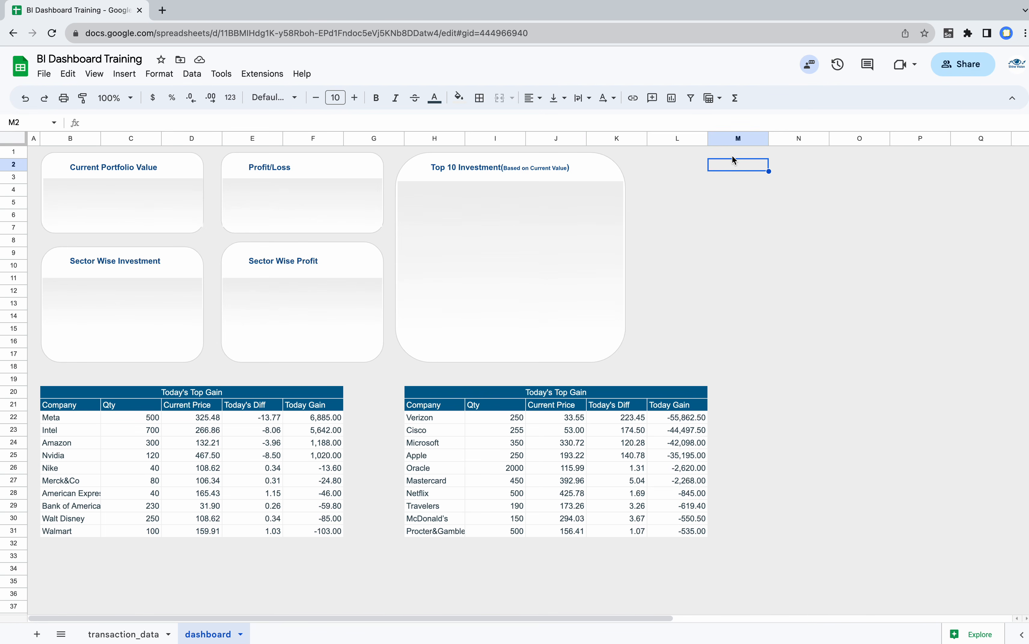
pyautogui.click(730, 181)
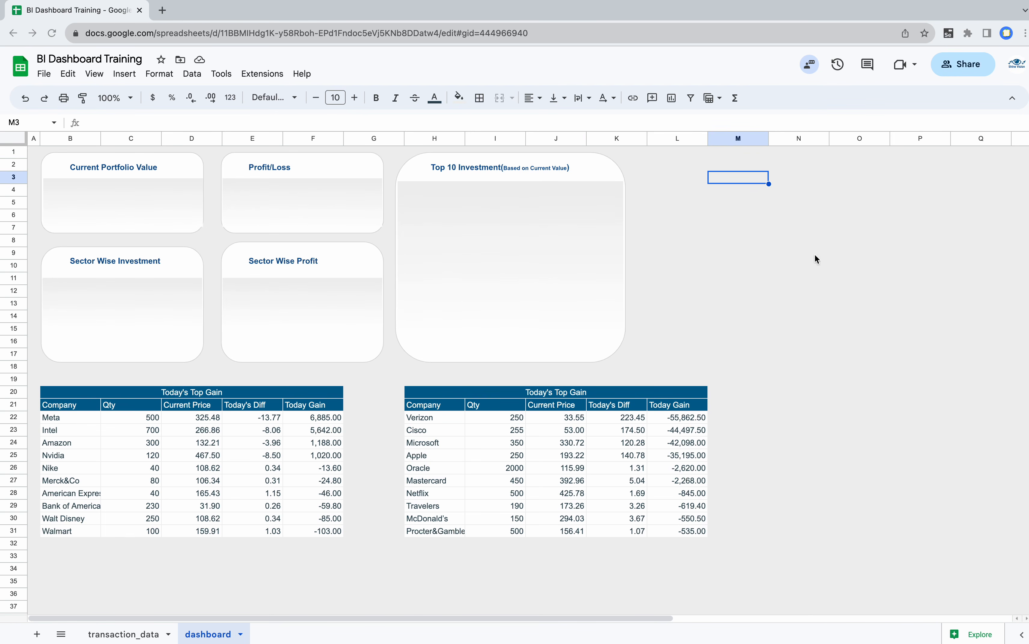
pyautogui.click(788, 178)
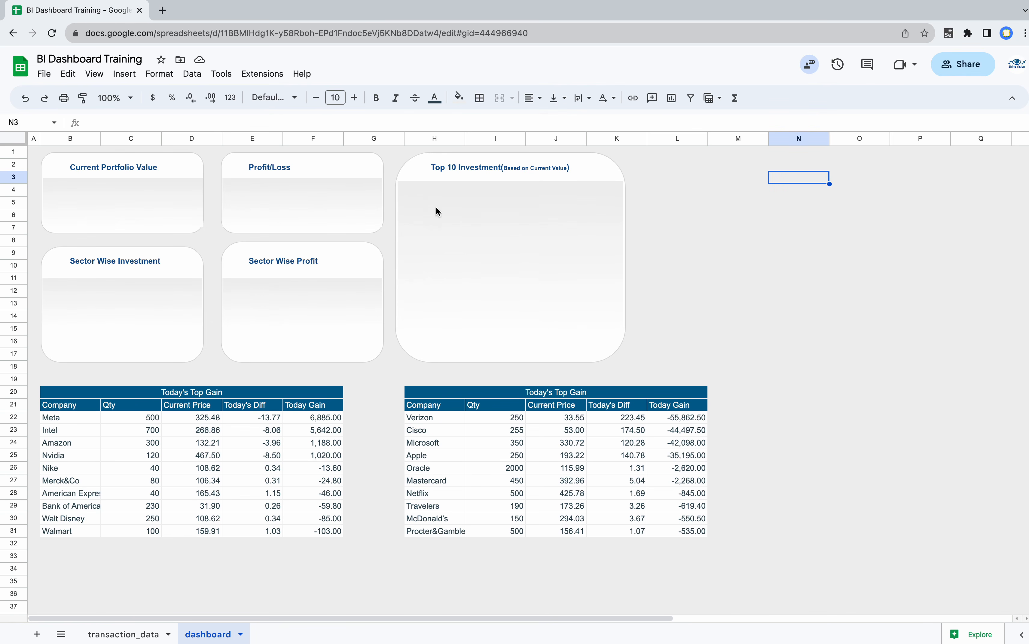
pyautogui.click(131, 123)
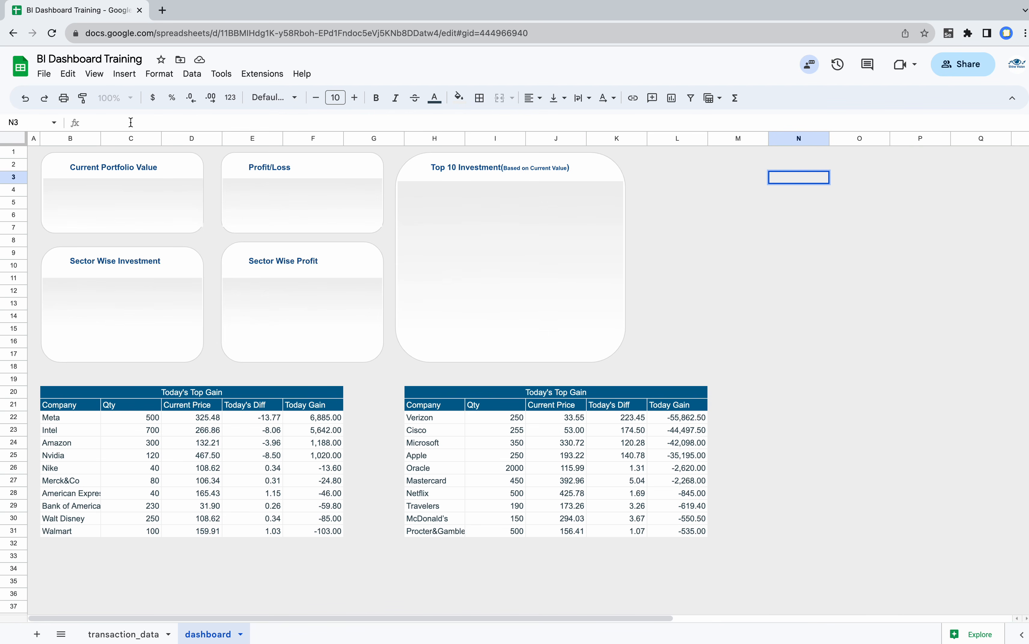
pyautogui.write('=QUERY(')
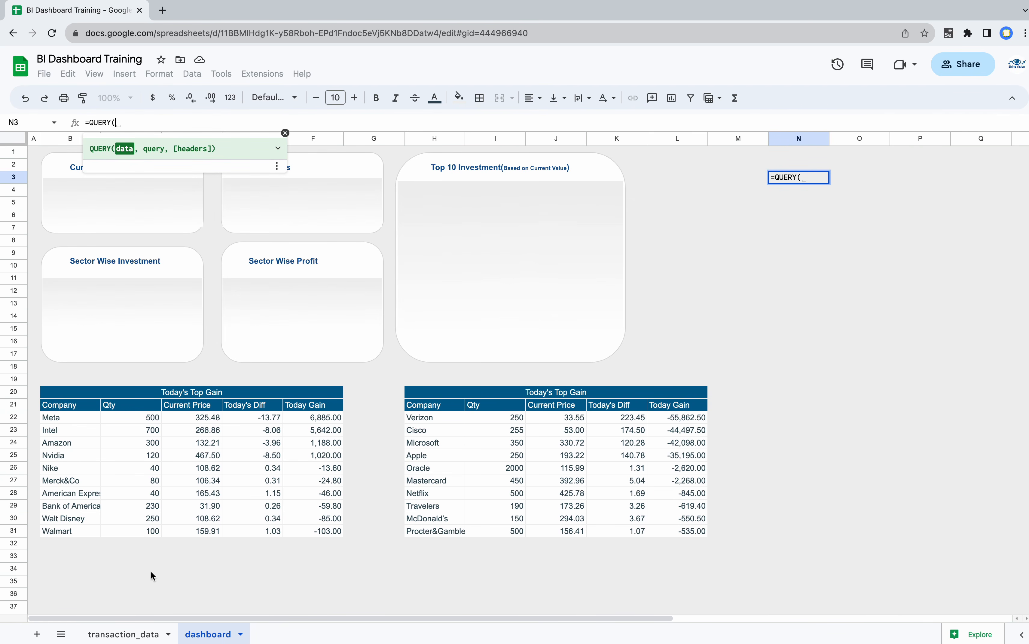
pyautogui.click(126, 634)
pyautogui.click(20, 142)
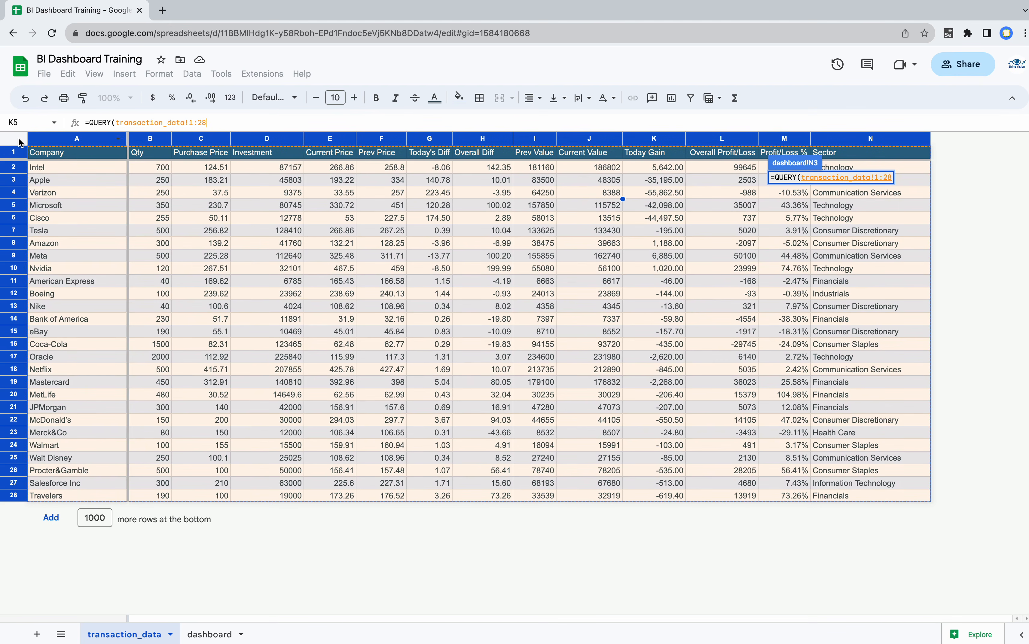
pyautogui.write(',')
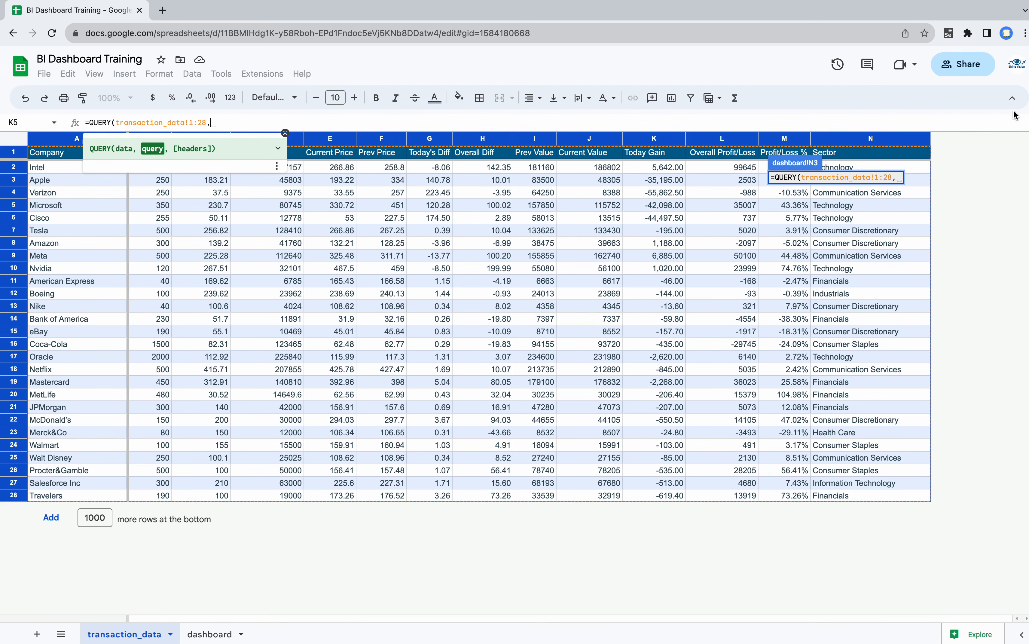
# - Complete the N3 query with "Select A, B, C, E,J, L, M order by J desc" and enter the formula
pyautogui.write('"')
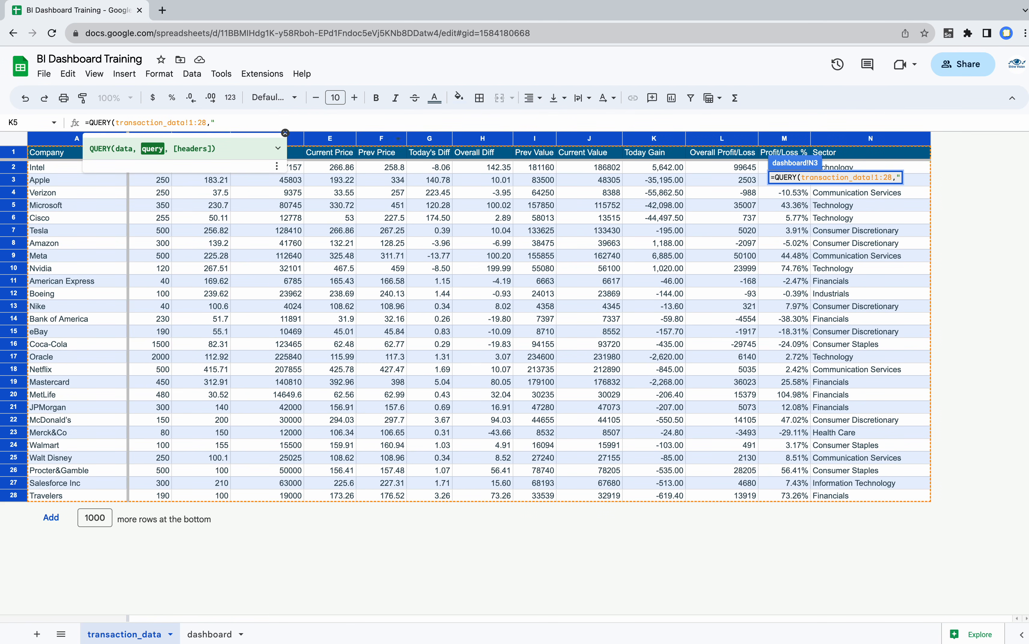
pyautogui.press('super+Tab')
pyautogui.click(215, 118)
pyautogui.write('Select A, B, ')
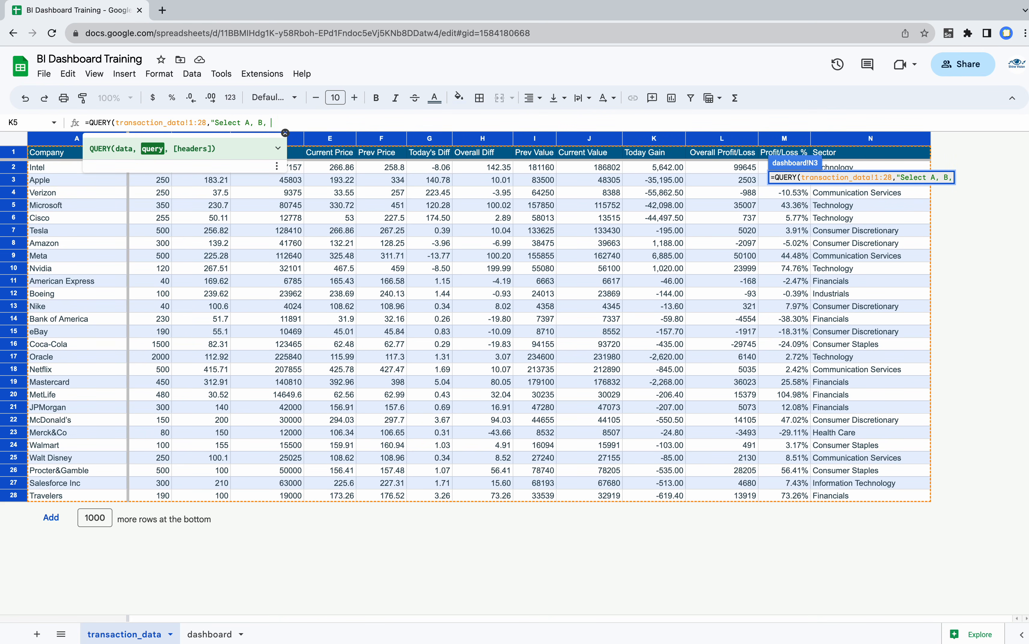
pyautogui.write('C, E,J, L,')
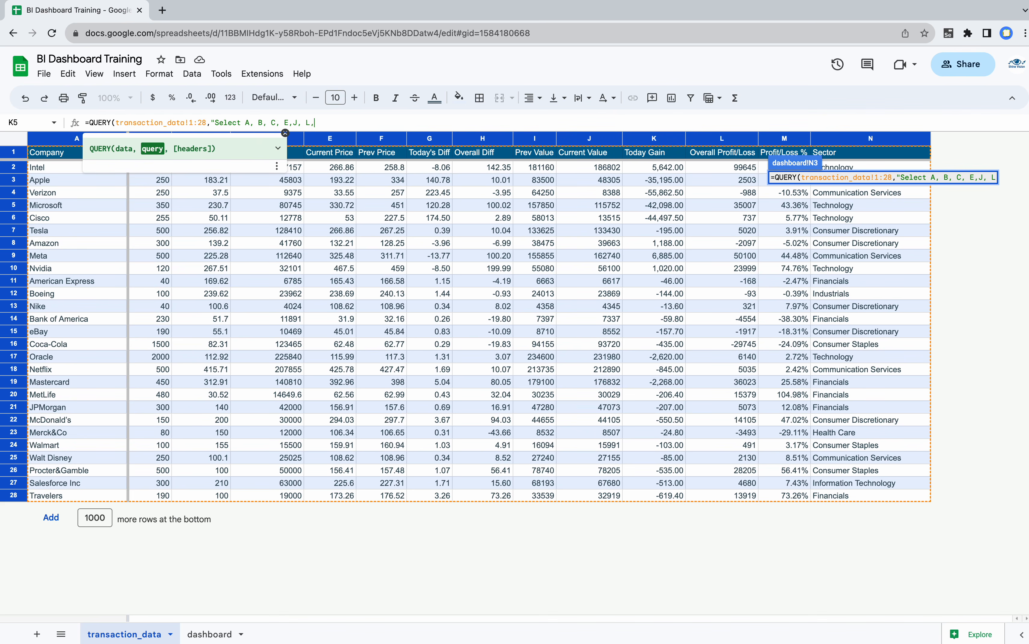
pyautogui.write(' M order by')
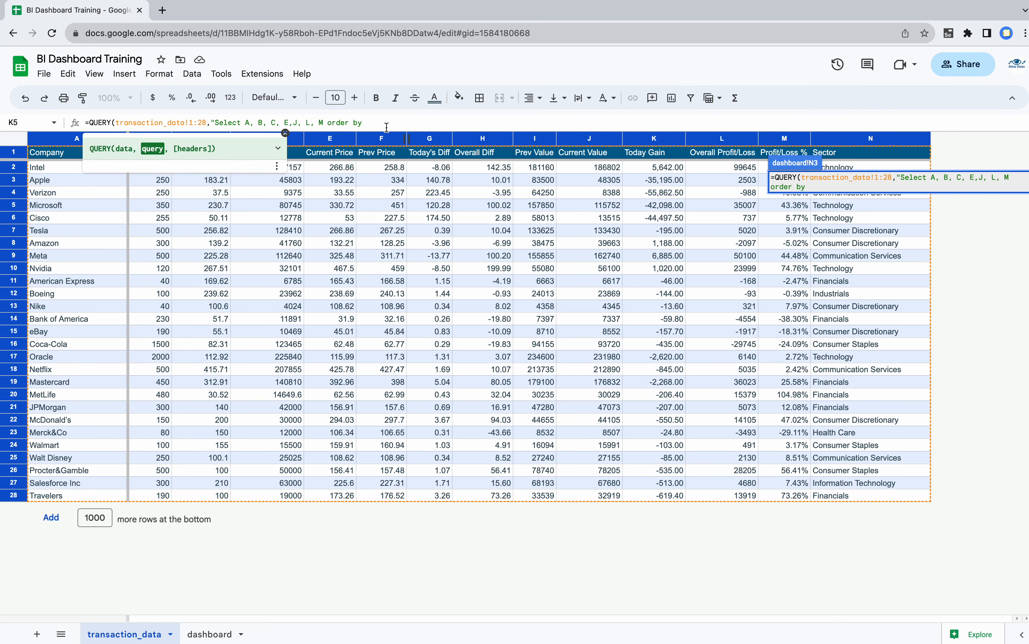
pyautogui.write('J')
pyautogui.write(' desc')
pyautogui.write(')')
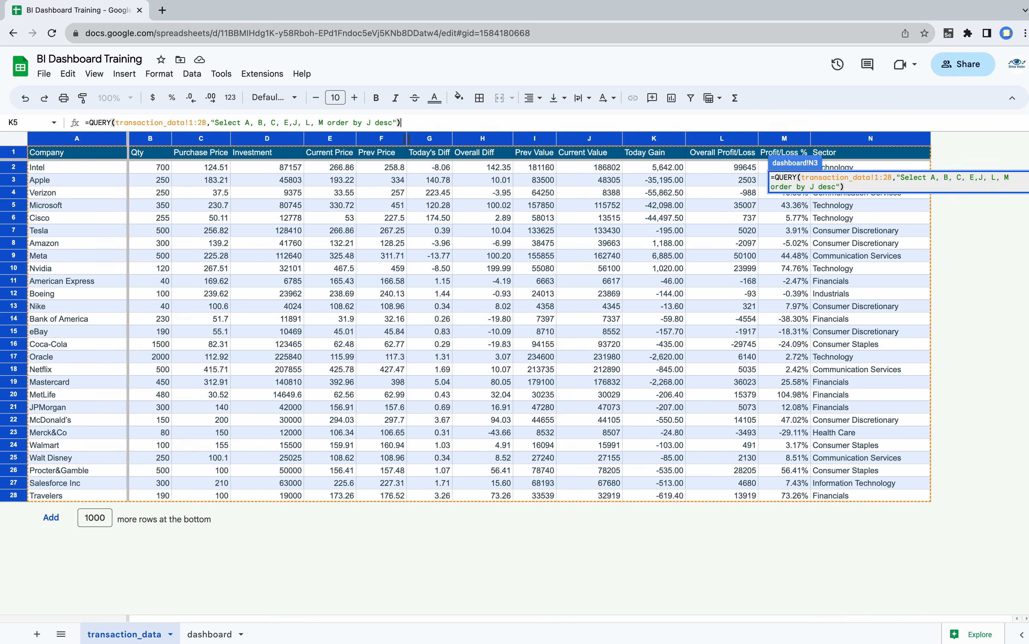
pyautogui.press('Return')
# - Merge N2:T2 above the new holdings table and give it the dark blue theme fill with white text
pyautogui.hscroll(10, 746, 278)
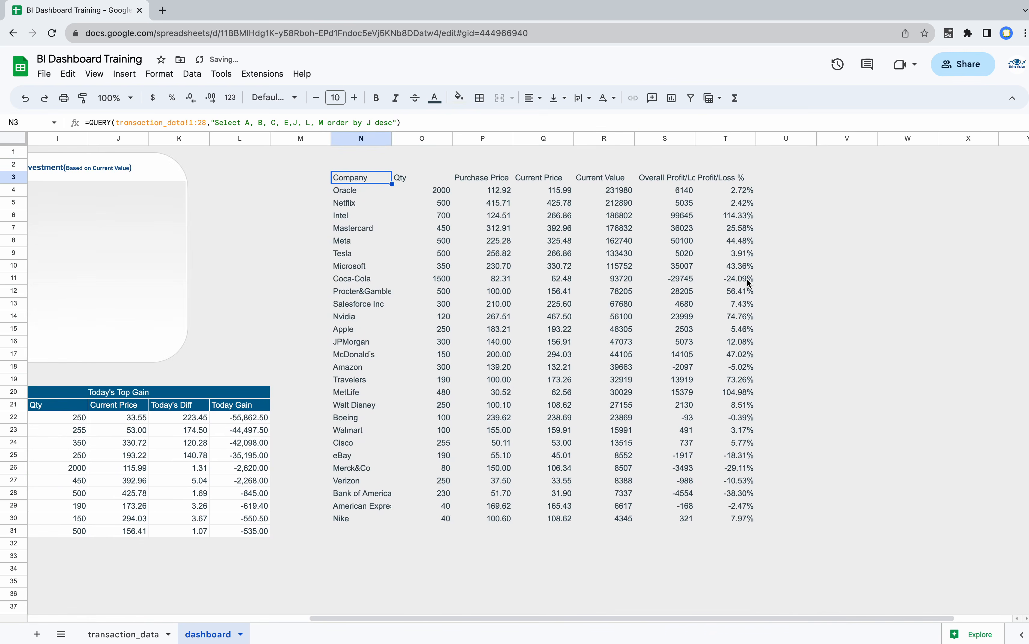
pyautogui.hscroll(-3, 747, 279)
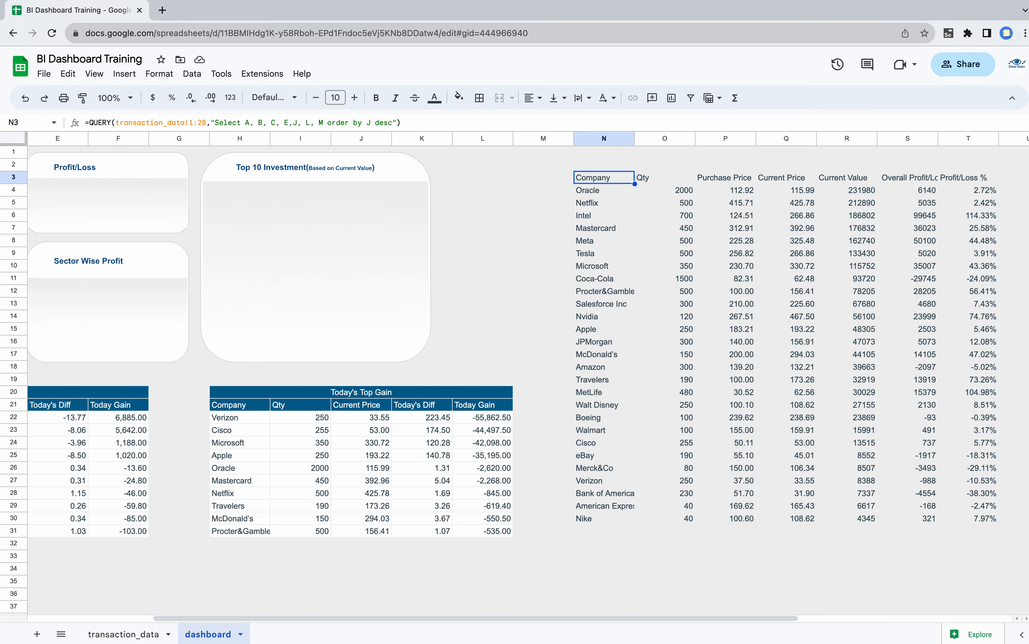
pyautogui.click(598, 166)
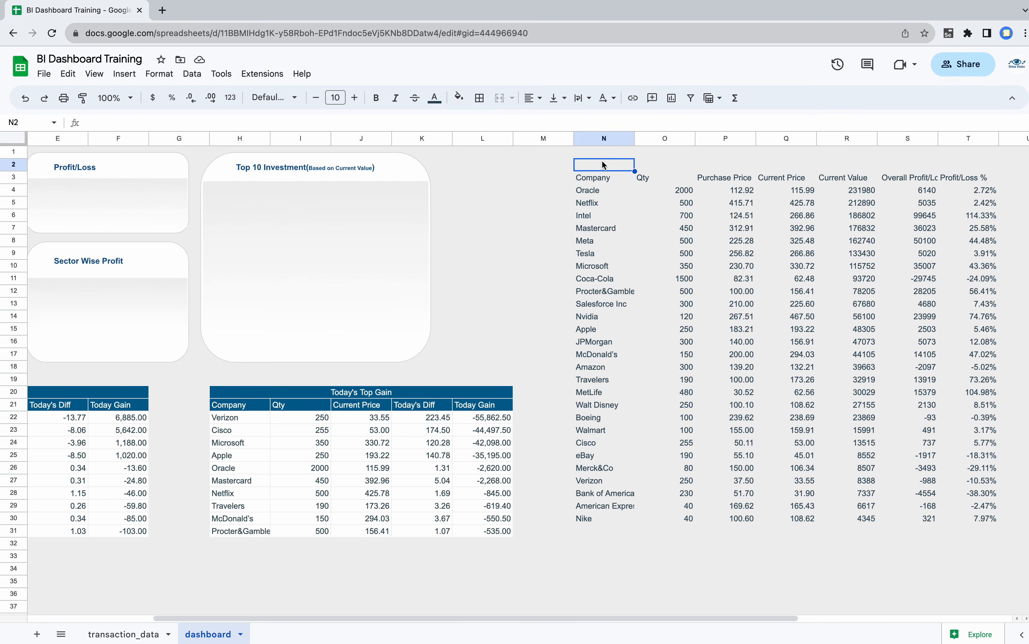
pyautogui.moveTo(600, 166); pyautogui.dragTo(963, 166)
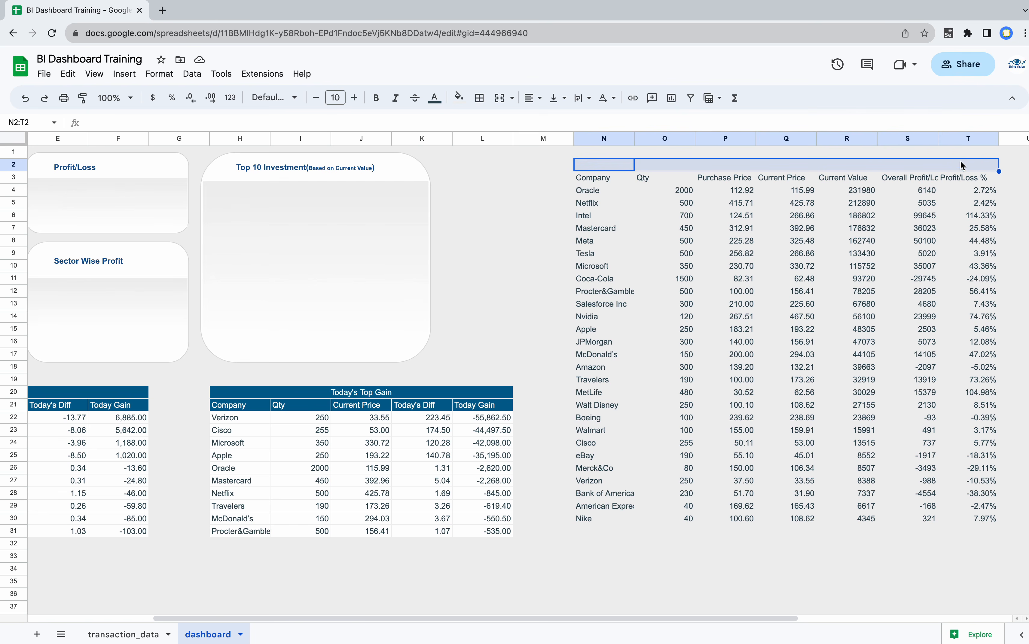
pyautogui.click(500, 98)
pyautogui.click(458, 97)
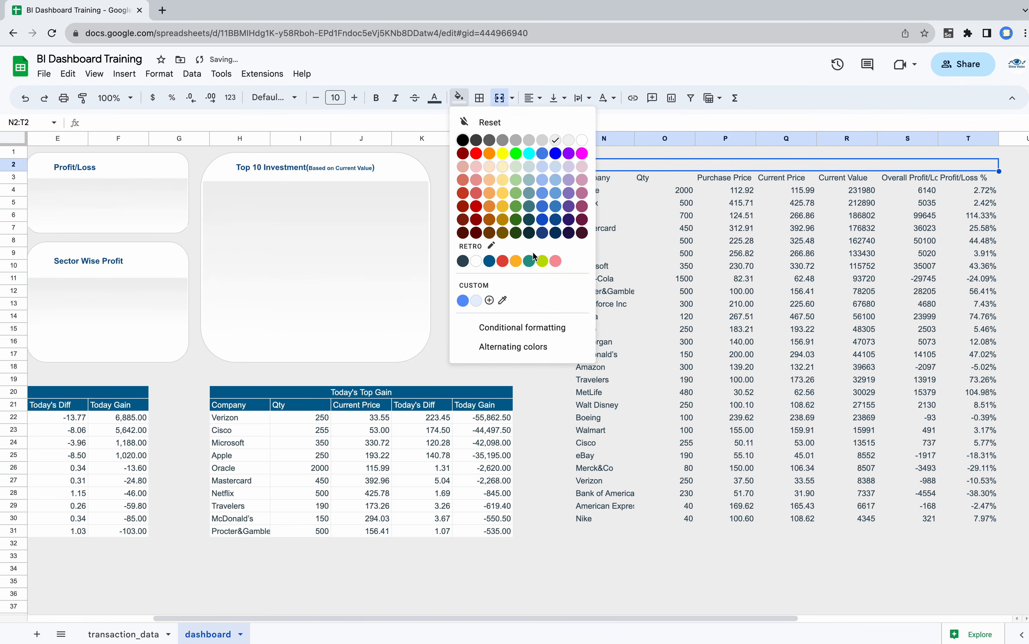
pyautogui.click(489, 261)
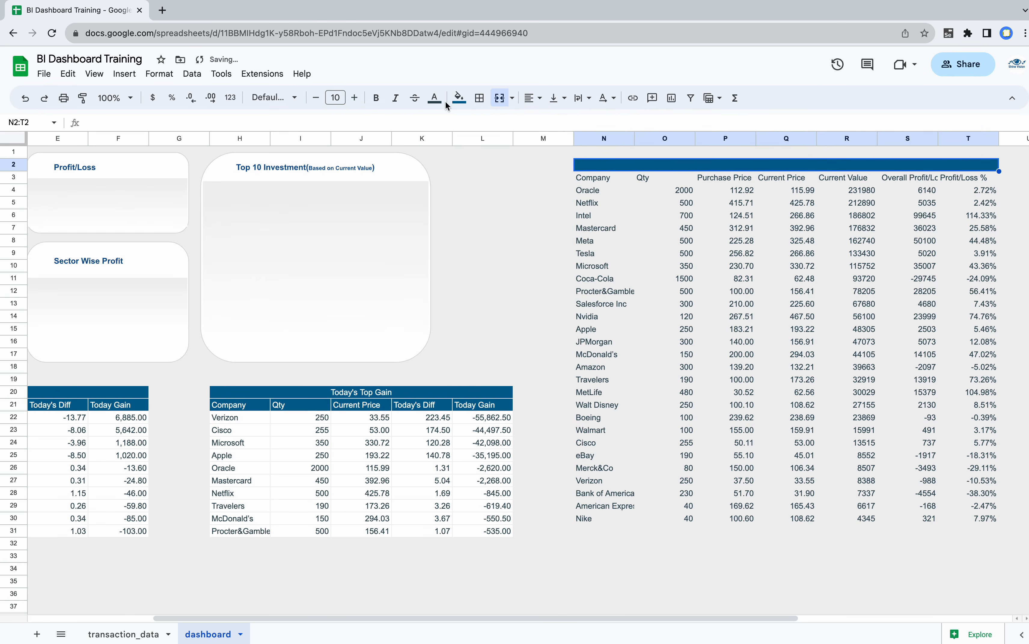
pyautogui.click(434, 99)
pyautogui.click(451, 261)
# - Title the merged N2:T2 cell "Overall Profit Distribution" and center the text
pyautogui.doubleClick(693, 163)
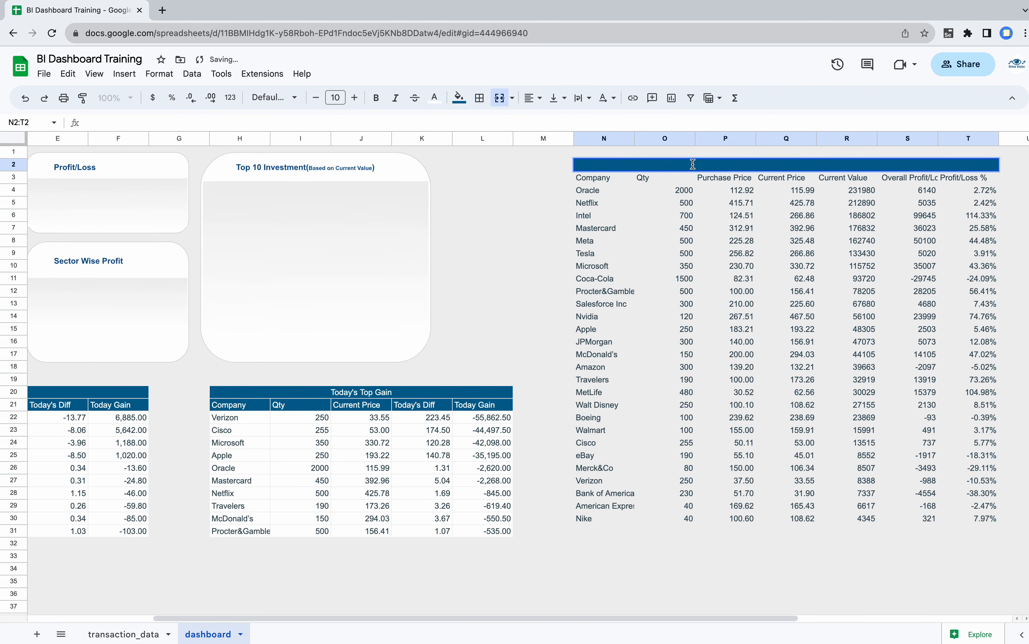
pyautogui.write('Overall Profit Di')
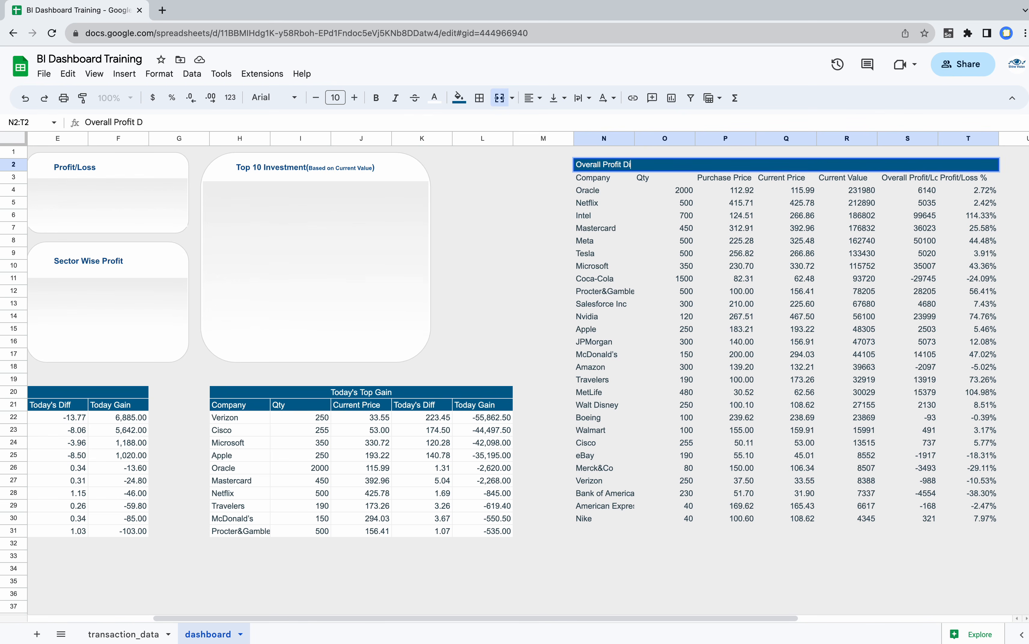
pyautogui.write('stribution')
pyautogui.click(710, 204)
pyautogui.click(641, 164)
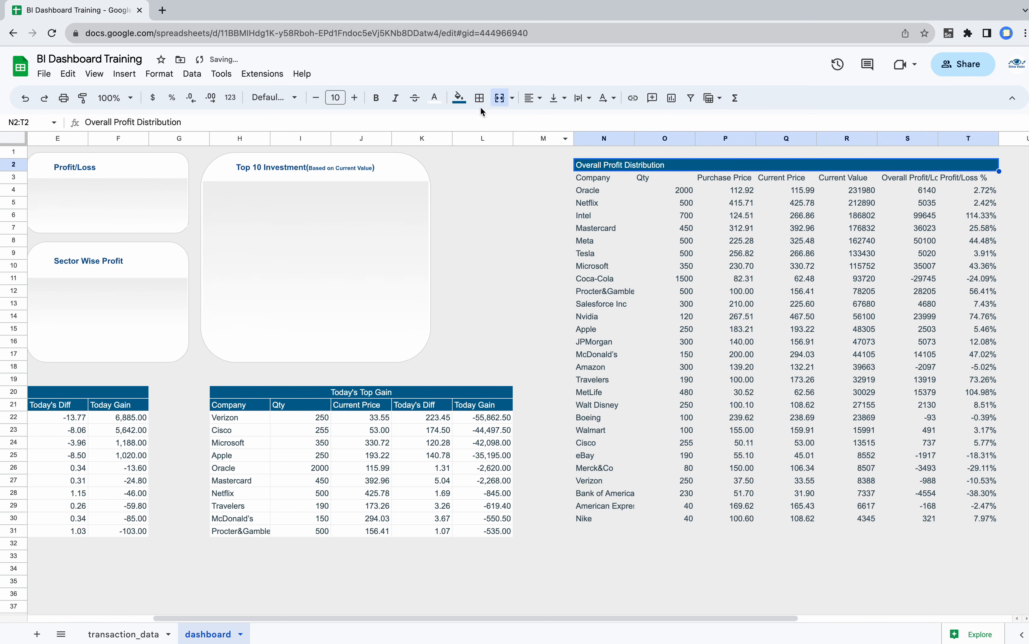
pyautogui.click(533, 98)
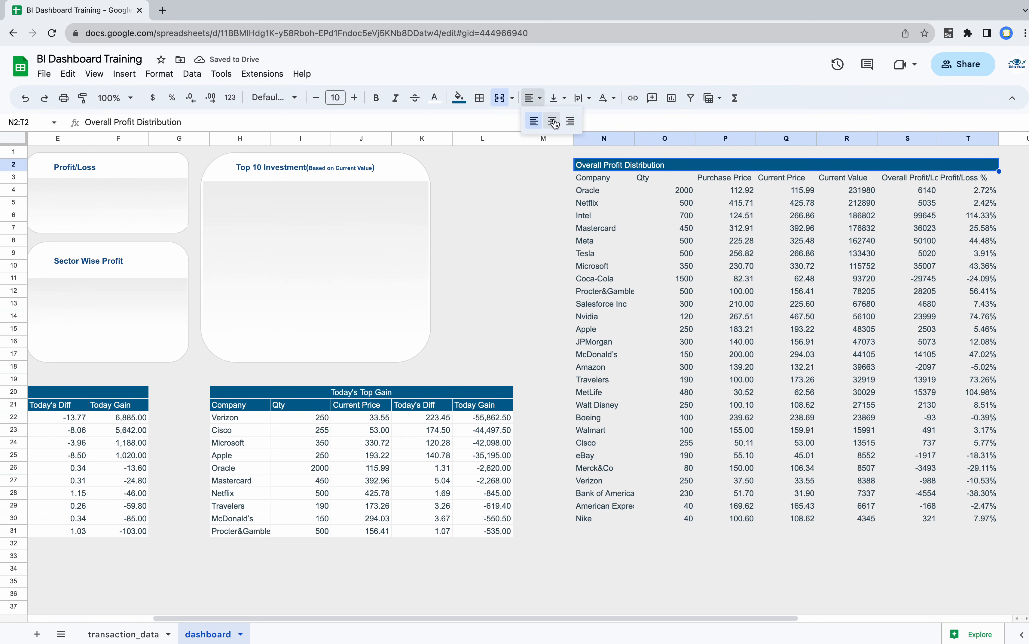
pyautogui.click(553, 122)
# - Give the Profit/Loss % header in T3 the dark blue theme fill and white text
pyautogui.click(595, 179)
pyautogui.moveTo(595, 181); pyautogui.dragTo(965, 177)
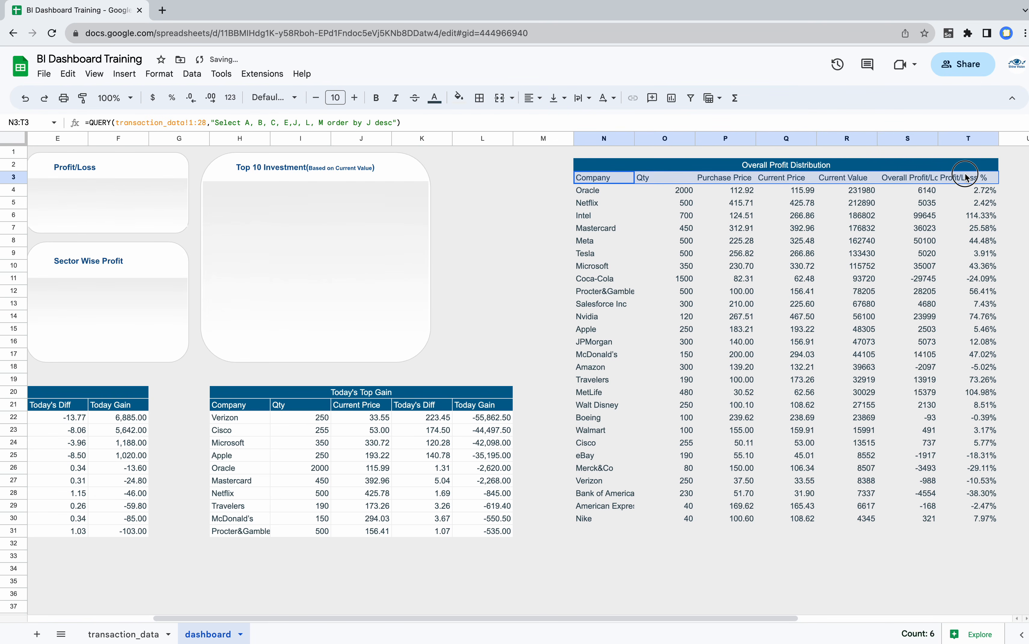
pyautogui.click(966, 177)
pyautogui.click(458, 97)
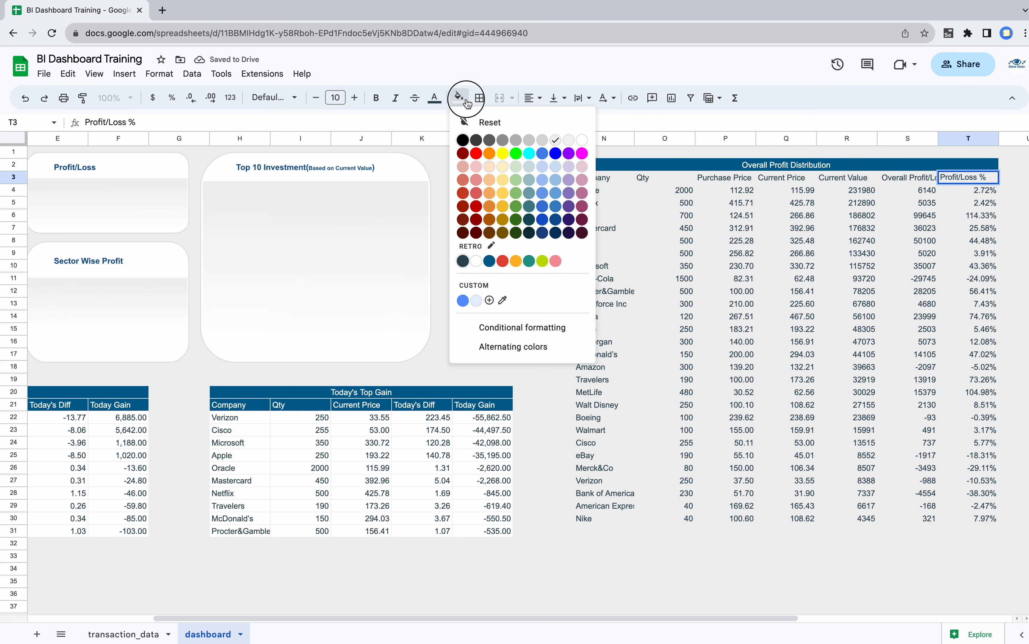
pyautogui.click(489, 260)
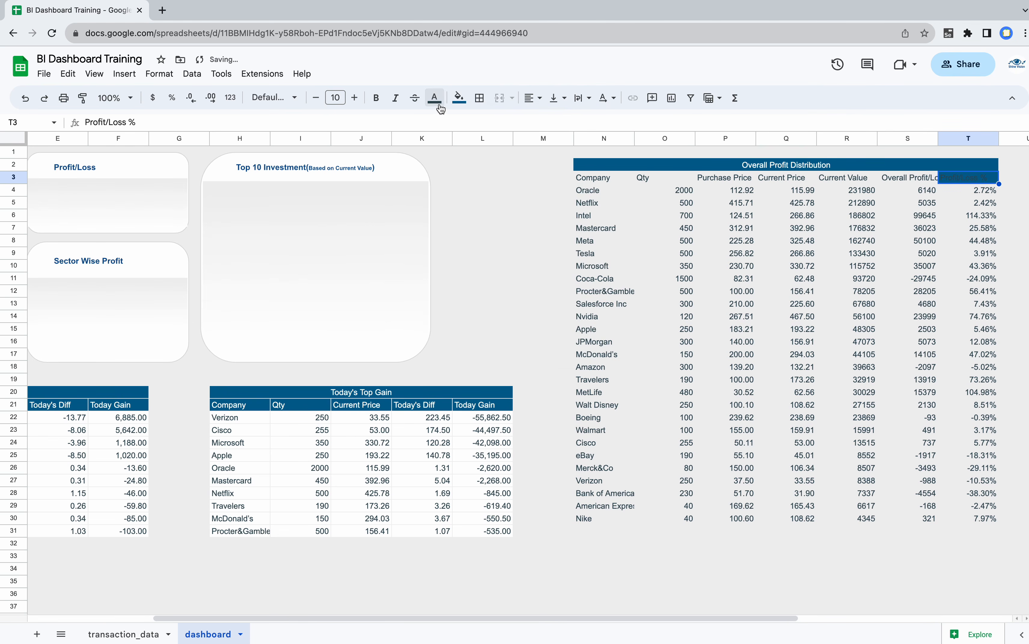
pyautogui.click(435, 98)
pyautogui.click(452, 262)
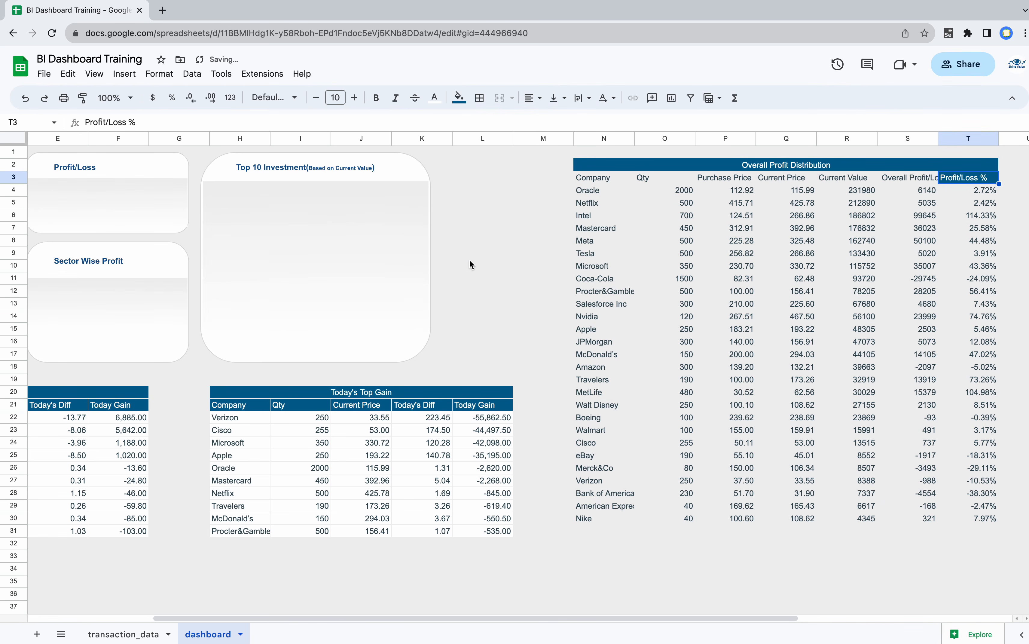
# - Copy the T3 header's formatting onto the rest of the table's header row, N3:S3
pyautogui.click(82, 97)
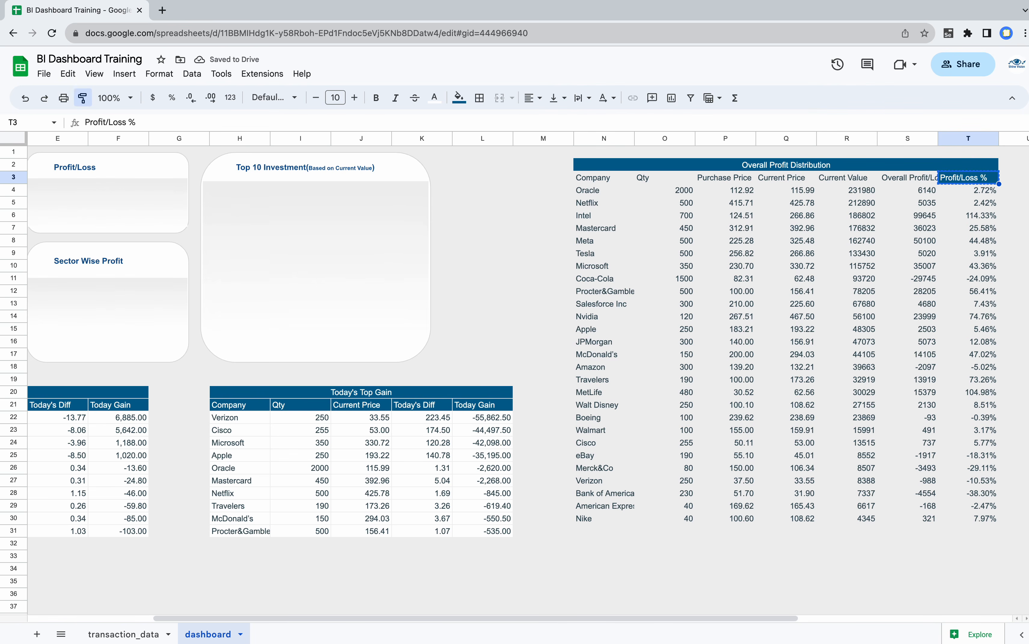
pyautogui.moveTo(935, 183)
pyautogui.mouseDown()
pyautogui.moveTo(592, 180)
pyautogui.moveTo(598, 166)
pyautogui.moveTo(915, 508)
pyautogui.mouseUp()
pyautogui.click(660, 260)
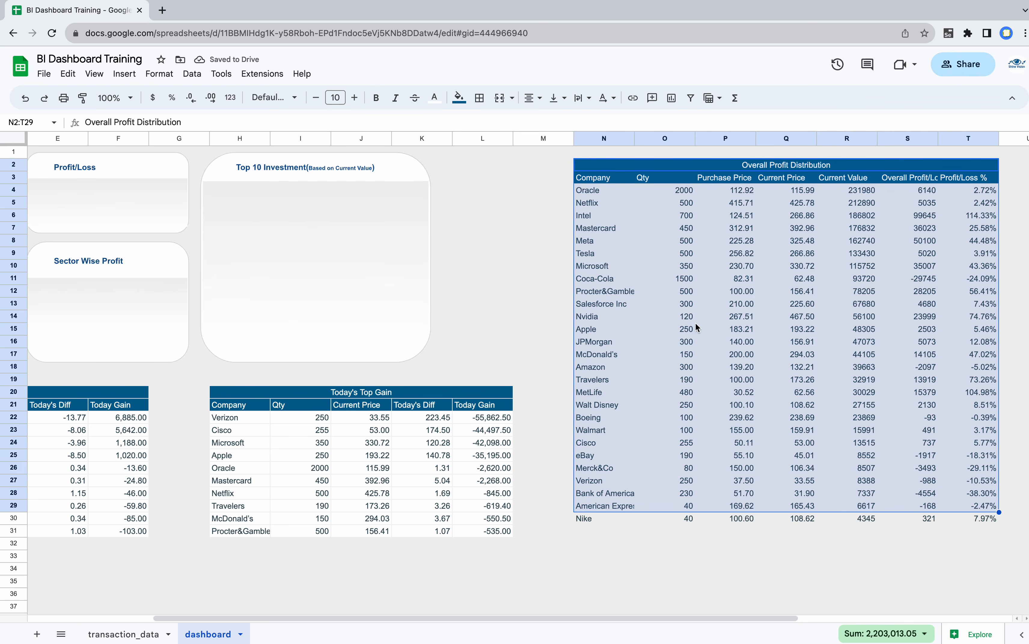
pyautogui.click(685, 317)
# - Fill the holdings data rows N4:T30 with white
pyautogui.click(586, 191)
pyautogui.moveTo(588, 192); pyautogui.dragTo(978, 518)
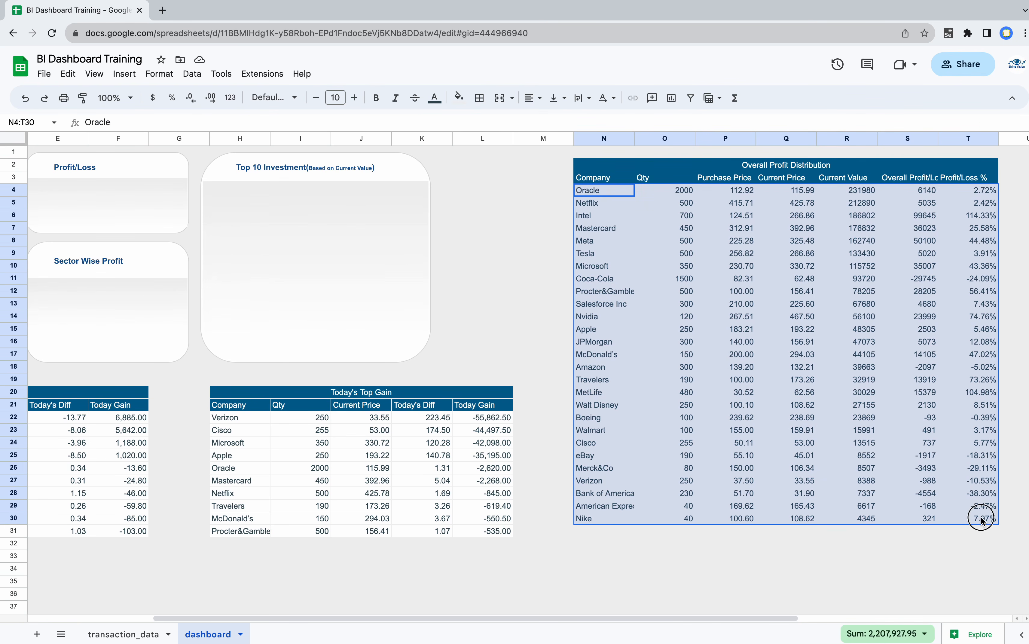
pyautogui.click(458, 97)
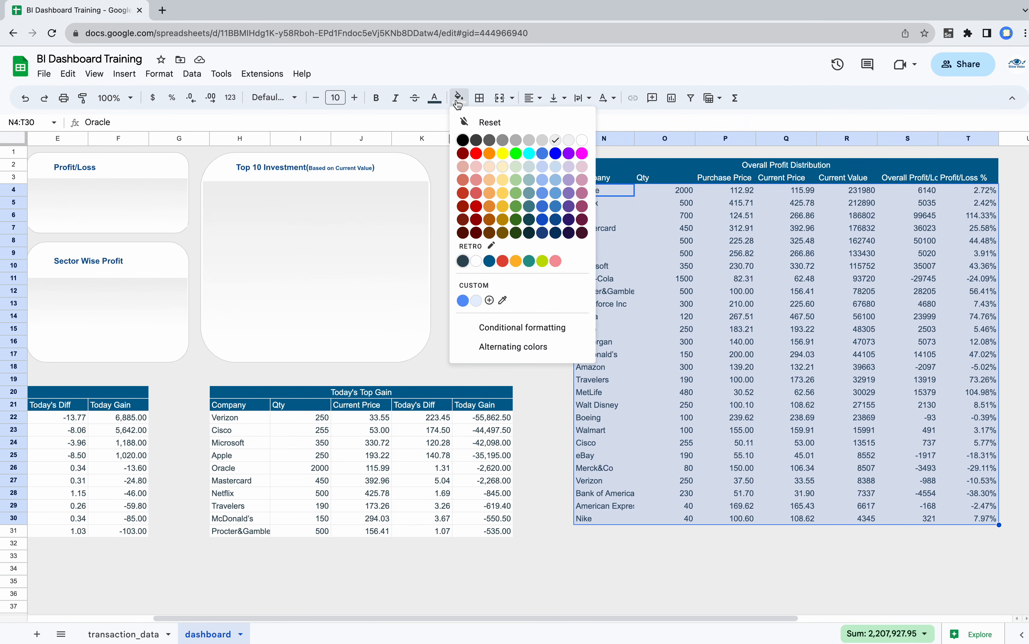
pyautogui.click(477, 262)
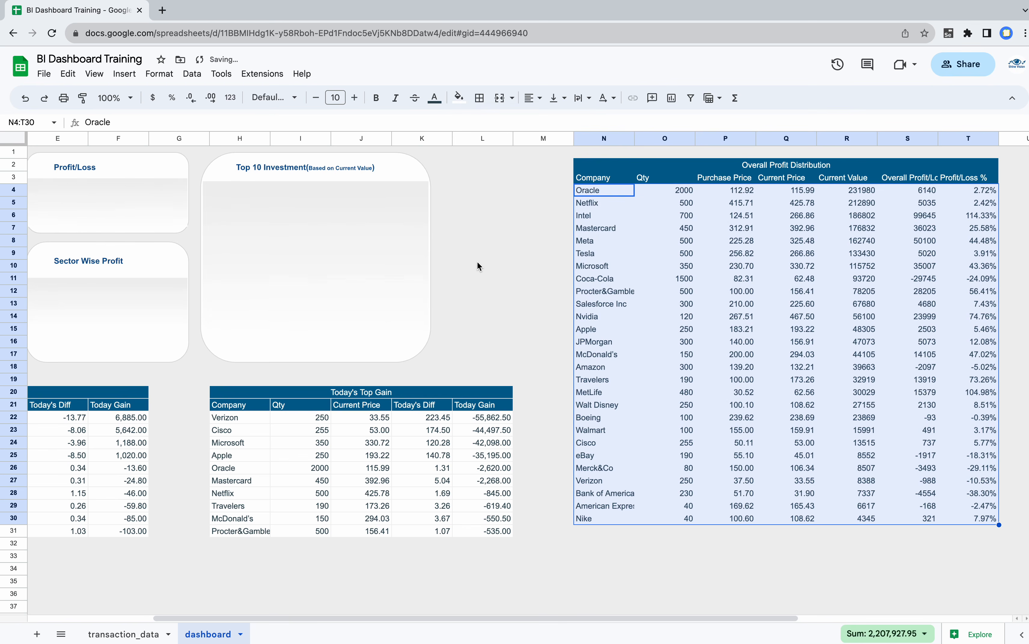
# - Apply borders around all cells in N4:T30 and set their color to light gray
pyautogui.click(486, 103)
pyautogui.click(485, 124)
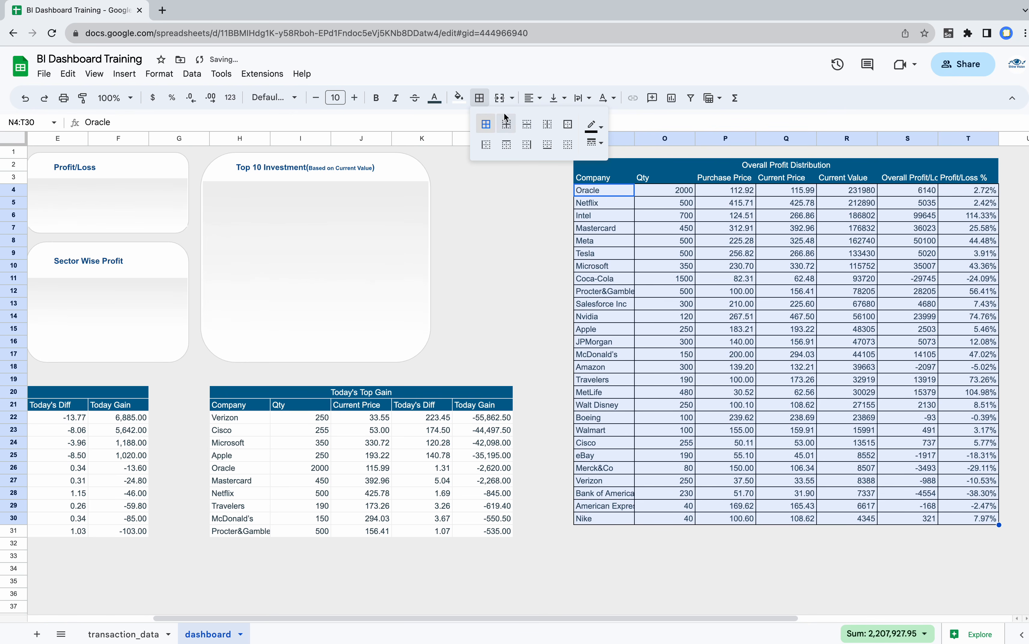
pyautogui.click(595, 126)
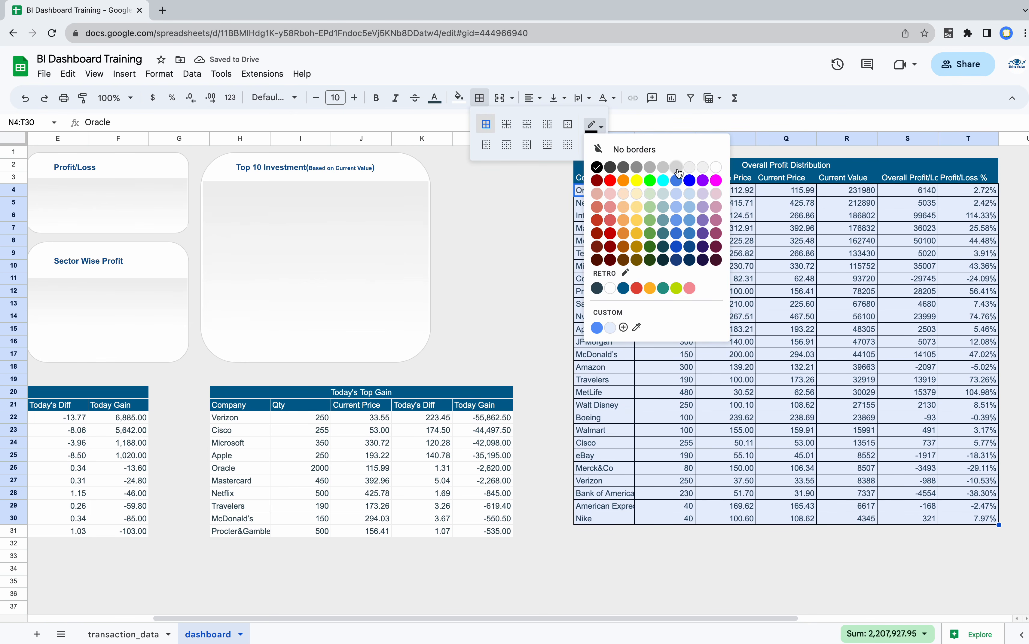
pyautogui.click(689, 167)
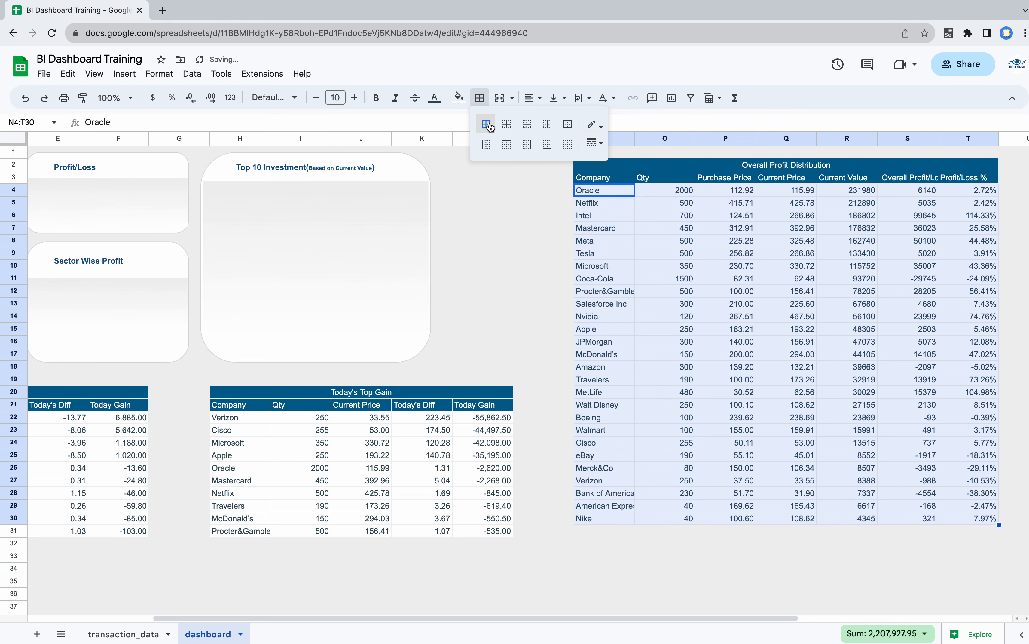
pyautogui.click(594, 125)
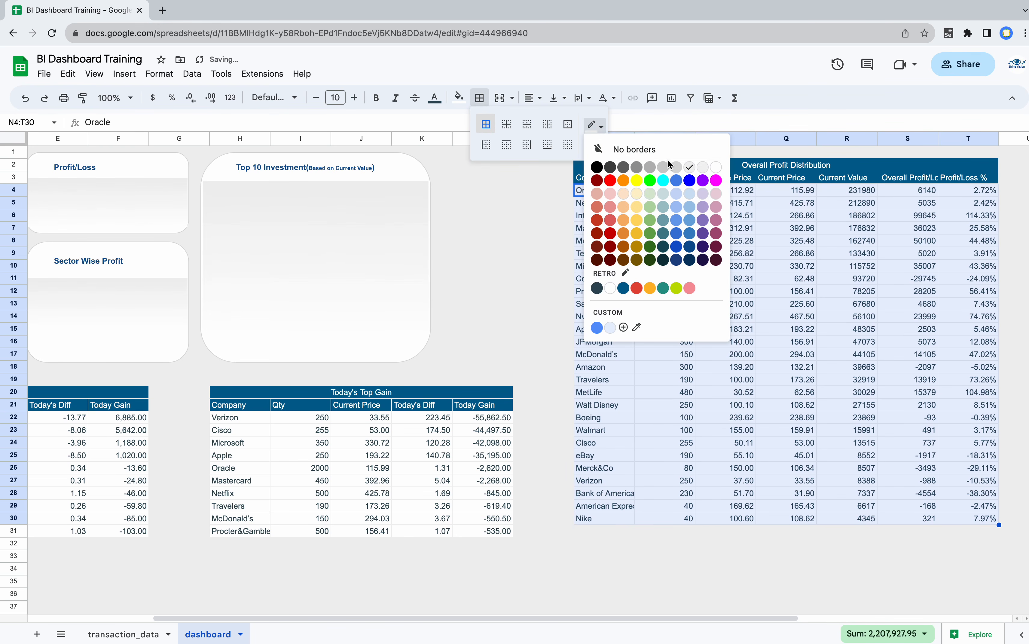
pyautogui.click(676, 168)
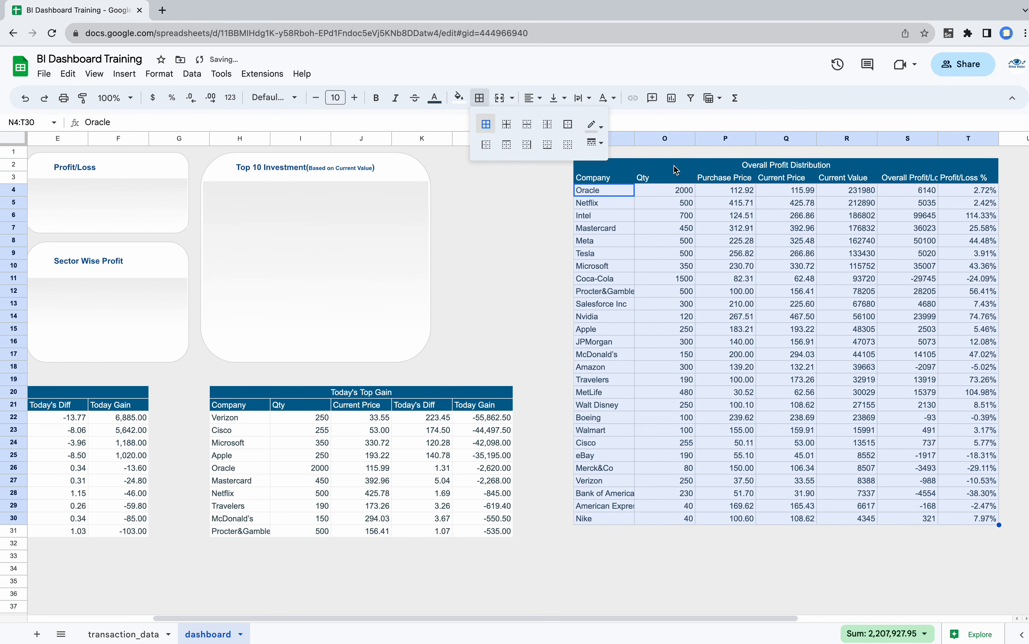
pyautogui.click(686, 564)
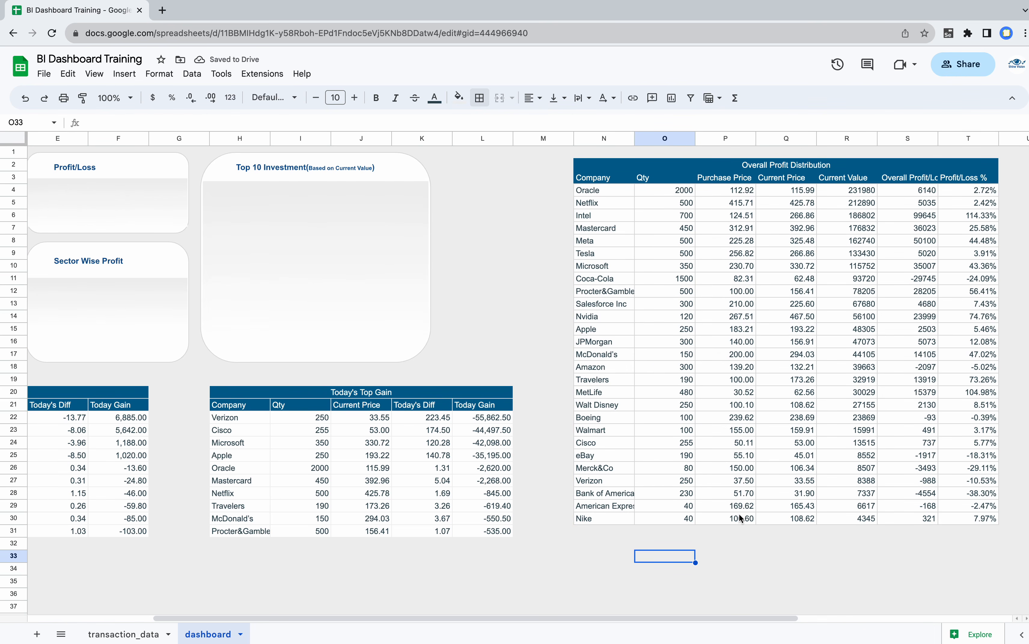
# - Open the custom number formats for the first Profit/Loss % value in T4 and browse the preset format codes
pyautogui.hscroll(-2, 742, 358)
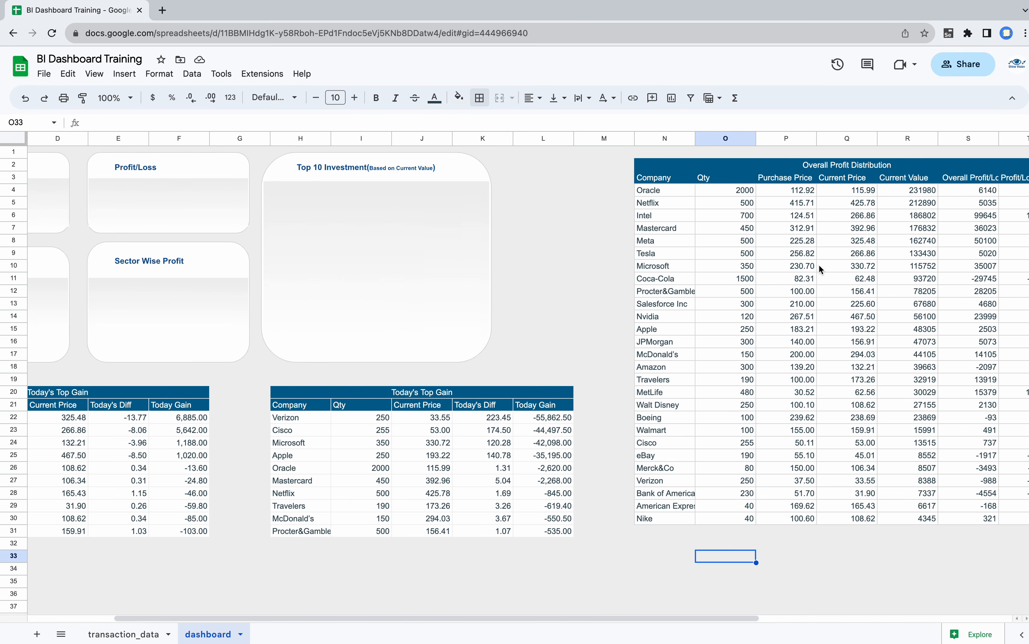
pyautogui.hscroll(5, 818, 265)
pyautogui.click(739, 190)
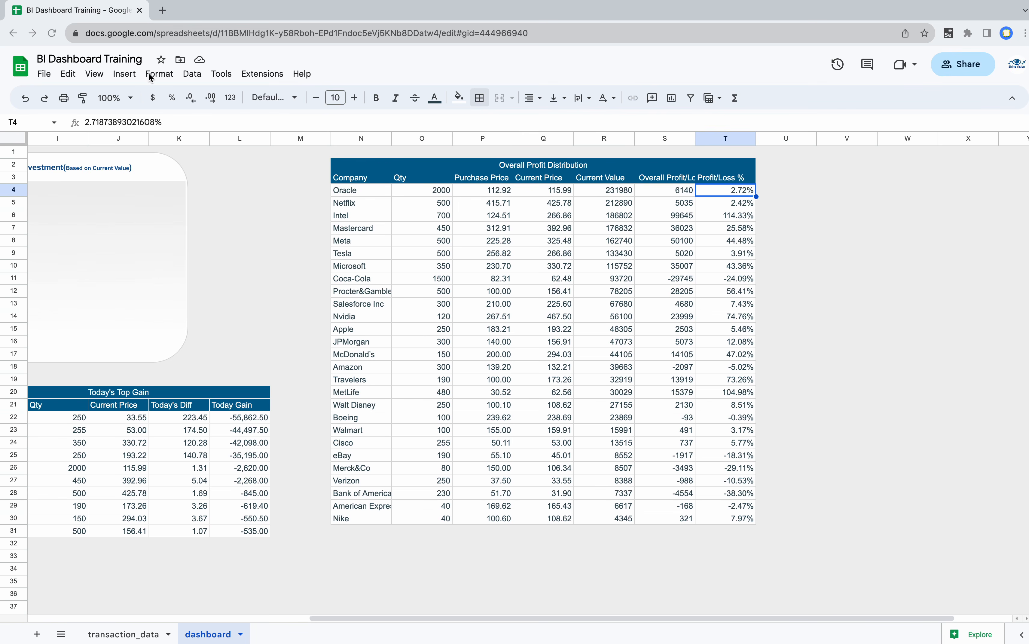
pyautogui.click(159, 74)
pyautogui.moveTo(249, 126)
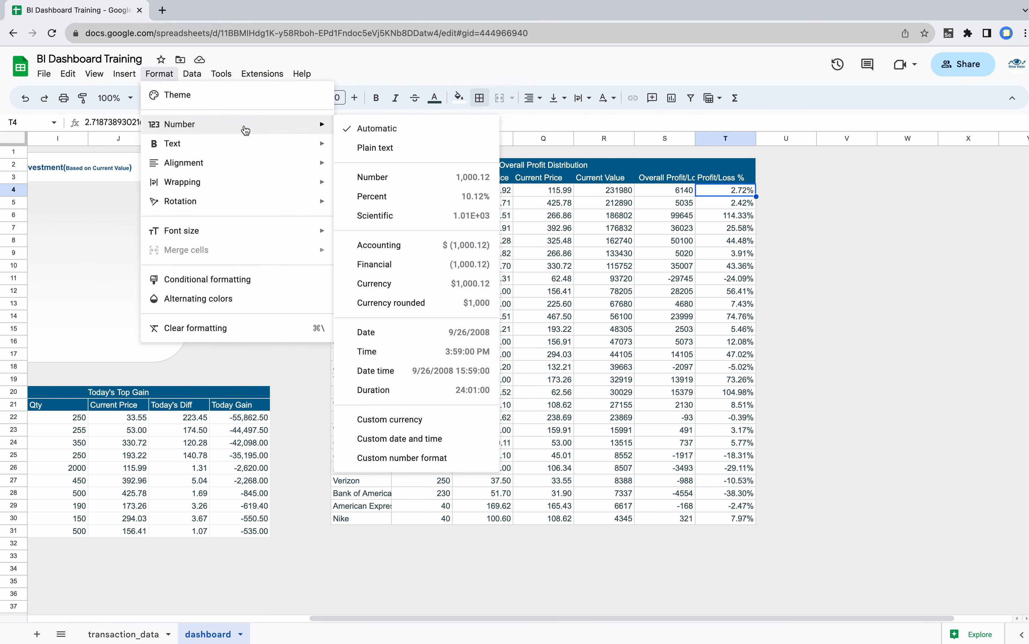
pyautogui.click(402, 459)
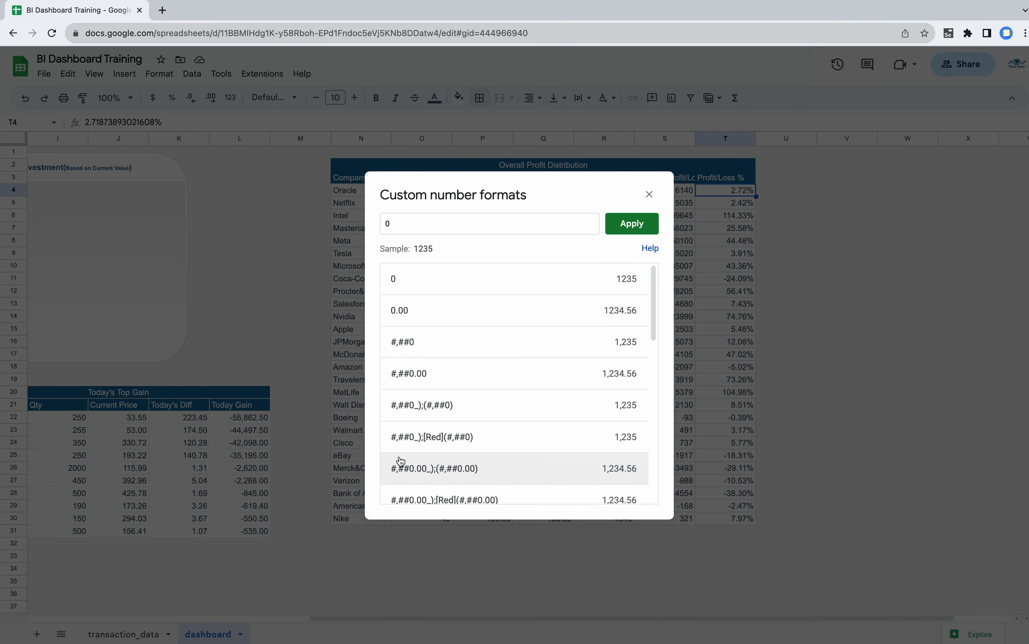
pyautogui.moveTo(471, 191); pyautogui.dragTo(353, 192)
pyautogui.scroll(-10, 351, 430)
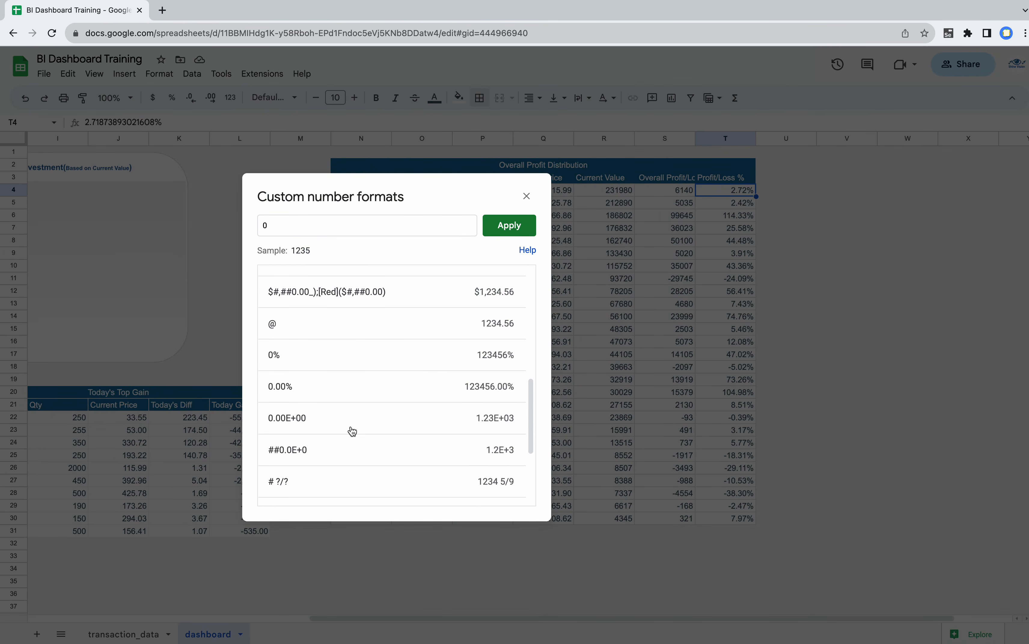
pyautogui.scroll(10, 353, 431)
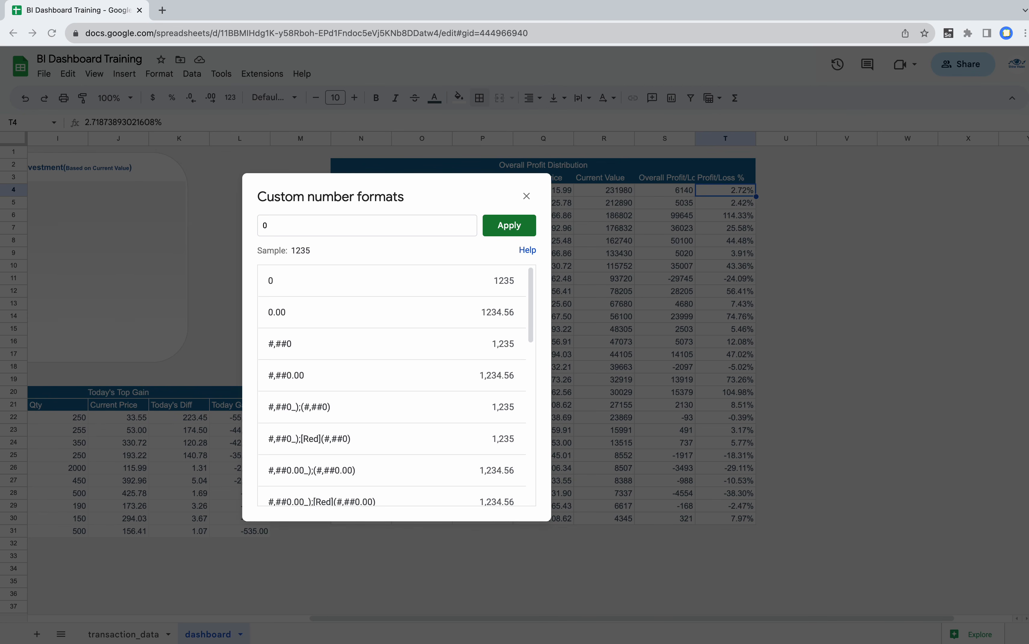
# - Replace T4's format code with a green positive-value section, [color50] < 0%;
pyautogui.click(267, 225)
pyautogui.press('BackSpace')
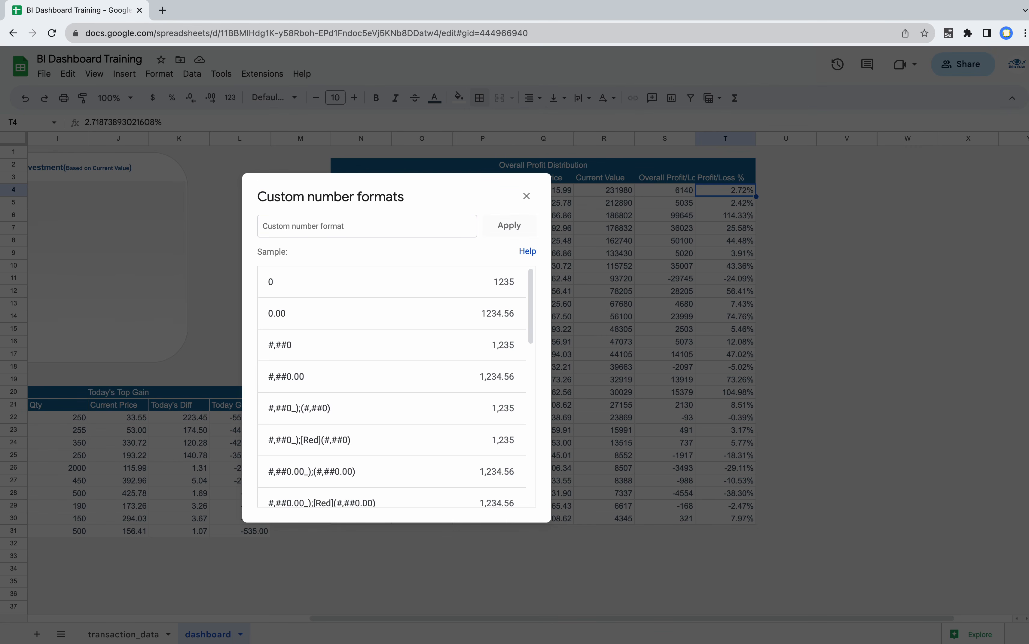
pyautogui.write('[color')
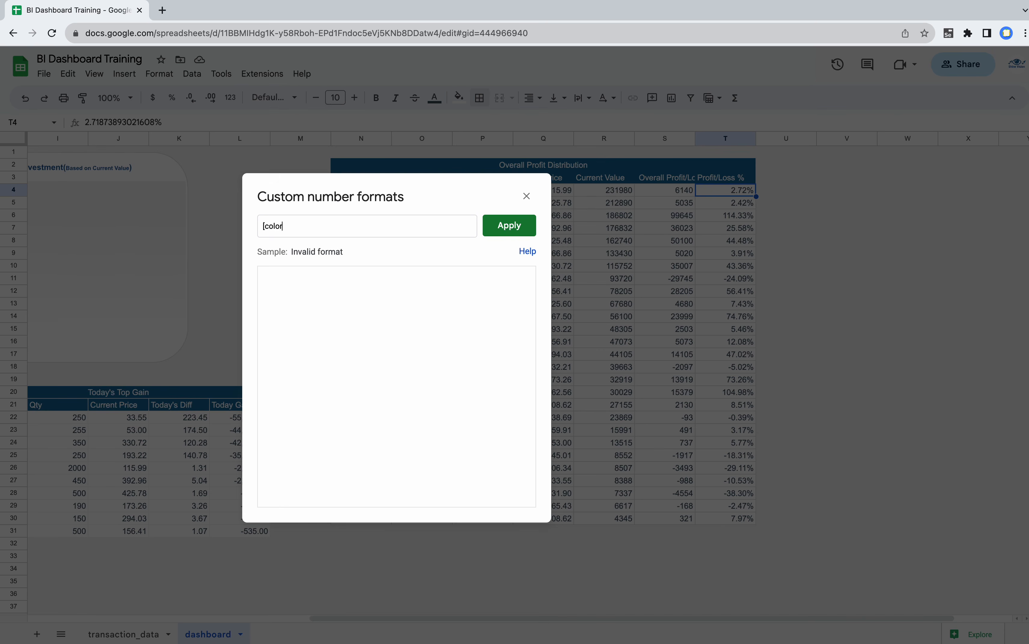
pyautogui.write('50]')
pyautogui.write('< 0%;')
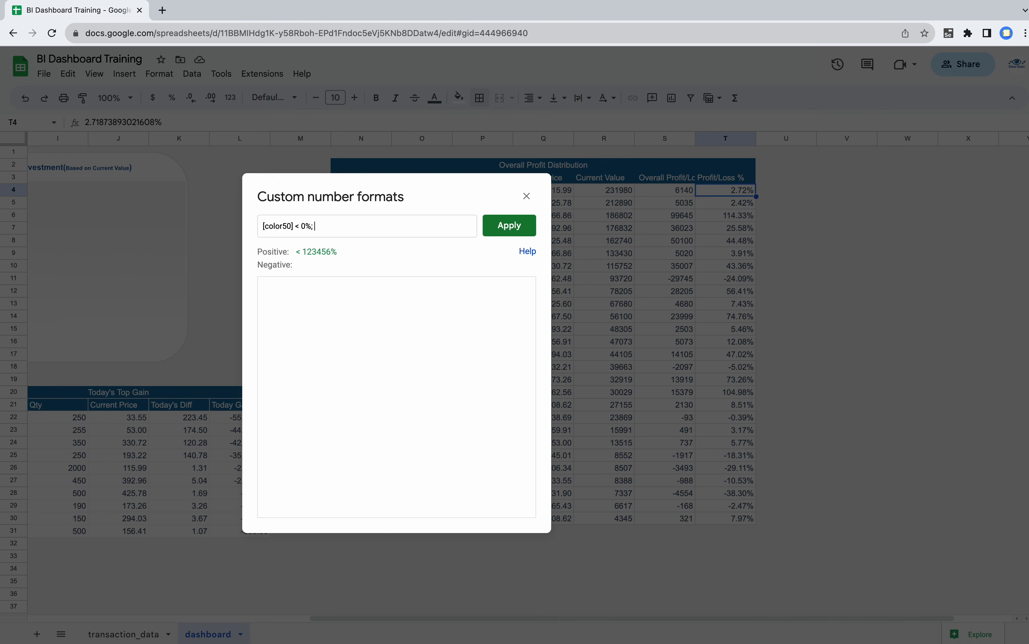
# - Add the negative section [color46]>-0%; and the zero section [blue]0% to the code, and apply the format to T4
pyautogui.write(' [color')
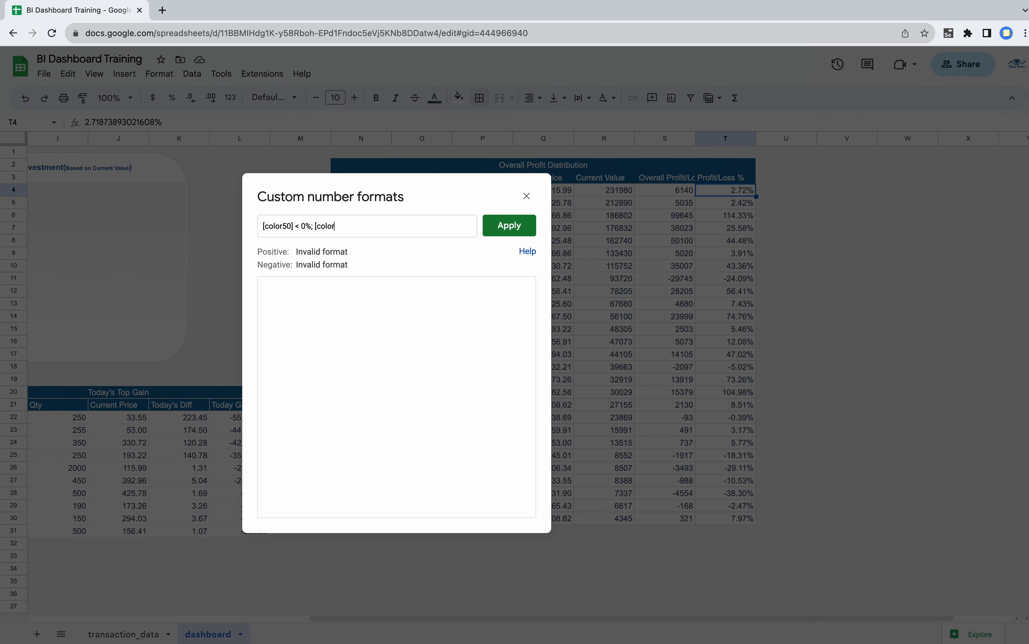
pyautogui.write('46]')
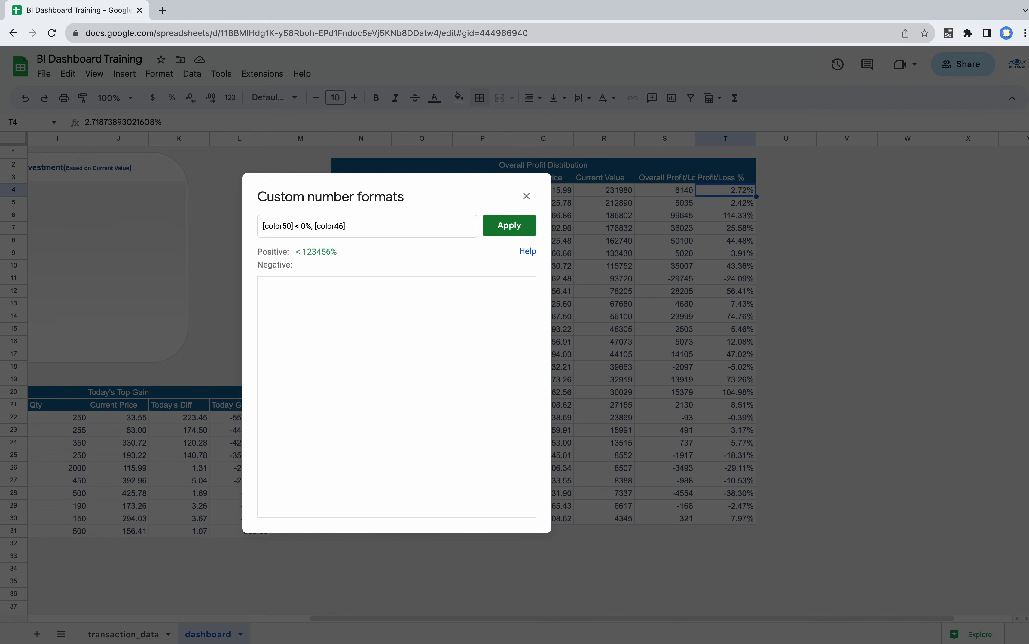
pyautogui.write('>-0%;')
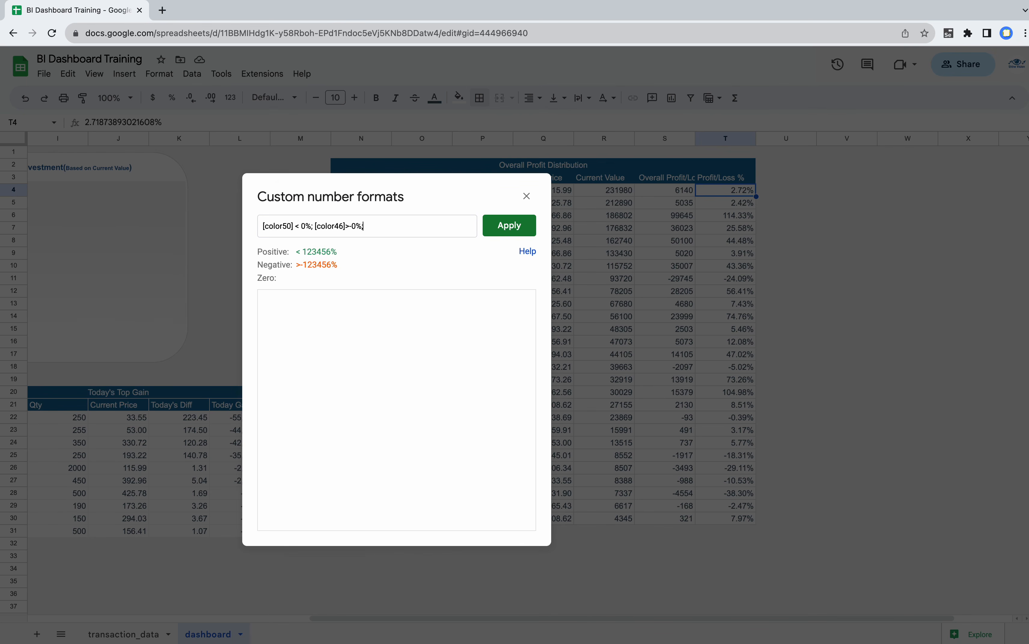
pyautogui.write('[blue')
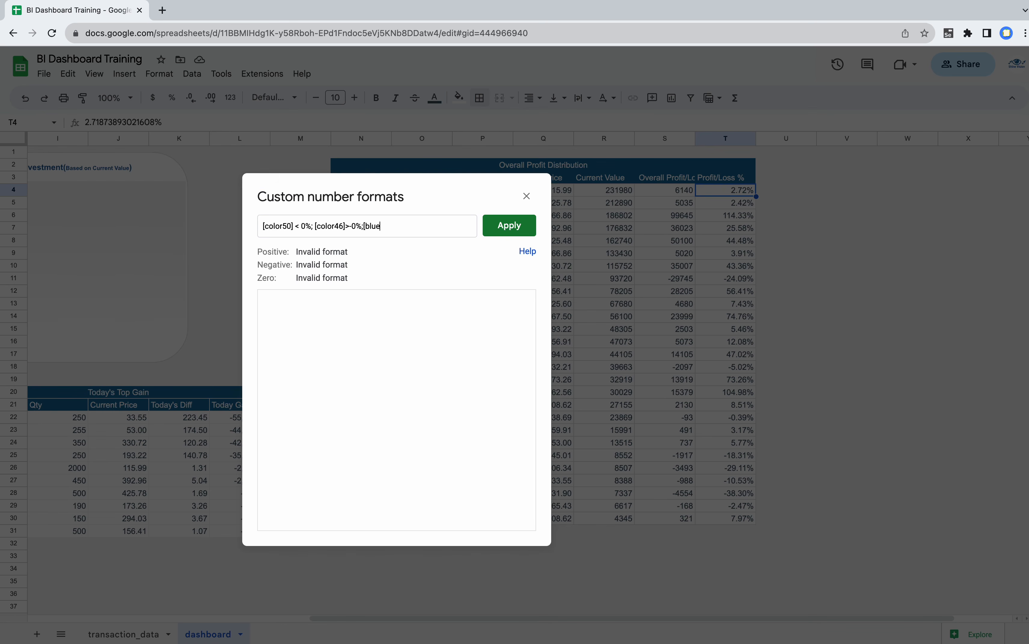
pyautogui.write(']')
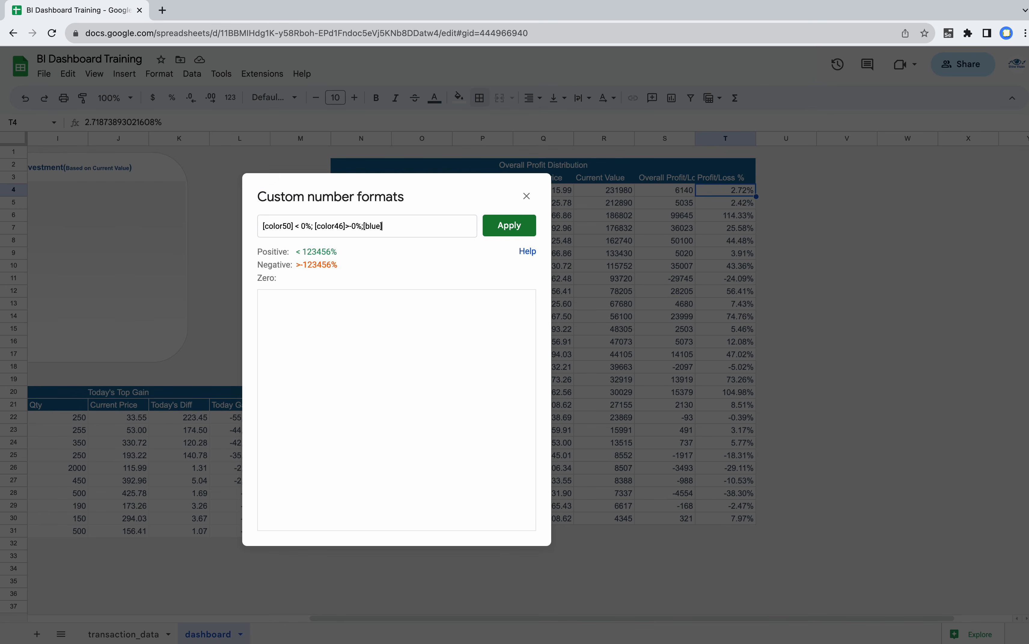
pyautogui.write('0%')
pyautogui.click(509, 226)
pyautogui.click(726, 193)
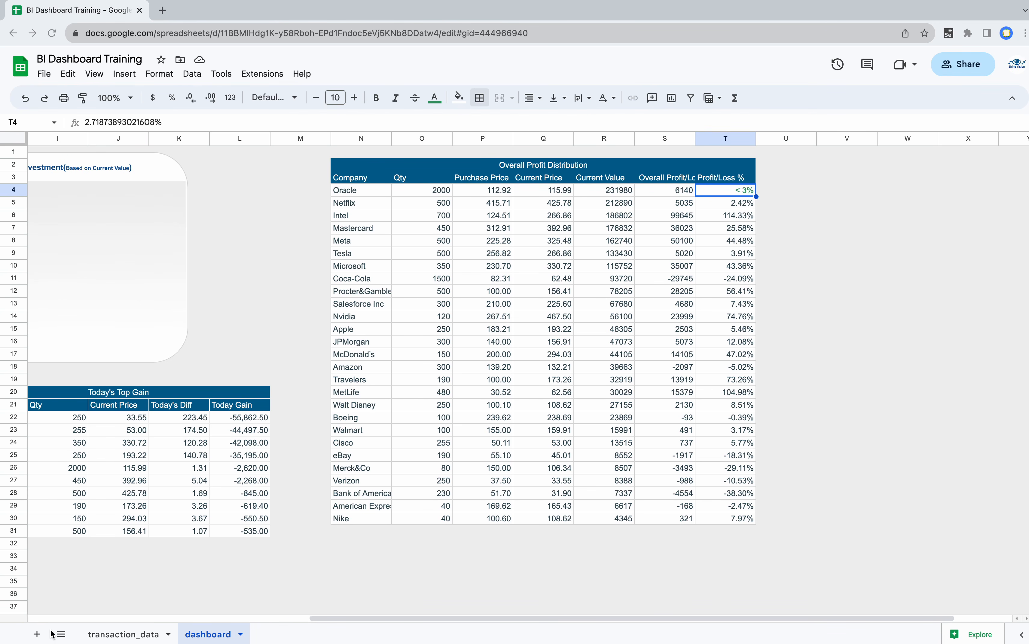
# - Add a new sheet and enter the character code 9650 in A1
pyautogui.click(37, 634)
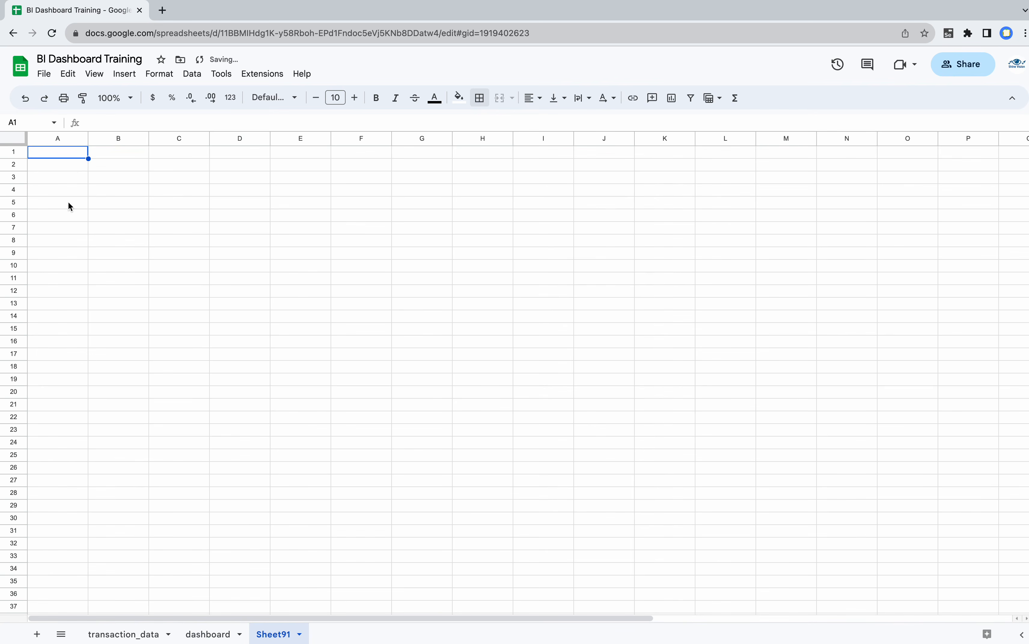
pyautogui.click(107, 154)
pyautogui.click(70, 154)
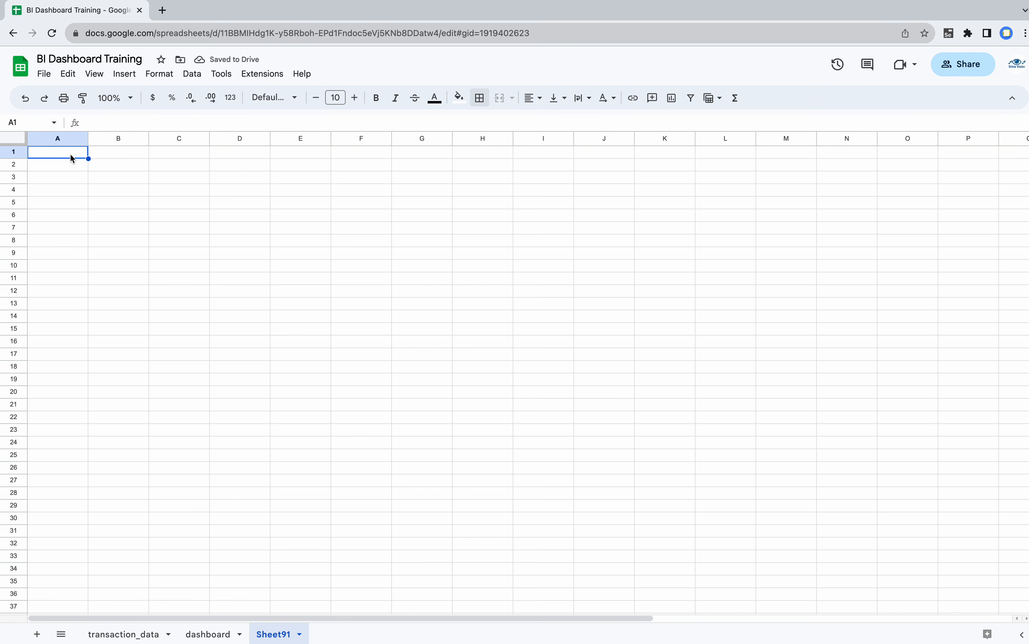
pyautogui.click(118, 156)
pyautogui.click(52, 156)
pyautogui.write('9650')
# - Convert the code in A1 to its symbol with the formula =char(A1) in B1
pyautogui.click(107, 151)
pyautogui.write('=char(')
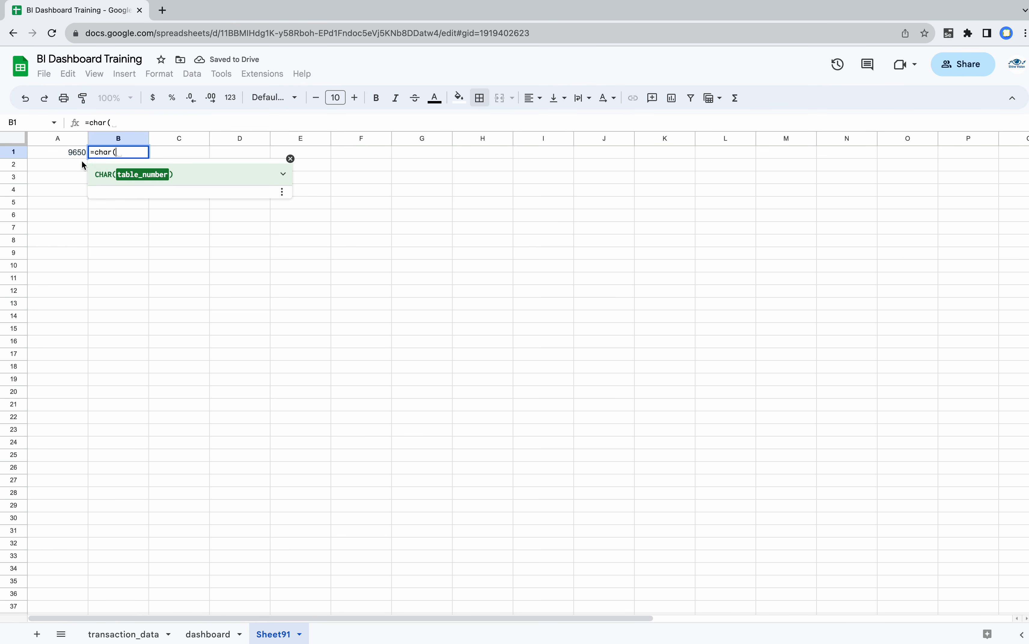
pyautogui.click(72, 152)
pyautogui.write(')')
pyautogui.press('Return')
pyautogui.click(102, 150)
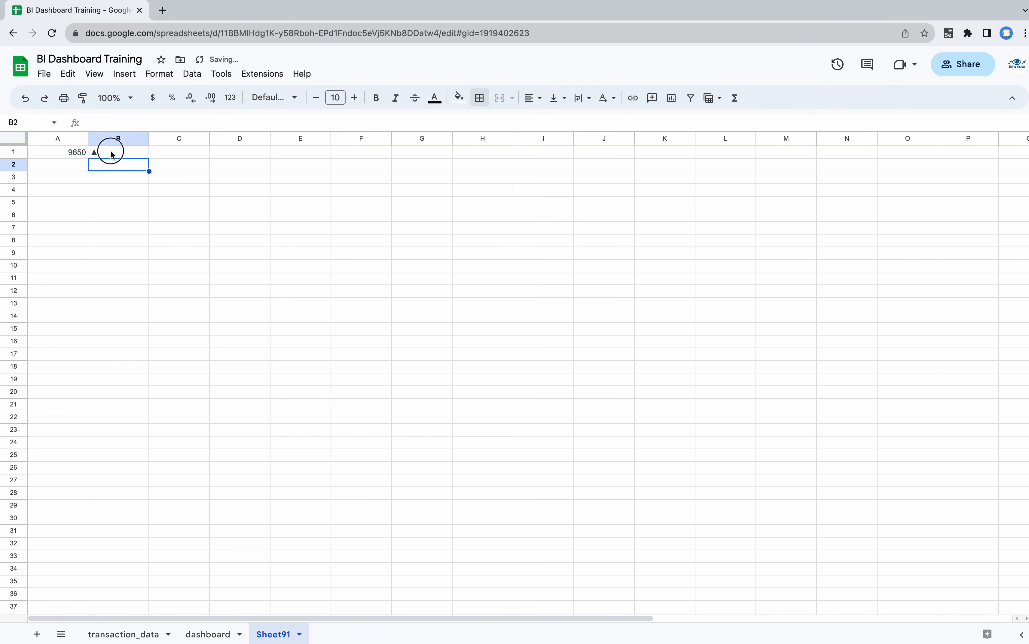
# - Enter the code 9660 in A2 and fill the CHAR formula from B1 down to B2
pyautogui.click(76, 160)
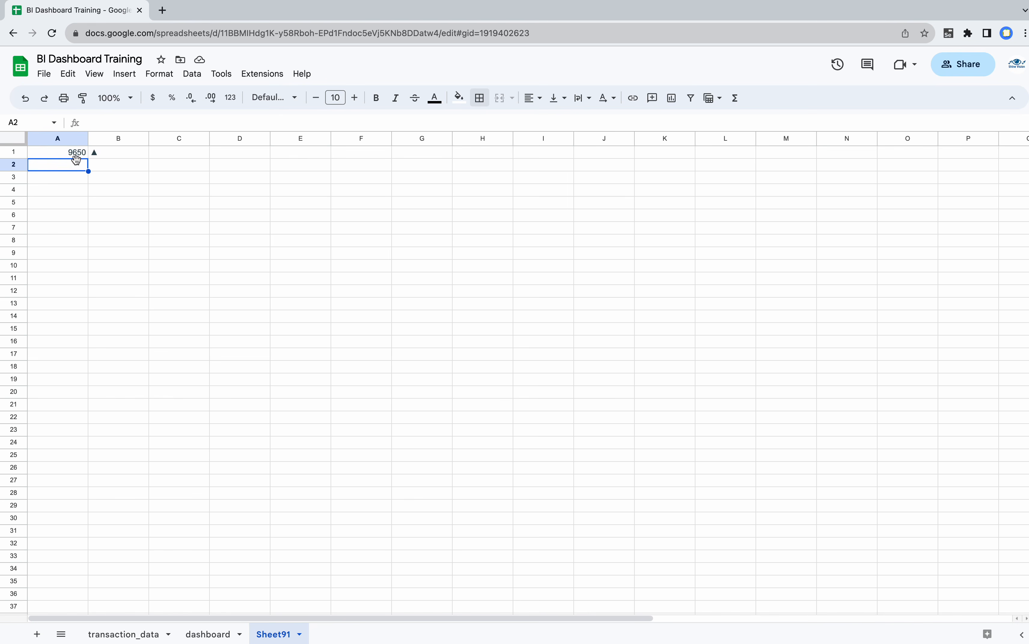
pyautogui.write('96')
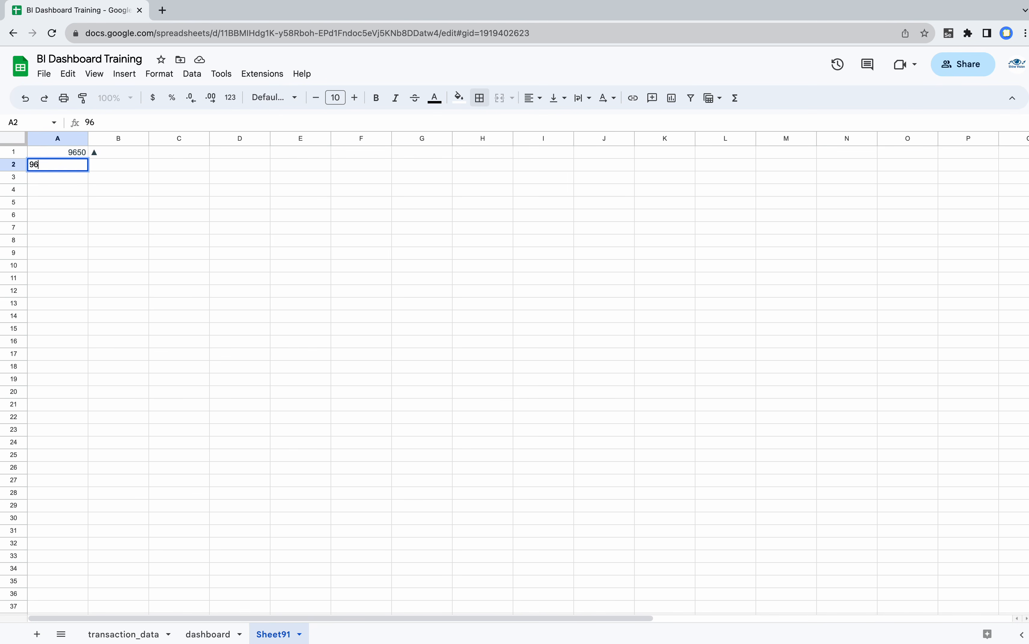
pyautogui.write('60')
pyautogui.click(109, 162)
pyautogui.click(112, 152)
pyautogui.moveTo(150, 159); pyautogui.dragTo(144, 167)
pyautogui.click(80, 211)
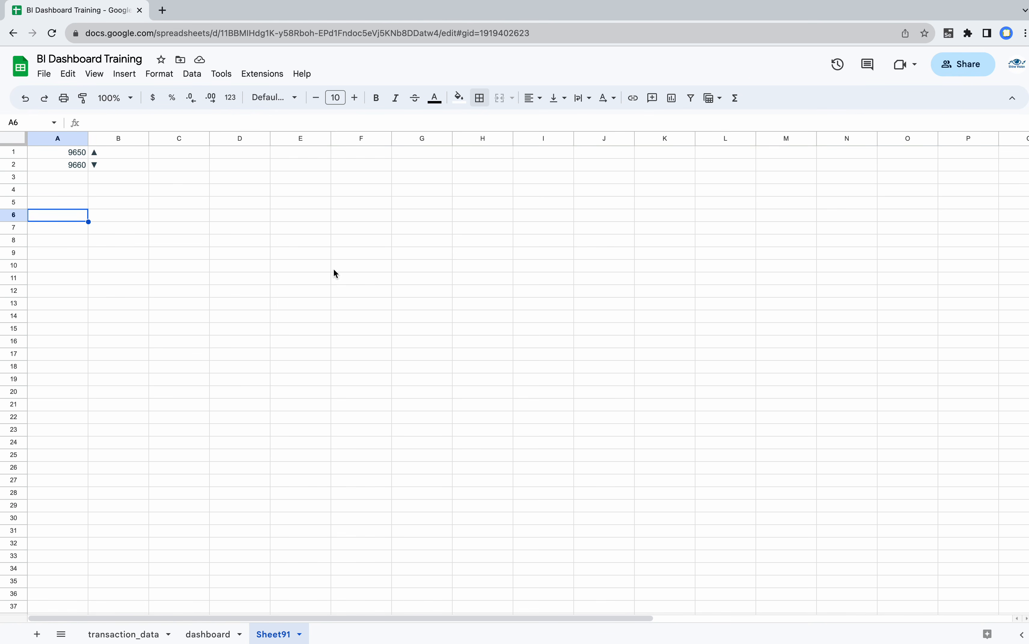
# - Enter the arrow character codes 8593 in A3 and 8595 in A4
pyautogui.click(70, 177)
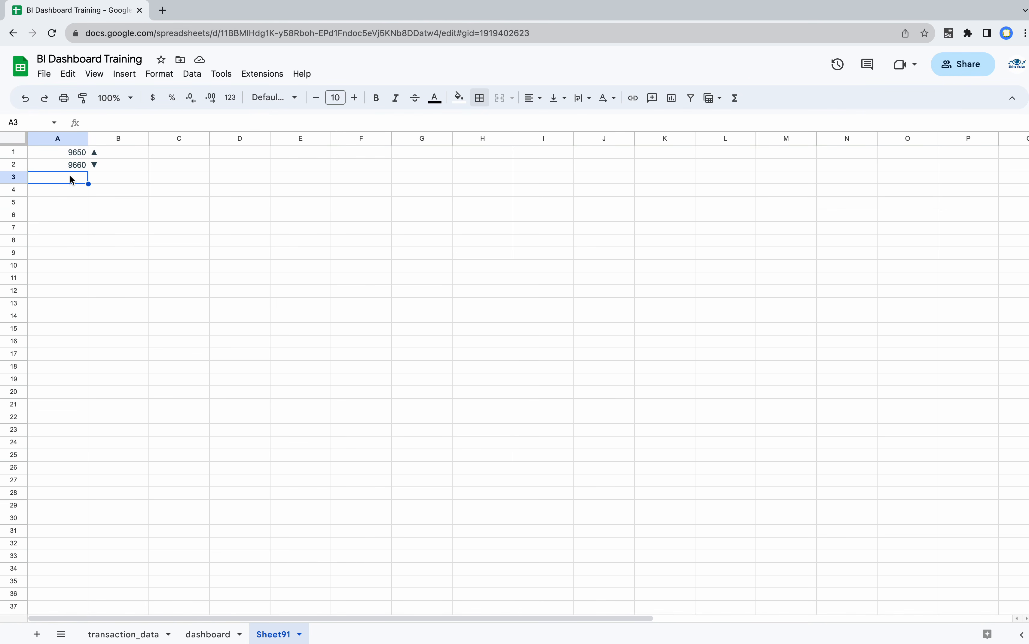
pyautogui.write('8')
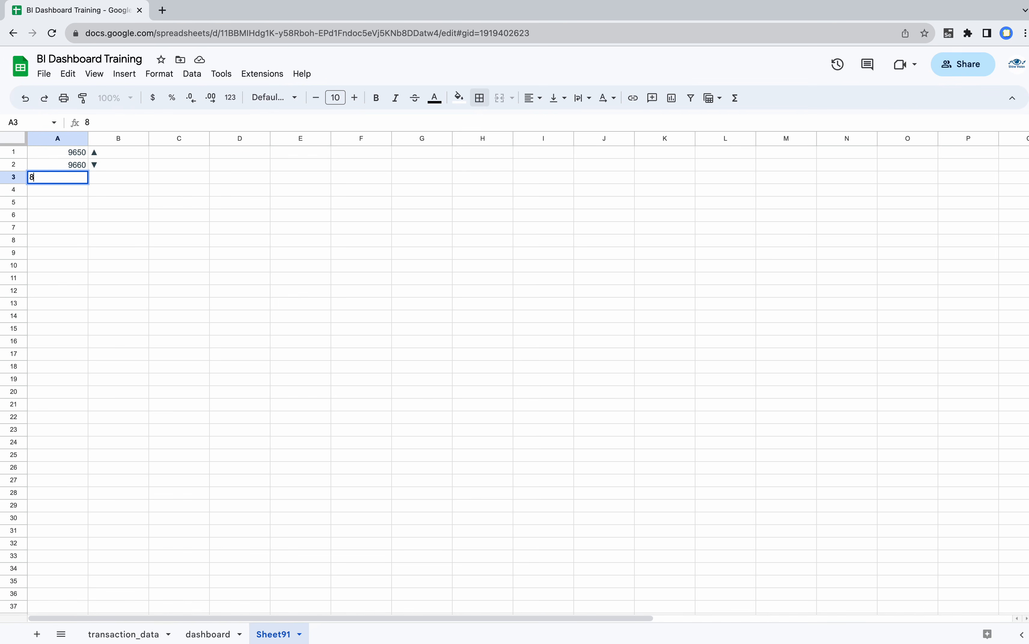
pyautogui.write('593')
pyautogui.press('Return')
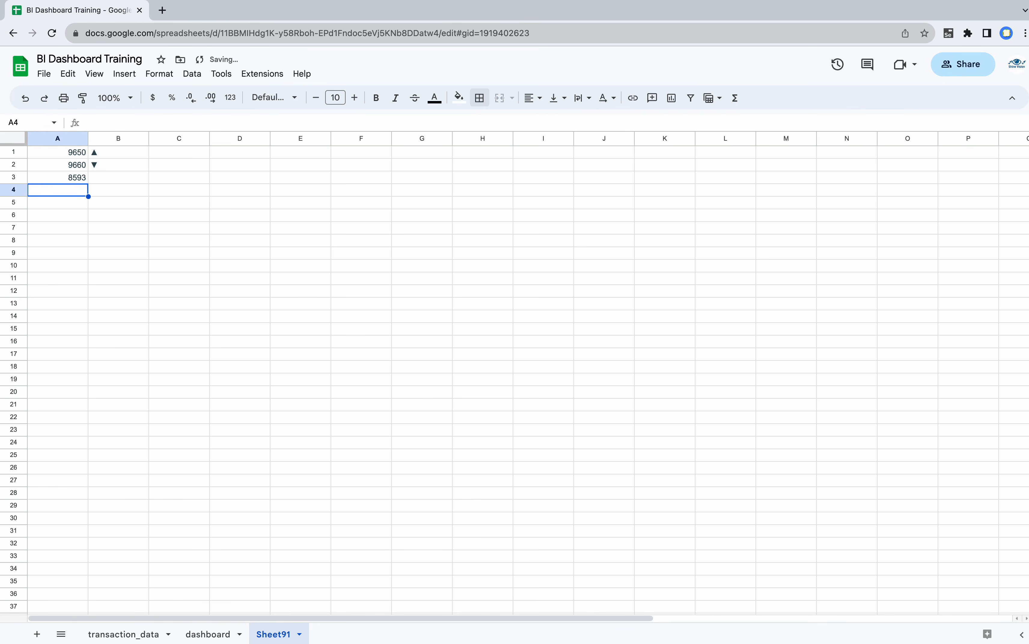
pyautogui.write('8')
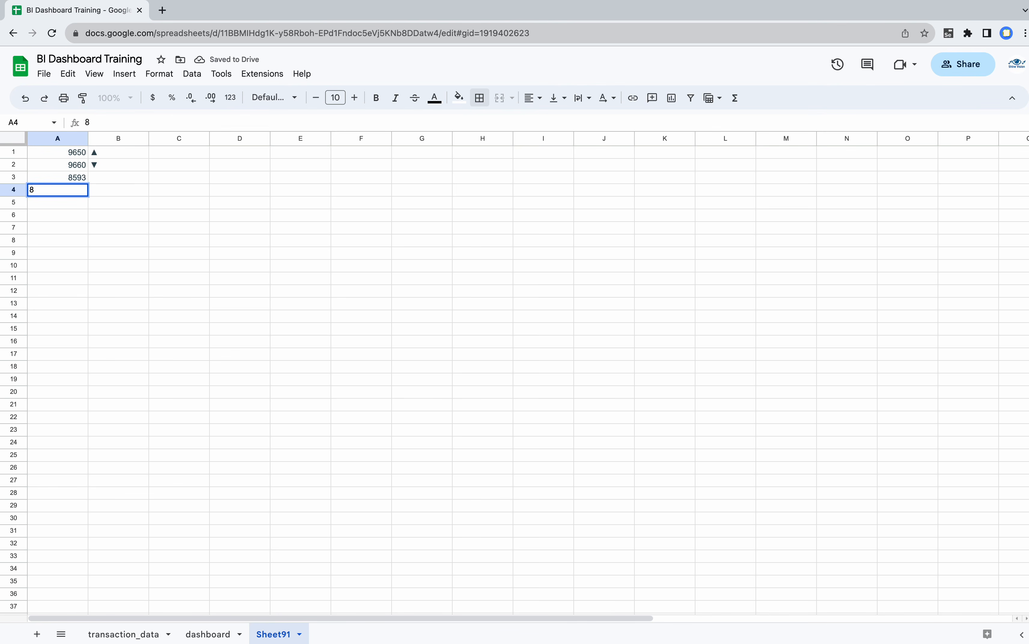
pyautogui.write('595')
pyautogui.press('Return')
# - Fill the CHAR formula from B2 down to B4 and check the symbols in B3 and B4
pyautogui.click(103, 163)
pyautogui.moveTo(149, 171); pyautogui.dragTo(147, 186)
pyautogui.click(91, 225)
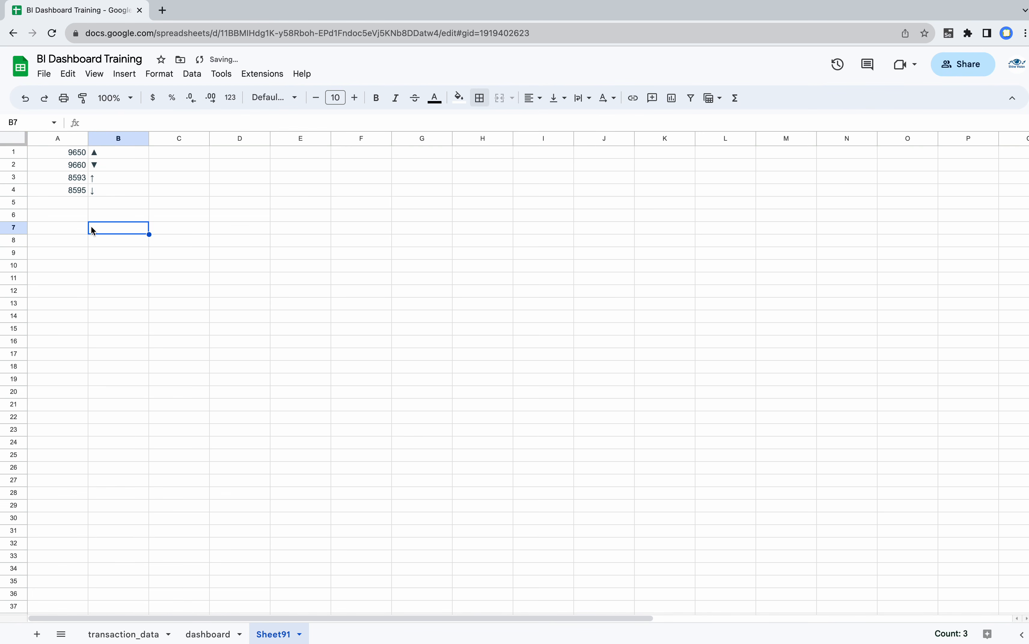
pyautogui.click(93, 178)
pyautogui.click(96, 189)
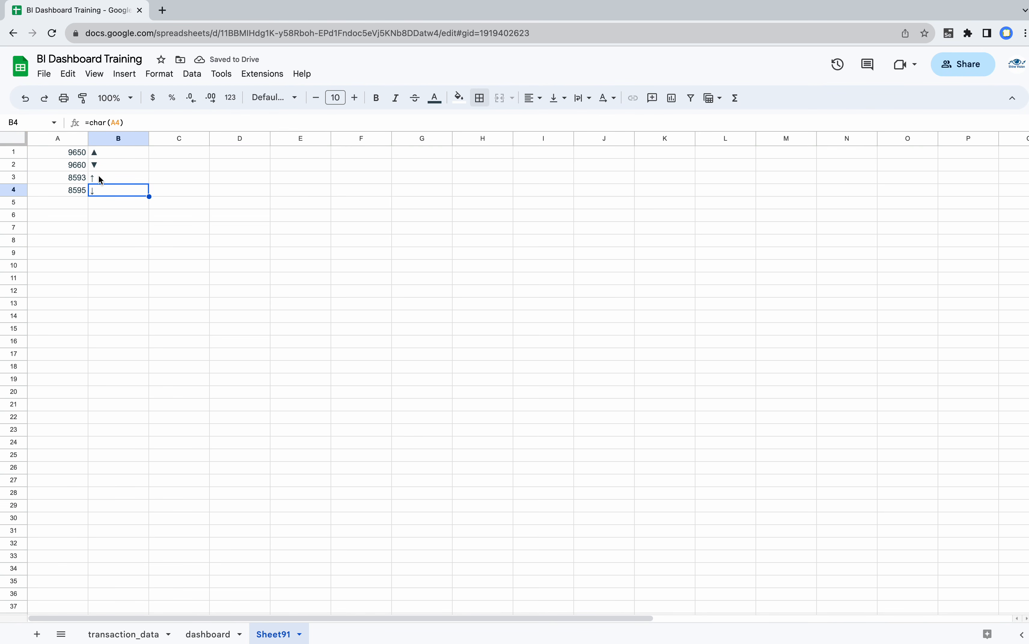
pyautogui.click(98, 175)
pyautogui.click(94, 190)
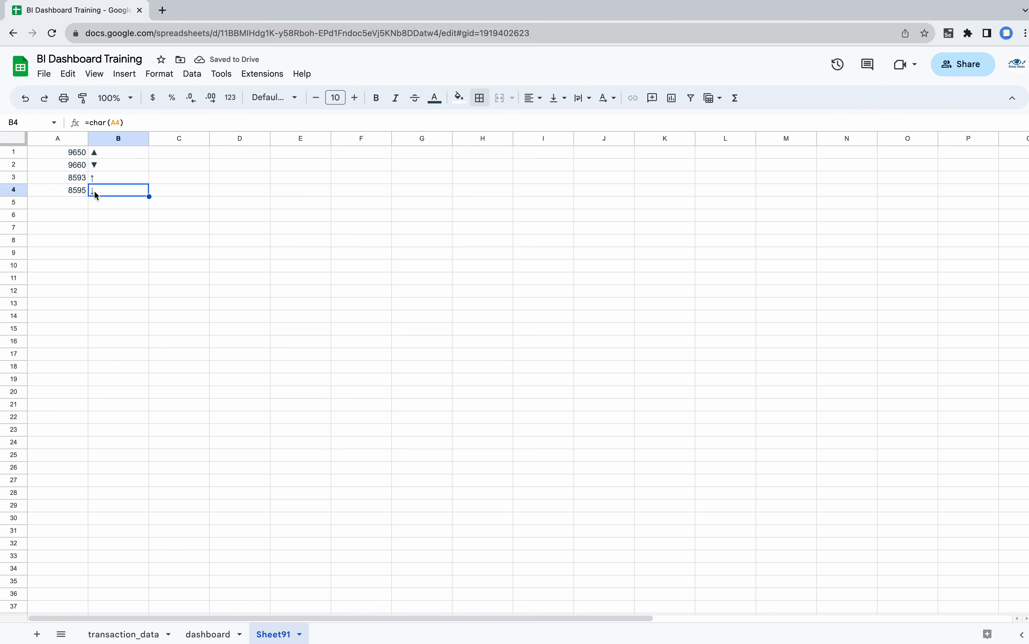
# - Copy the ▲ symbol from B1 on Sheet91 and put it in place of < in dashboard cell T4's custom number format
pyautogui.click(106, 156)
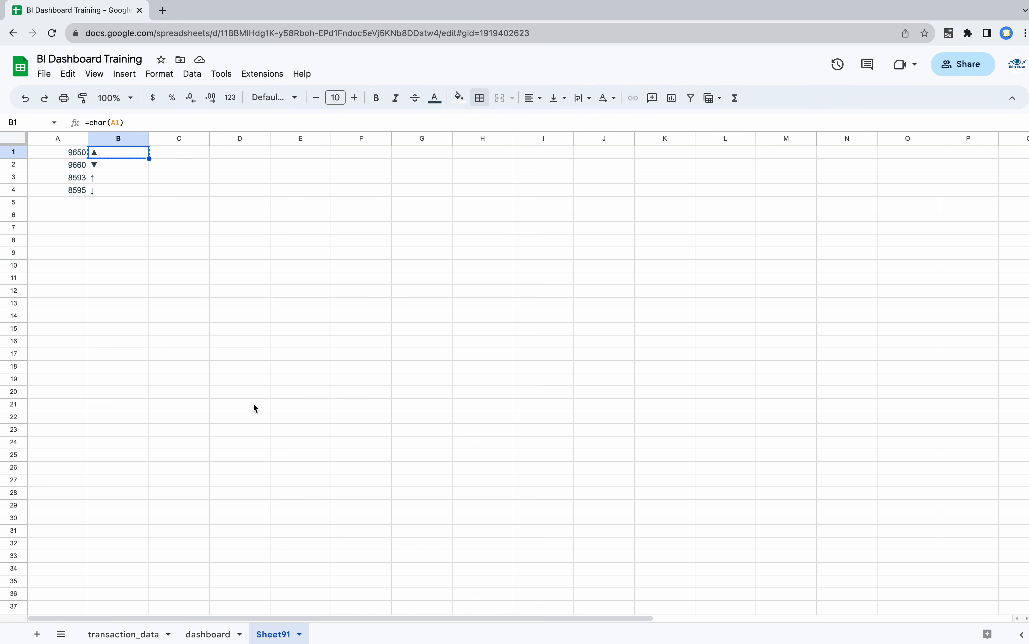
pyautogui.click(199, 634)
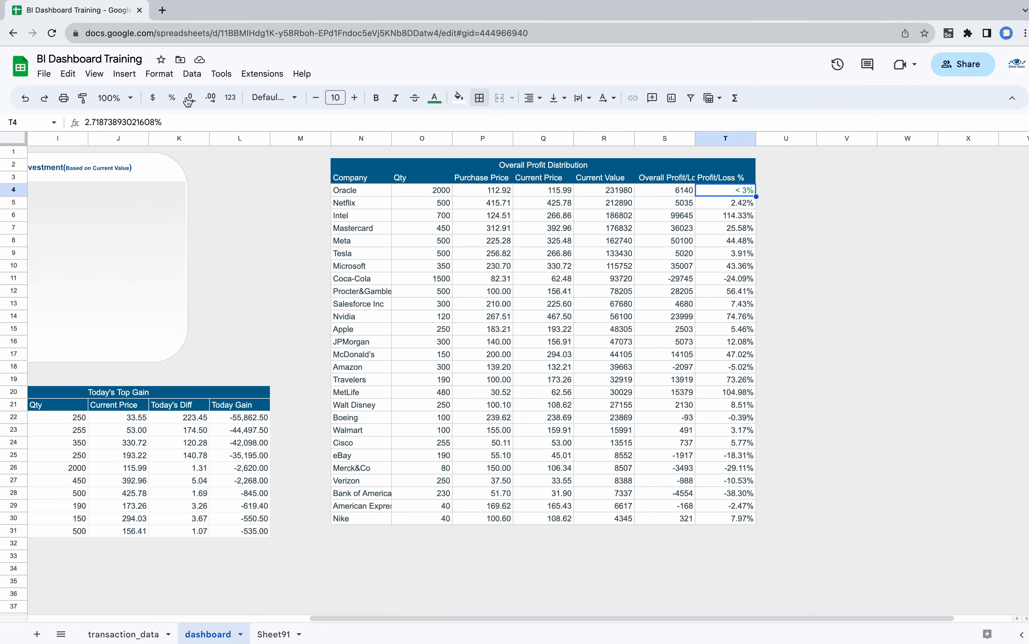
pyautogui.click(162, 74)
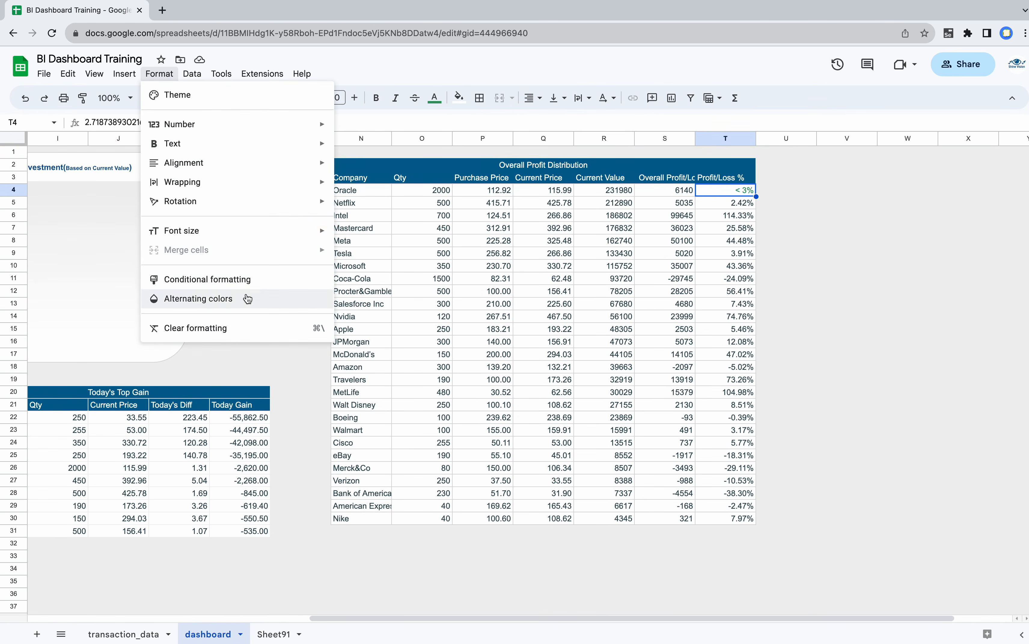
pyautogui.moveTo(244, 126)
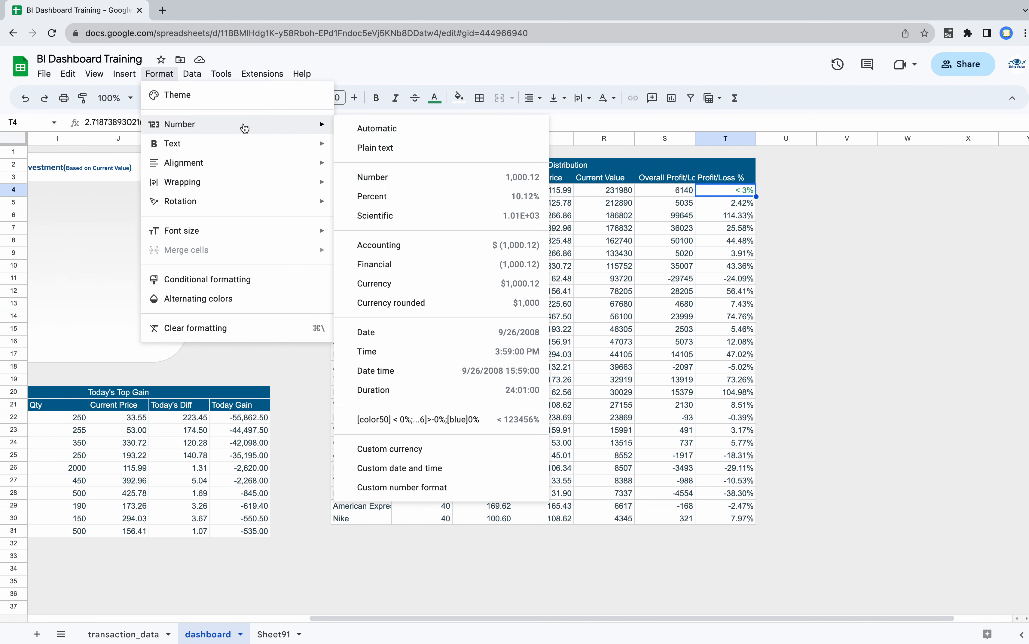
pyautogui.click(402, 489)
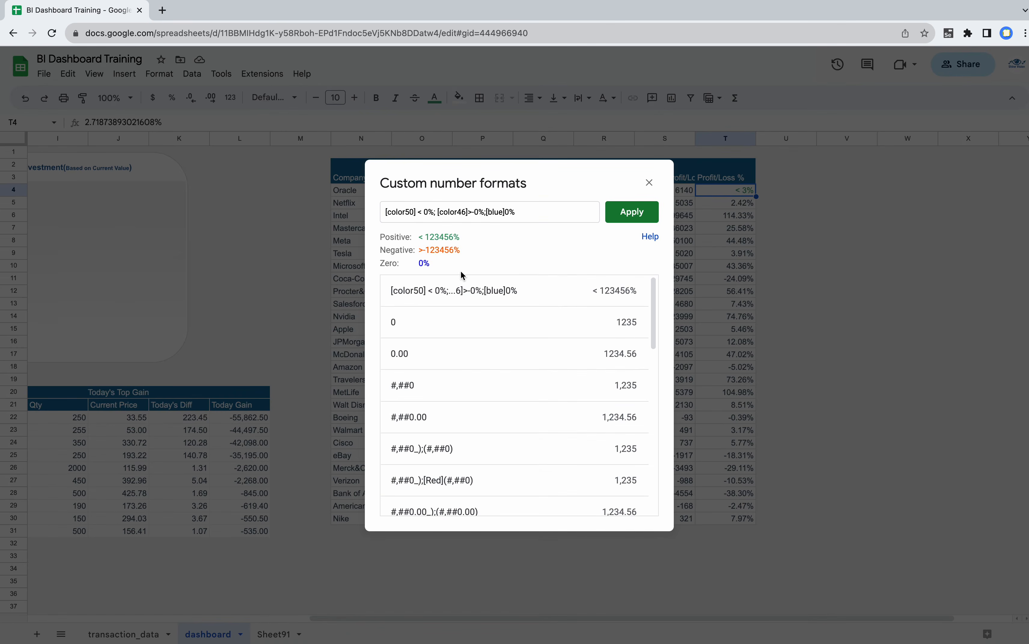
pyautogui.click(420, 214)
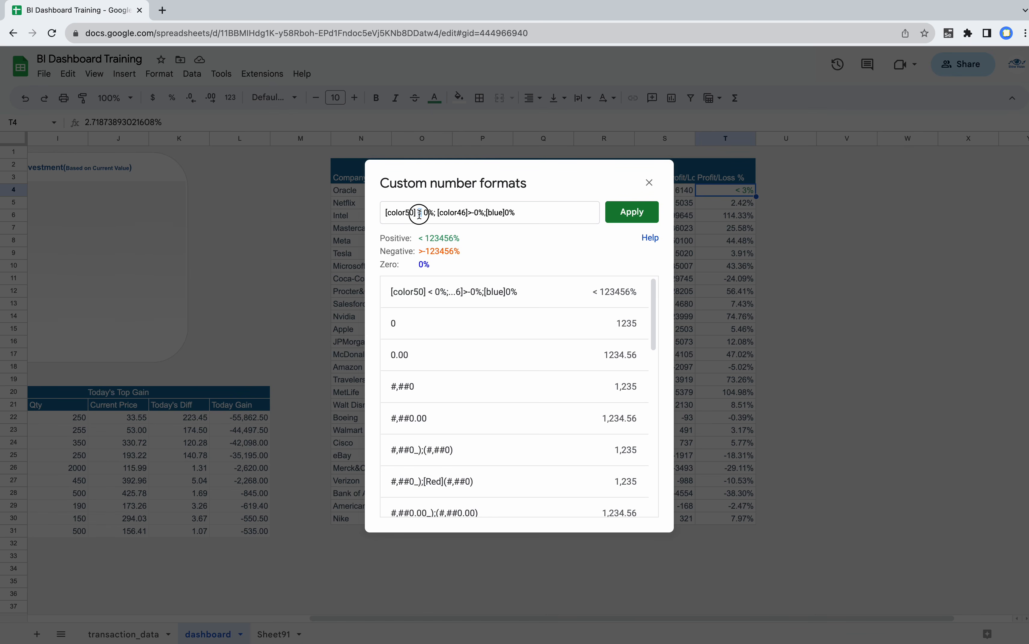
pyautogui.write('▲')
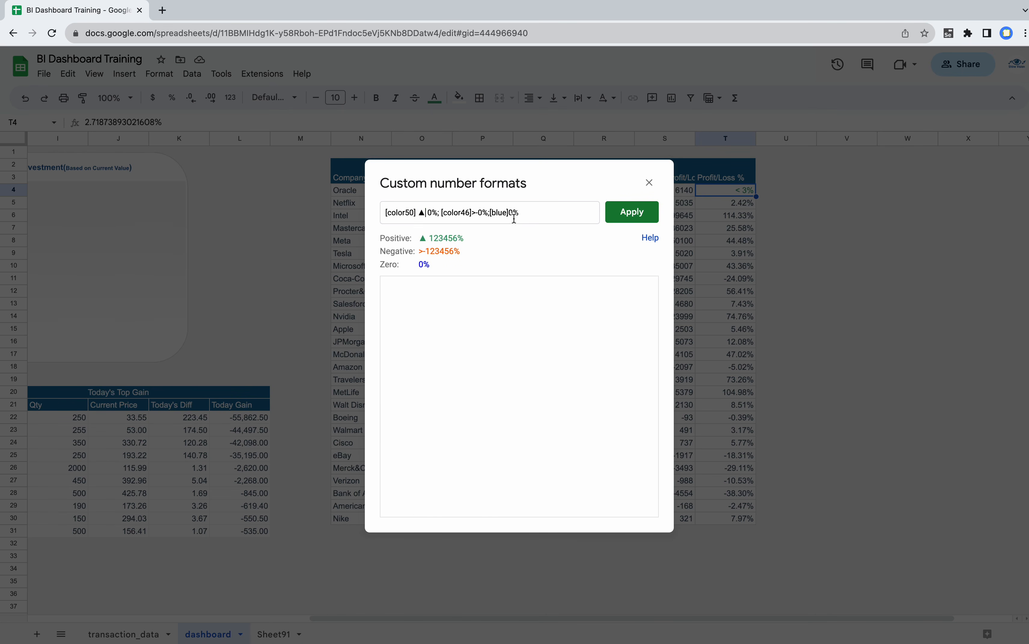
pyautogui.click(613, 213)
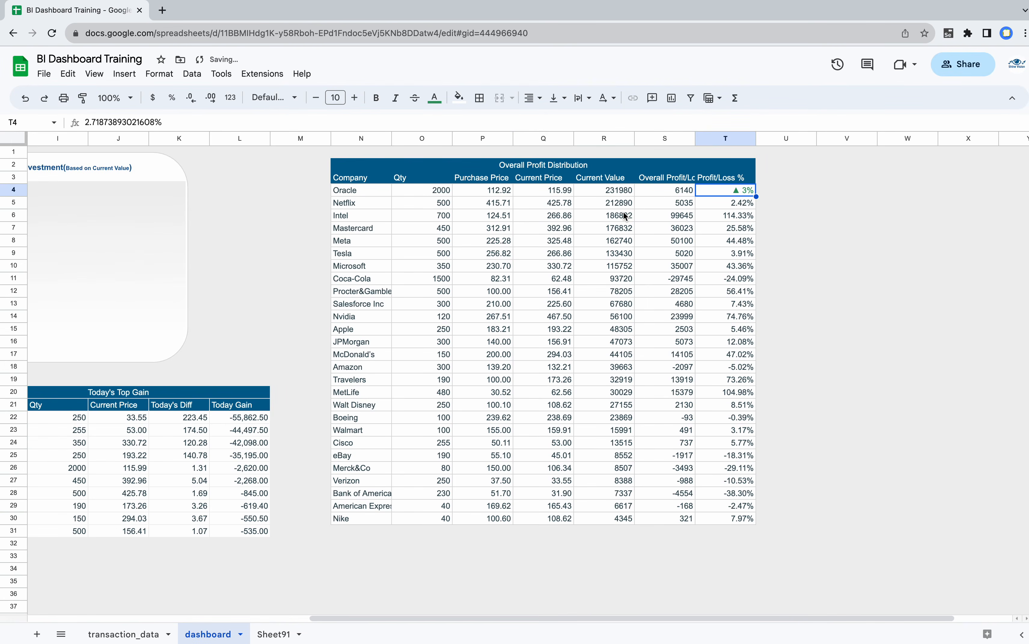
# - Copy the ▼ symbol from B2 on Sheet91 and put it in place of > in T4's format, giving [color50] ▲ 0%; [color46]▼-0%;[blue]0%
pyautogui.click(273, 634)
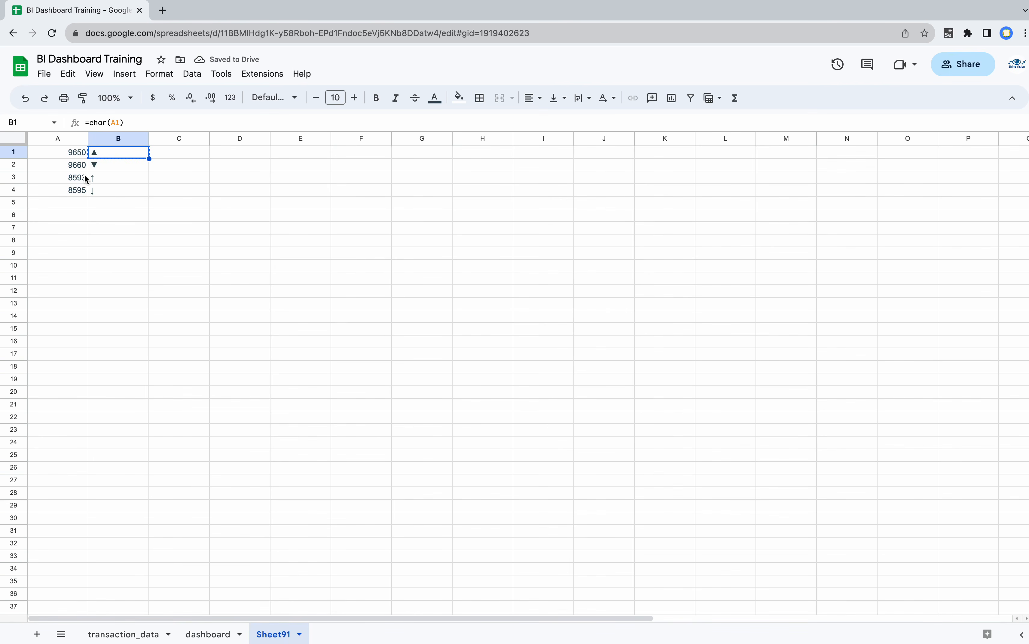
pyautogui.click(101, 168)
pyautogui.click(134, 635)
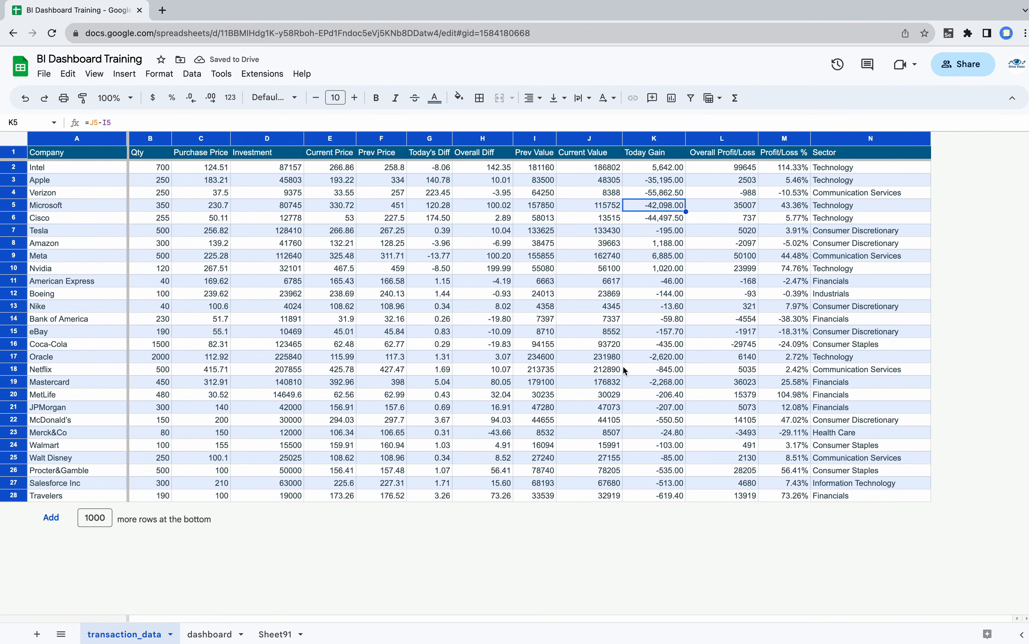
pyautogui.click(210, 634)
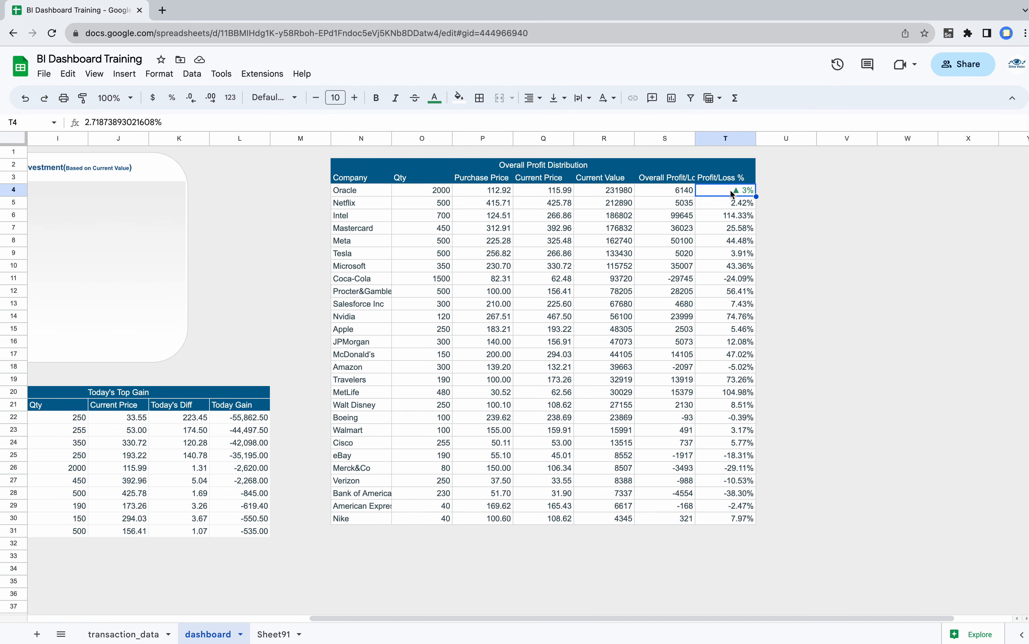
pyautogui.click(159, 74)
pyautogui.moveTo(202, 125)
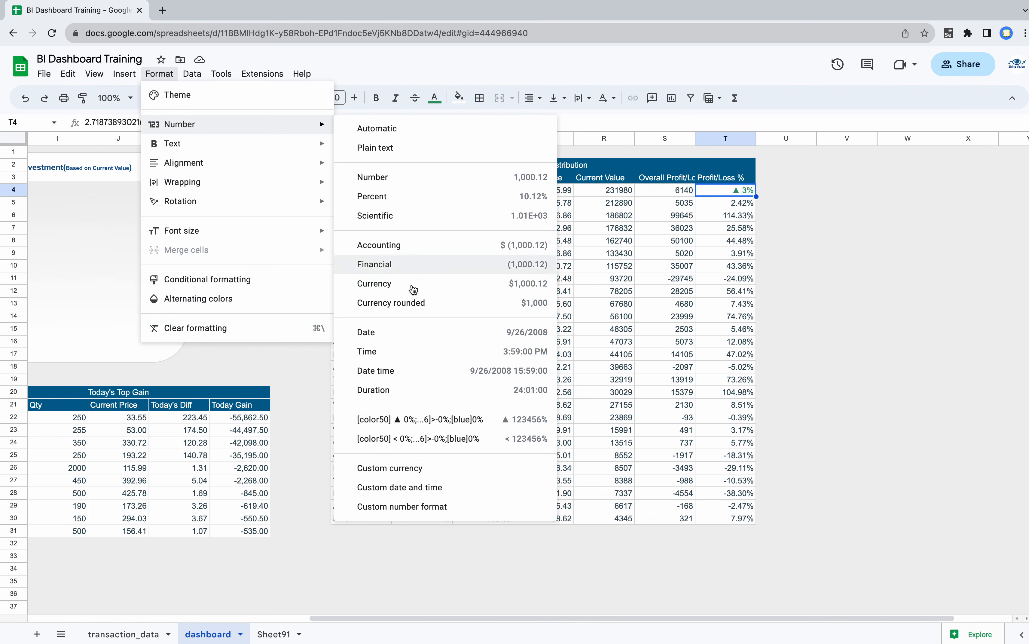
pyautogui.click(399, 507)
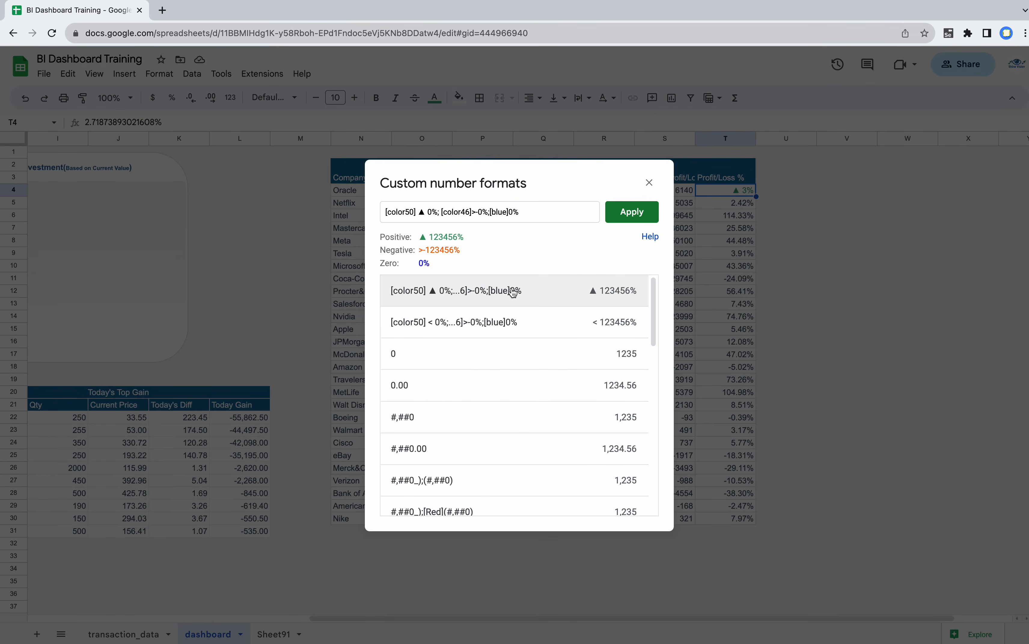
pyautogui.click(472, 212)
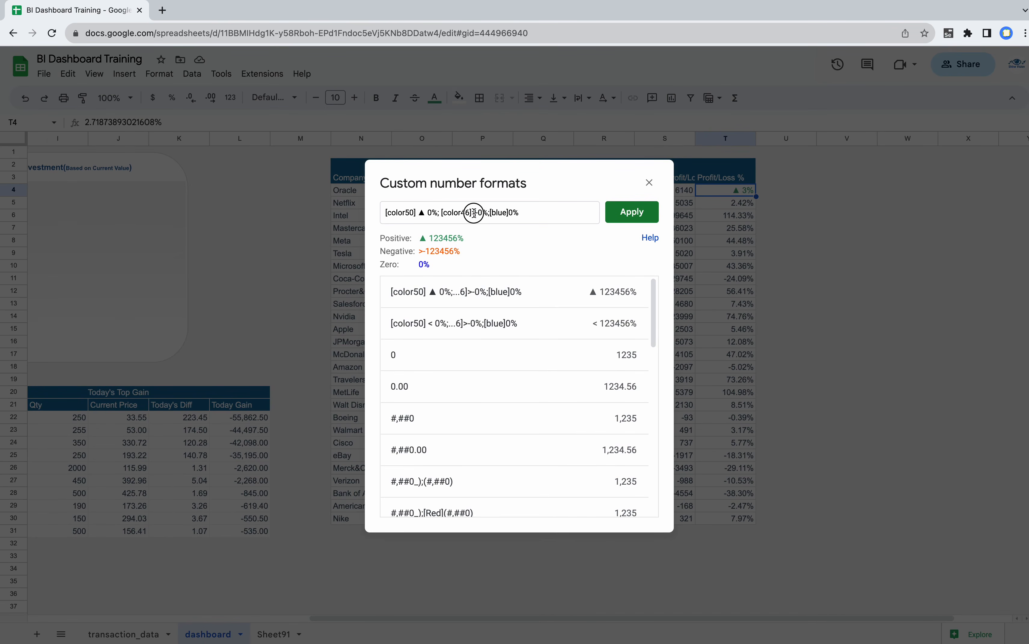
pyautogui.press('BackSpace')
pyautogui.write('▼')
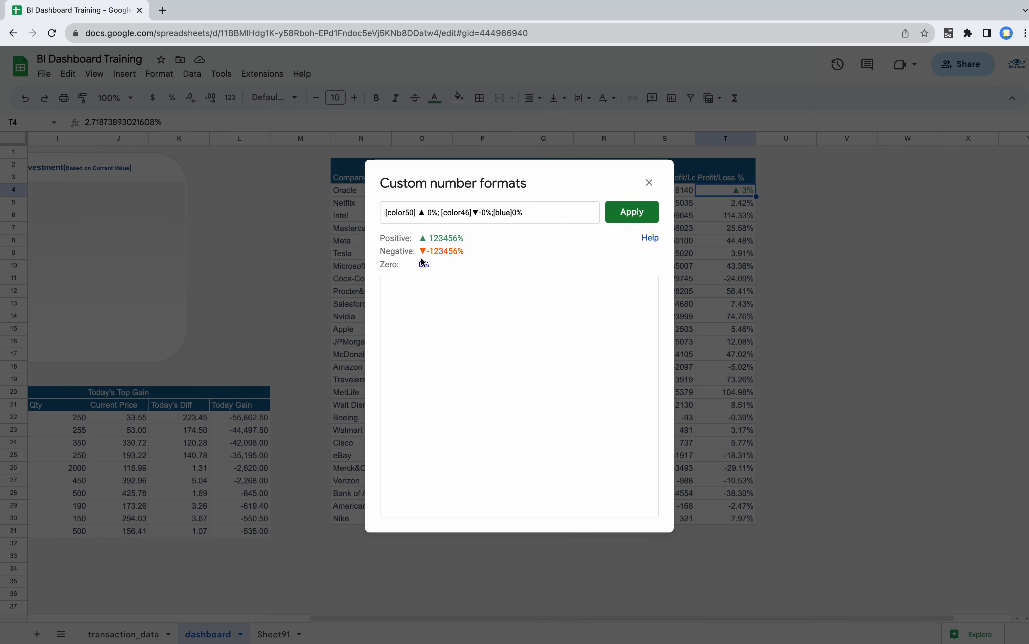
pyautogui.click(625, 214)
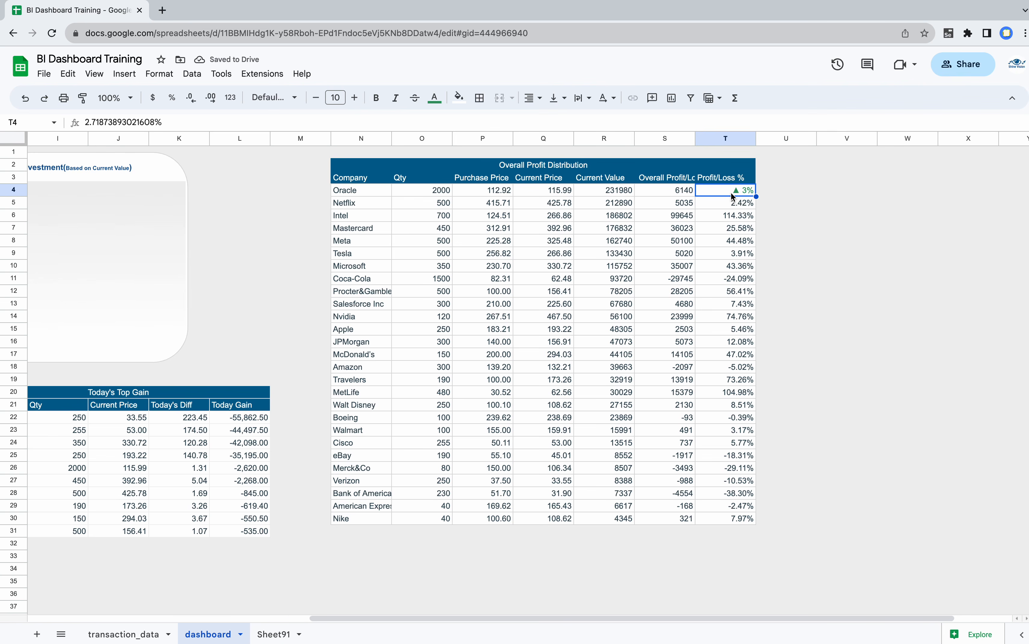
# - Apply the custom number format with the ▲ and ▼ symbols to the whole Profit/Loss % column T
pyautogui.click(718, 143)
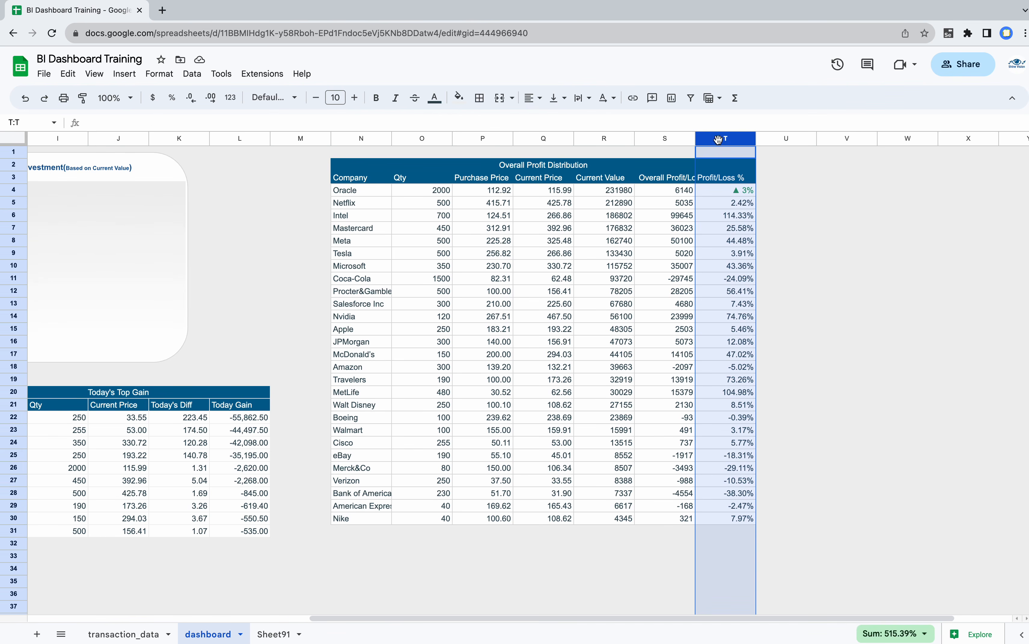
pyautogui.click(163, 74)
pyautogui.moveTo(223, 126)
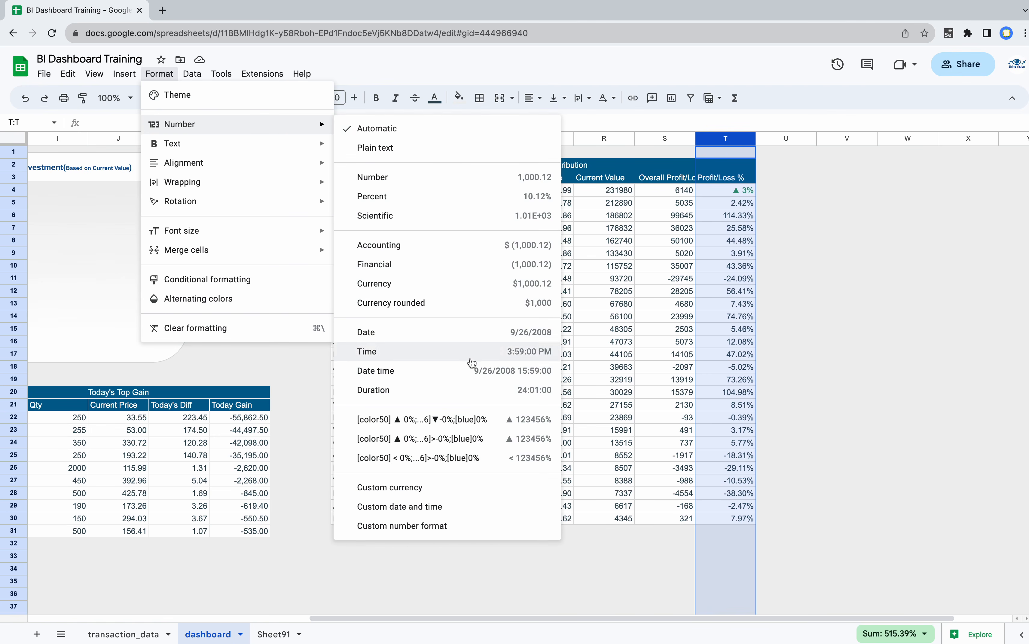
pyautogui.click(416, 420)
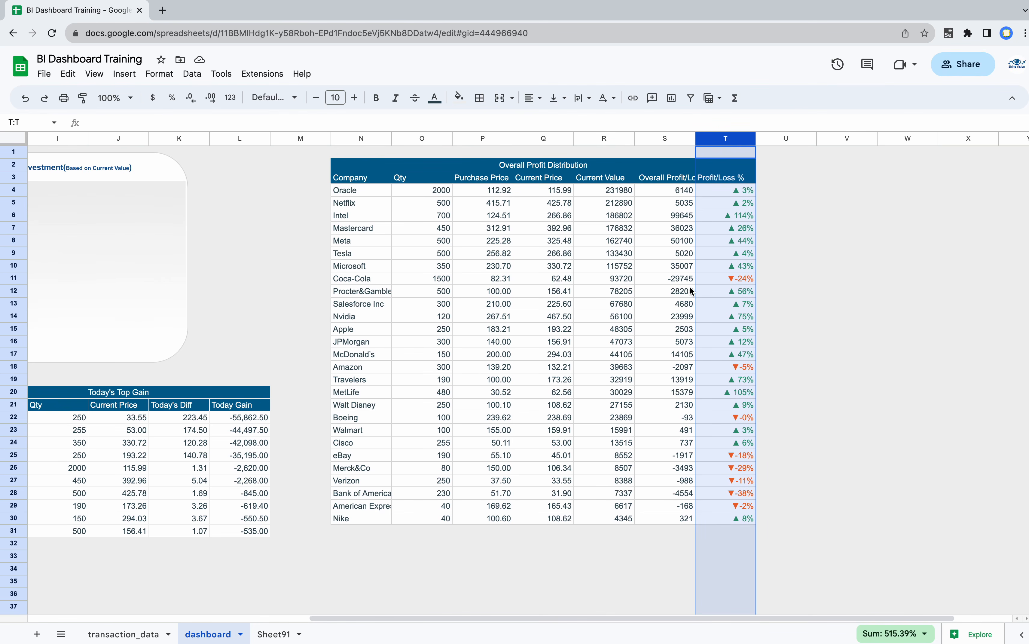
pyautogui.click(707, 306)
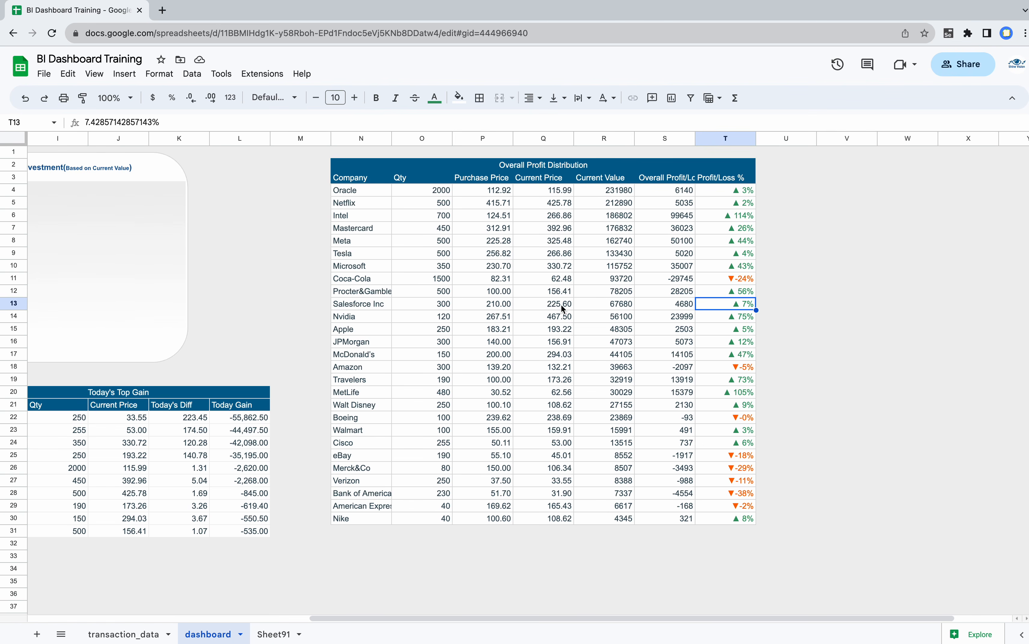
# - Widen the card drawing to the outer edge of the second Today's Top Gain table and narrow spacer column M
pyautogui.hscroll(-10, 562, 304)
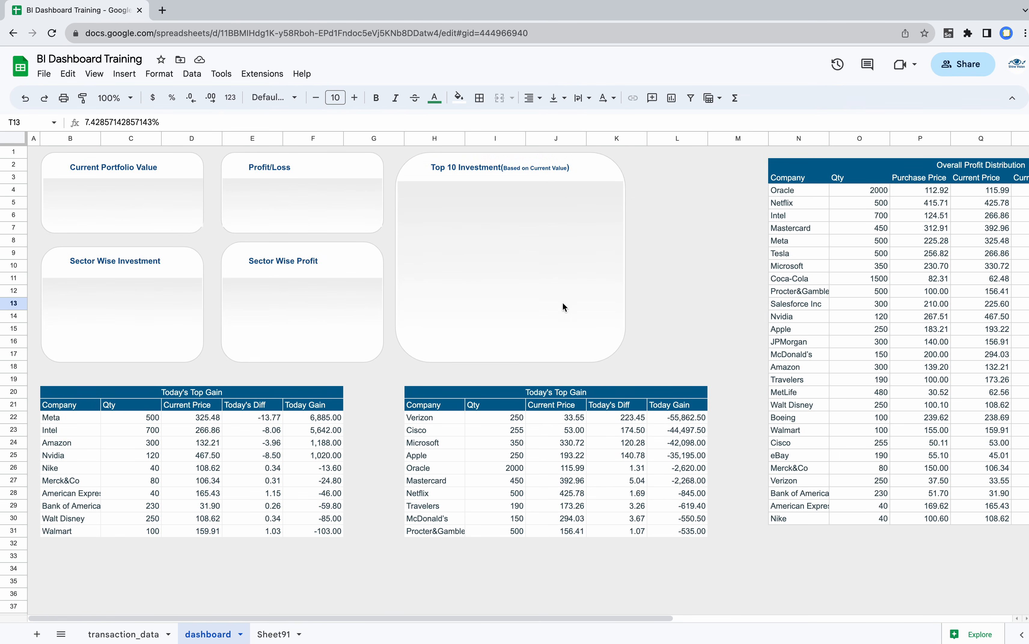
pyautogui.click(453, 225)
pyautogui.moveTo(626, 257)
pyautogui.mouseDown()
pyautogui.moveTo(730, 257)
pyautogui.moveTo(710, 259)
pyautogui.mouseUp()
pyautogui.moveTo(769, 138); pyautogui.dragTo(722, 140)
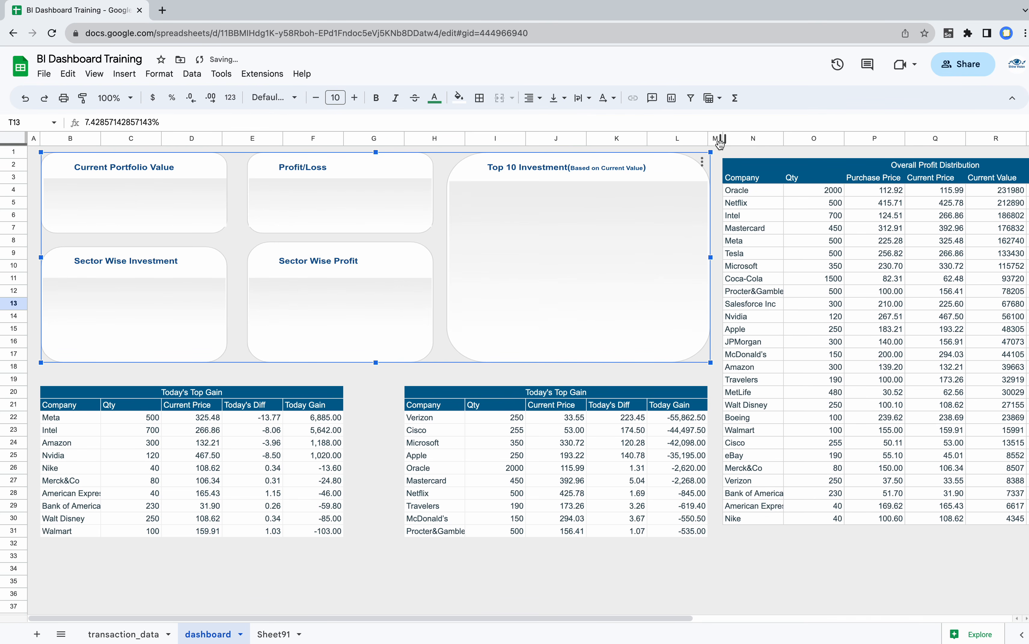
pyautogui.click(392, 580)
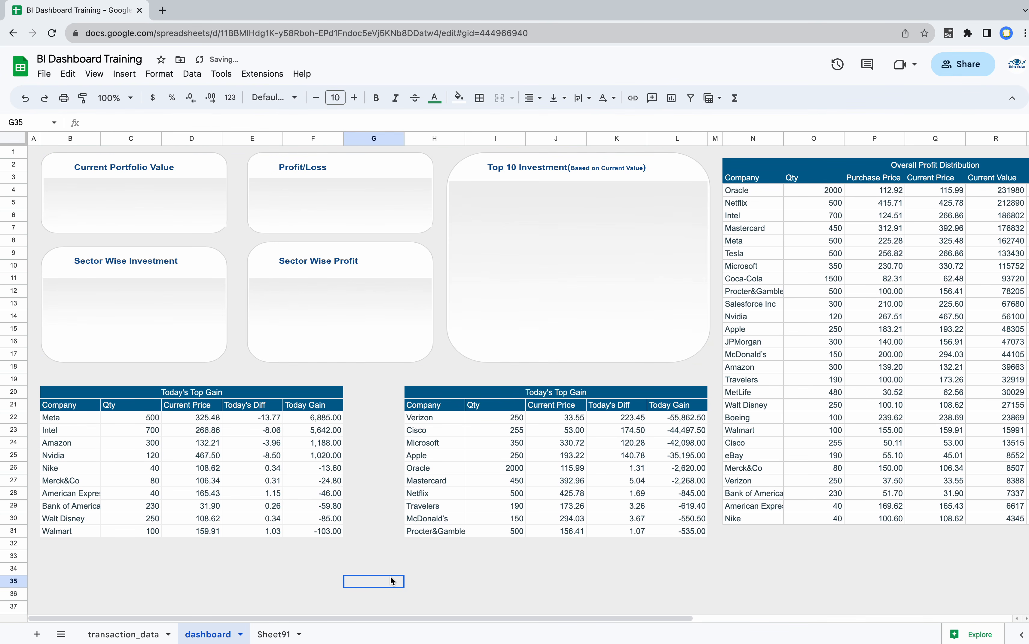
# - Delete the unused rows 33 to 1000 from the dashboard sheet
pyautogui.click(16, 556)
pyautogui.press('super+shift+Down')
pyautogui.rightClick(135, 485)
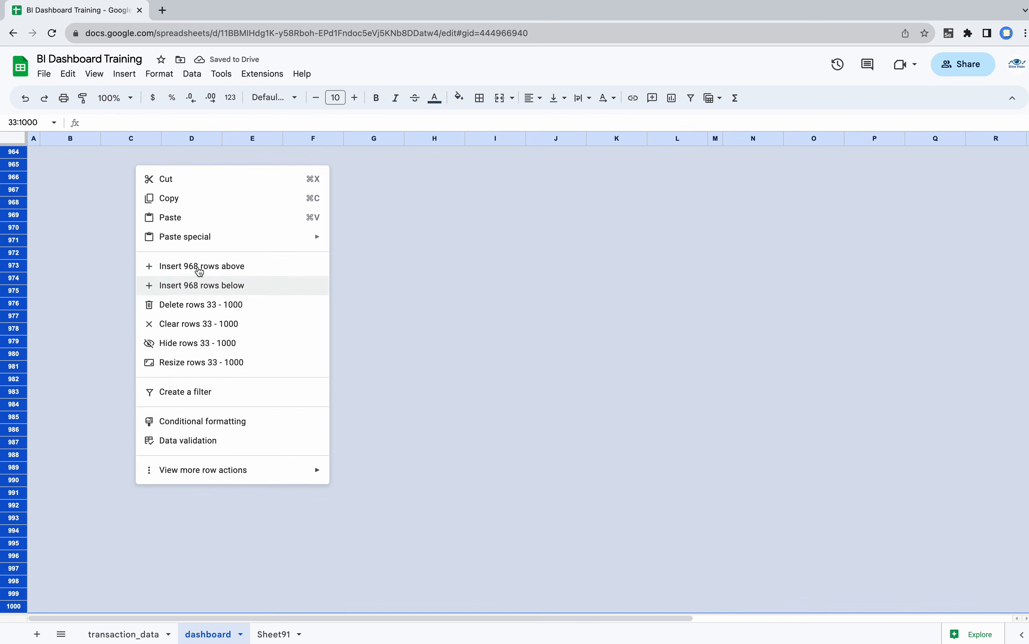
pyautogui.click(179, 301)
pyautogui.click(386, 409)
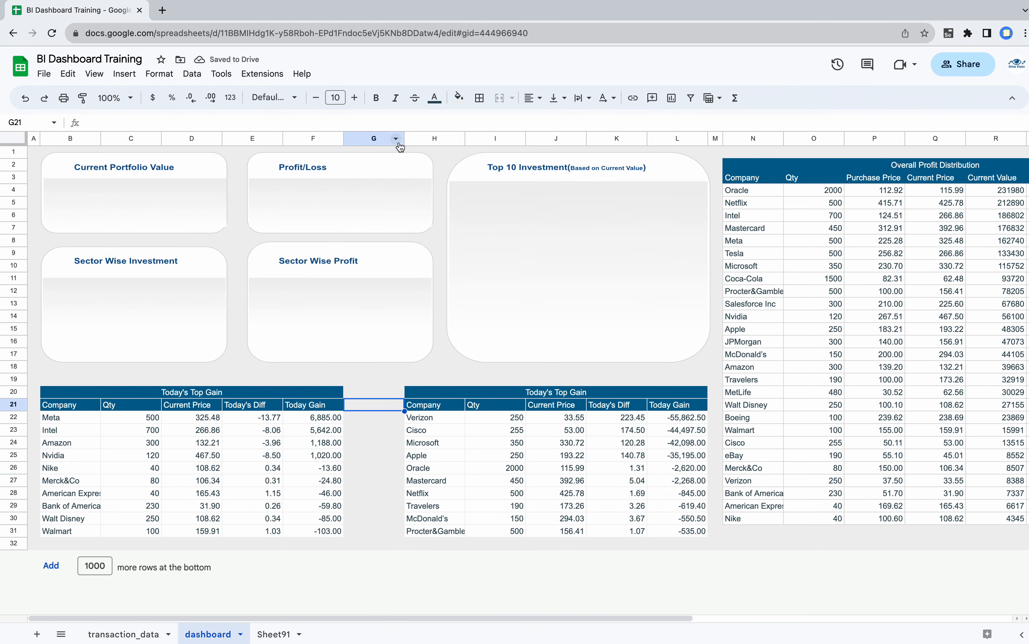
# - Narrow spacer column G and shrink the card drawing's width to end at column L beside the Overall Profit Distribution table
pyautogui.moveTo(404, 138); pyautogui.dragTo(363, 137)
pyautogui.click(551, 242)
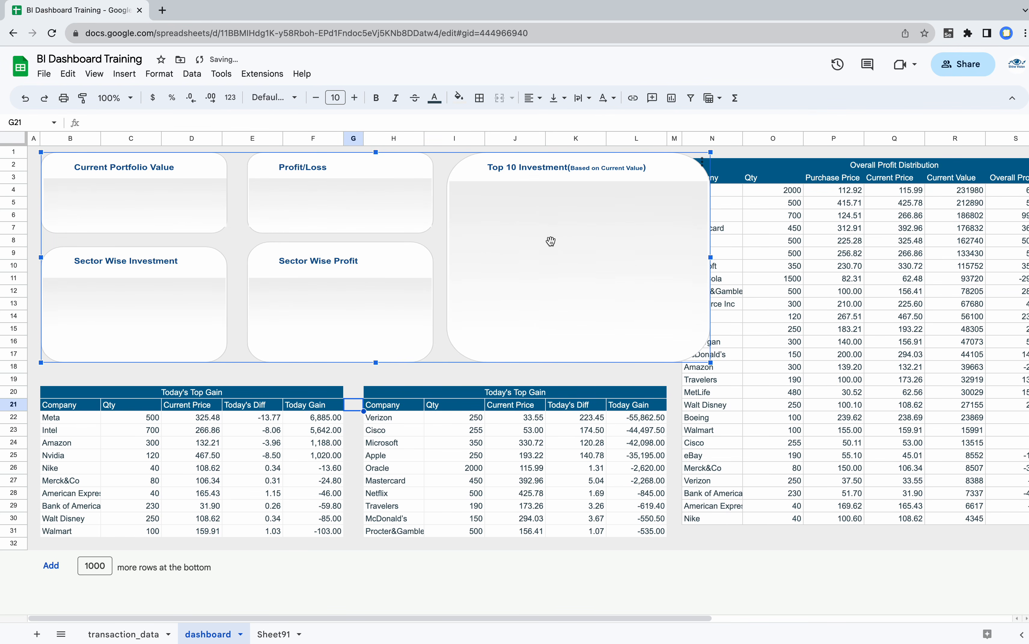
pyautogui.moveTo(710, 257)
pyautogui.mouseDown()
pyautogui.moveTo(657, 257)
pyautogui.moveTo(668, 257)
pyautogui.mouseUp()
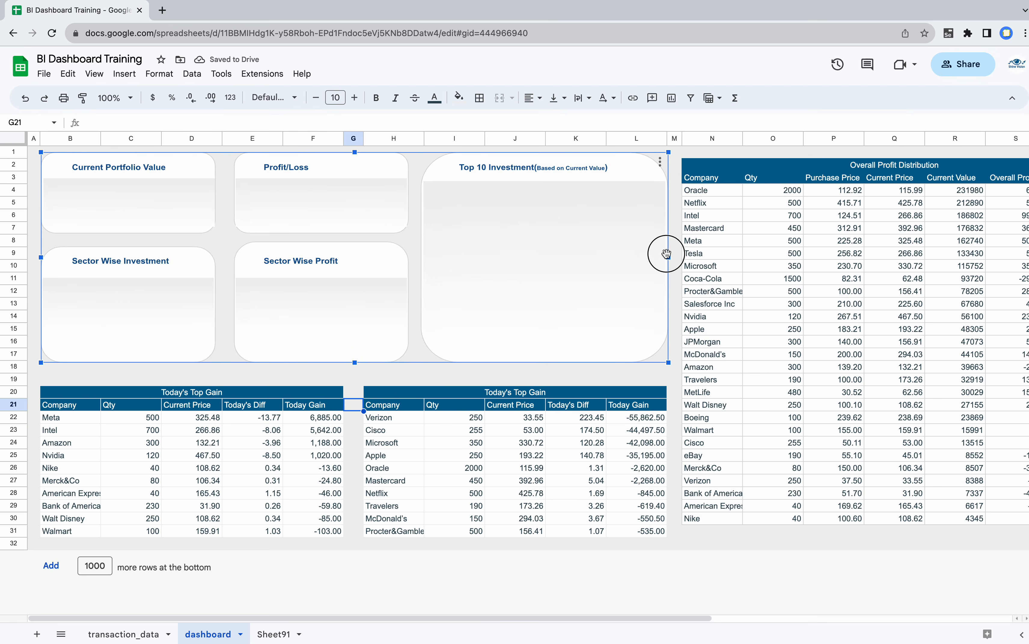
pyautogui.click(680, 267)
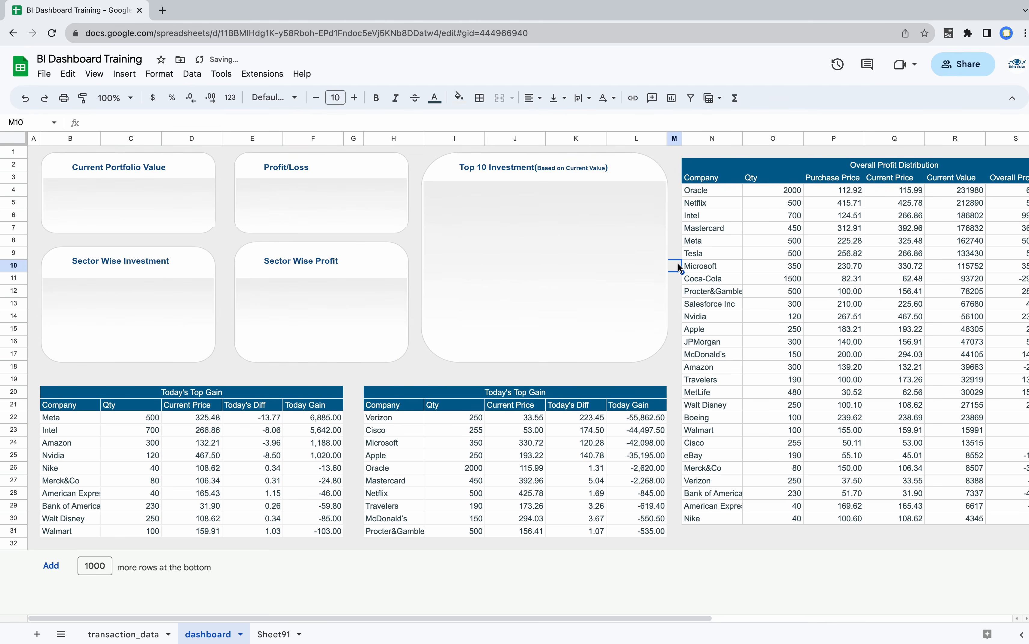
# - Narrow the Qty column O of the Overall Profit Distribution table slightly
pyautogui.hscroll(4, 749, 280)
pyautogui.hscroll(-4, 750, 279)
pyautogui.click(798, 137)
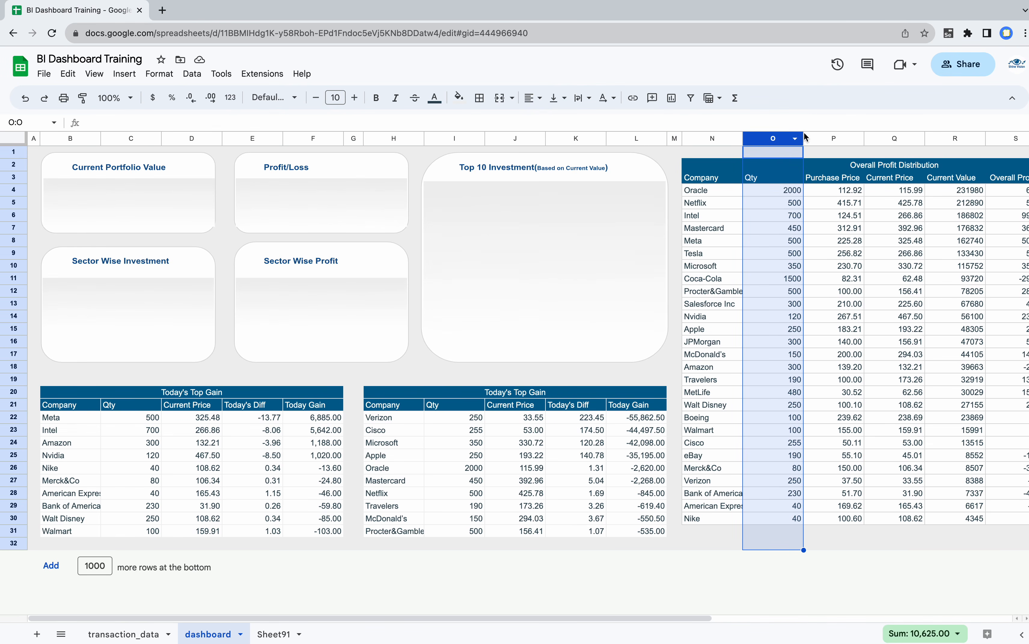
pyautogui.moveTo(804, 138); pyautogui.dragTo(800, 138)
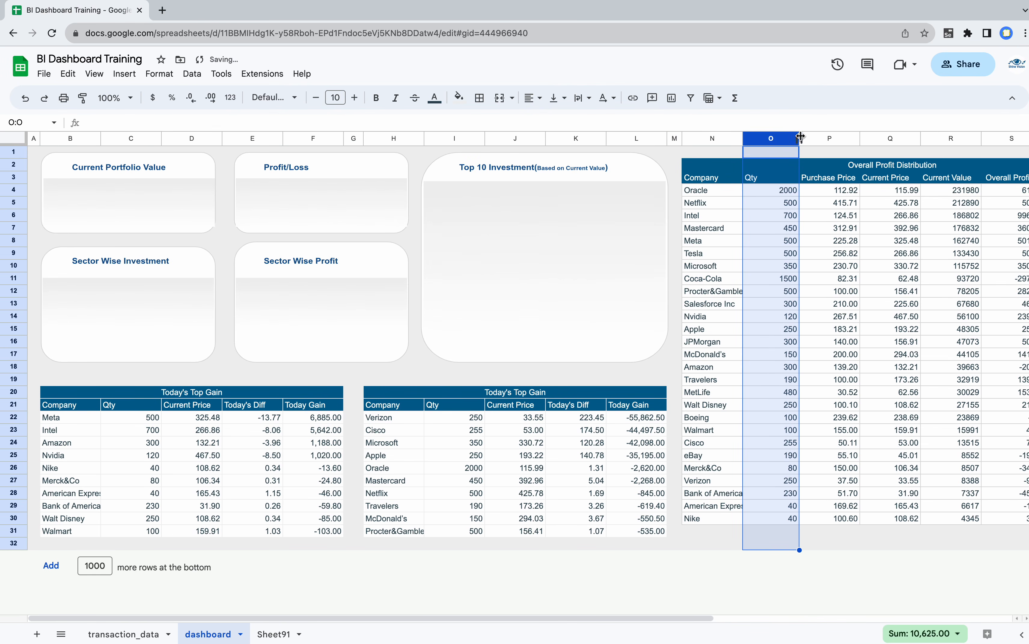
pyautogui.click(818, 246)
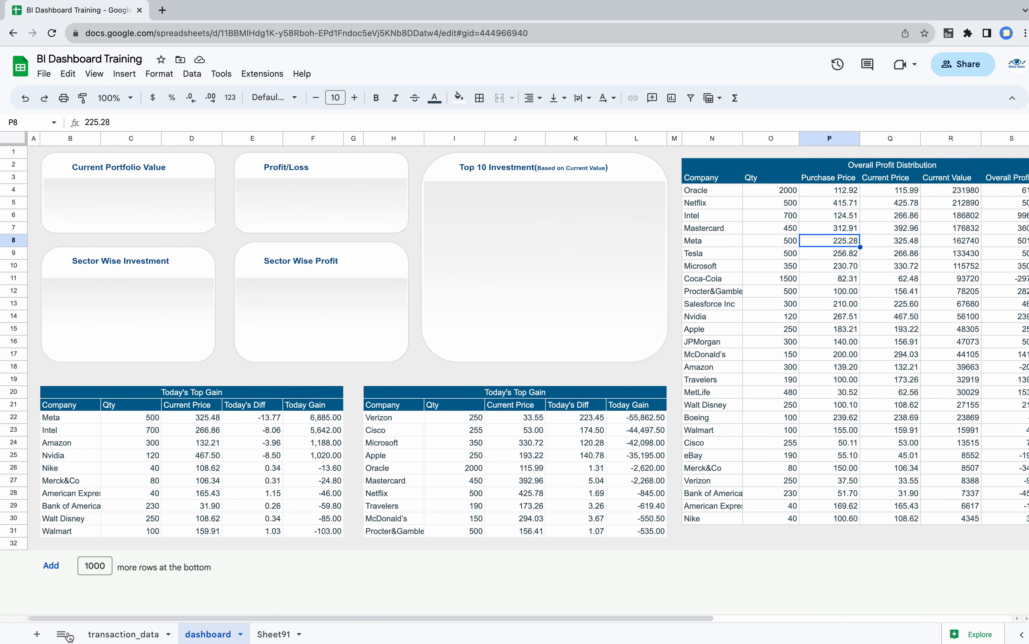
# - Add a new sheet, place it between transaction_data and dashboard, and rename it dashboard_data
pyautogui.click(37, 634)
pyautogui.moveTo(260, 634); pyautogui.dragTo(204, 634)
pyautogui.doubleClick(200, 634)
pyautogui.write('da')
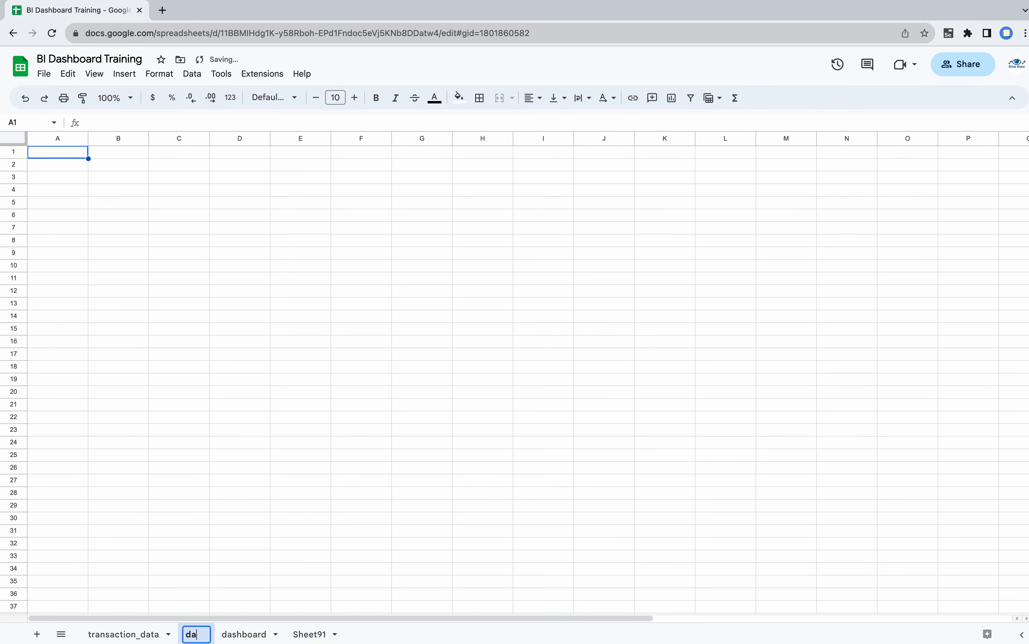
pyautogui.write('shboard_data')
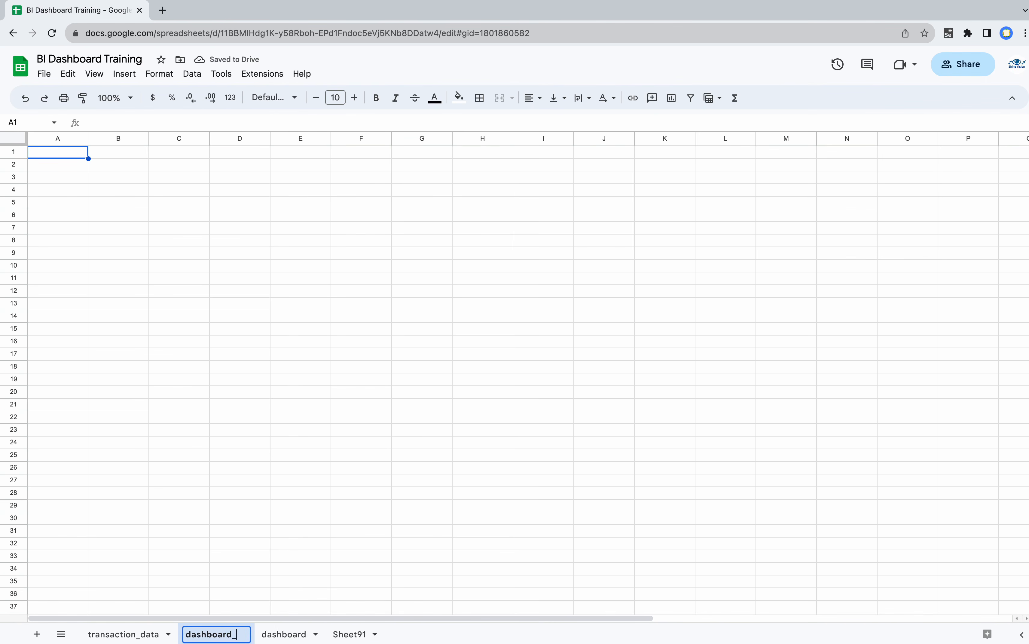
pyautogui.press('Return')
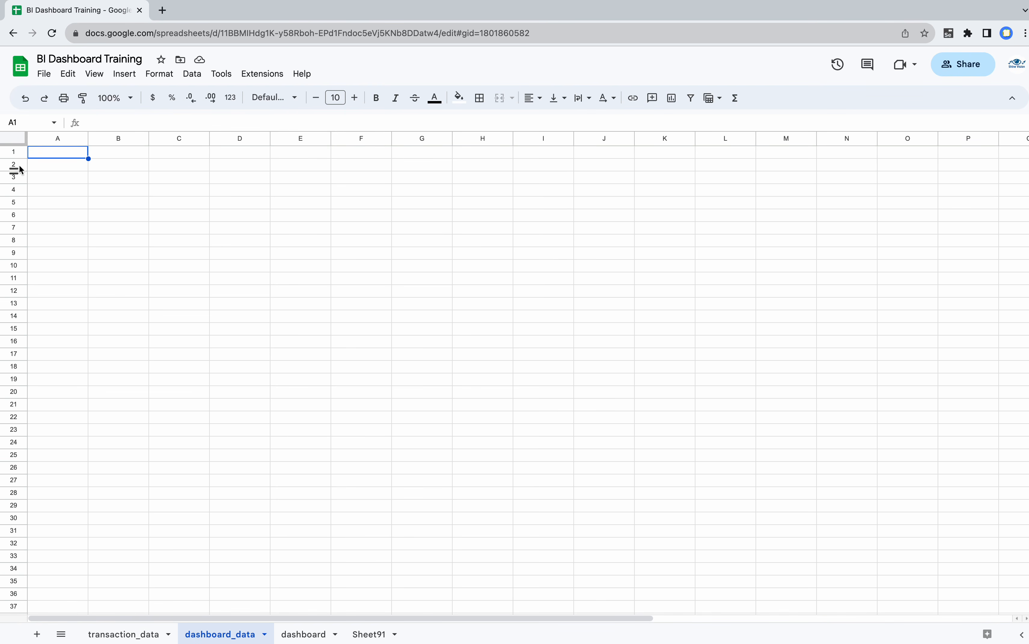
# - Switch between the dashboard_data and transaction_data sheets, ending on transaction_data to review the source columns
pyautogui.click(138, 629)
pyautogui.click(209, 631)
pyautogui.click(106, 633)
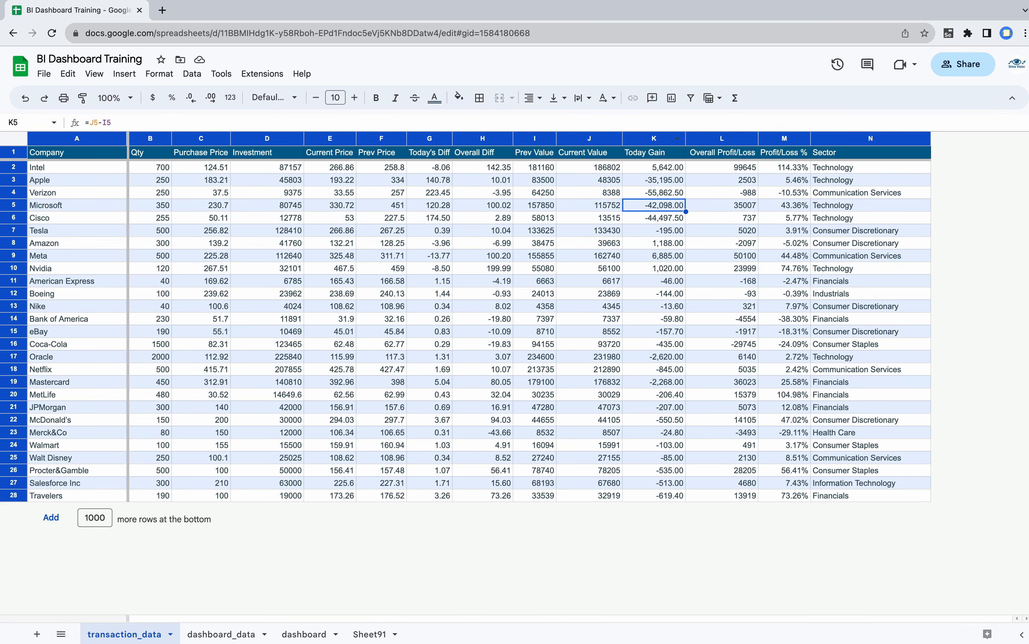
# - Review the first ten companies, N4:N13, of the dashboard's Overall Profit Distribution table, and look at Sheet91
pyautogui.click(230, 634)
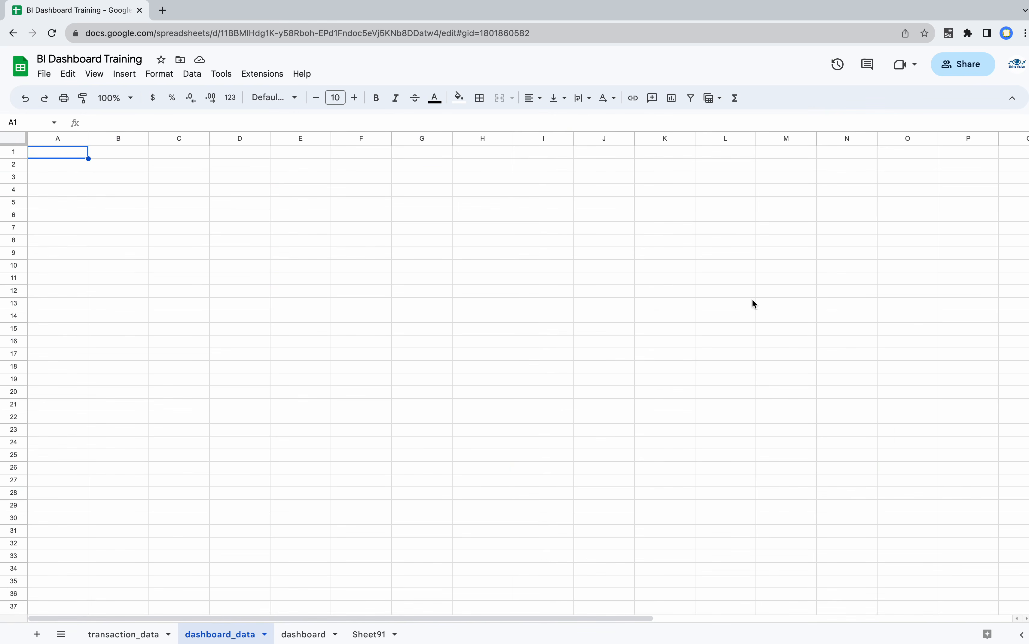
pyautogui.click(302, 634)
pyautogui.moveTo(700, 189); pyautogui.dragTo(702, 310)
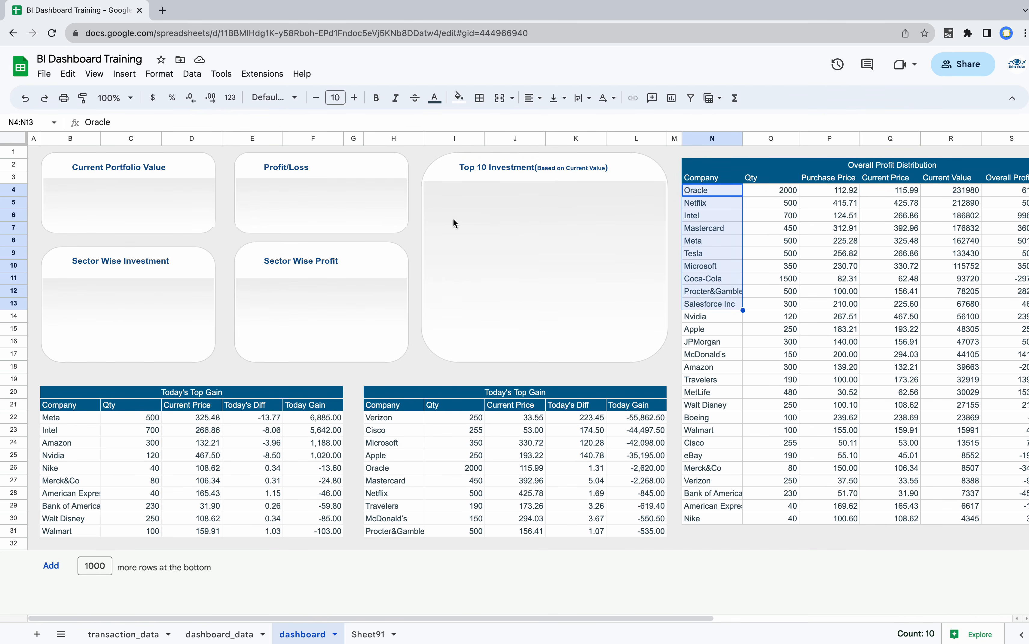
pyautogui.click(369, 634)
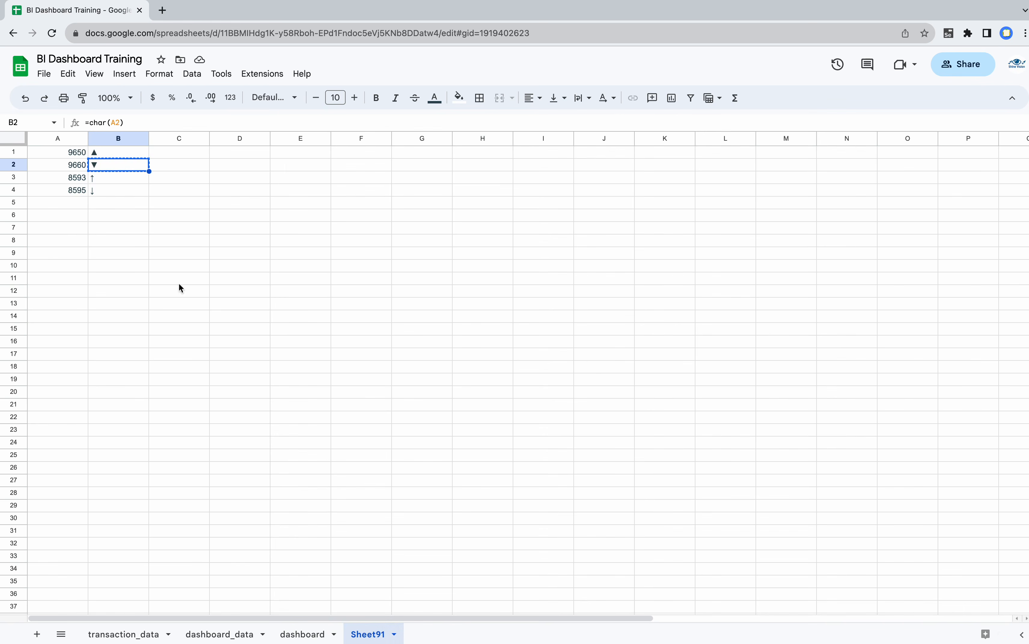
# - In dashboard_data cell A1, write a QUERY over transaction_data!1:28 with "Select A, J order by J desc limit 10"
pyautogui.click(222, 634)
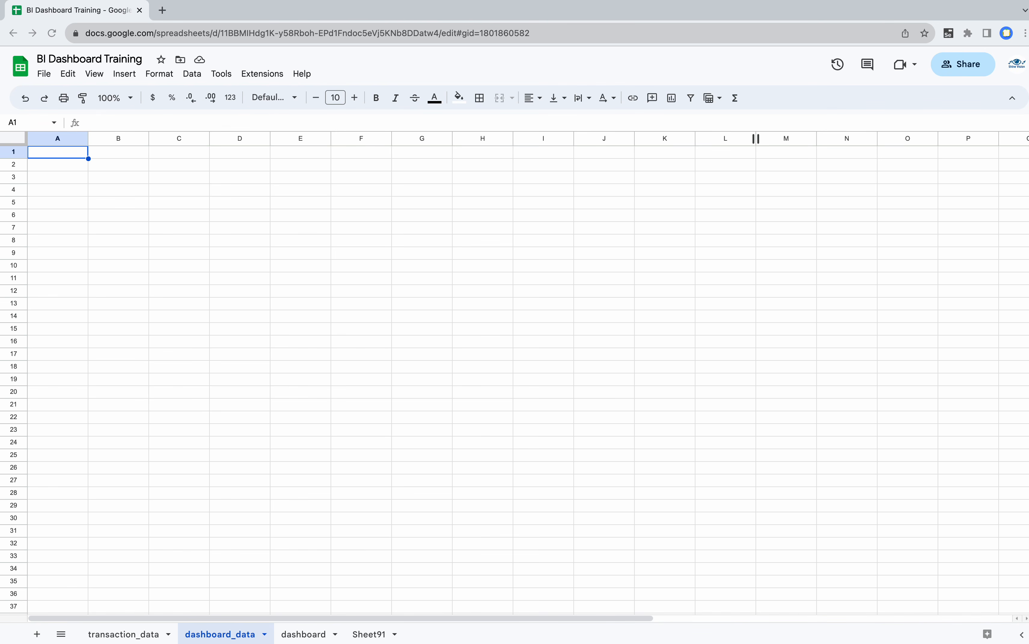
pyautogui.click(110, 119)
pyautogui.write('=QUERY(')
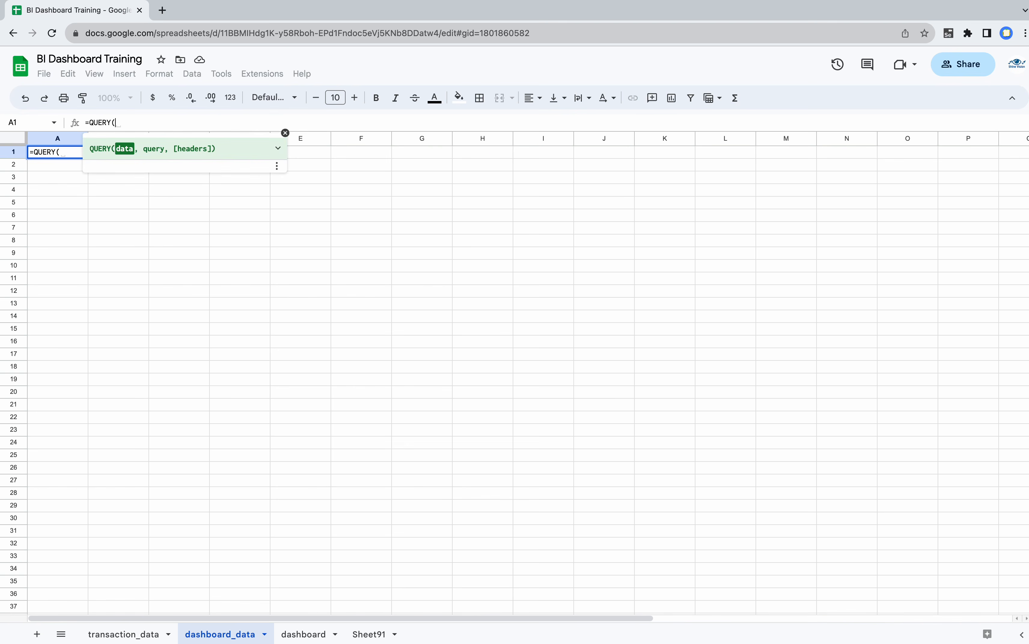
pyautogui.click(303, 634)
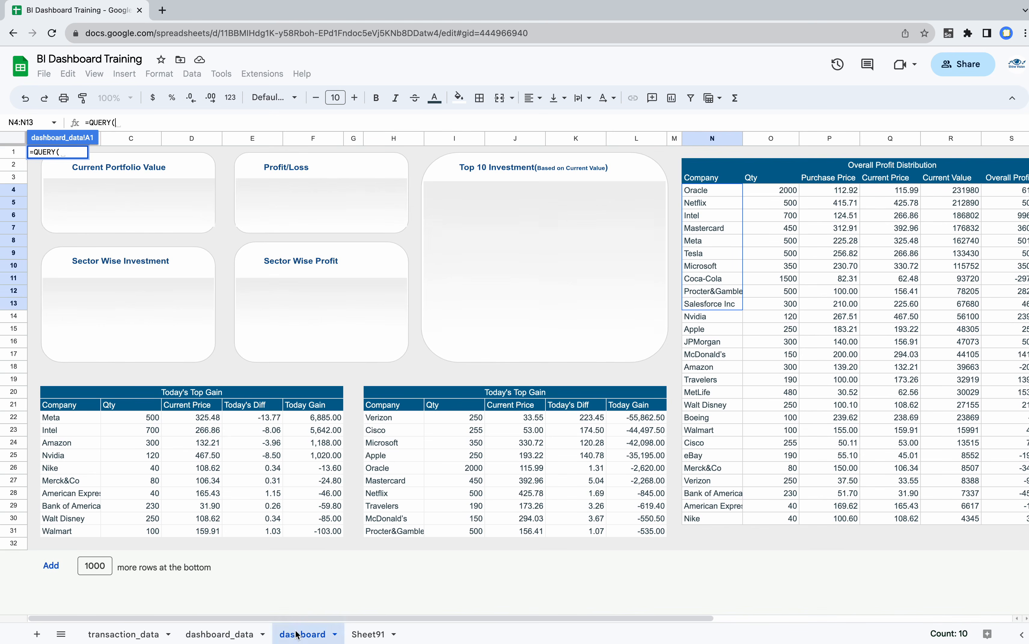
pyautogui.click(209, 633)
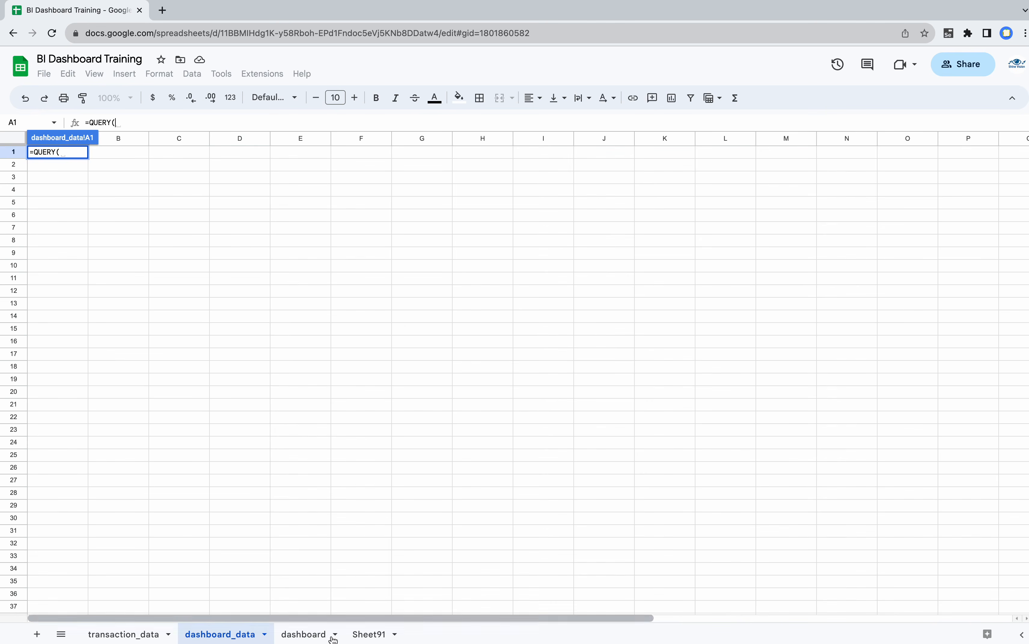
pyautogui.click(122, 633)
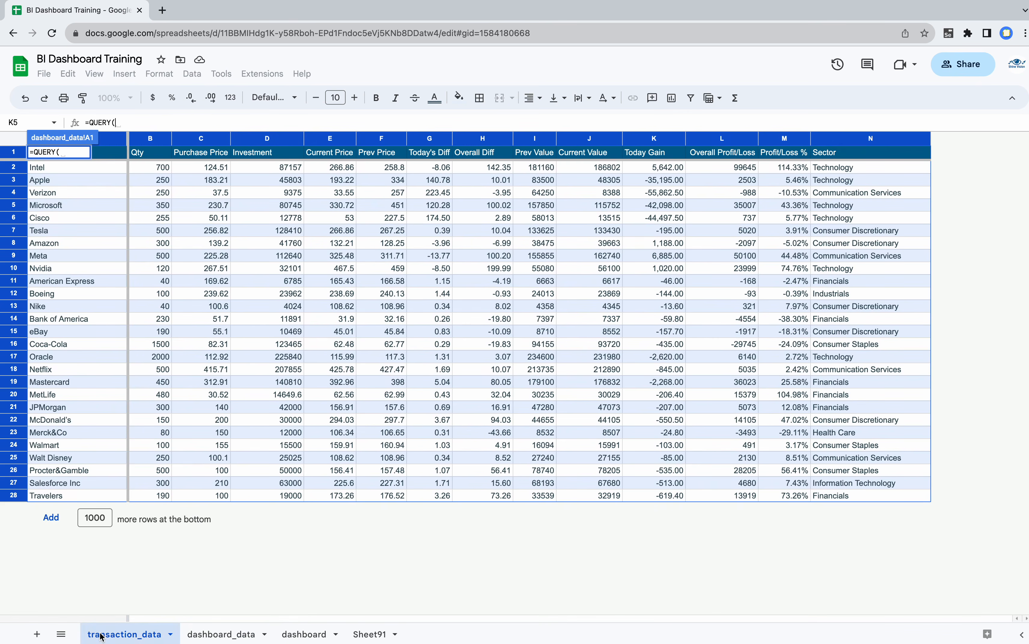
pyautogui.click(18, 140)
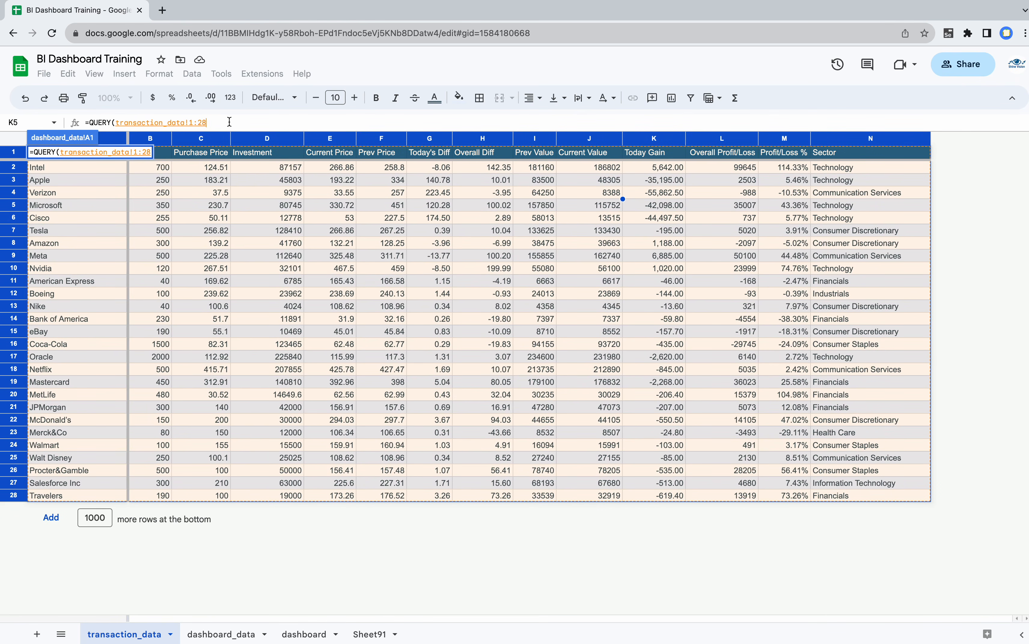
pyautogui.write(',"Select A, J order by J')
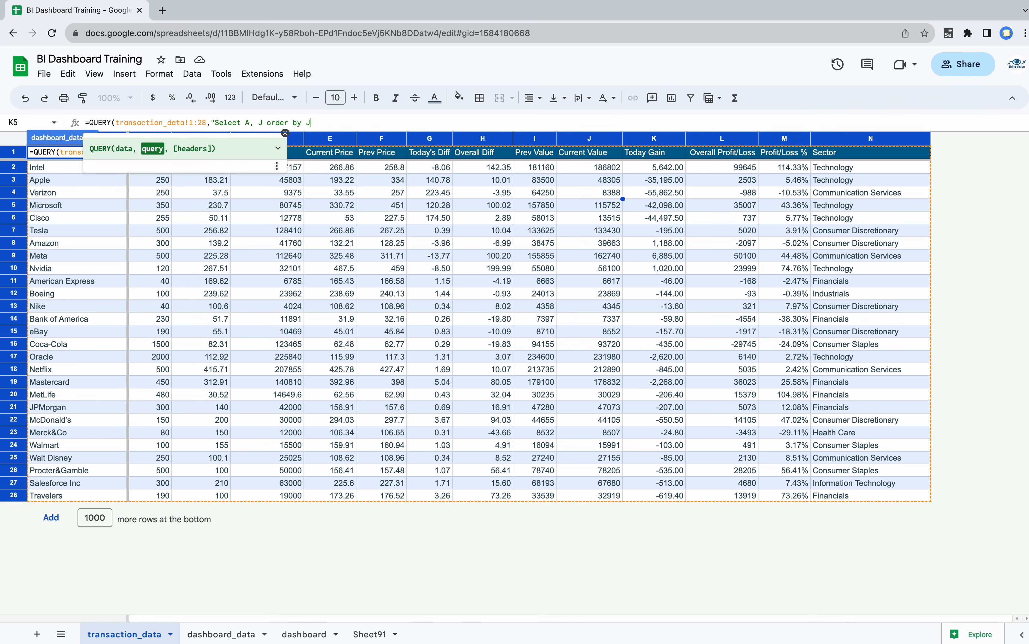
pyautogui.write('limit 10')
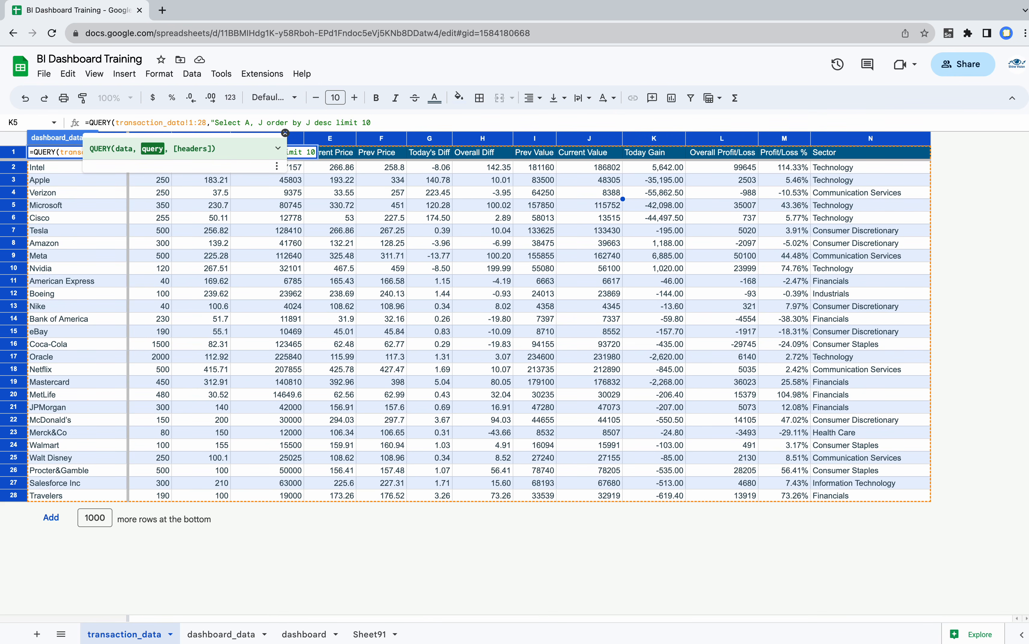
# - Commit the QUERY formula for the ten highest current values and insert a chart based on columns A:B of dashboard_data
pyautogui.press('Return')
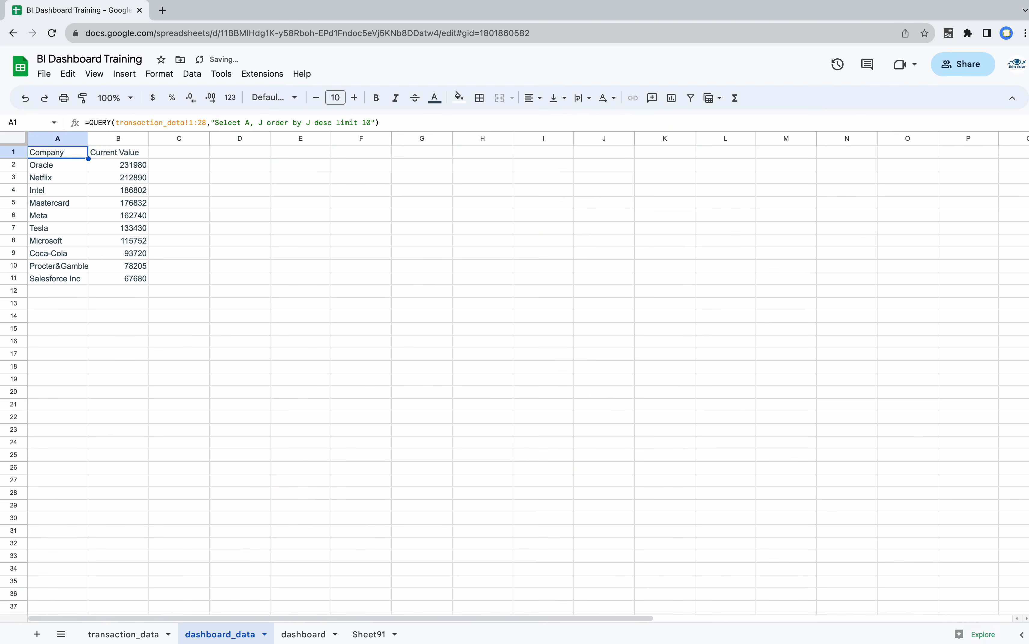
pyautogui.click(49, 354)
pyautogui.moveTo(50, 139); pyautogui.dragTo(116, 141)
pyautogui.click(306, 217)
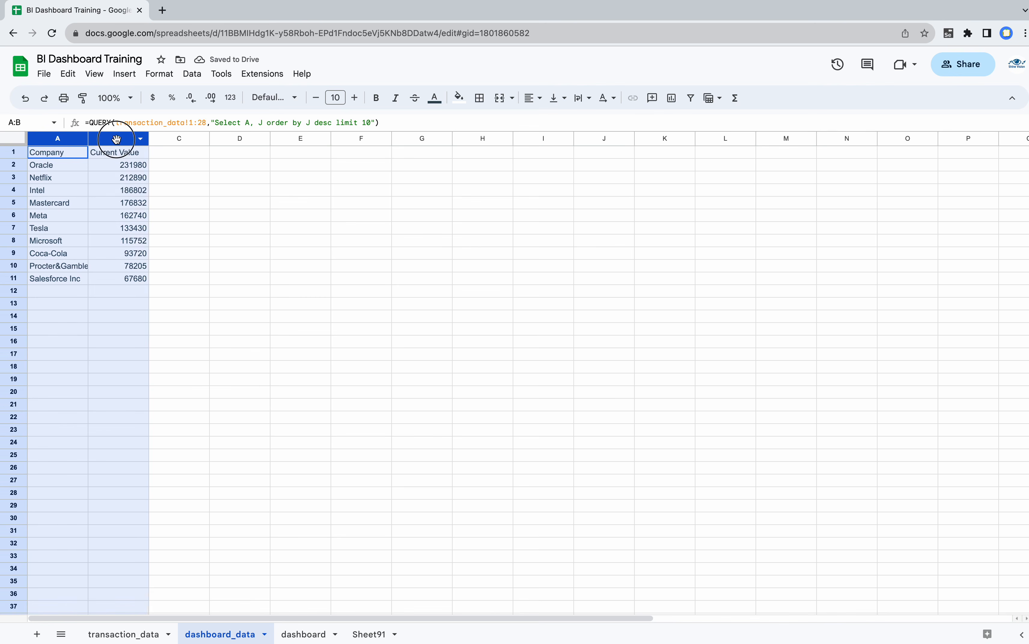
pyautogui.click(124, 73)
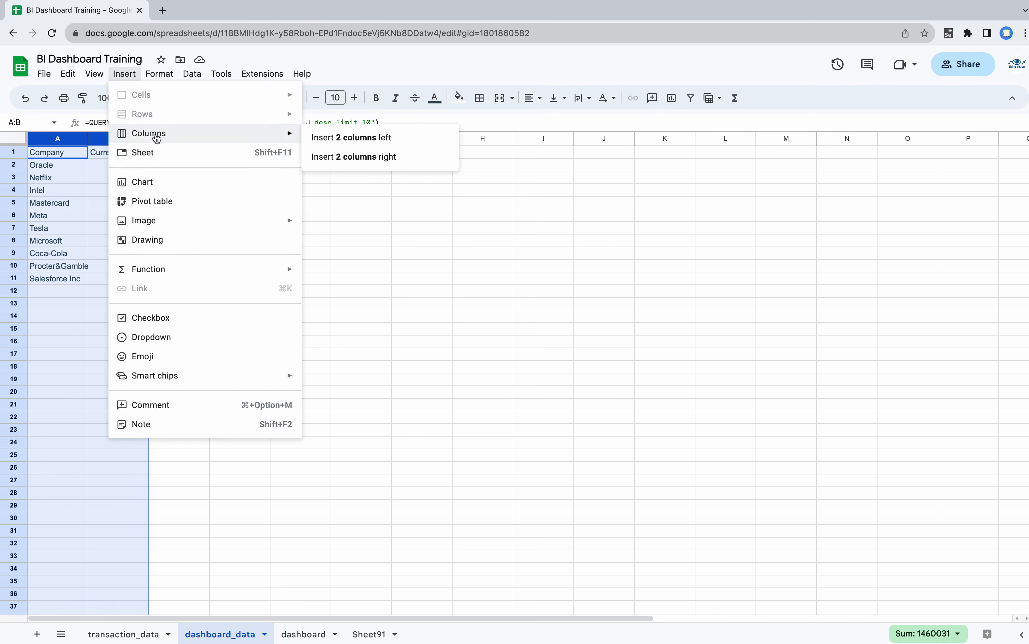
pyautogui.click(152, 183)
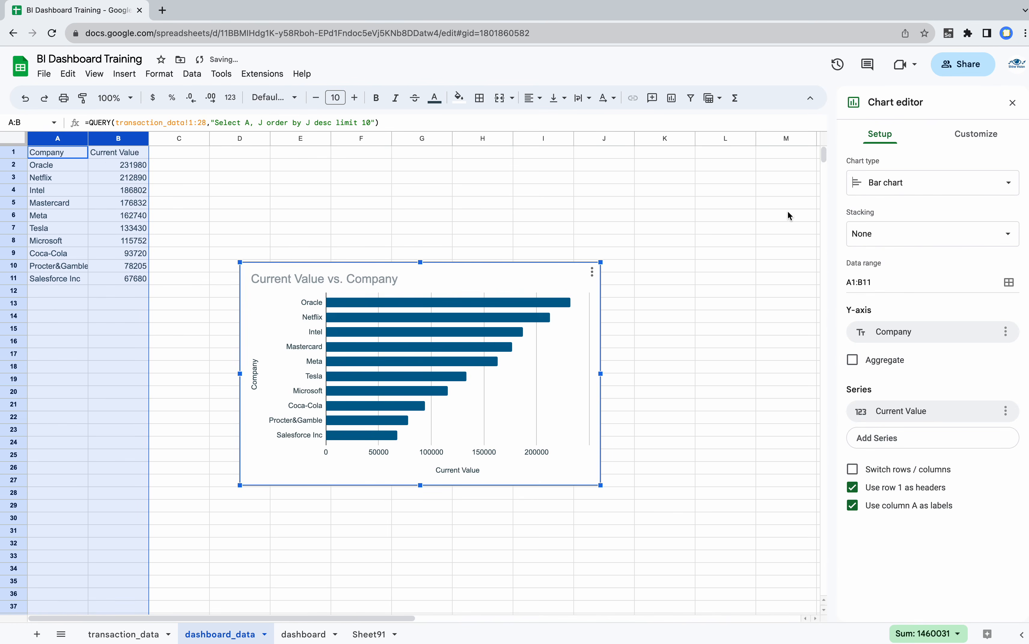
# - Remove the title from the bar chart of current value by company
pyautogui.click(300, 280)
pyautogui.press('Delete')
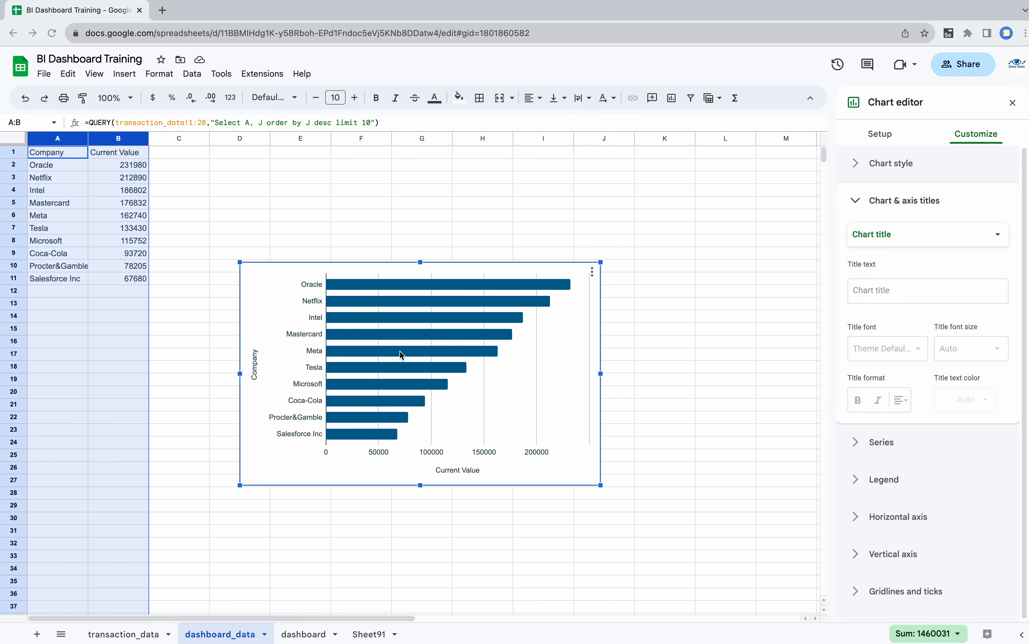
# - Turn on data labels for the chart's Current Value series
pyautogui.doubleClick(446, 282)
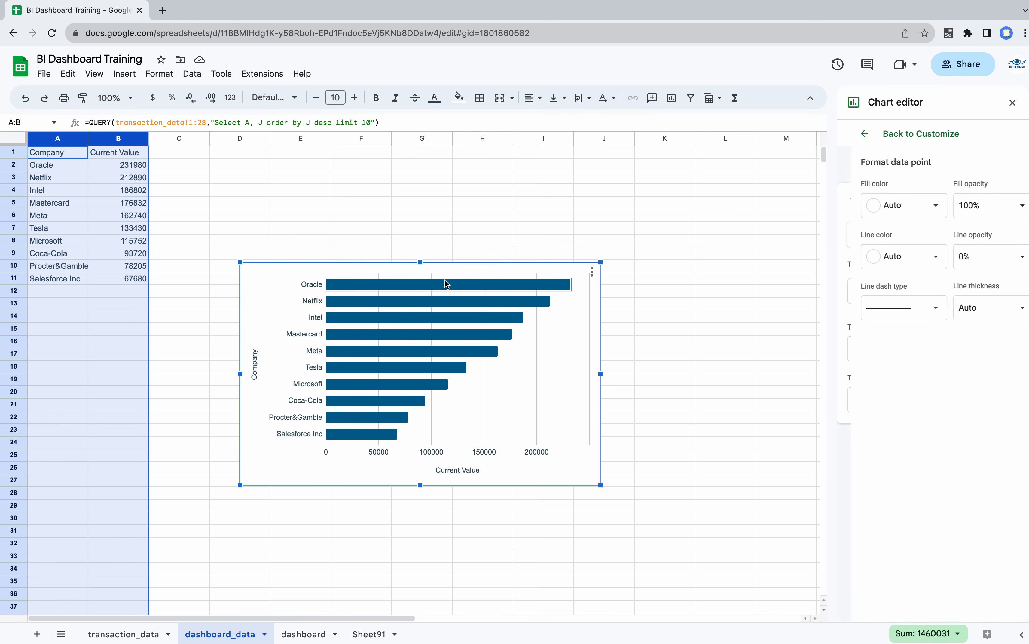
pyautogui.click(294, 291)
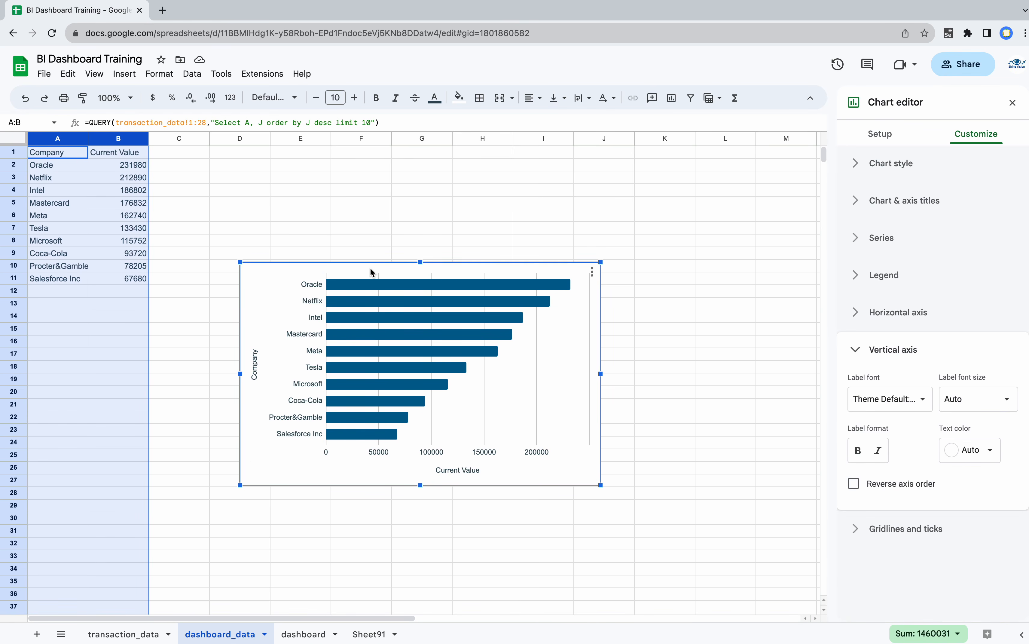
pyautogui.click(872, 271)
pyautogui.click(872, 273)
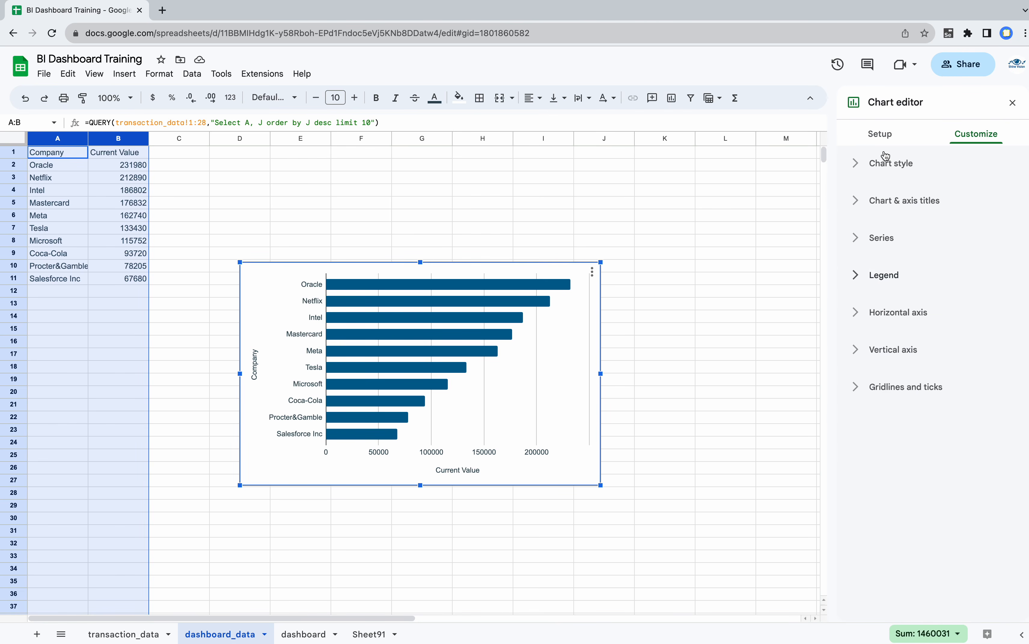
pyautogui.click(880, 134)
pyautogui.click(973, 133)
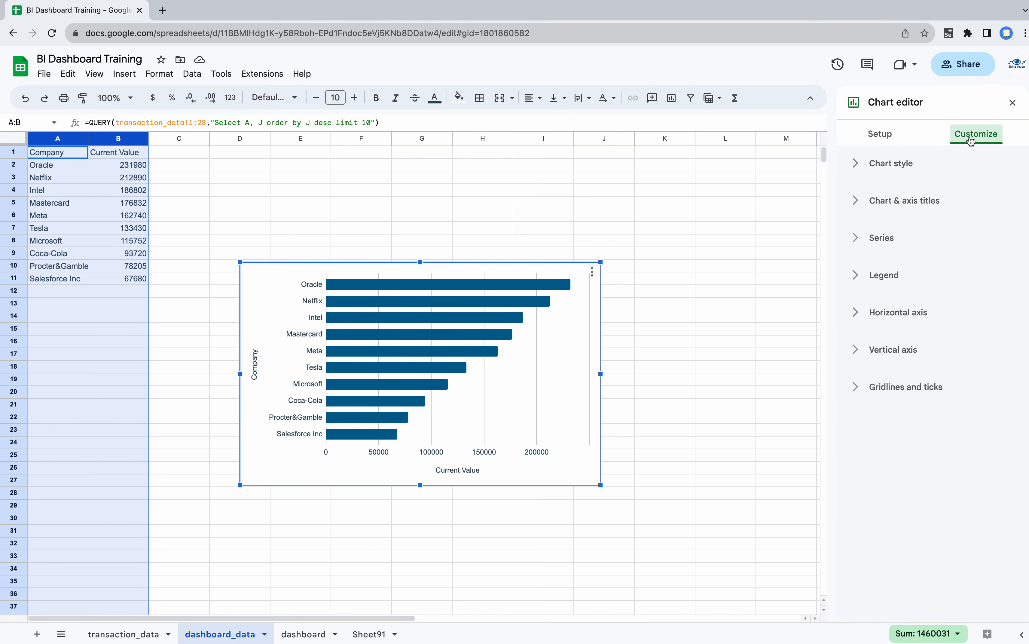
pyautogui.click(872, 168)
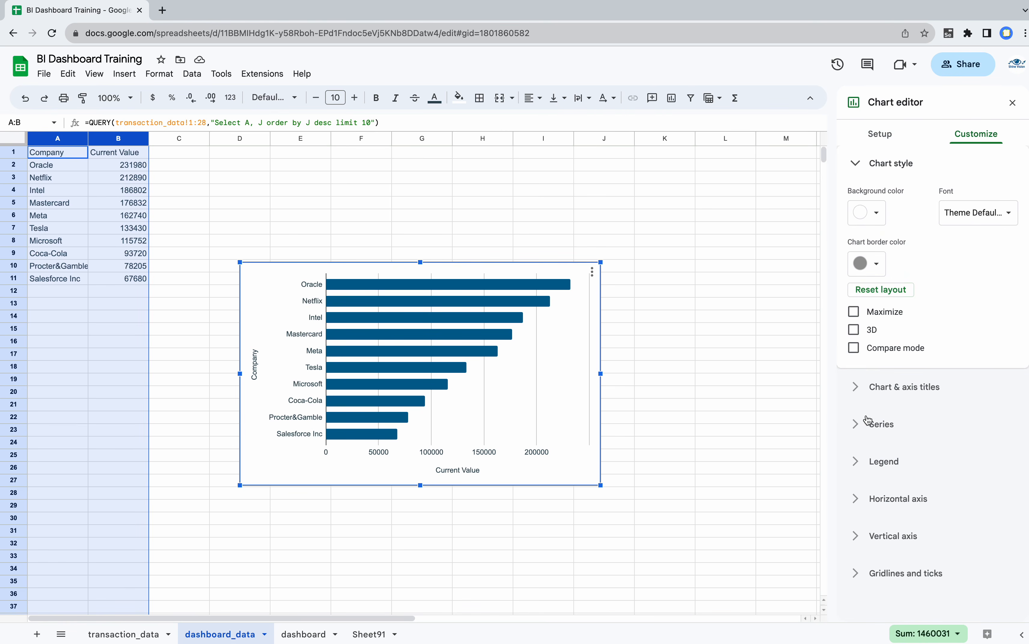
pyautogui.click(862, 386)
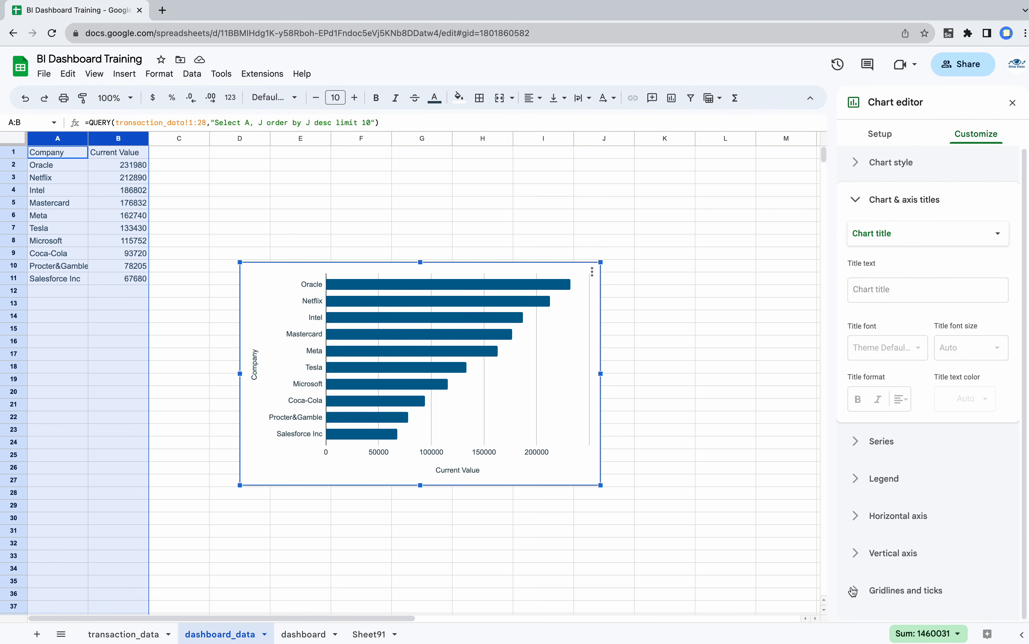
pyautogui.click(861, 478)
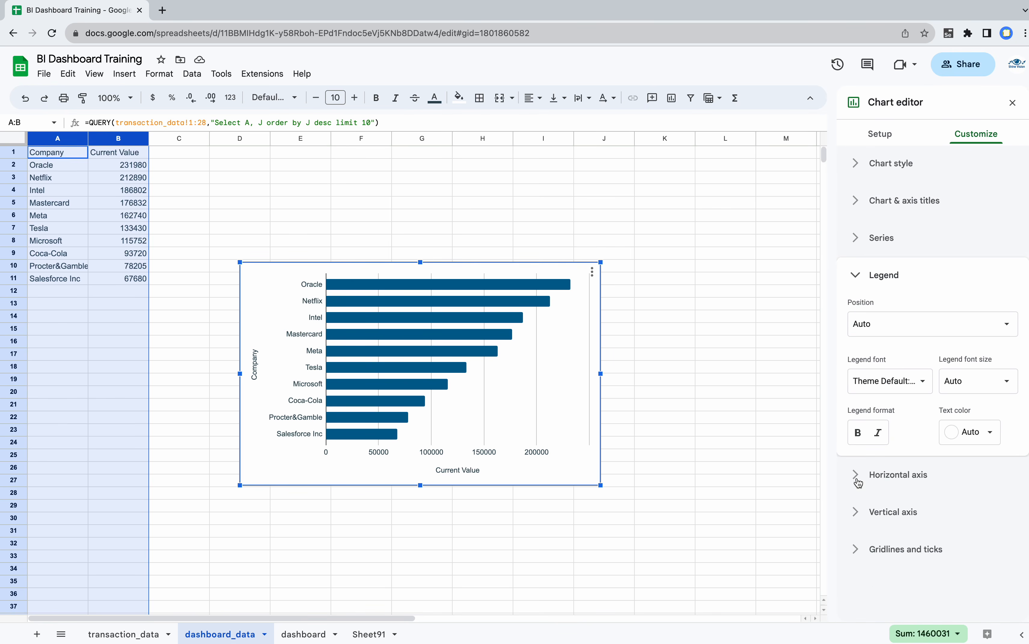
pyautogui.click(856, 234)
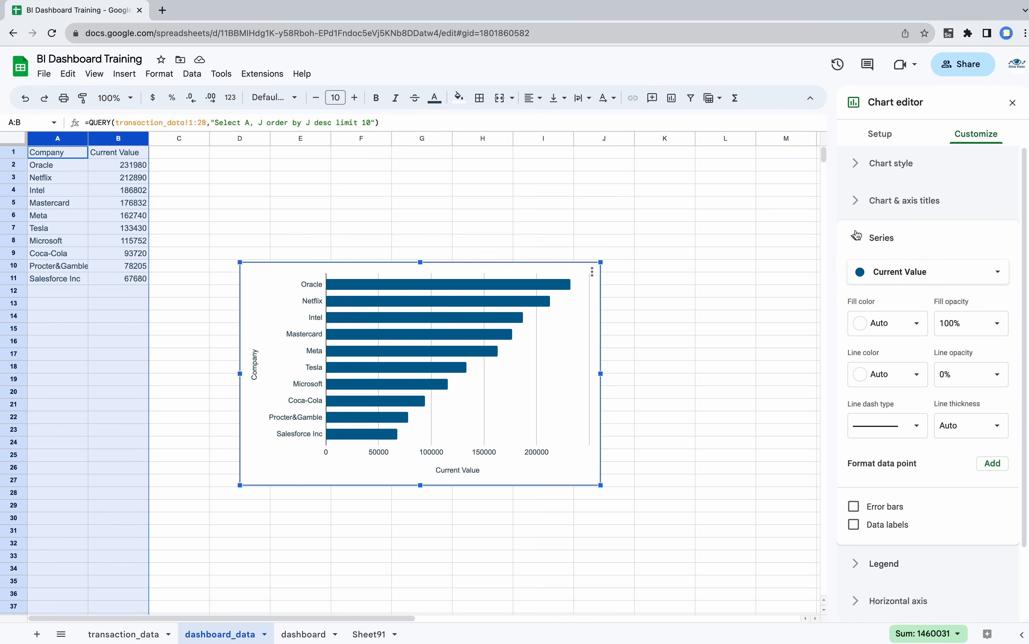
pyautogui.click(854, 525)
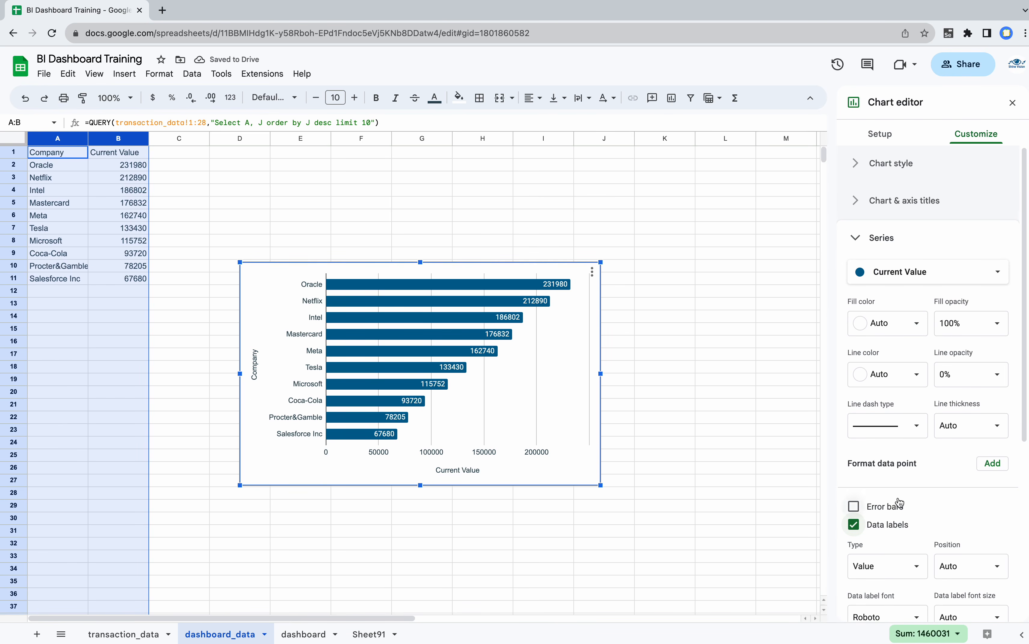
pyautogui.scroll(-2, 899, 501)
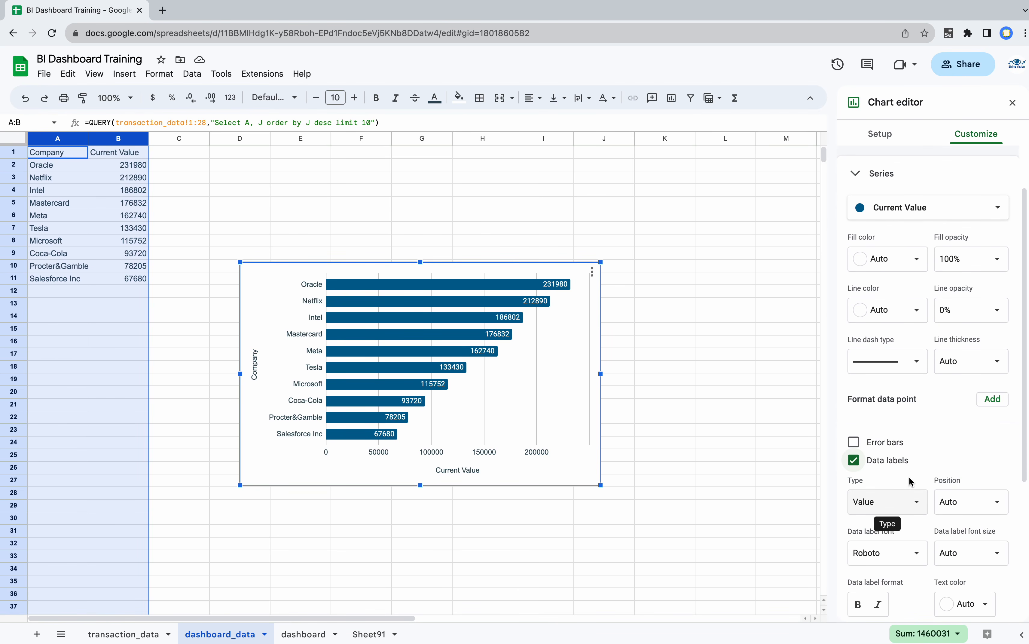
pyautogui.scroll(2, 910, 481)
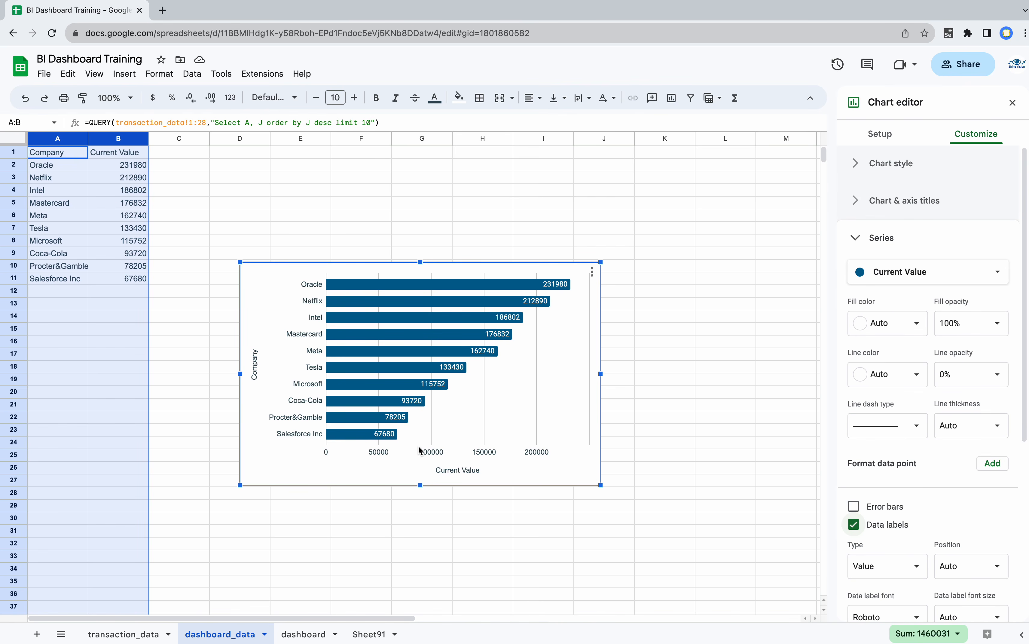
# - Delete the vertical axis title from the bar chart
pyautogui.click(256, 364)
pyautogui.press('Delete')
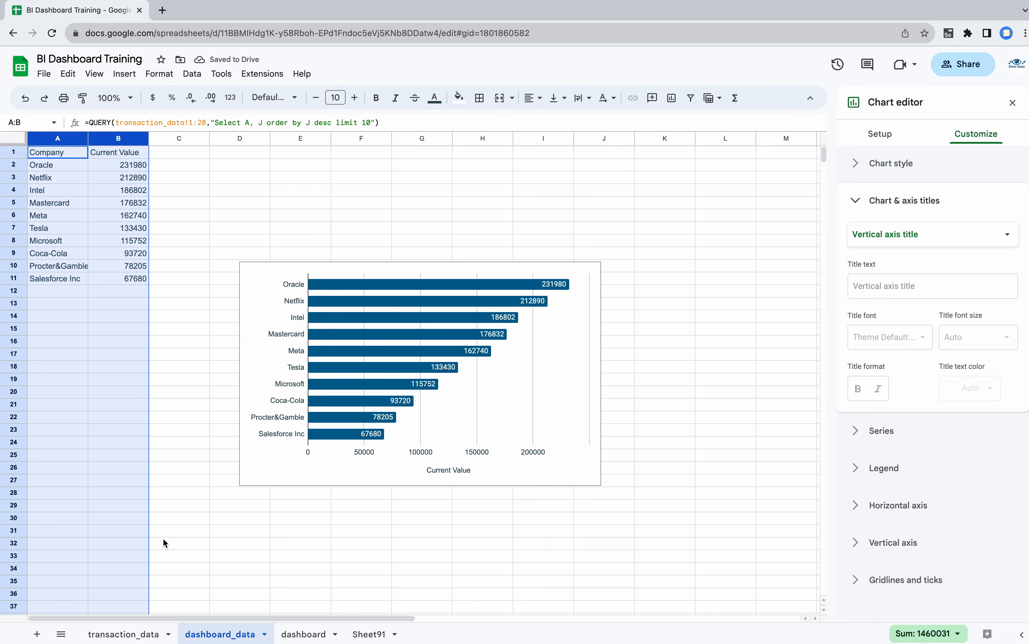
# - Copy the bar chart from dashboard_data to the dashboard sheet, position it over the Top 10 Investment card and narrow it to the card's width
pyautogui.click(117, 634)
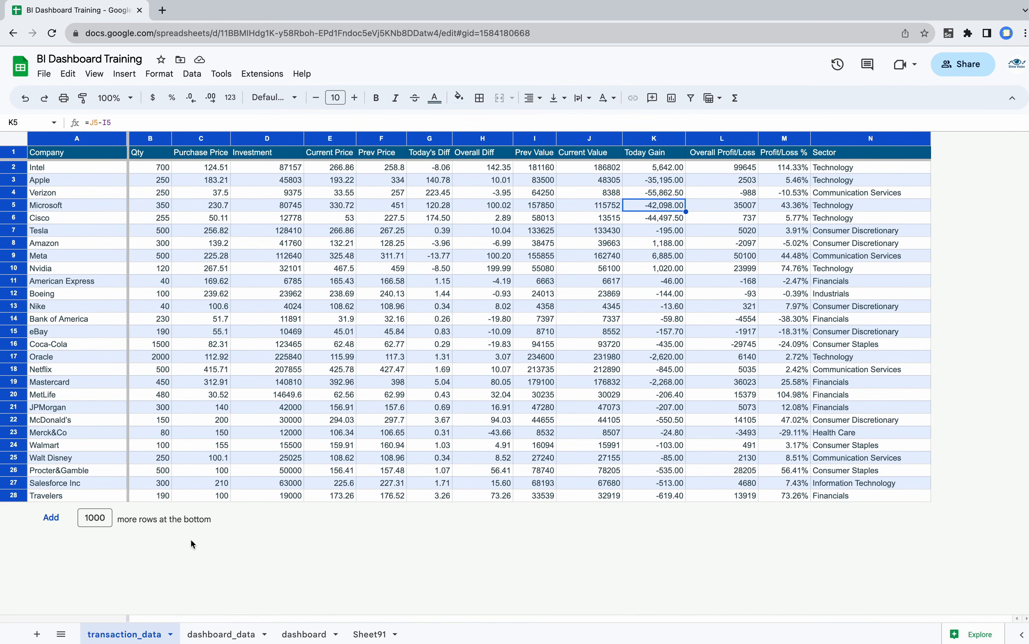
pyautogui.click(219, 634)
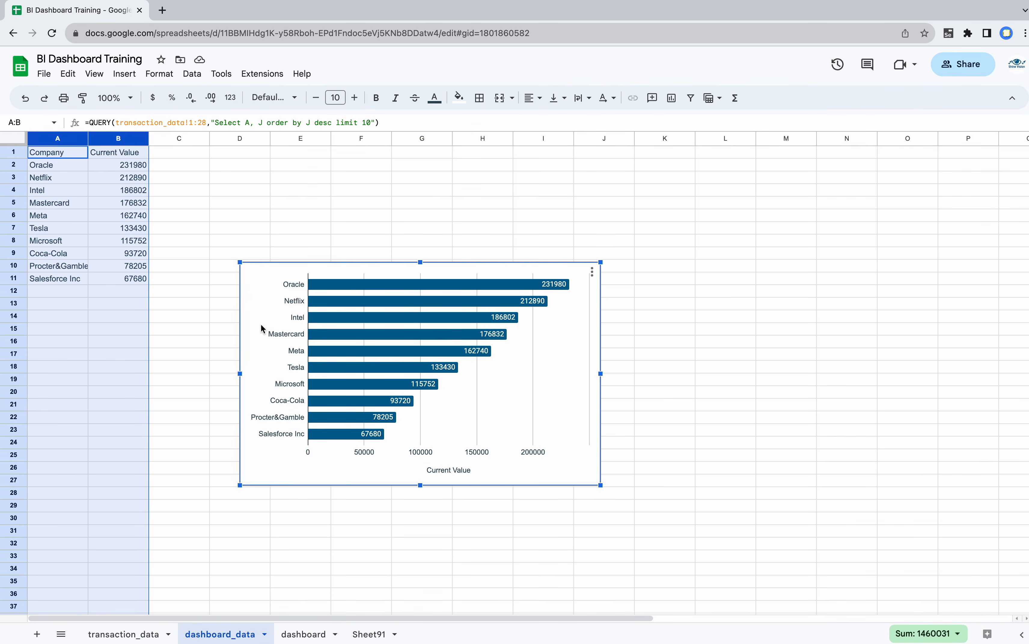
pyautogui.click(311, 634)
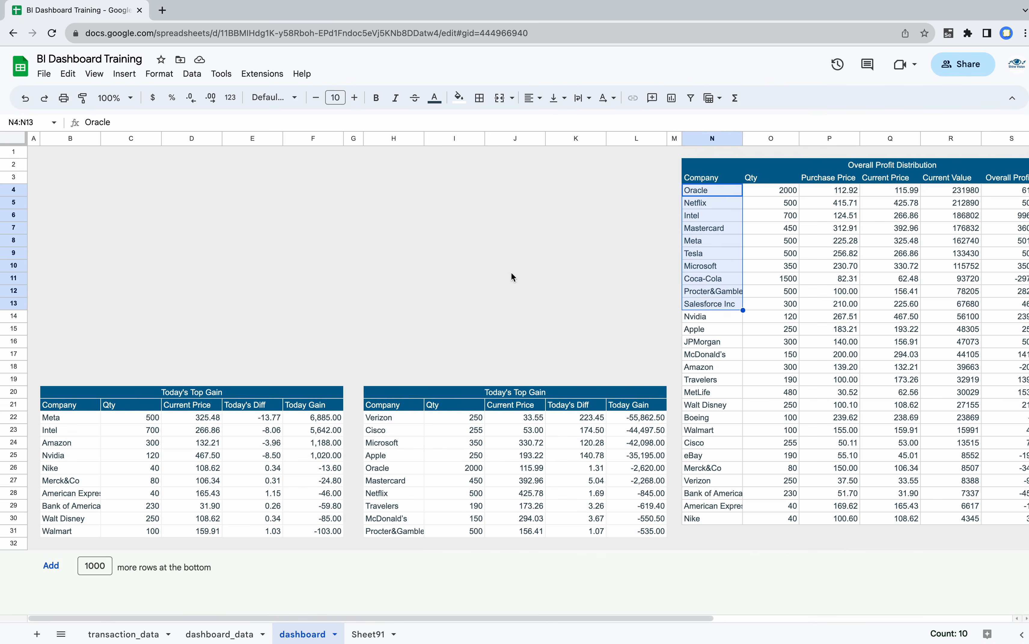
pyautogui.hotkey('ctrl', 'v')
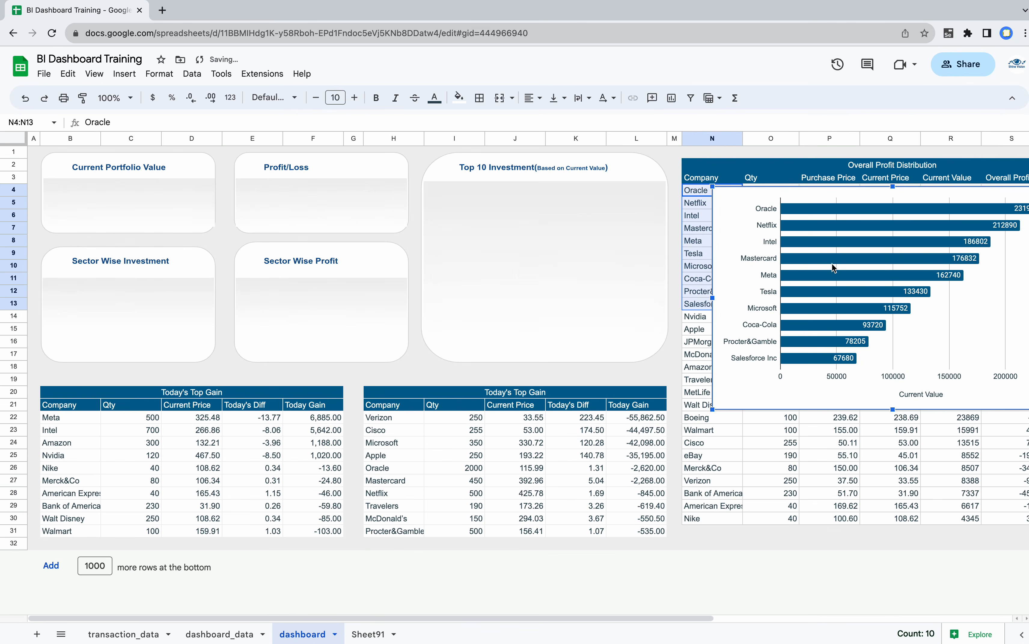
pyautogui.moveTo(830, 261); pyautogui.dragTo(540, 259)
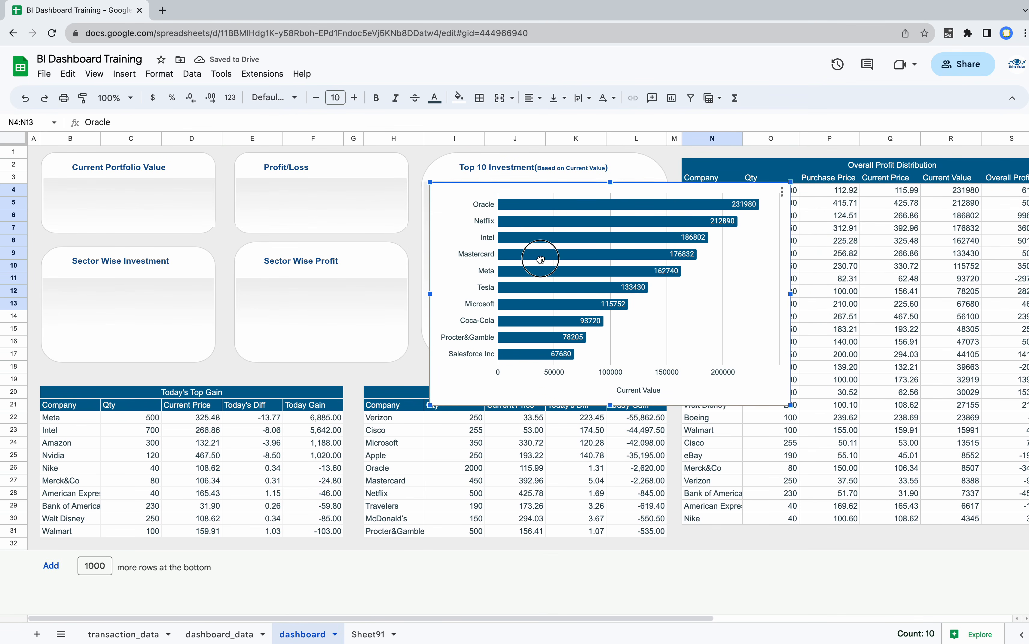
pyautogui.moveTo(789, 294); pyautogui.dragTo(663, 295)
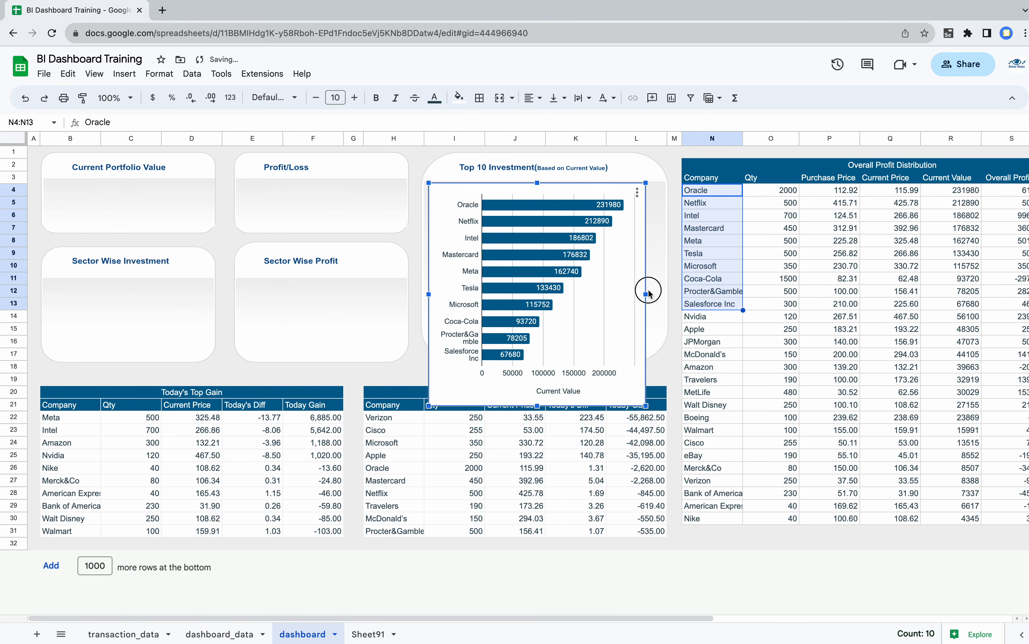
# - Delete the horizontal axis title from the chart on the dashboard sheet
pyautogui.doubleClick(559, 386)
pyautogui.click(562, 391)
pyautogui.press('Delete')
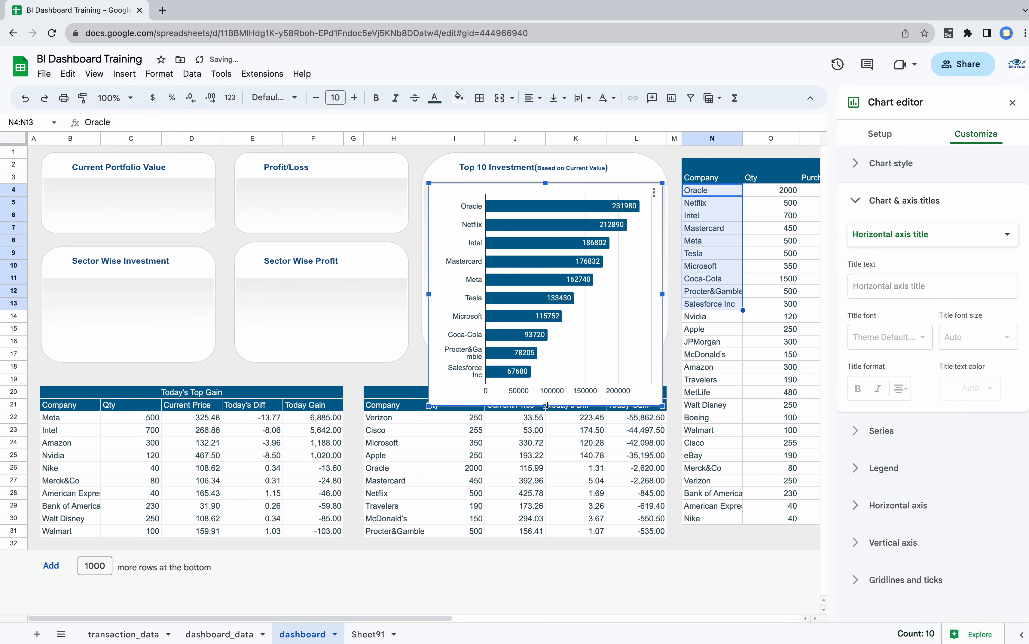
# - Reduce the chart's height so that it fits inside the Top 10 Investment card
pyautogui.moveTo(547, 406); pyautogui.dragTo(547, 350)
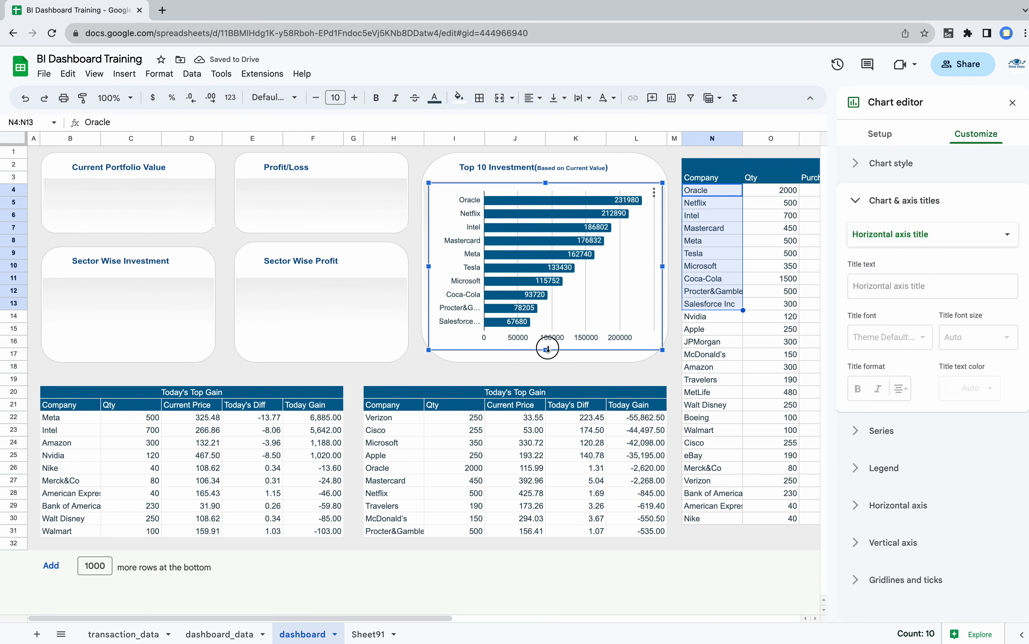
pyautogui.click(454, 368)
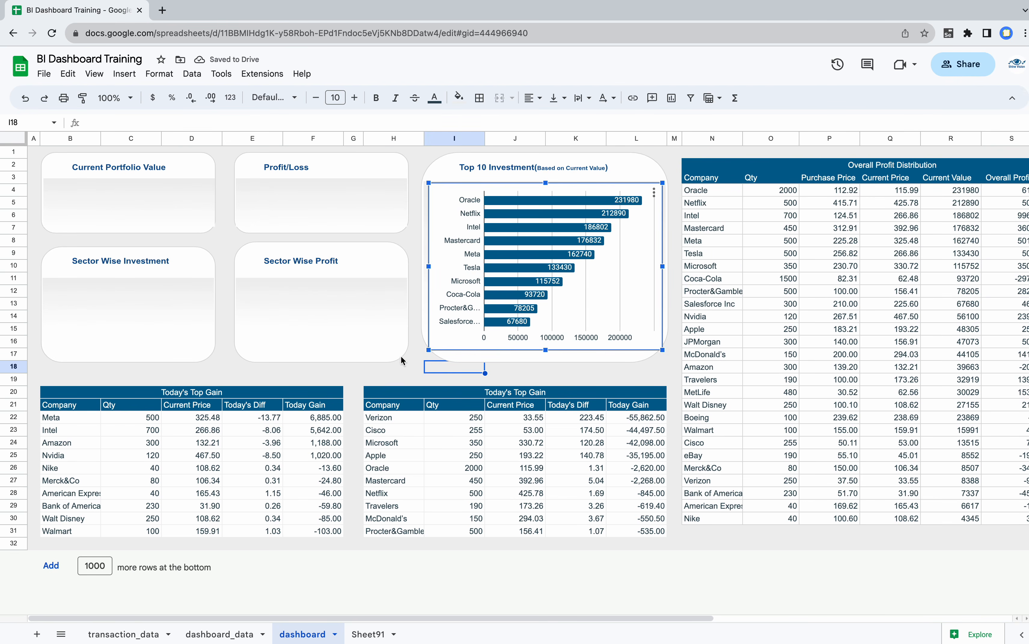
pyautogui.click(402, 368)
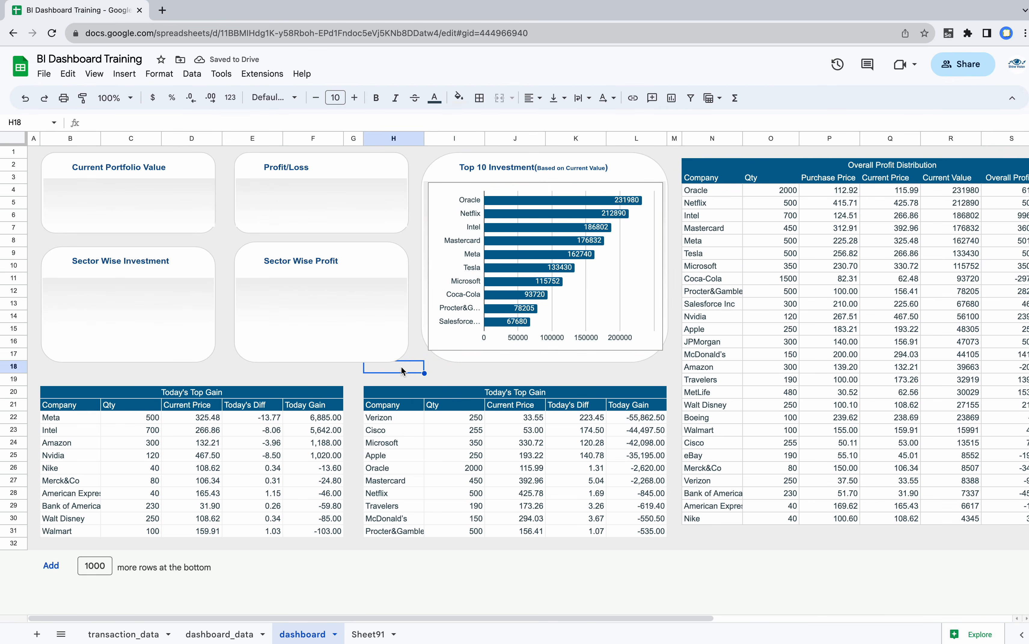
# - Set both the border color and the background color of the dashboard's bar chart to None
pyautogui.doubleClick(442, 221)
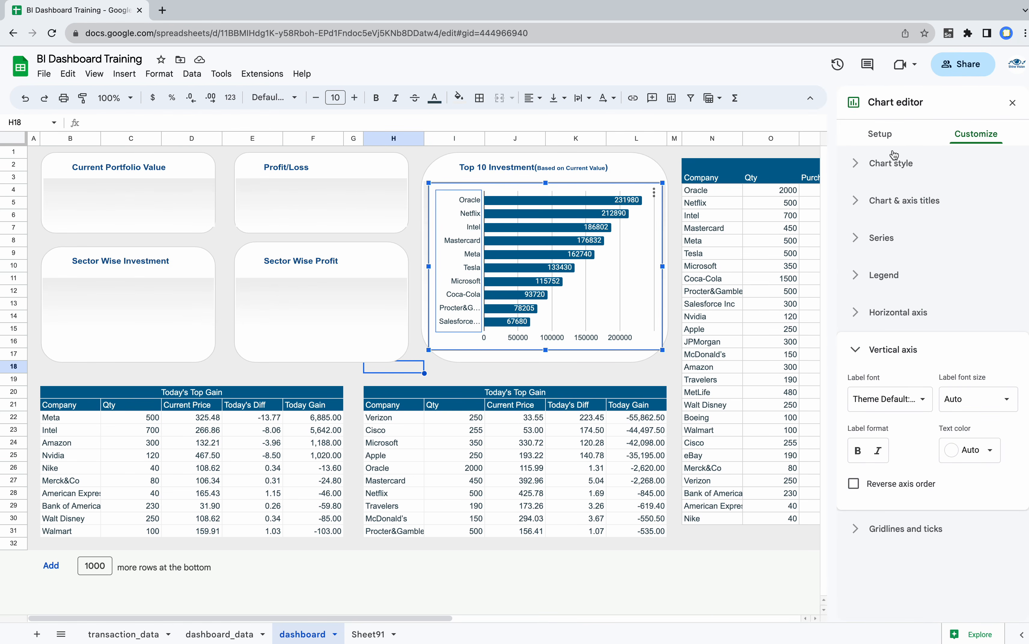
pyautogui.click(872, 170)
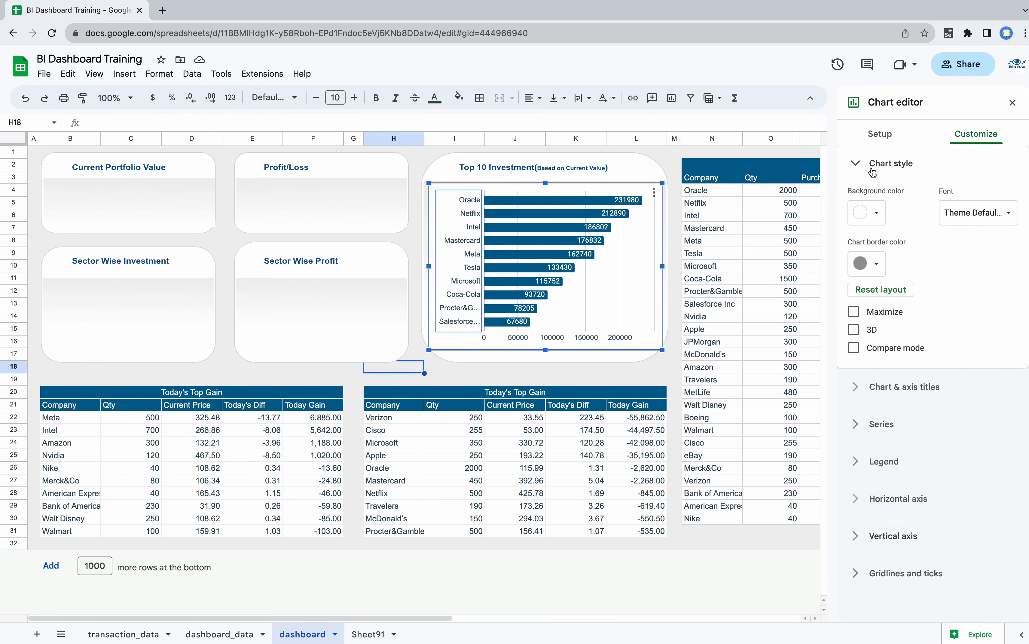
pyautogui.click(876, 264)
pyautogui.click(873, 292)
pyautogui.click(878, 215)
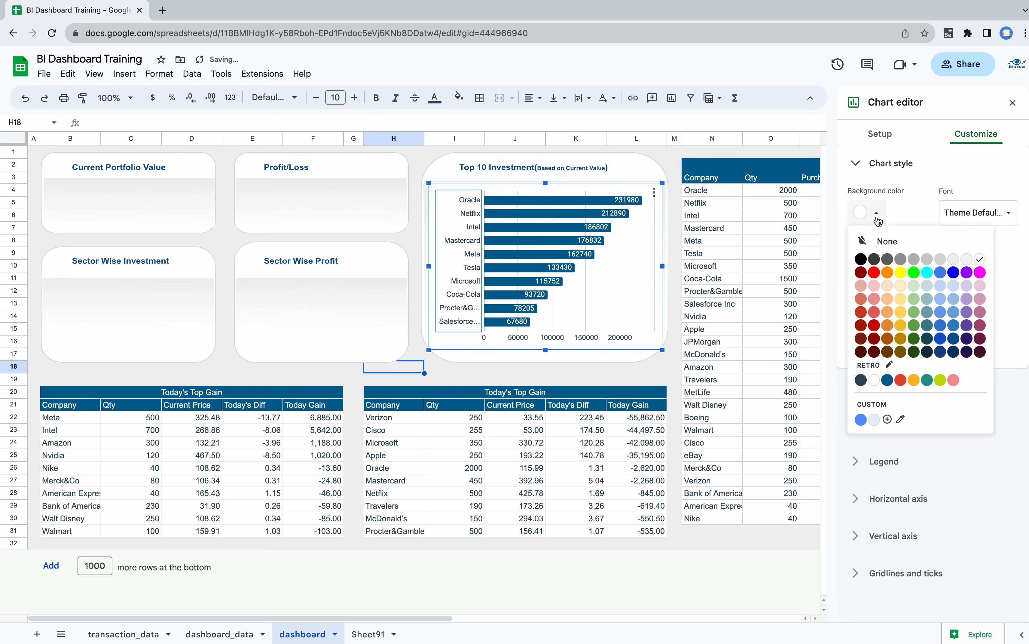
pyautogui.click(882, 241)
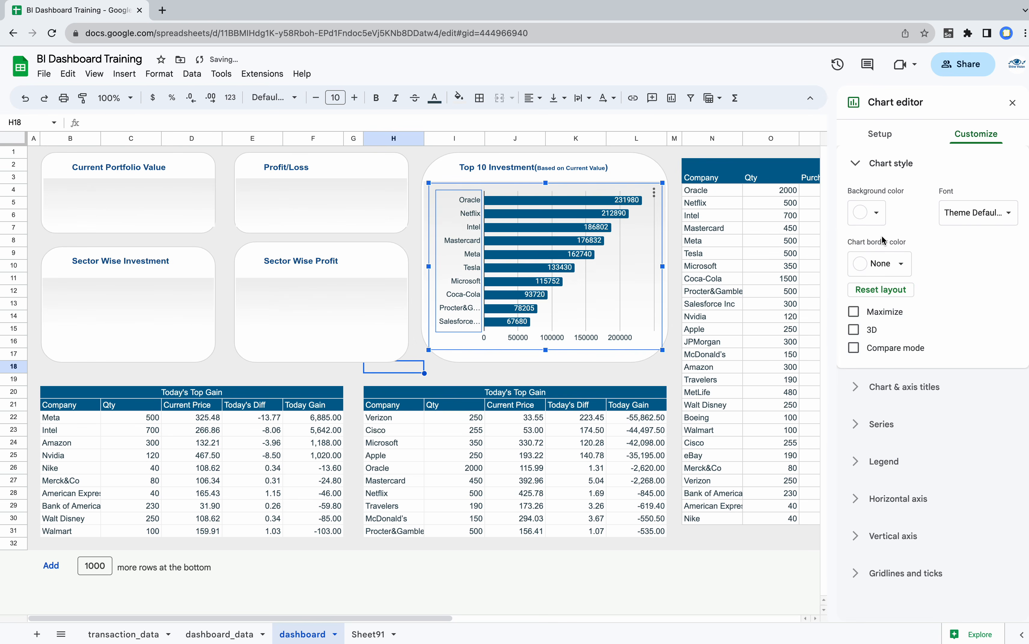
pyautogui.click(652, 370)
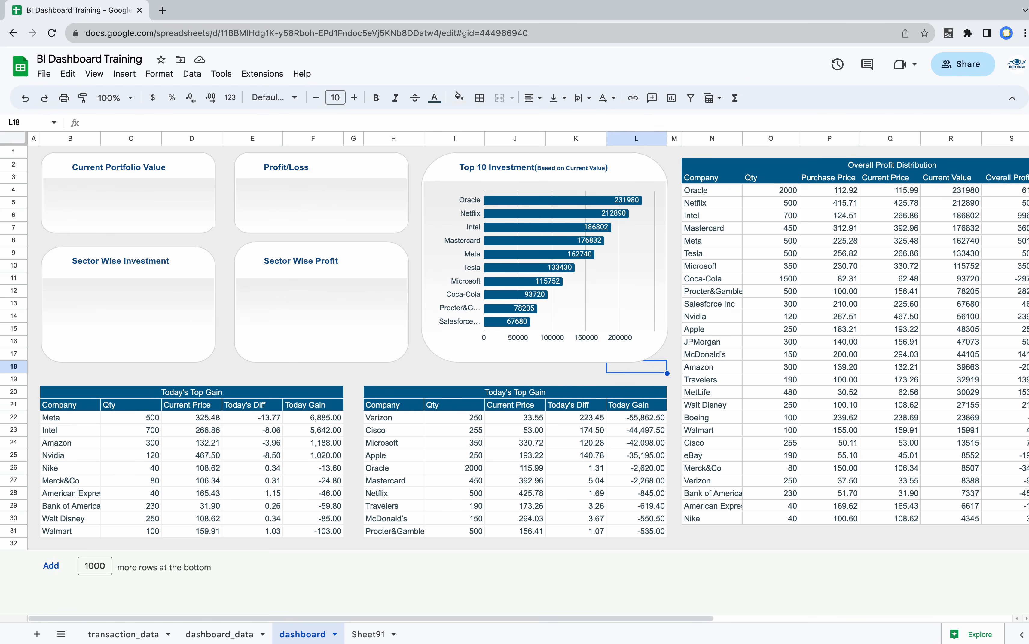
pyautogui.click(520, 238)
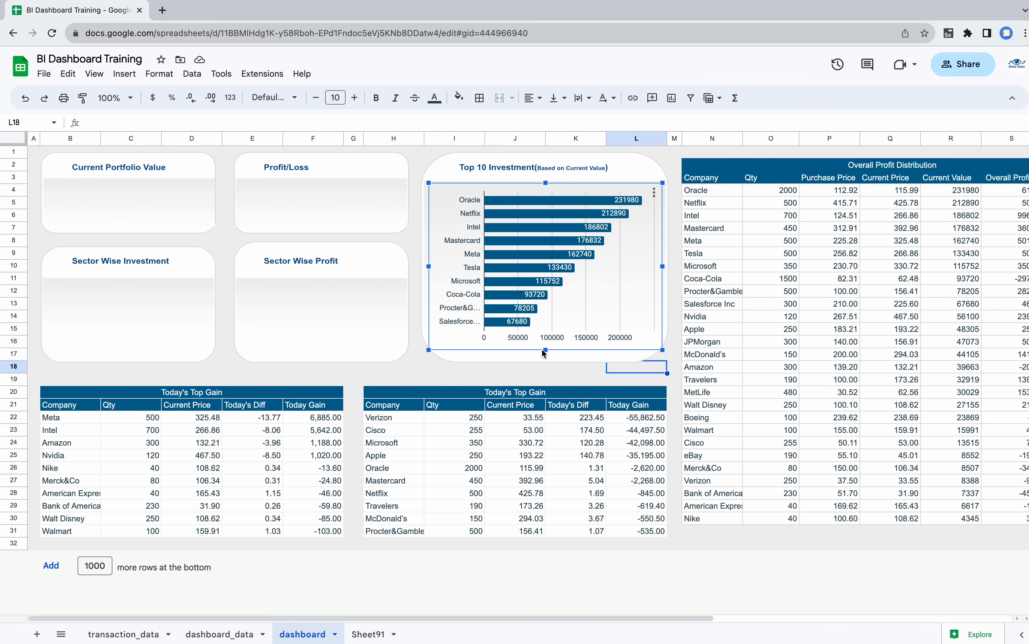
pyautogui.click(428, 369)
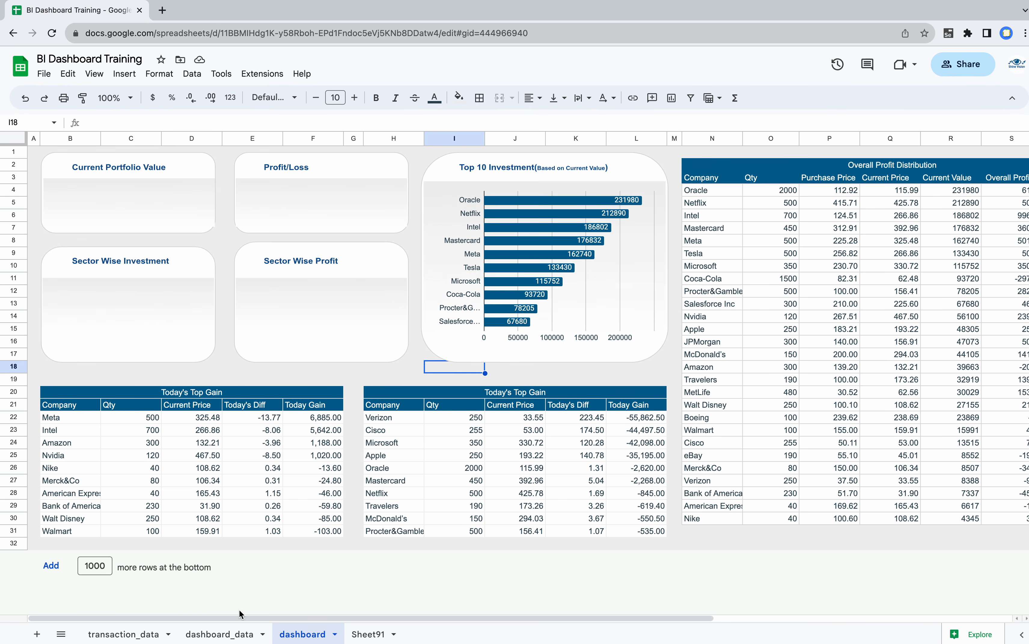
# - Delete the original bar chart from the dashboard_data sheet
pyautogui.click(220, 633)
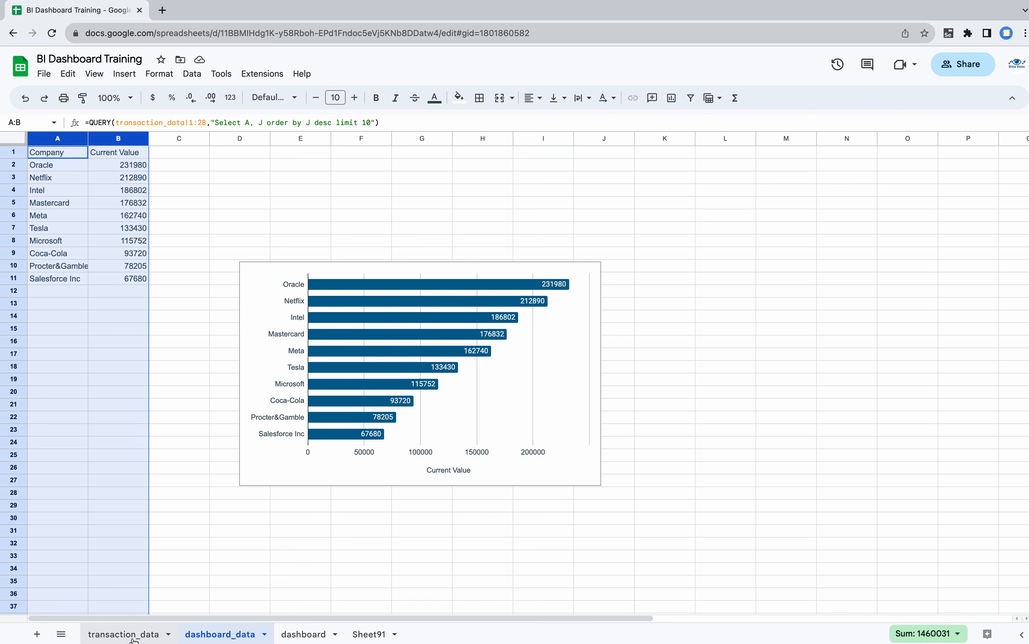
pyautogui.click(252, 494)
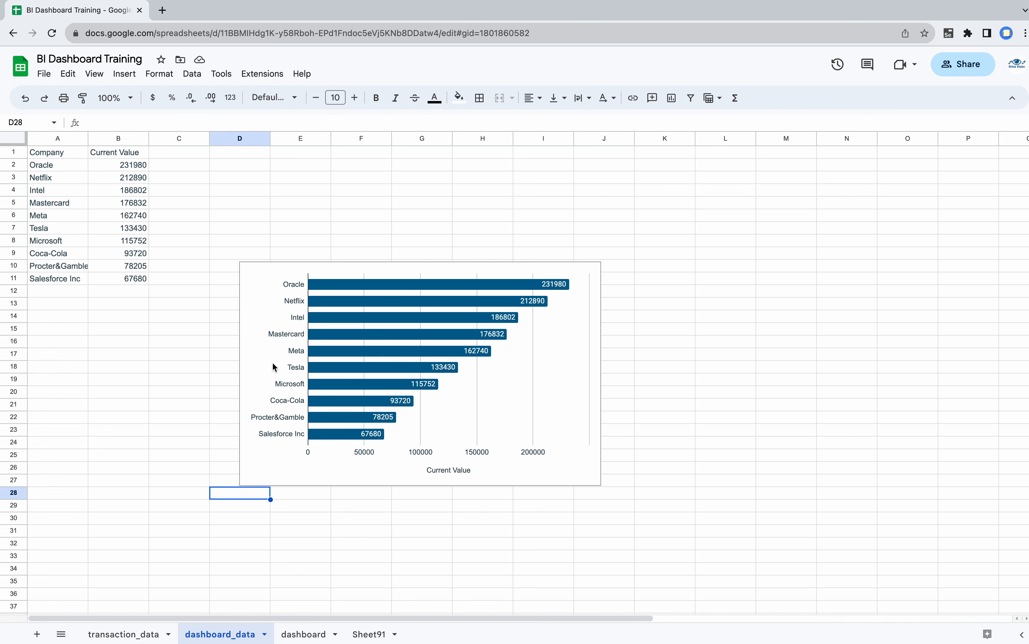
pyautogui.click(246, 274)
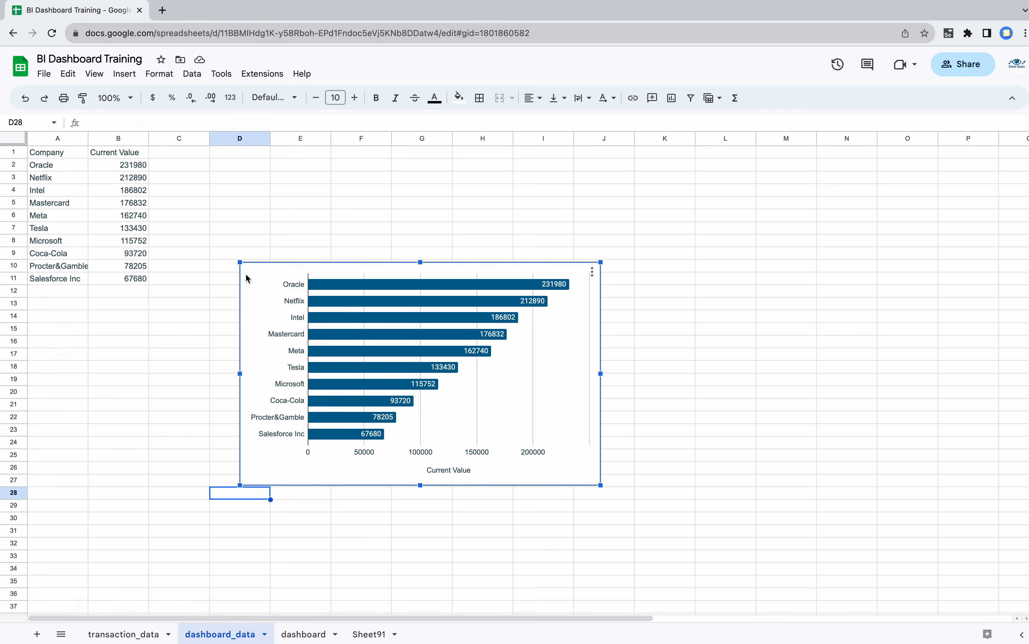
pyautogui.press('Delete')
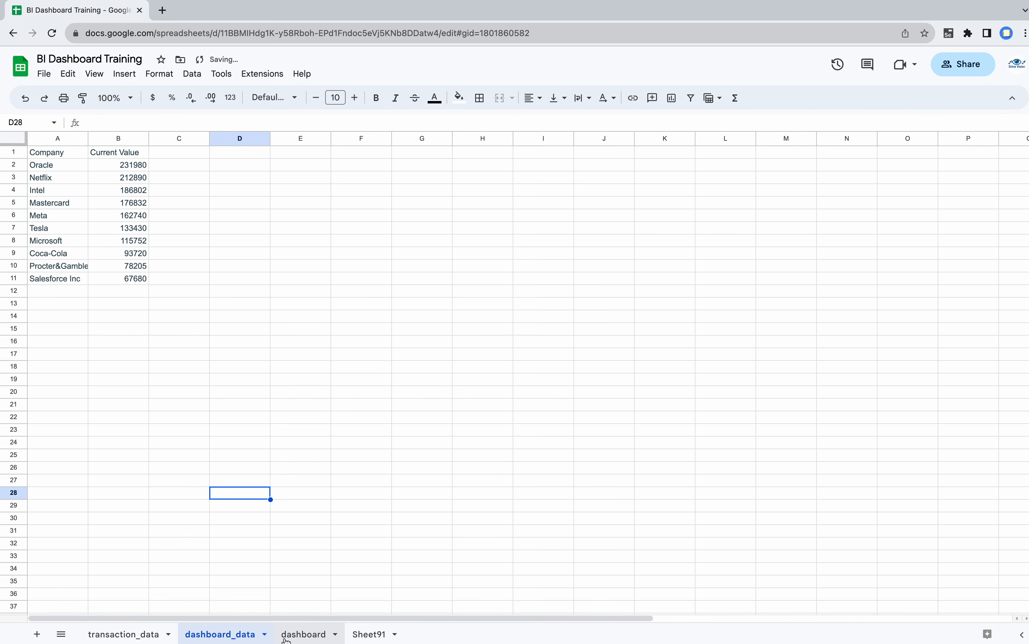
# - Insert a doughnut chart on the transaction_data sheet from the Sector and Investment columns
pyautogui.click(293, 634)
pyautogui.click(134, 635)
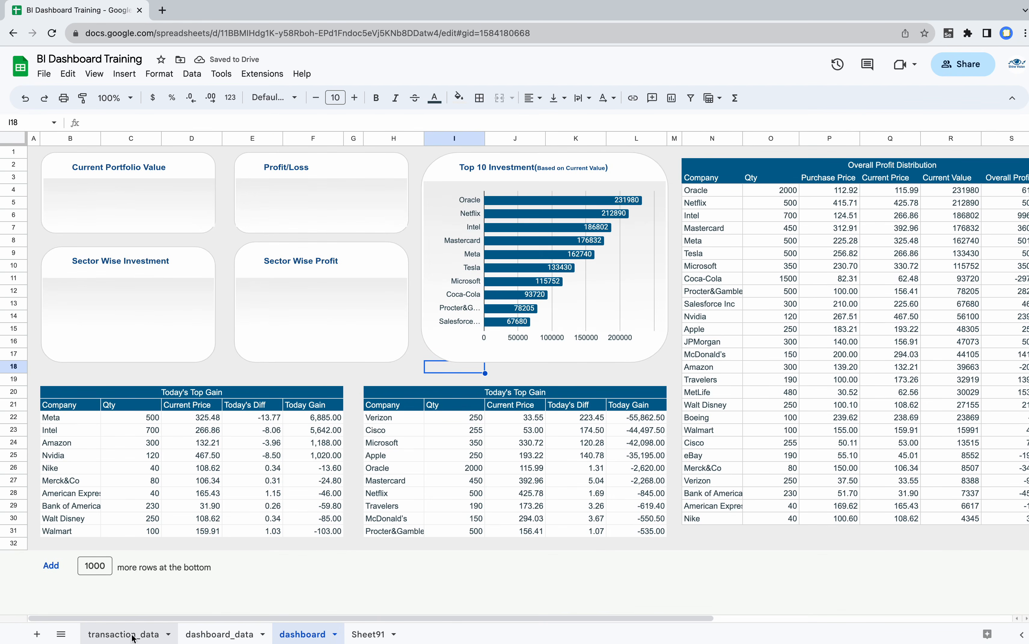
pyautogui.click(829, 139)
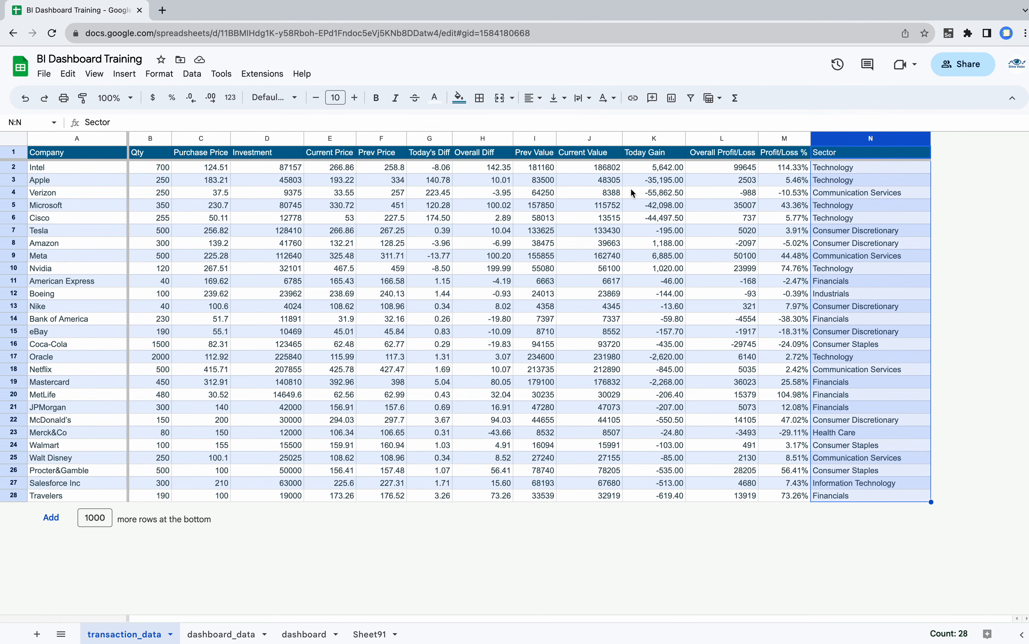
pyautogui.keyDown('super'); pyautogui.click(263, 138); pyautogui.keyUp('super')
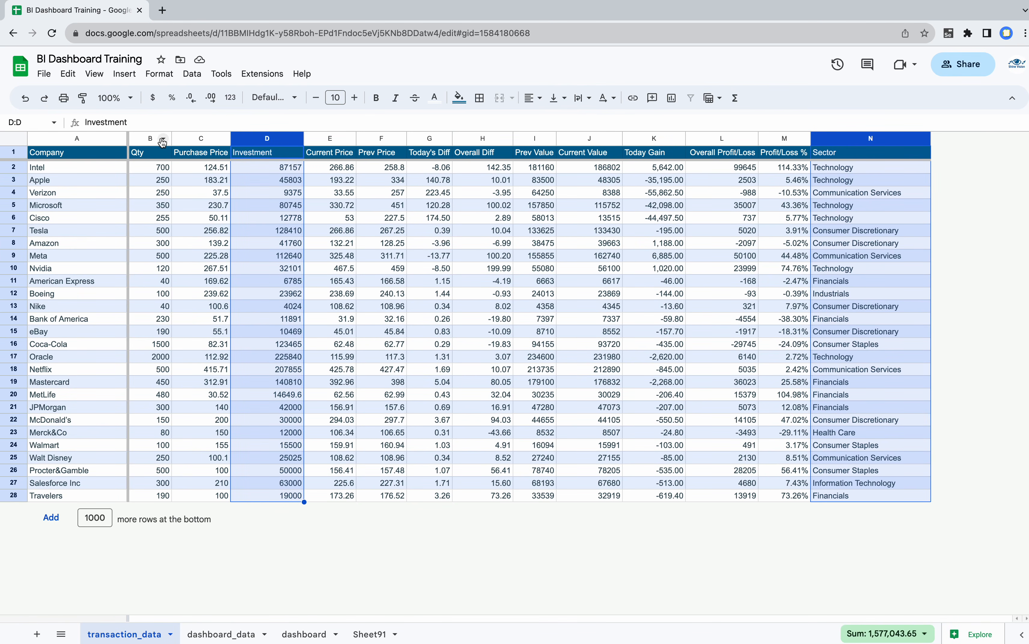
pyautogui.click(124, 74)
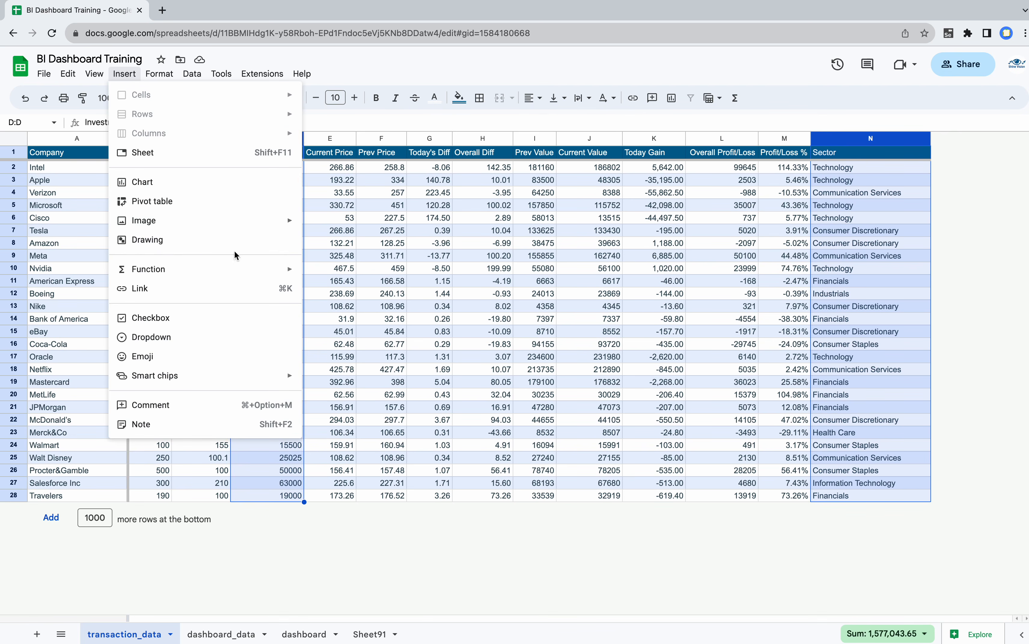
pyautogui.click(147, 182)
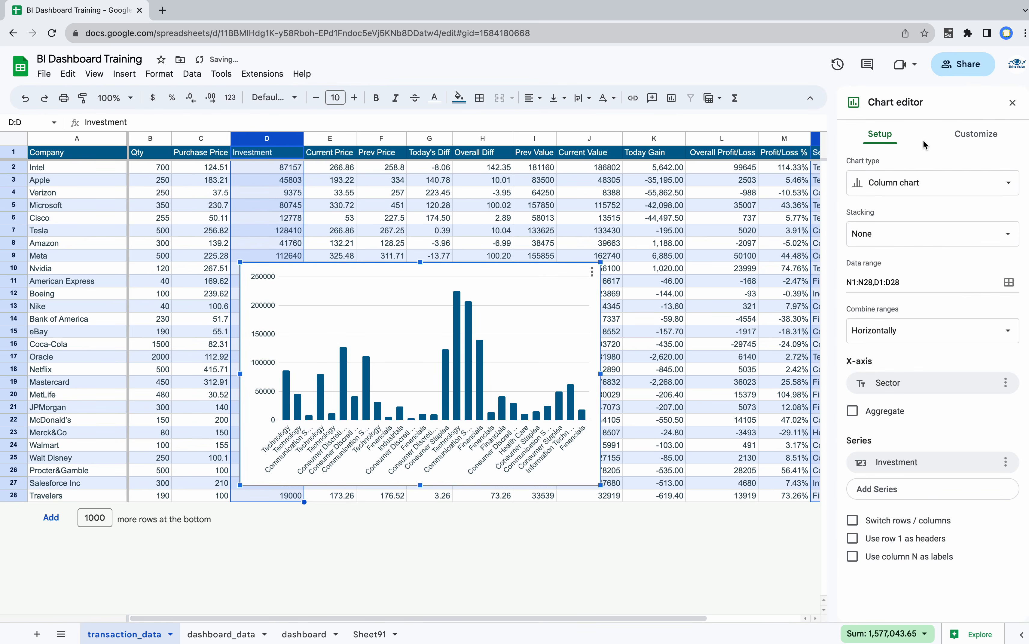
pyautogui.click(896, 184)
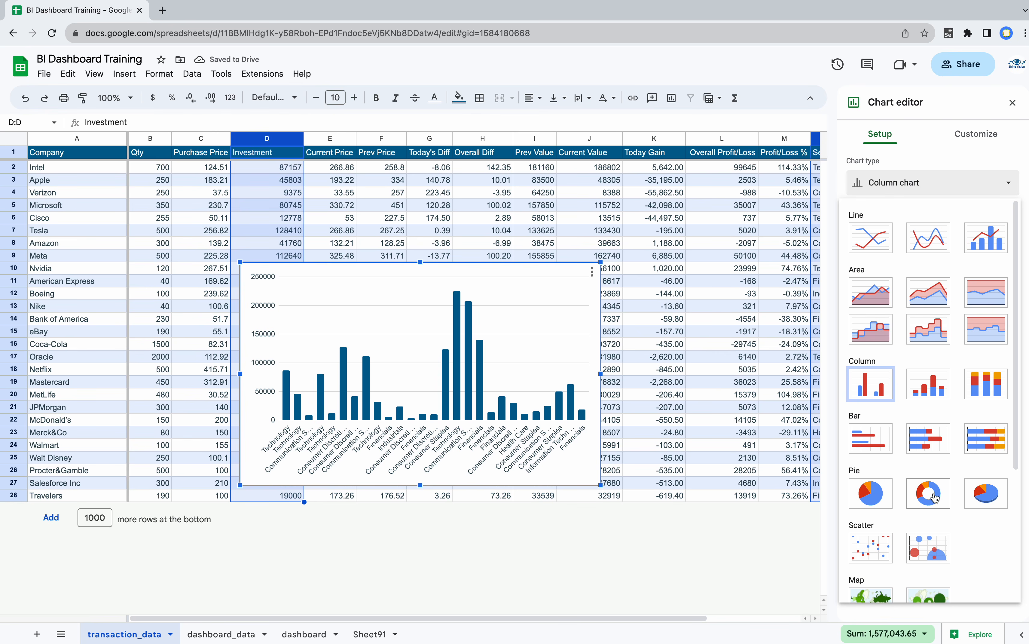
pyautogui.click(917, 495)
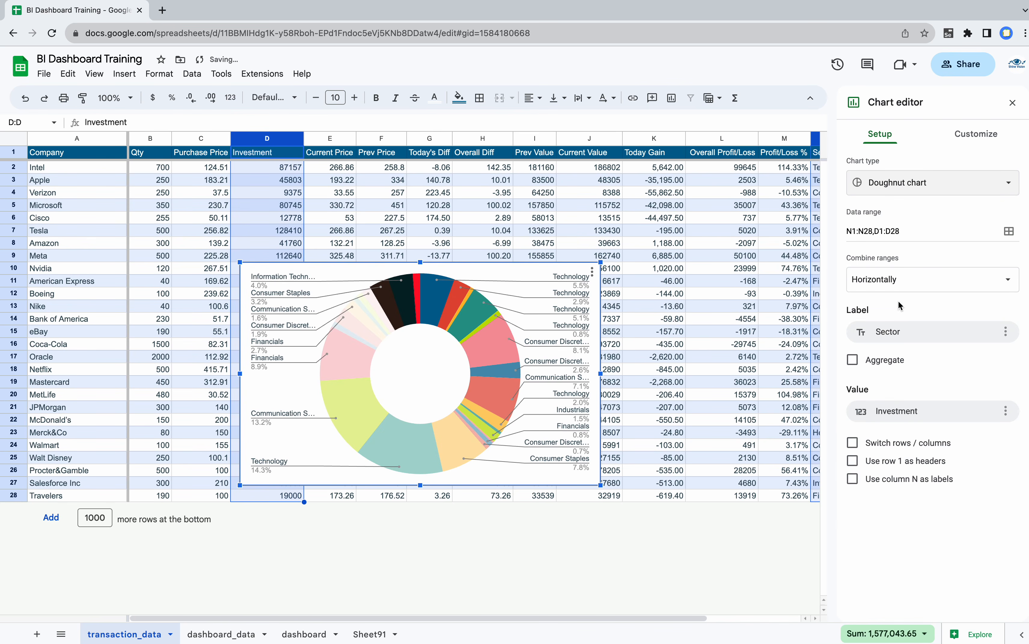
# - Make the doughnut chart 3D and aggregate its Investment values by Sector
pyautogui.click(961, 138)
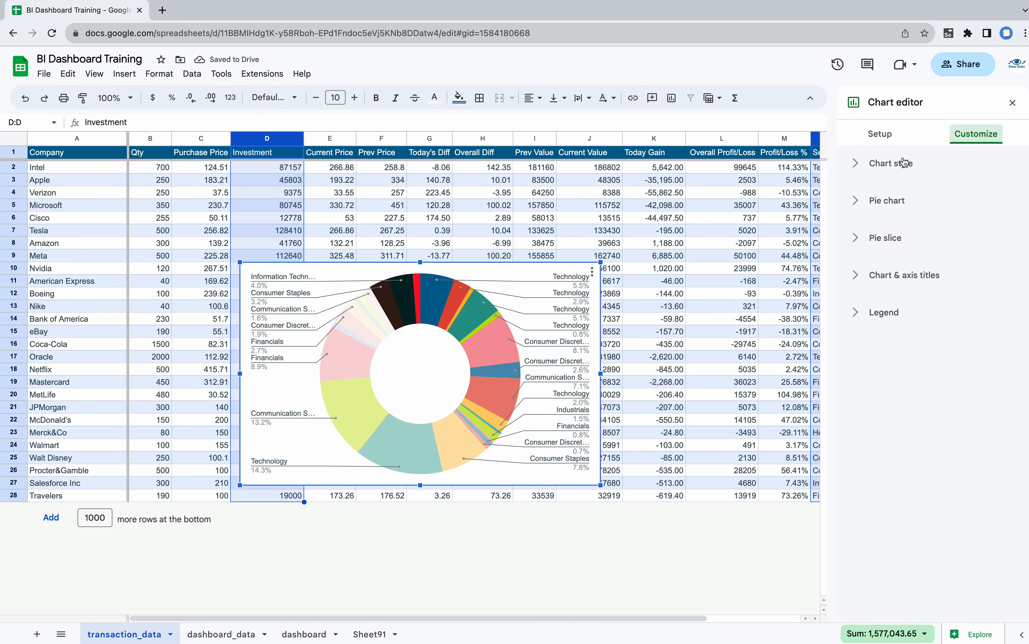
pyautogui.click(881, 166)
pyautogui.click(855, 331)
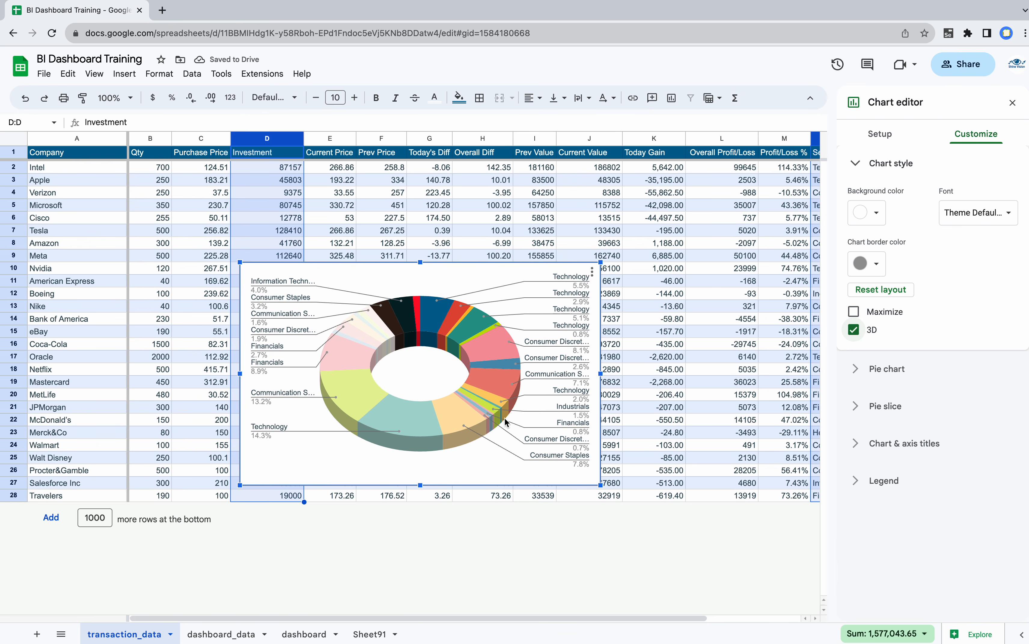
pyautogui.click(880, 134)
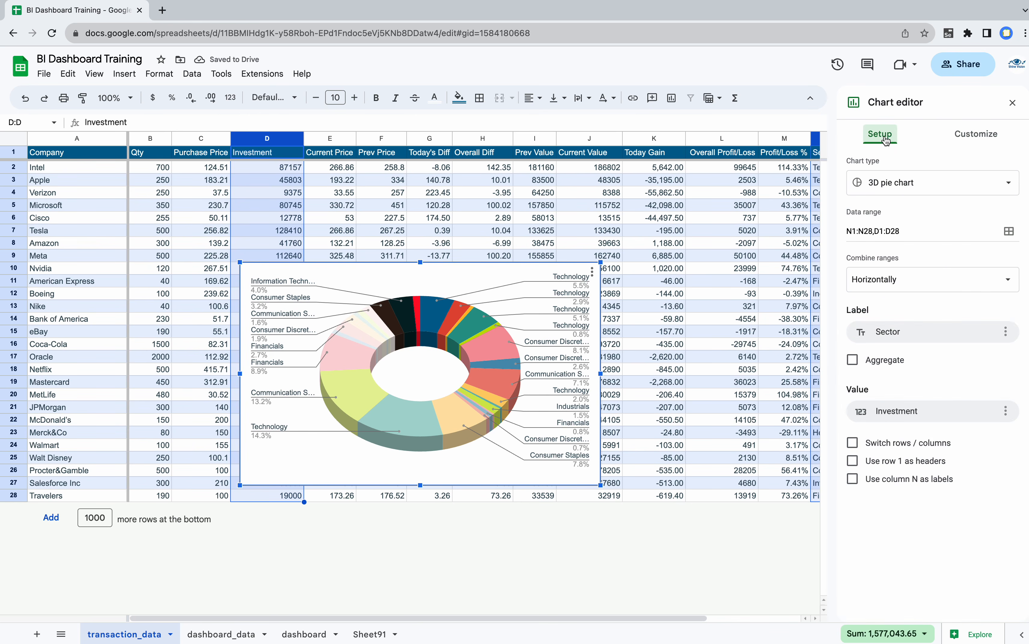
pyautogui.click(853, 360)
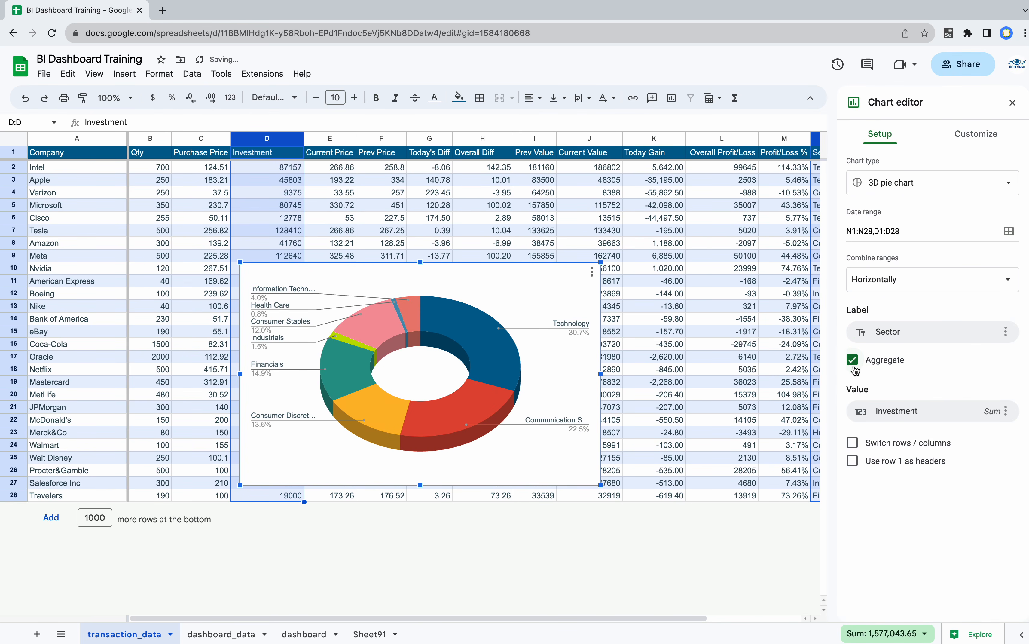
# - Set the doughnut chart's legend position to None
pyautogui.doubleClick(571, 328)
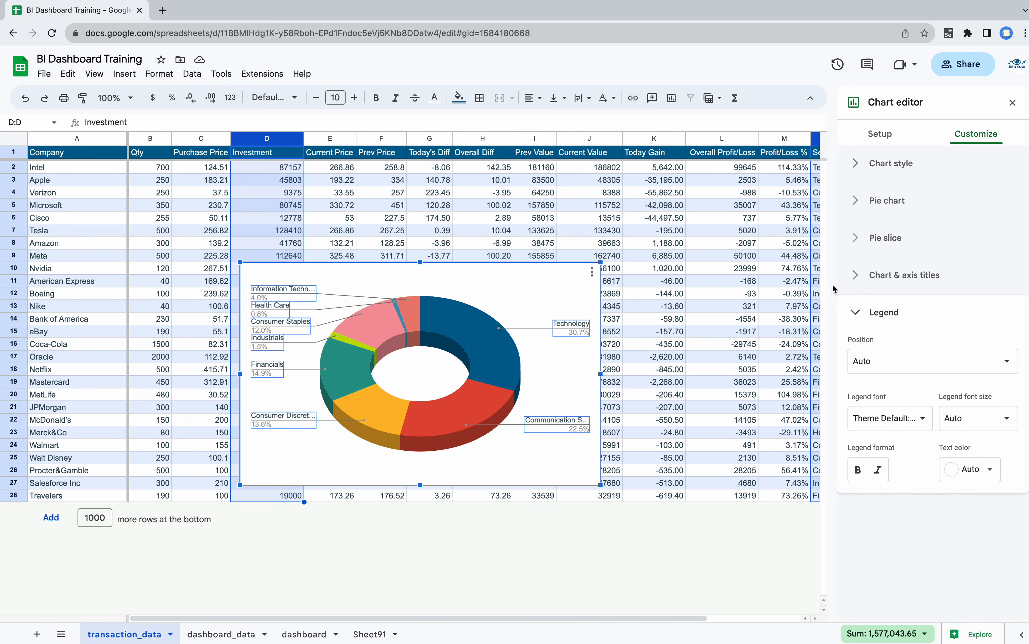
pyautogui.click(878, 361)
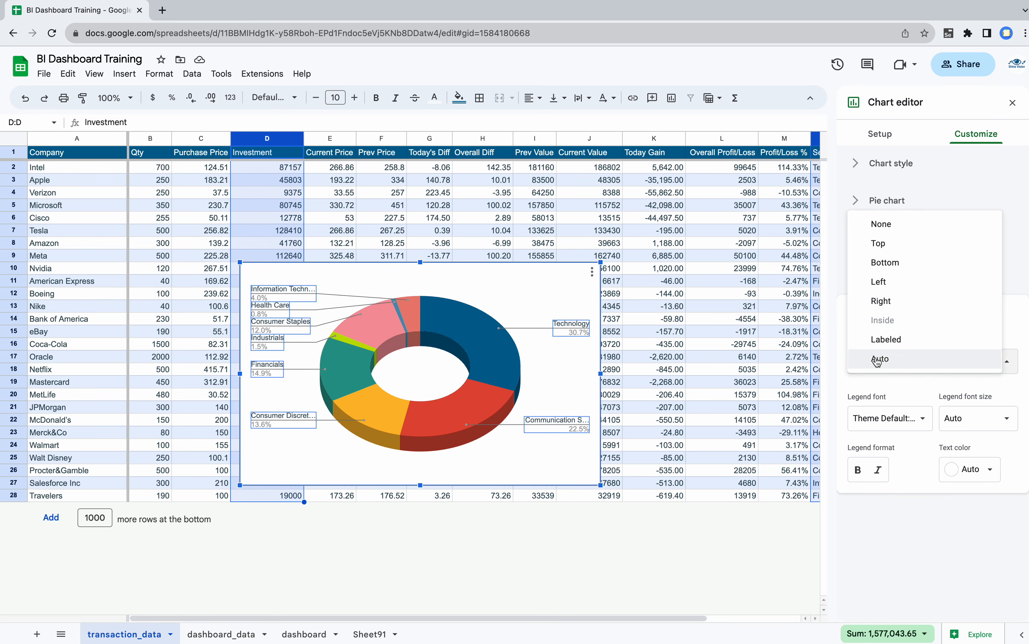
pyautogui.click(880, 224)
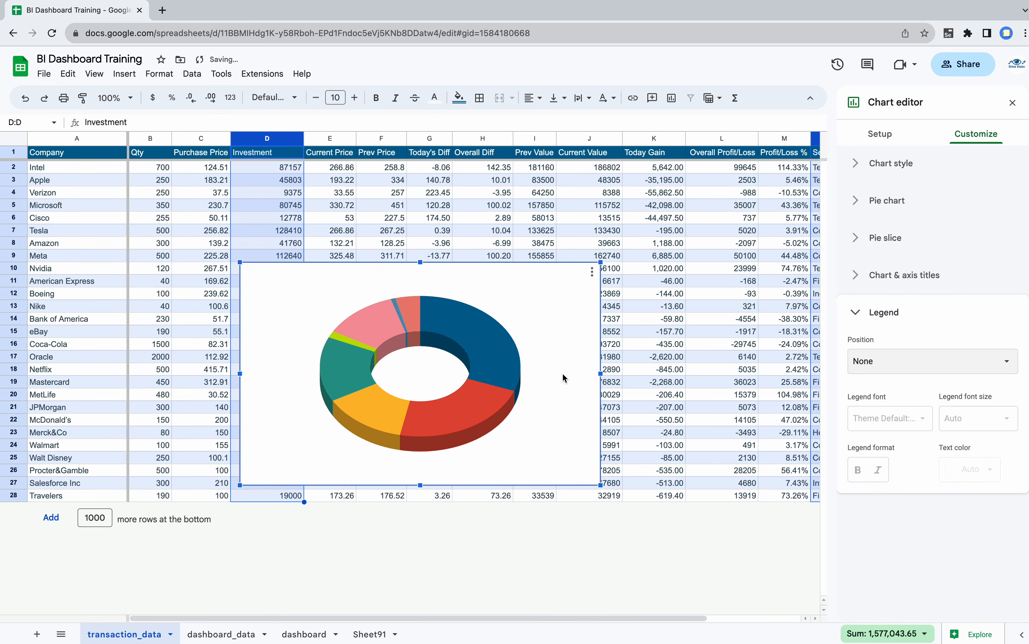
# - Set the doughnut chart's legend position to Bottom
pyautogui.click(571, 329)
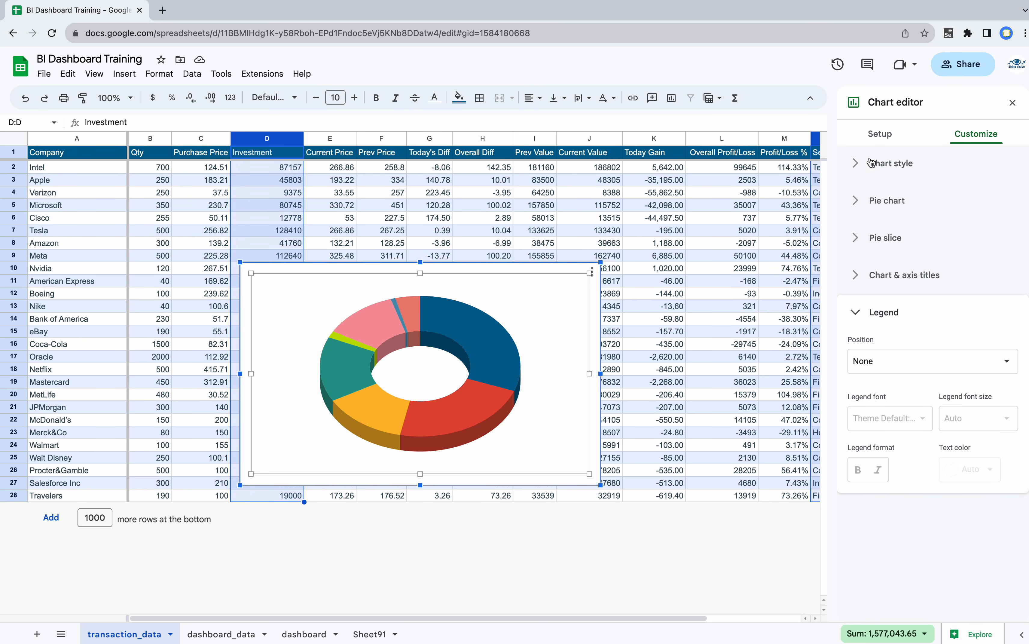
pyautogui.click(864, 246)
pyautogui.click(864, 454)
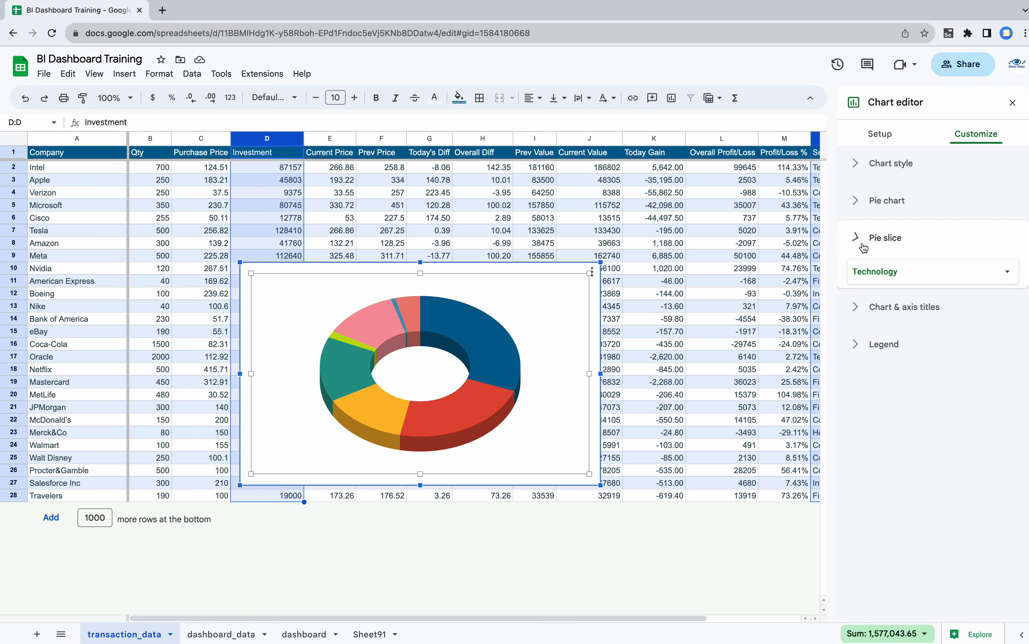
pyautogui.click(879, 360)
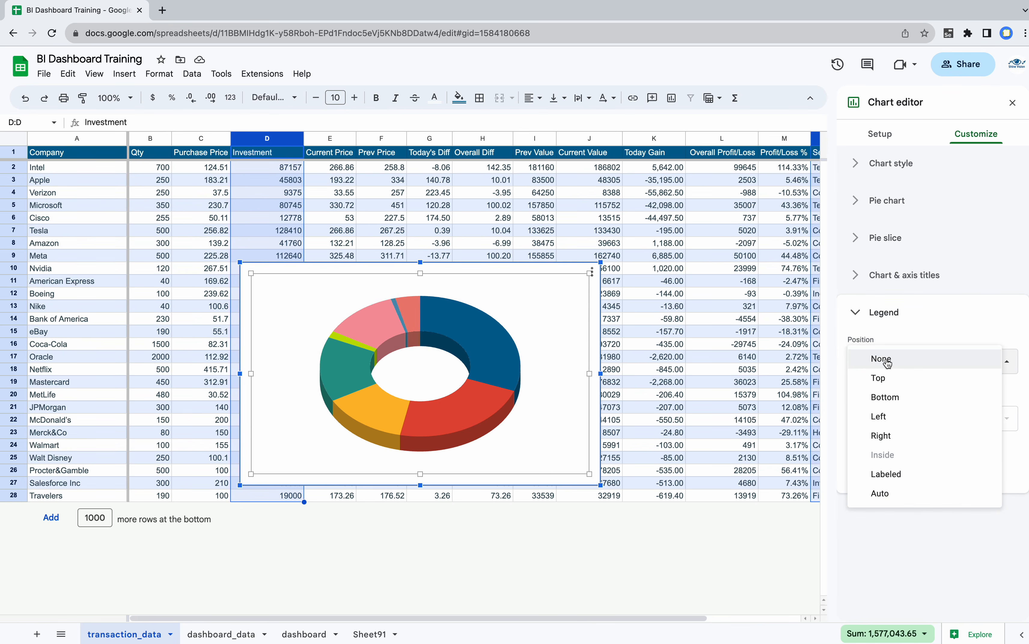
pyautogui.click(887, 396)
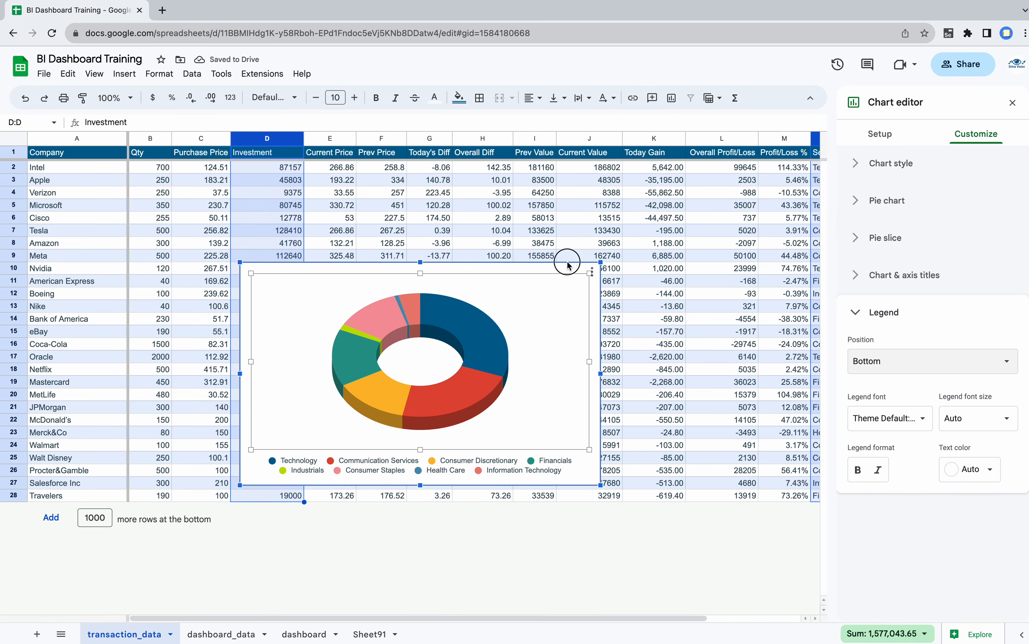
# - Set both the background color and the border color of the doughnut chart to None
pyautogui.click(890, 133)
pyautogui.click(947, 137)
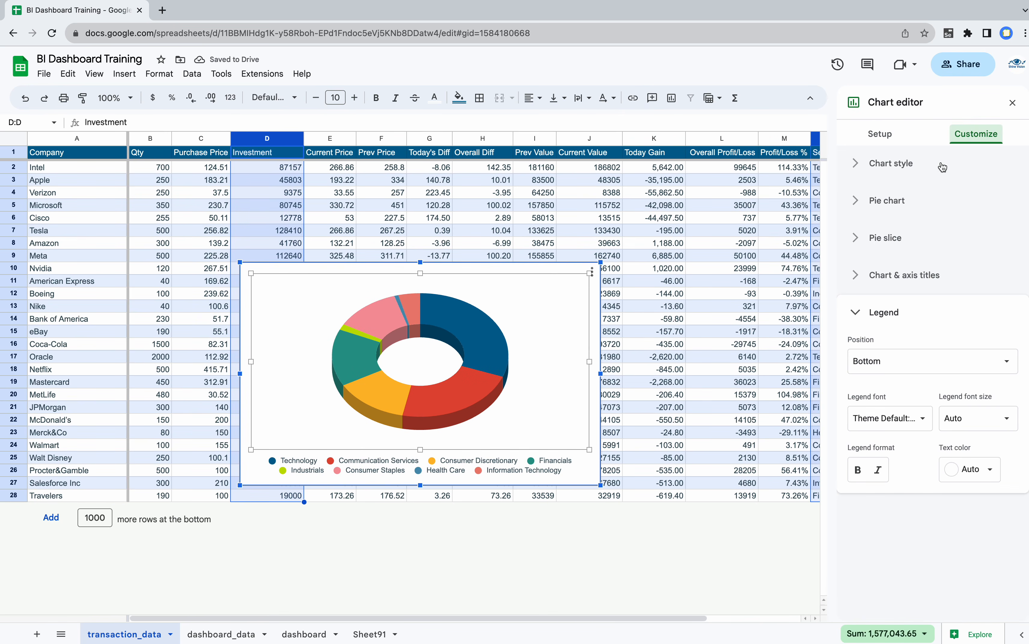
pyautogui.click(890, 164)
pyautogui.click(868, 212)
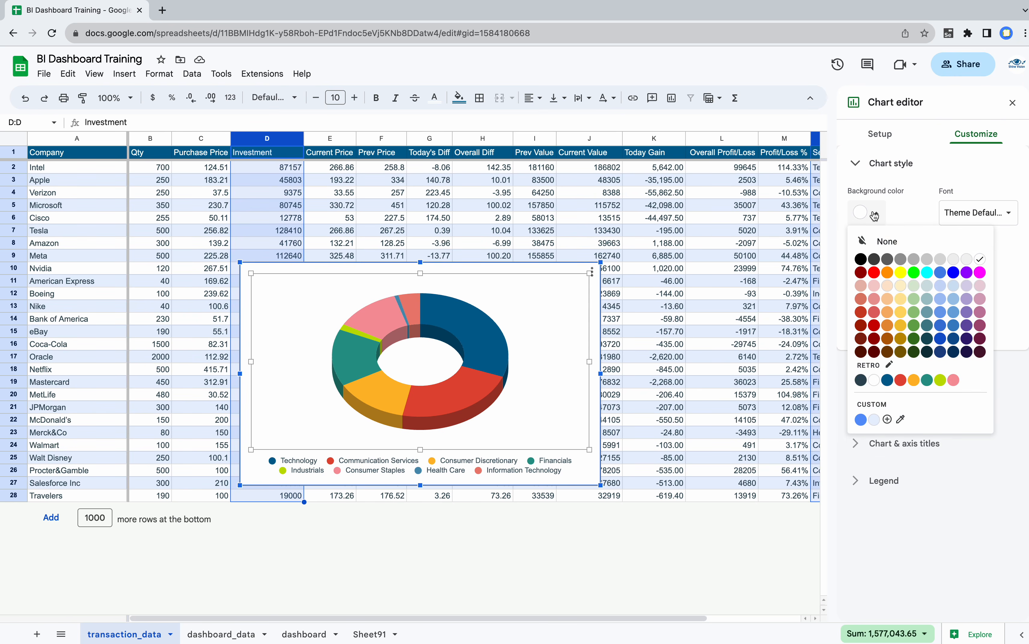
pyautogui.click(886, 242)
pyautogui.click(868, 263)
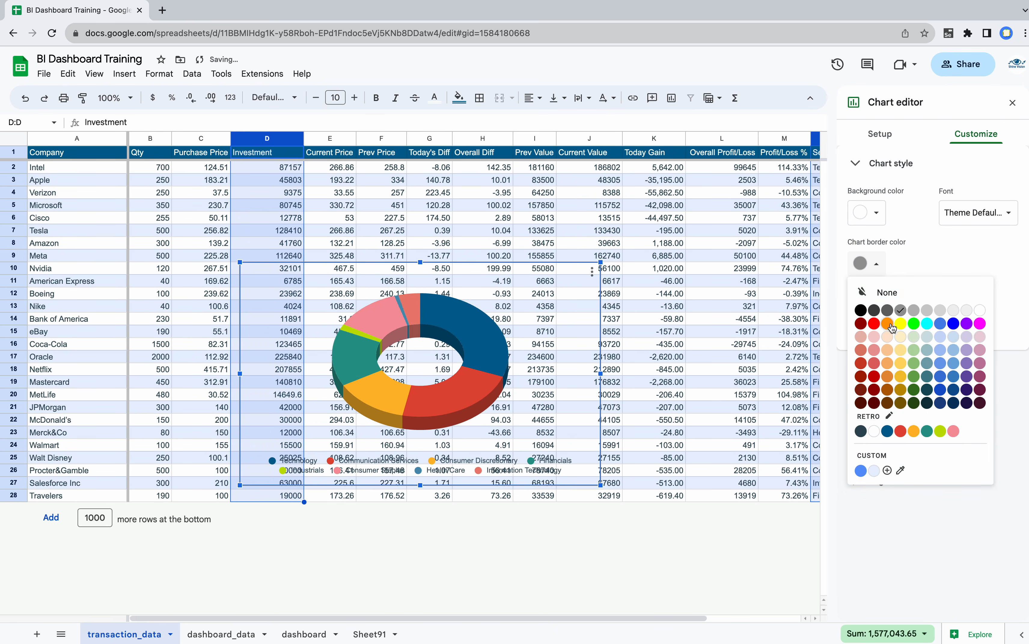
pyautogui.click(891, 294)
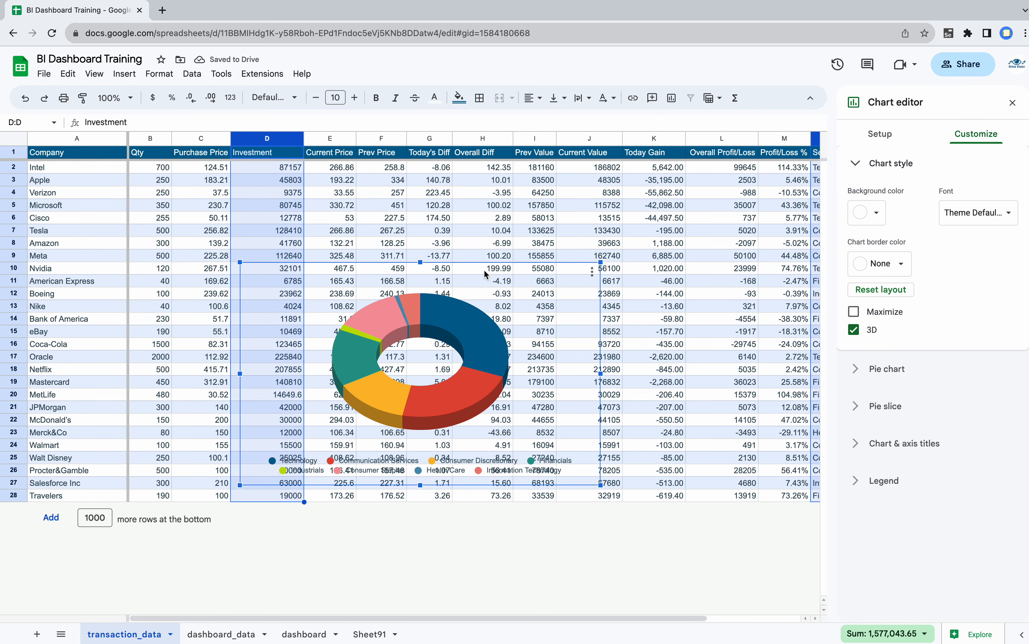
# - Copy the doughnut chart to the dashboard sheet and shrink it to fit inside the Sector Wise Investment card
pyautogui.click(220, 634)
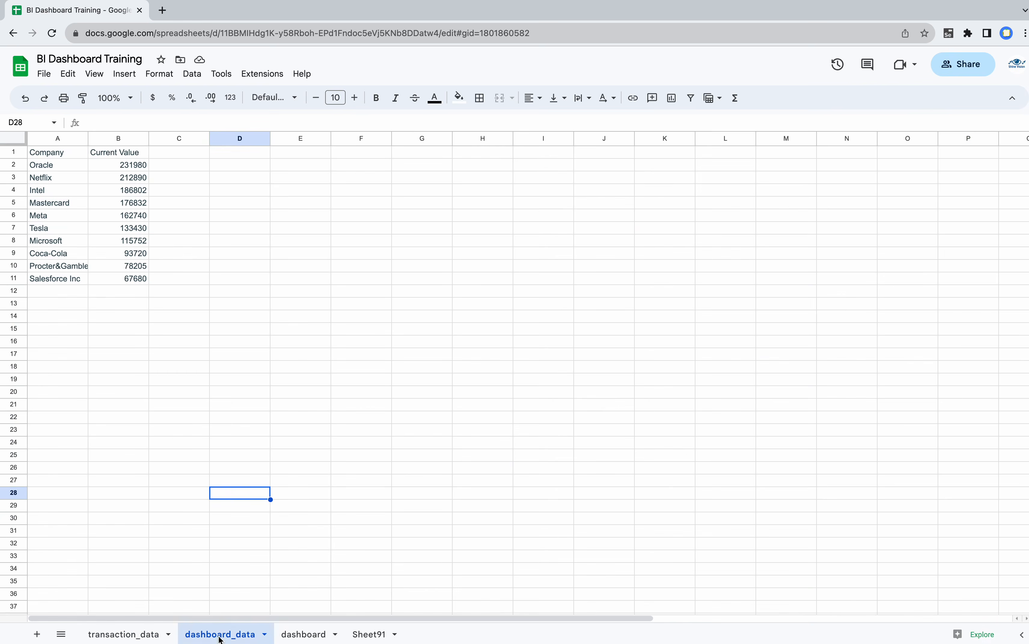
pyautogui.click(306, 633)
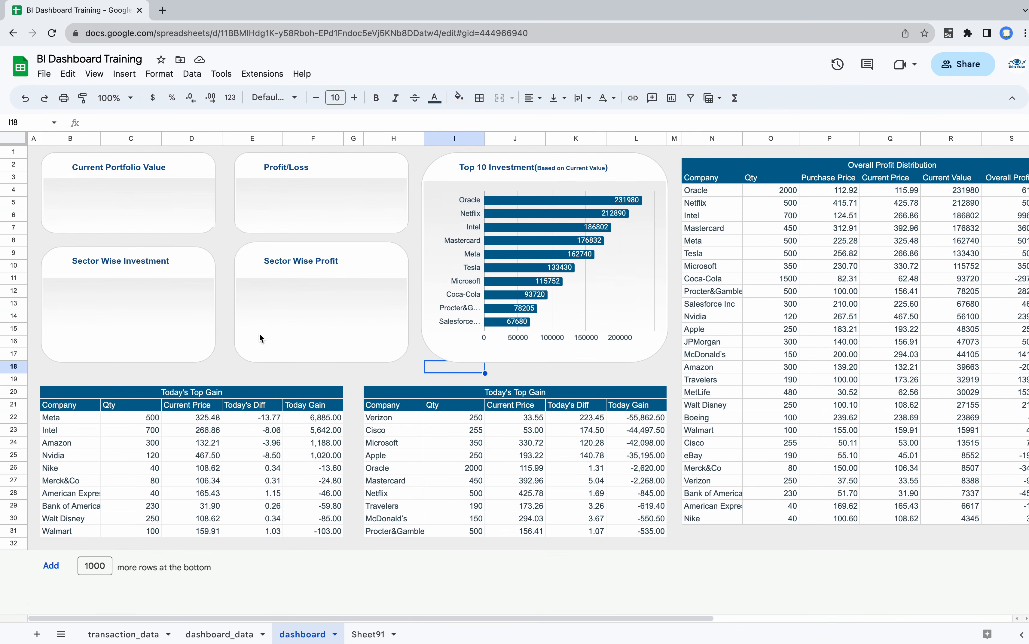
pyautogui.hotkey('ctrl', 'v')
pyautogui.moveTo(573, 389); pyautogui.dragTo(169, 302)
pyautogui.moveTo(390, 235); pyautogui.dragTo(149, 294)
pyautogui.moveTo(231, 274); pyautogui.dragTo(169, 293)
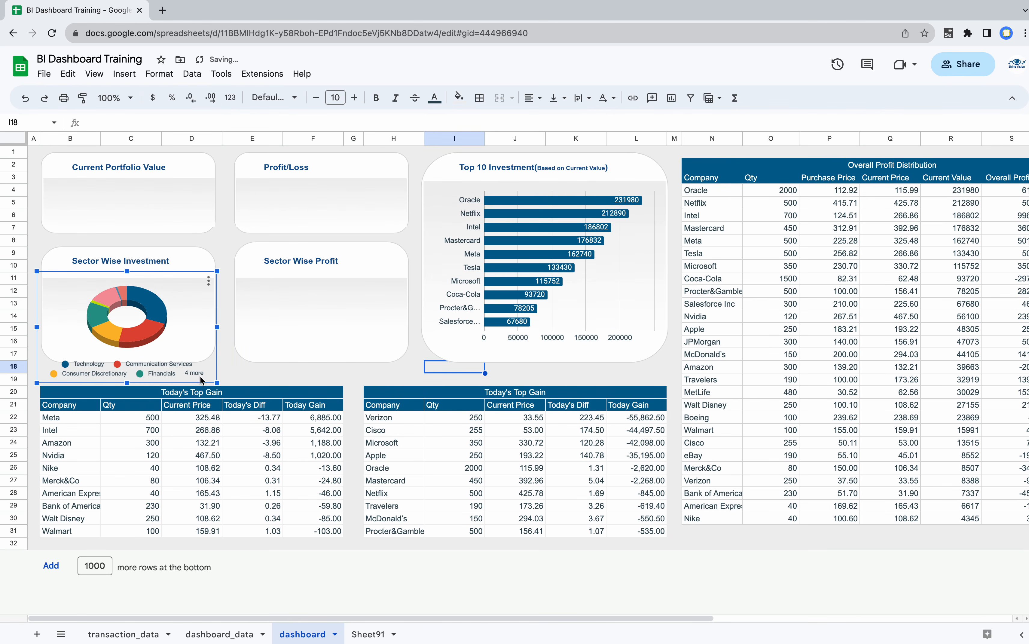
pyautogui.moveTo(126, 384); pyautogui.dragTo(124, 360)
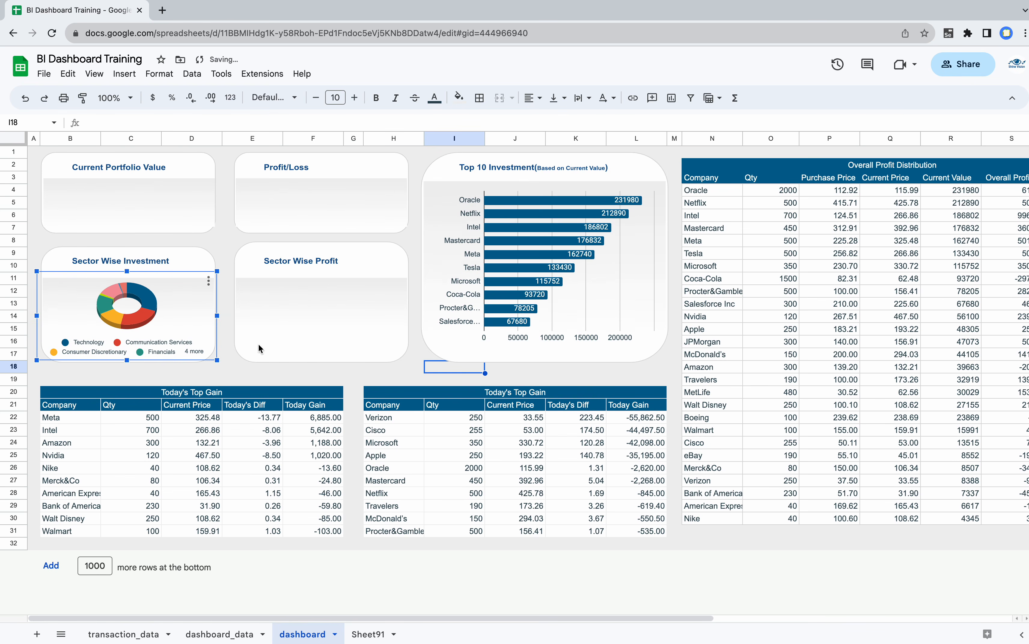
pyautogui.click(237, 372)
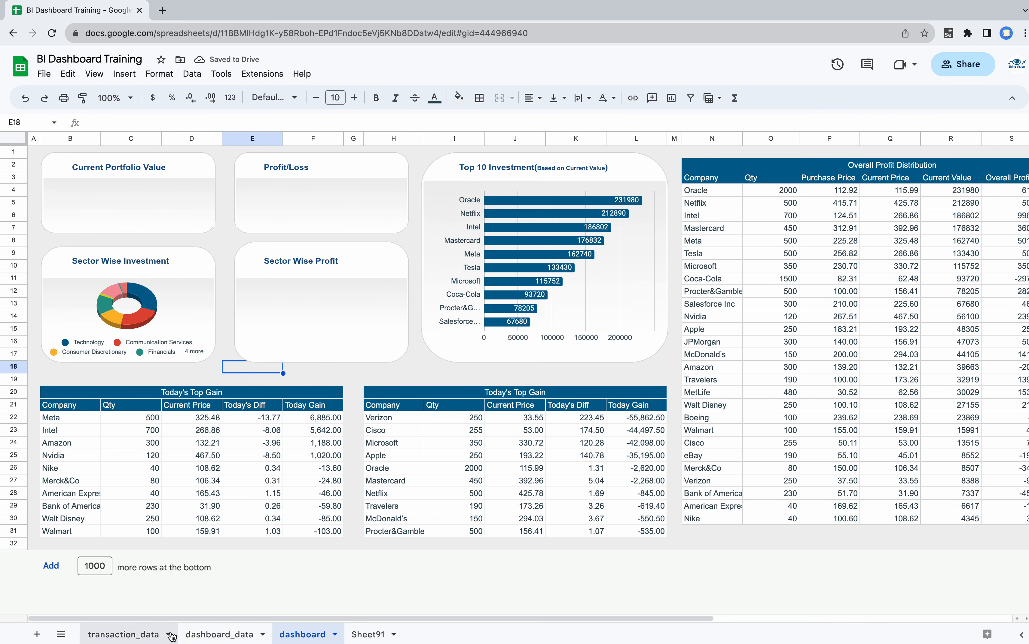
# - Insert a chart on the transaction_data sheet from the Sector and Overall Profit/Loss columns
pyautogui.click(198, 635)
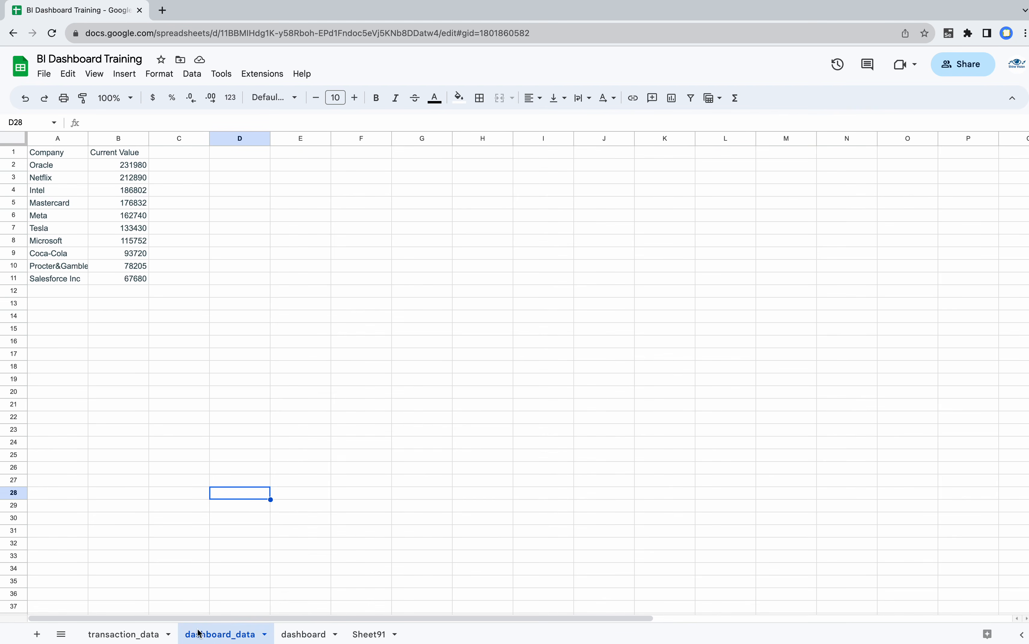
pyautogui.click(123, 636)
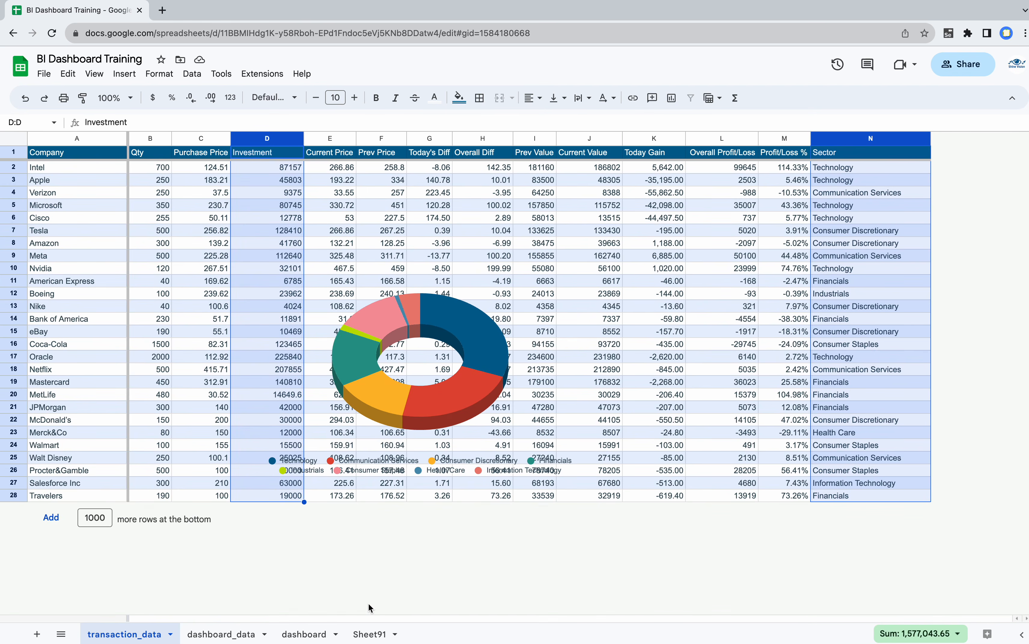
pyautogui.click(860, 139)
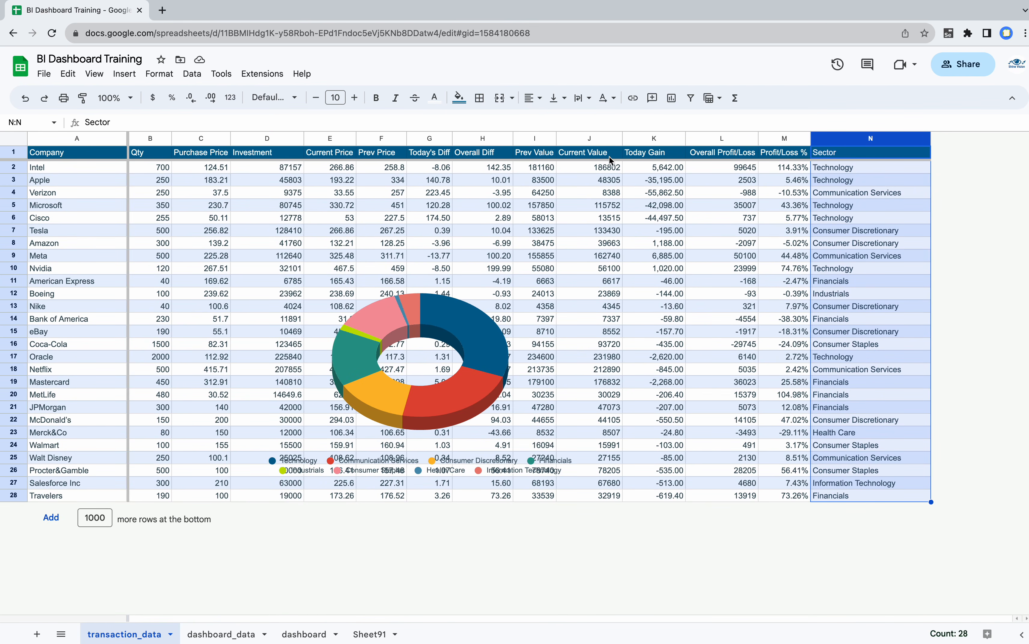
pyautogui.keyDown('super'); pyautogui.click(710, 138); pyautogui.keyUp('super')
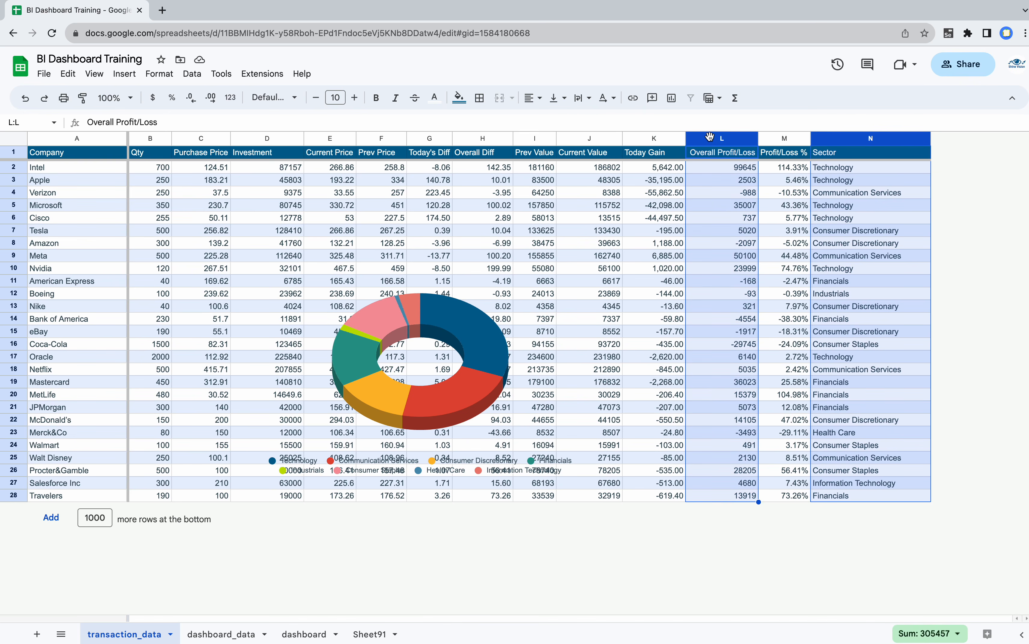
pyautogui.click(124, 73)
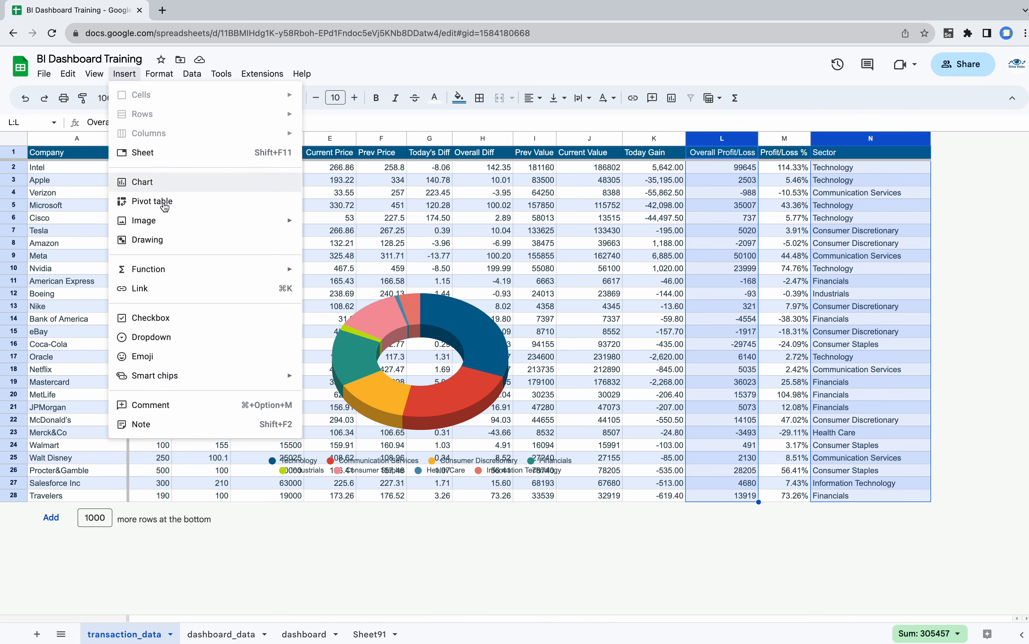
pyautogui.click(140, 181)
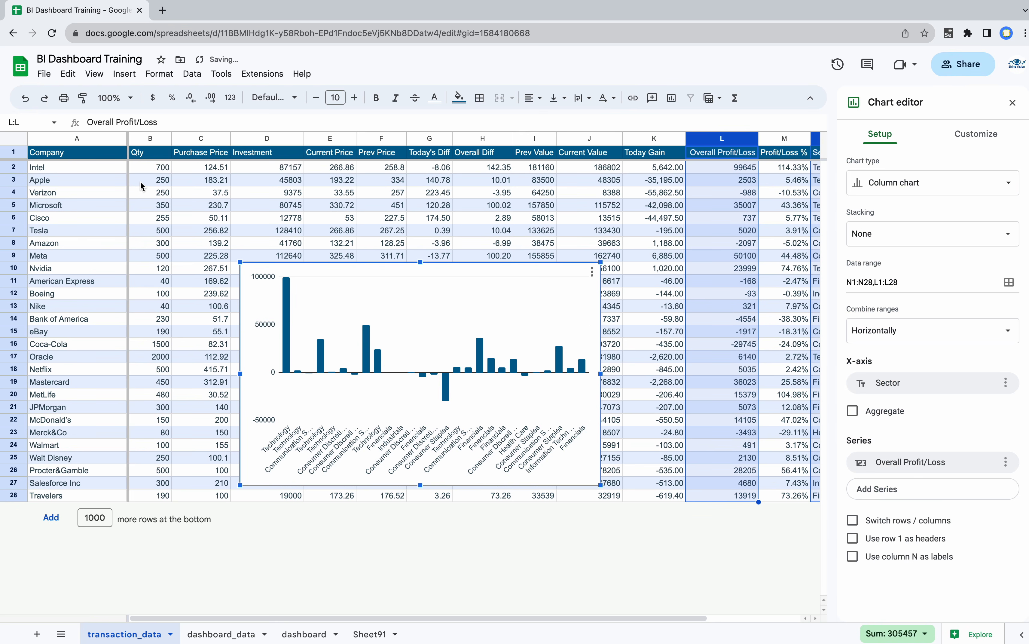
# - Change the new chart to a 3D doughnut chart and aggregate its values by sector
pyautogui.click(927, 184)
pyautogui.scroll(-5, 928, 383)
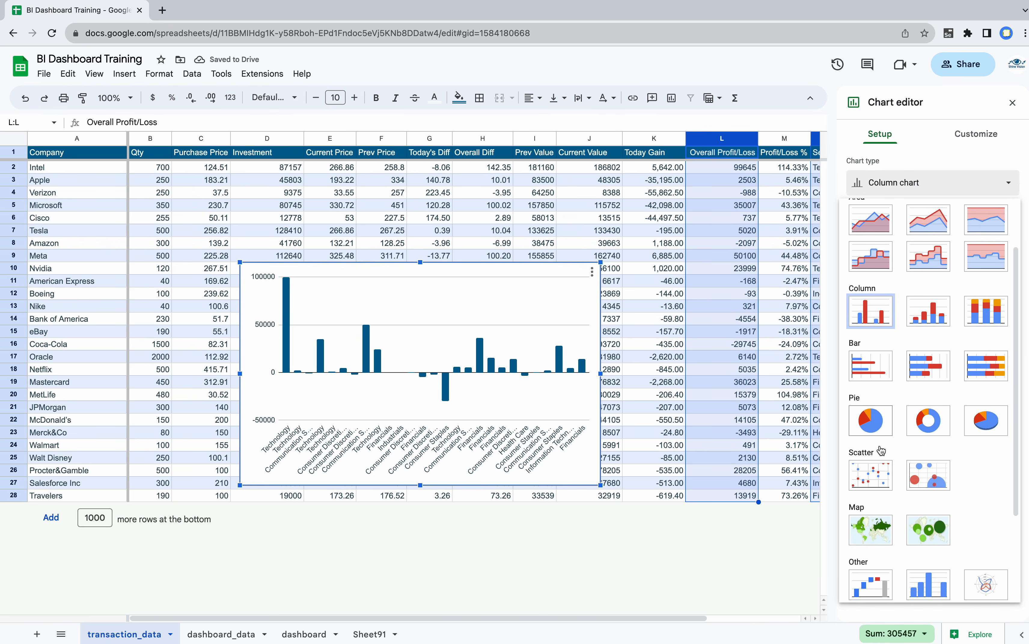
pyautogui.click(928, 403)
pyautogui.click(958, 140)
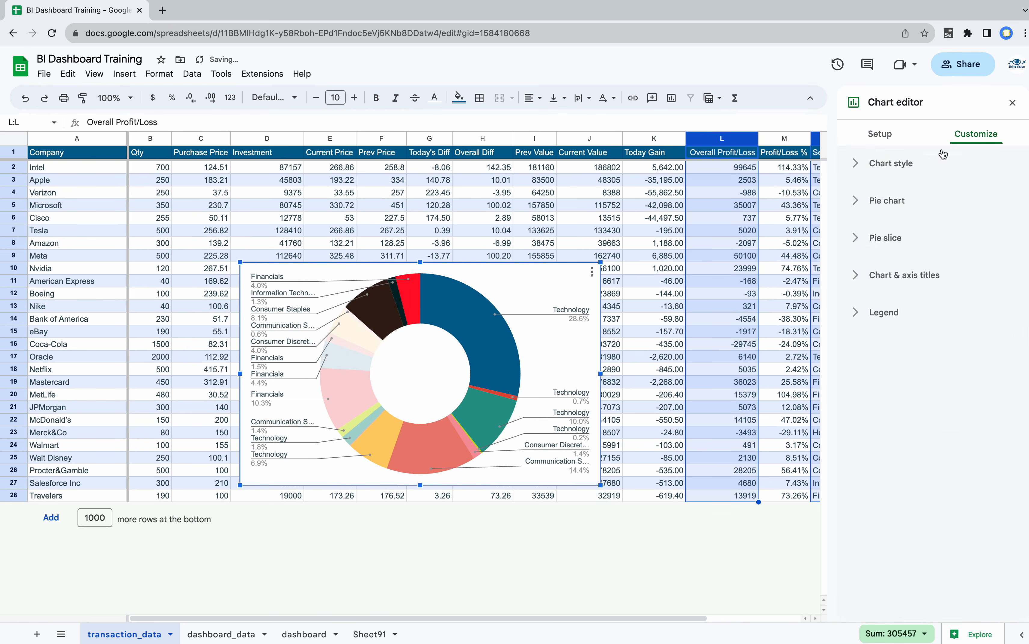
pyautogui.click(854, 329)
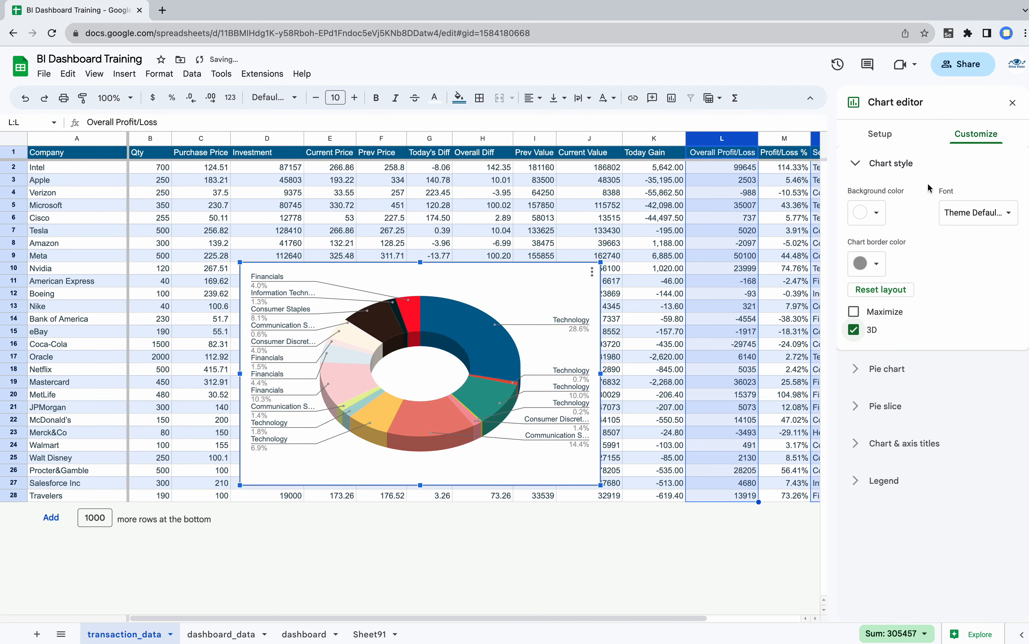
pyautogui.click(879, 134)
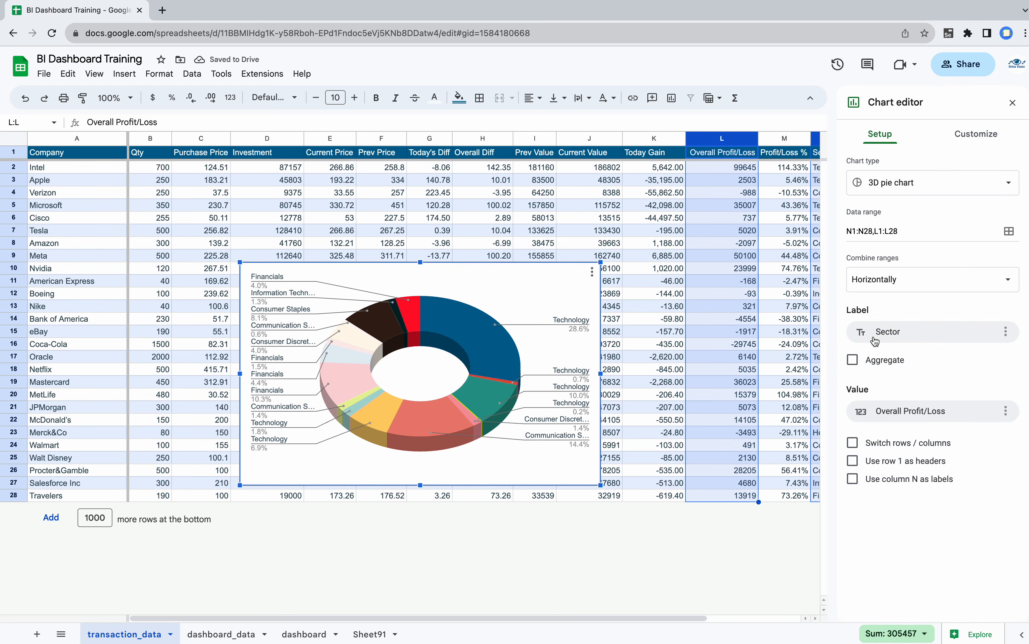
pyautogui.click(853, 360)
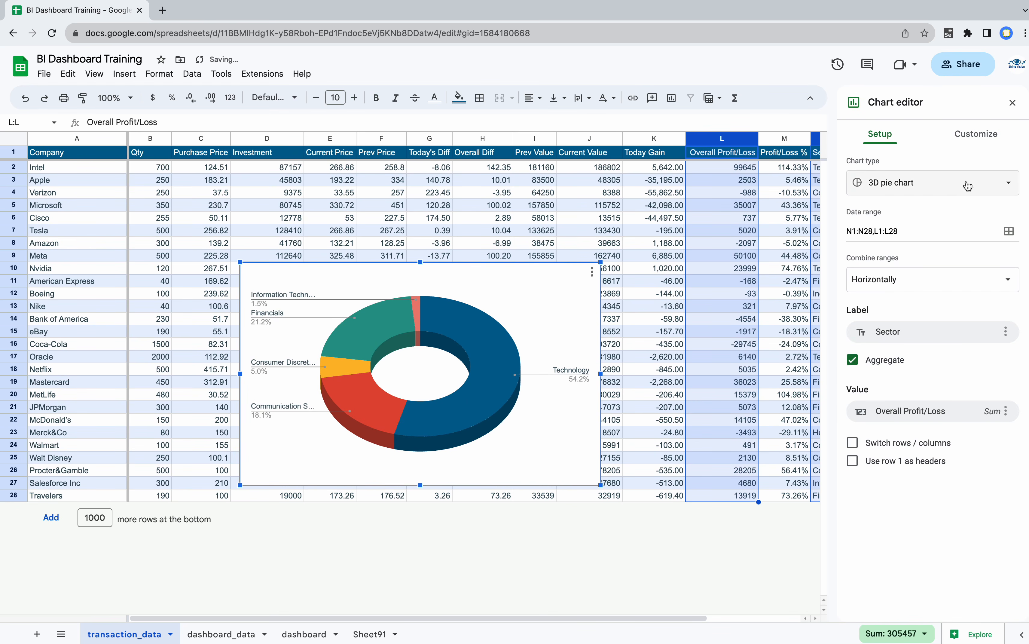
# - Set the legend position of the sector profit doughnut chart to Bottom
pyautogui.click(975, 133)
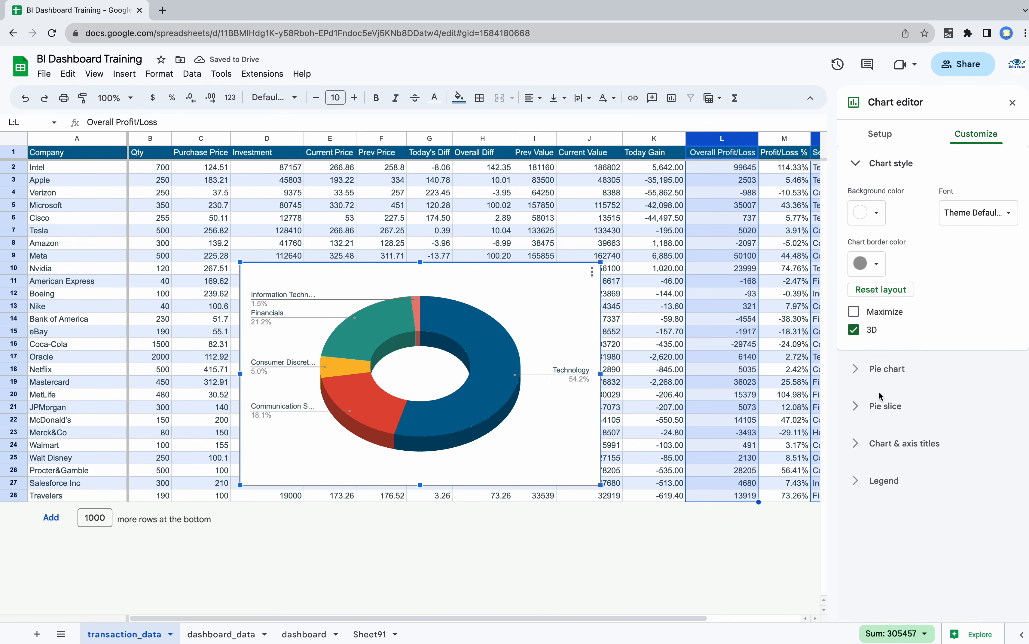
pyautogui.click(877, 445)
pyautogui.click(873, 274)
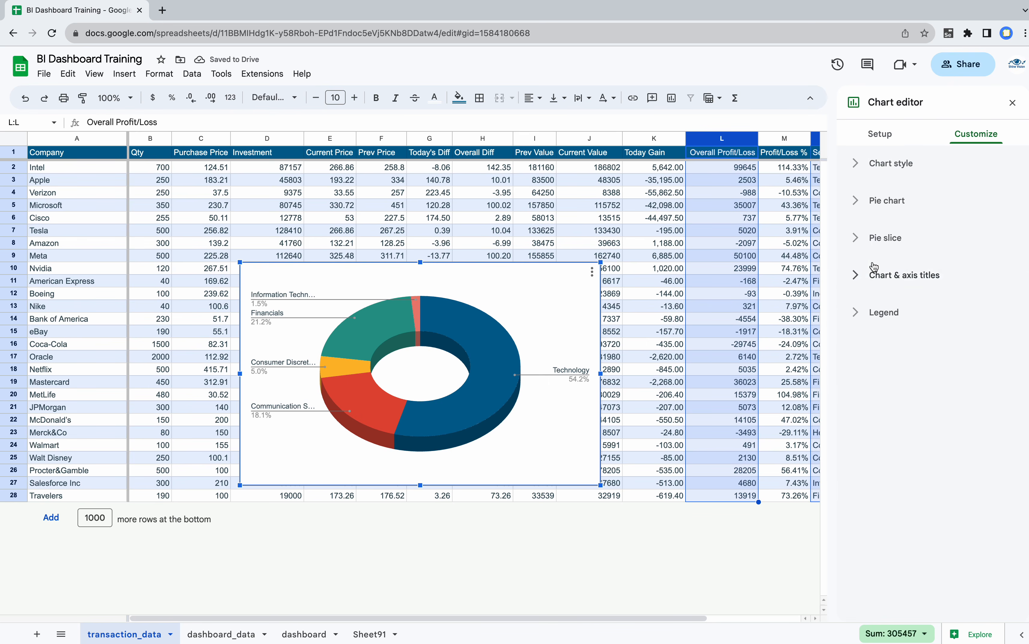
pyautogui.click(875, 237)
pyautogui.click(875, 237)
pyautogui.click(861, 319)
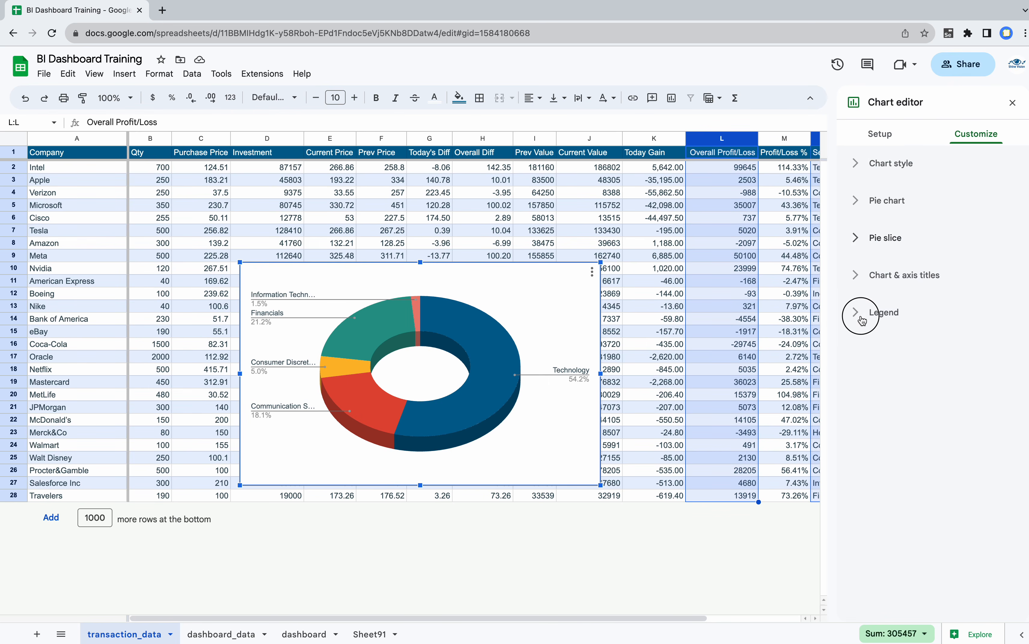
pyautogui.click(878, 361)
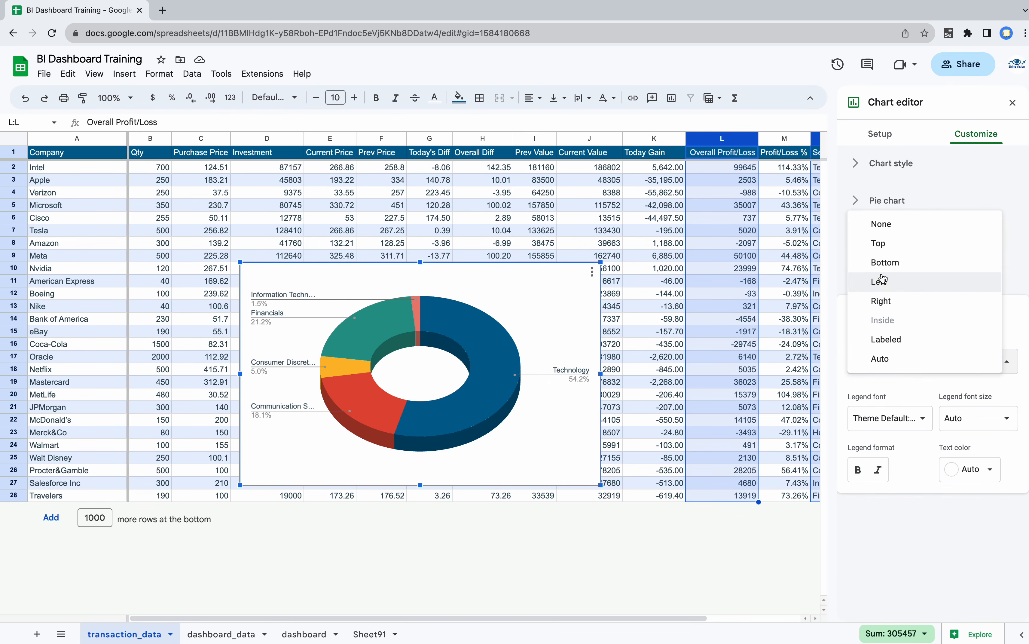
pyautogui.click(883, 264)
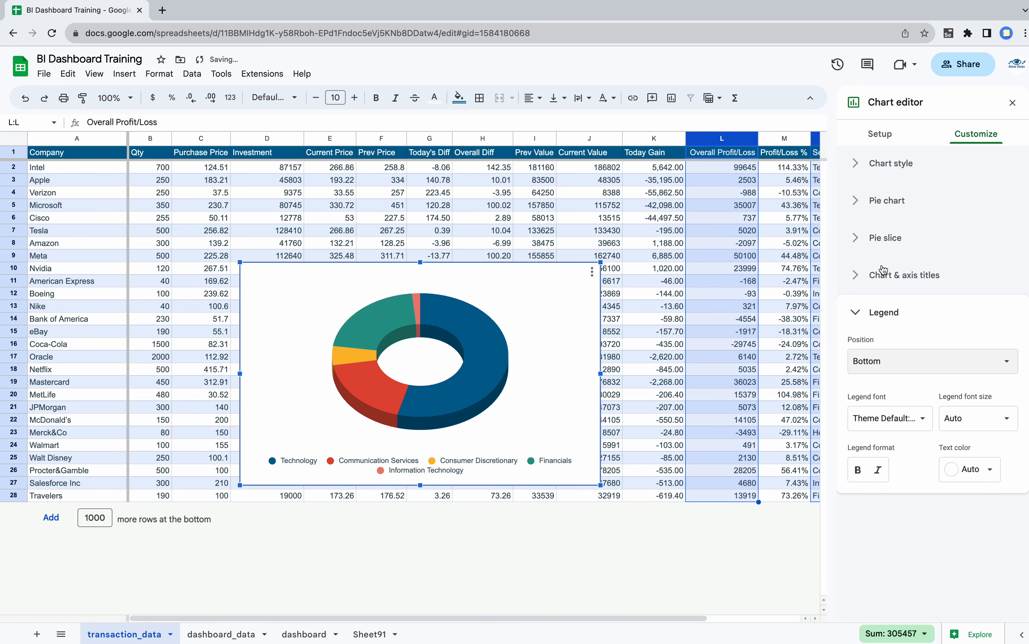
# - Set the border color and the background color of the sector profit doughnut chart to None
pyautogui.click(472, 552)
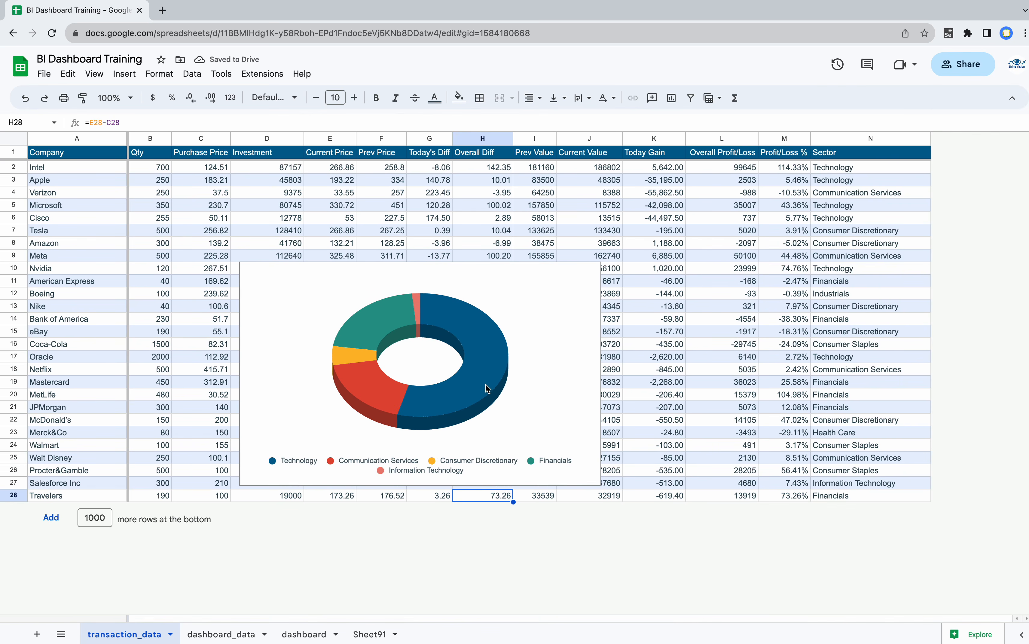
pyautogui.doubleClick(559, 314)
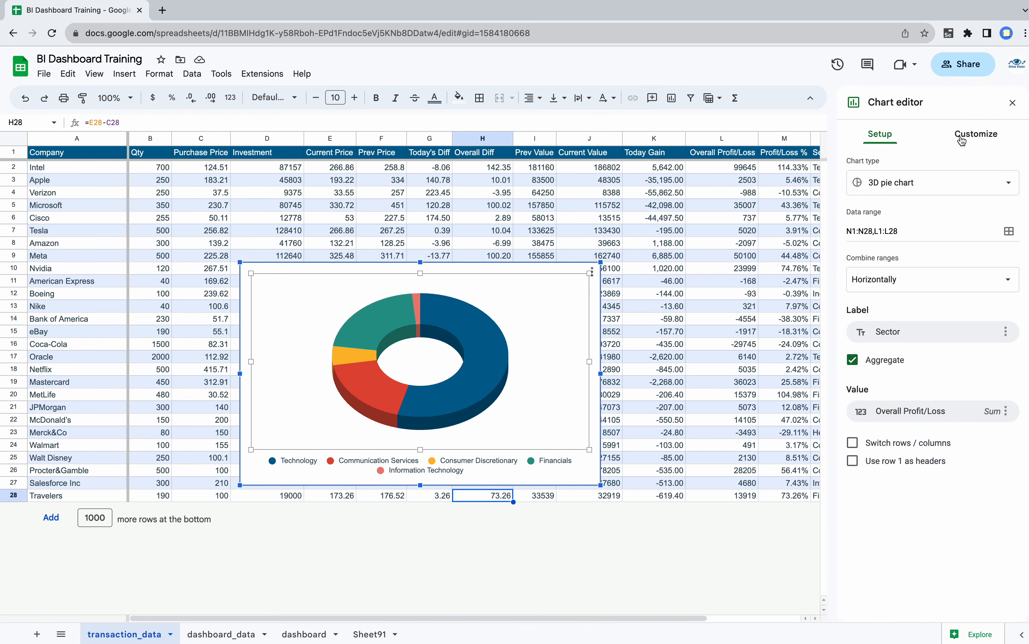
pyautogui.click(976, 133)
pyautogui.click(873, 166)
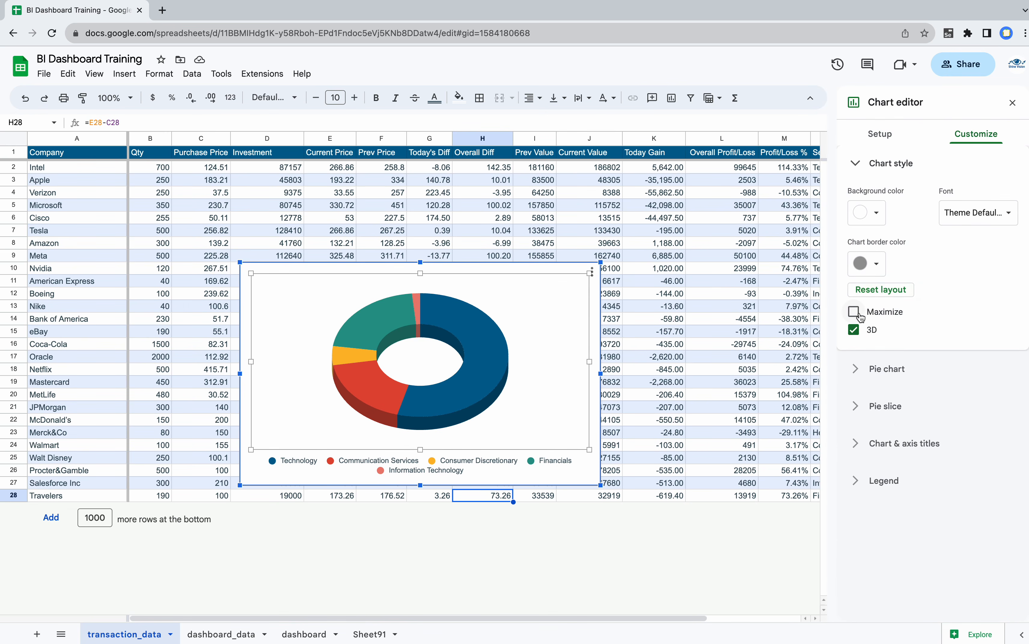
pyautogui.click(870, 264)
pyautogui.click(887, 292)
pyautogui.click(866, 214)
pyautogui.click(886, 240)
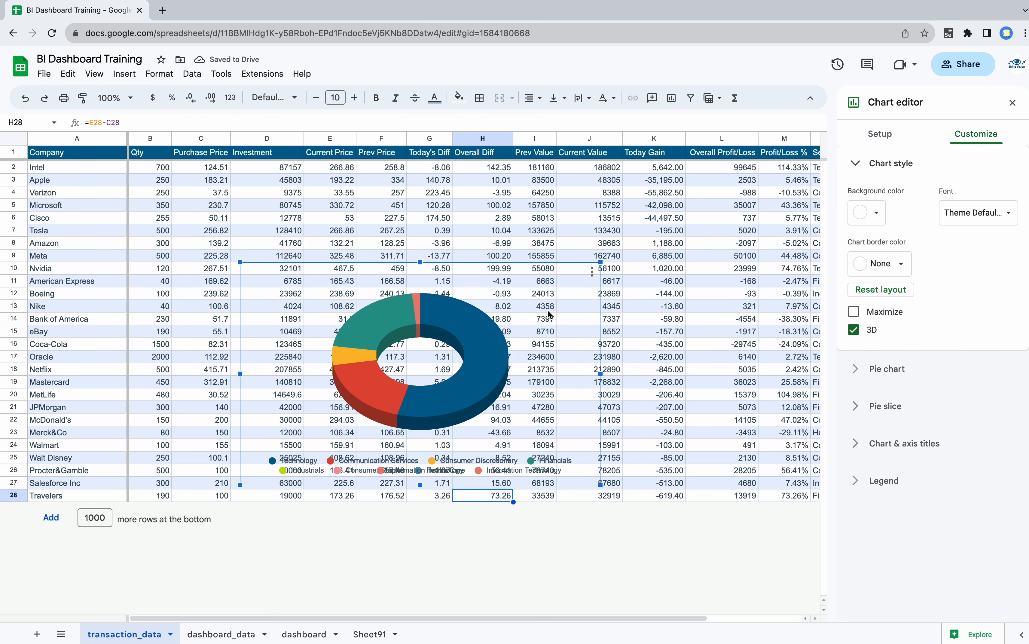
# - Move the dashboard sheet in front of the transaction_data sheet
pyautogui.click(226, 633)
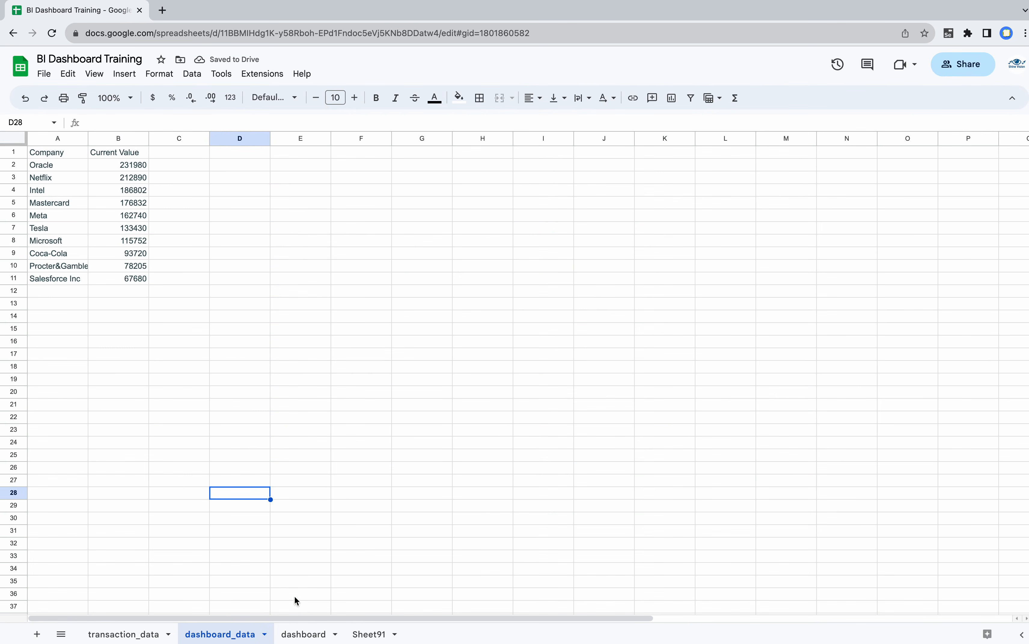
pyautogui.click(303, 633)
pyautogui.moveTo(306, 634); pyautogui.dragTo(123, 632)
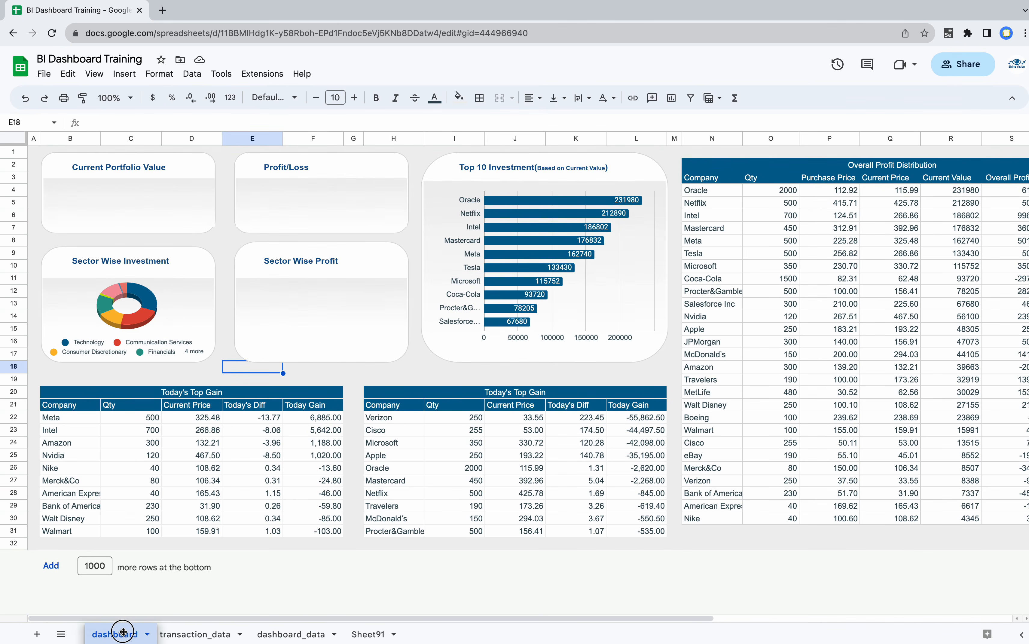
# - Paste the copied profit doughnut chart onto the dashboard and shrink it to fit inside the Sector Wise Profit card
pyautogui.hotkey('ctrl', 'v')
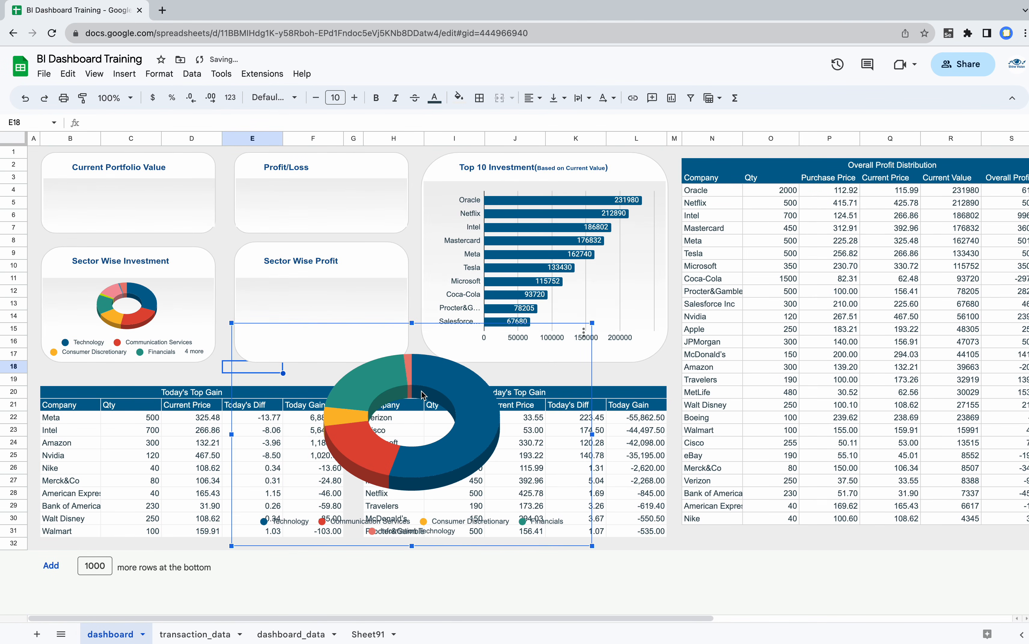
pyautogui.moveTo(422, 396); pyautogui.dragTo(336, 309)
pyautogui.moveTo(506, 235); pyautogui.dragTo(370, 288)
pyautogui.moveTo(323, 362); pyautogui.dragTo(324, 356)
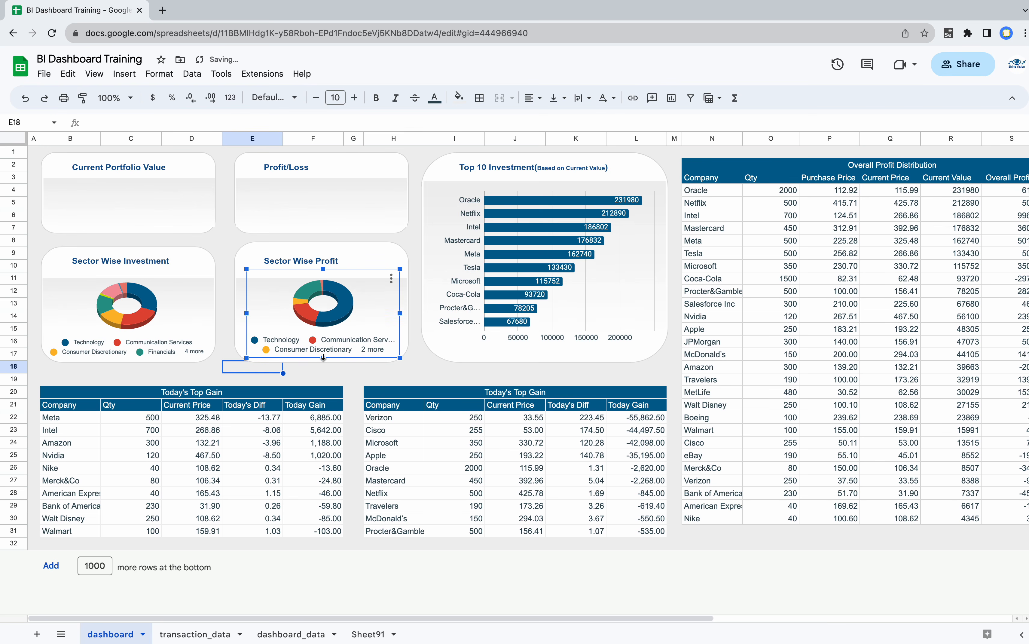
pyautogui.click(399, 375)
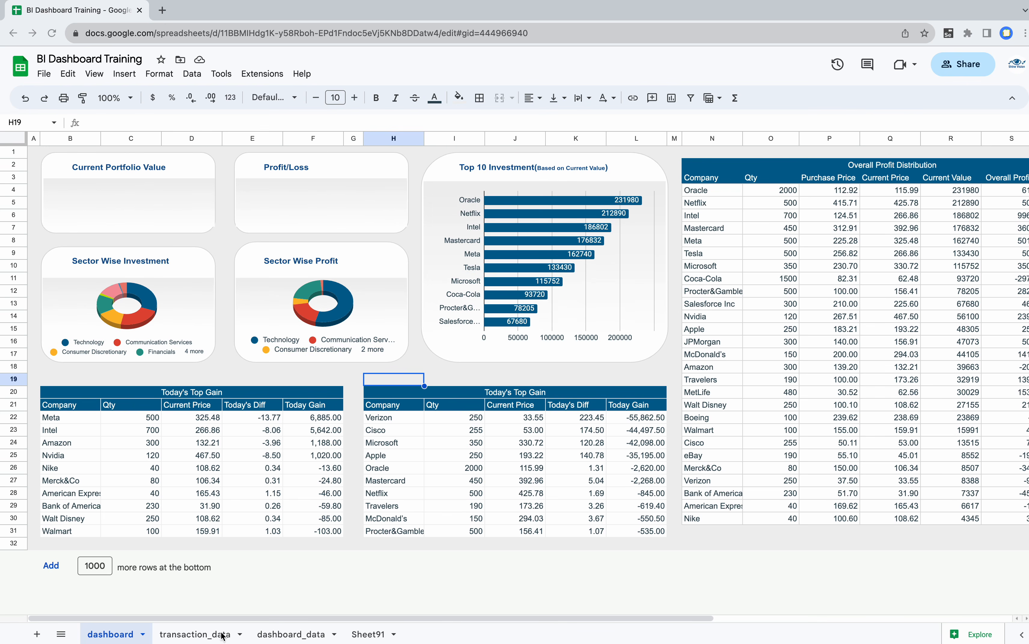
# - Cut the leftover doughnut charts from the transaction_data sheet
pyautogui.click(207, 639)
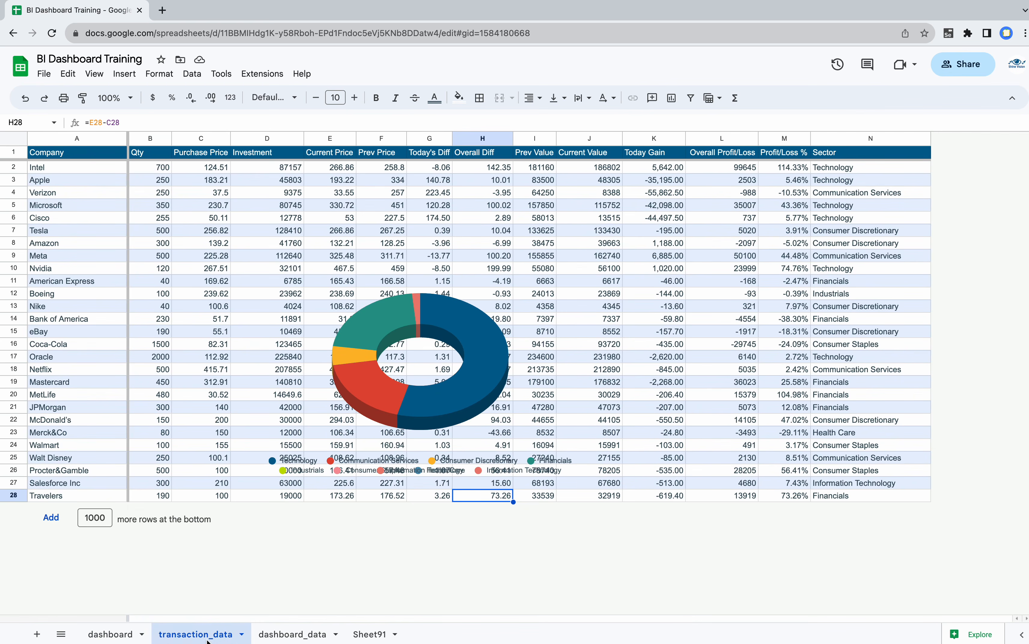
pyautogui.click(309, 634)
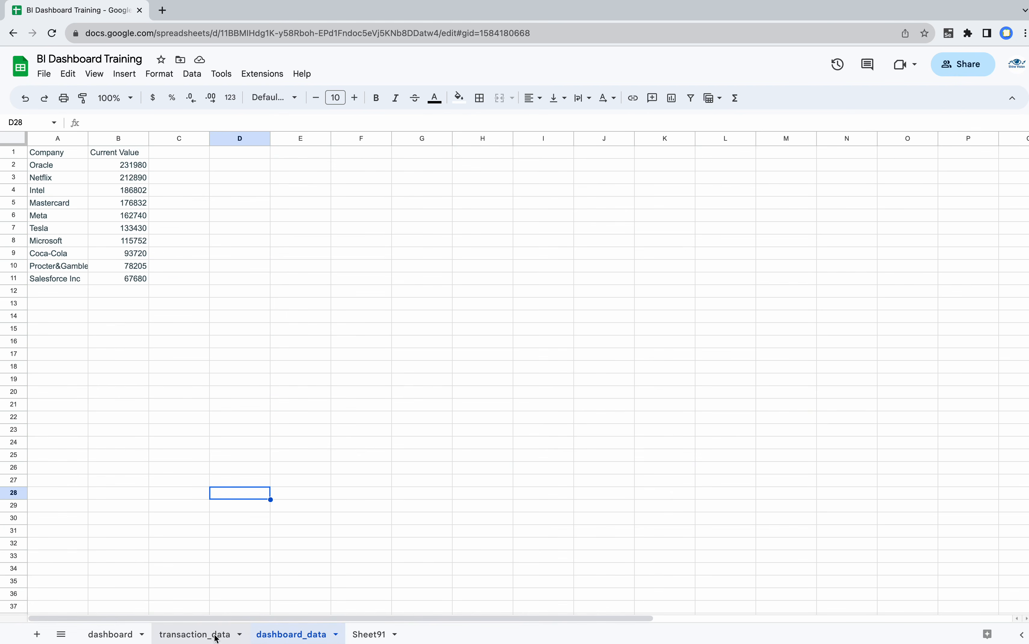
pyautogui.click(212, 633)
pyautogui.click(430, 339)
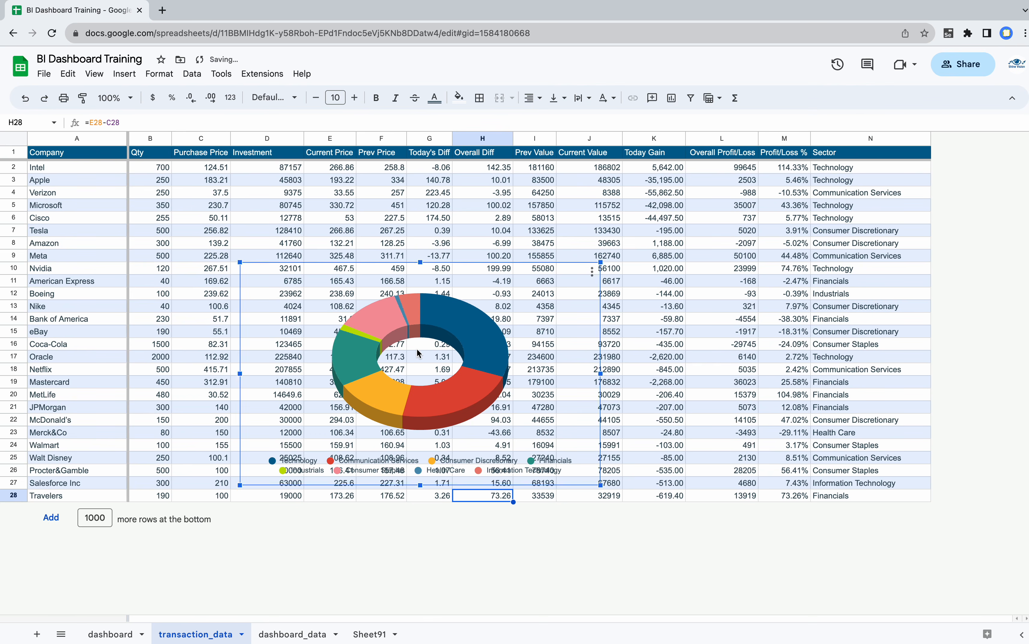
pyautogui.press('super+x')
# - Enter the headers Metrics in D1 and Value in E1 of the dashboard_data sheet
pyautogui.click(277, 635)
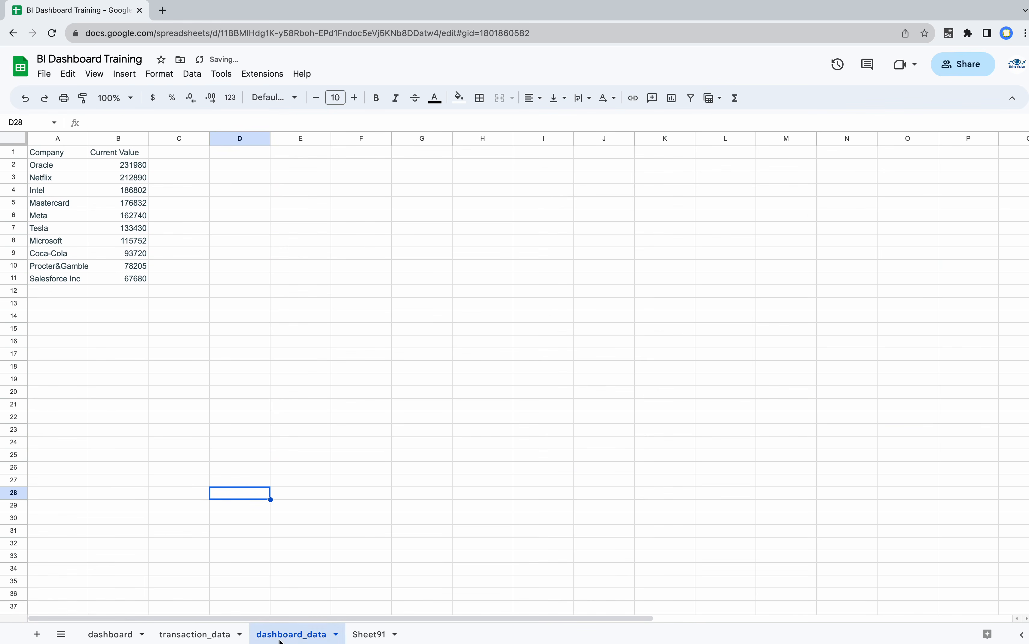
pyautogui.click(237, 153)
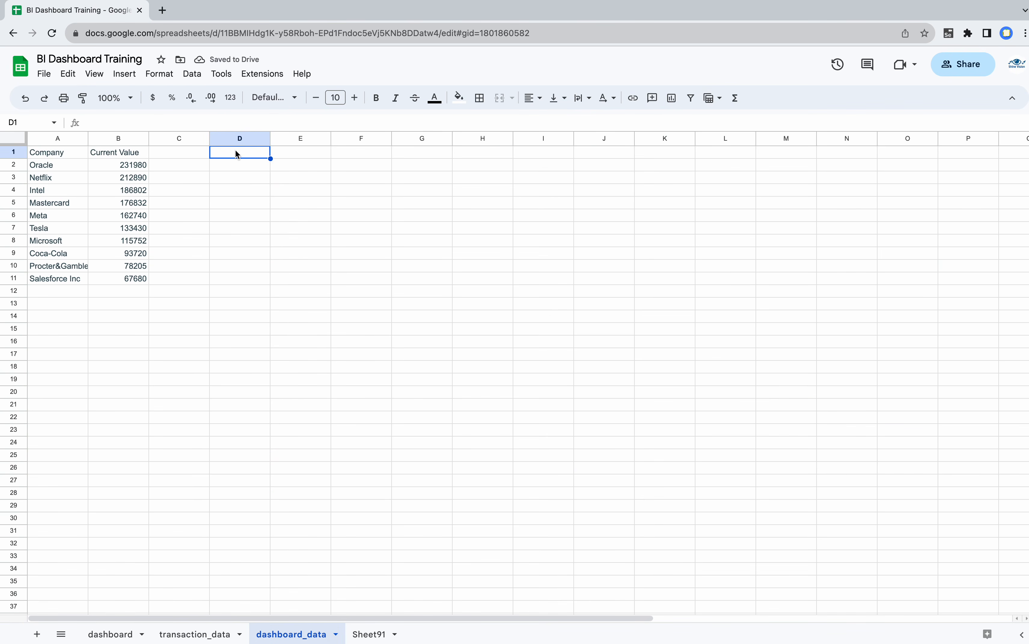
pyautogui.write('Metrics')
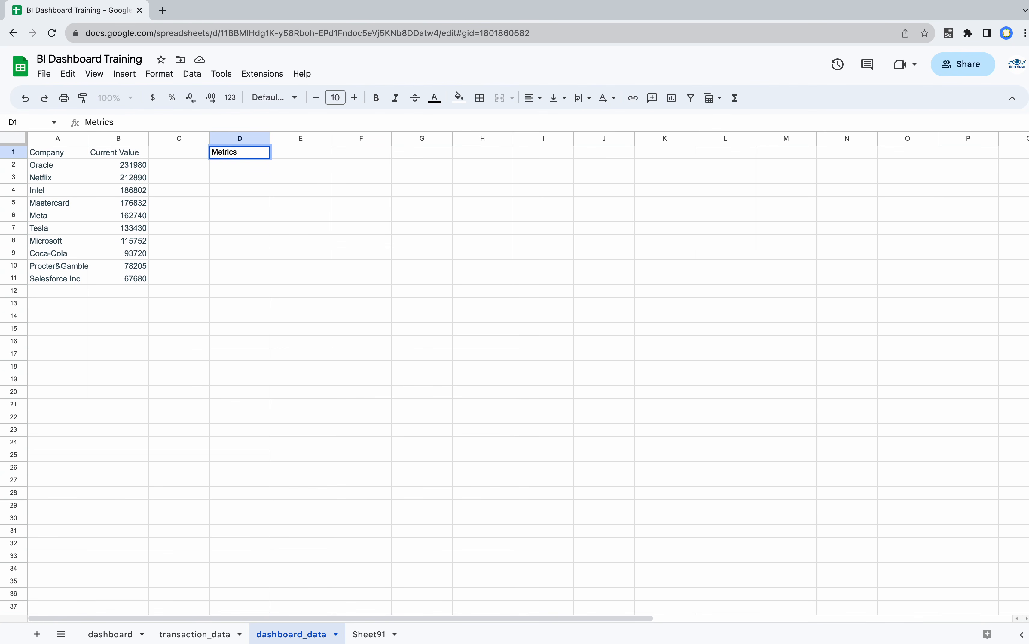
pyautogui.click(292, 152)
pyautogui.write('Value')
# - Enter the metric labels Current Value, Prior Value and Current Profit in cells D2 to D4
pyautogui.click(223, 166)
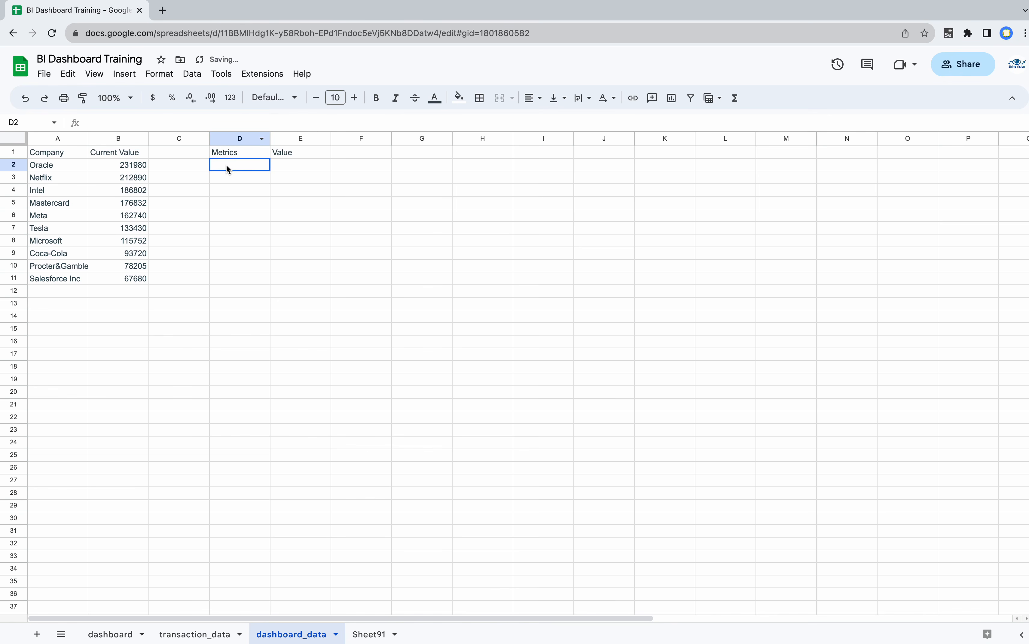
pyautogui.write('Current Value')
pyautogui.click(243, 179)
pyautogui.write('Prior Value')
pyautogui.click(236, 187)
pyautogui.write('Current Profit')
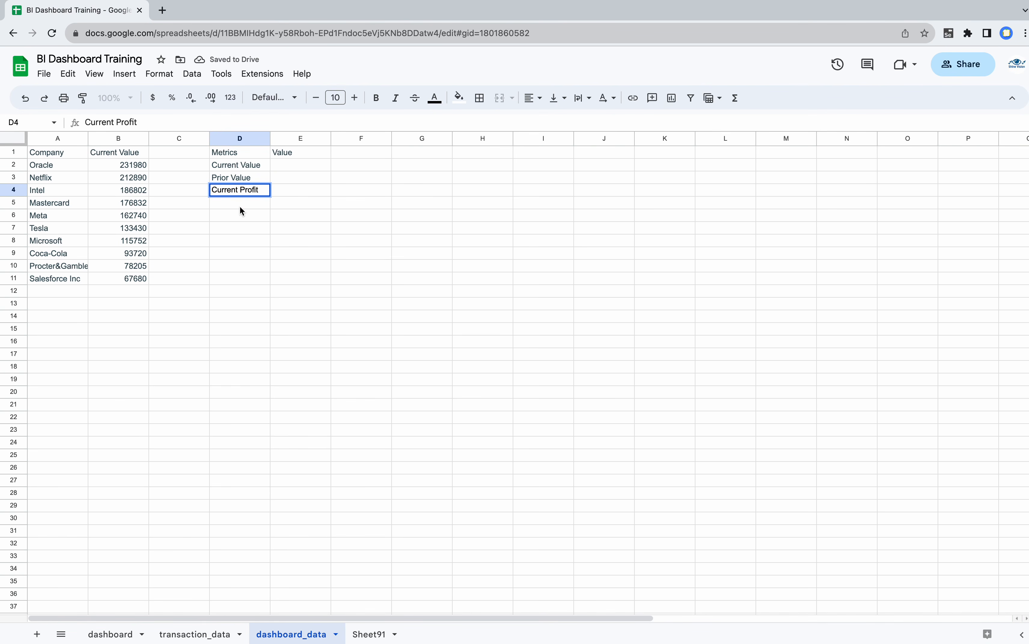
# - Enter the metric labels Investment in D5 and % Gain in D6
pyautogui.click(242, 210)
pyautogui.write('Investment')
pyautogui.click(241, 215)
pyautogui.write('G')
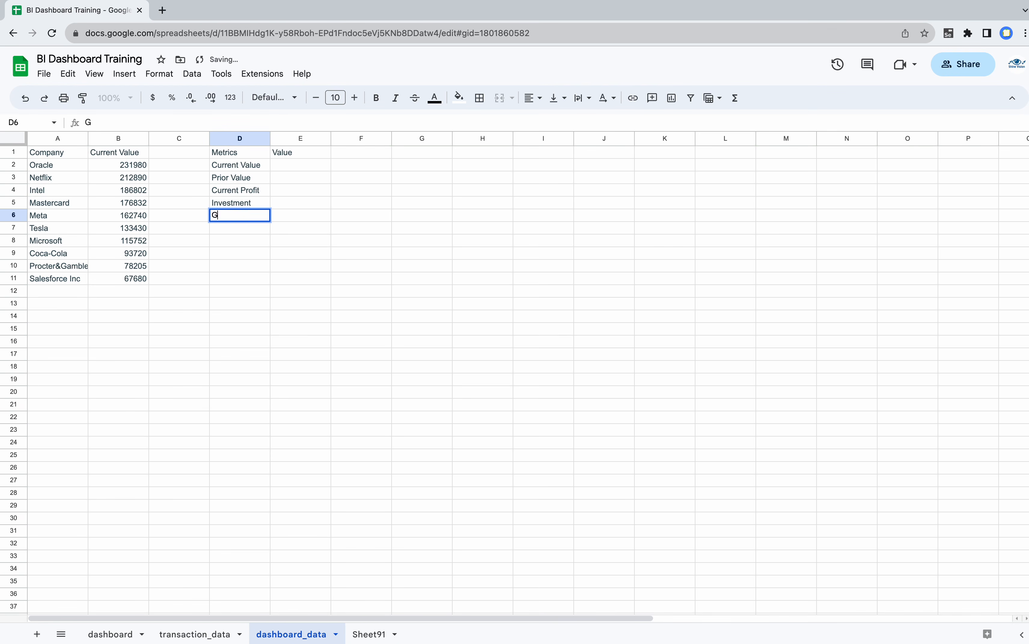
pyautogui.write('ain')
pyautogui.press('BackSpace')
pyautogui.press('BackSpace')
pyautogui.press('BackSpace')
pyautogui.press('BackSpace')
pyautogui.write('% Gain')
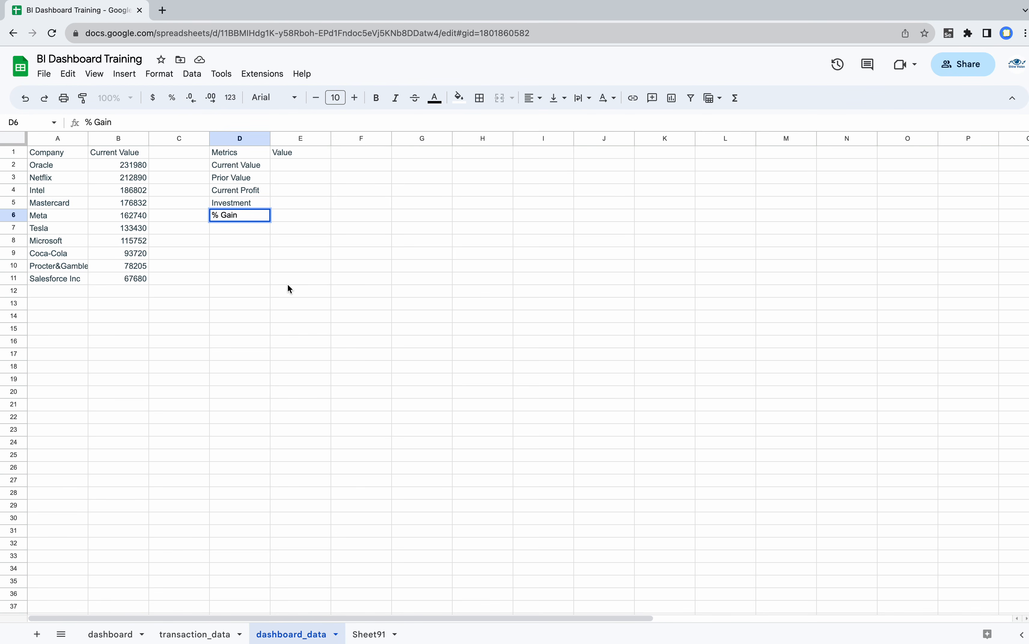
# - Total transaction_data's Current Value column with =sum(transaction_data!J:J) in E12 of dashboard_data, and move the formula to E2
pyautogui.click(289, 286)
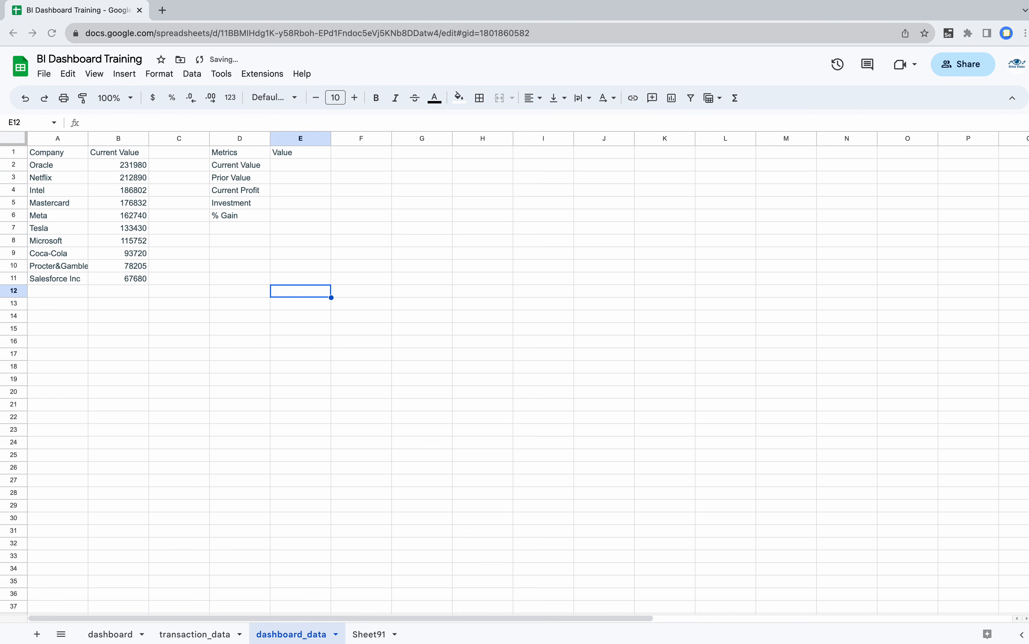
pyautogui.click(143, 124)
pyautogui.write('=sum')
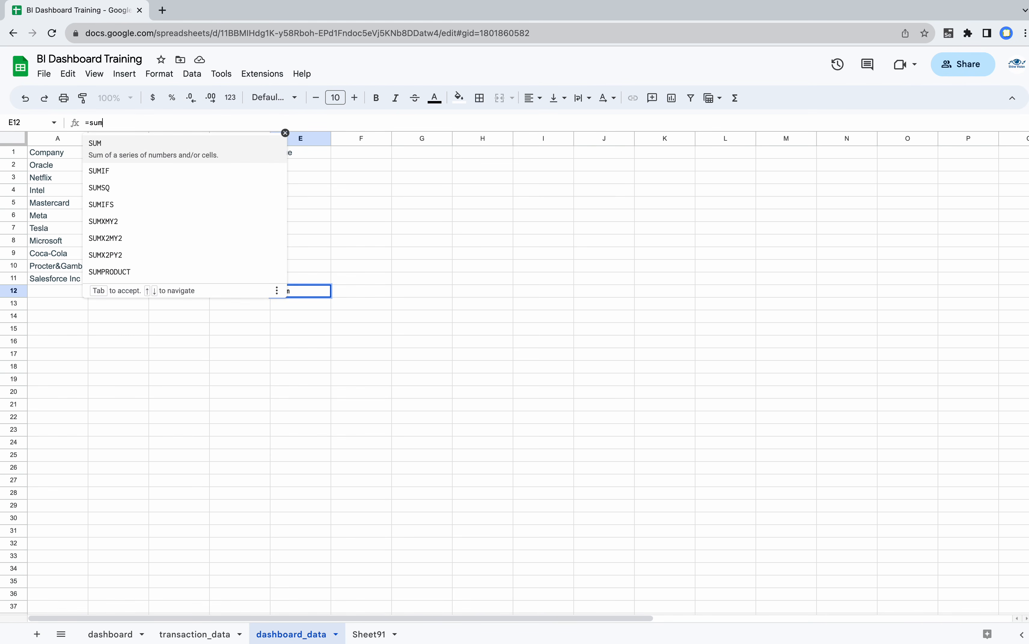
pyautogui.write('(')
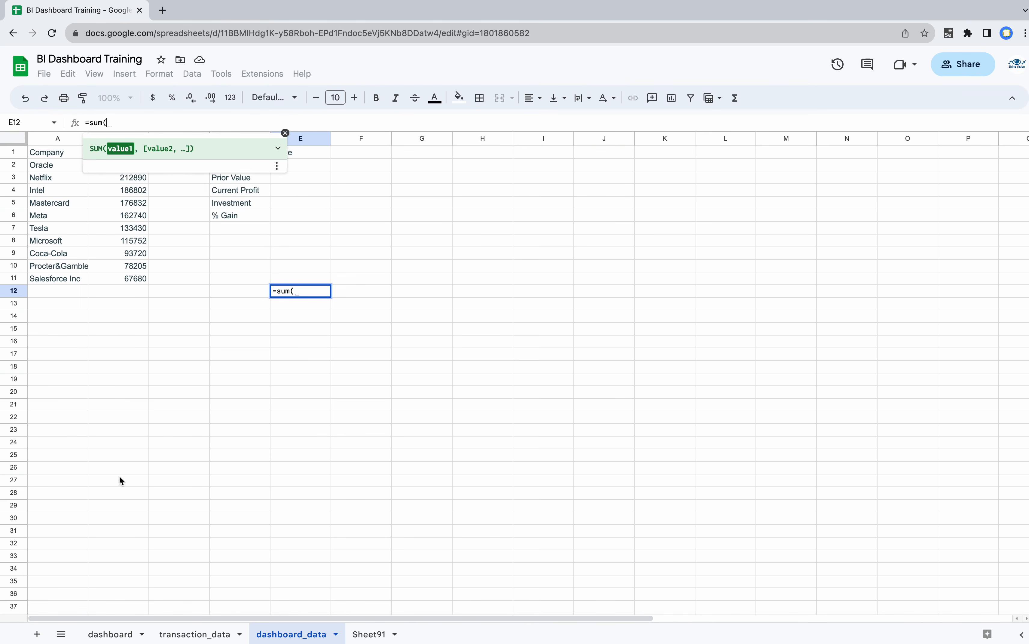
pyautogui.click(196, 633)
pyautogui.click(584, 138)
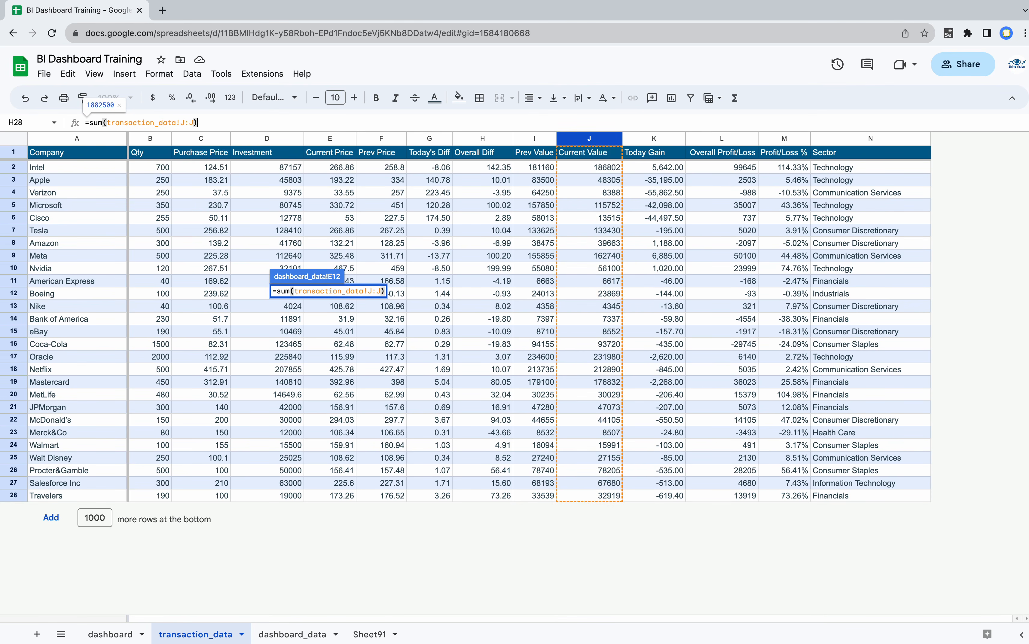
pyautogui.press('Return')
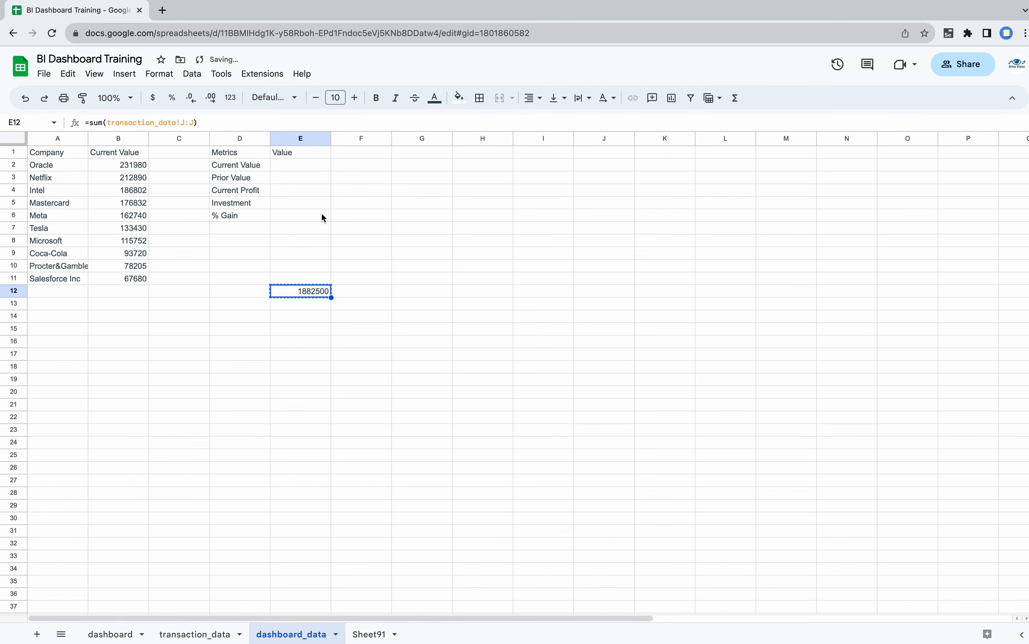
pyautogui.click(294, 167)
pyautogui.hotkey('ctrl', 'v')
# - Enter =sum(transaction_data!I:I) in E3 to total the Prev Value column for the Prior Value metric
pyautogui.click(292, 176)
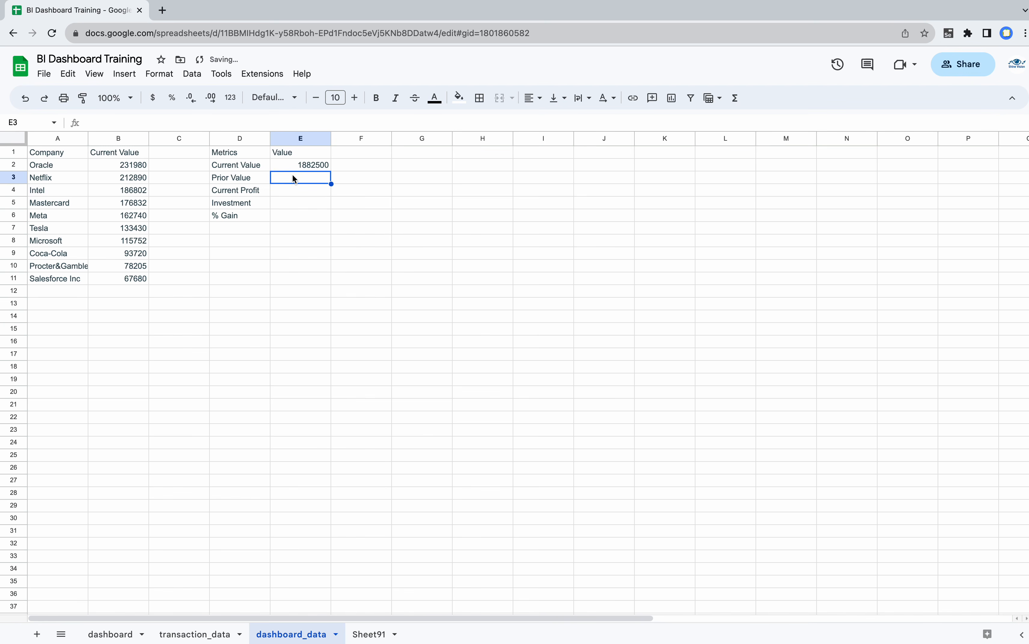
pyautogui.write('=')
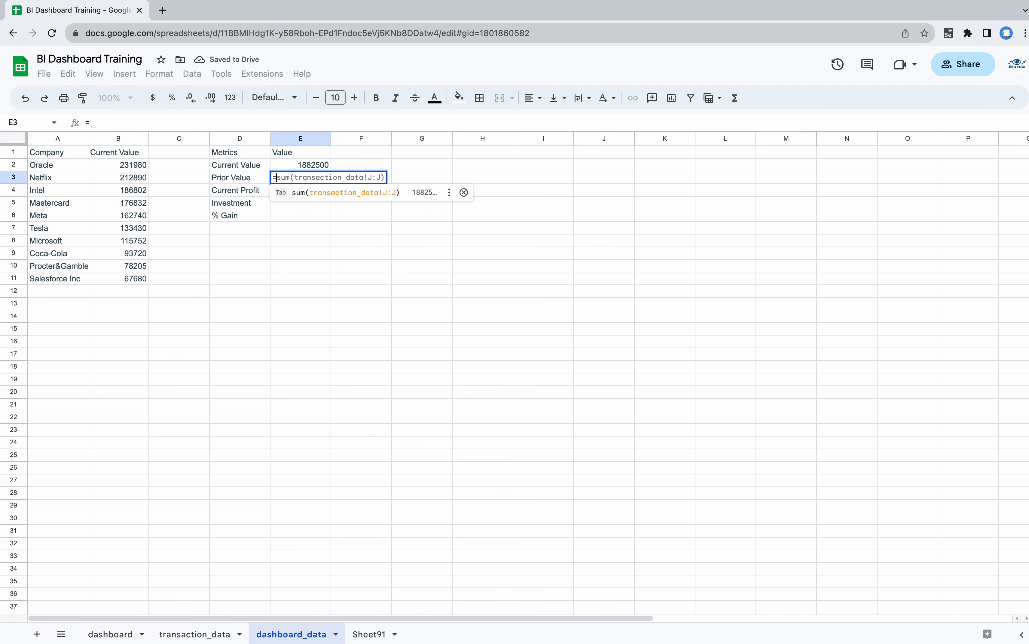
pyautogui.press('Escape')
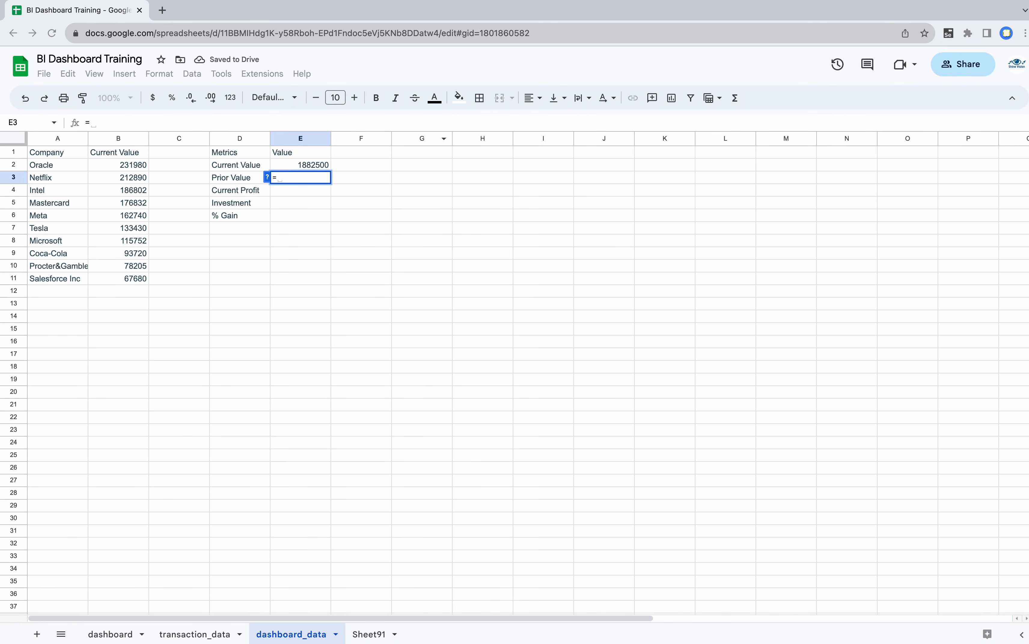
pyautogui.click(294, 184)
pyautogui.write('sum')
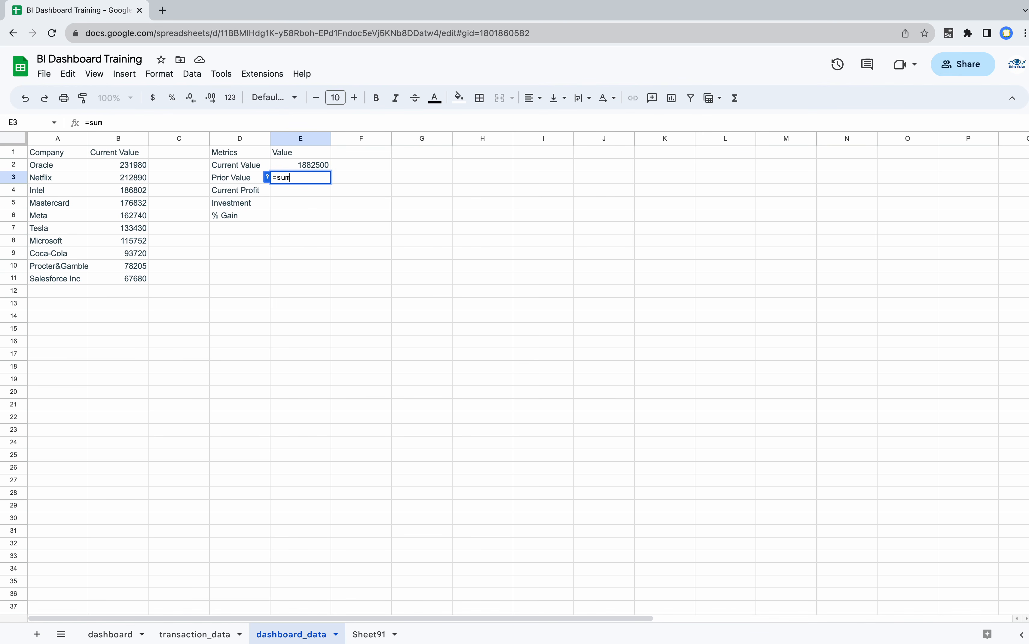
pyautogui.write('(')
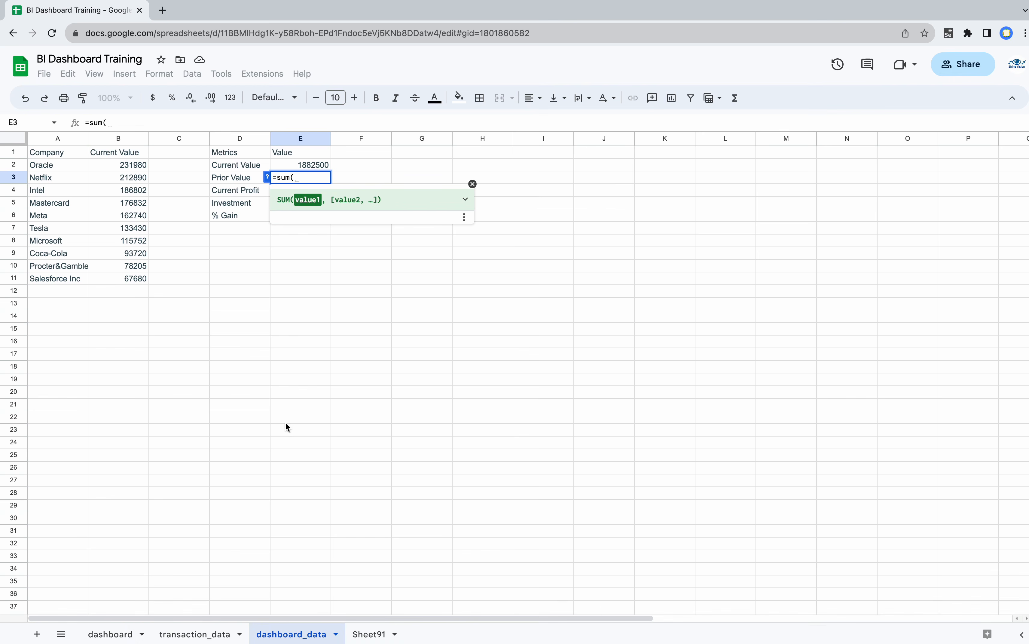
pyautogui.click(200, 634)
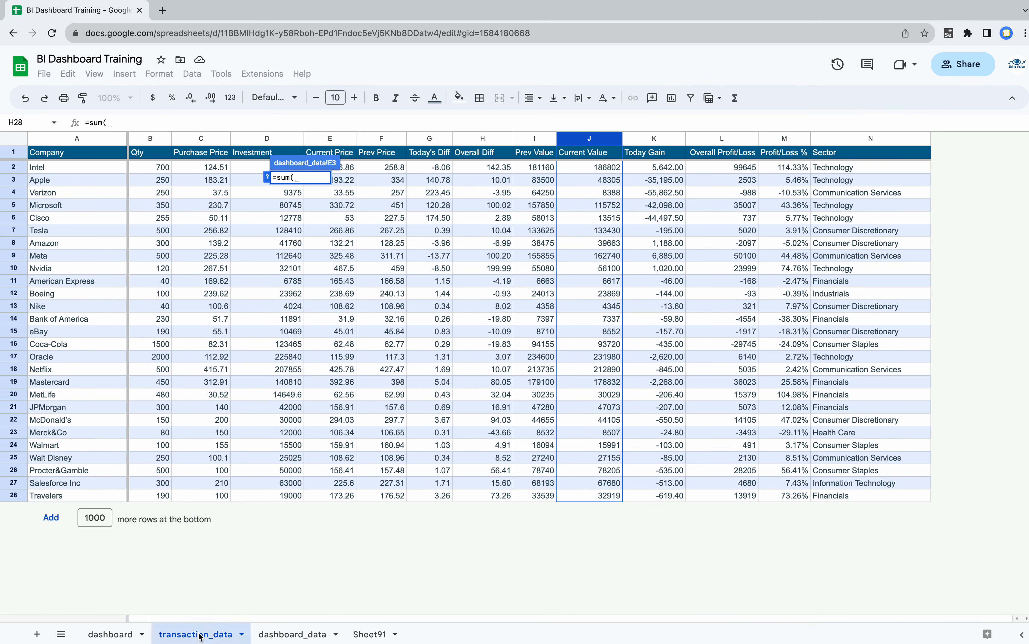
pyautogui.click(538, 141)
pyautogui.click(213, 124)
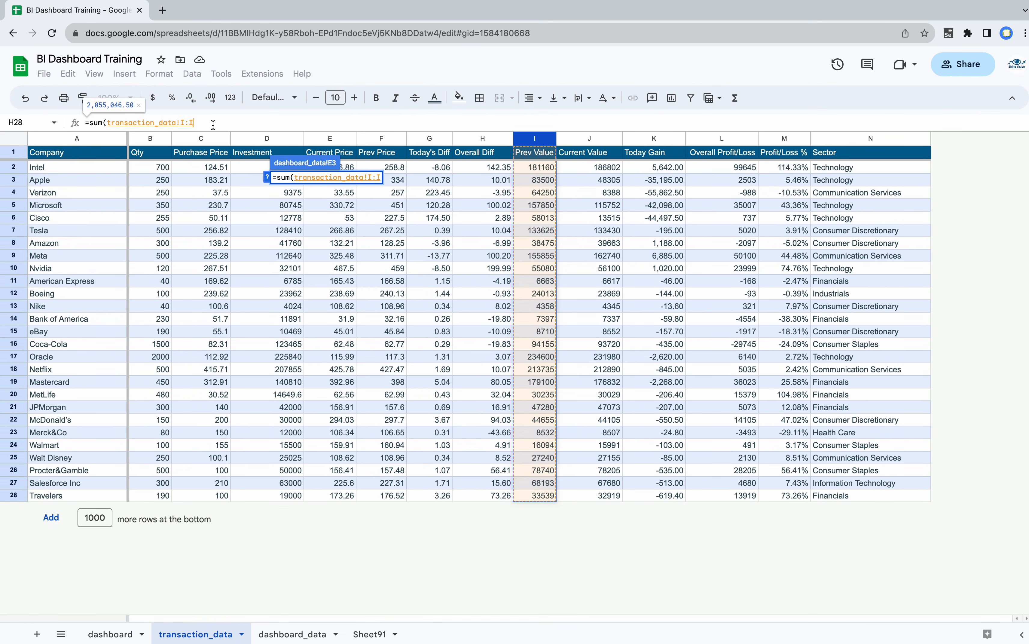
pyautogui.press('Return')
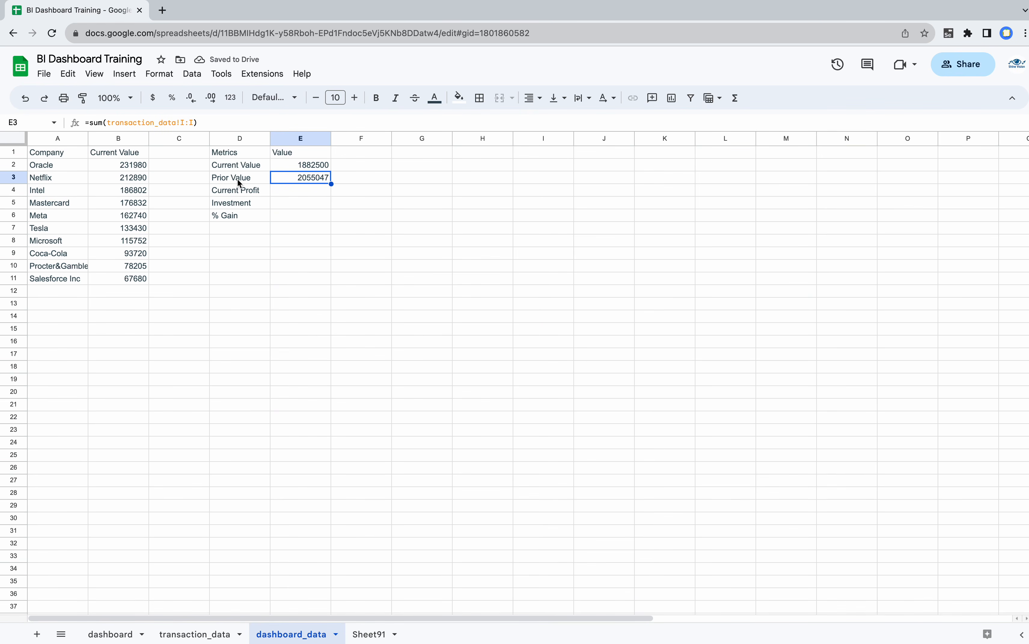
# - Enter =sum(transaction_data!L:L) in E4 to total the Overall Profit/Loss column for the Current Profit metric
pyautogui.click(253, 195)
pyautogui.click(292, 190)
pyautogui.click(124, 121)
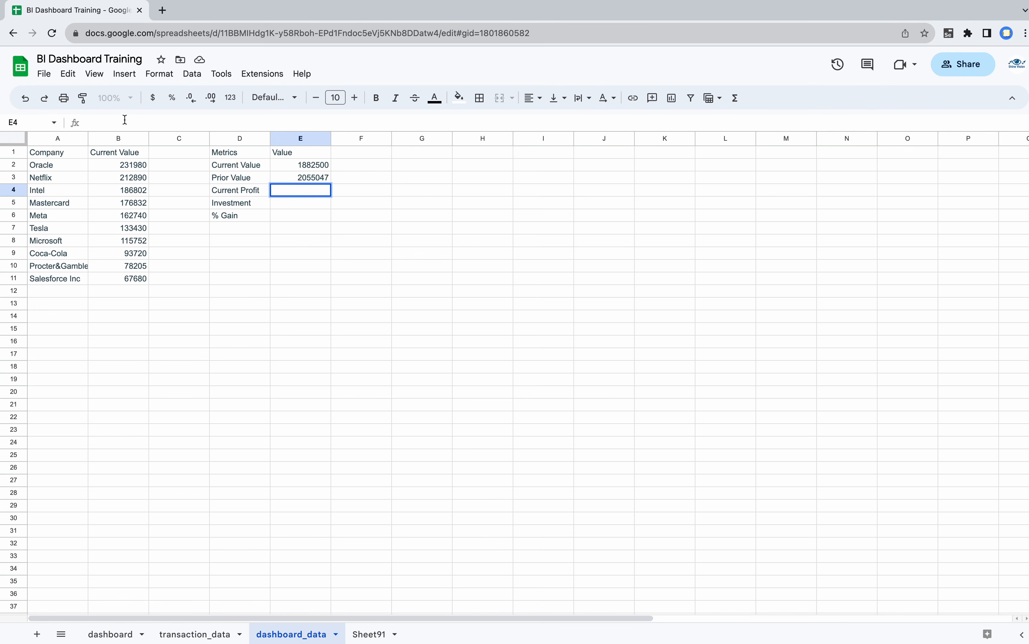
pyautogui.press('Escape')
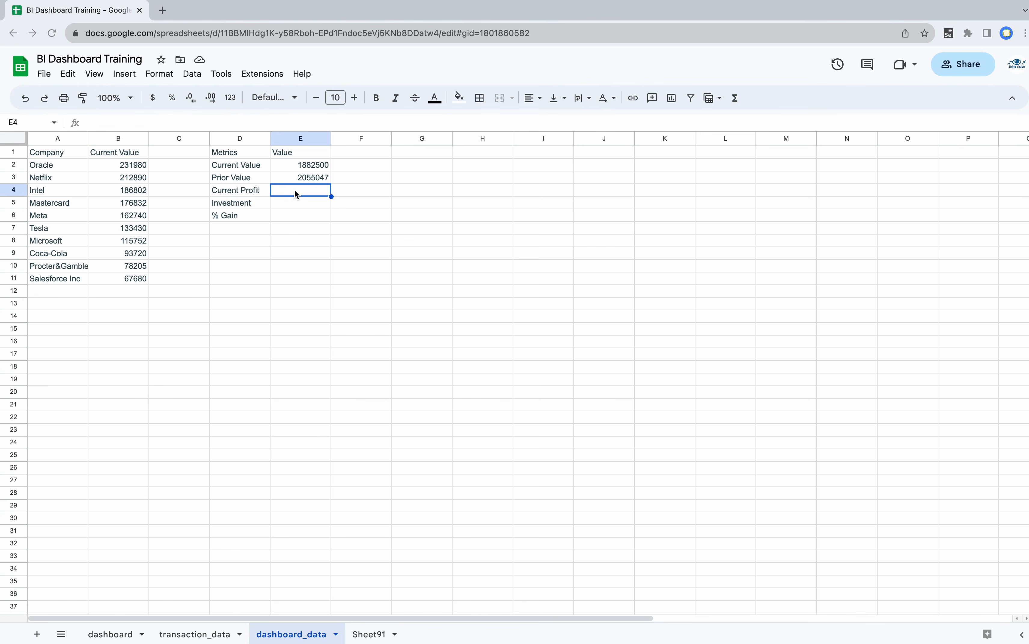
pyautogui.click(101, 122)
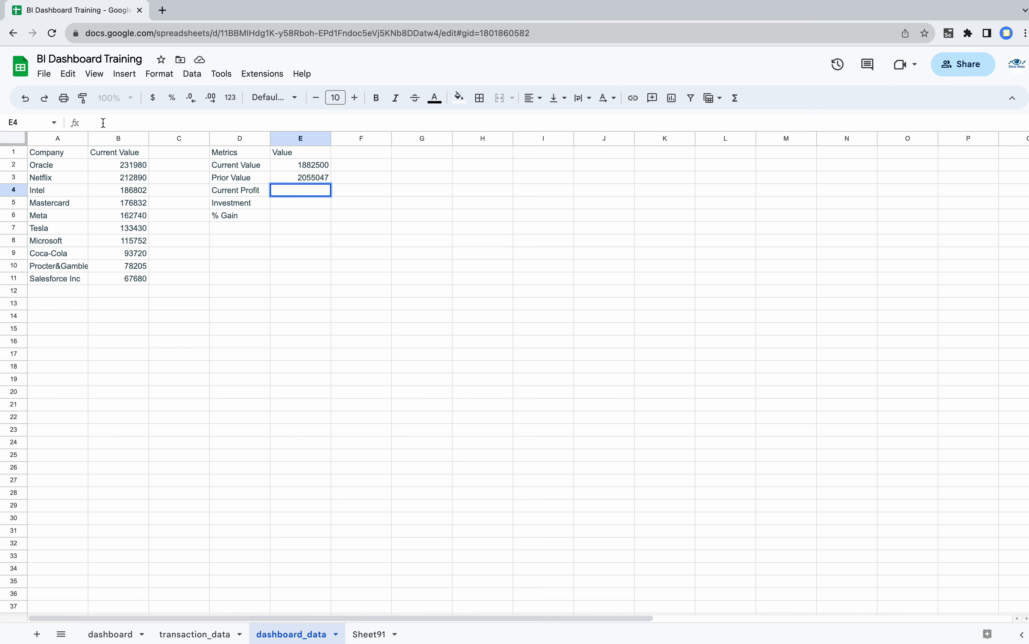
pyautogui.write('=sum(')
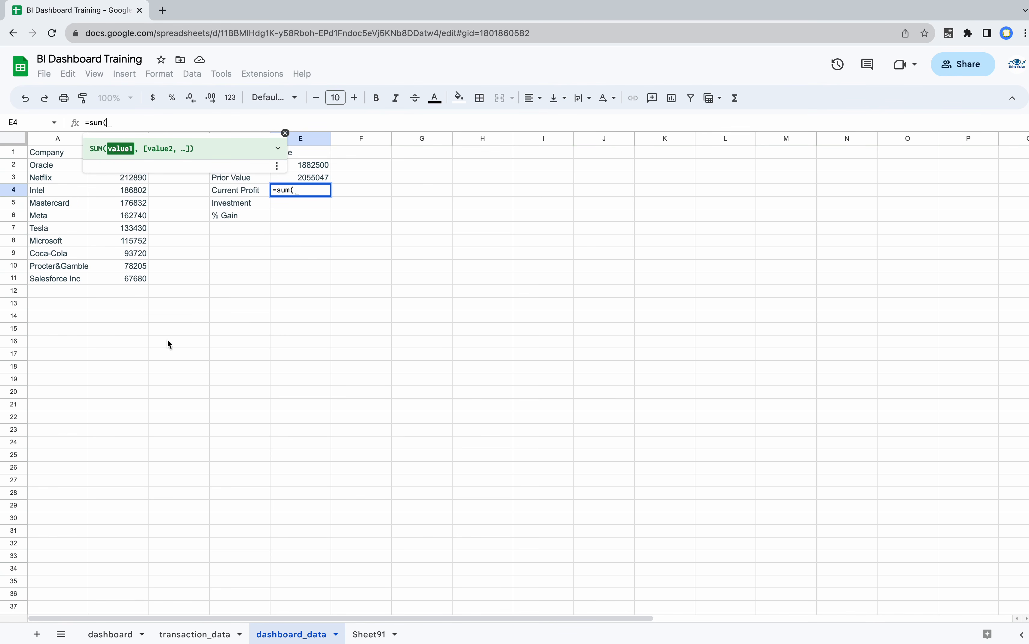
pyautogui.click(182, 634)
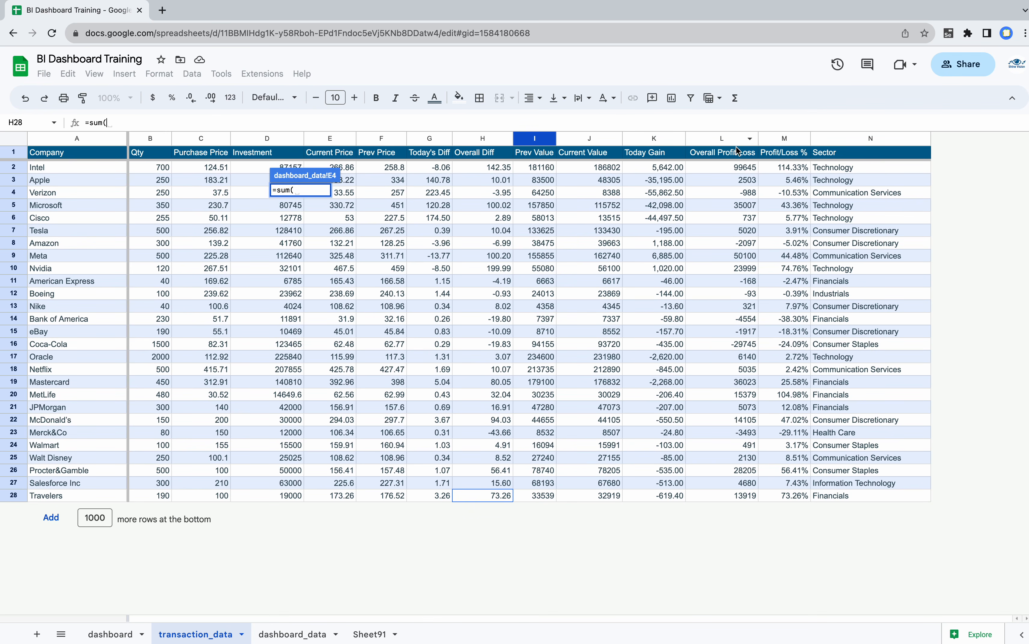
pyautogui.click(717, 139)
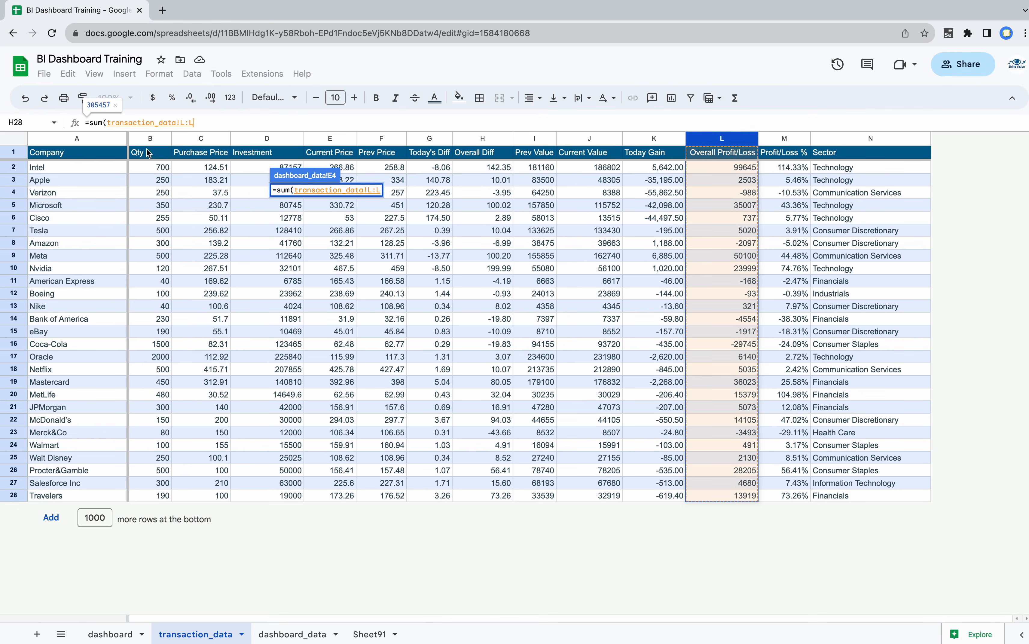
pyautogui.press('Return')
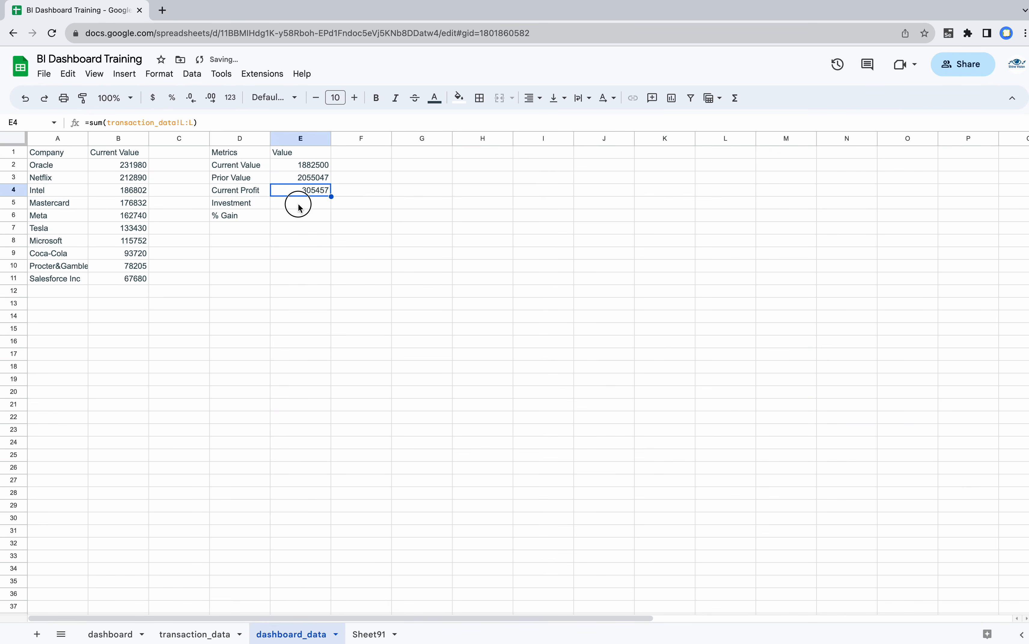
# - Enter =sum(transaction_data!D:D) in E5 to total the Investment column for the Investment metric
pyautogui.click(299, 205)
pyautogui.write('=')
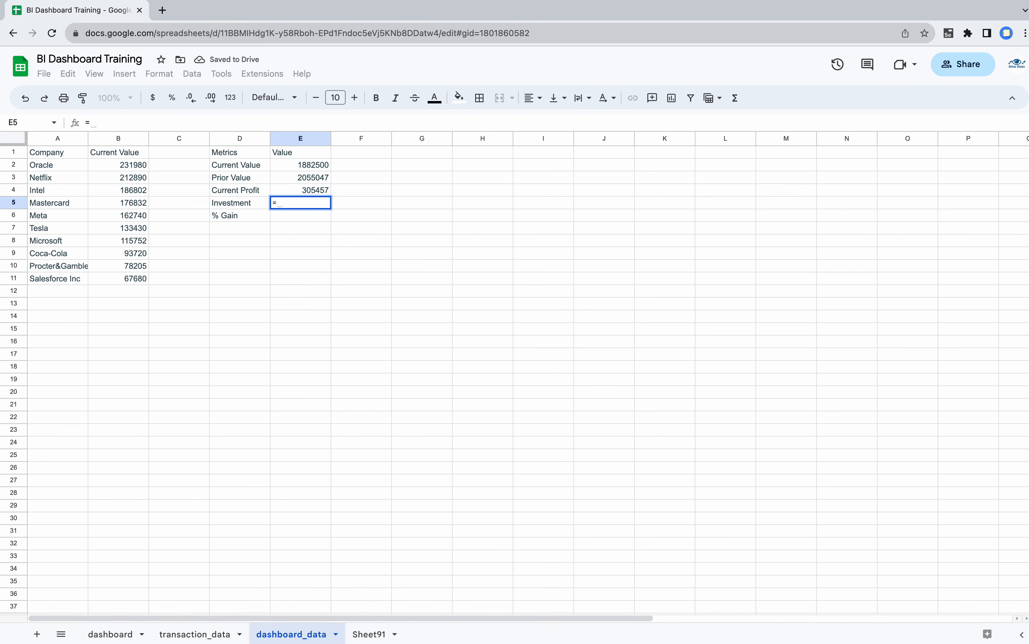
pyautogui.write('sum(')
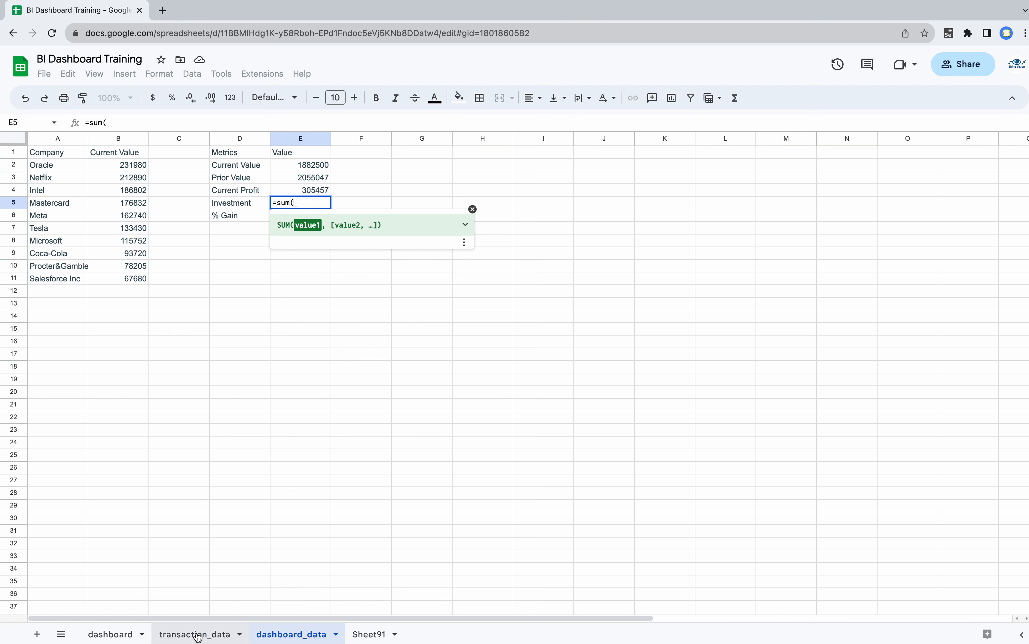
pyautogui.click(224, 632)
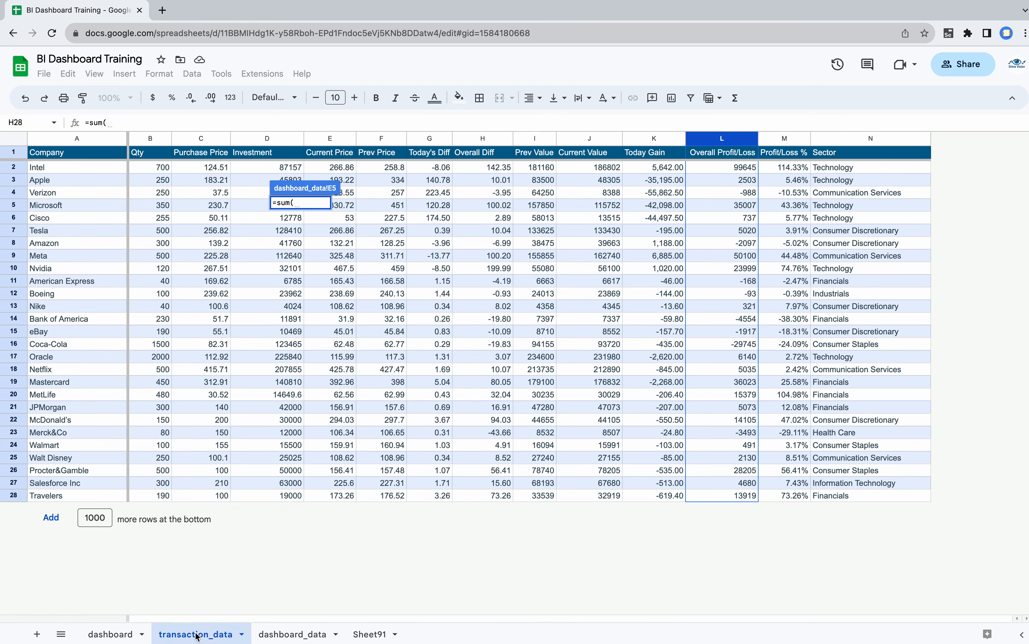
pyautogui.click(254, 140)
pyautogui.press('Return')
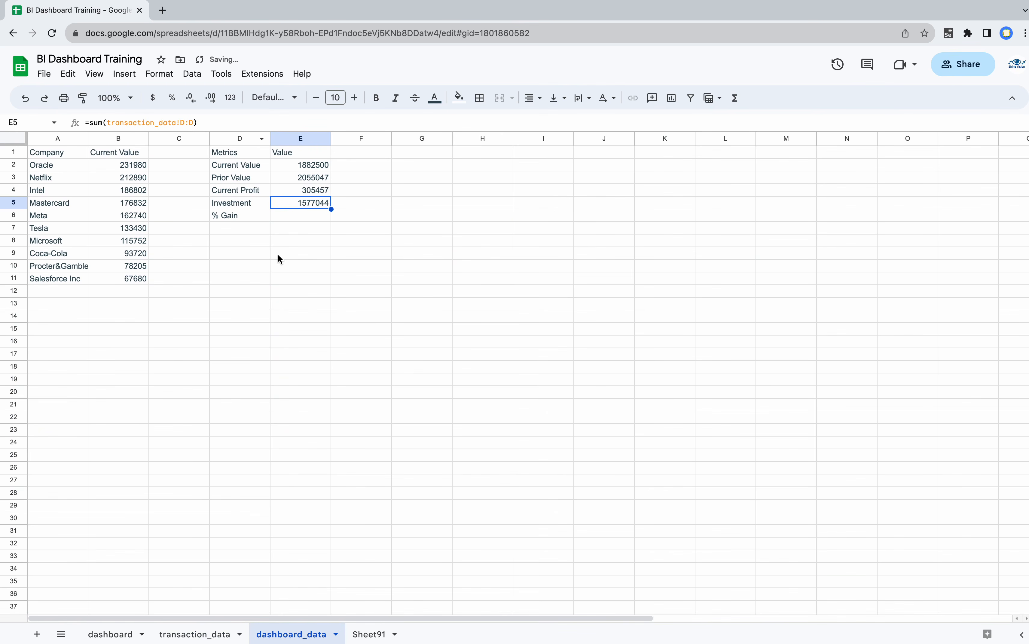
pyautogui.click(279, 275)
# - Insert a chart from the current and prior values in E2:E3 and change its type to Scorecard chart
pyautogui.click(308, 166)
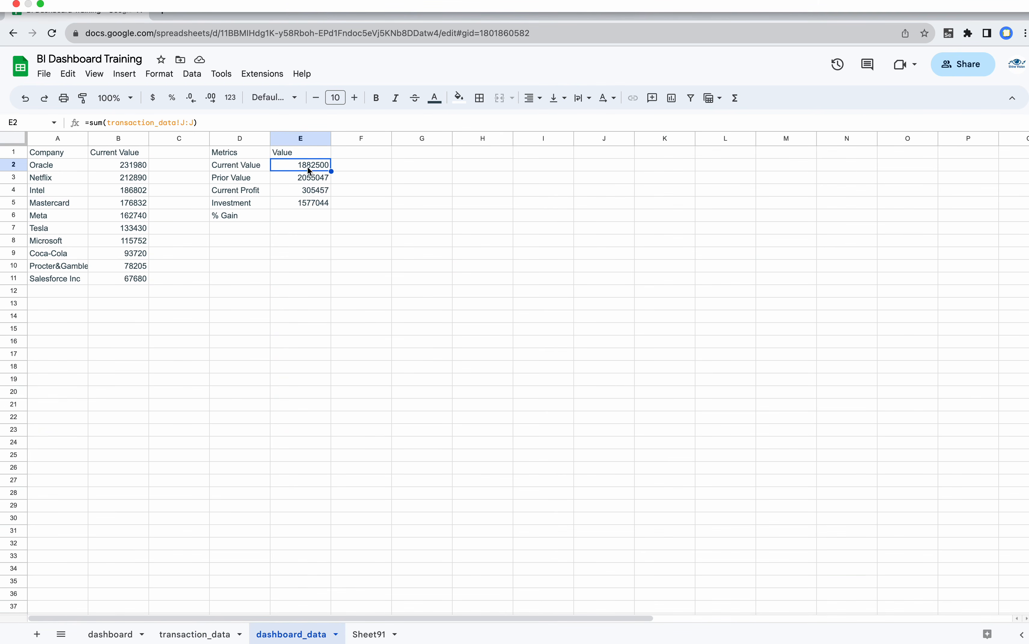
pyautogui.keyDown('shift'); pyautogui.click(306, 179); pyautogui.keyUp('shift')
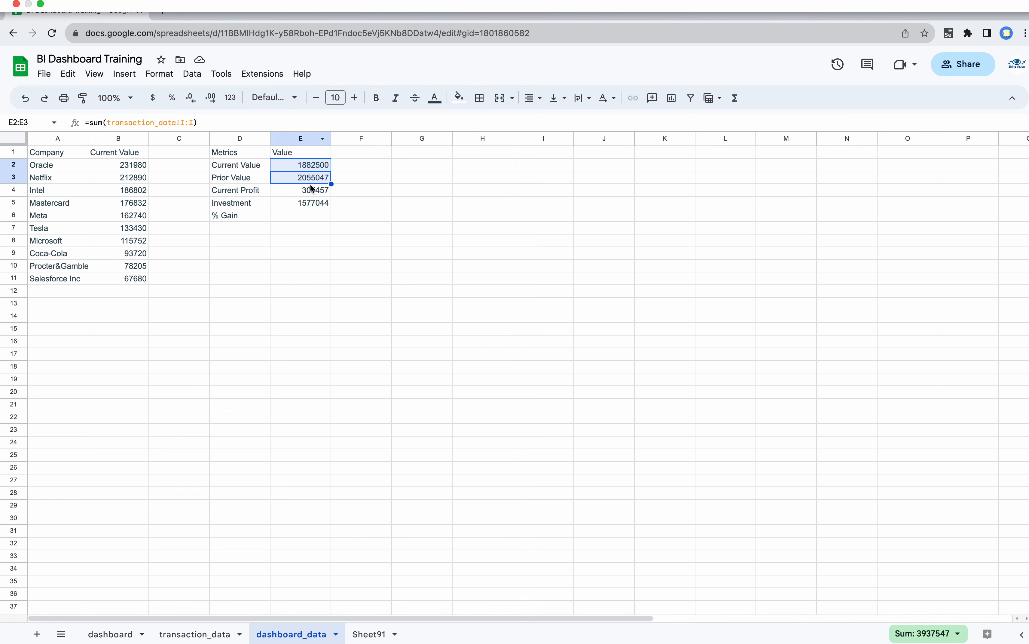
pyautogui.click(124, 74)
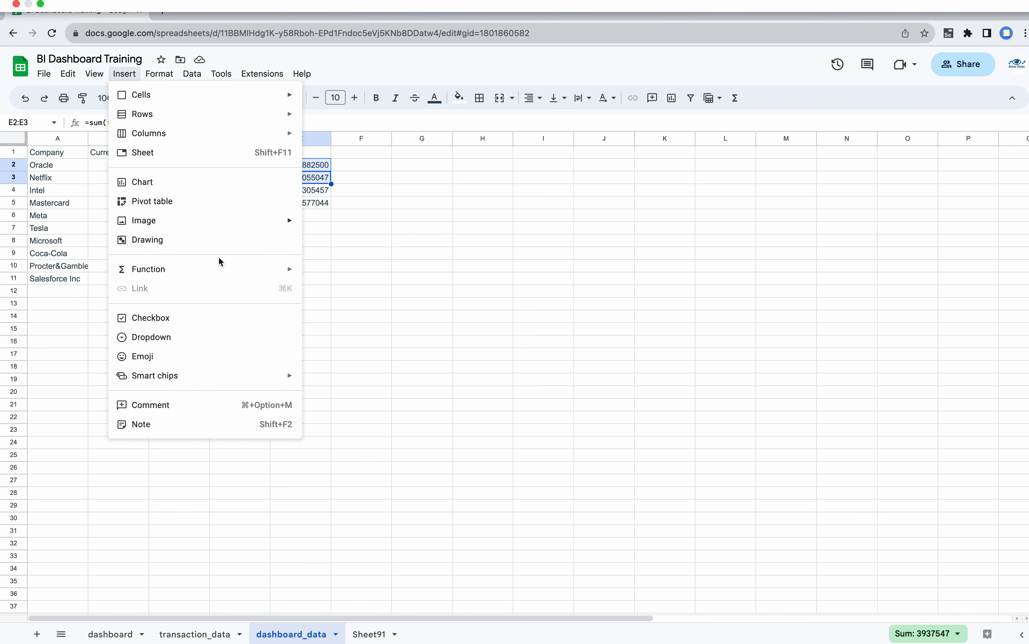
pyautogui.moveTo(155, 223)
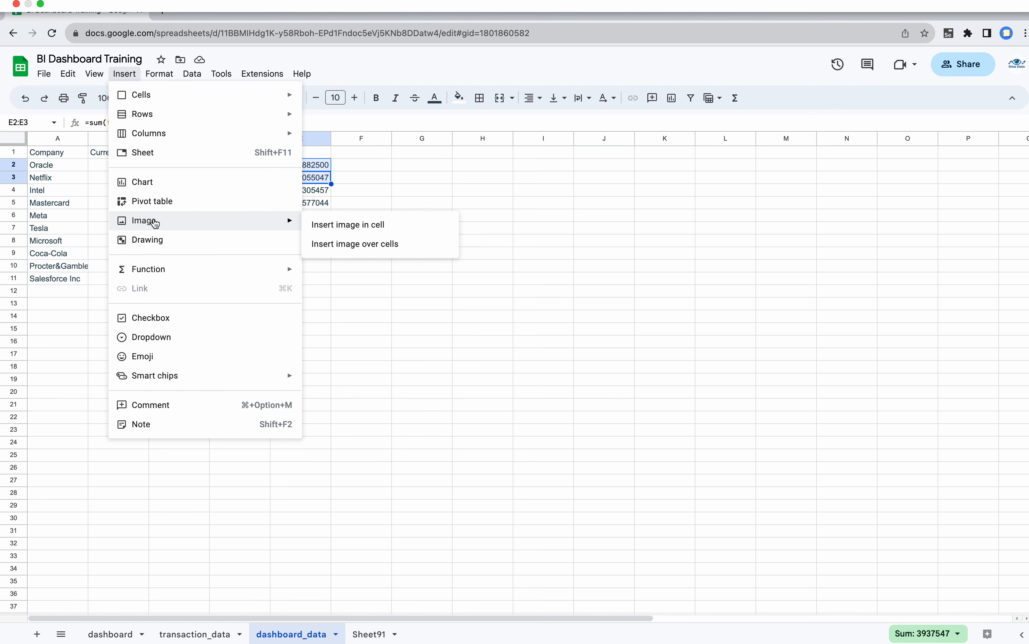
pyautogui.moveTo(193, 138)
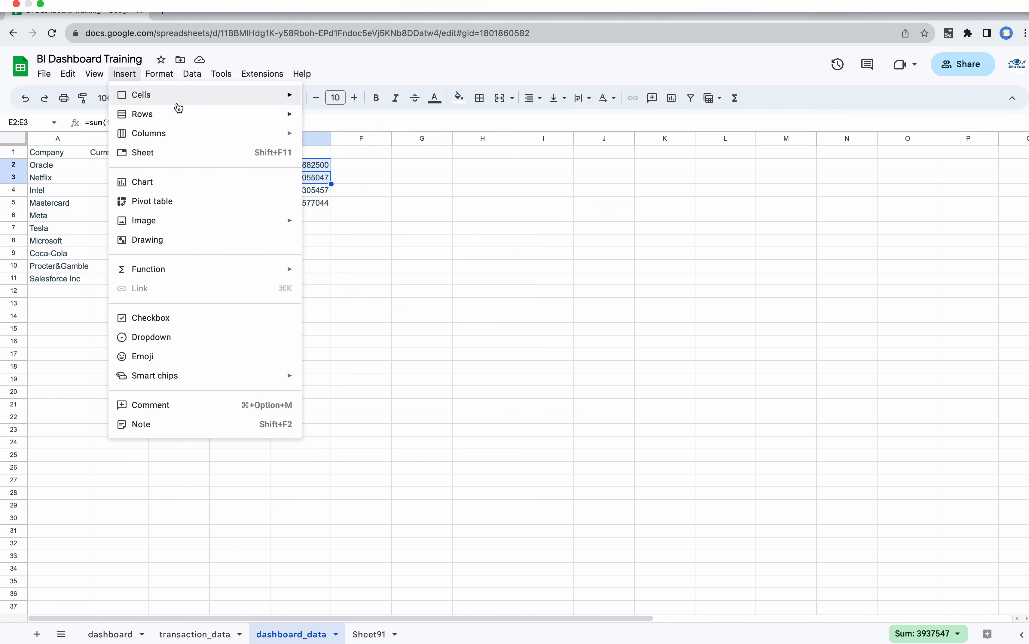
pyautogui.click(149, 182)
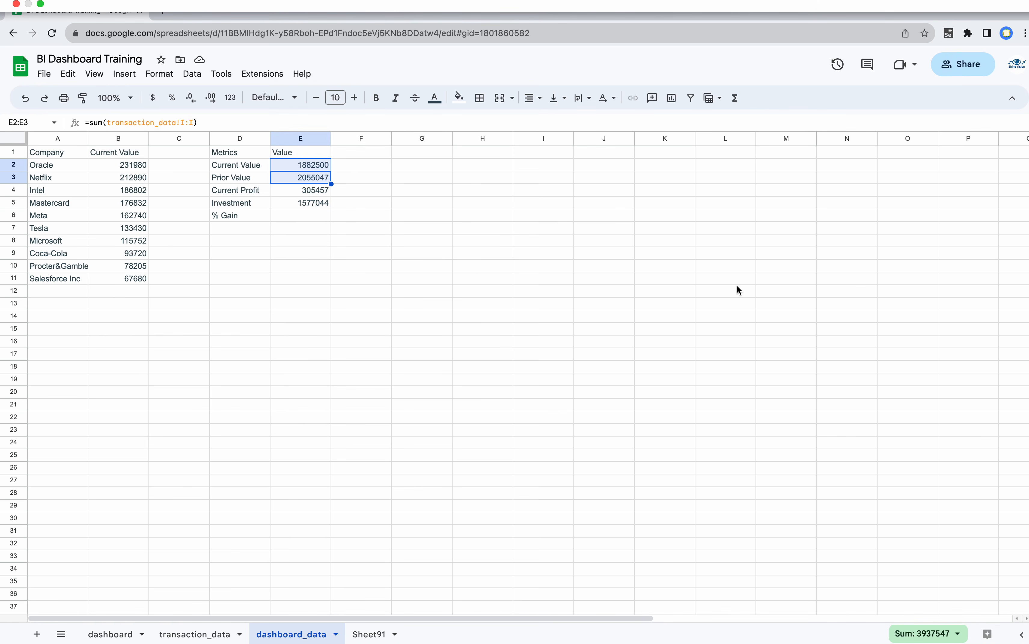
pyautogui.click(910, 177)
pyautogui.scroll(-10, 909, 379)
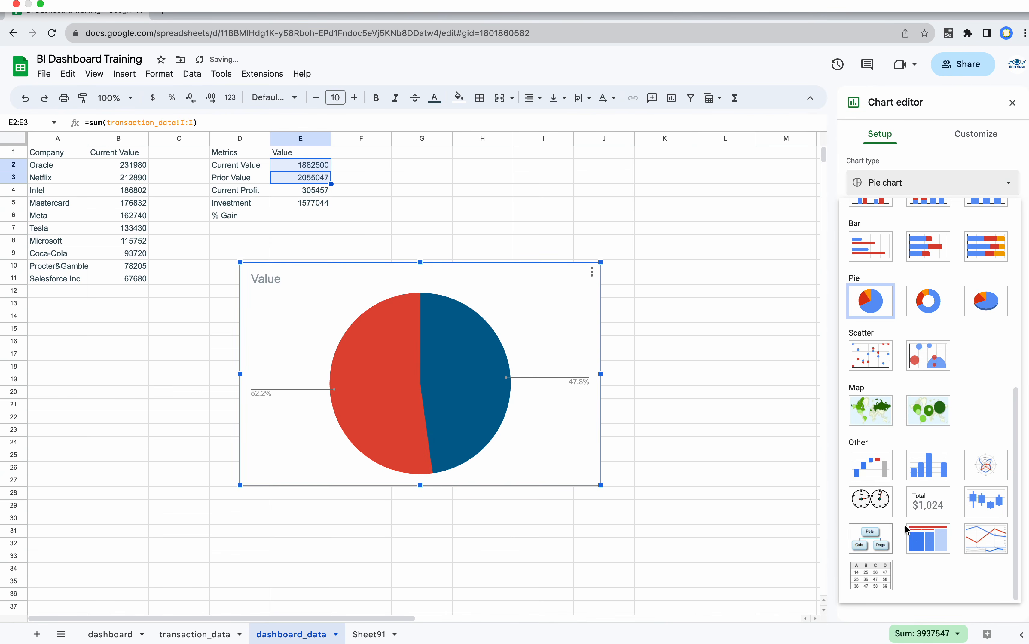
pyautogui.click(922, 498)
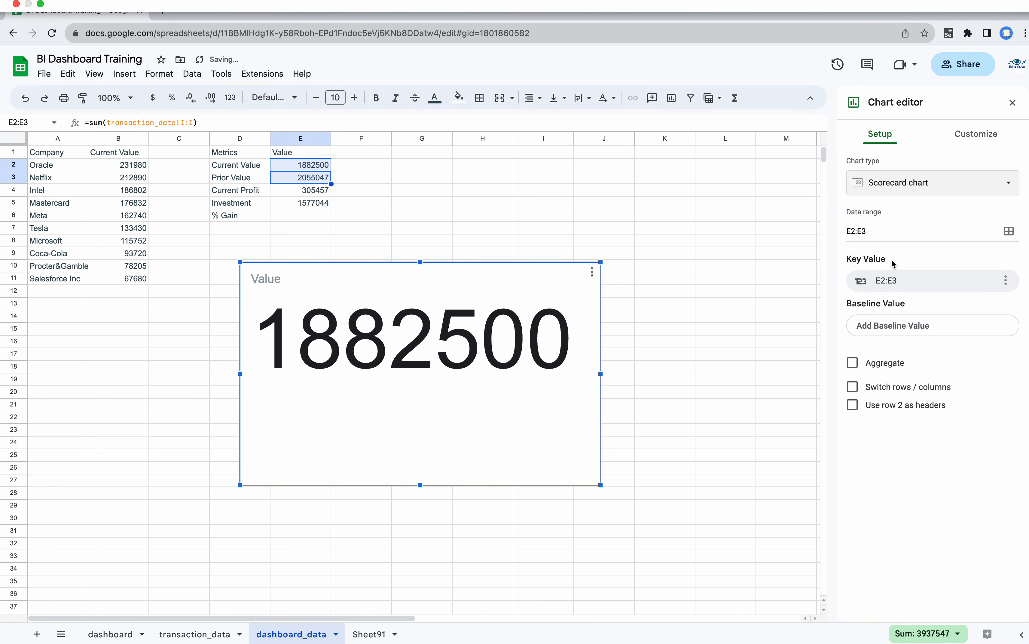
# - Split the scorecard's data range into separate ranges E2 and E3, and use E3 as the baseline value
pyautogui.click(1008, 231)
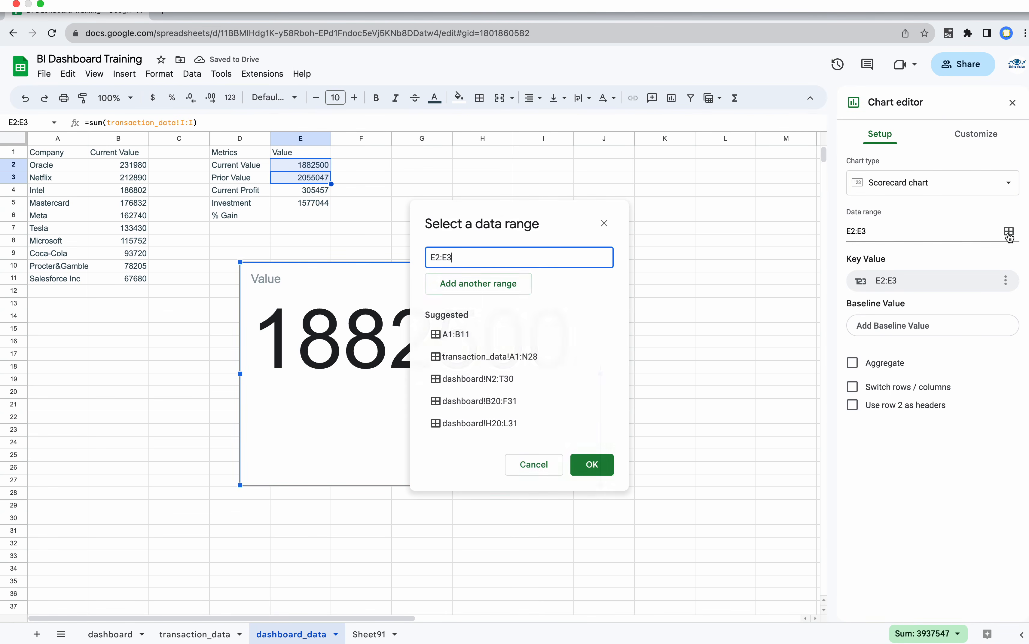
pyautogui.click(459, 285)
pyautogui.click(455, 261)
pyautogui.press('BackSpace')
pyautogui.press('BackSpace')
pyautogui.press('BackSpace')
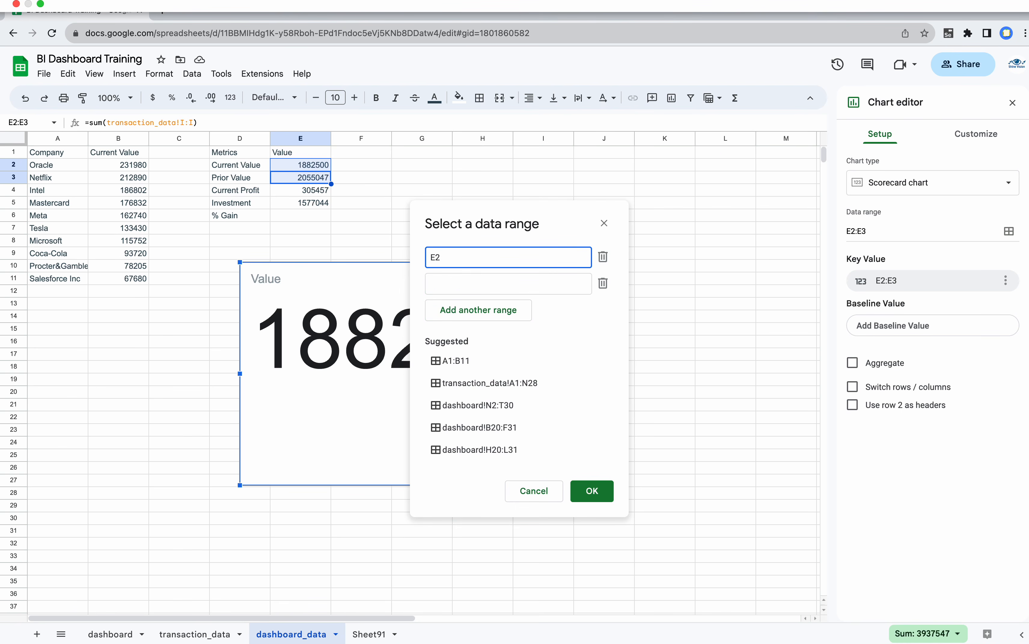
pyautogui.click(445, 278)
pyautogui.write('E3')
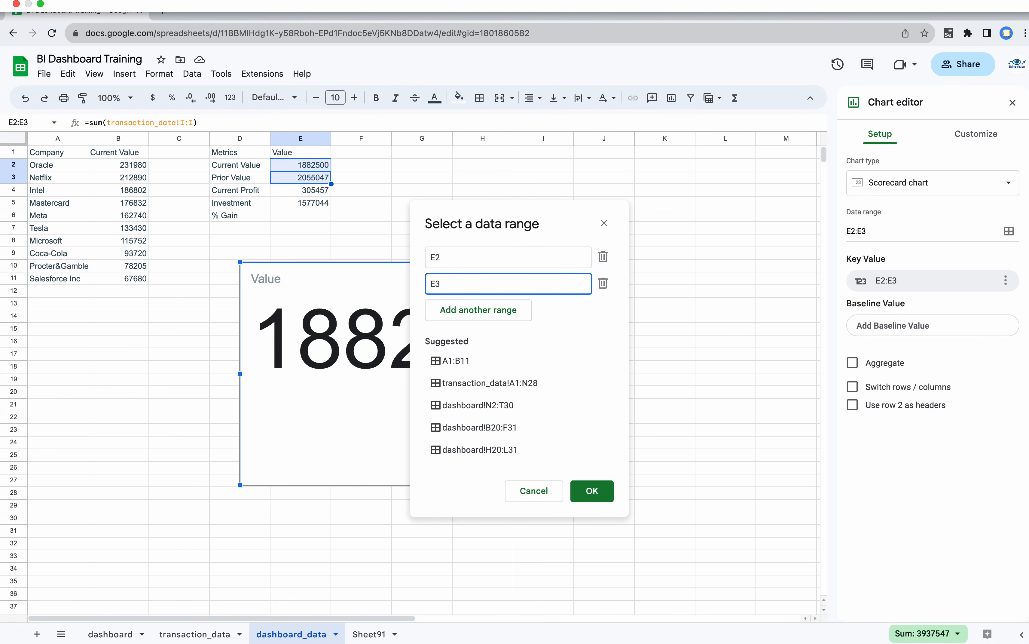
pyautogui.click(592, 491)
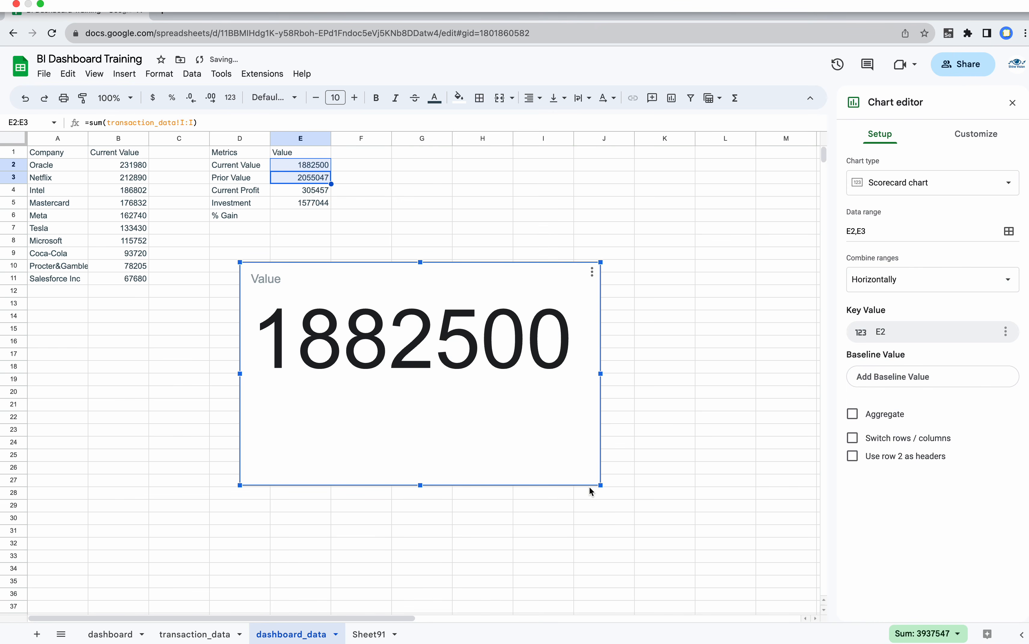
pyautogui.click(877, 381)
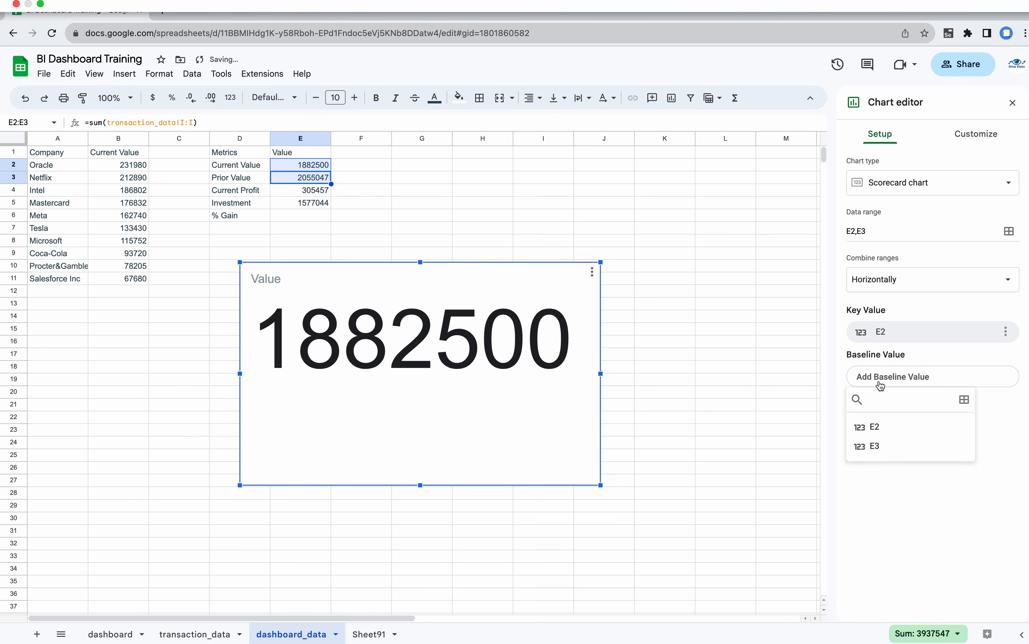
pyautogui.click(873, 448)
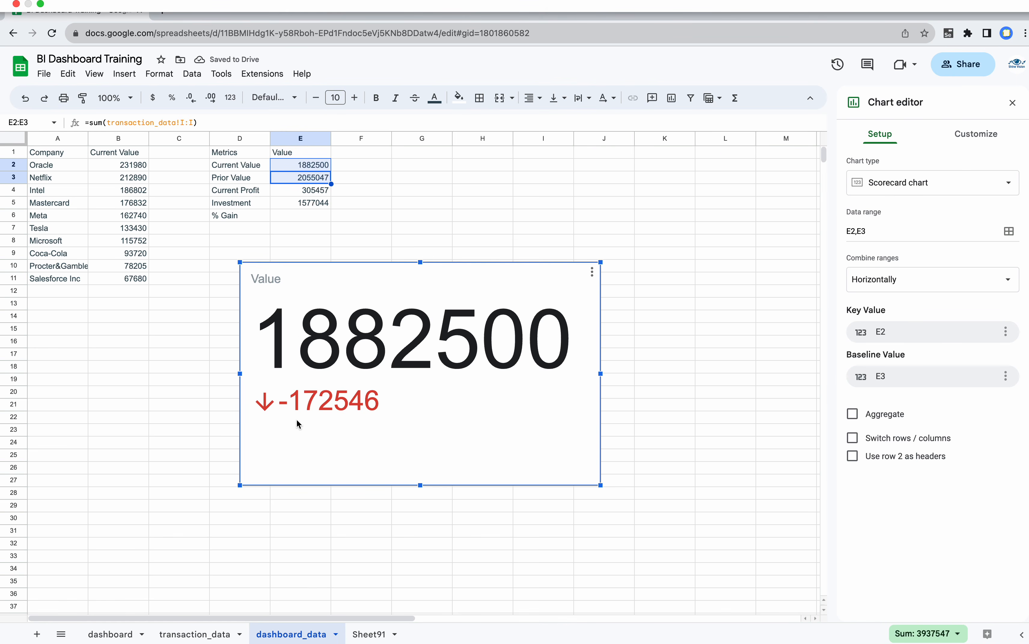
# - Delete the scorecard's Value title and set the key value's font color to the Retro theme's dark blue
pyautogui.click(265, 278)
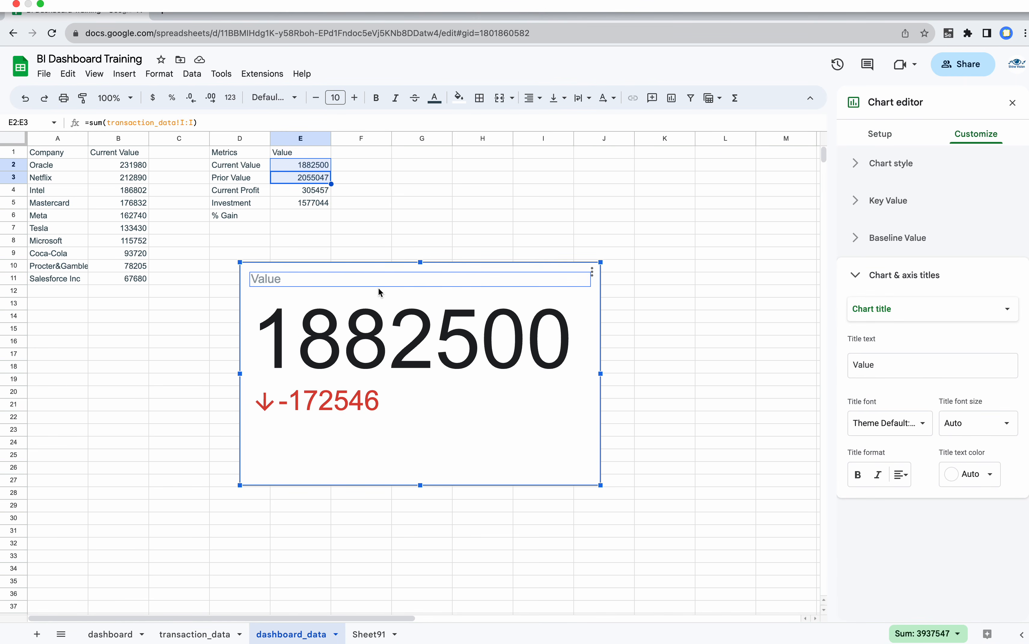
pyautogui.press('Delete')
pyautogui.click(888, 200)
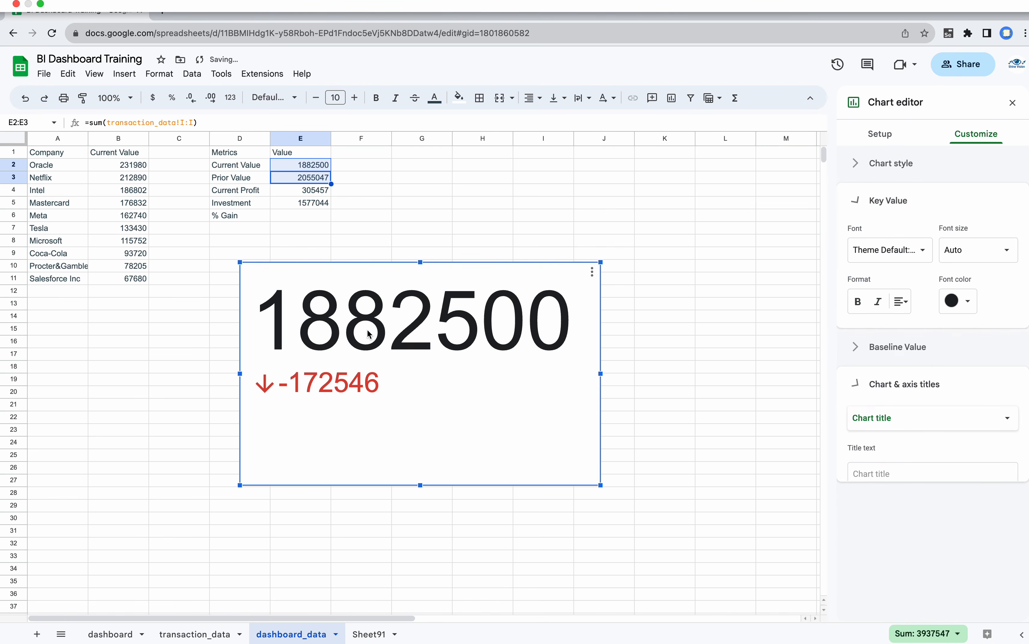
pyautogui.click(964, 301)
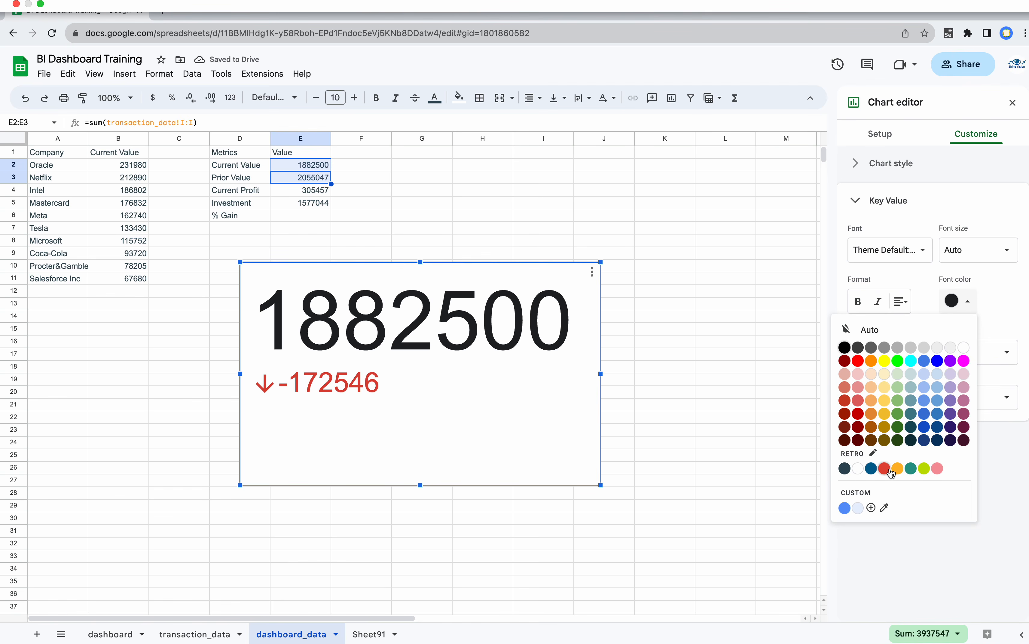
pyautogui.click(870, 469)
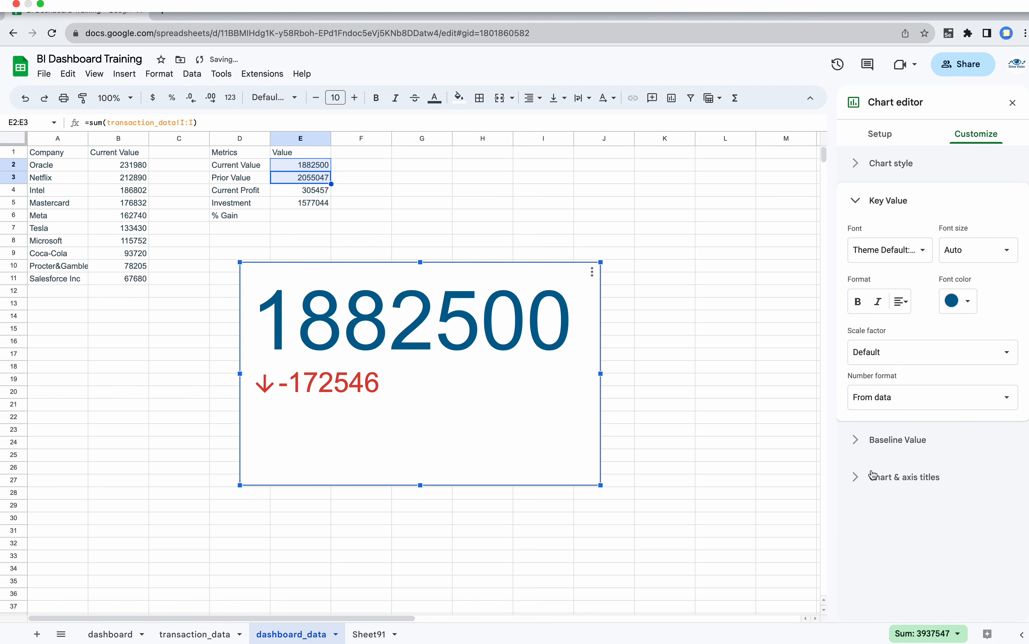
pyautogui.click(349, 384)
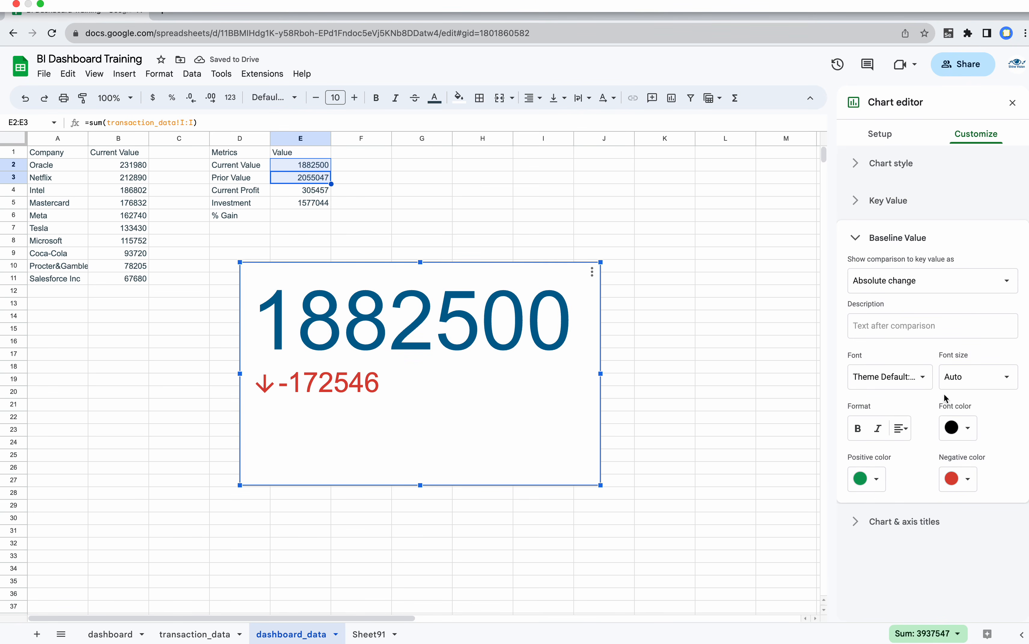
pyautogui.click(875, 479)
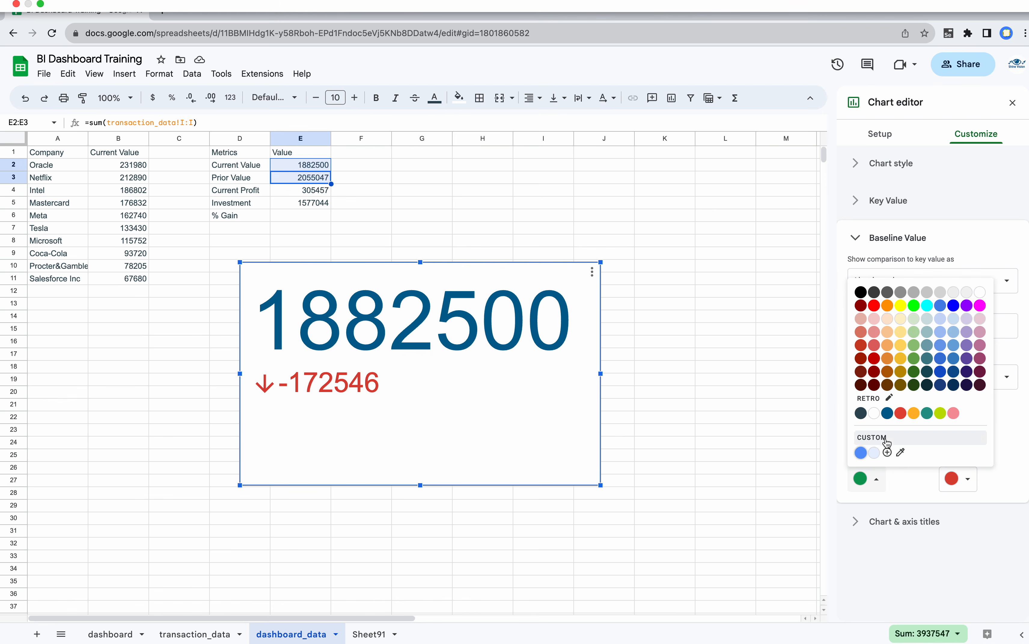
pyautogui.click(885, 478)
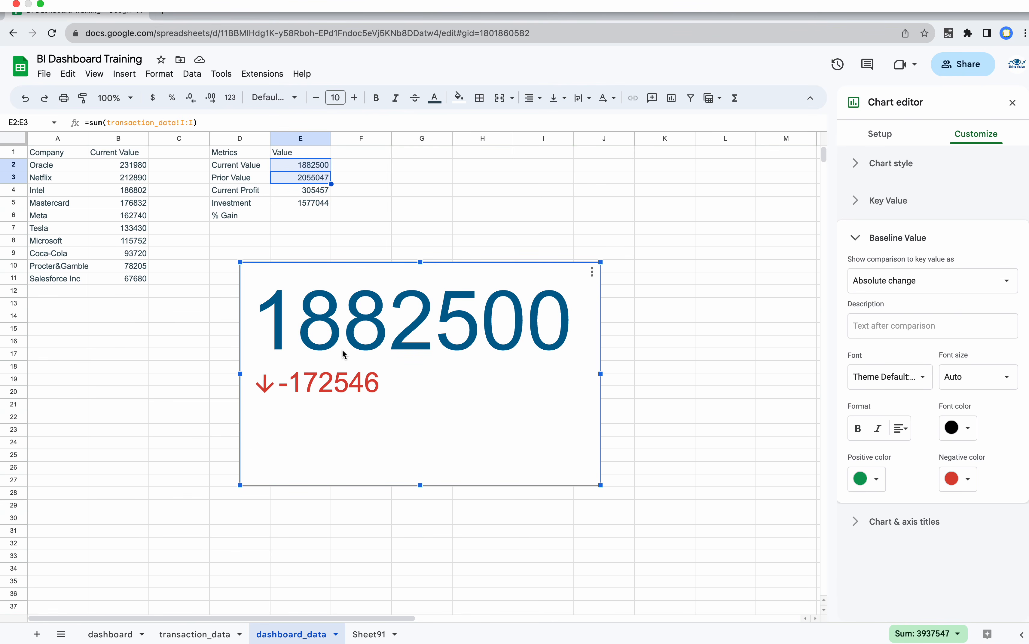
# - Copy the scorecard chart from dashboard_data and paste it into the dashboard sheet
pyautogui.click(391, 364)
pyautogui.click(111, 634)
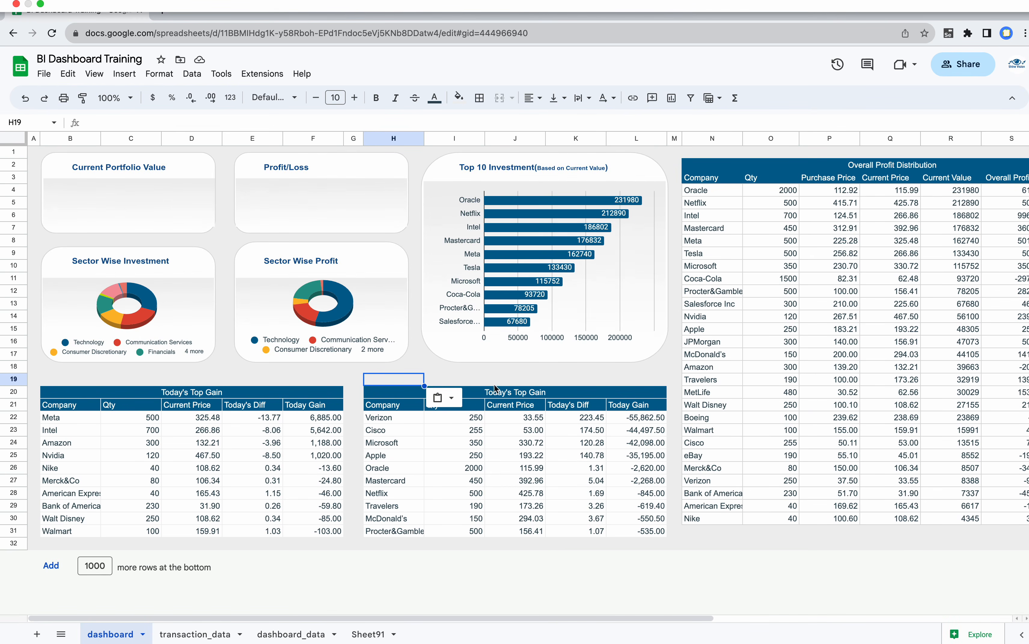
pyautogui.click(272, 634)
pyautogui.click(346, 324)
pyautogui.hotkey('ctrl', 'c')
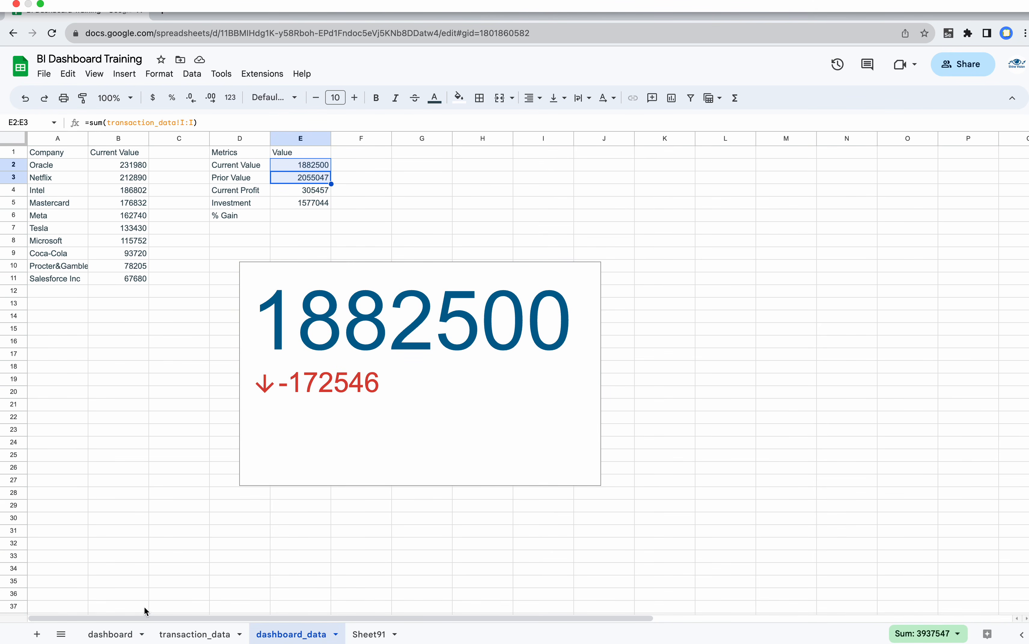
pyautogui.click(137, 629)
pyautogui.hotkey('ctrl', 'v')
# - Shrink the pasted scorecard and place it inside the Current Portfolio Value card
pyautogui.moveTo(515, 379); pyautogui.dragTo(162, 226)
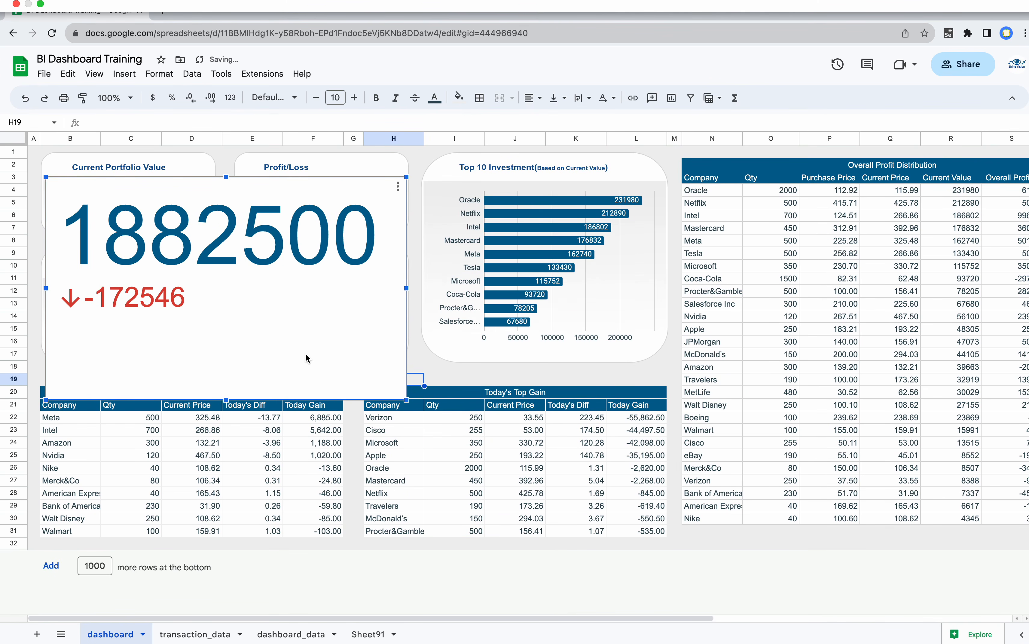
pyautogui.moveTo(406, 401); pyautogui.dragTo(172, 215)
pyautogui.moveTo(109, 257); pyautogui.dragTo(144, 211)
# - Set the portfolio value scorecard's background color and chart border color to None
pyautogui.doubleClick(132, 213)
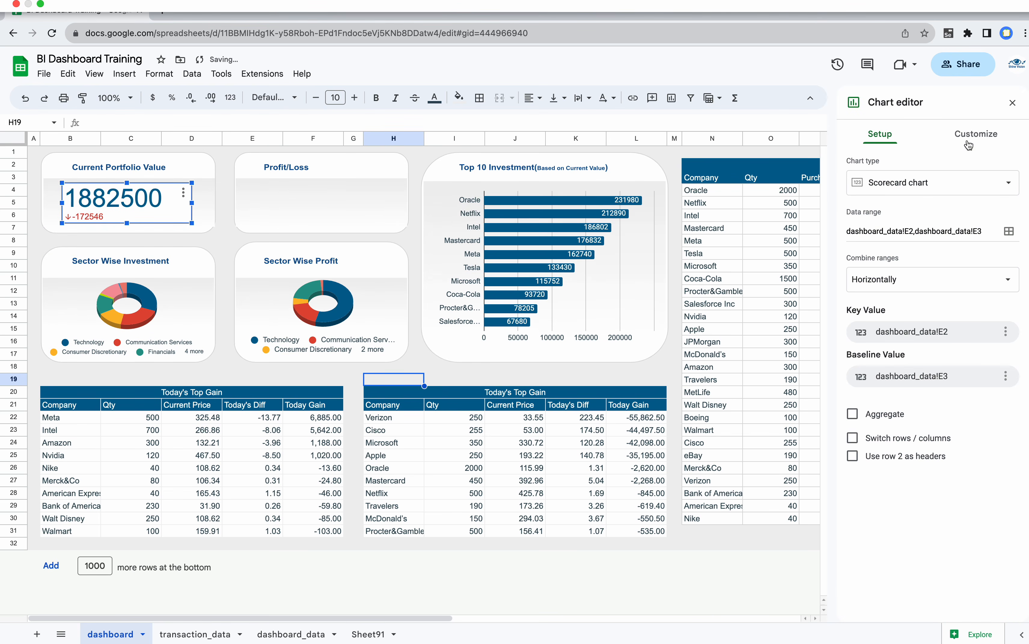
pyautogui.click(975, 134)
pyautogui.click(883, 162)
pyautogui.click(876, 217)
pyautogui.click(885, 242)
pyautogui.click(875, 263)
pyautogui.click(885, 293)
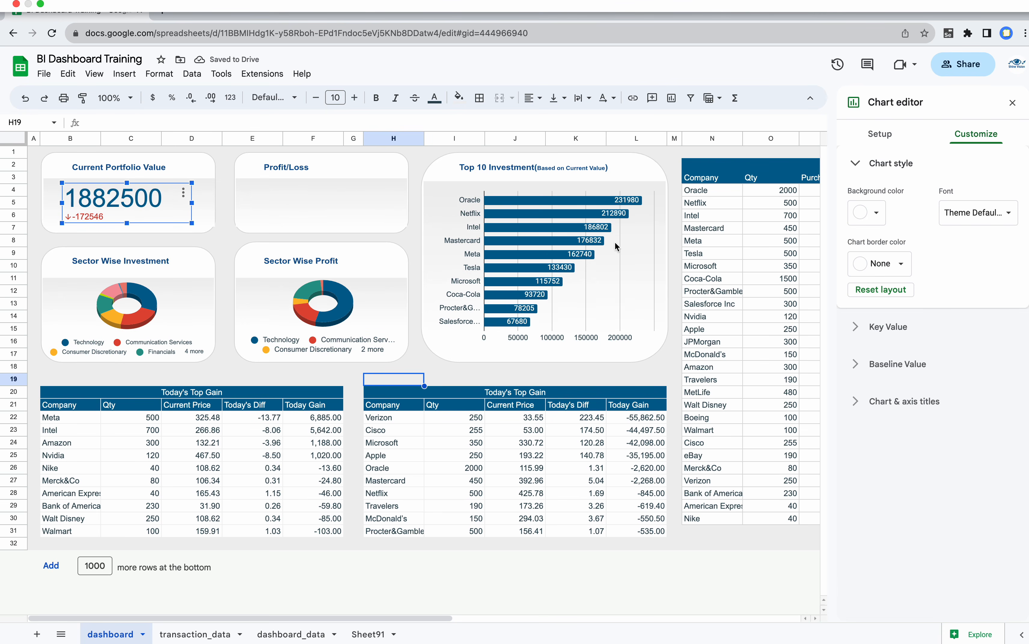
# - Try the Custom number format for the scorecard's key value and restore From data
pyautogui.click(885, 328)
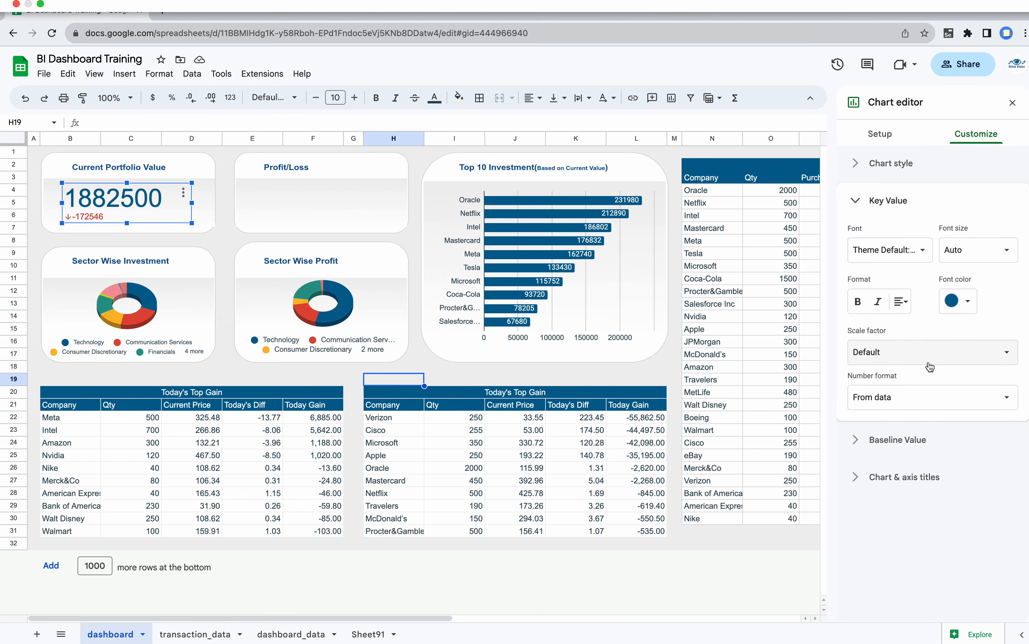
pyautogui.click(922, 400)
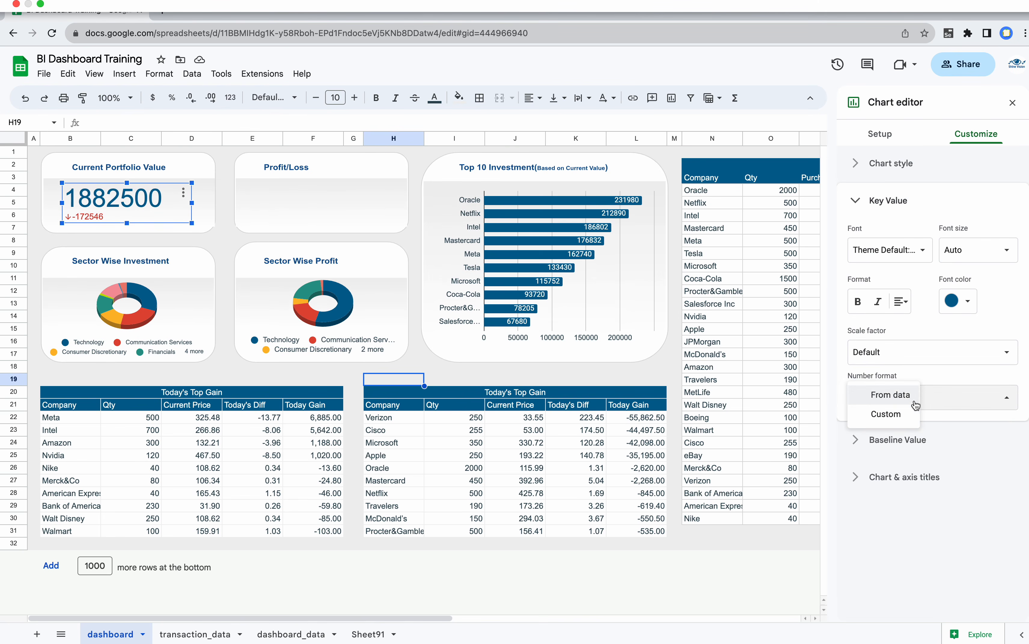
pyautogui.click(896, 413)
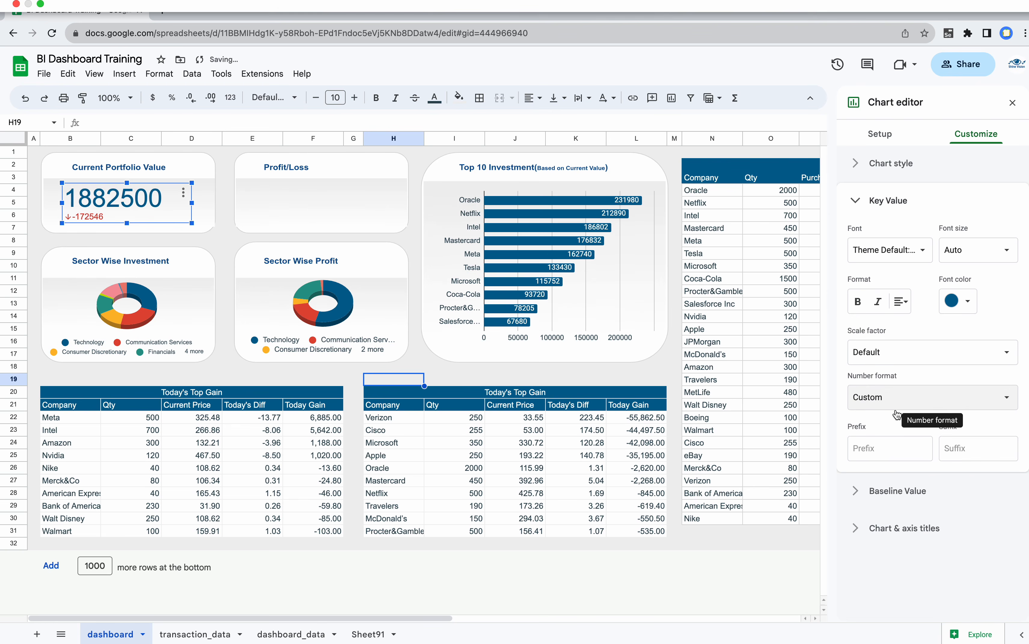
pyautogui.click(896, 403)
pyautogui.click(890, 374)
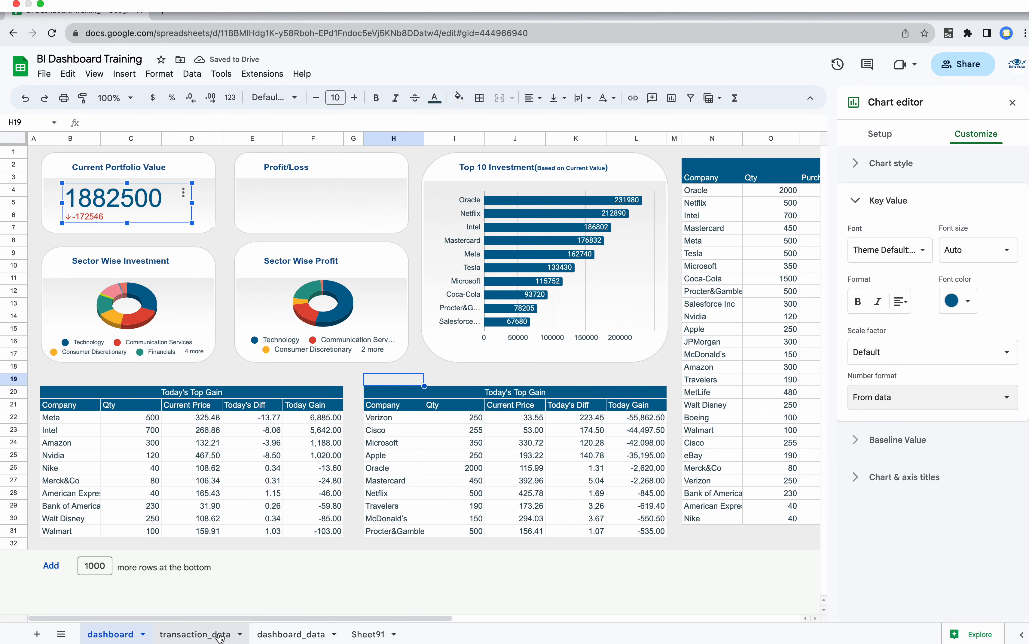
# - Delete the original scorecard chart from the dashboard_data sheet
pyautogui.click(293, 634)
pyautogui.click(338, 274)
pyautogui.press('Delete')
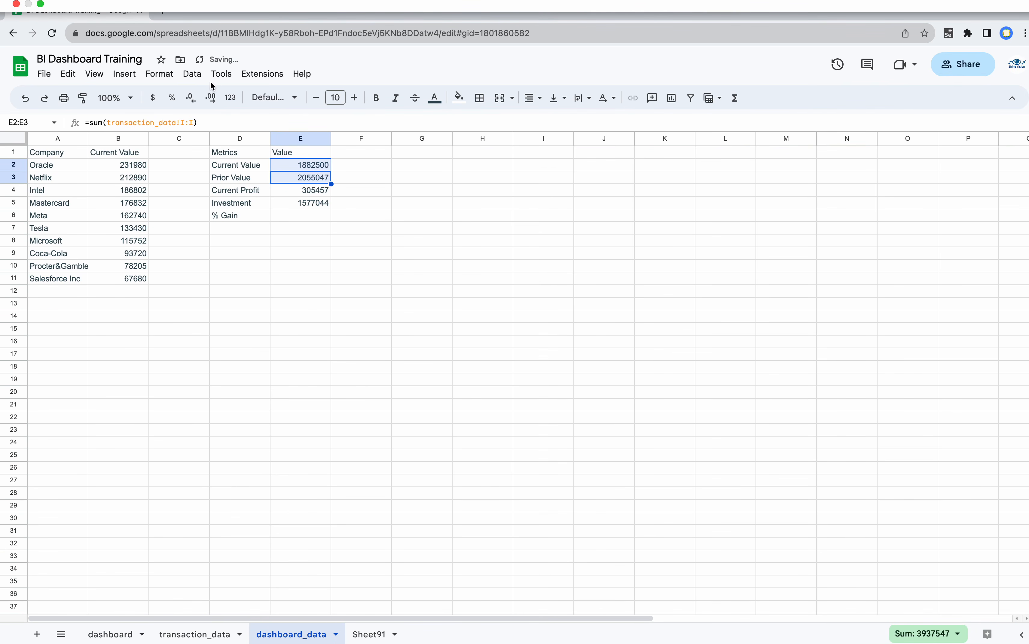
# - Format the current and prior values in E2:E3 as Number without decimals and return to the dashboard sheet
pyautogui.click(158, 73)
pyautogui.moveTo(231, 132)
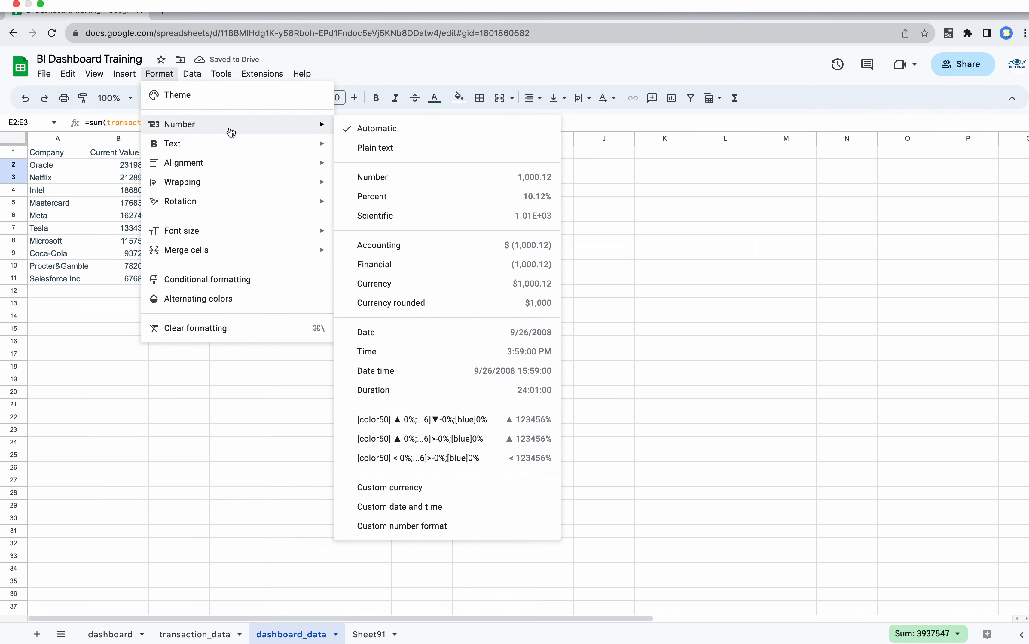
pyautogui.click(418, 175)
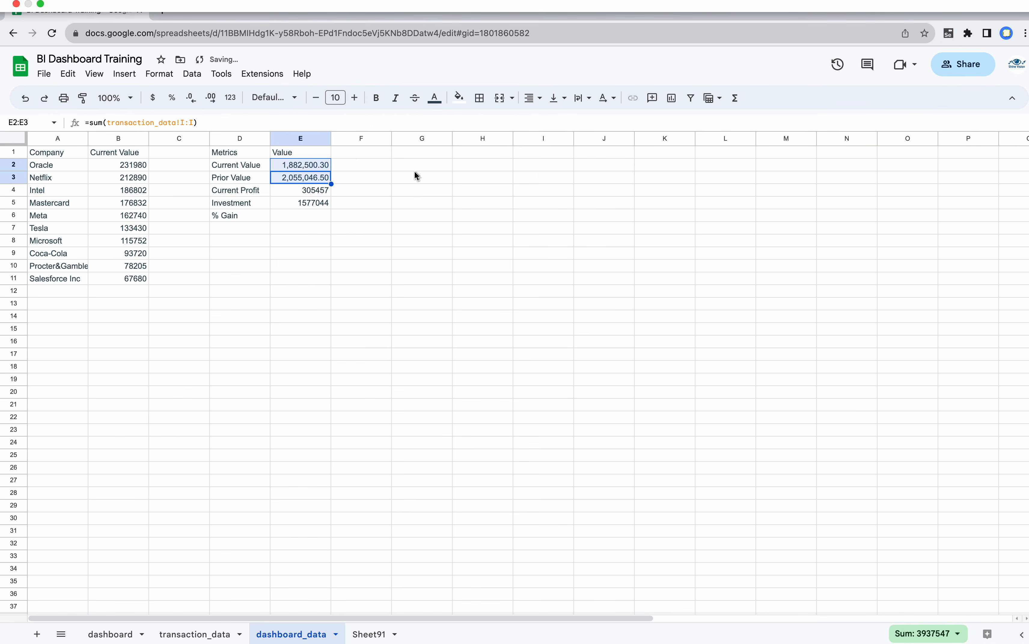
pyautogui.click(192, 98)
pyautogui.click(192, 98)
pyautogui.click(304, 411)
pyautogui.click(111, 634)
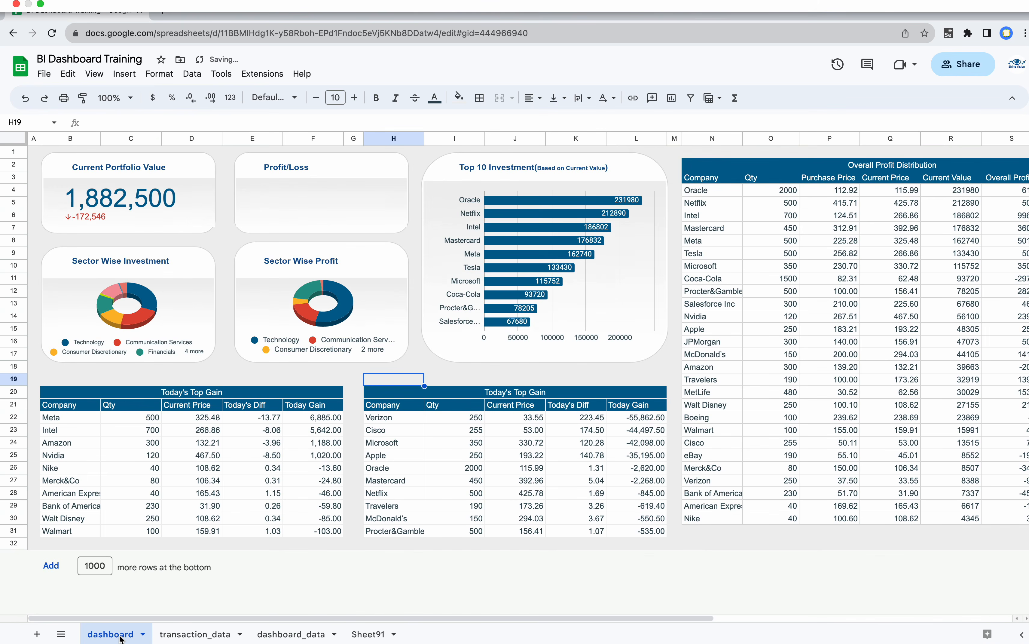
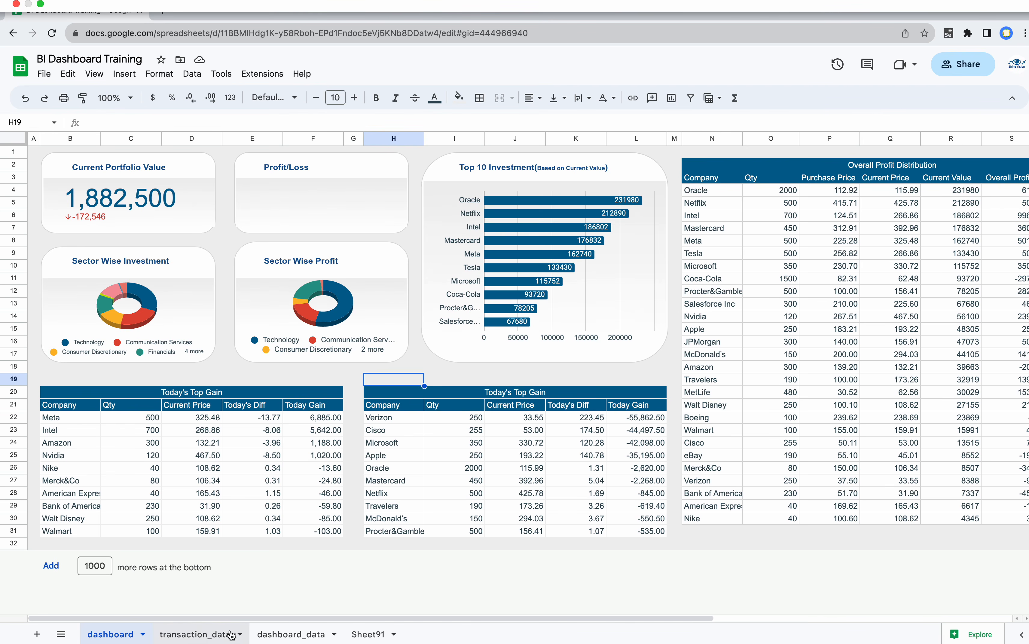
# - Format the Current Value column J in transaction_data as Number with no decimal places
pyautogui.click(203, 634)
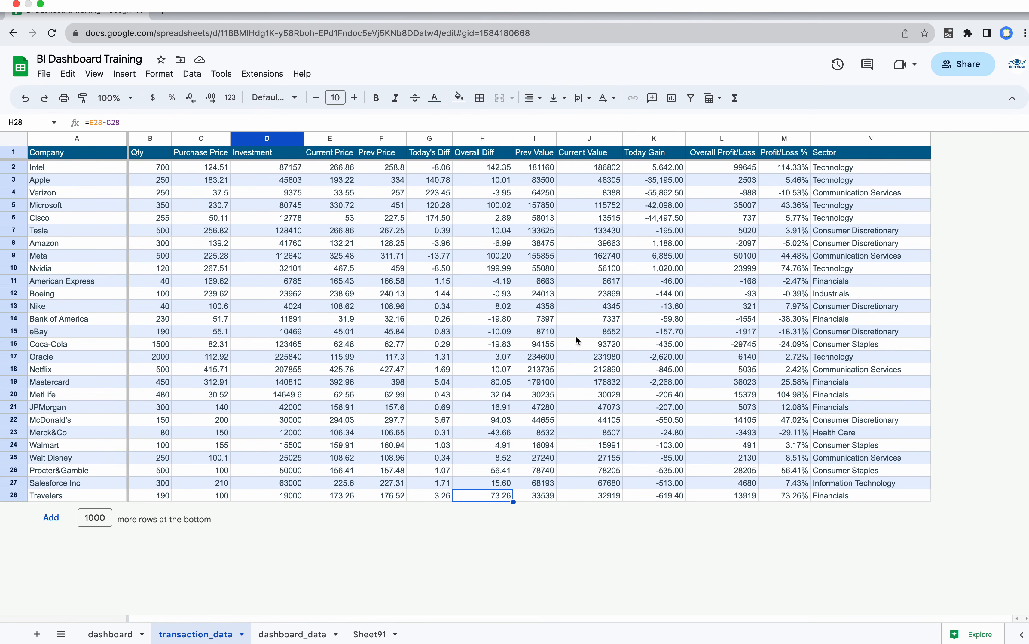
pyautogui.click(590, 138)
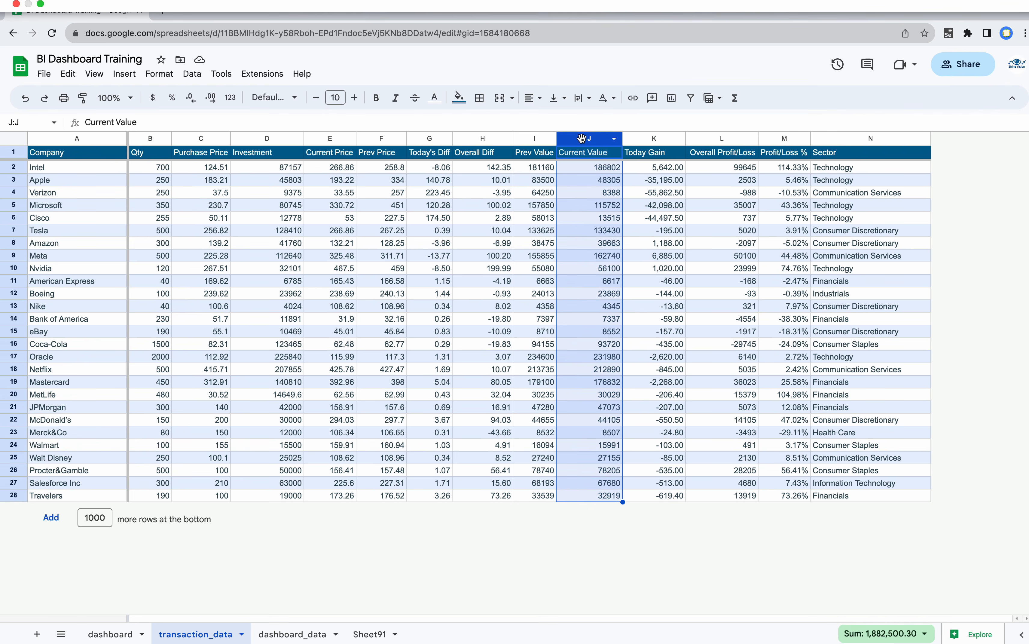
pyautogui.click(161, 74)
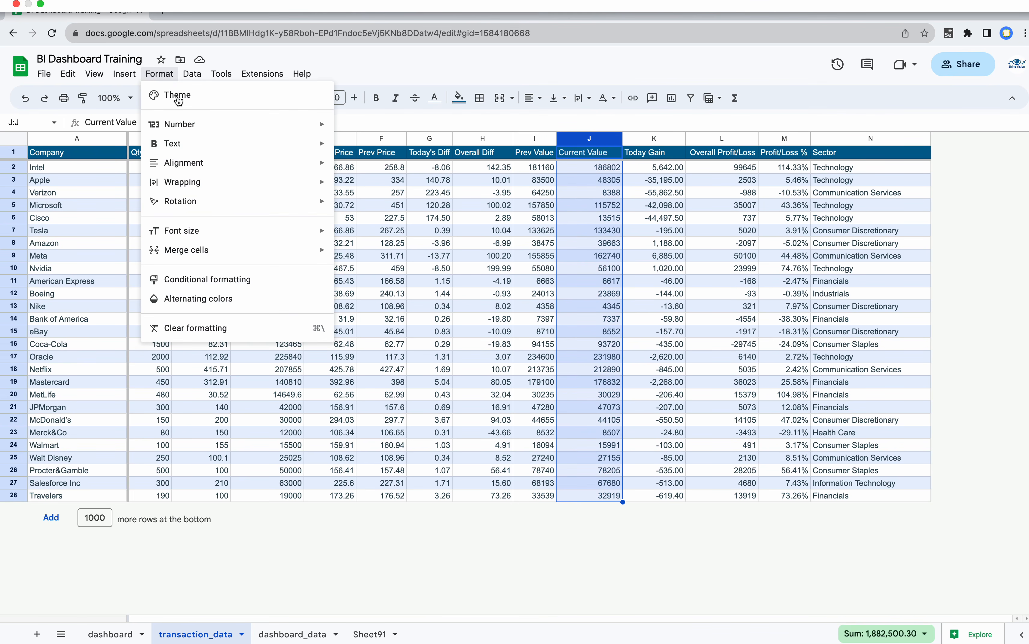
pyautogui.moveTo(238, 125)
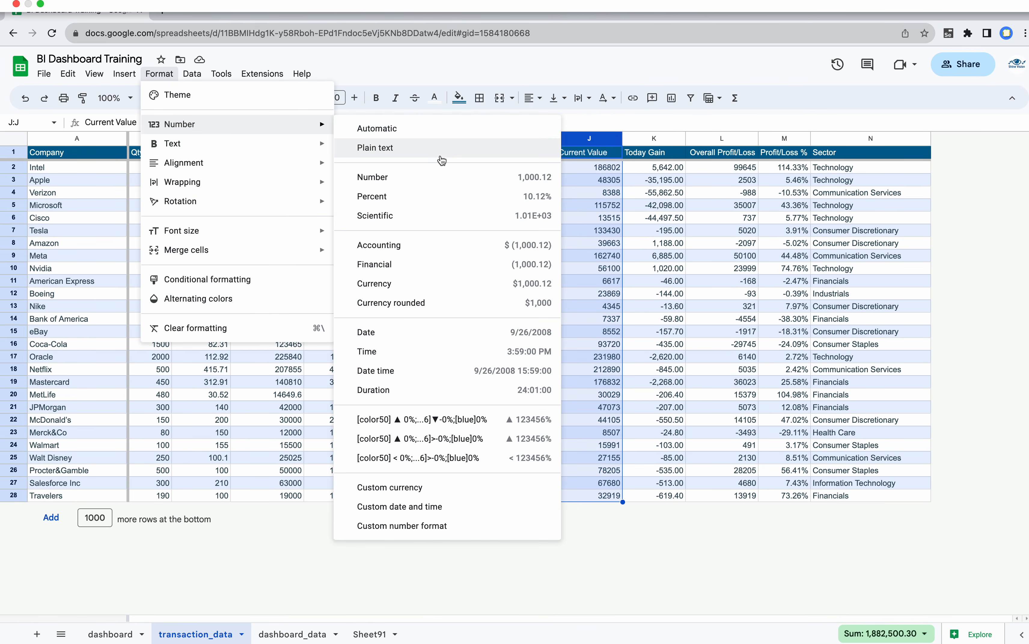
pyautogui.click(397, 177)
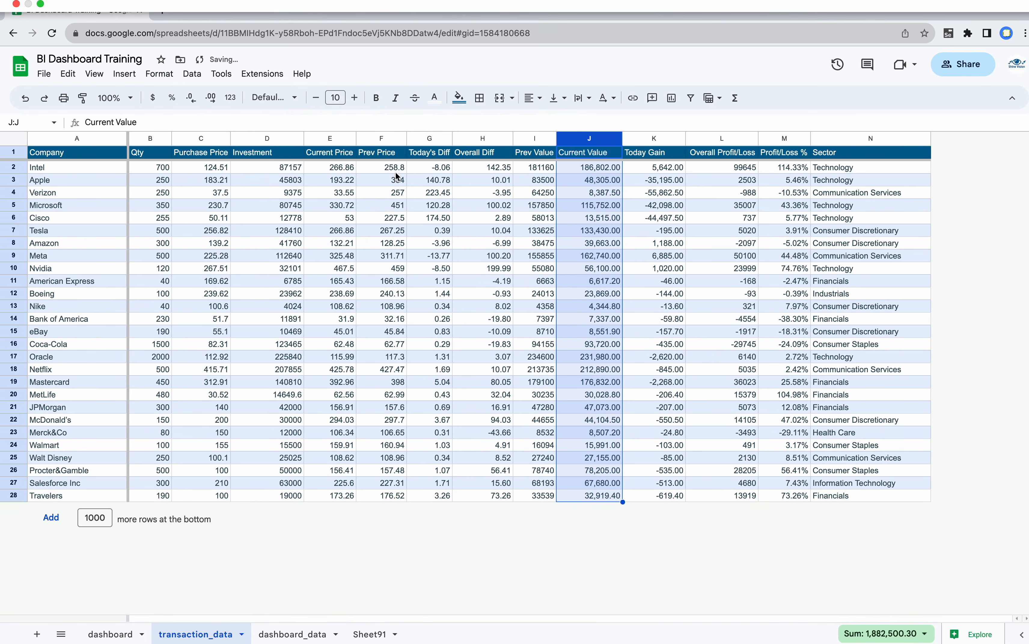
pyautogui.doubleClick(192, 97)
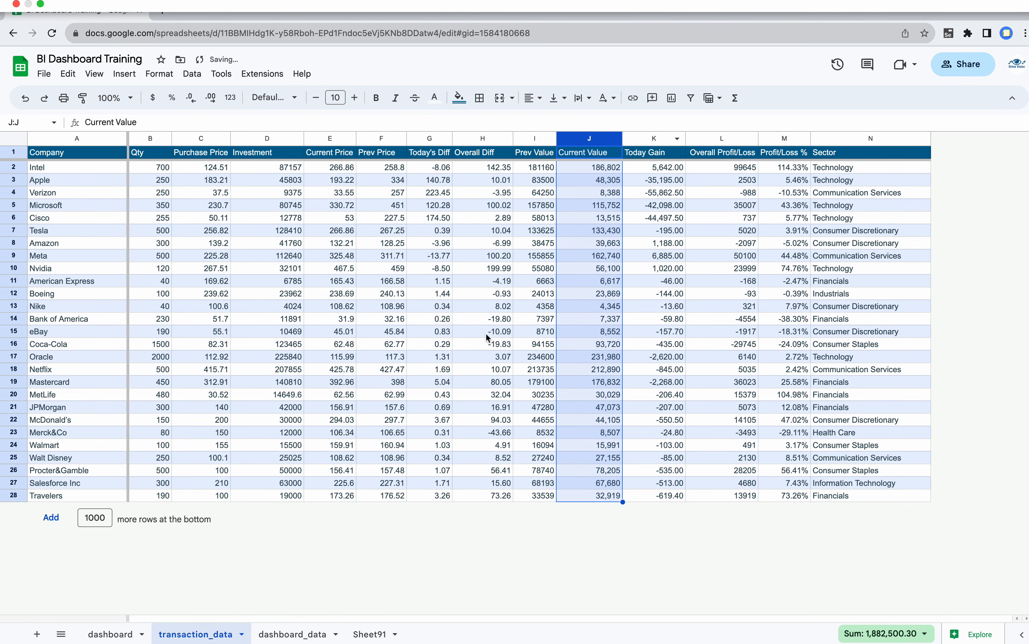
# - Format the Overall Profit/Loss column L as Number with no decimal places and return to the dashboard sheet
pyautogui.click(721, 137)
pyautogui.click(158, 76)
pyautogui.moveTo(179, 124)
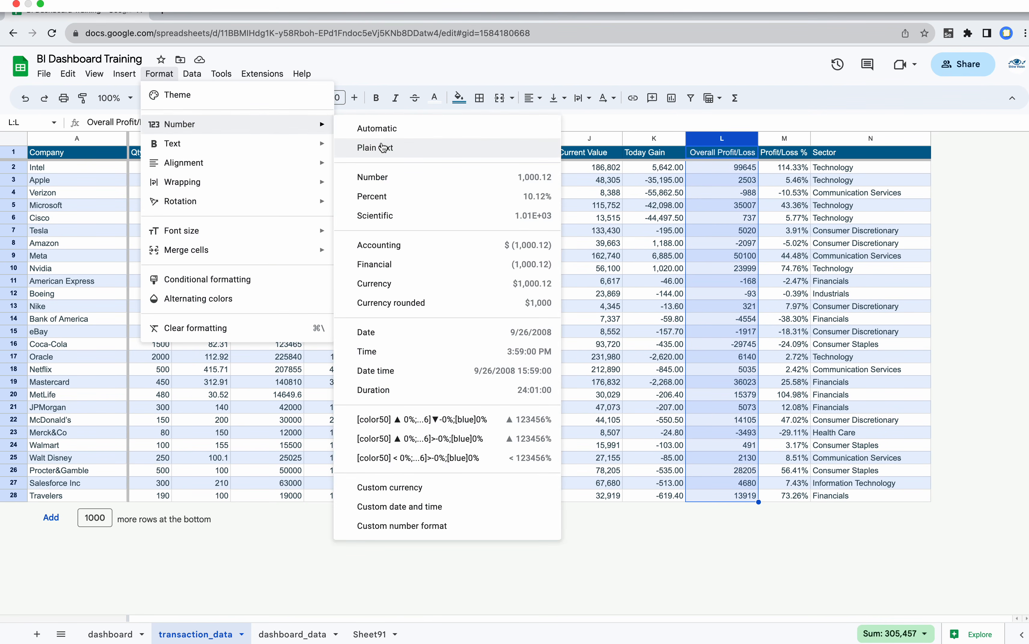
pyautogui.click(374, 177)
pyautogui.click(191, 98)
pyautogui.click(191, 98)
pyautogui.click(109, 633)
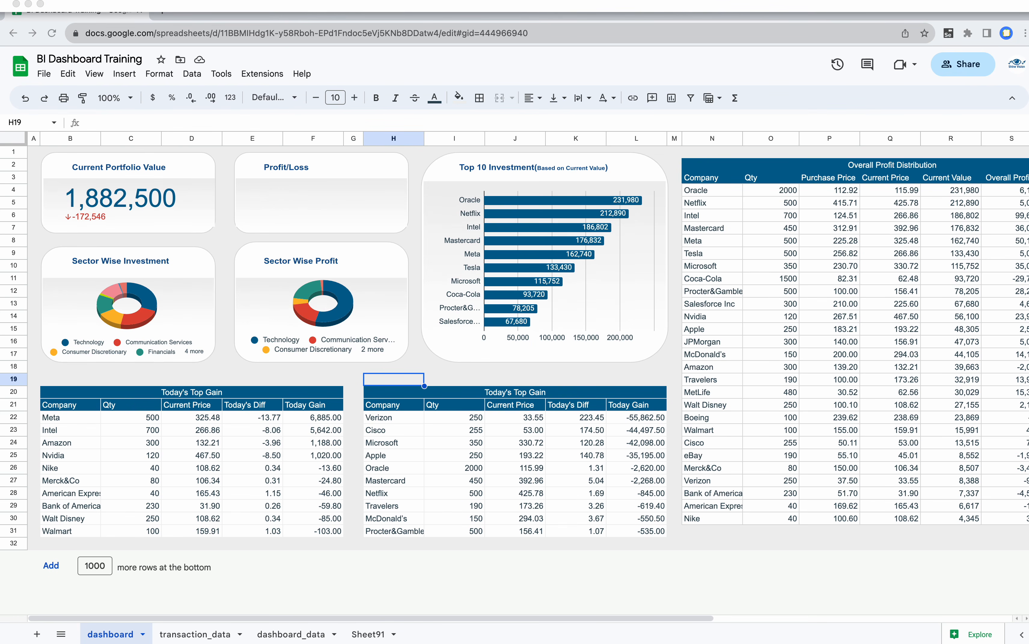
# - Calculate % Gain in E6 of the dashboard_data sheet by dividing Current Profit by Investment with the formula =E4/E5
pyautogui.click(201, 634)
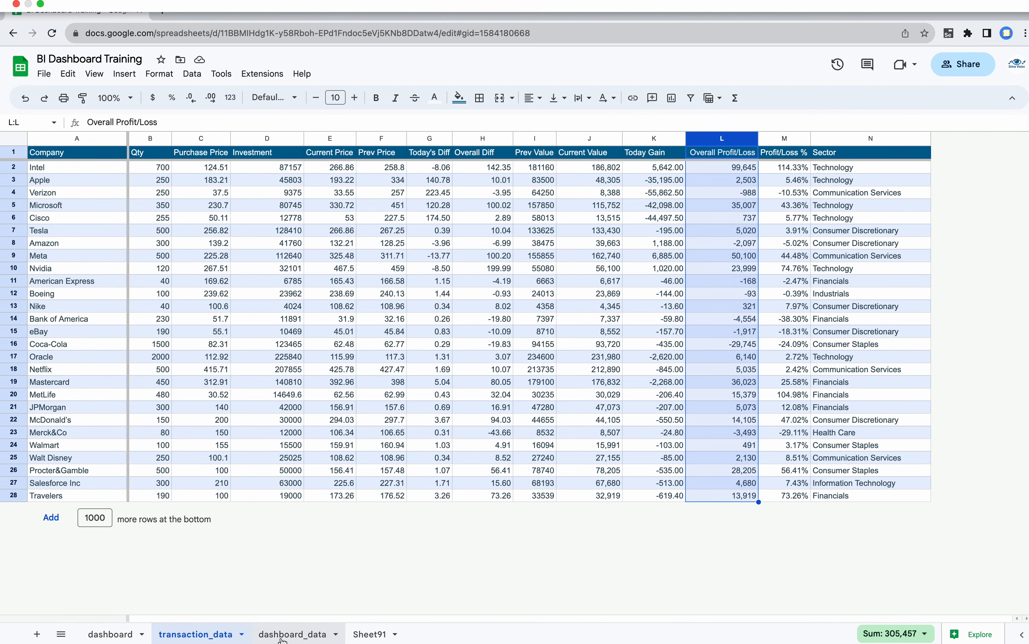
pyautogui.click(291, 634)
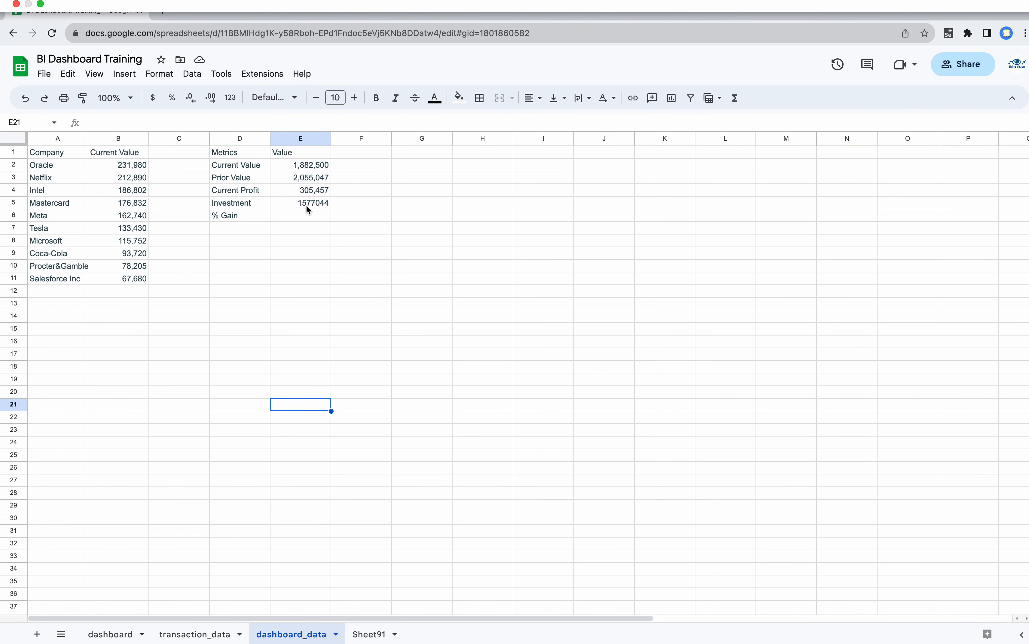
pyautogui.click(246, 215)
pyautogui.click(306, 217)
pyautogui.write('=')
pyautogui.click(300, 192)
pyautogui.write('/')
pyautogui.click(312, 207)
pyautogui.press('Return')
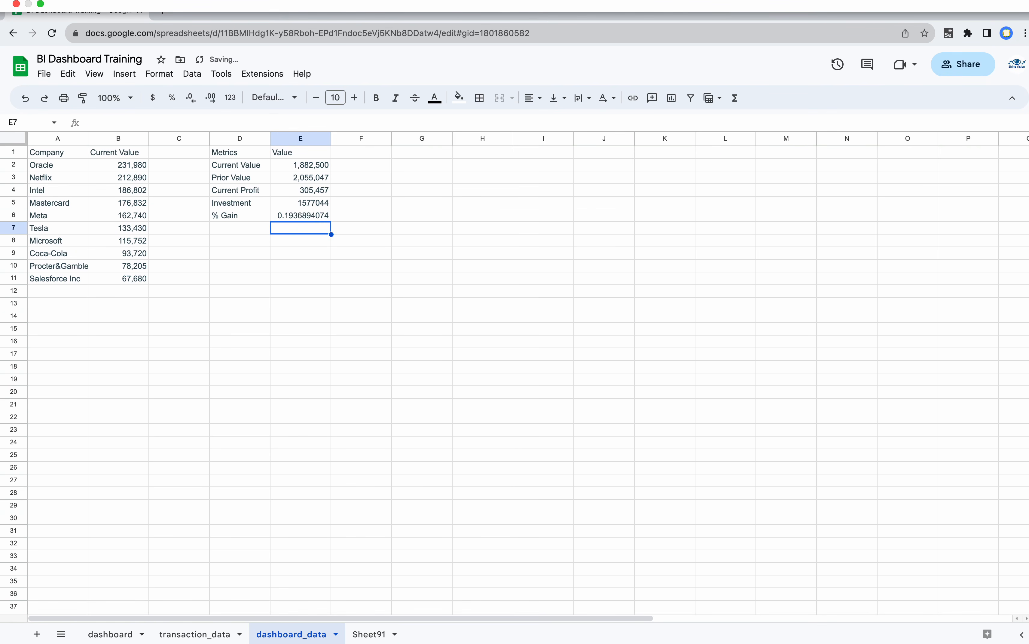
# - Format the % Gain value in E6 as a percentage
pyautogui.click(299, 215)
pyautogui.click(172, 98)
pyautogui.click(265, 267)
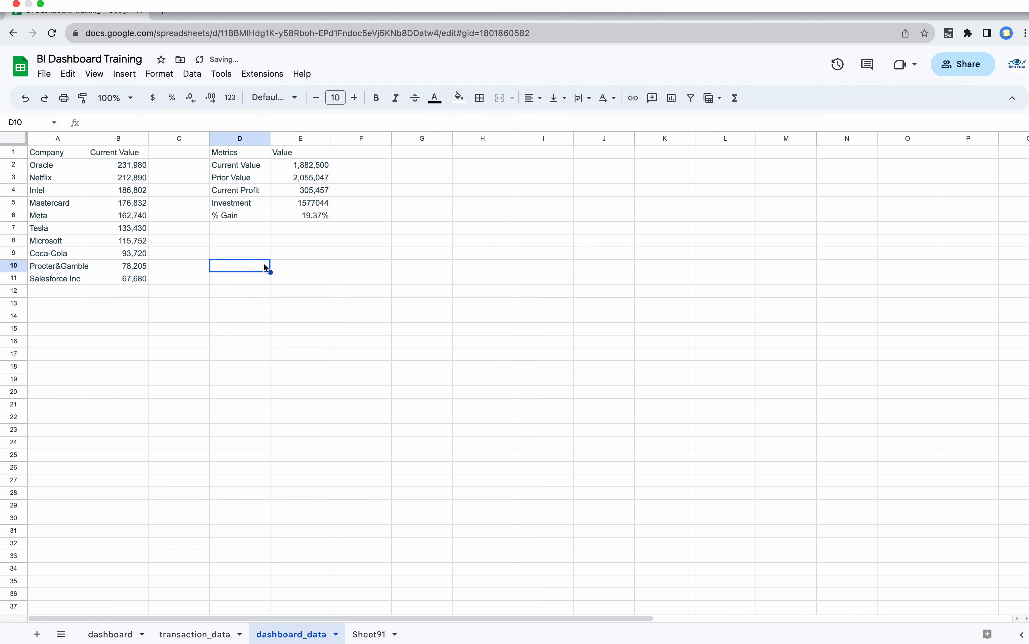
pyautogui.moveTo(250, 197); pyautogui.dragTo(309, 208)
# - Try showing the Current Portfolio Value scorecard's baseline comparison as Percentage change on the dashboard sheet, and undo it
pyautogui.click(112, 633)
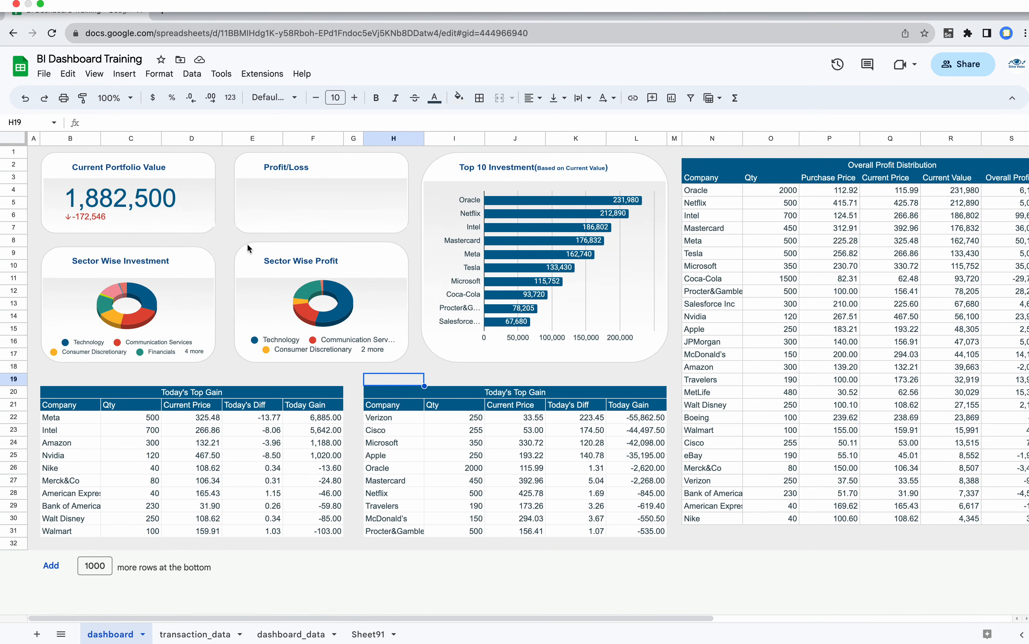
pyautogui.doubleClick(94, 219)
pyautogui.click(975, 134)
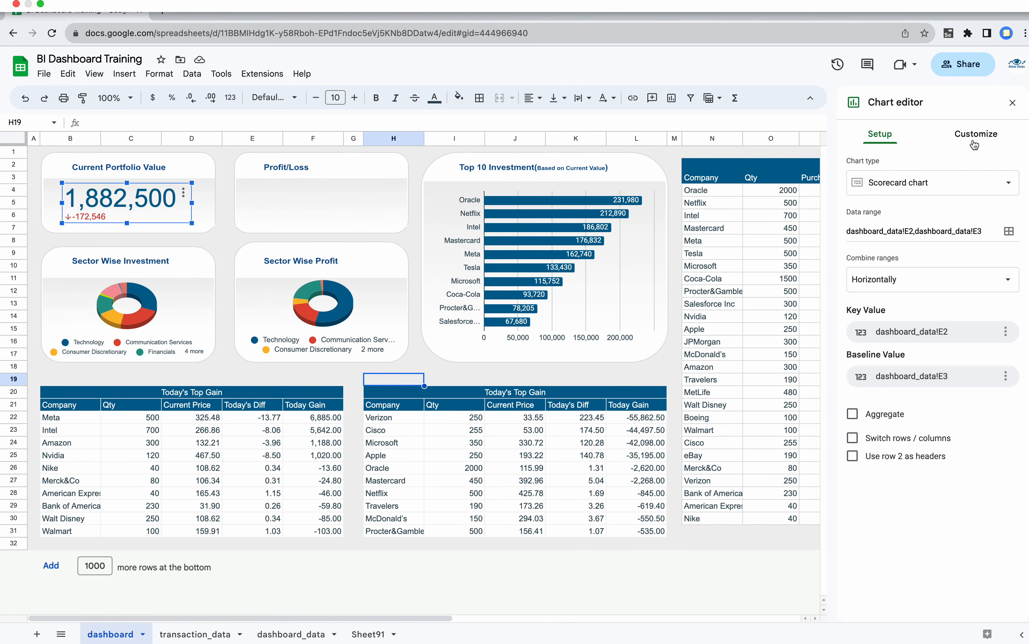
pyautogui.click(885, 241)
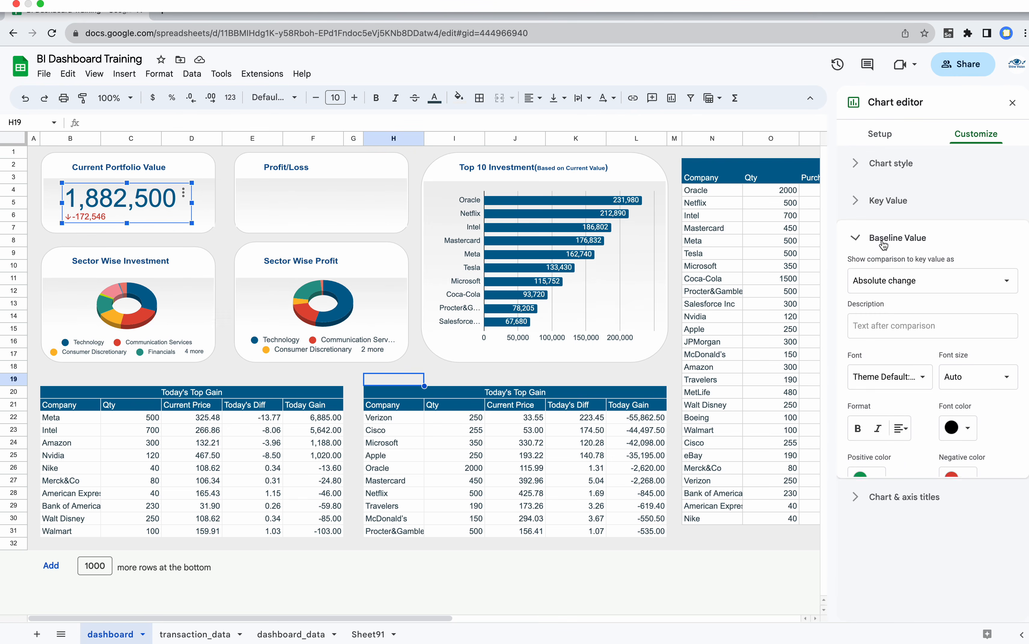
pyautogui.click(899, 282)
pyautogui.click(892, 259)
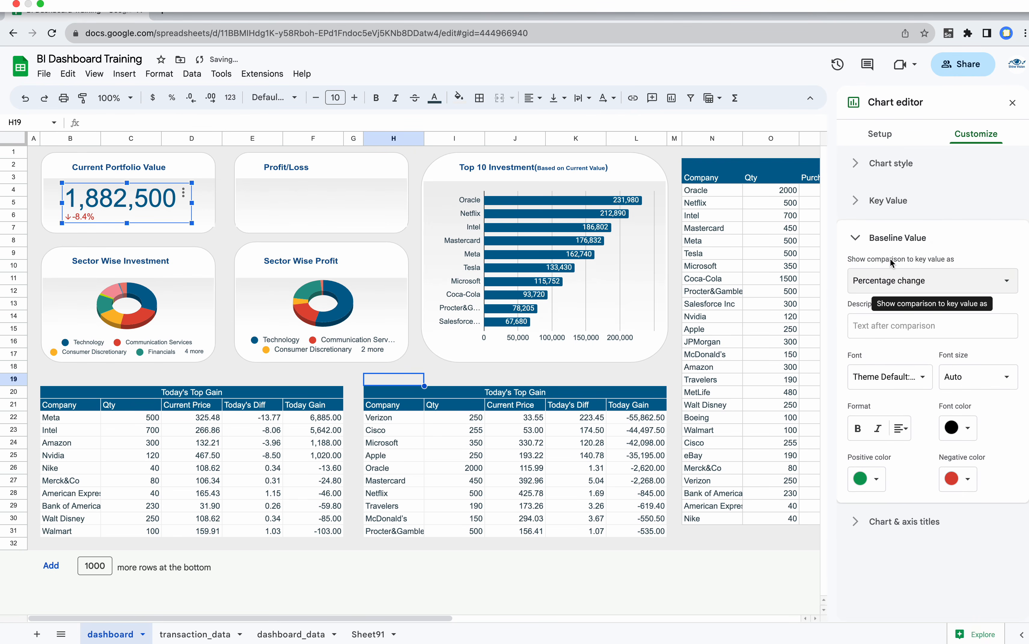
pyautogui.press('super+z')
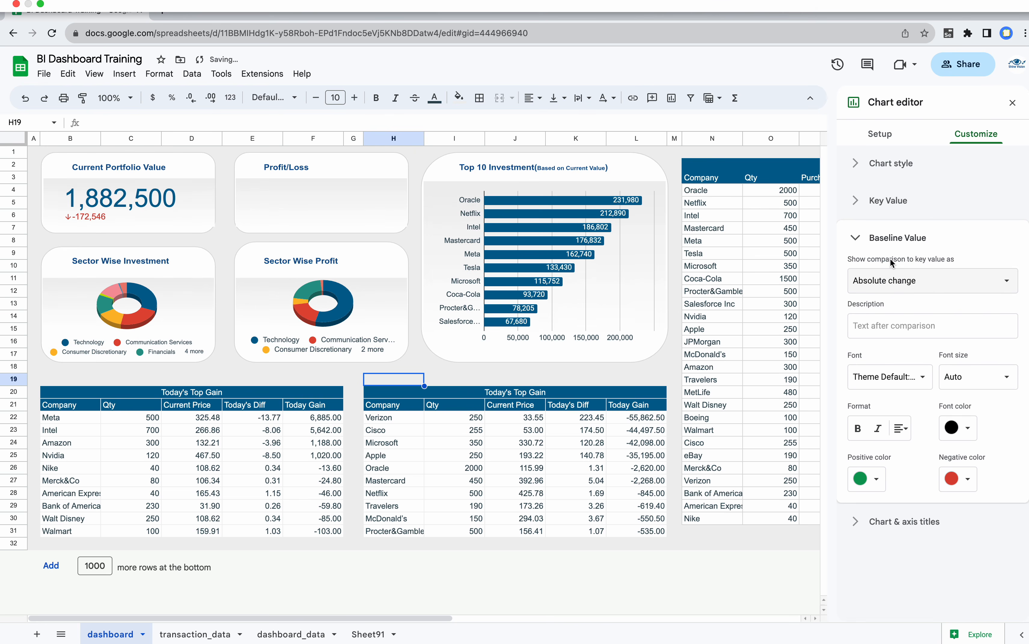
pyautogui.click(1012, 102)
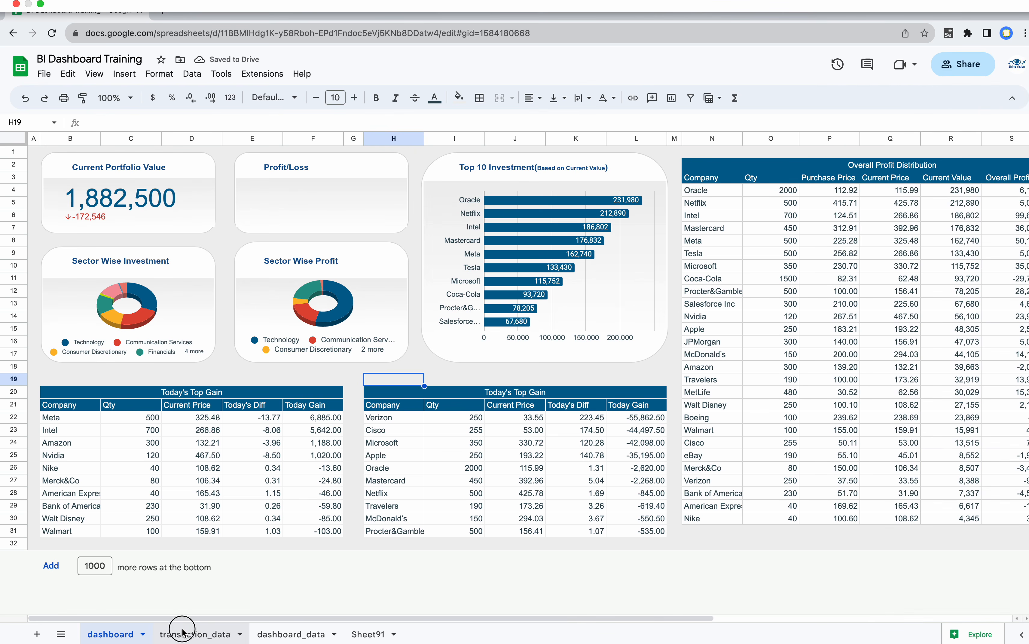
# - Review the formulas behind % Gain, Investment and Current Profit on the dashboard_data sheet
pyautogui.click(183, 634)
pyautogui.click(293, 634)
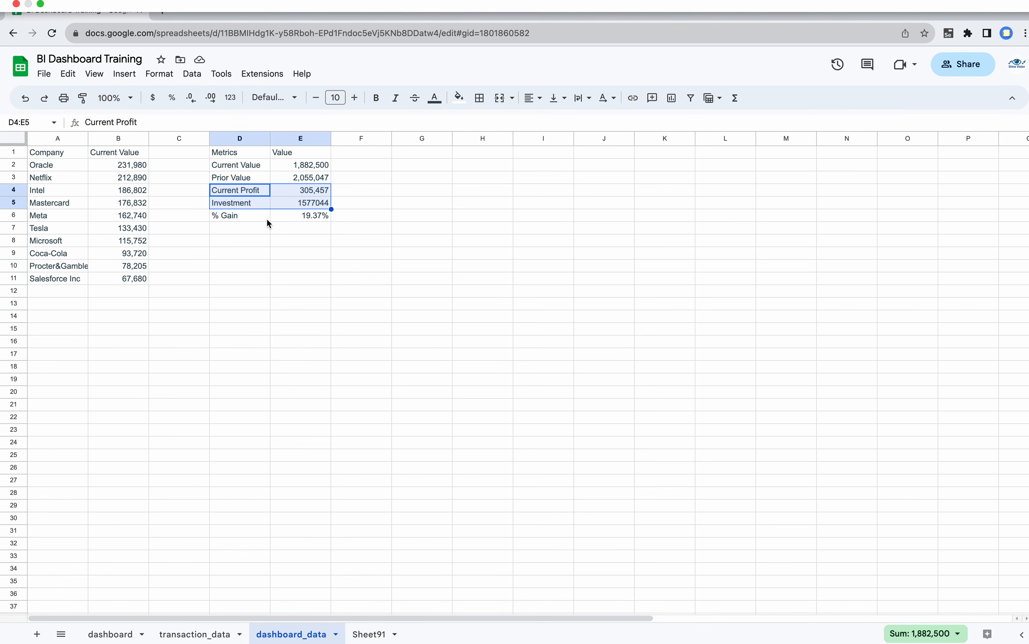
pyautogui.click(246, 215)
pyautogui.click(297, 216)
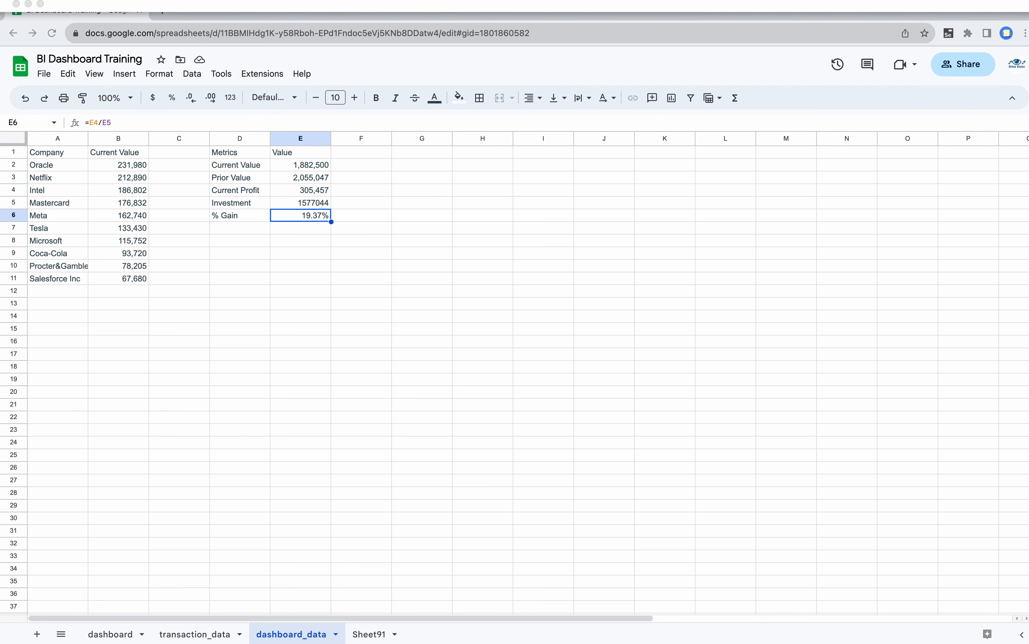
pyautogui.click(300, 200)
pyautogui.click(261, 190)
pyautogui.click(290, 188)
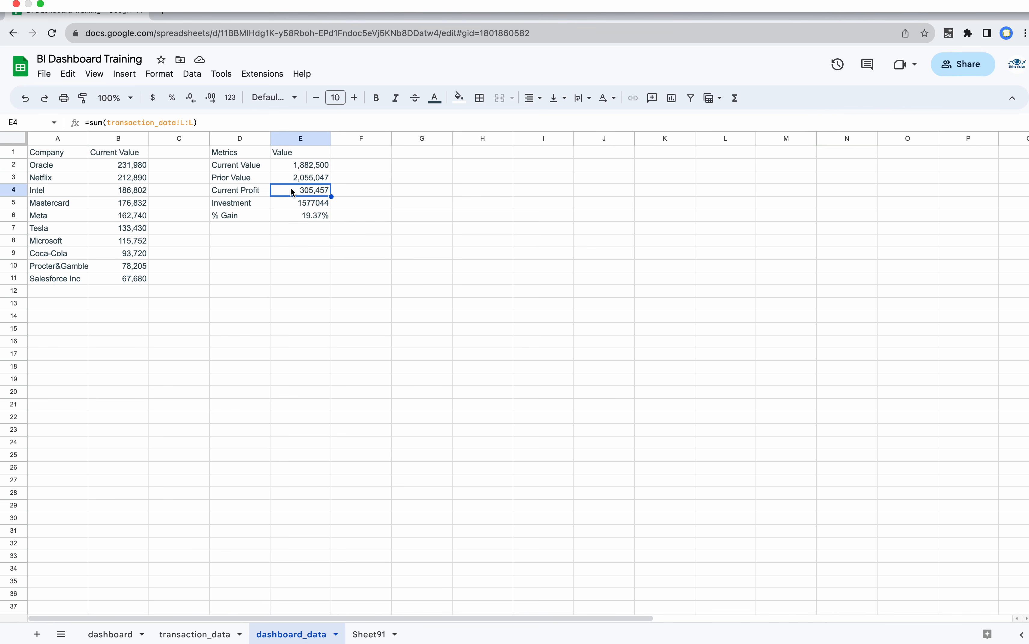
# - Insert a chart from the Current Profit cell E4 and change its type to Scorecard chart
pyautogui.click(125, 75)
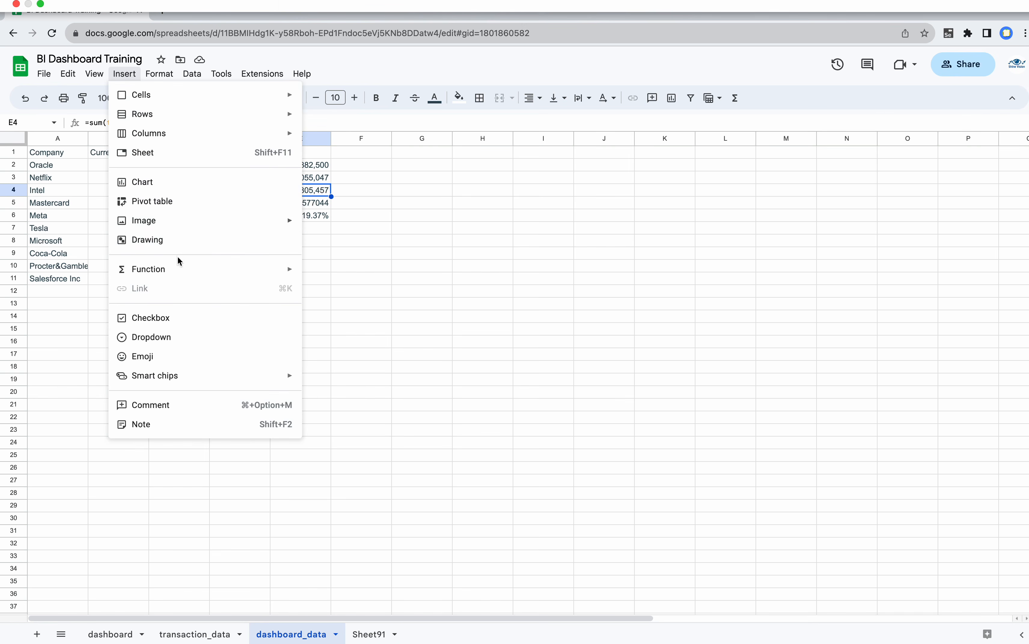
pyautogui.click(145, 186)
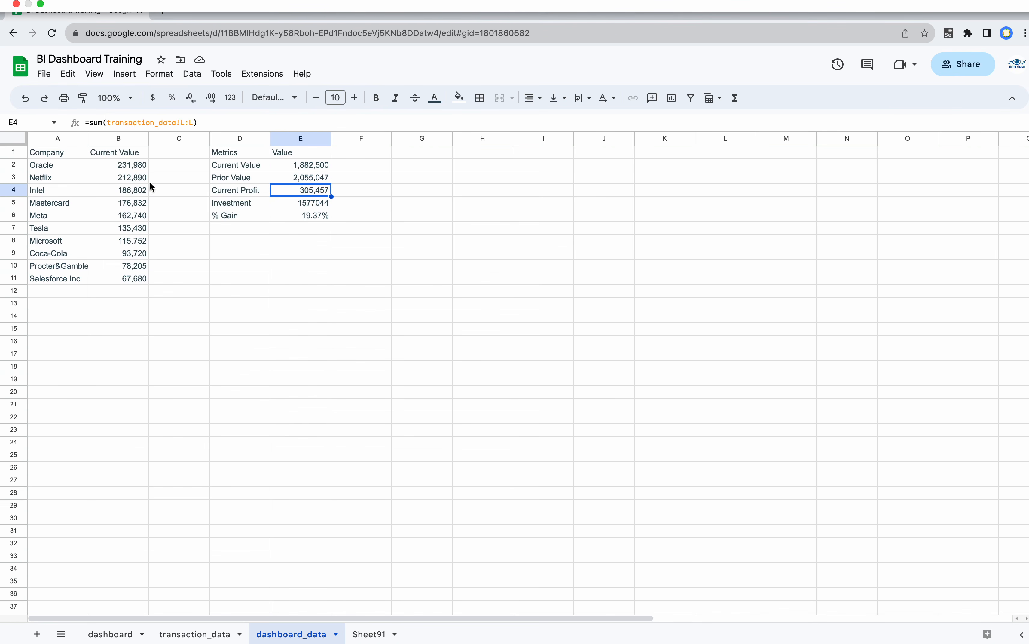
pyautogui.click(890, 182)
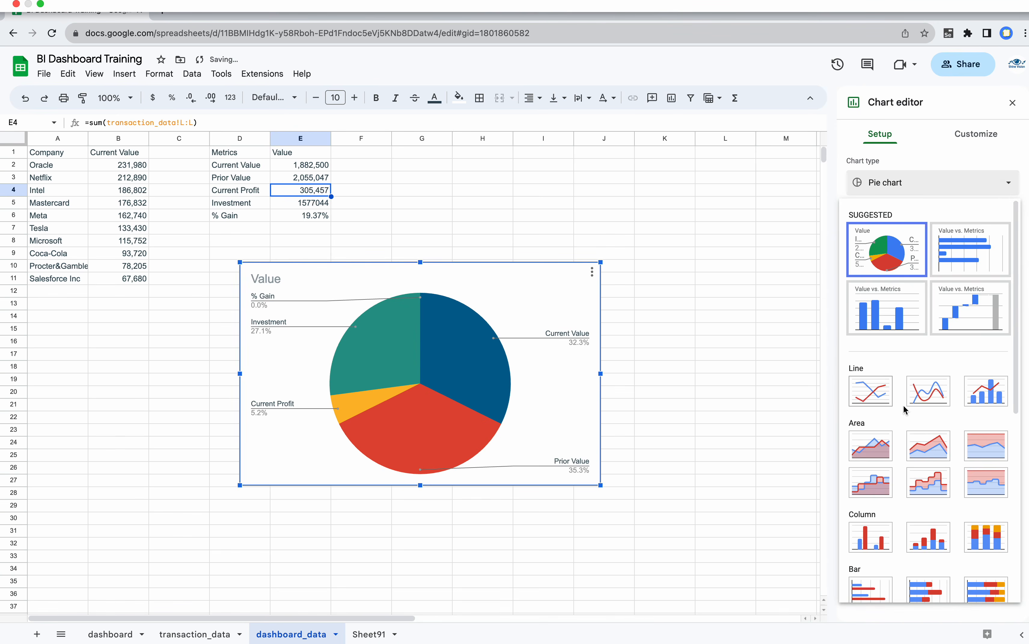
pyautogui.scroll(-10, 906, 390)
pyautogui.click(922, 511)
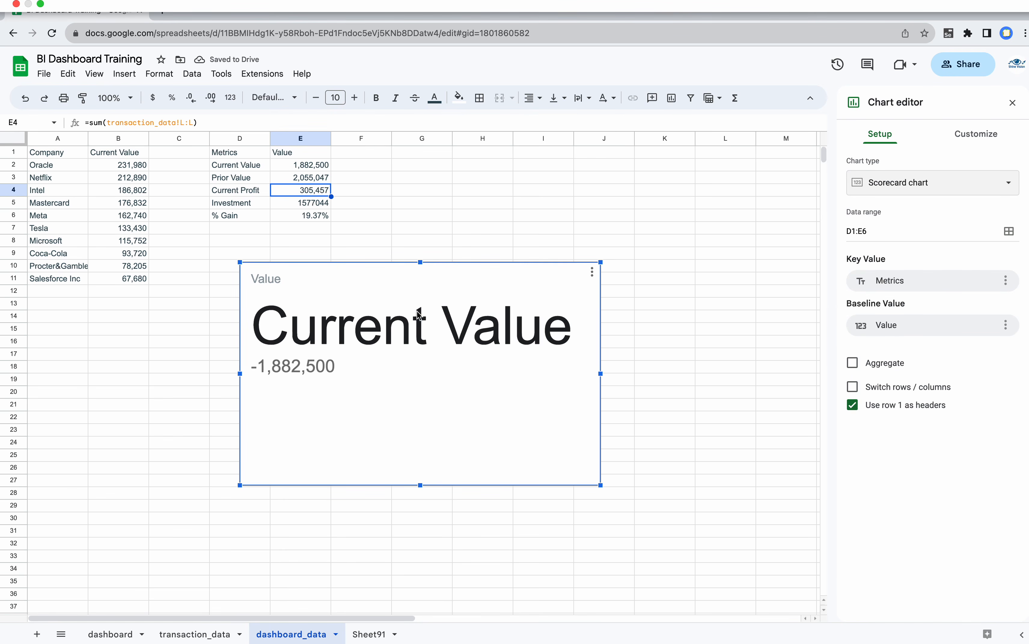
# - Replace the scorecard chart's data range with the single cell E4
pyautogui.click(974, 139)
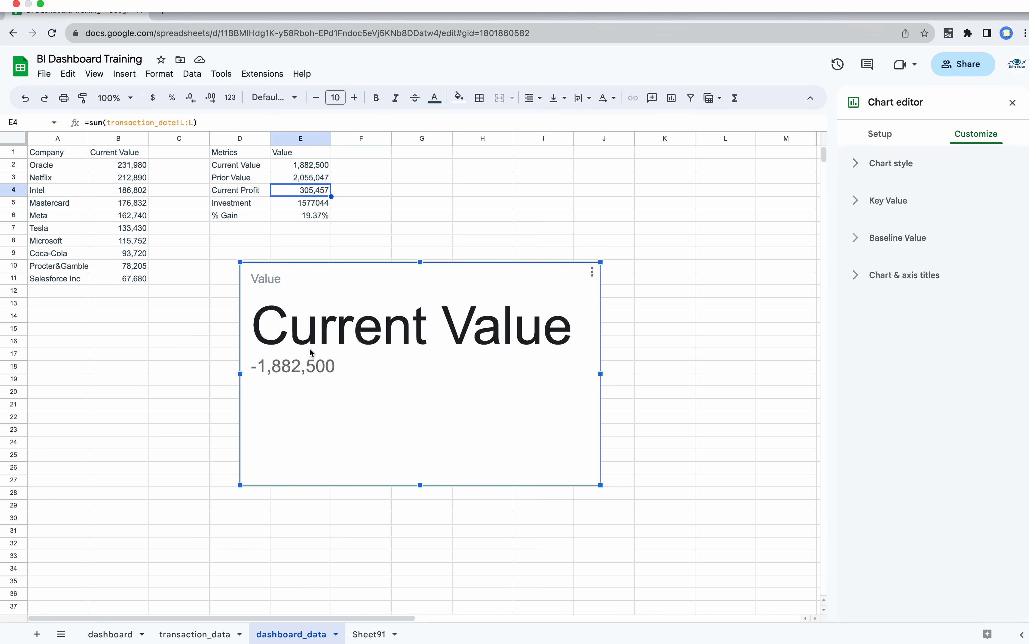
pyautogui.click(879, 135)
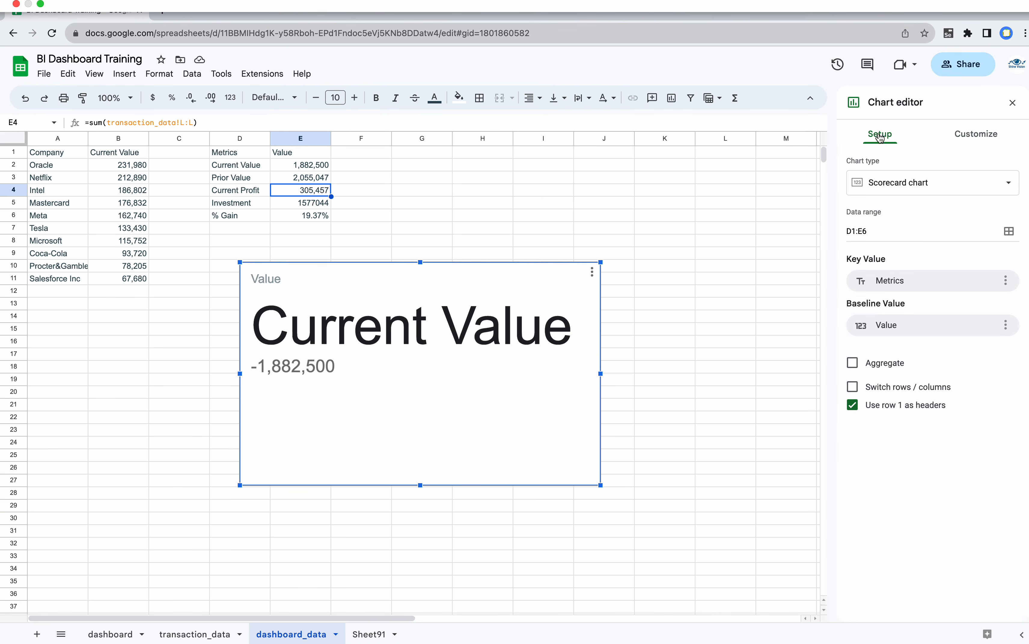
pyautogui.click(885, 221)
pyautogui.press('super+a')
pyautogui.press('BackSpace')
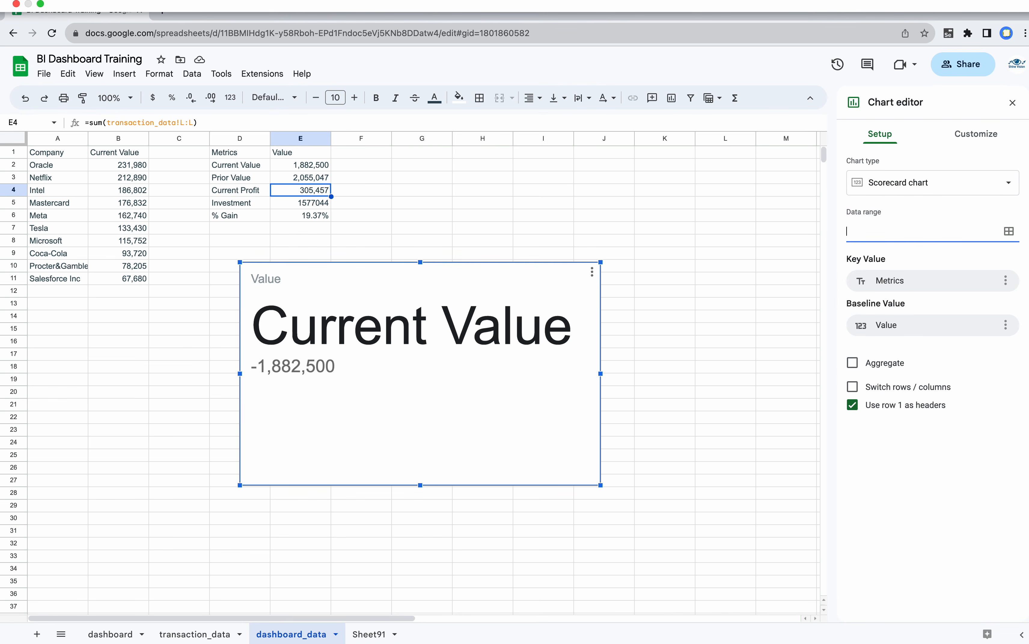
pyautogui.click(306, 192)
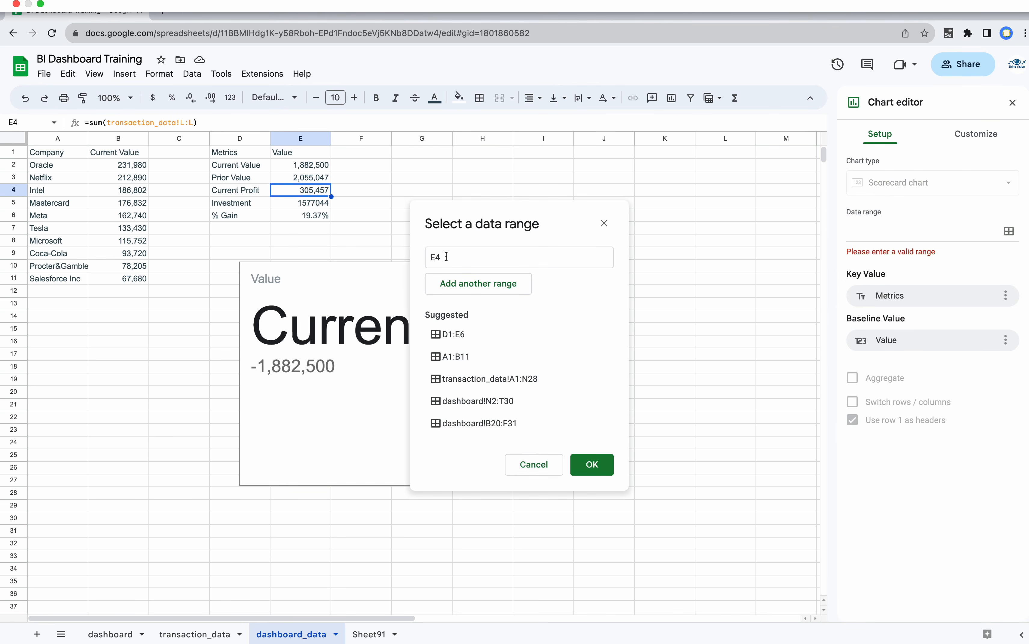
pyautogui.click(583, 468)
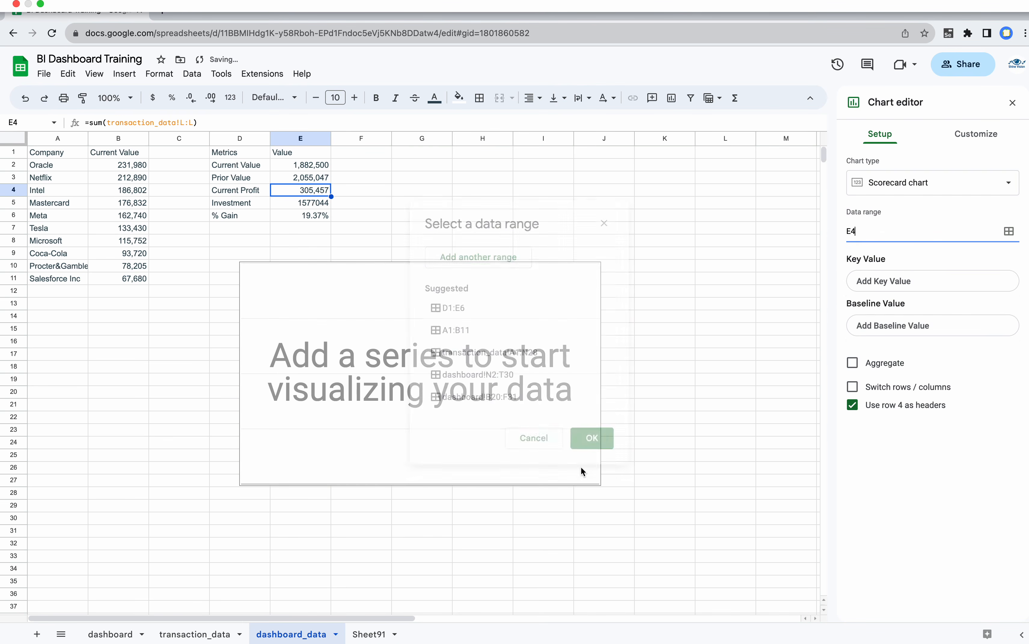
# - Try to add E4 as the scorecard's key value, and delete the chart
pyautogui.click(877, 284)
pyautogui.click(438, 334)
pyautogui.write('E4')
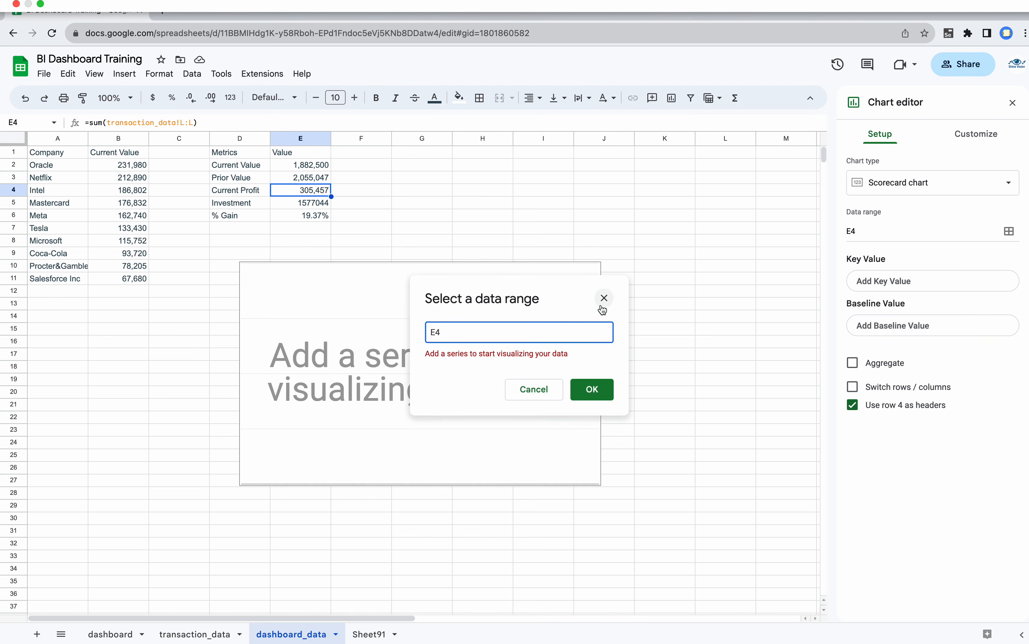
pyautogui.click(593, 390)
pyautogui.press('Delete')
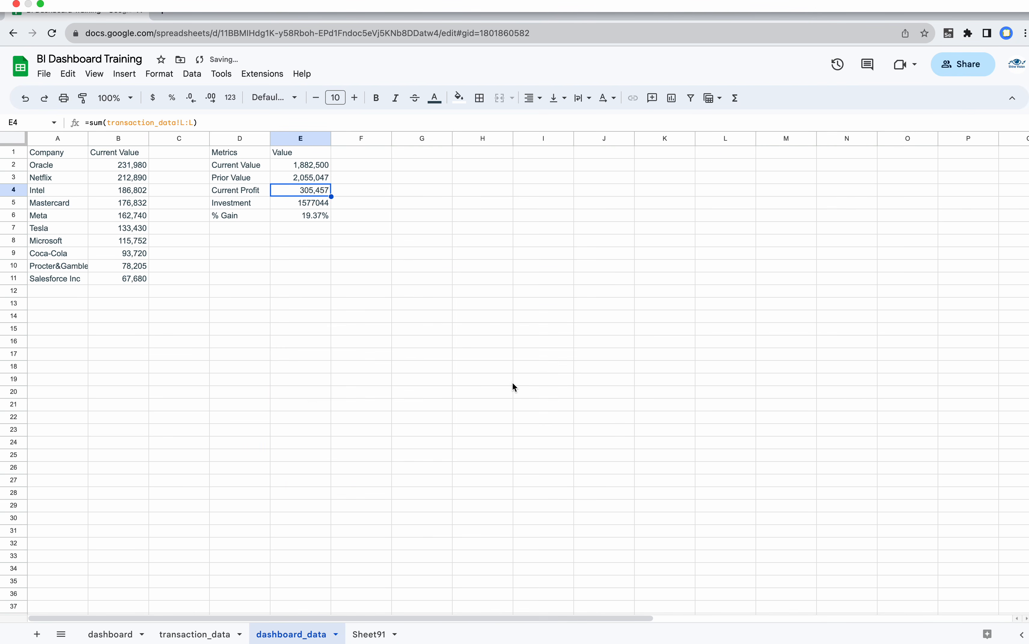
# - Insert a scorecard chart from the Current Profit and Investment values in E4:E5 and delete its title
pyautogui.click(365, 329)
pyautogui.click(297, 192)
pyautogui.moveTo(298, 192); pyautogui.dragTo(296, 204)
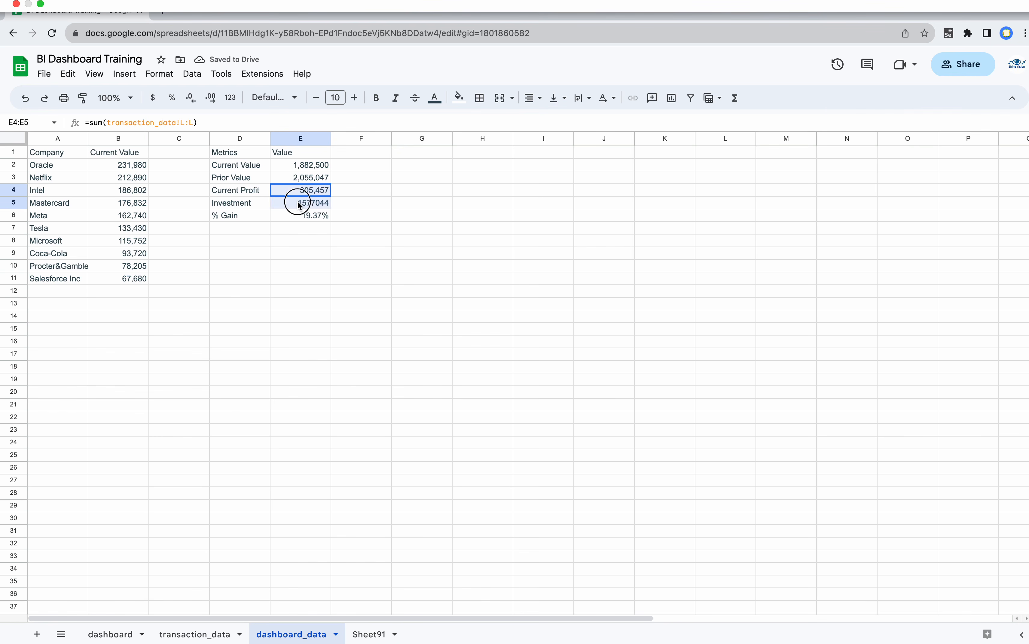
pyautogui.click(160, 74)
pyautogui.moveTo(124, 74)
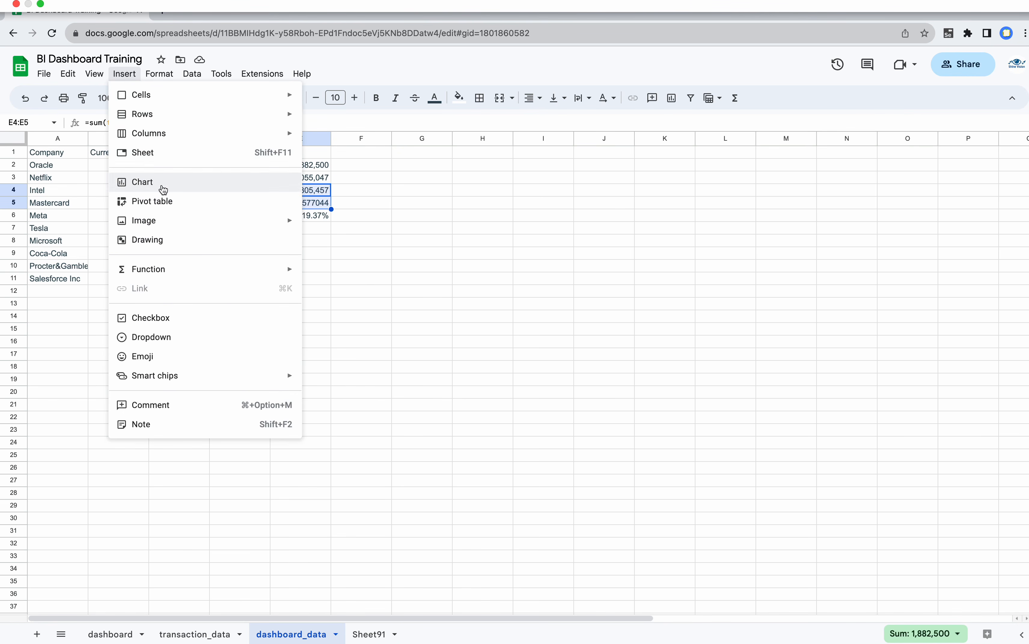
pyautogui.click(161, 184)
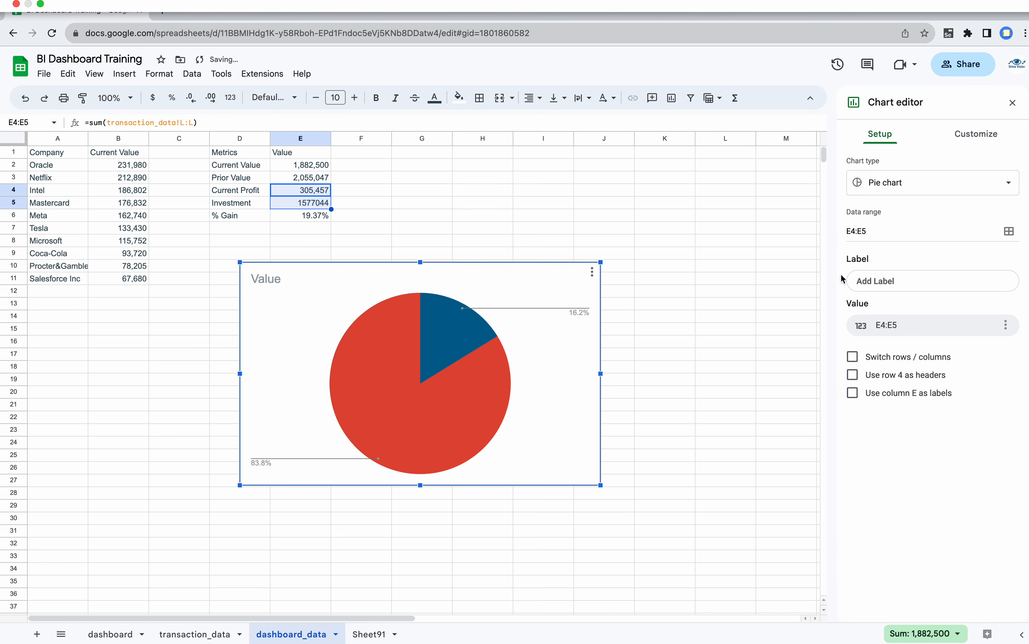
pyautogui.click(907, 182)
pyautogui.scroll(-5, 914, 423)
pyautogui.click(933, 512)
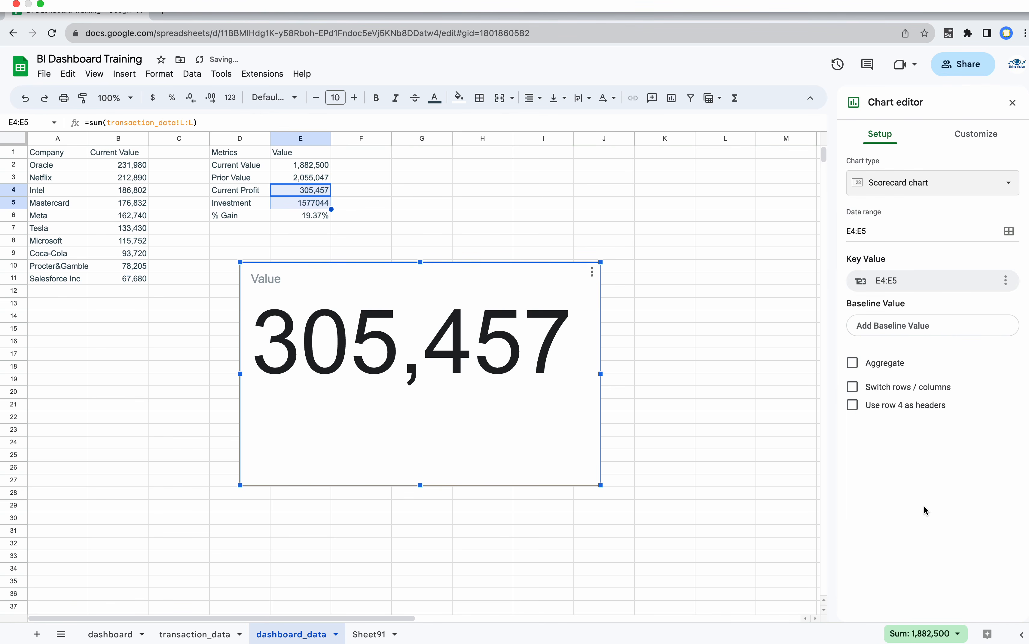
pyautogui.click(266, 278)
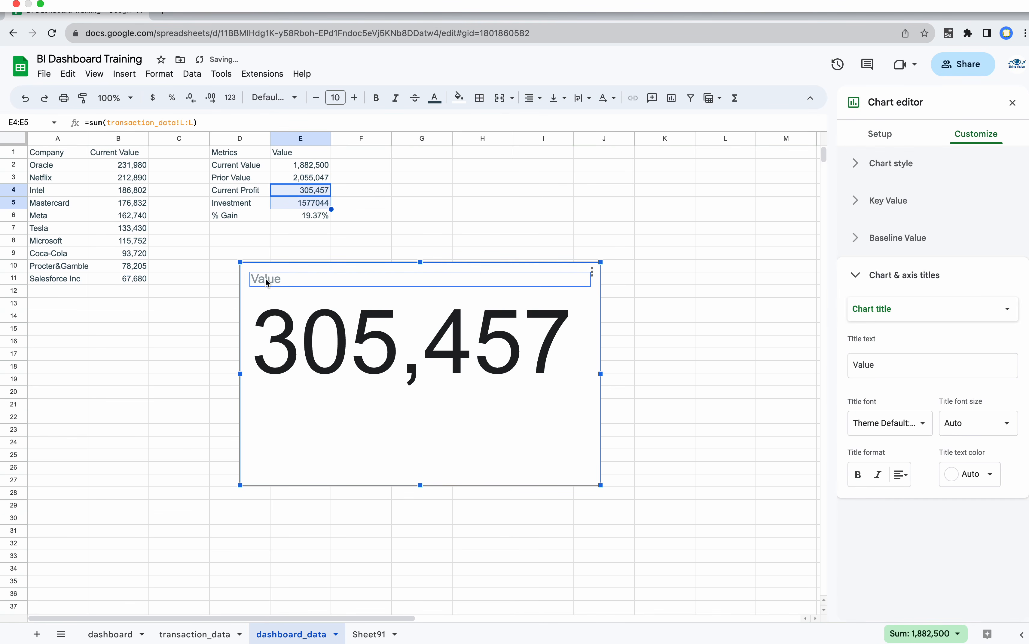
pyautogui.press('Delete')
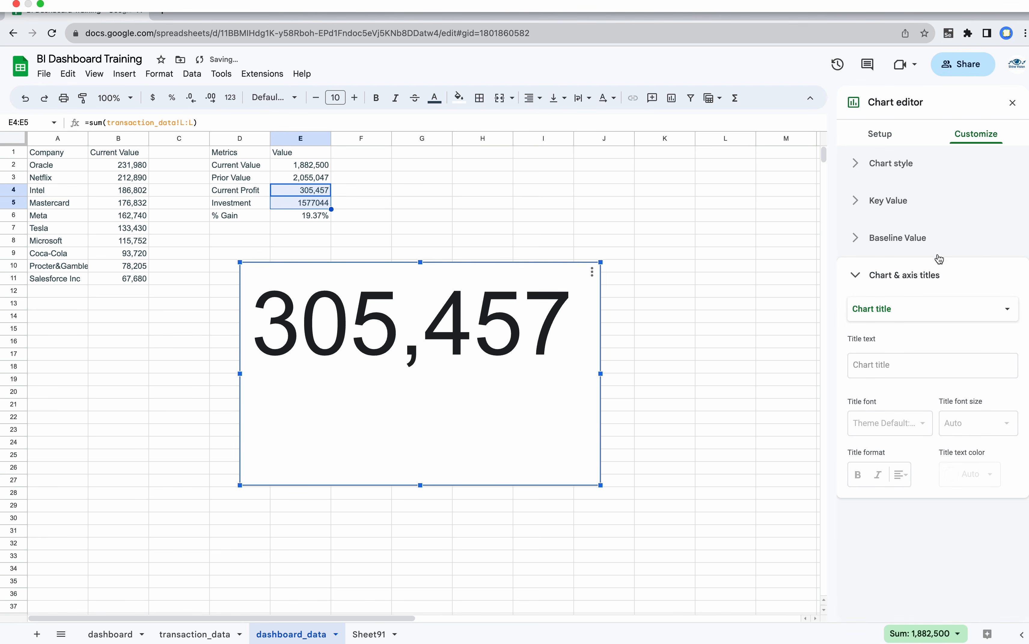
# - Restyle the profit scorecard with a dark blue key value and a height of about eight rows, and return to the dashboard sheet
pyautogui.click(875, 204)
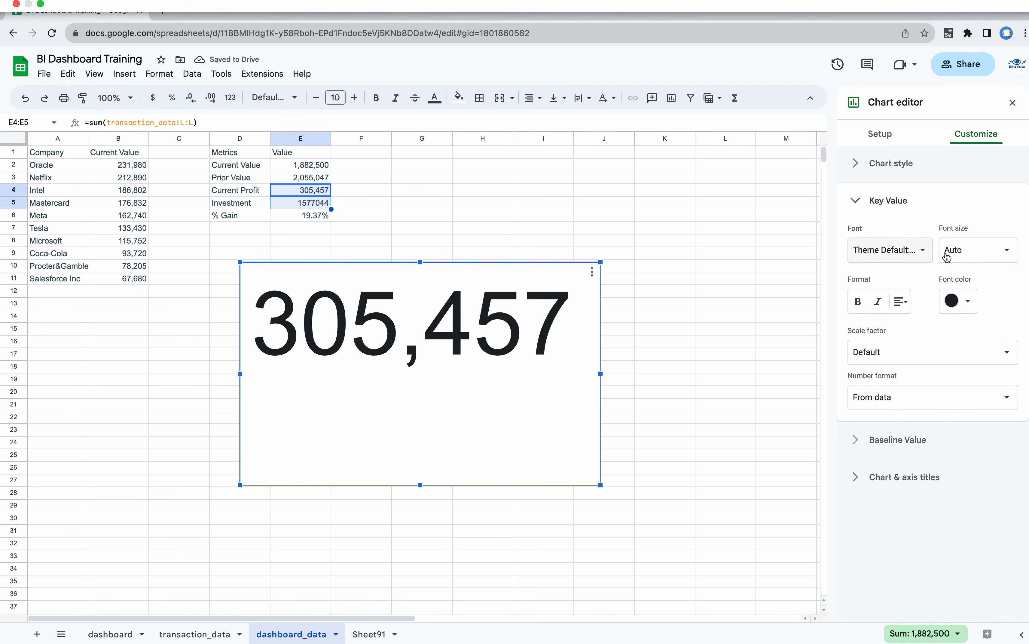
pyautogui.click(970, 302)
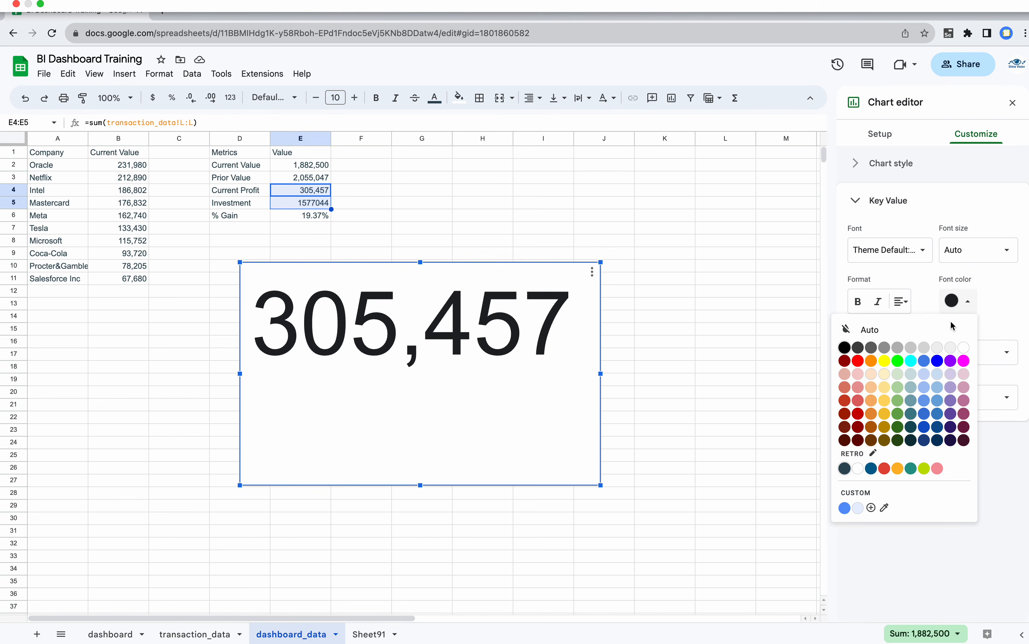
pyautogui.click(872, 471)
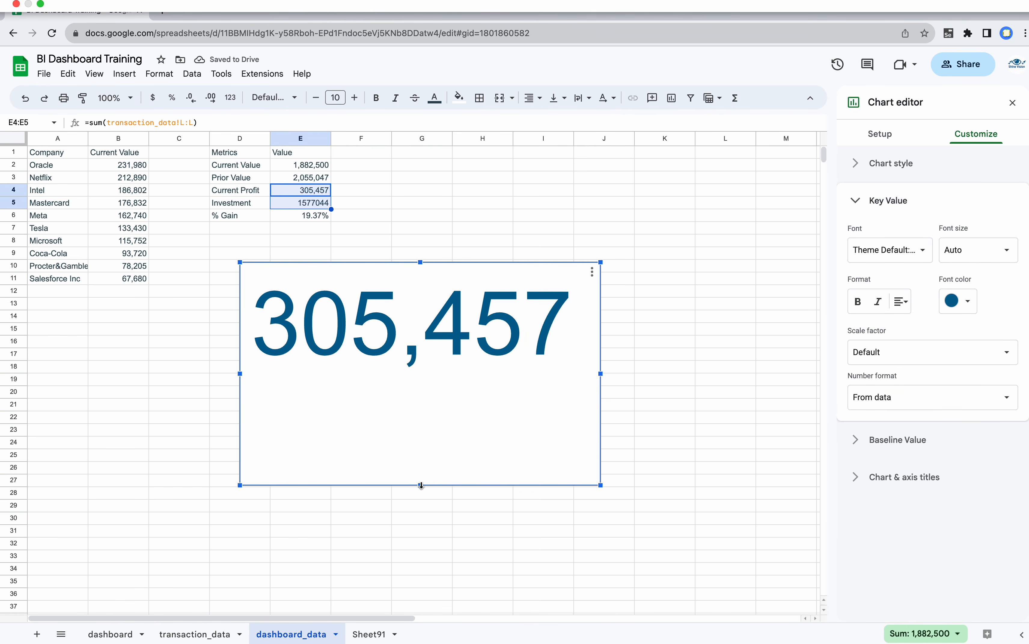
pyautogui.moveTo(418, 485); pyautogui.dragTo(420, 363)
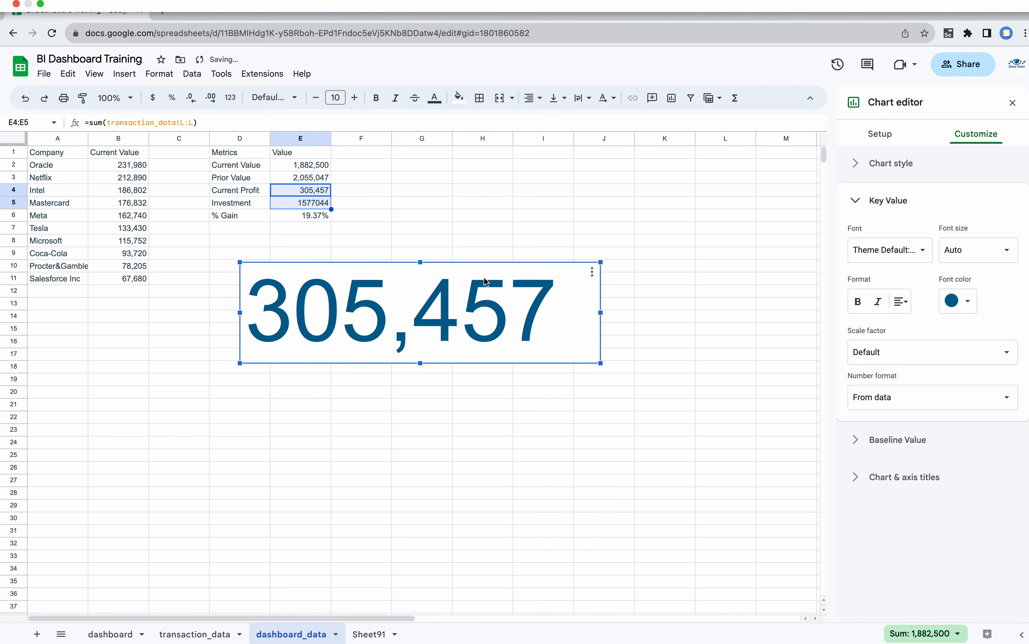
pyautogui.click(110, 634)
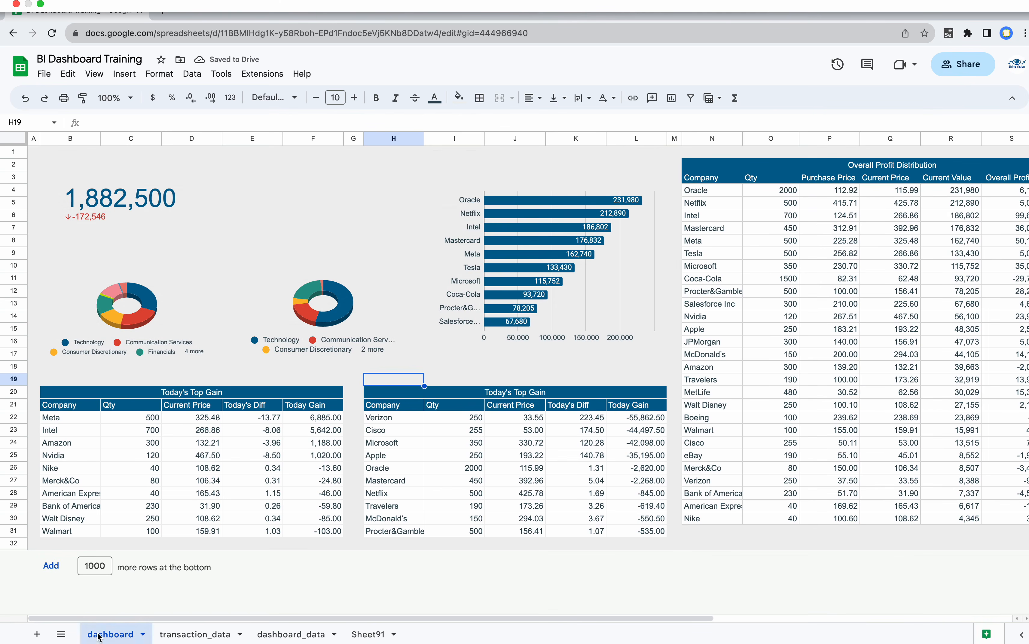
# - Paste the profit scorecard on the dashboard and shrink it to fit inside the Profit/Loss card, with its chart settings open
pyautogui.hotkey('ctrl', 'v')
pyautogui.moveTo(511, 419); pyautogui.dragTo(345, 210)
pyautogui.moveTo(590, 269); pyautogui.dragTo(333, 204)
pyautogui.doubleClick(315, 200)
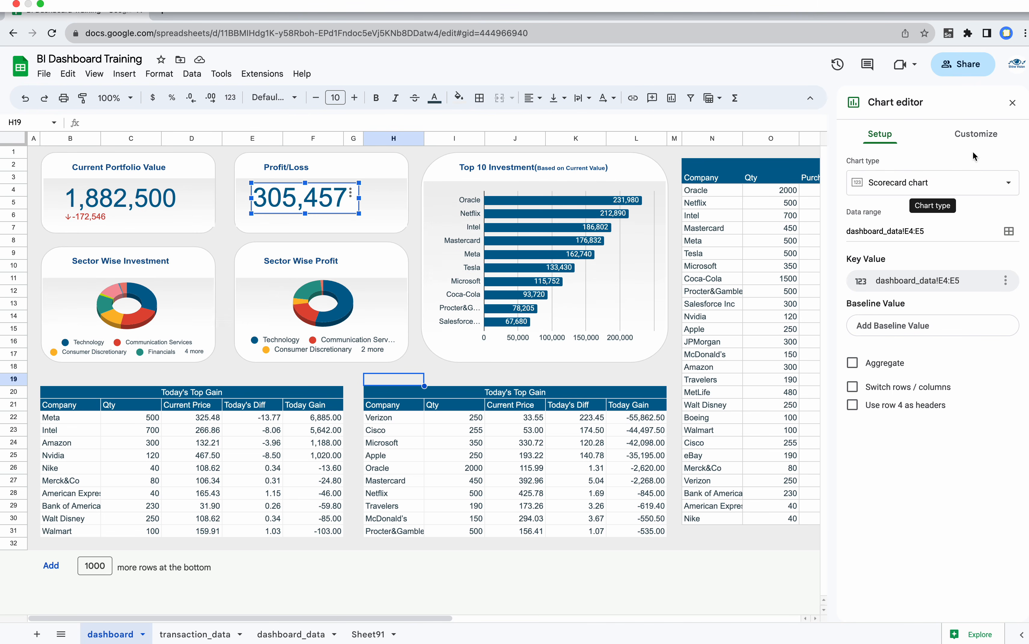
# - Set the Profit/Loss scorecard's background color and border color to None
pyautogui.click(973, 135)
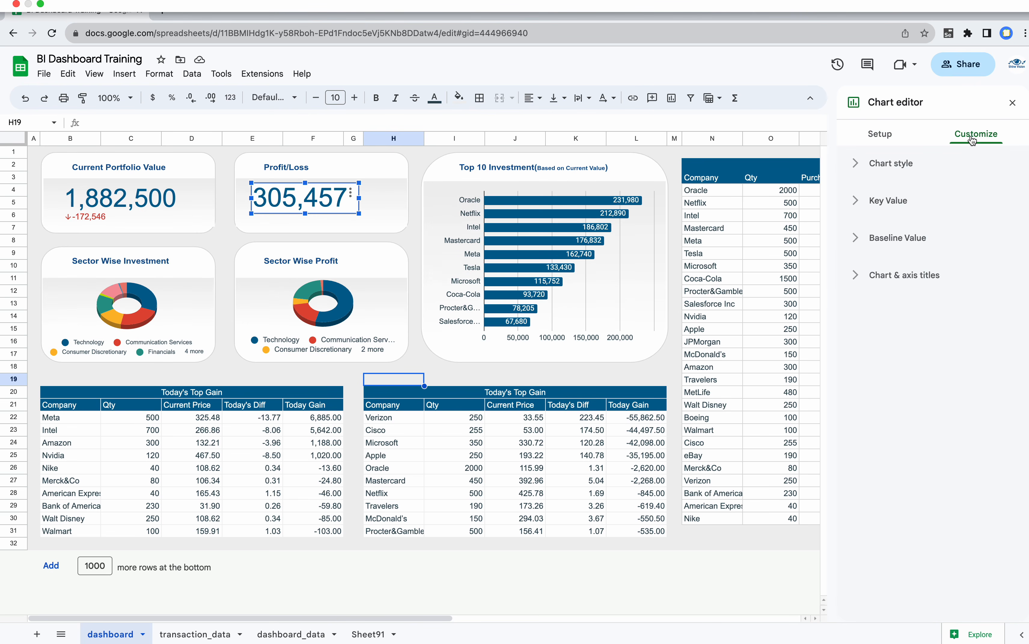
pyautogui.click(881, 161)
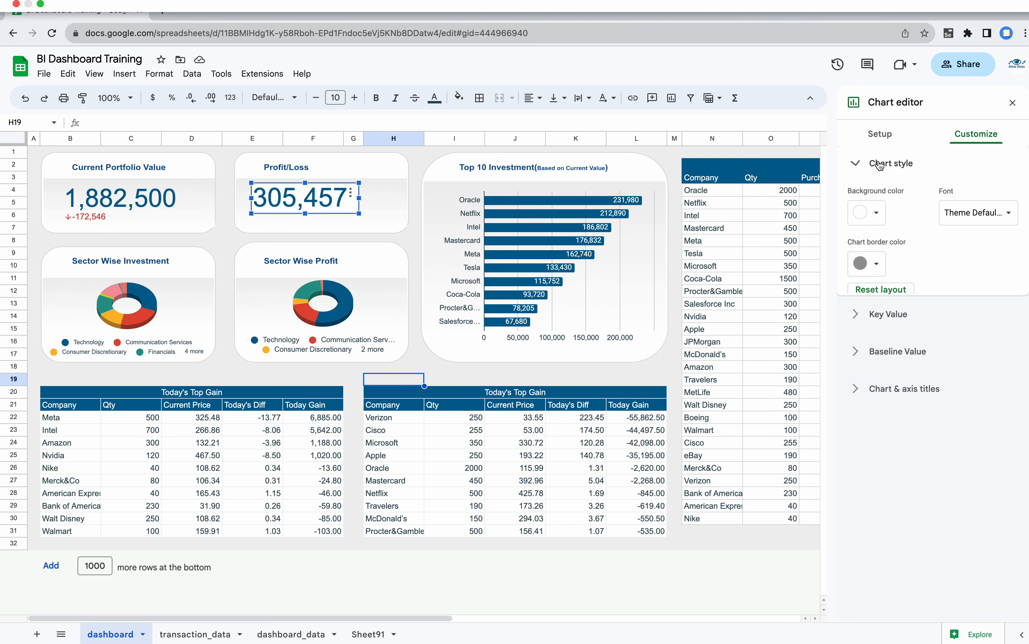
pyautogui.click(877, 213)
pyautogui.click(885, 242)
pyautogui.click(875, 263)
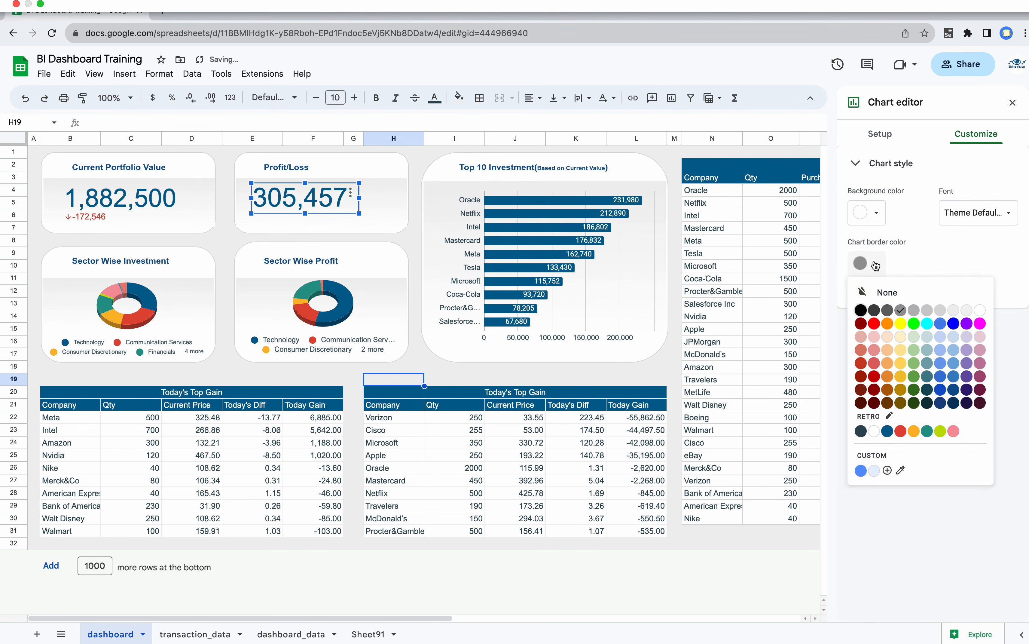
pyautogui.click(890, 298)
pyautogui.press('Escape')
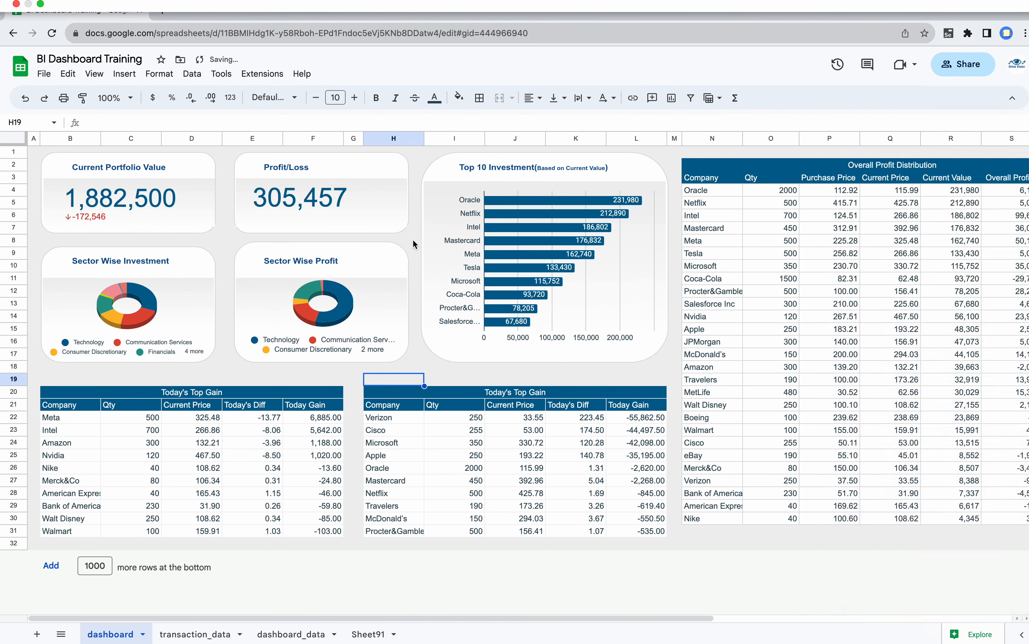
# - Delete the original profit scorecard from the dashboard_data sheet
pyautogui.click(200, 634)
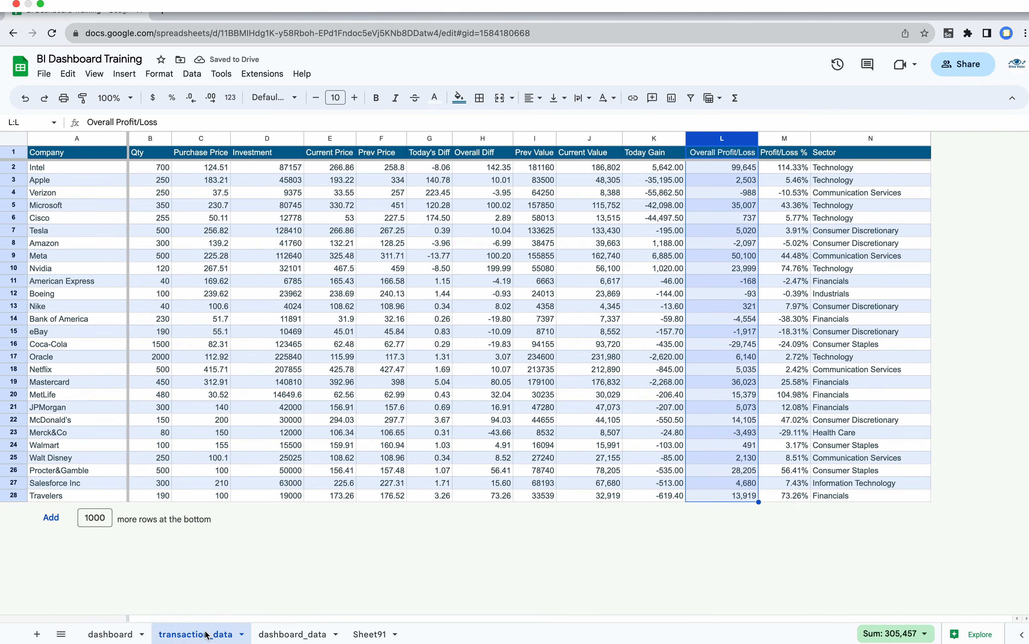
pyautogui.click(292, 633)
pyautogui.click(315, 314)
pyautogui.press('Delete')
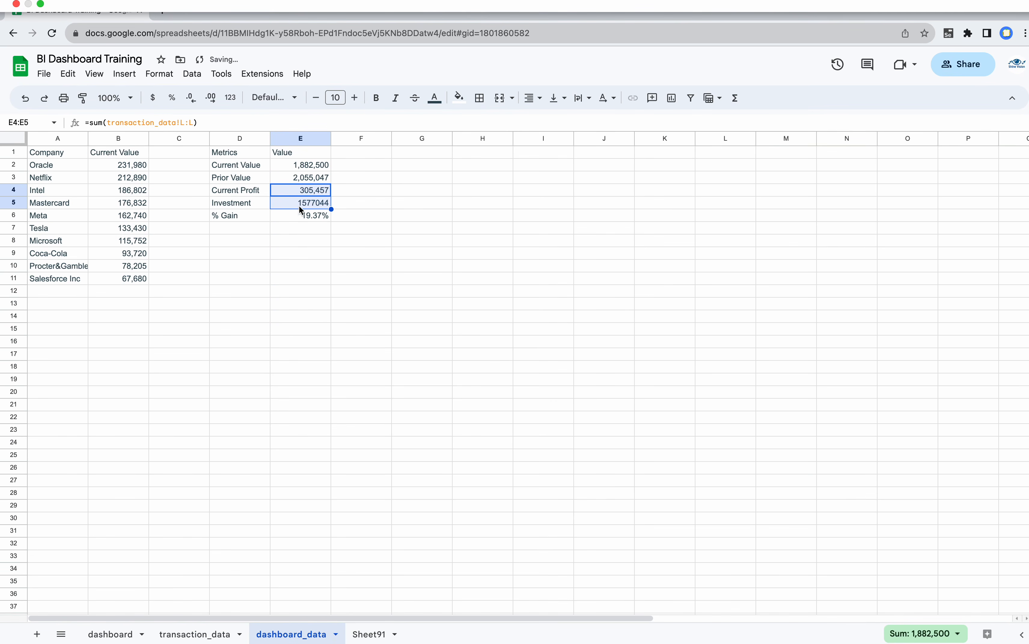
# - Insert a chart from the Current Profit and Investment values in E4:E5 and change it to a scorecard chart
pyautogui.click(301, 217)
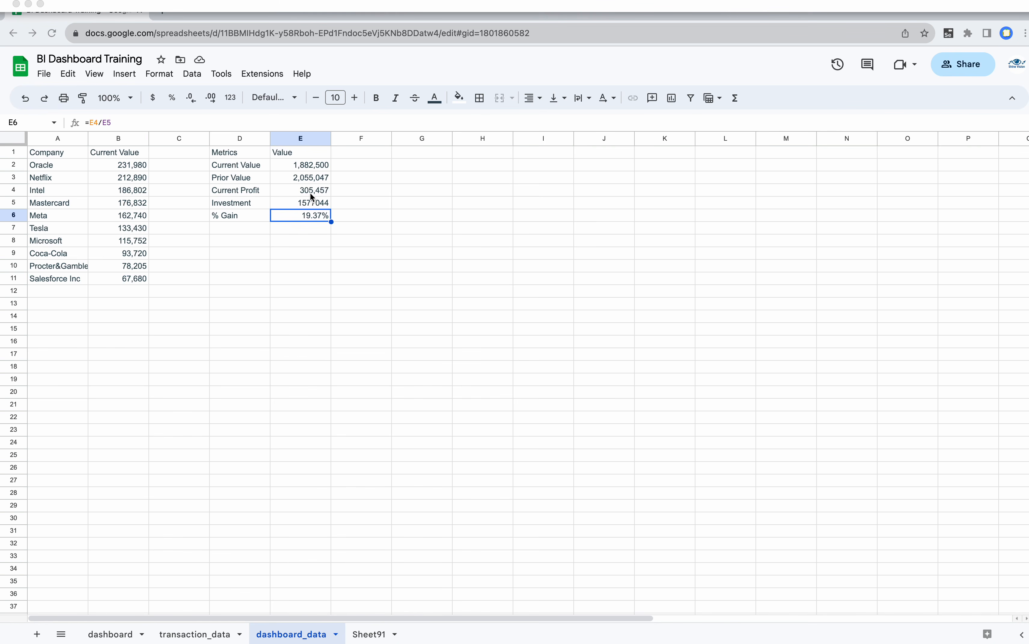
pyautogui.moveTo(298, 192); pyautogui.dragTo(303, 205)
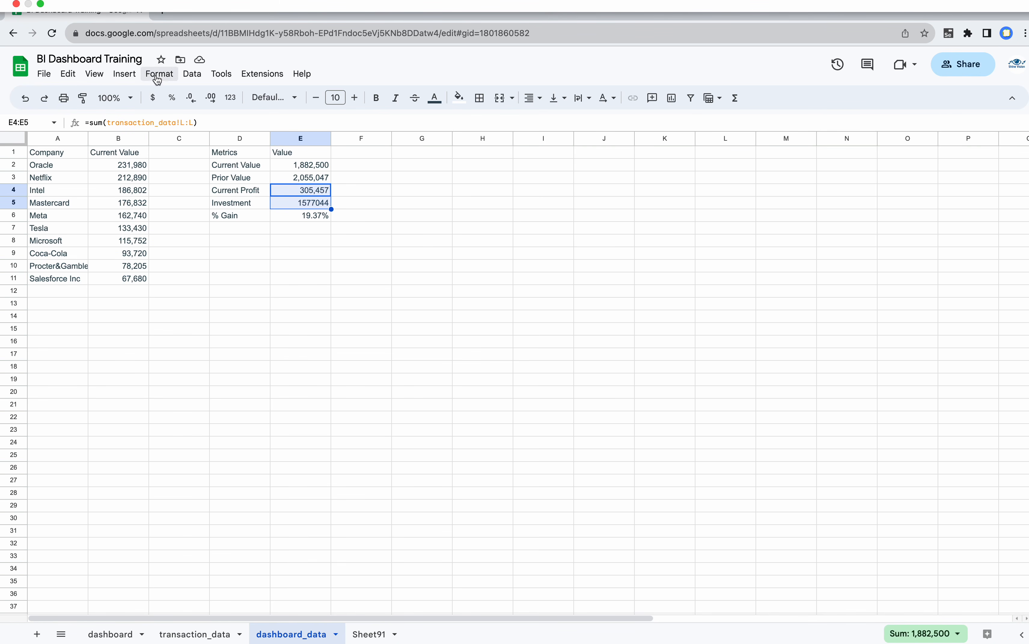
pyautogui.click(124, 73)
pyautogui.click(157, 183)
pyautogui.click(881, 183)
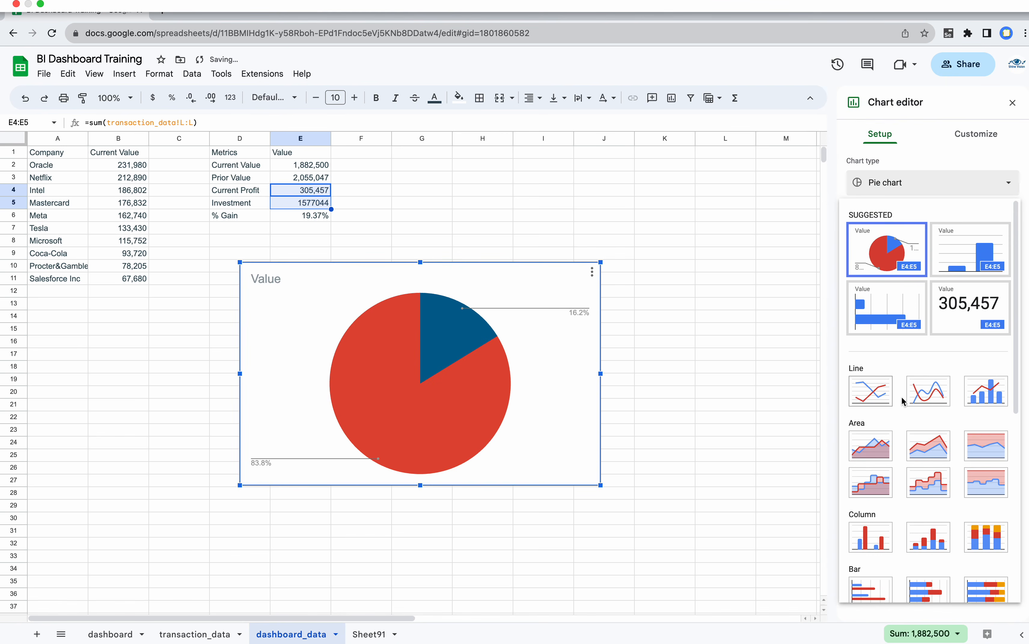
pyautogui.scroll(-10, 904, 468)
pyautogui.click(919, 506)
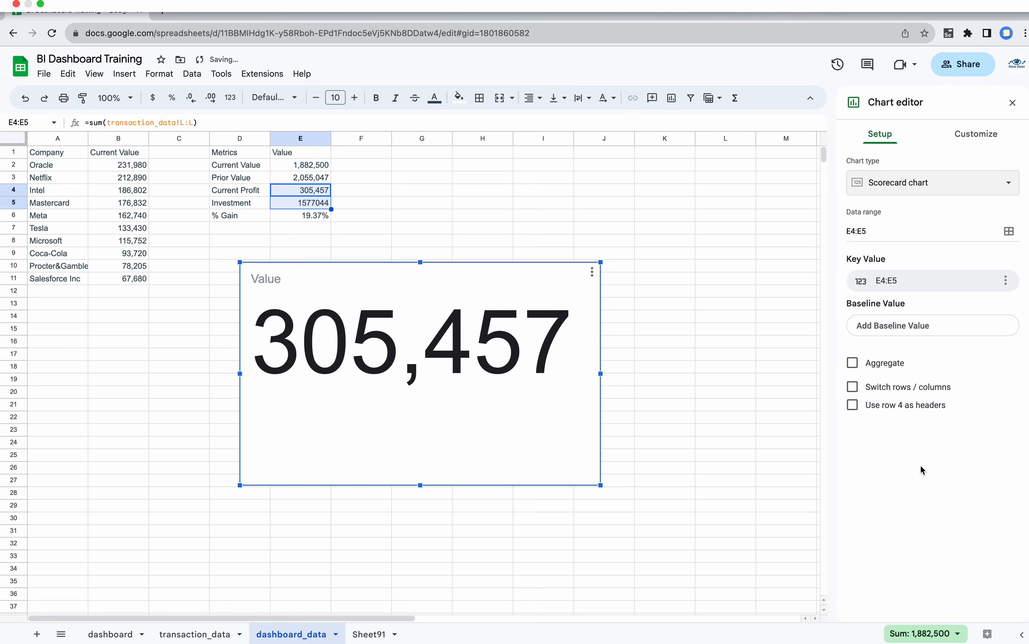
# - Add E4 and E5 as separate ranges to the new scorecard's data range
pyautogui.click(1008, 231)
pyautogui.click(471, 289)
pyautogui.write('E4')
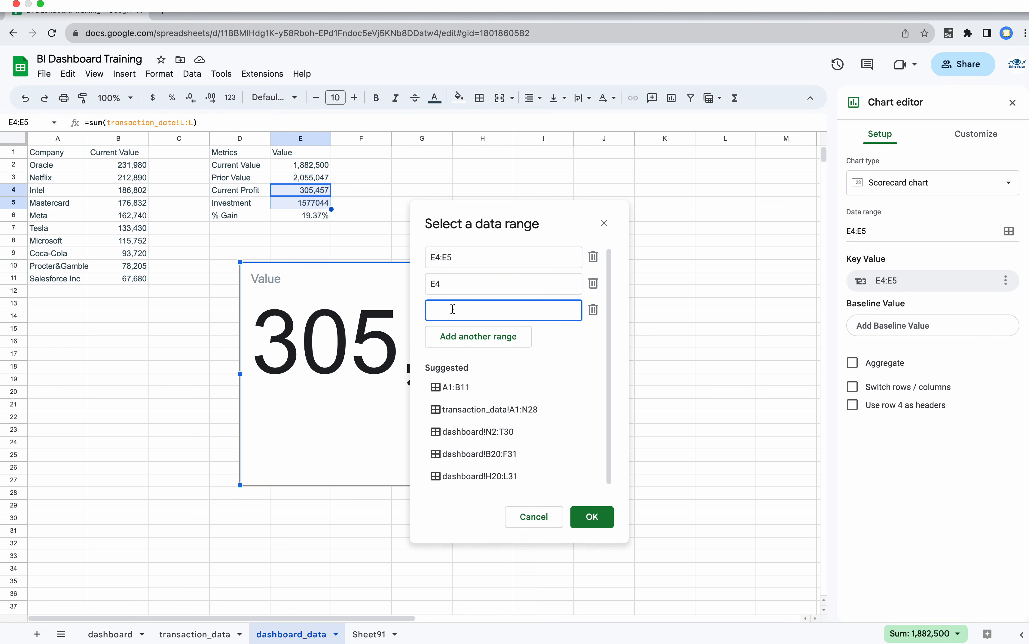
pyautogui.write('5')
pyautogui.click(592, 515)
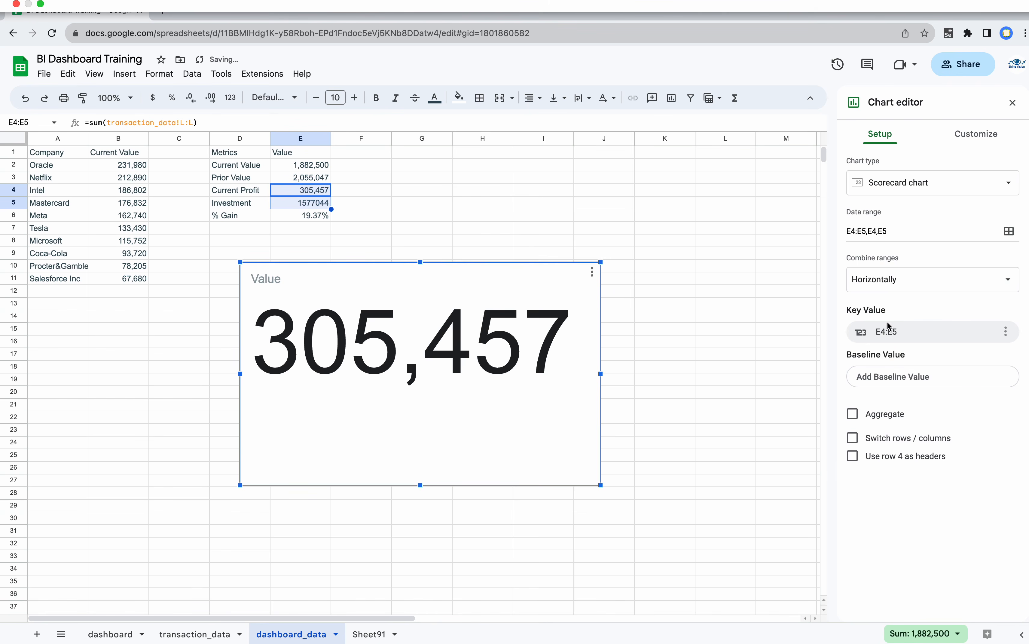
# - Add E5 as the scorecard's baseline value
pyautogui.click(963, 135)
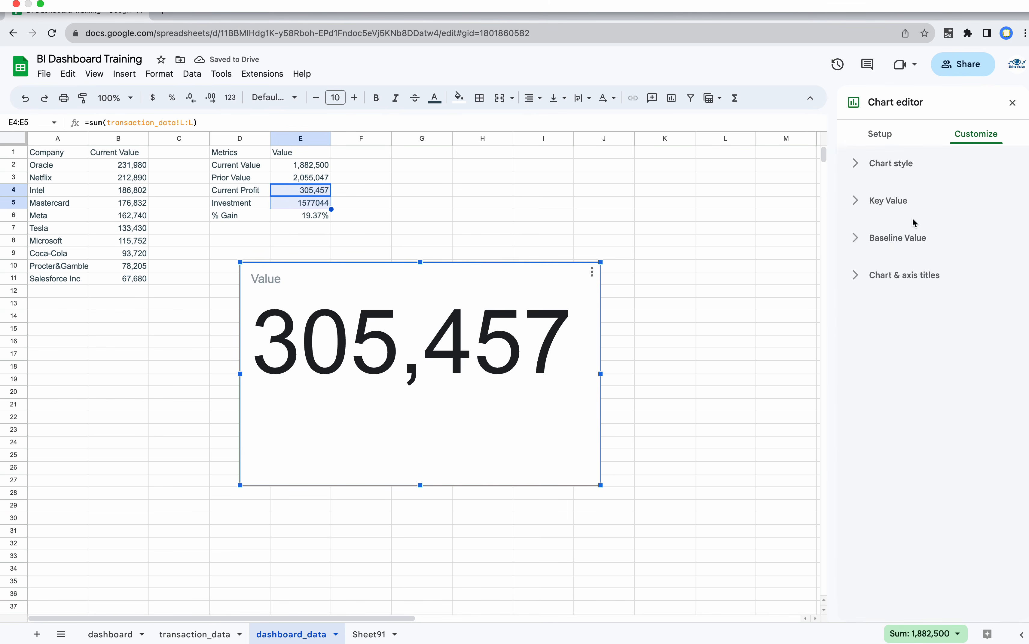
pyautogui.click(867, 202)
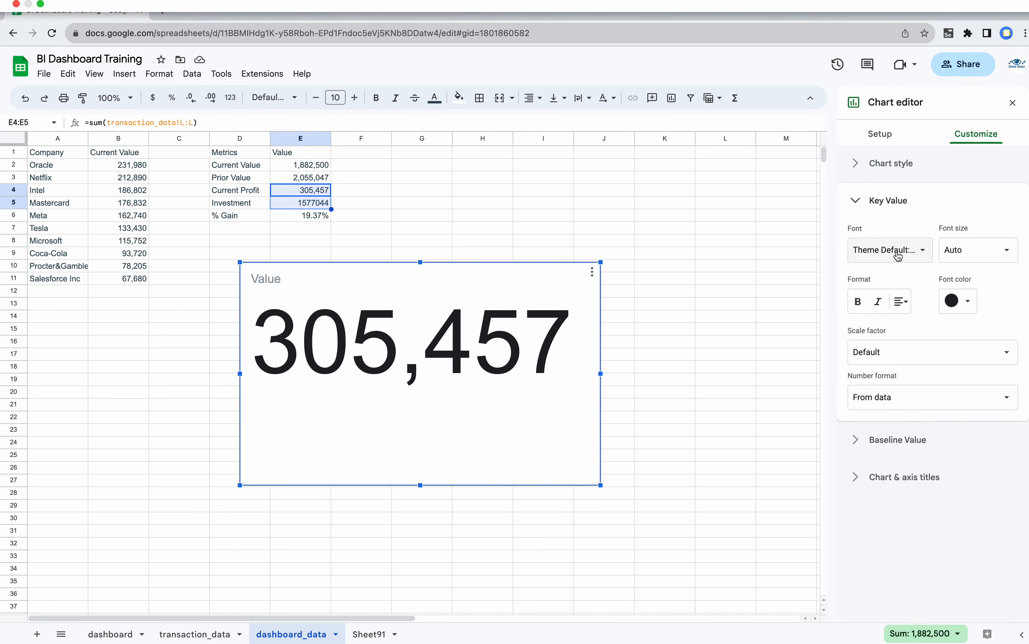
pyautogui.click(878, 133)
pyautogui.click(885, 376)
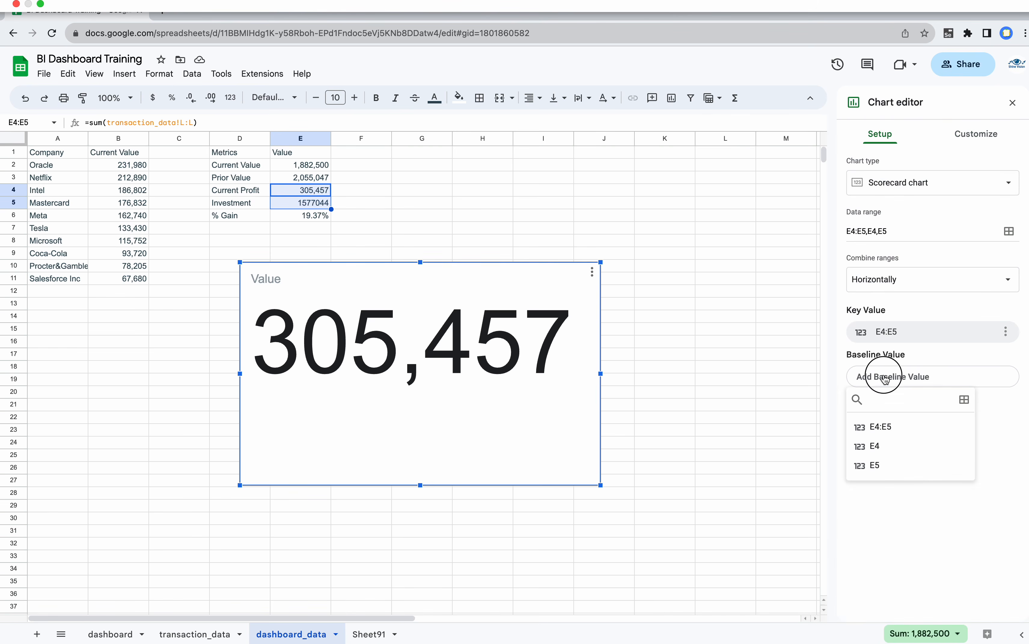
pyautogui.click(868, 464)
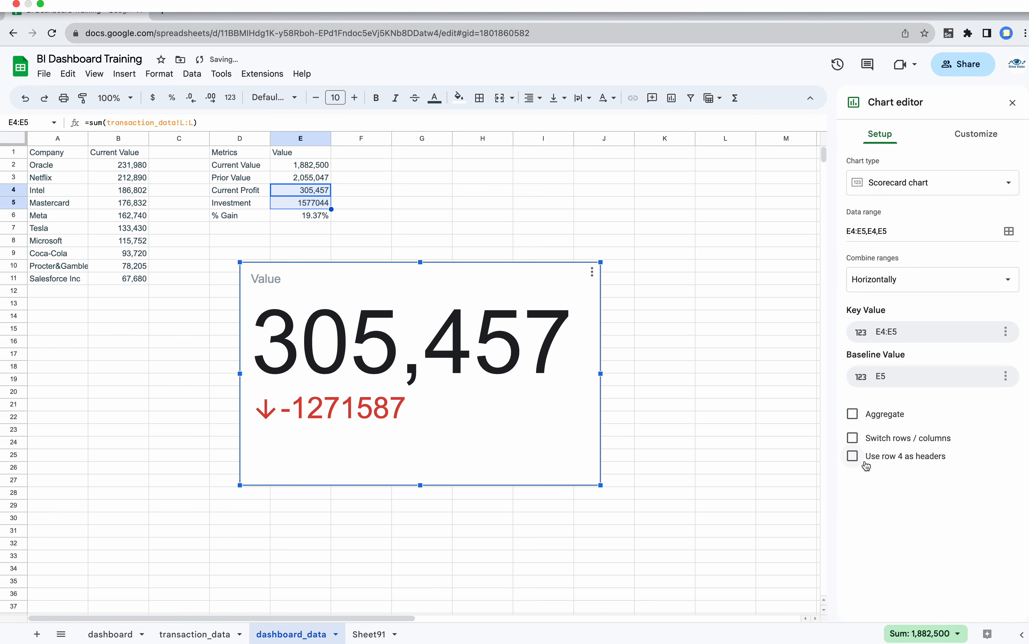
# - Show the scorecard's baseline comparison as a percentage change
pyautogui.click(969, 131)
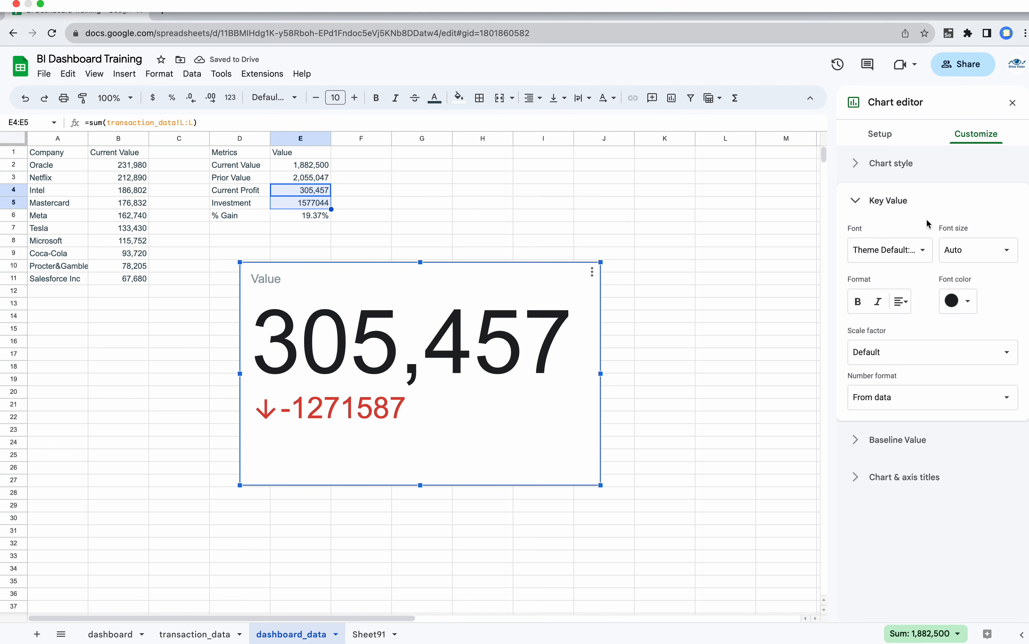
pyautogui.click(885, 441)
pyautogui.click(894, 283)
pyautogui.click(898, 258)
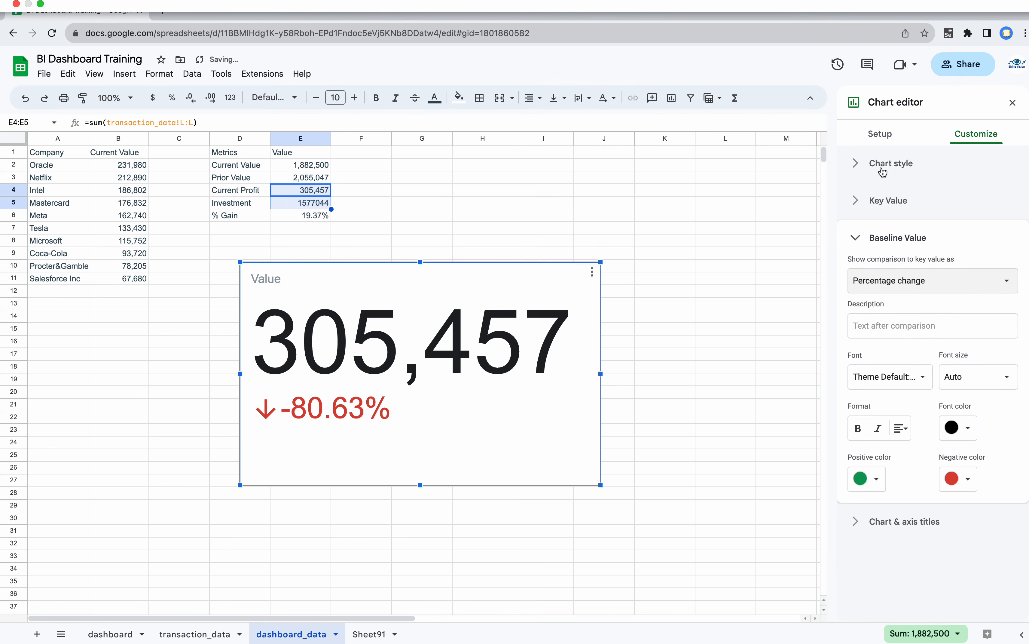
# - Try E5 as the scorecard's key value with E4 as its baseline value
pyautogui.click(880, 134)
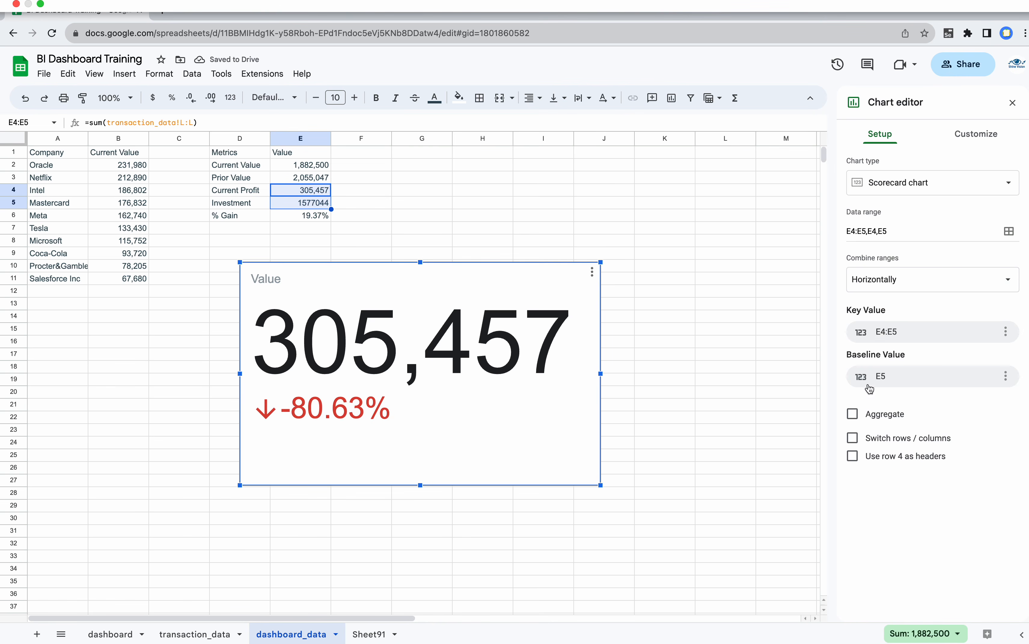
pyautogui.click(914, 332)
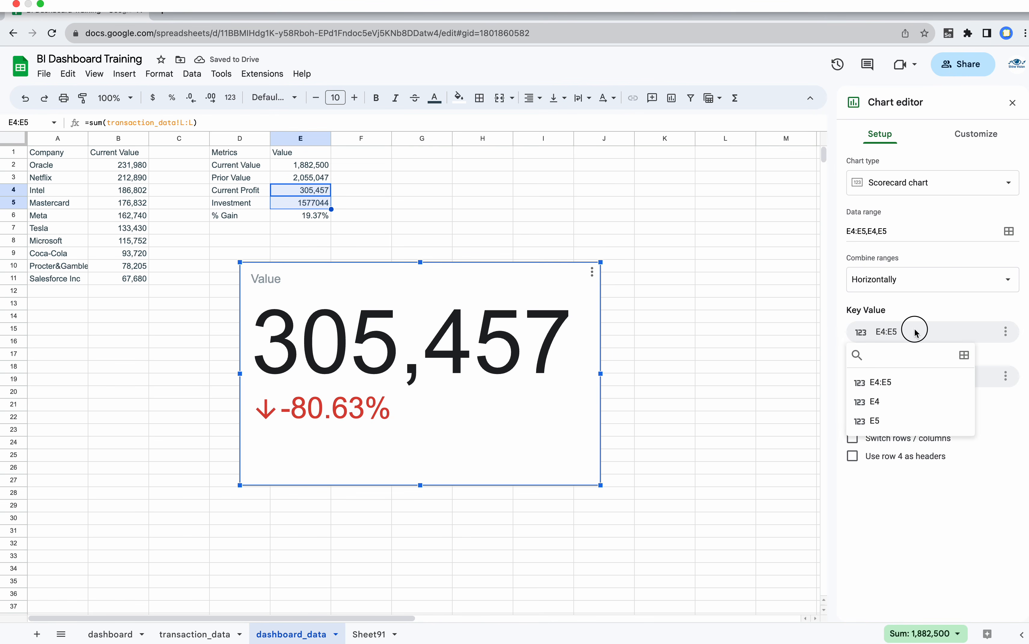
pyautogui.click(882, 401)
pyautogui.click(892, 334)
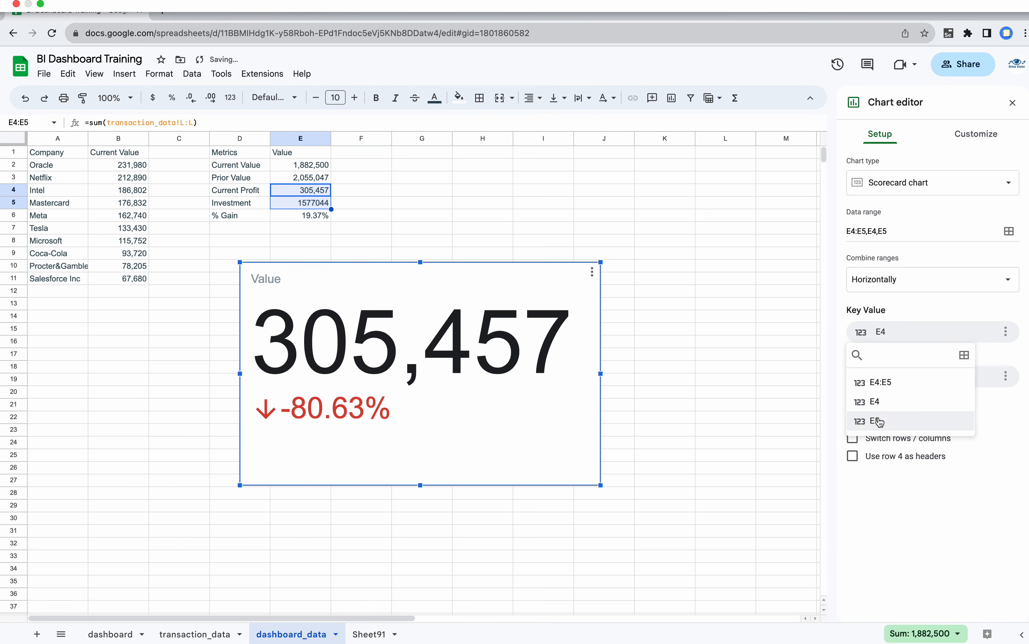
pyautogui.click(870, 421)
pyautogui.click(886, 382)
pyautogui.click(873, 447)
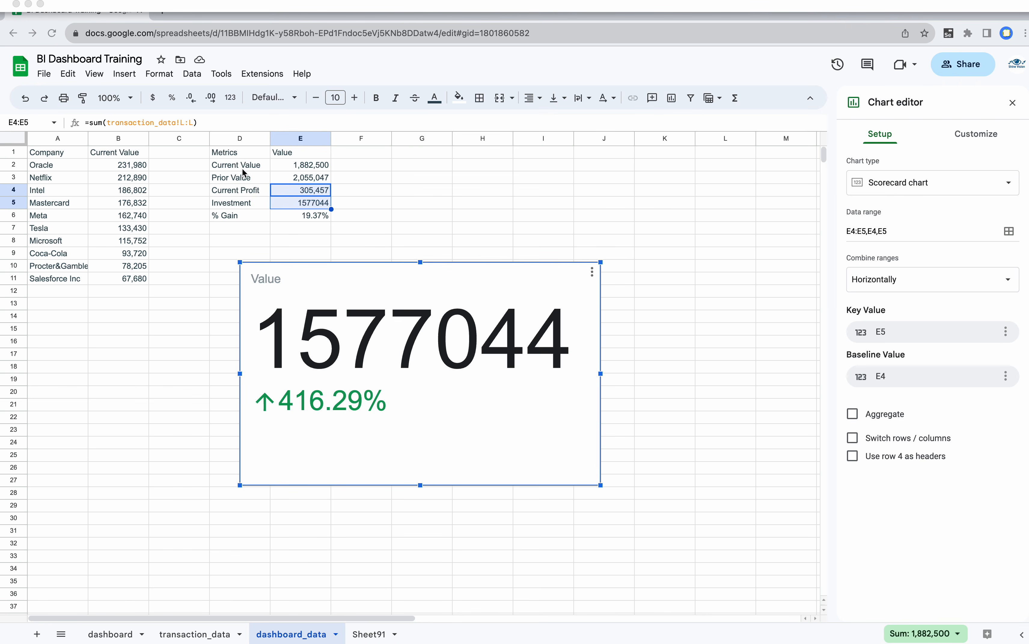
# - Add the Current Value cell E2 as another range in the scorecard's data
pyautogui.click(296, 167)
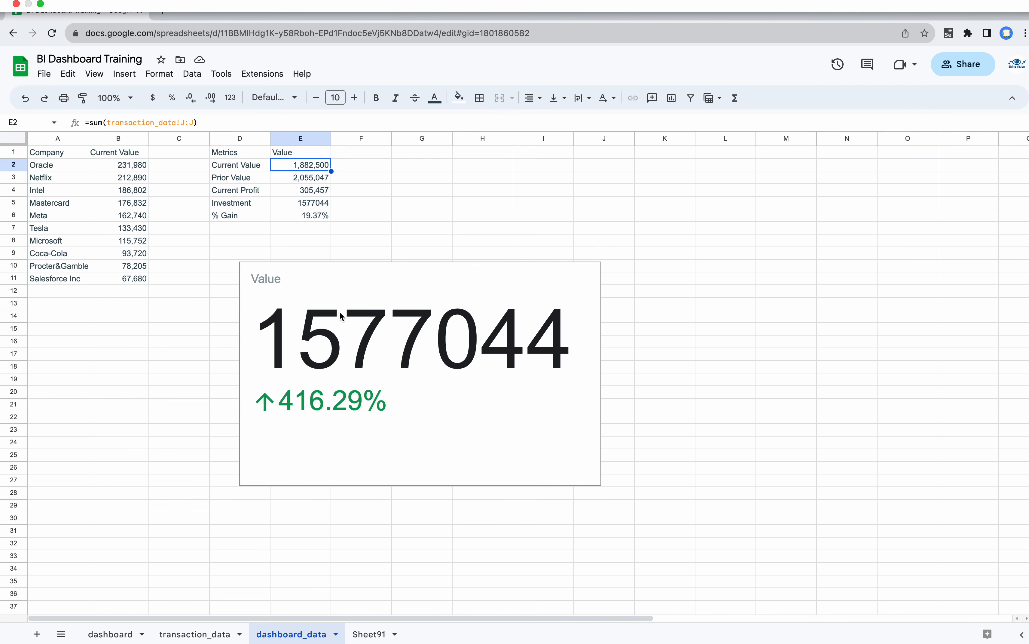
pyautogui.doubleClick(341, 316)
pyautogui.click(888, 331)
pyautogui.click(887, 332)
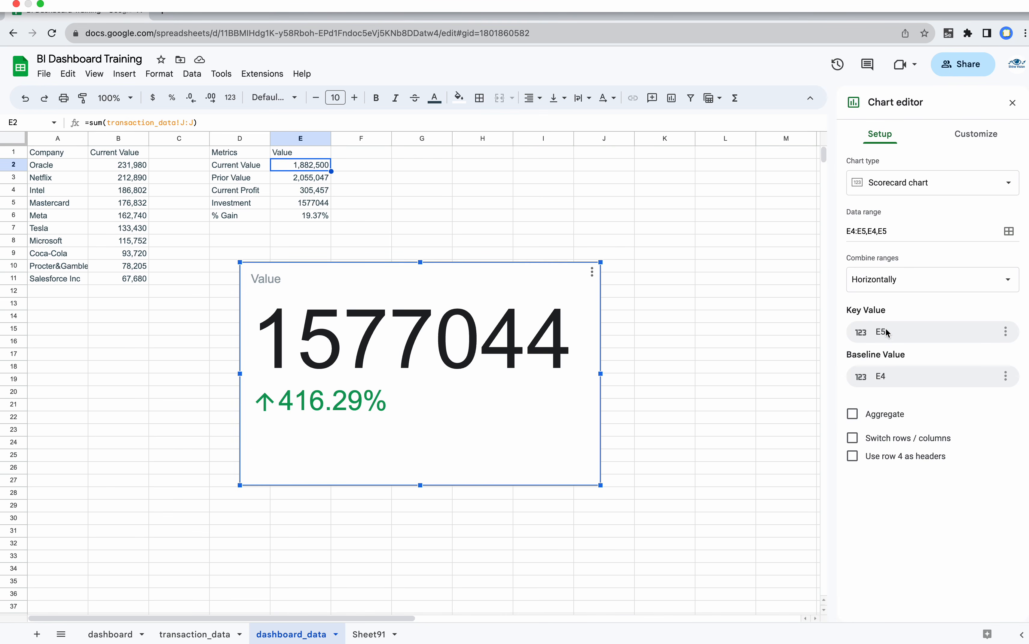
pyautogui.click(1008, 230)
pyautogui.click(454, 234)
pyautogui.click(467, 306)
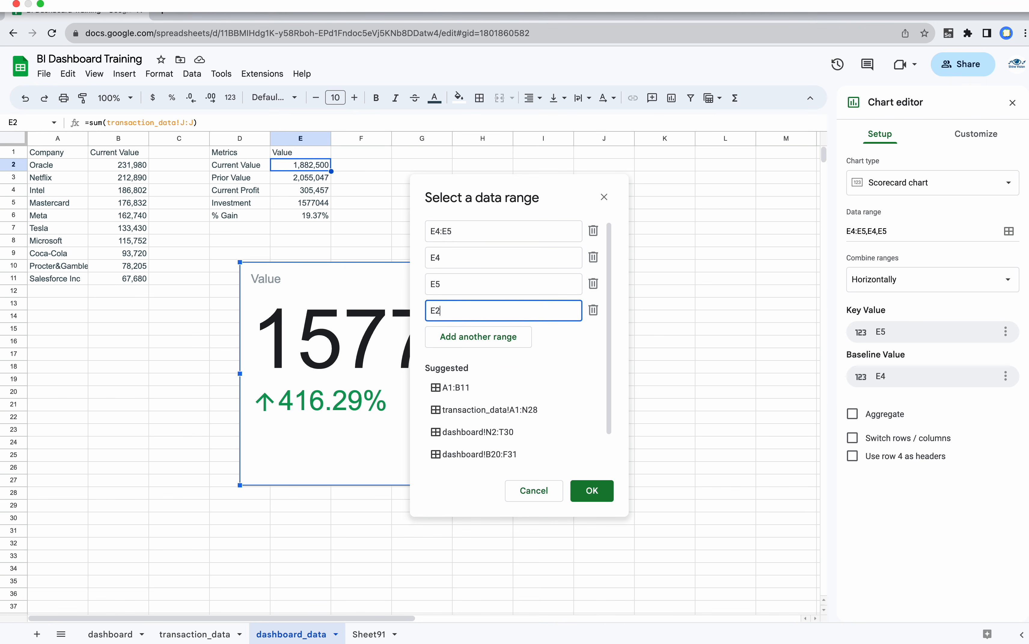
pyautogui.click(592, 489)
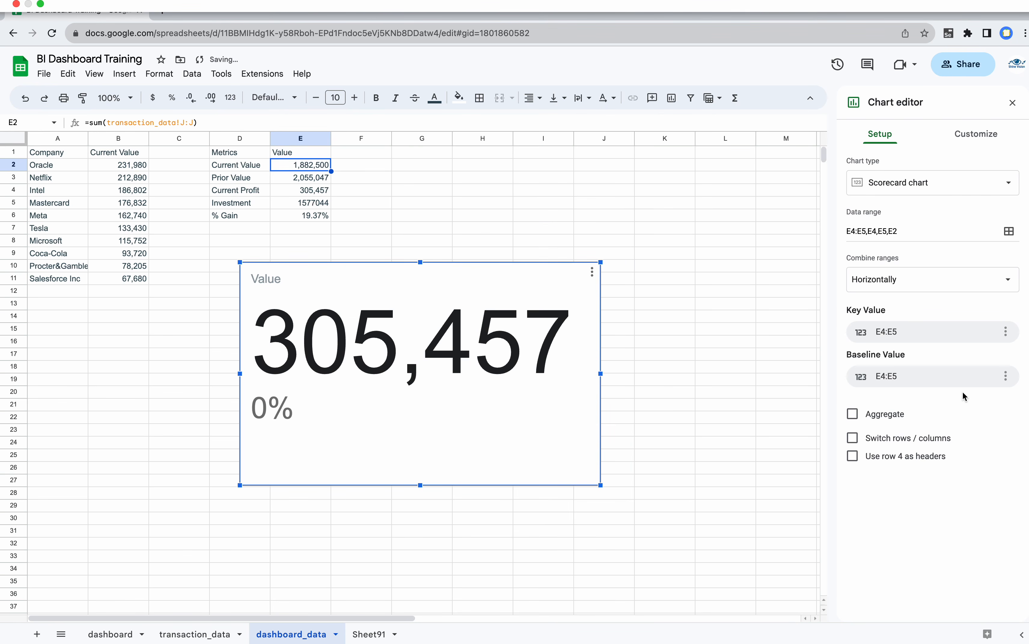
# - Set the scorecard's key value to E2 and its baseline value to E5
pyautogui.click(886, 331)
pyautogui.click(886, 331)
pyautogui.click(886, 331)
pyautogui.click(875, 439)
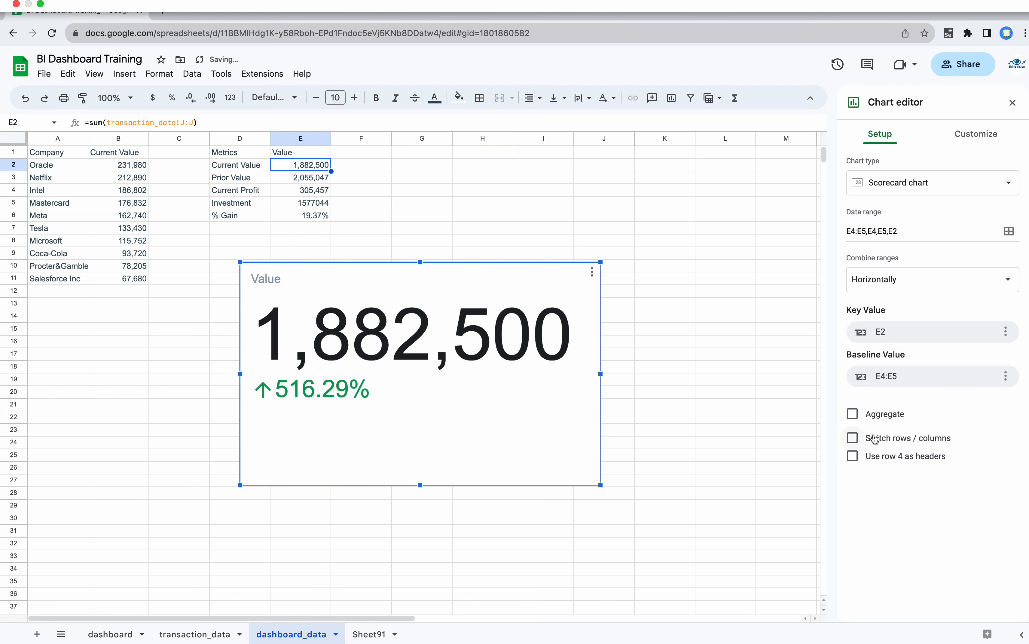
pyautogui.click(891, 377)
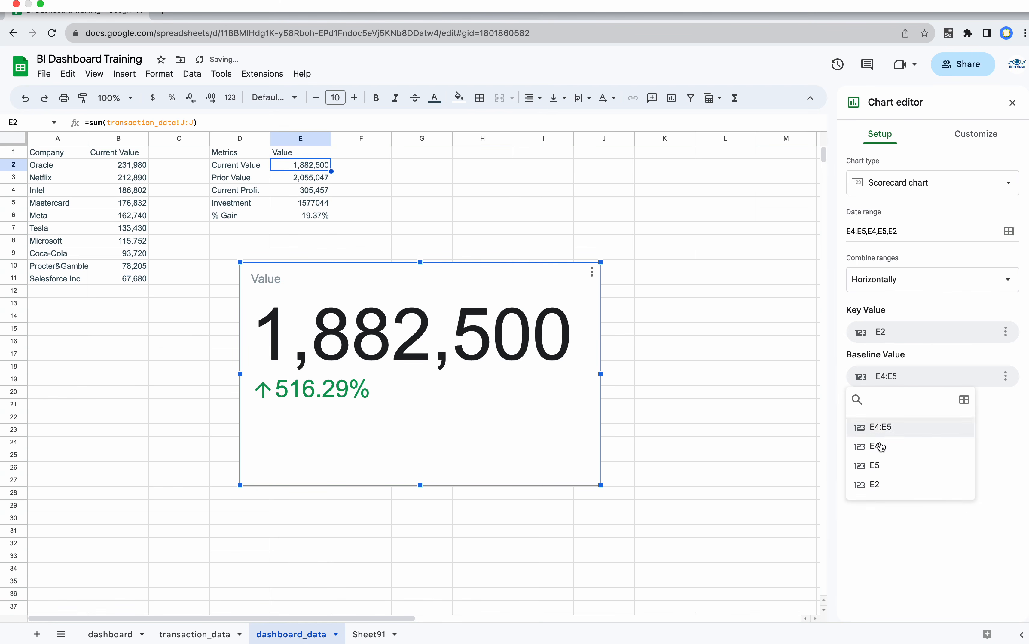
pyautogui.click(882, 470)
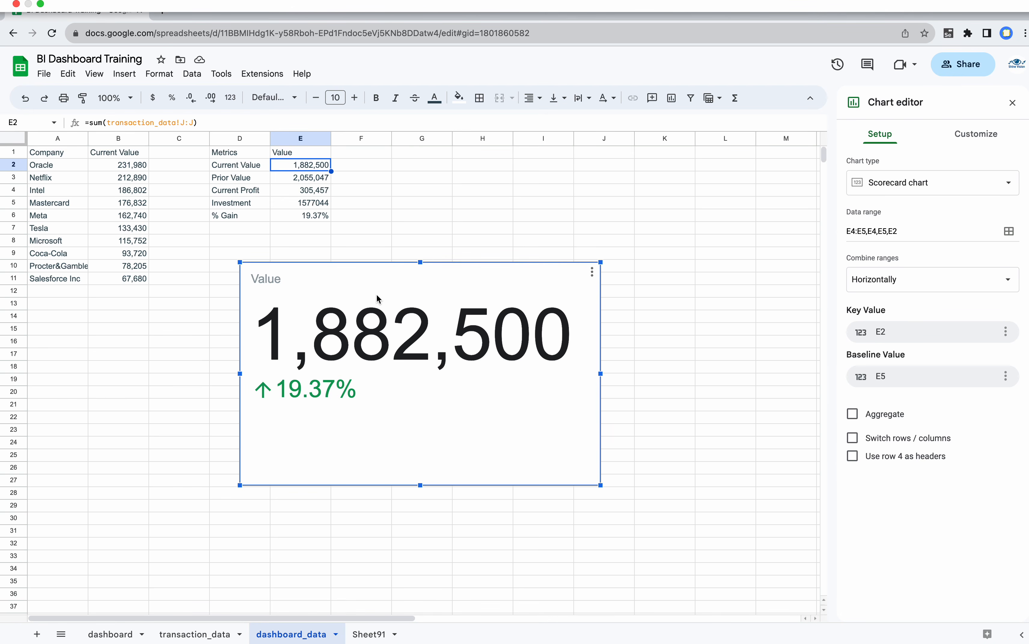
# - Delete the surplus large profit scorecard covering the tables on the dashboard sheet
pyautogui.click(121, 633)
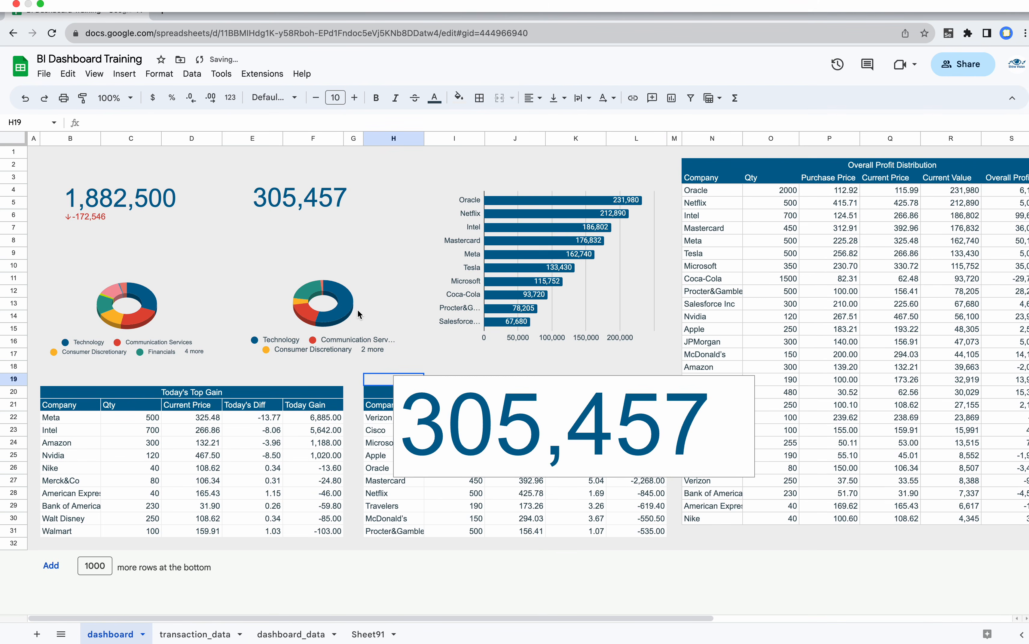
pyautogui.click(516, 403)
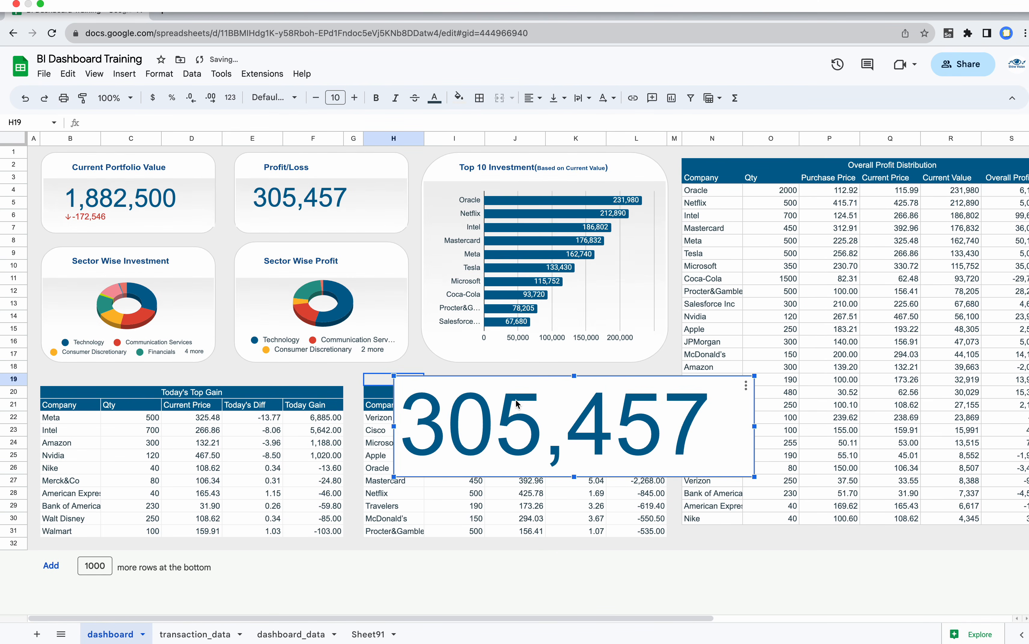
pyautogui.press('Delete')
# - Copy the percentage-change scorecard from dashboard_data to the dashboard, move it below the Profit/Loss value, and open its chart settings
pyautogui.click(252, 630)
pyautogui.click(369, 347)
pyautogui.click(121, 632)
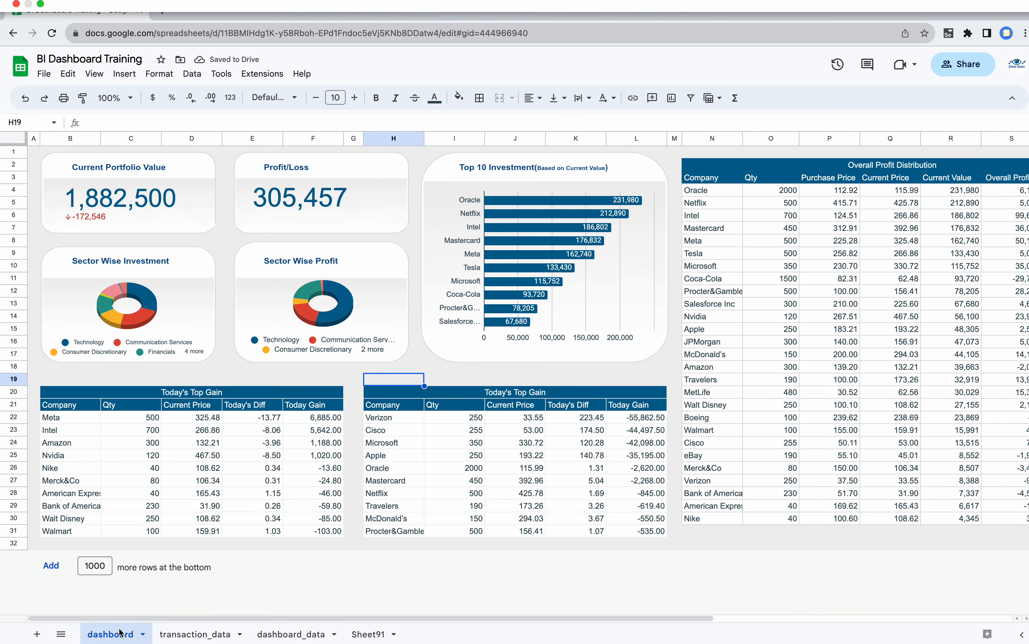
pyautogui.hotkey('ctrl', 'v')
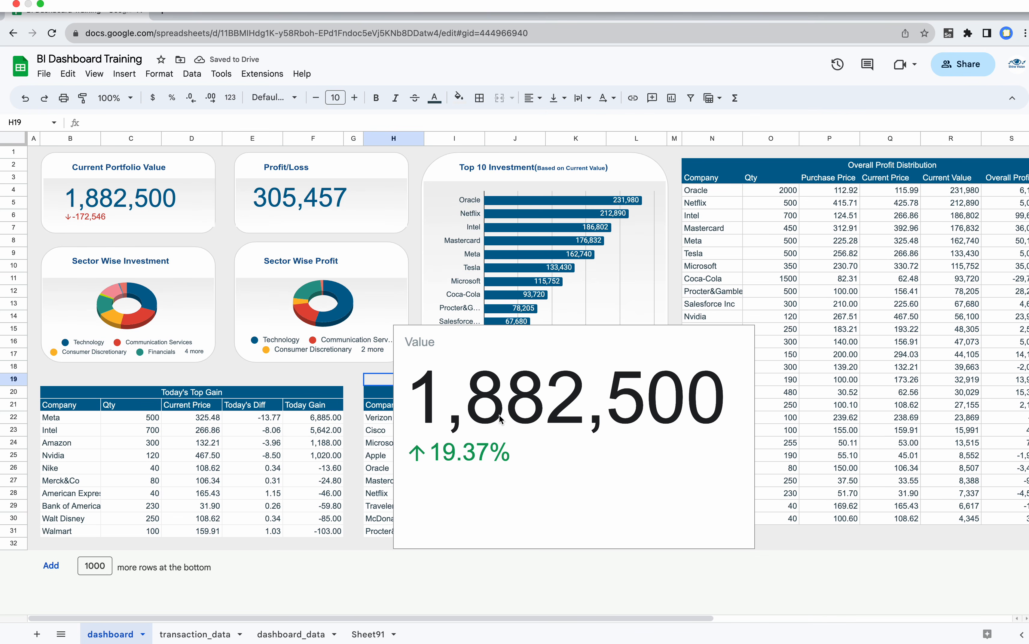
pyautogui.moveTo(501, 408); pyautogui.dragTo(358, 294)
pyautogui.doubleClick(357, 294)
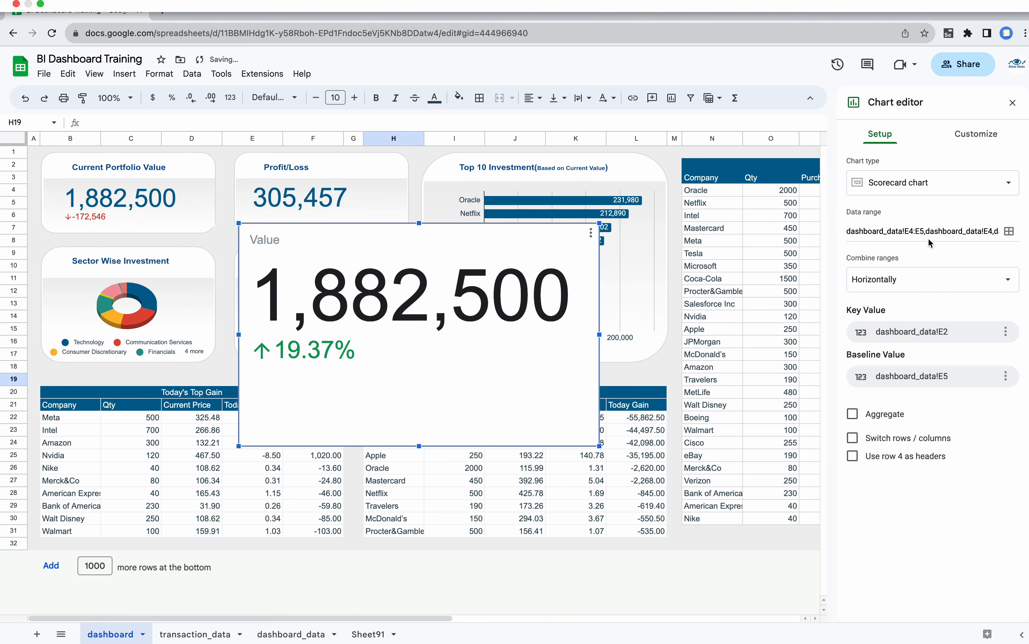
# - Set the percentage scorecard's key value to font size 6 and colour it white
pyautogui.click(963, 139)
pyautogui.click(867, 203)
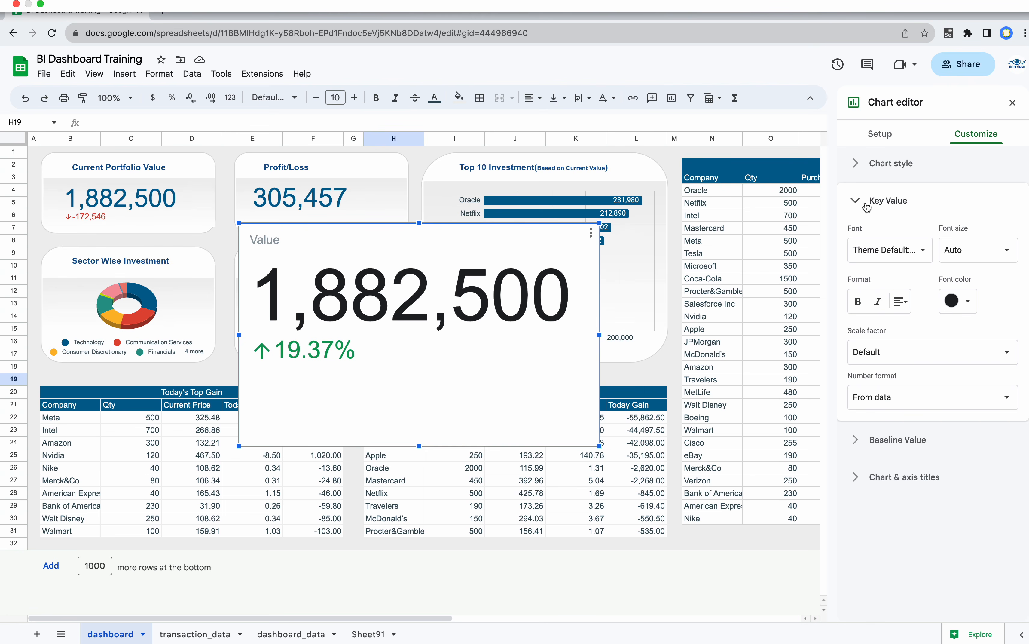
pyautogui.click(999, 250)
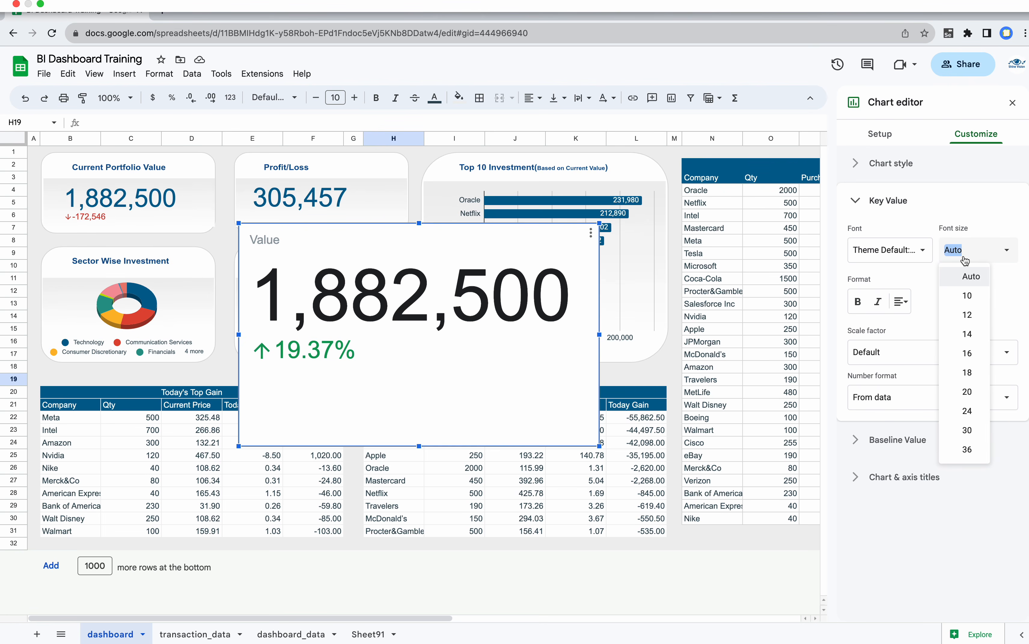
pyautogui.write('6')
pyautogui.press('Return')
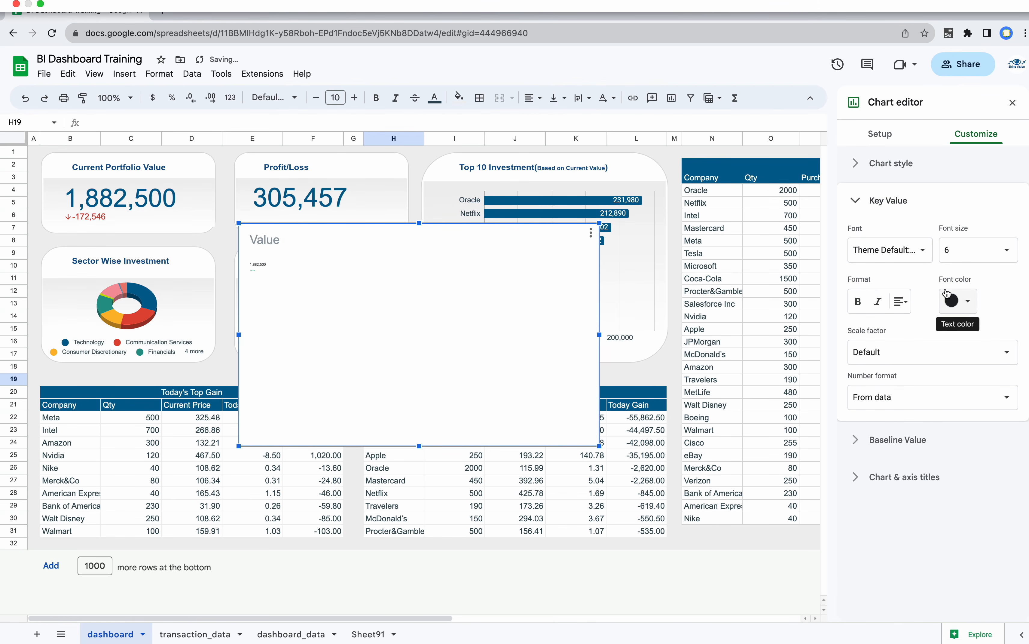
pyautogui.click(968, 302)
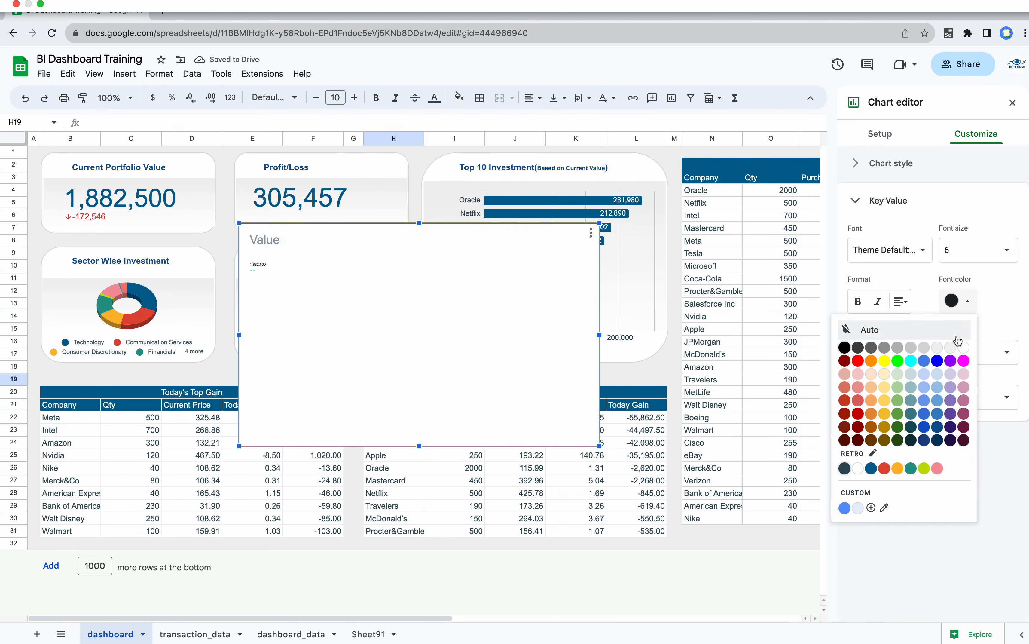
pyautogui.click(858, 469)
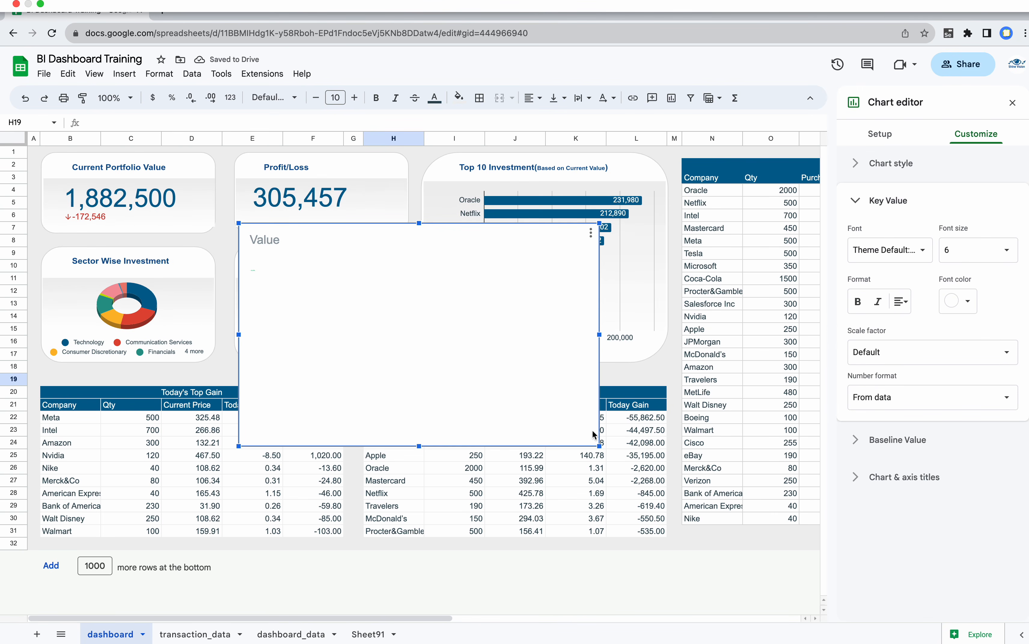
# - Shrink the percentage scorecard to a small box just under the Profit/Loss value and clear its title text
pyautogui.moveTo(598, 444); pyautogui.dragTo(248, 230)
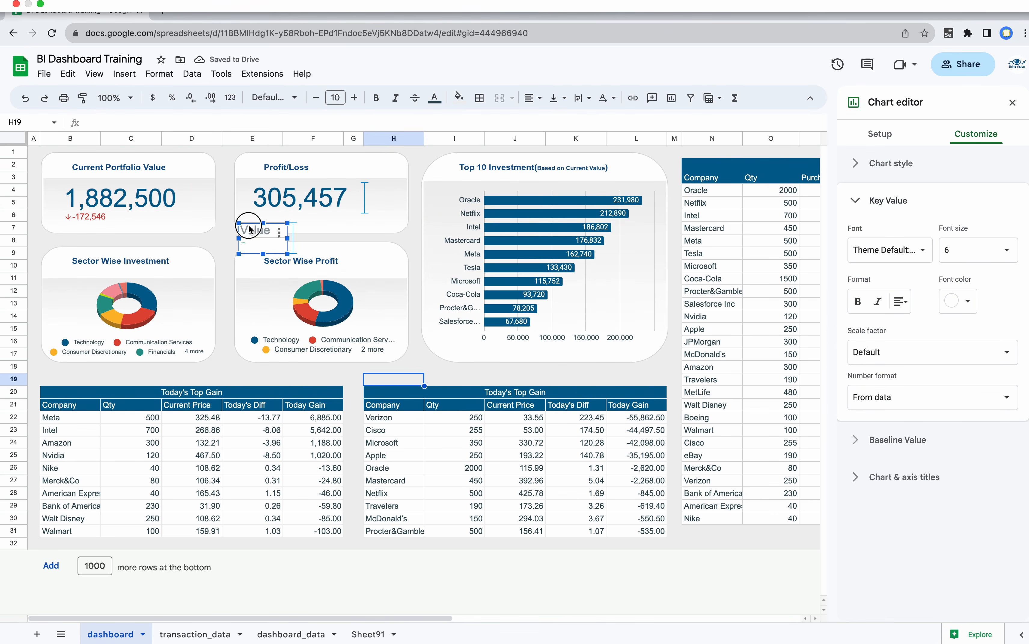
pyautogui.click(904, 477)
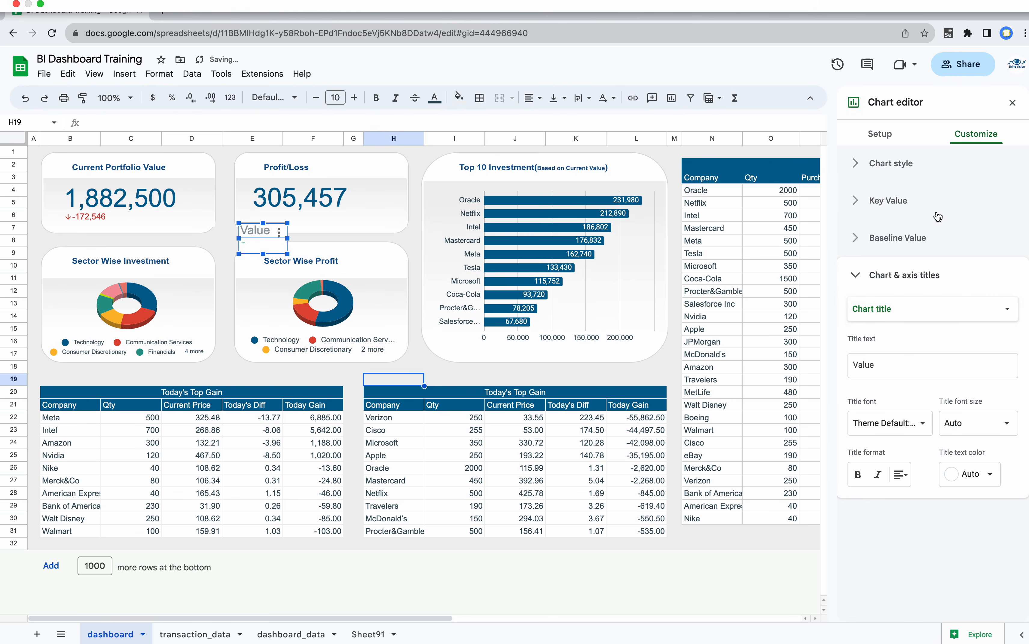
pyautogui.doubleClick(868, 365)
pyautogui.press('BackSpace')
pyautogui.click(250, 233)
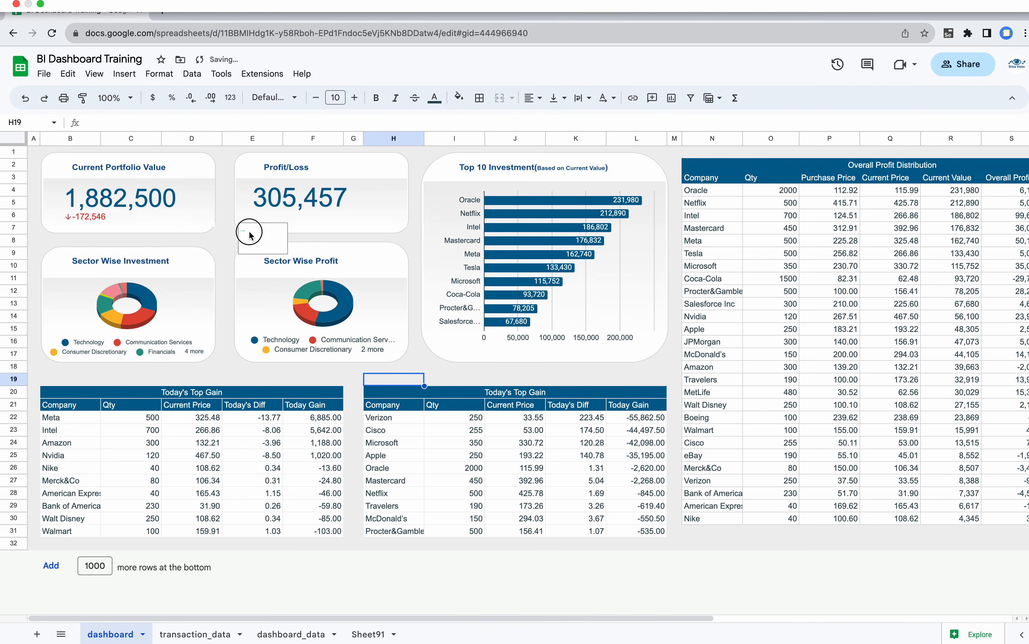
# - Set the percentage scorecard's baseline value font size to 16
pyautogui.doubleClick(249, 233)
pyautogui.click(976, 134)
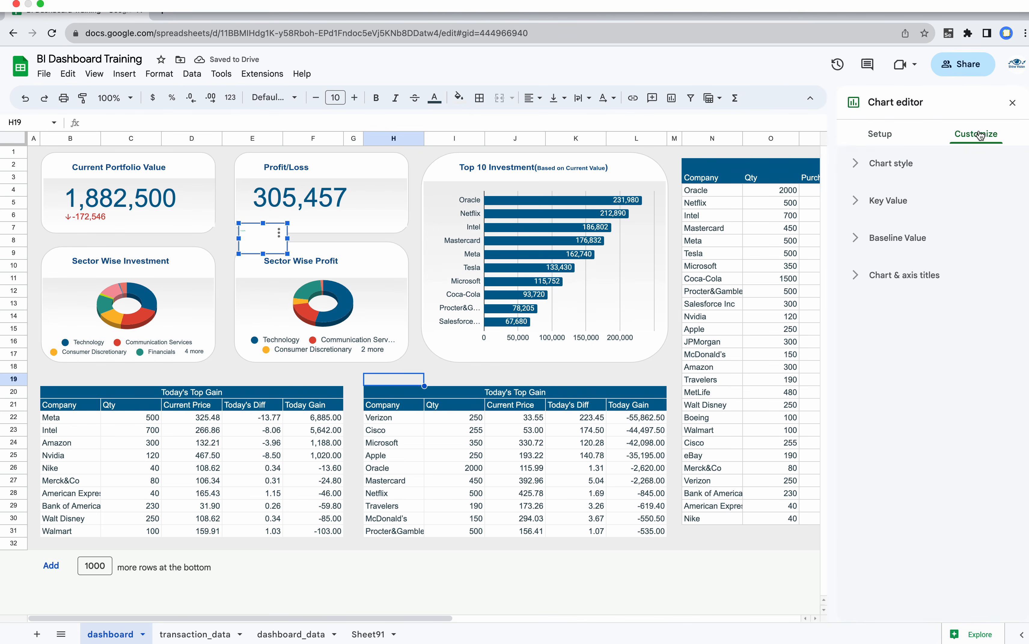
pyautogui.click(871, 241)
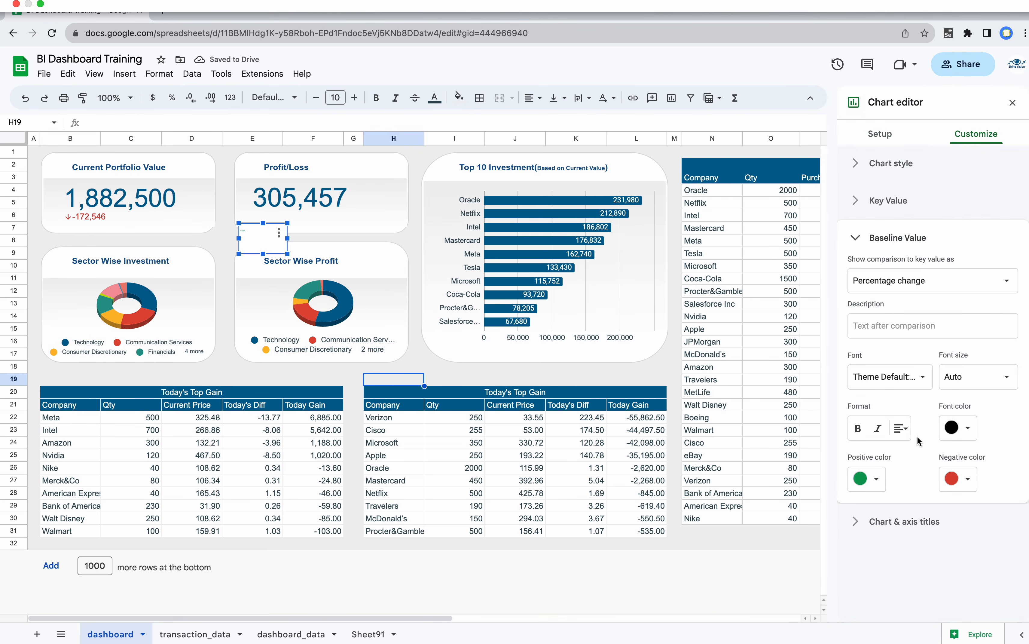
pyautogui.click(1008, 379)
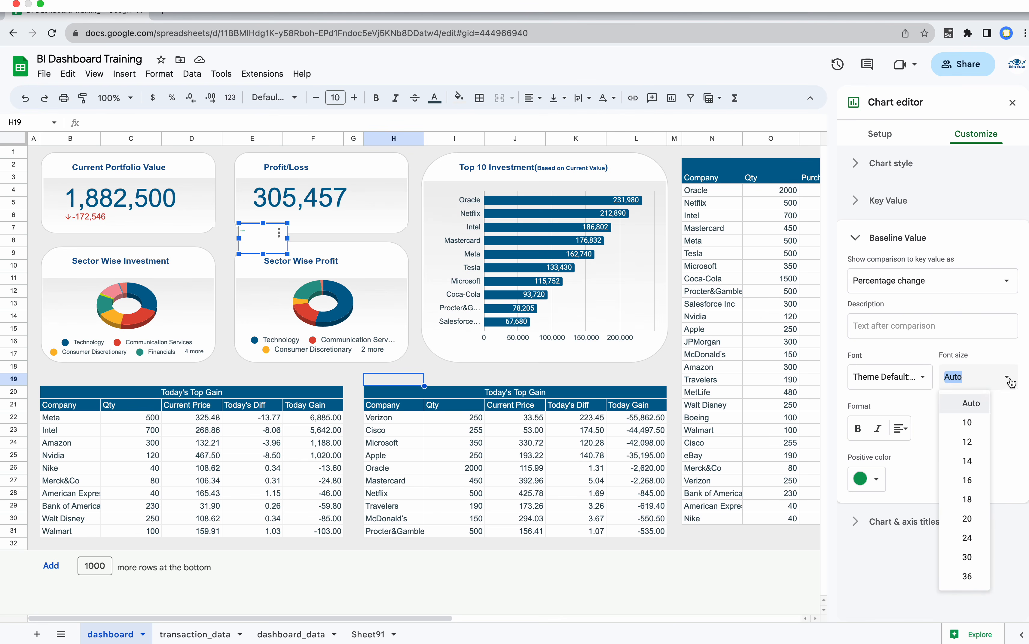
pyautogui.click(966, 460)
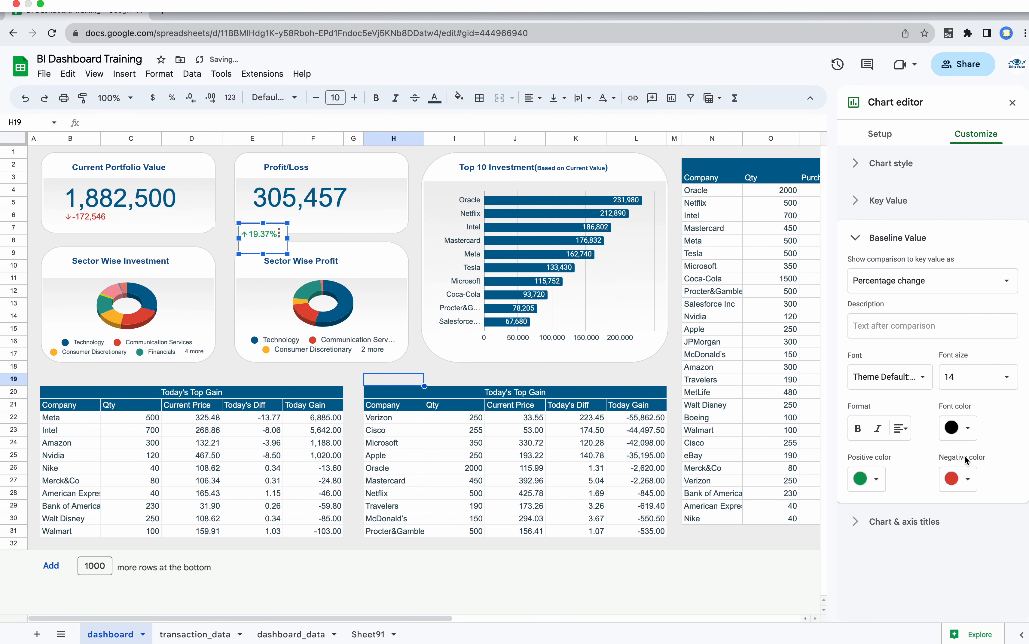
pyautogui.click(1007, 380)
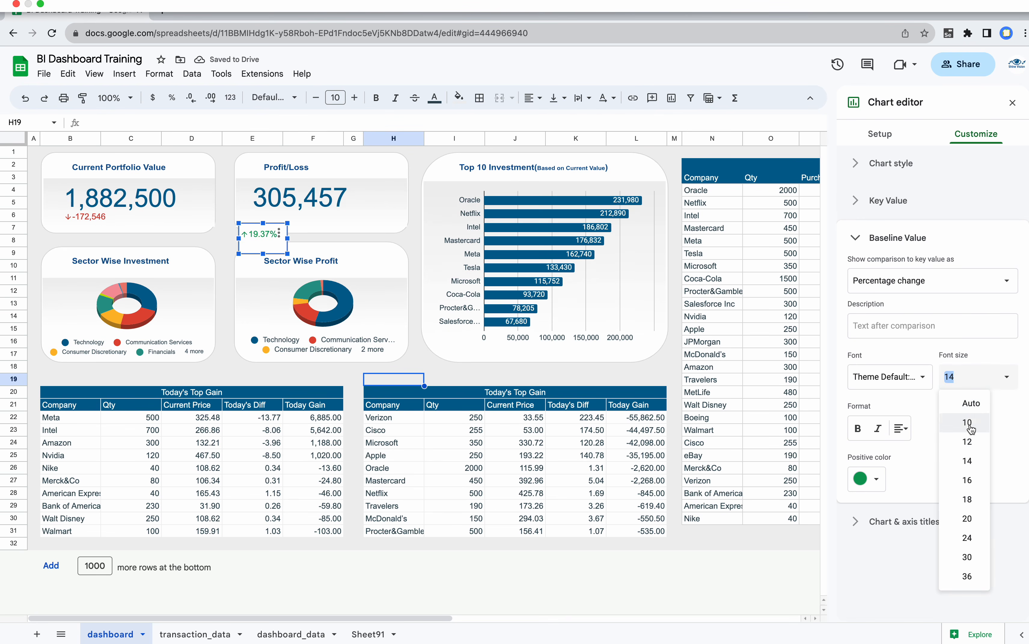
pyautogui.click(967, 480)
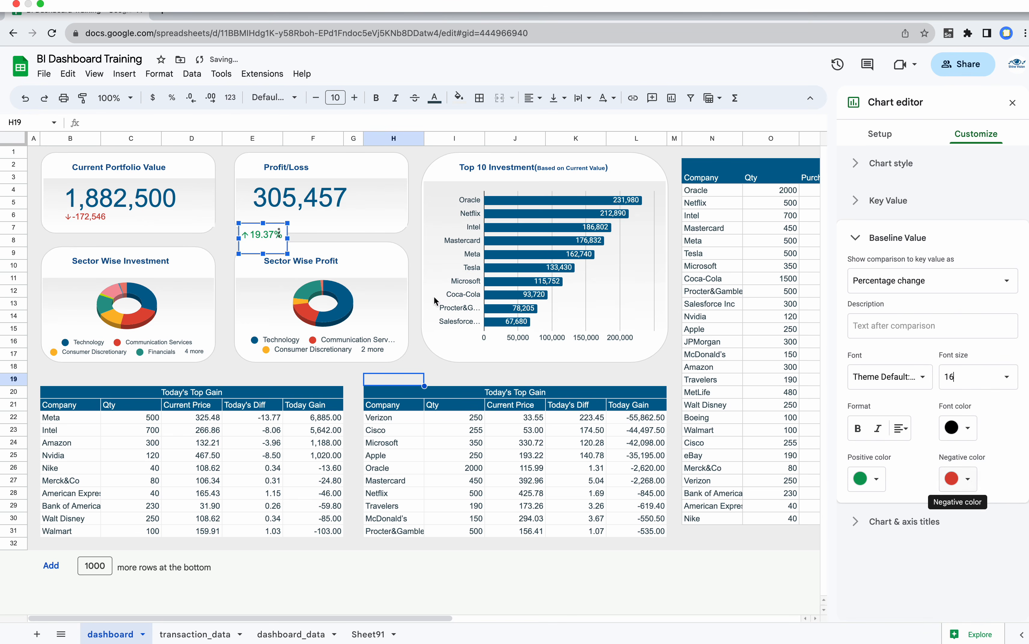
# - Move the percentage scorecard up into the Profit/Loss card, directly beneath the profit figure
pyautogui.moveTo(266, 228)
pyautogui.mouseDown()
pyautogui.moveTo(365, 208)
pyautogui.moveTo(279, 214)
pyautogui.mouseUp()
pyautogui.click(332, 220)
pyautogui.click(275, 228)
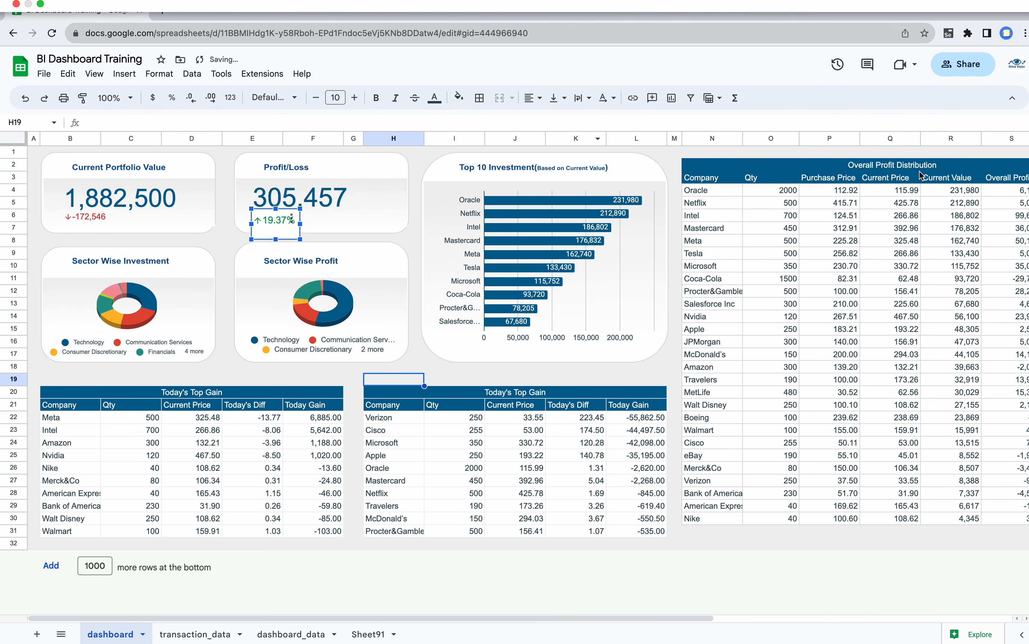
# - Remove the percentage scorecard's background colour and border colour by setting both to None
pyautogui.doubleClick(284, 220)
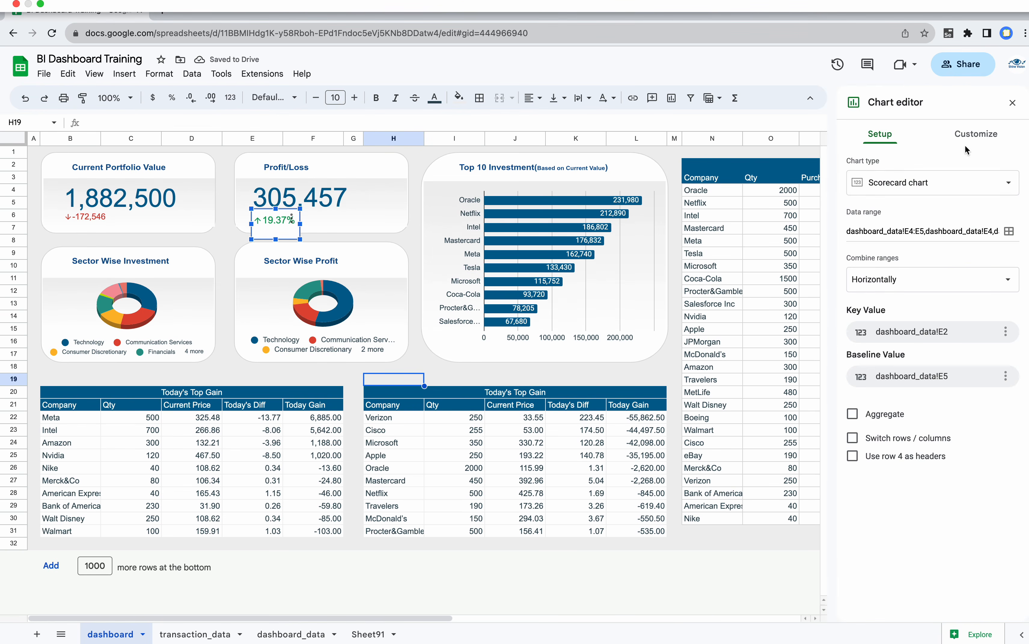
pyautogui.click(965, 133)
pyautogui.click(894, 163)
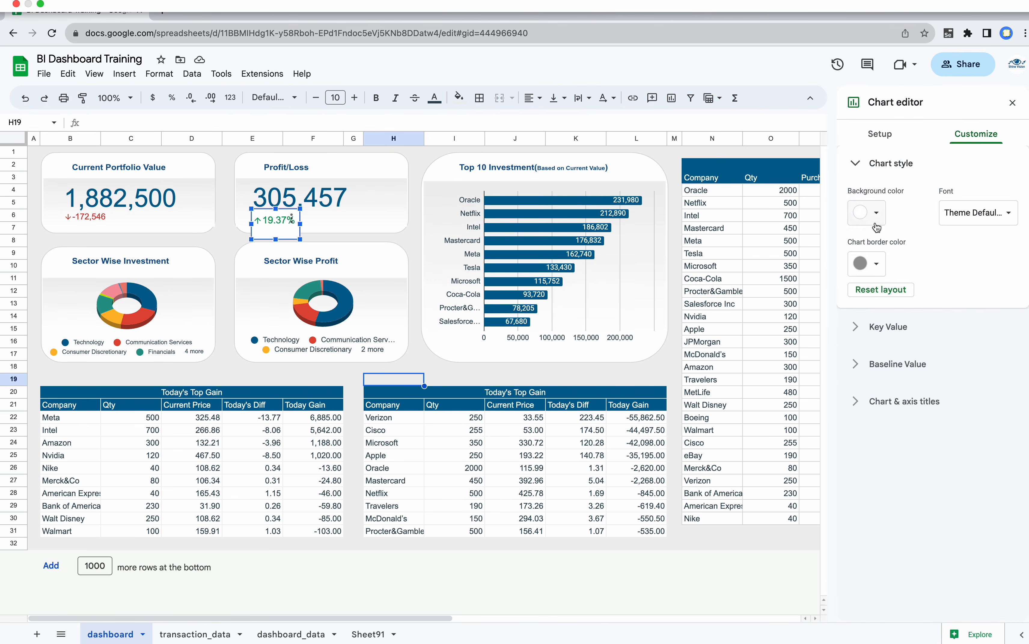
pyautogui.click(877, 213)
pyautogui.click(878, 242)
pyautogui.click(878, 263)
pyautogui.click(876, 298)
pyautogui.press('Escape')
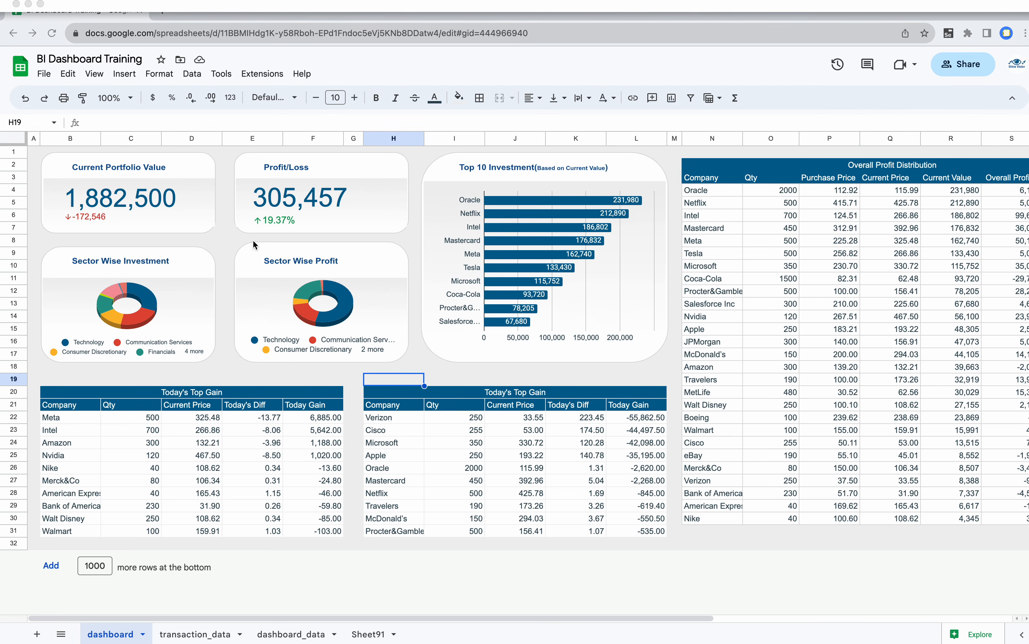
pyautogui.click(271, 223)
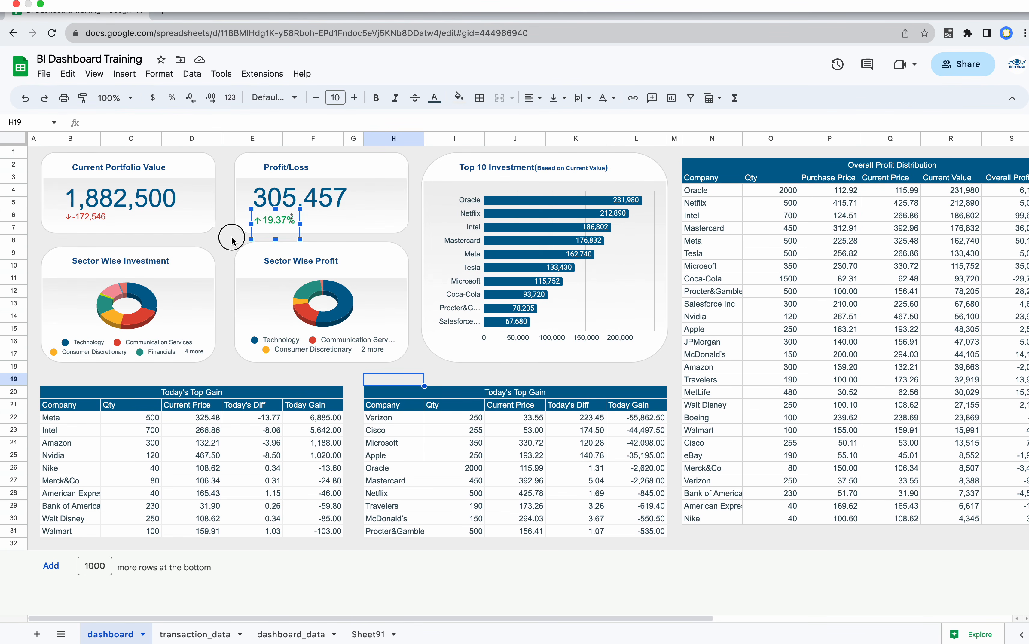
pyautogui.click(322, 418)
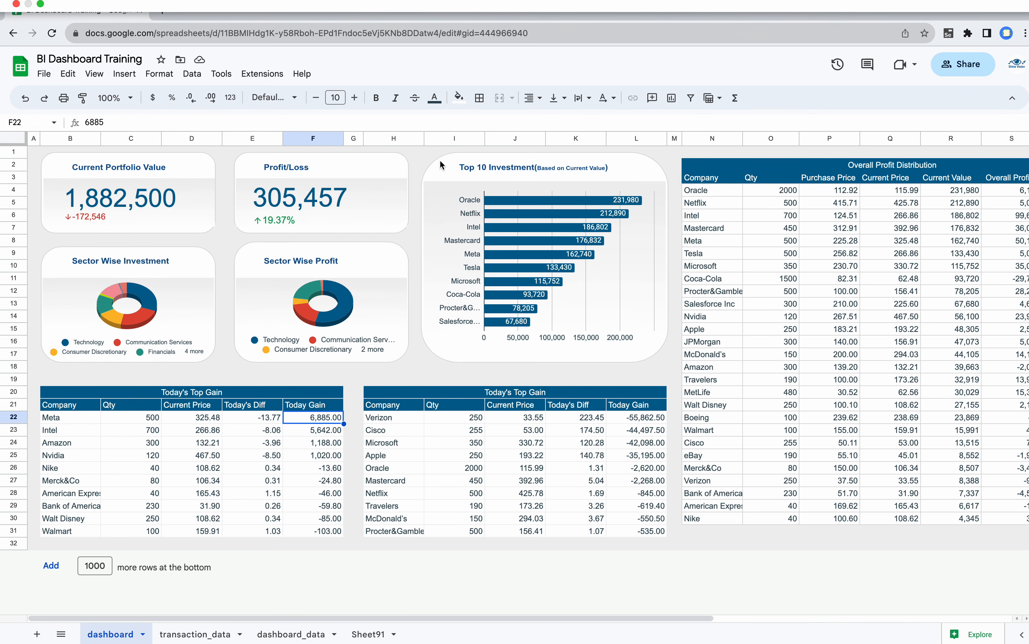
# - Open the dashboard's card drawing for editing and reduce the corner rounding of the Top 10 Investment card
pyautogui.doubleClick(424, 185)
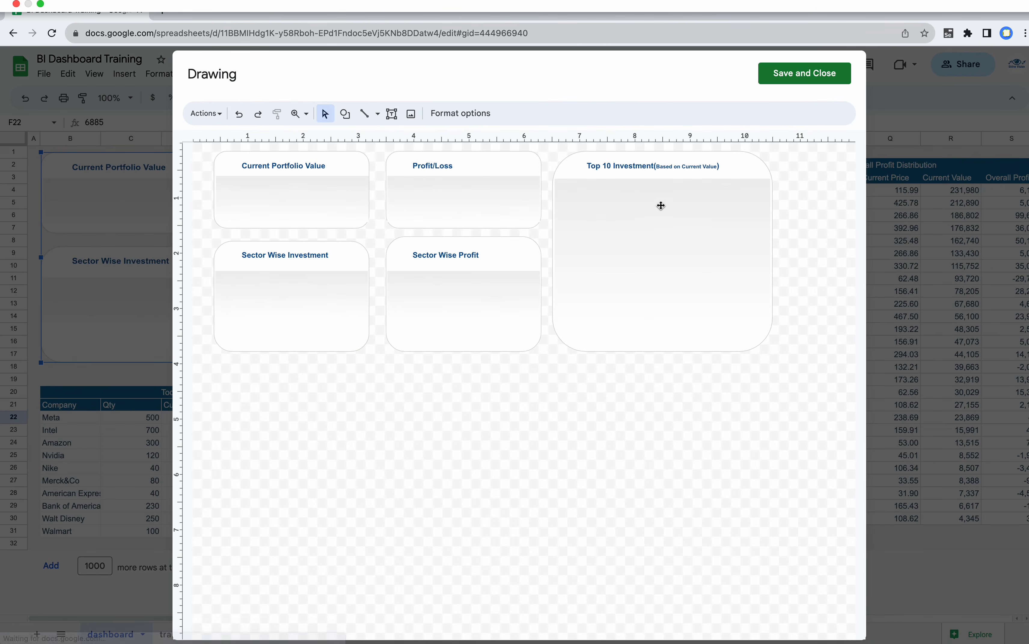
pyautogui.click(584, 164)
pyautogui.click(563, 175)
pyautogui.moveTo(586, 152); pyautogui.dragTo(566, 151)
# - Reduce the corner rounding of the Profit/Loss and Current Portfolio Value cards in the drawing
pyautogui.click(430, 179)
pyautogui.click(410, 165)
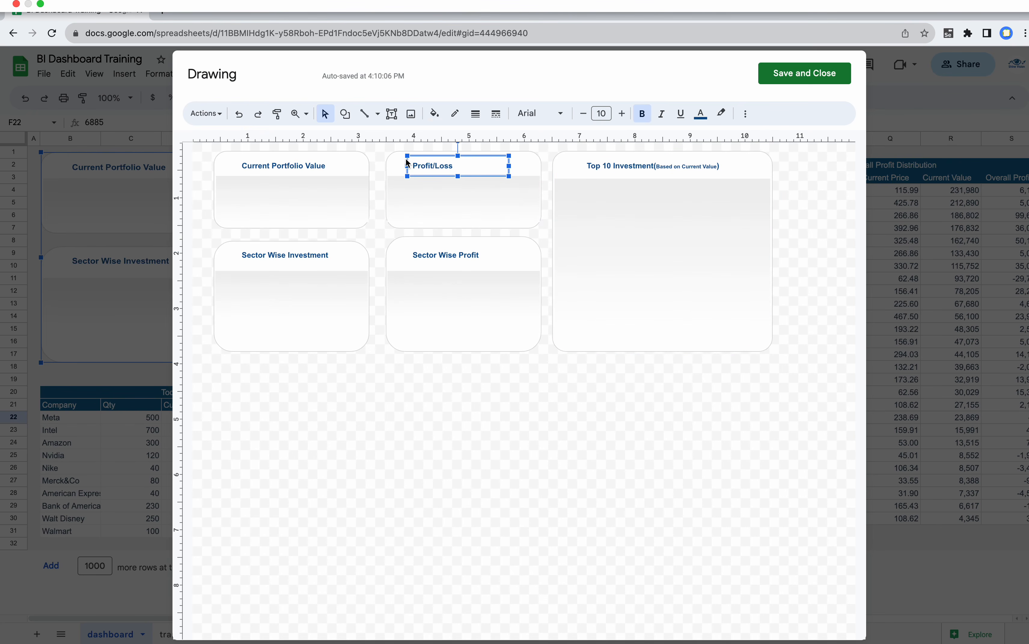
pyautogui.click(392, 160)
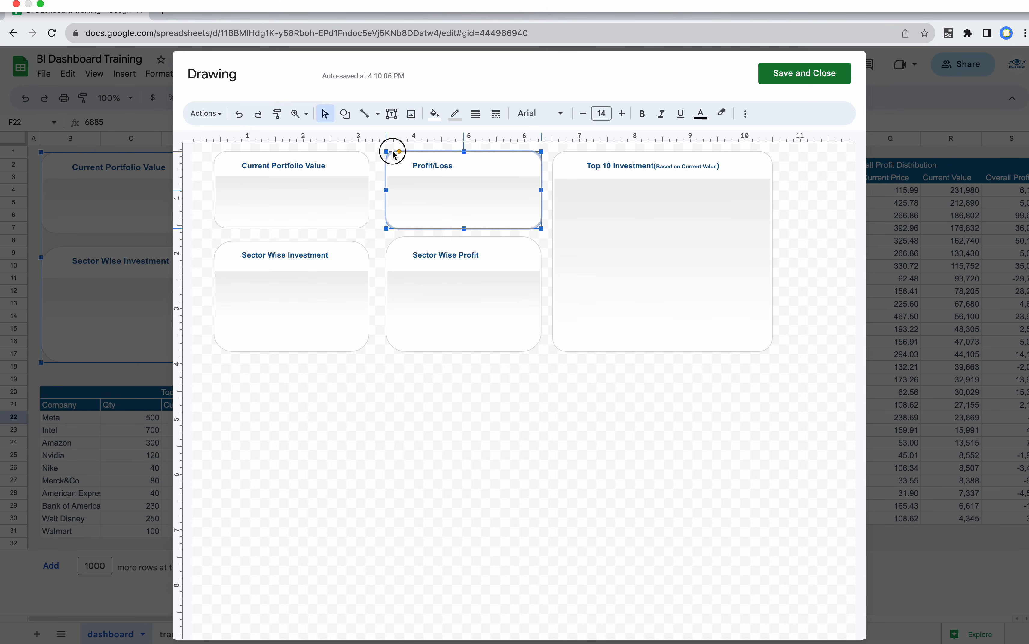
pyautogui.moveTo(391, 151); pyautogui.dragTo(391, 151)
pyautogui.click(242, 159)
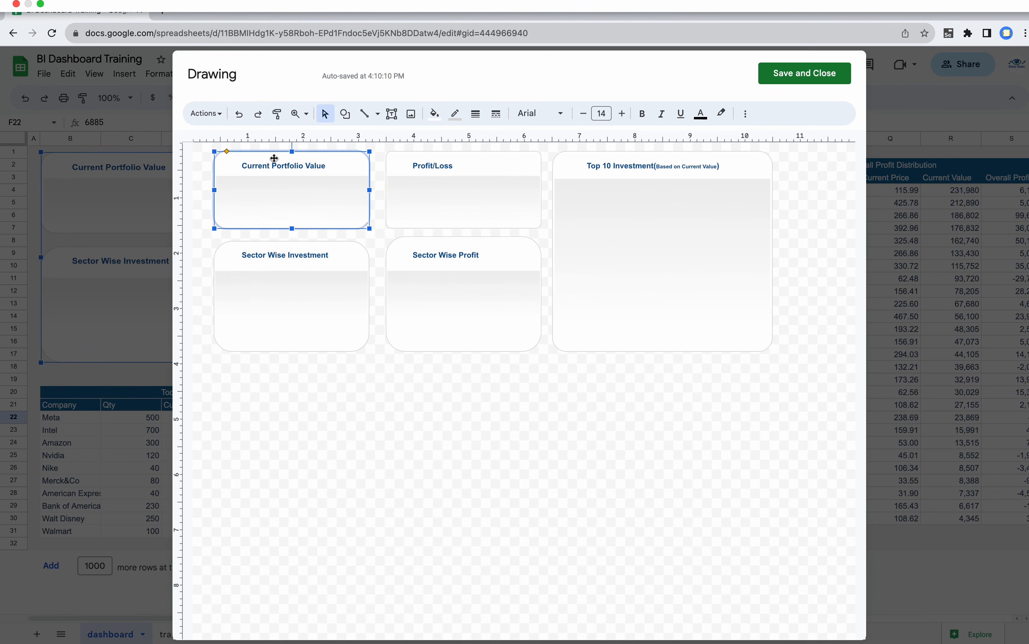
pyautogui.moveTo(226, 151); pyautogui.dragTo(214, 151)
# - Reduce the corner rounding of the Sector Wise Investment and Sector Wise Profit cards in the drawing
pyautogui.click(234, 268)
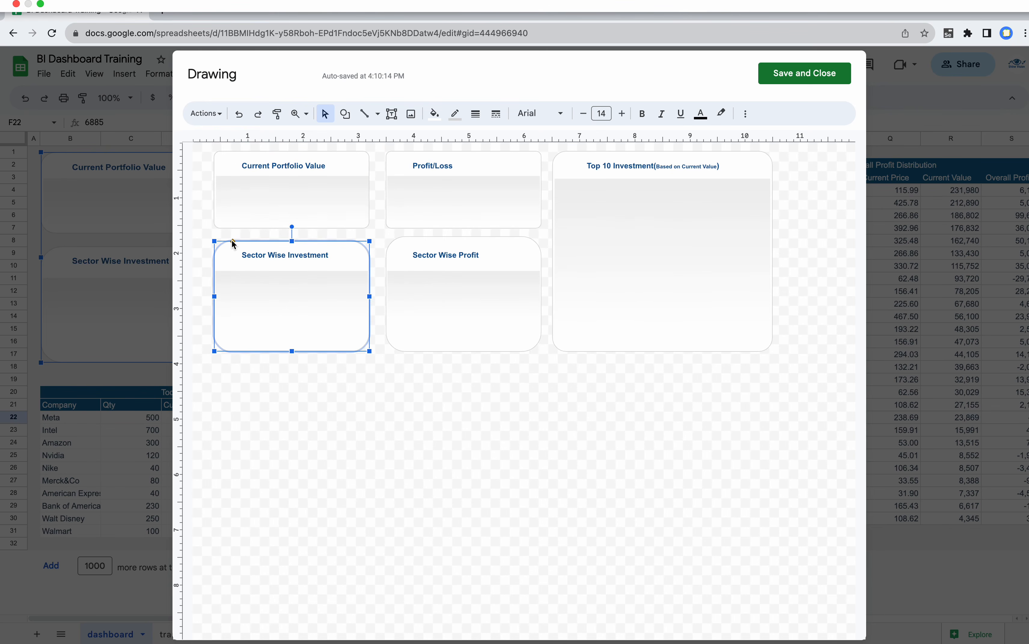
pyautogui.moveTo(232, 242); pyautogui.dragTo(224, 242)
pyautogui.click(405, 254)
pyautogui.click(394, 249)
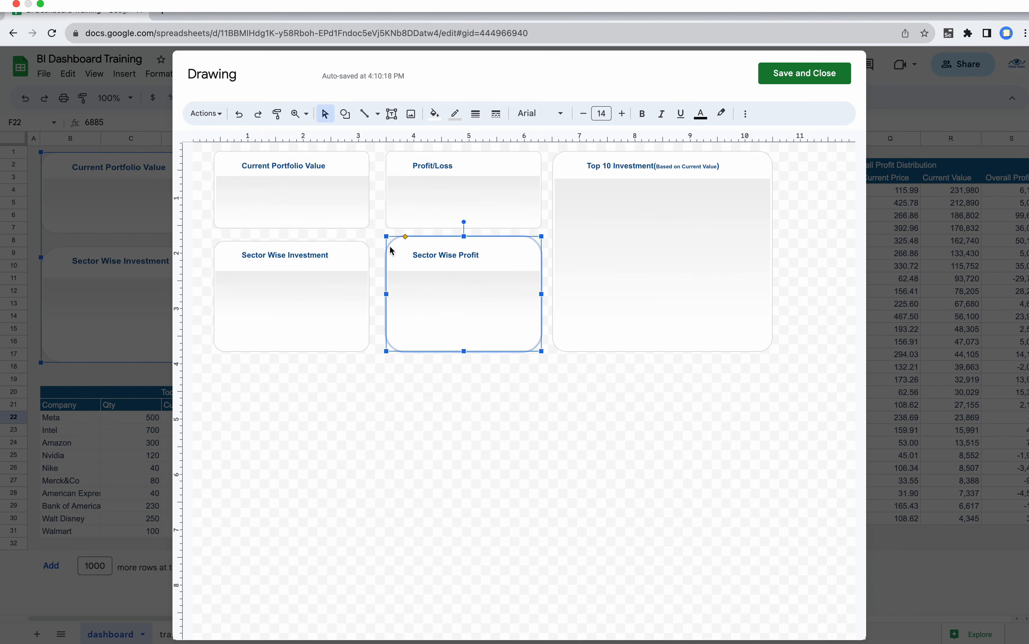
pyautogui.moveTo(404, 236); pyautogui.dragTo(394, 237)
pyautogui.click(375, 395)
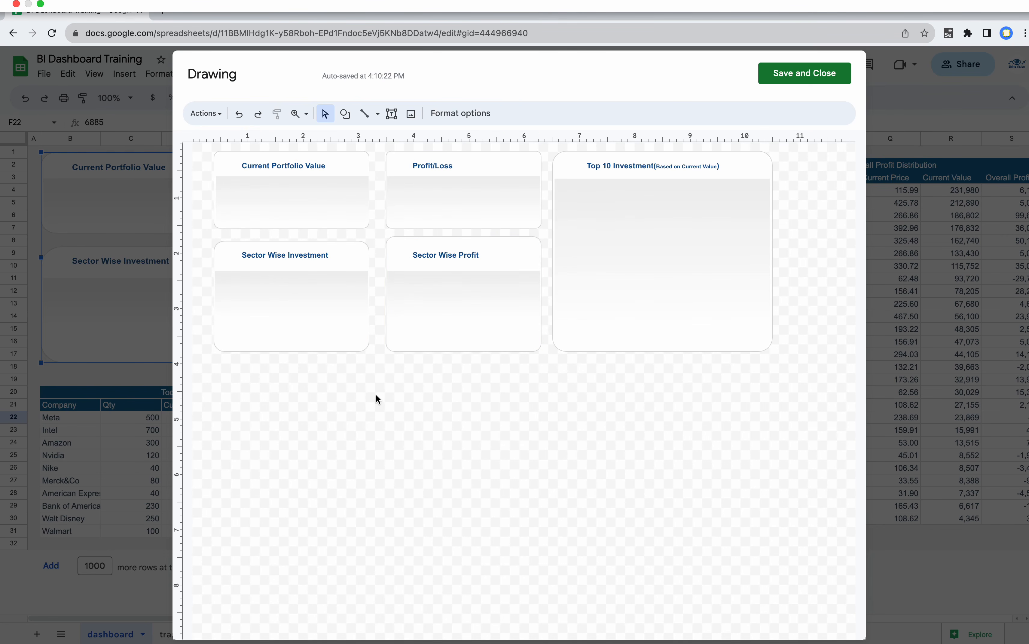
# - Extend the Sector Wise Investment card's top edge up to align with the Sector Wise Profit card, and save the drawing
pyautogui.click(328, 250)
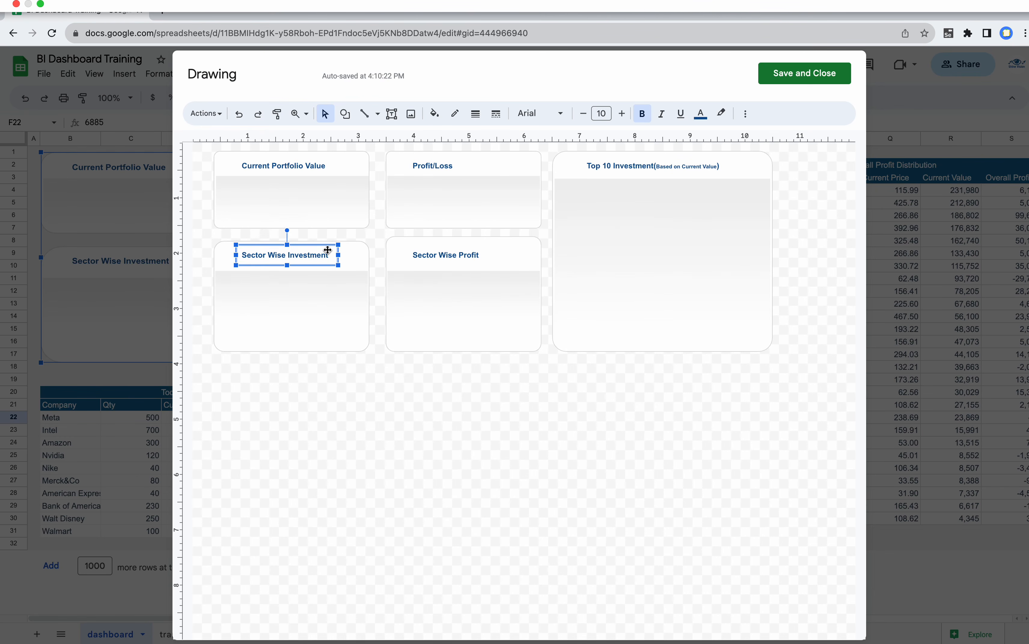
pyautogui.click(358, 250)
pyautogui.moveTo(294, 241); pyautogui.dragTo(292, 237)
pyautogui.click(330, 390)
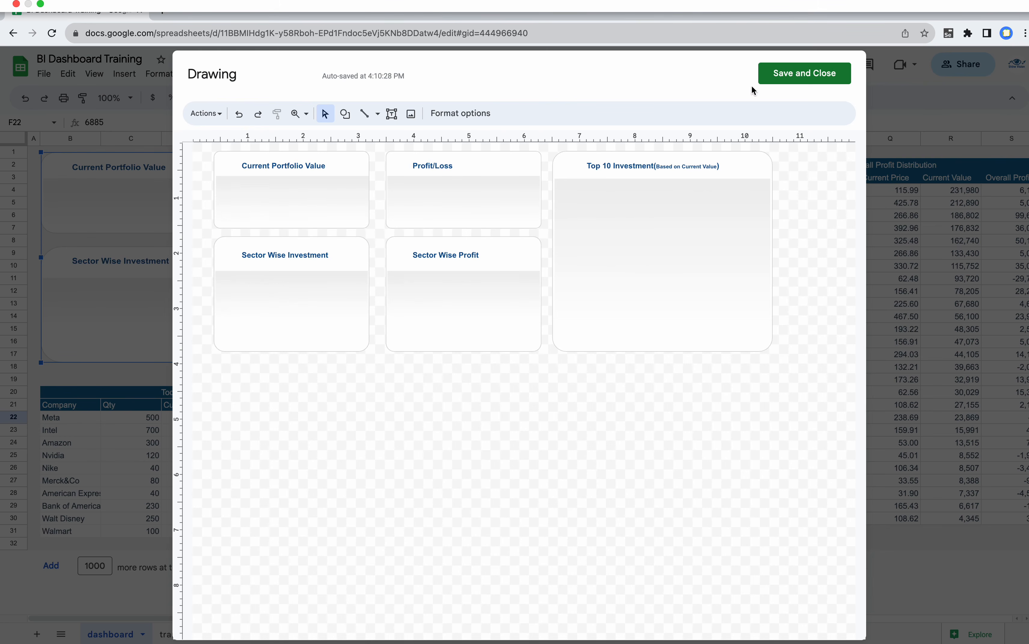
pyautogui.click(787, 72)
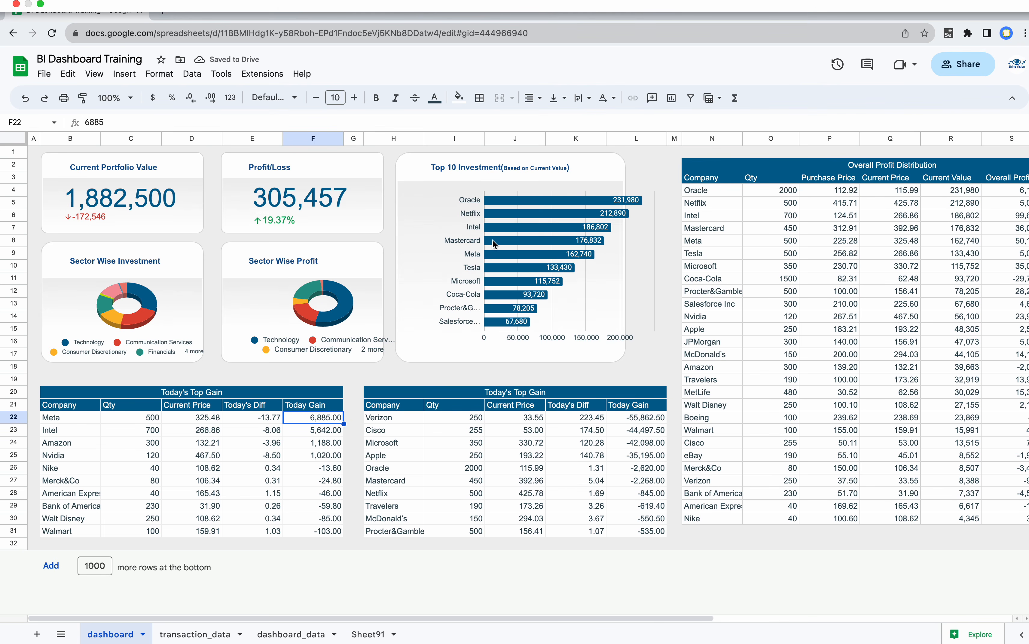
# - Move and narrow the top 10 bar chart so it fits inside the Top 10 Investment card
pyautogui.moveTo(492, 240)
pyautogui.mouseDown()
pyautogui.moveTo(454, 241)
pyautogui.moveTo(474, 240)
pyautogui.mouseUp()
pyautogui.moveTo(632, 266); pyautogui.dragTo(624, 266)
pyautogui.click(654, 267)
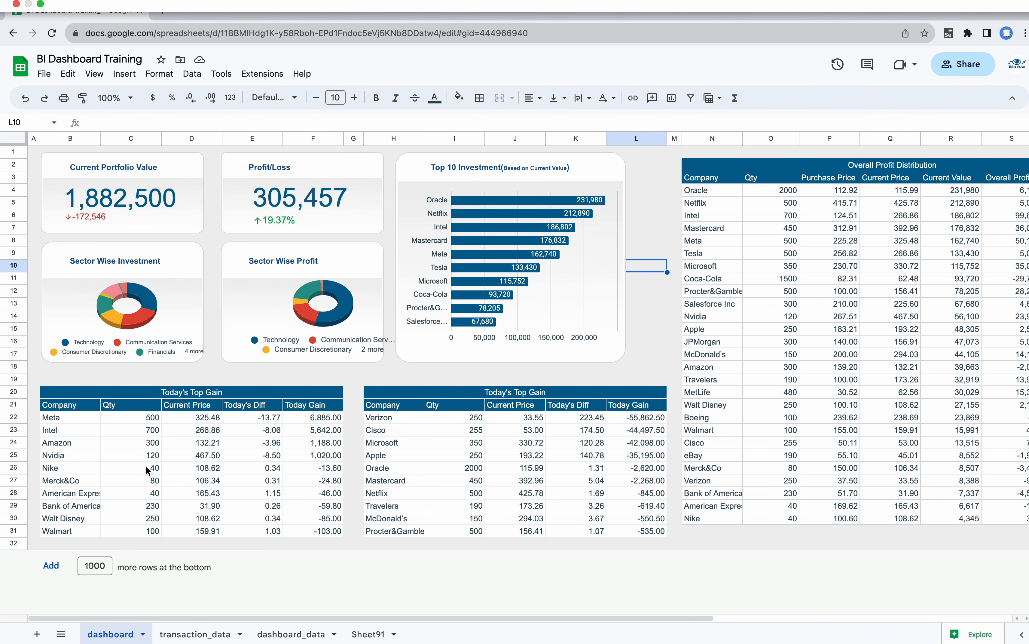
# - Apply light grey borders to all cells of the first Today's Top Gain table, range B22:F31
pyautogui.click(131, 454)
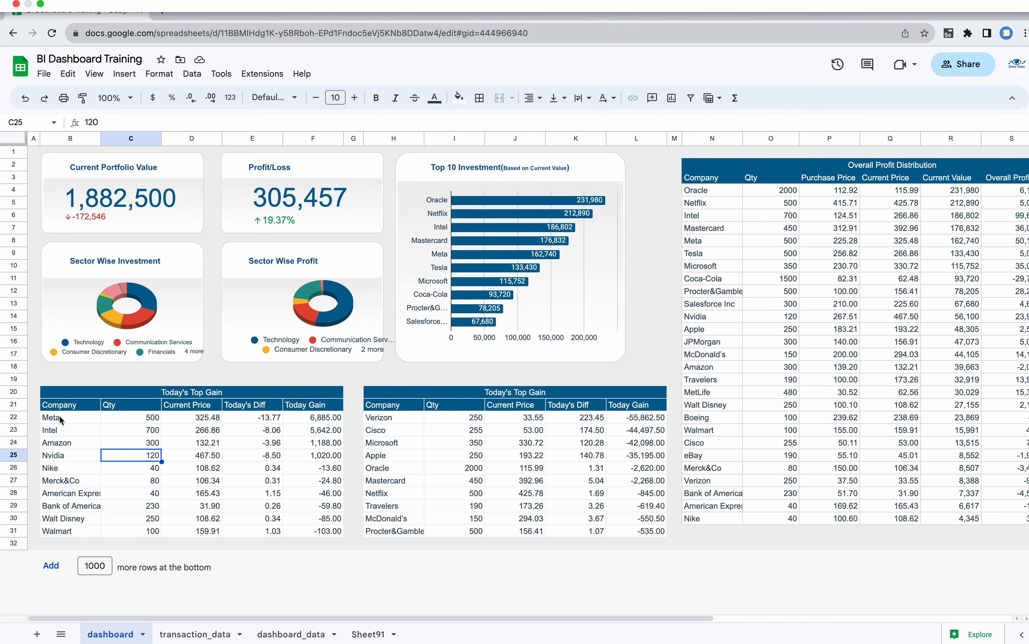
pyautogui.moveTo(59, 421); pyautogui.dragTo(293, 533)
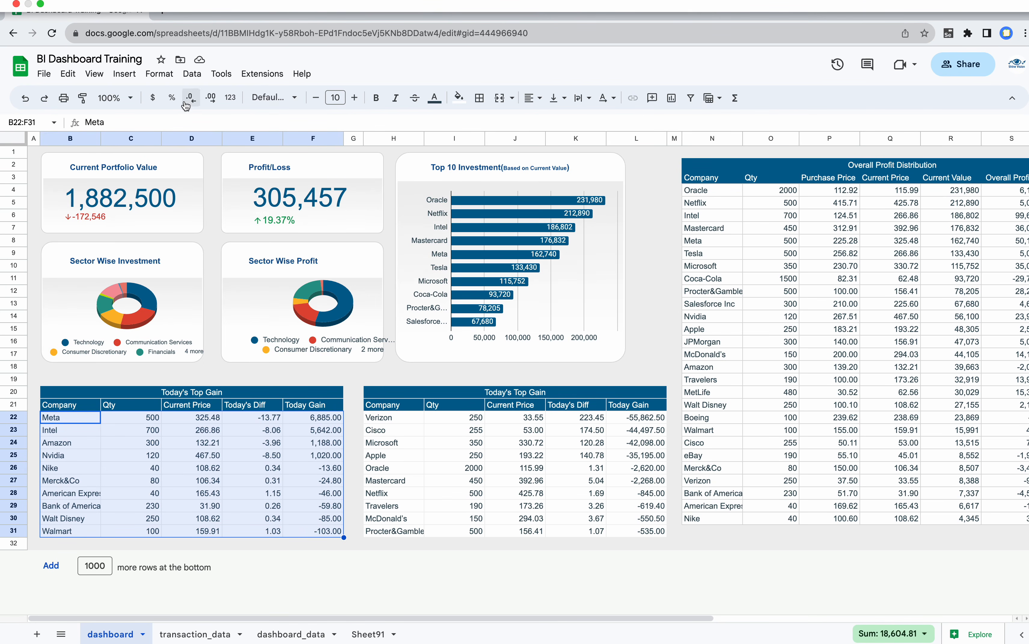
pyautogui.click(479, 97)
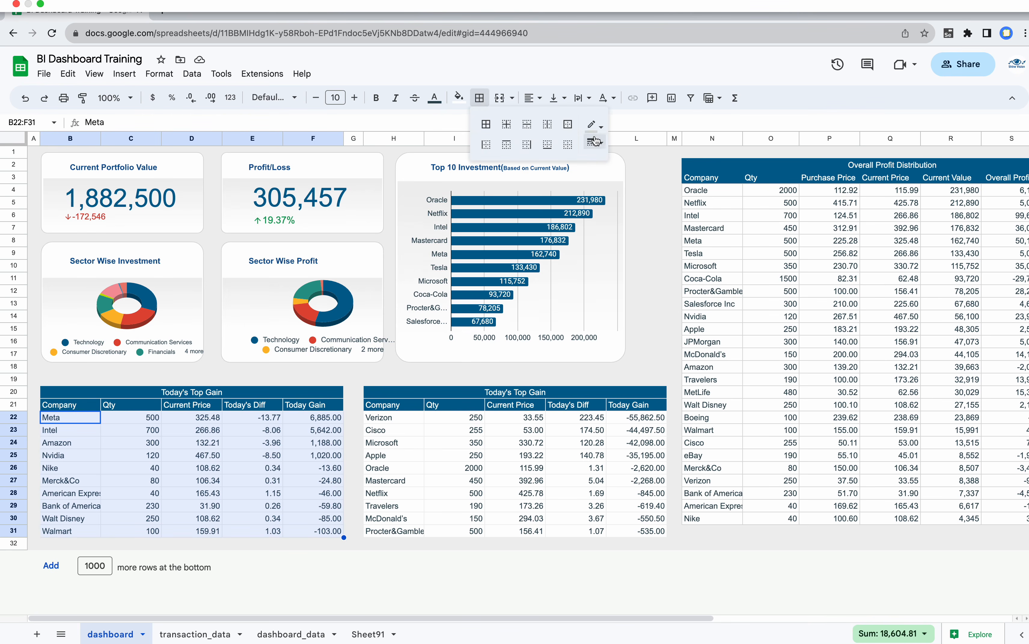
pyautogui.click(602, 127)
pyautogui.click(663, 169)
pyautogui.click(486, 124)
pyautogui.click(396, 431)
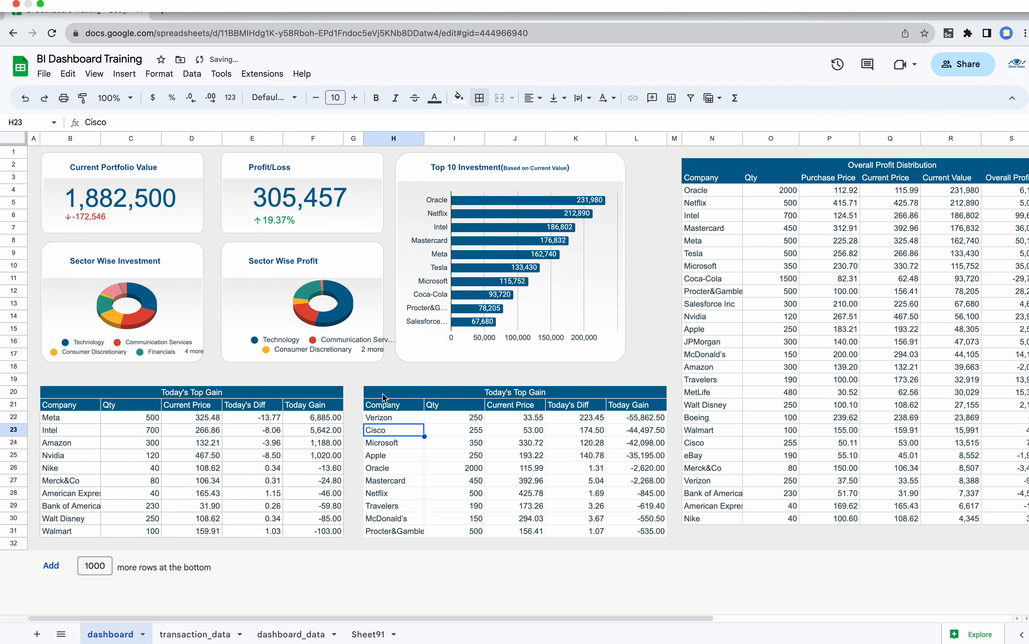
# - Apply borders to all cells of the second Today's Top Gain table, range H22:L31
pyautogui.moveTo(381, 417); pyautogui.dragTo(660, 530)
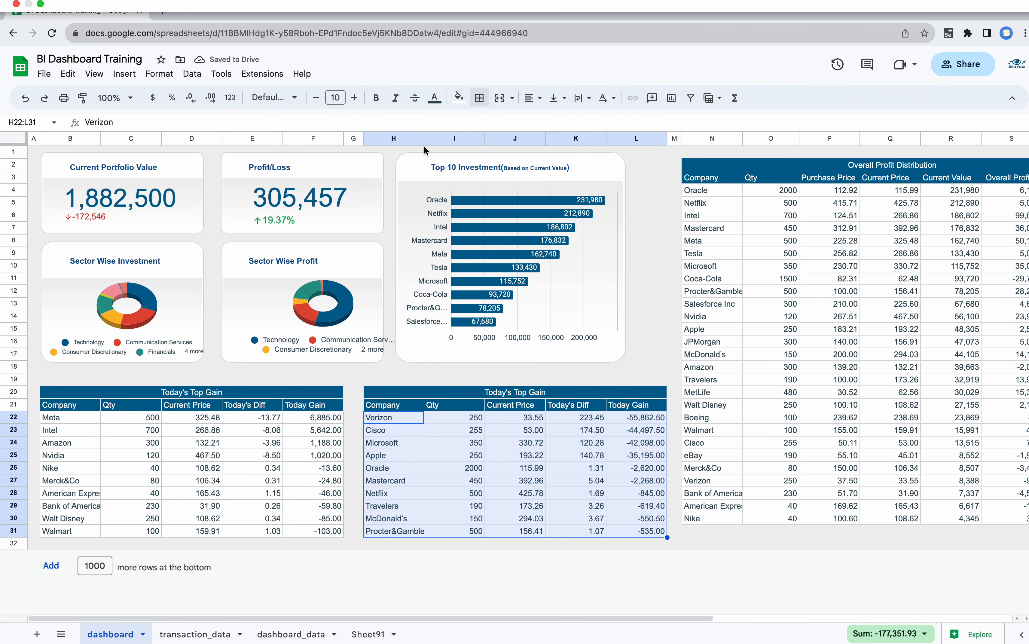
pyautogui.click(479, 105)
pyautogui.click(486, 124)
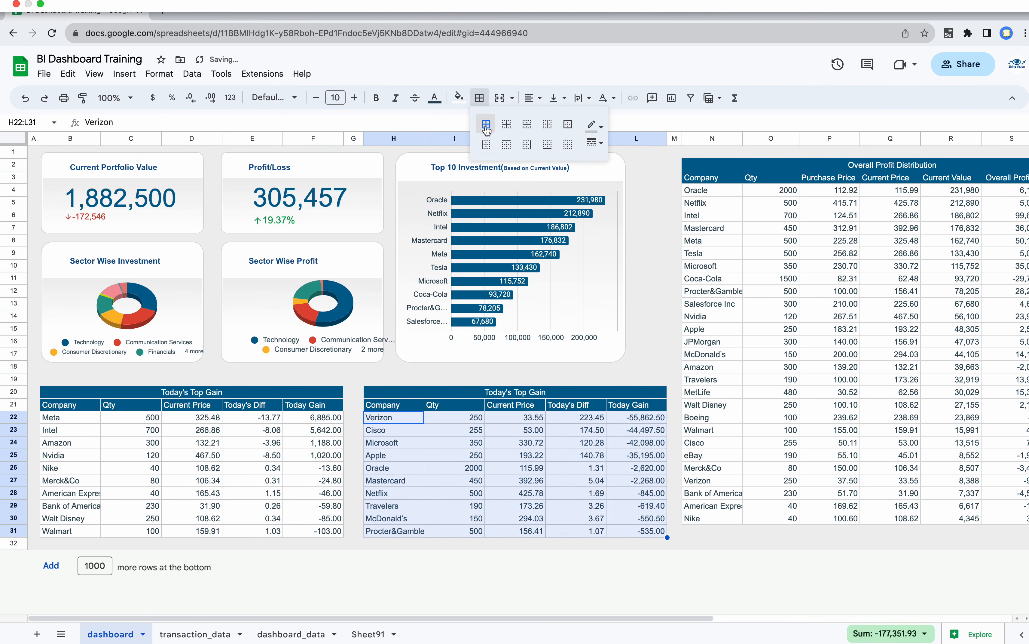
# - Widen column N so the full company names fit in the Overall Profit Distribution table
pyautogui.click(811, 391)
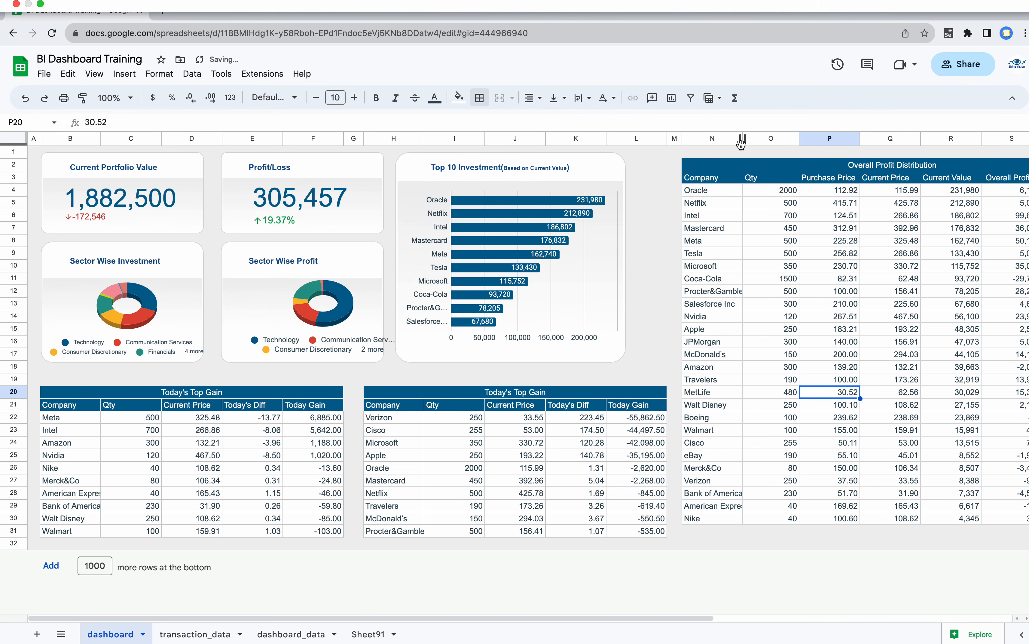
pyautogui.moveTo(743, 138); pyautogui.dragTo(757, 138)
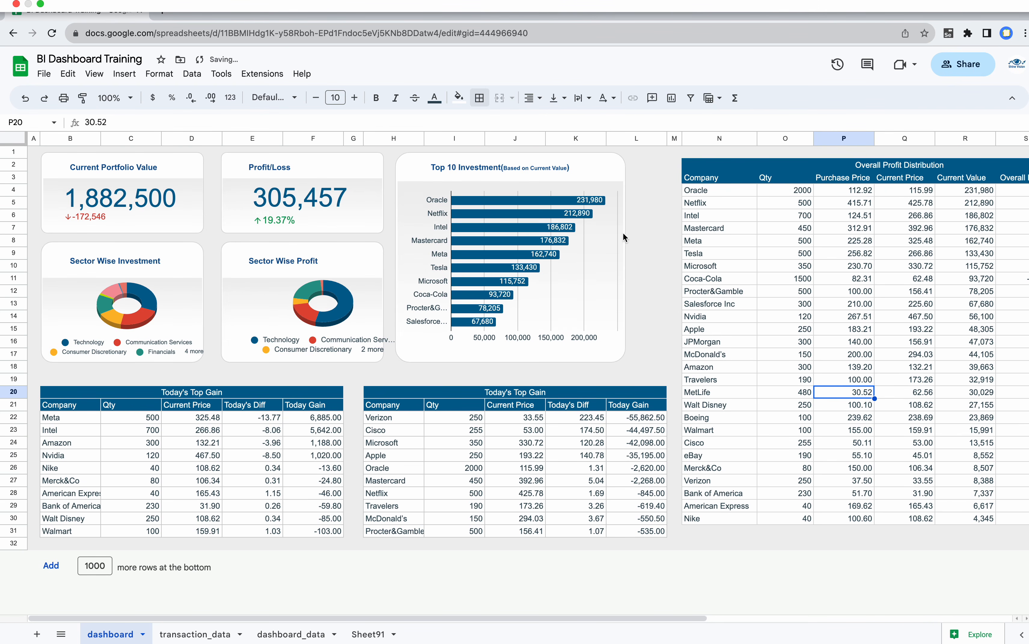
# - Widen the card background drawing so its outer edge lines up with the end of the second Today's Top Gain table
pyautogui.click(597, 173)
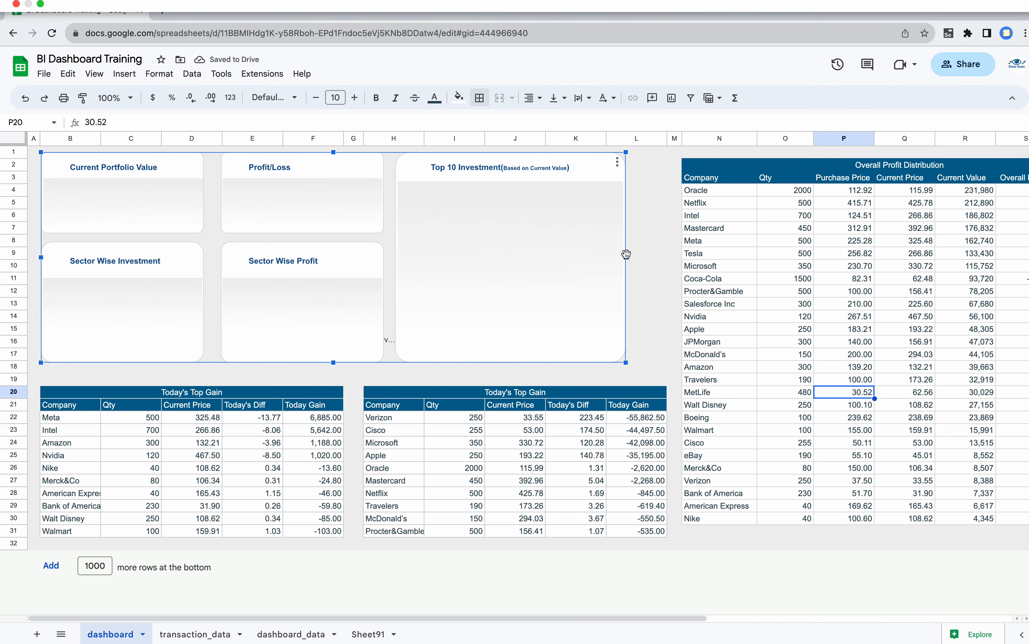
pyautogui.moveTo(626, 257); pyautogui.dragTo(665, 257)
pyautogui.click(710, 241)
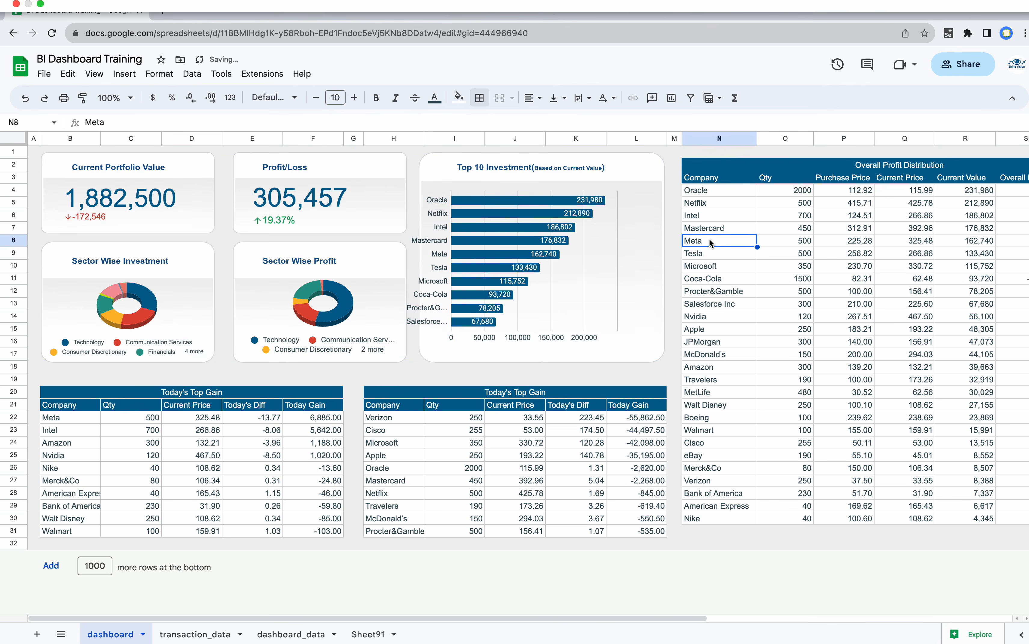
# - Shift the top 10 bar chart into its widened card and nudge the Sector Wise Profit pie chart within its card
pyautogui.click(471, 251)
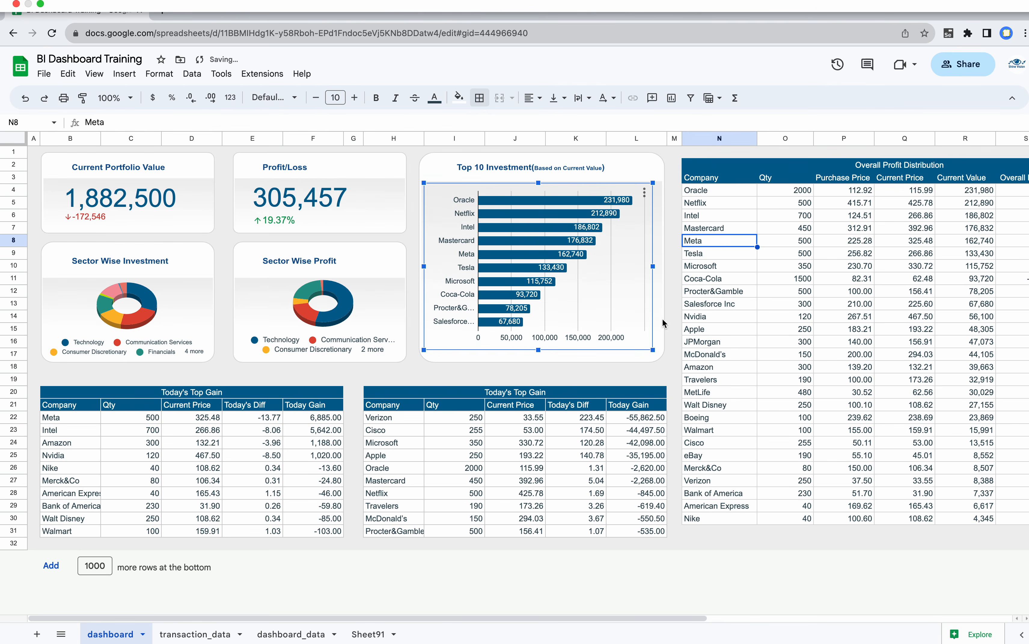
pyautogui.click(716, 317)
pyautogui.click(335, 312)
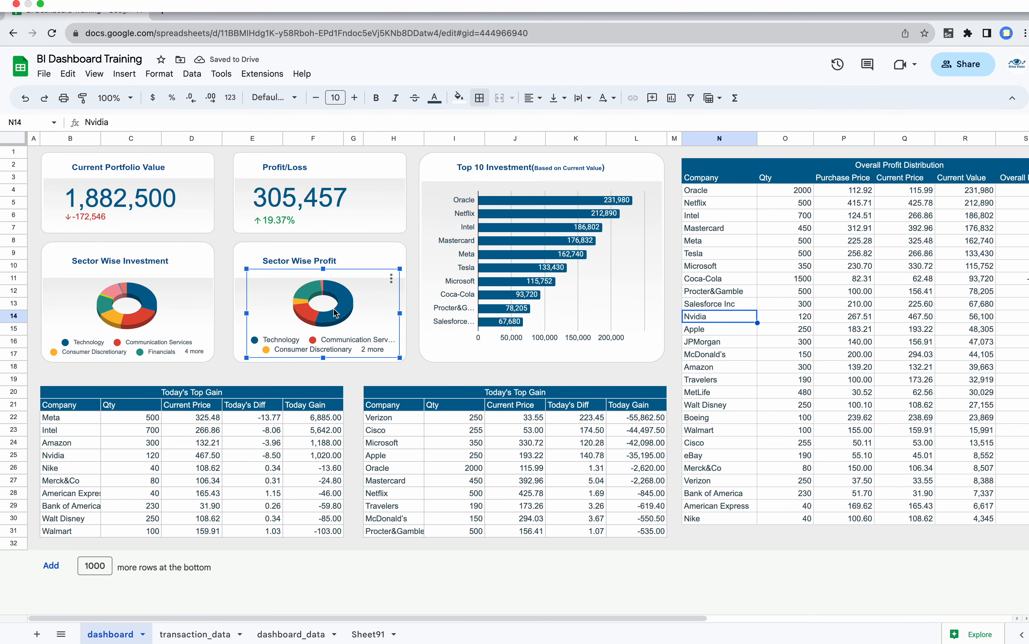
pyautogui.moveTo(315, 315); pyautogui.dragTo(312, 314)
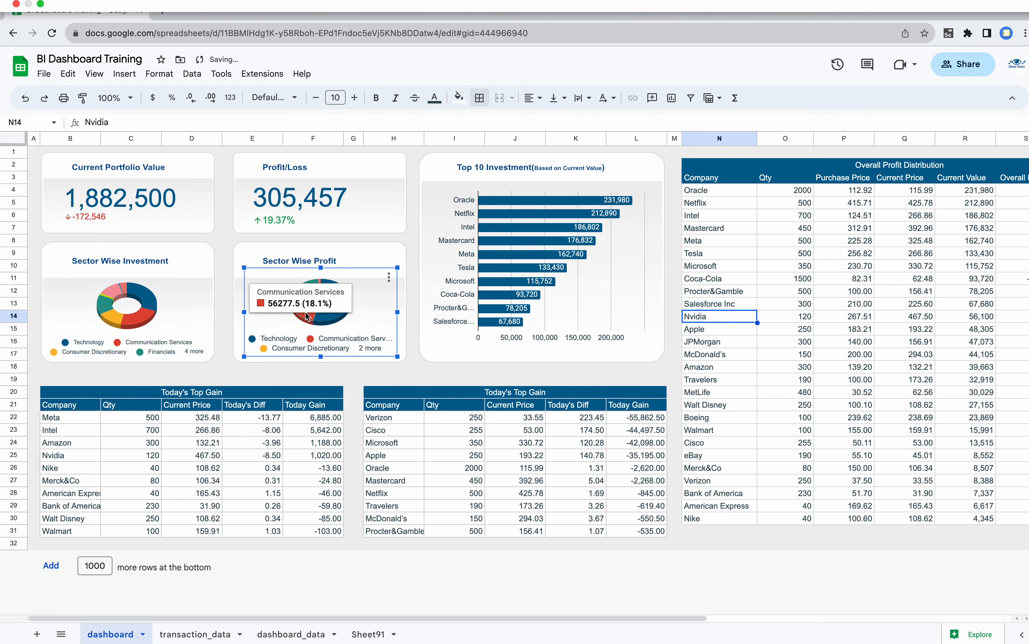
pyautogui.click(421, 367)
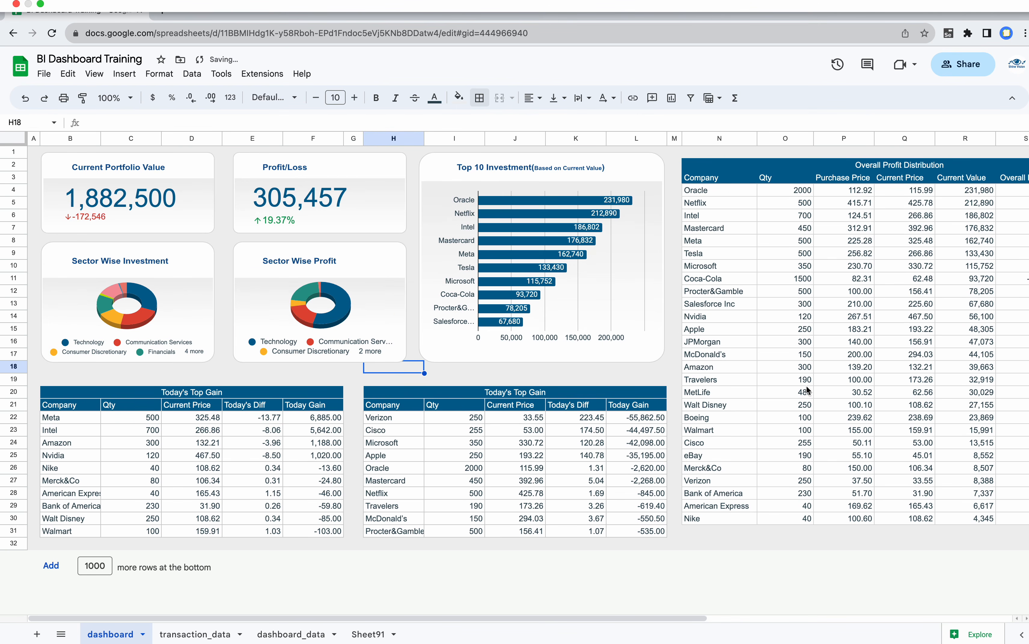
# - Set the font of the entire dashboard sheet to Arial
pyautogui.click(774, 356)
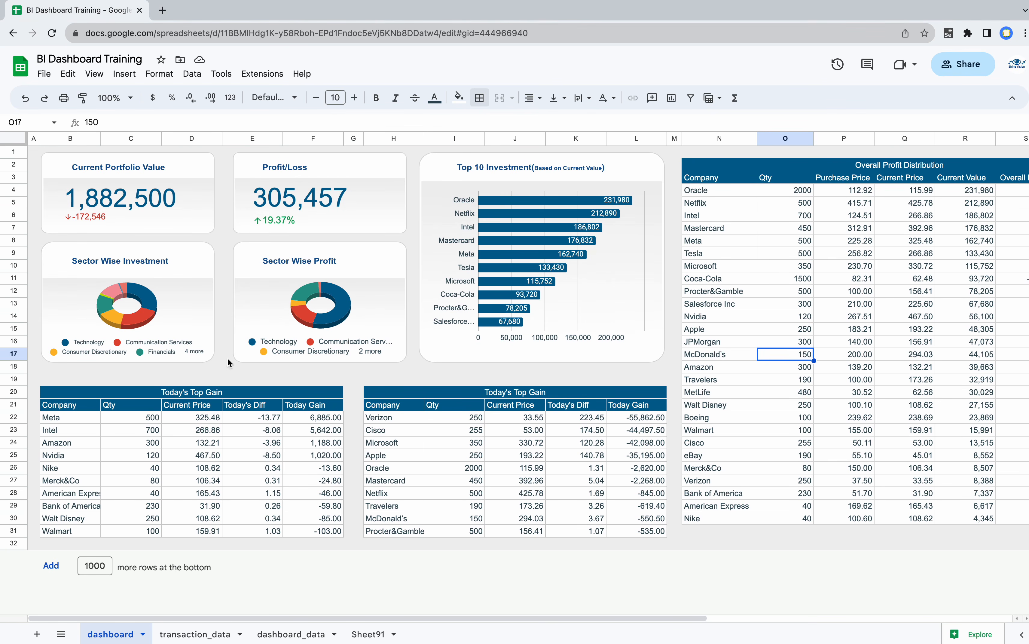
pyautogui.click(15, 139)
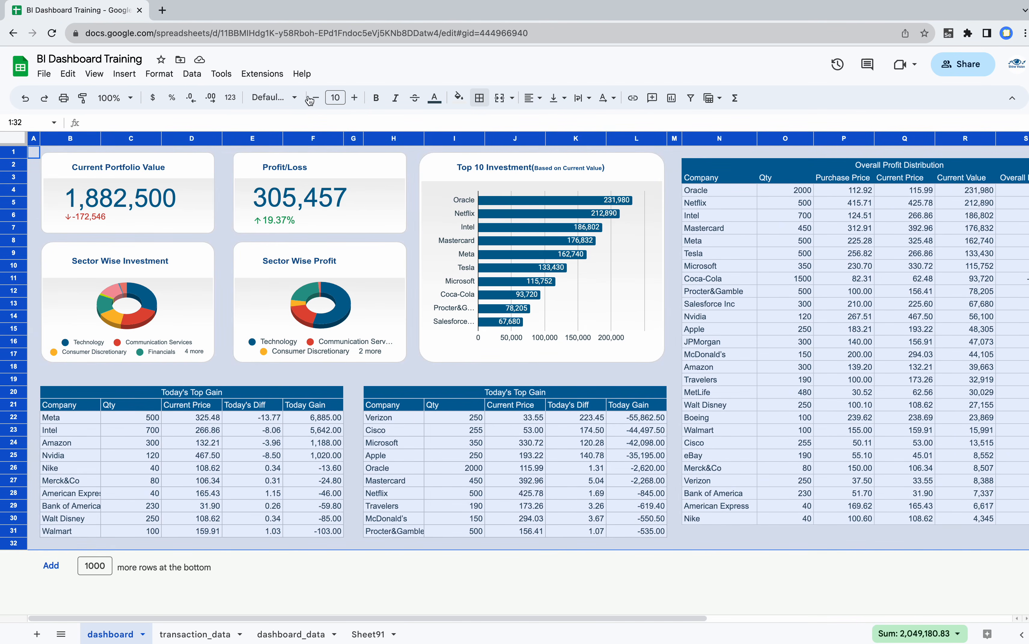
pyautogui.click(273, 97)
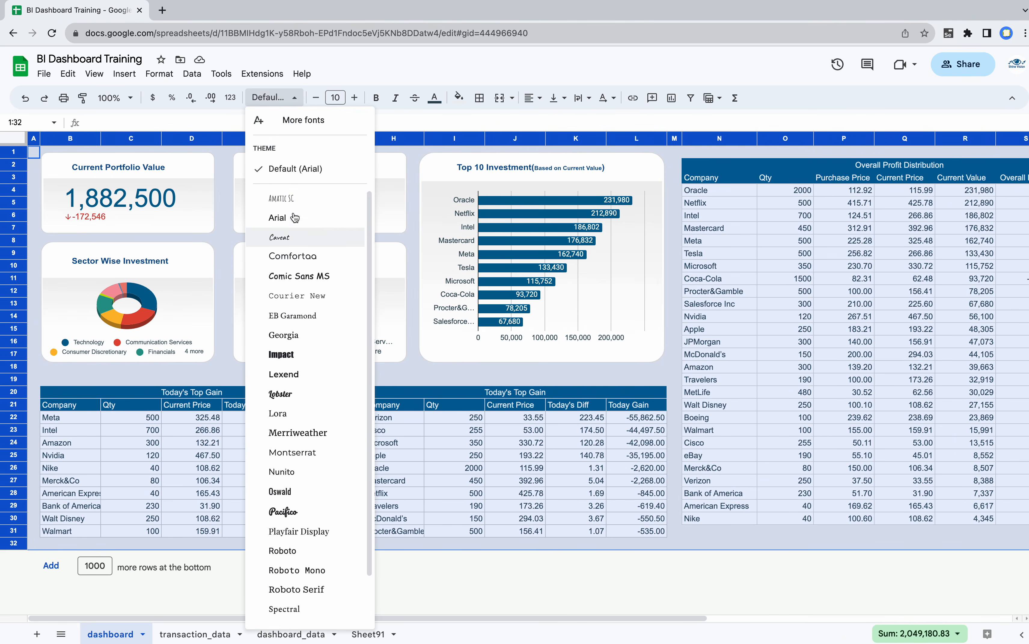
pyautogui.scroll(-2, 310, 393)
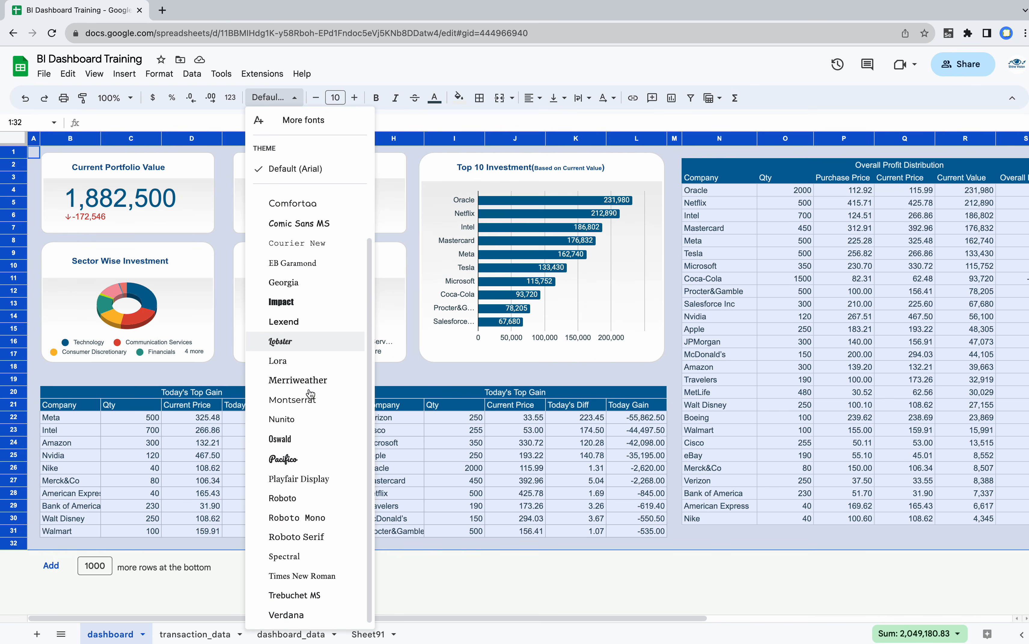
pyautogui.scroll(2, 309, 394)
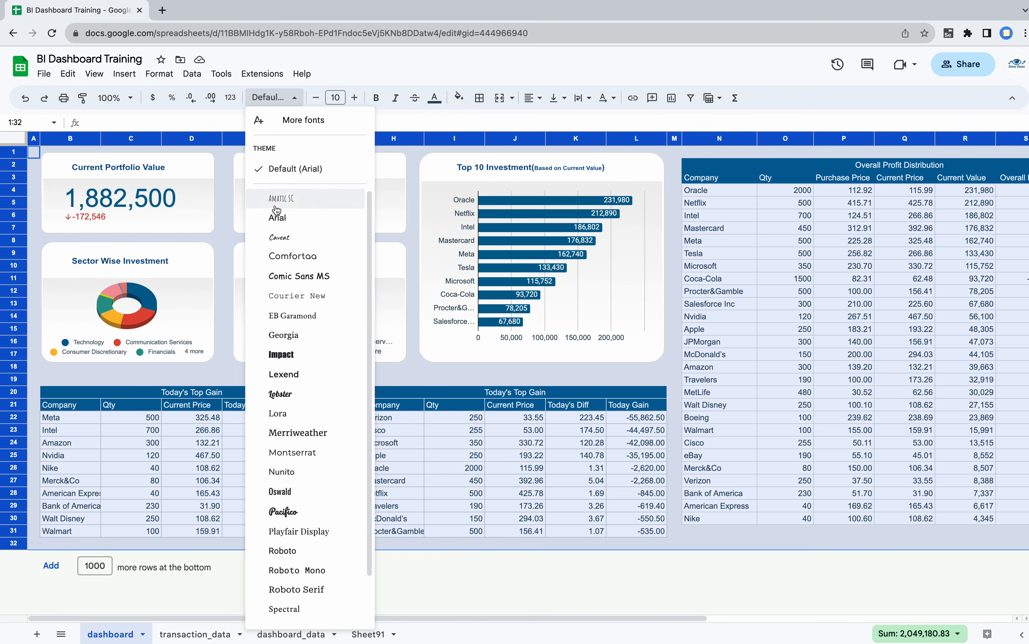
pyautogui.click(293, 218)
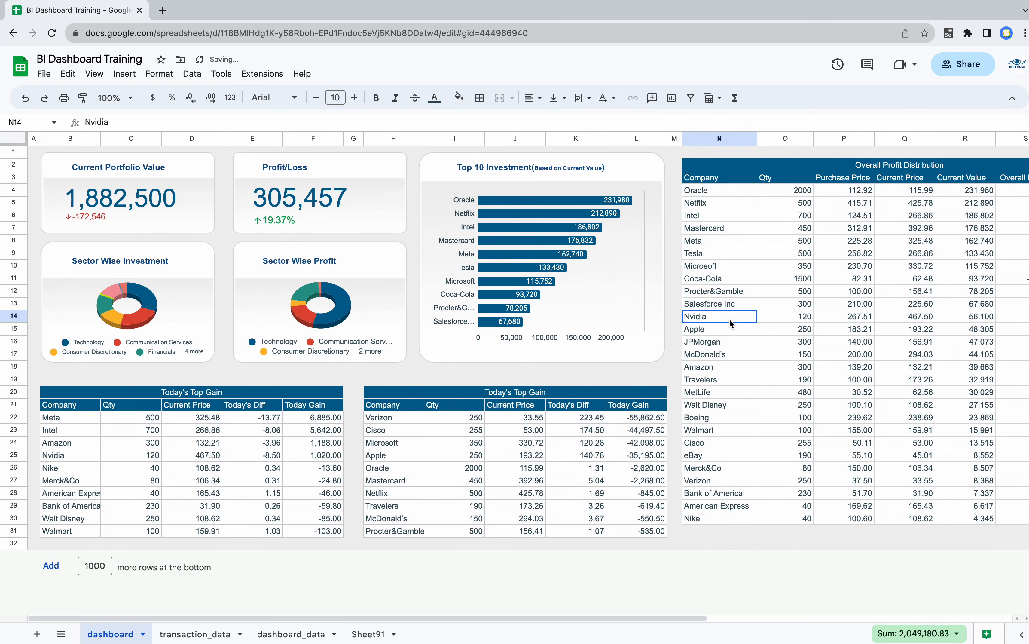
pyautogui.click(749, 320)
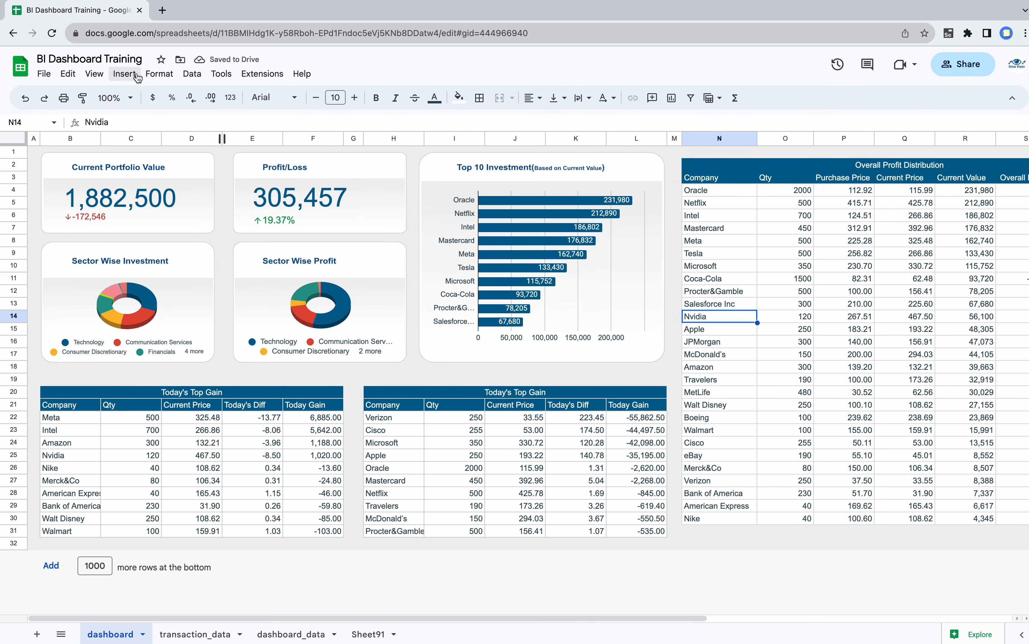
# - Try the Simple Light and Streamline themes on the spreadsheet
pyautogui.click(159, 74)
pyautogui.click(177, 95)
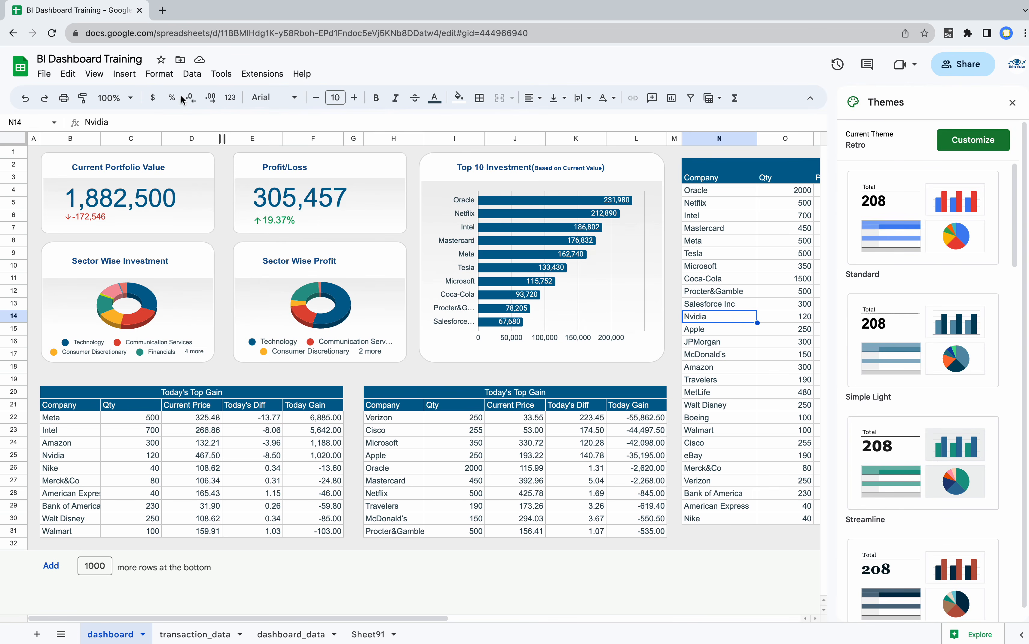
pyautogui.click(905, 352)
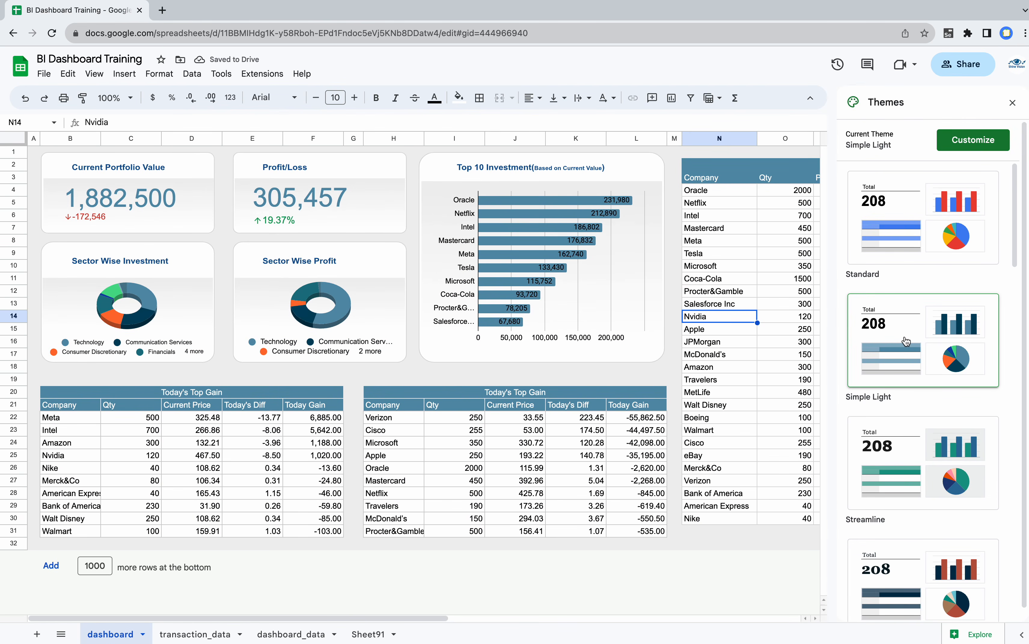
pyautogui.scroll(-2, 905, 342)
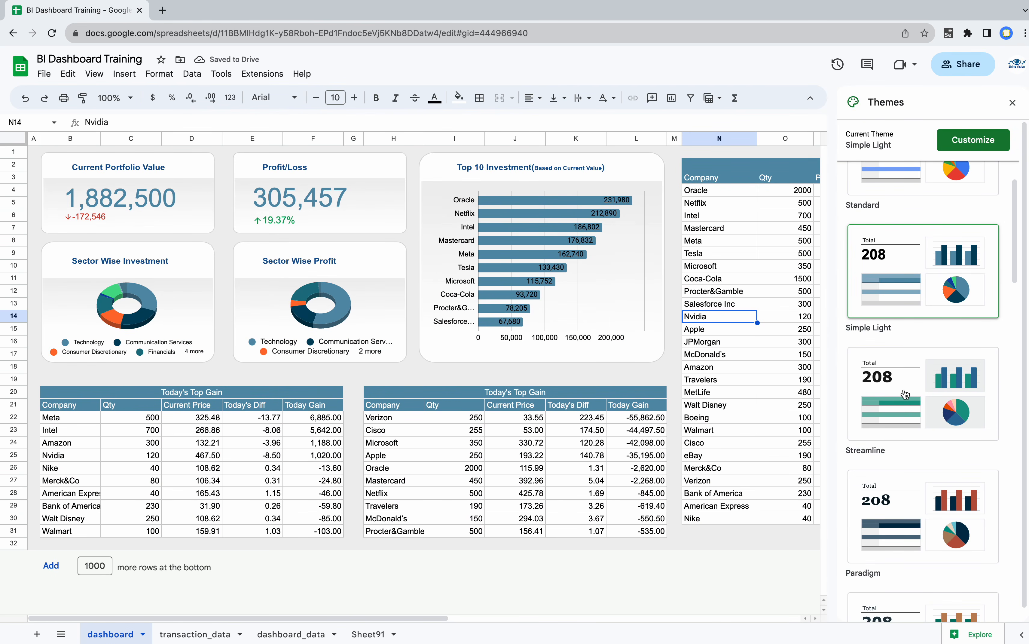
pyautogui.click(905, 392)
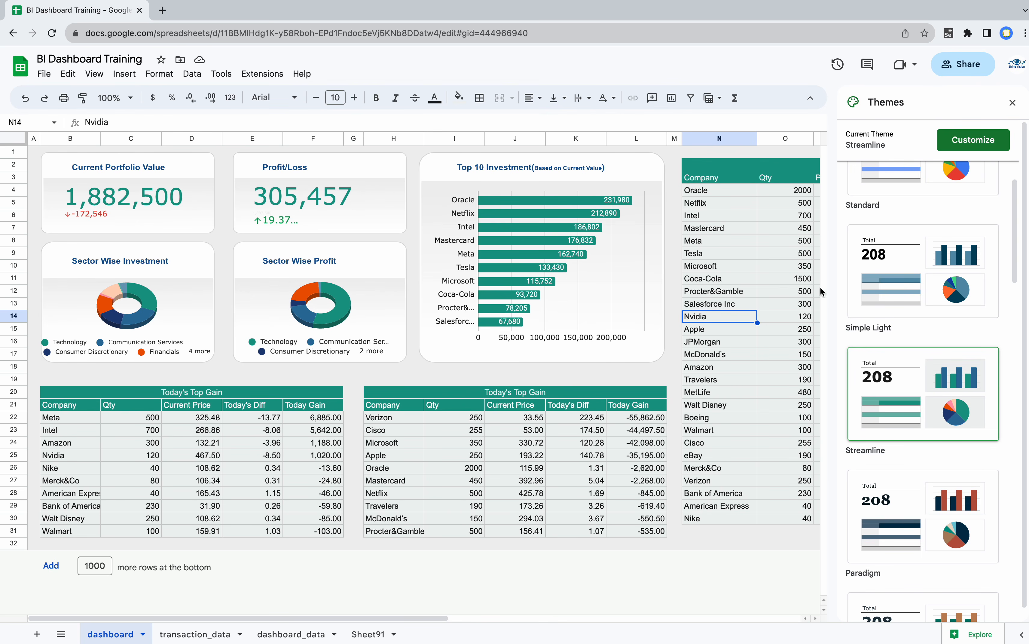
# - Try the Paradigm and Shift themes on the spreadsheet
pyautogui.scroll(-3, 887, 441)
pyautogui.click(905, 385)
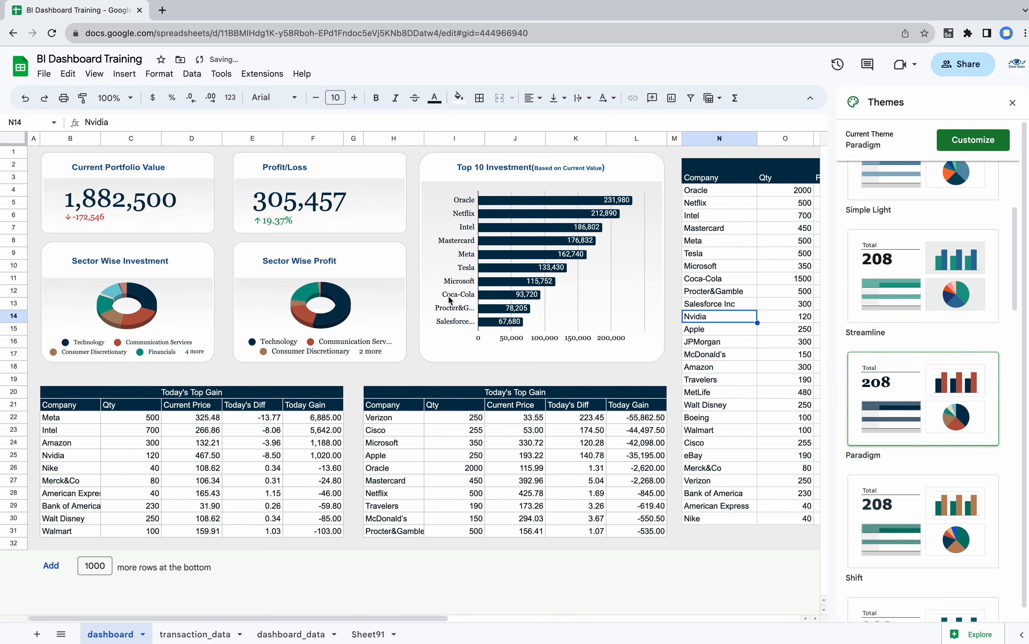
pyautogui.scroll(-2, 942, 491)
pyautogui.click(892, 472)
pyautogui.scroll(-2, 892, 472)
pyautogui.click(892, 471)
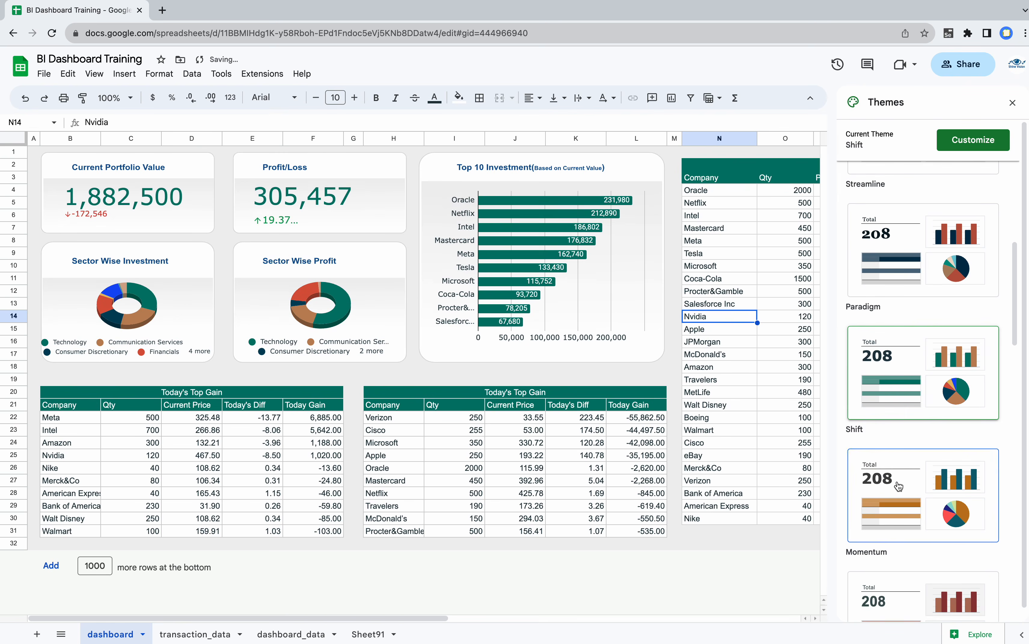
# - Try further themes on the spreadsheet, ending with Ocean
pyautogui.scroll(-2, 896, 484)
pyautogui.click(899, 546)
pyautogui.scroll(-5, 898, 545)
pyautogui.click(898, 545)
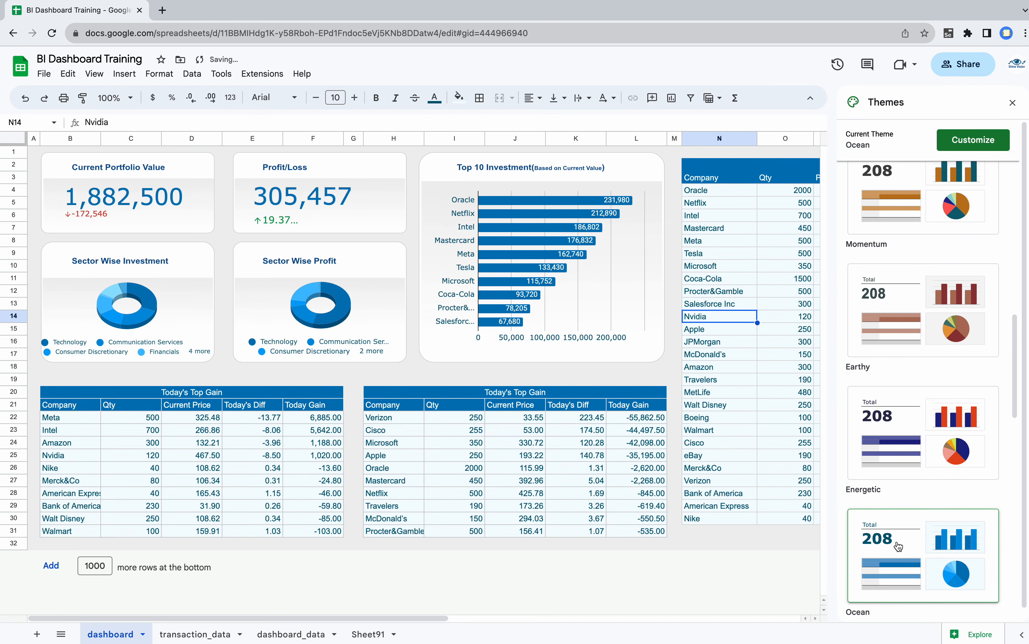
# - Reapply the Retro theme to the spreadsheet and close the theme settings
pyautogui.scroll(-5, 898, 545)
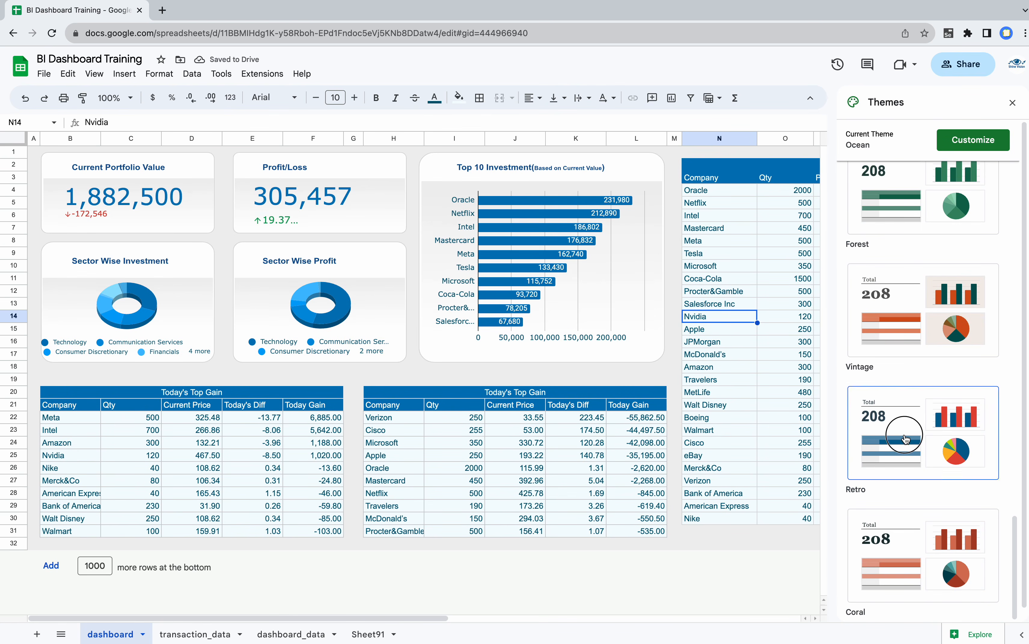
pyautogui.click(905, 438)
pyautogui.scroll(10, 905, 439)
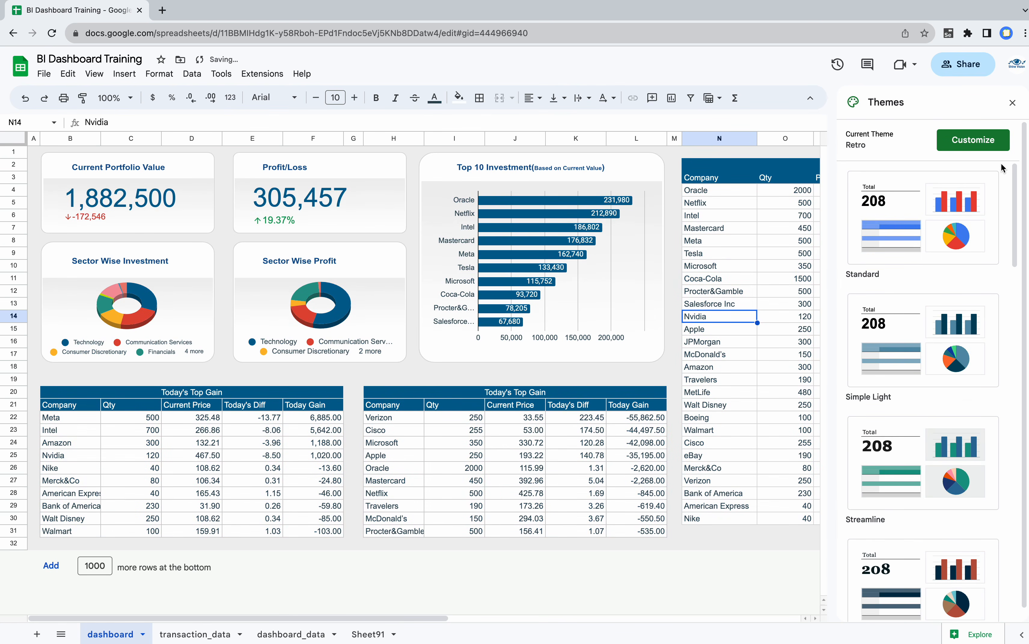
pyautogui.click(1013, 102)
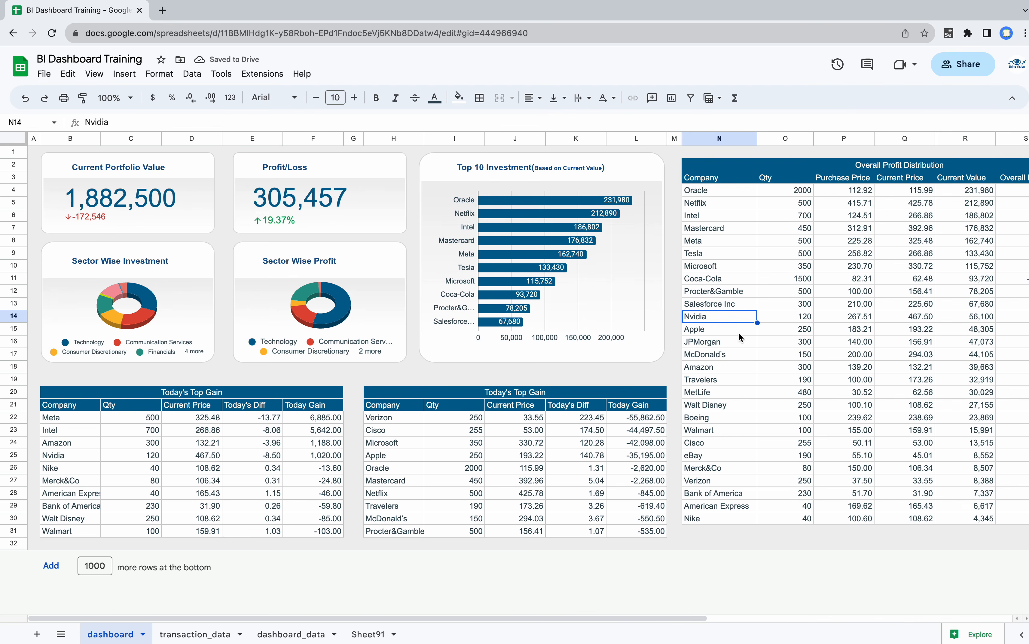
# - Narrow the Qty column (column O) of the Overall Profit Distribution table
pyautogui.hscroll(5, 738, 336)
pyautogui.moveTo(862, 138); pyautogui.dragTo(800, 138)
pyautogui.hscroll(-5, 795, 240)
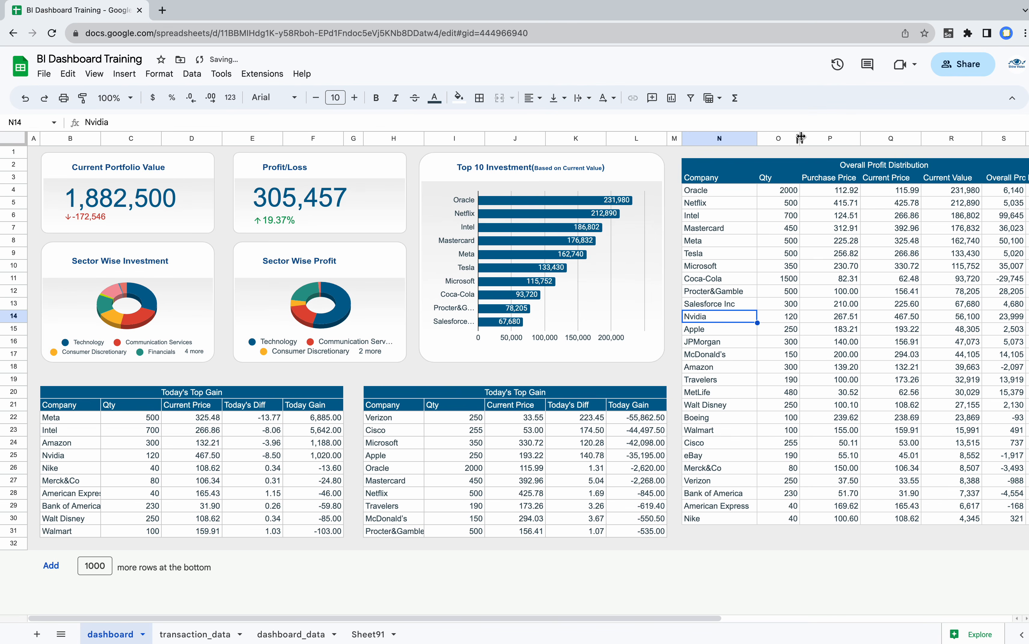